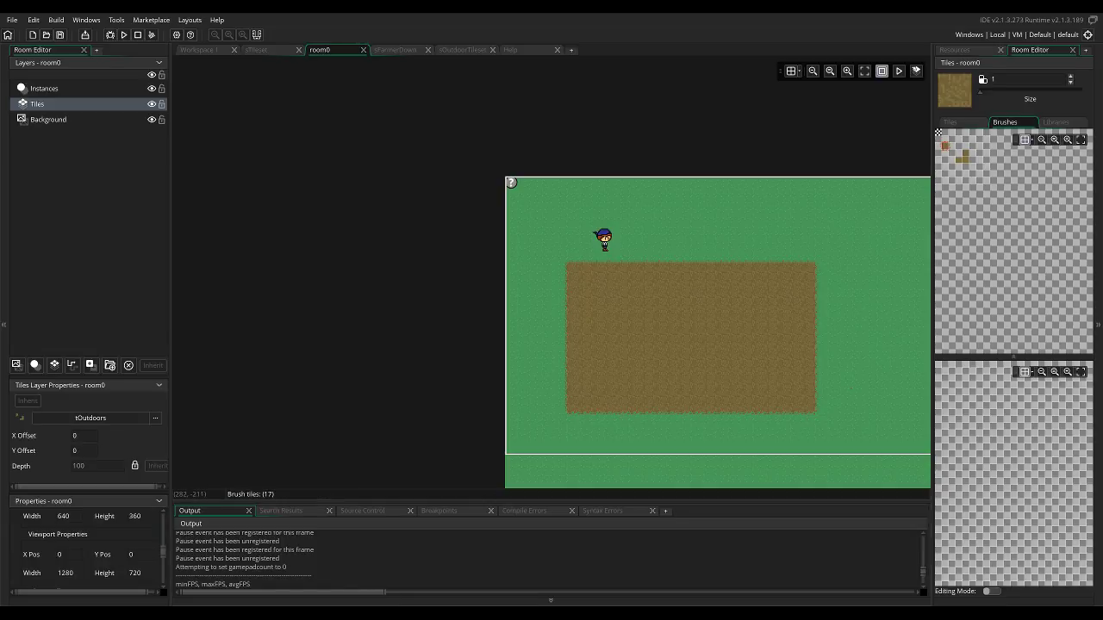
left_click(86, 20)
mouse_move(12, 20)
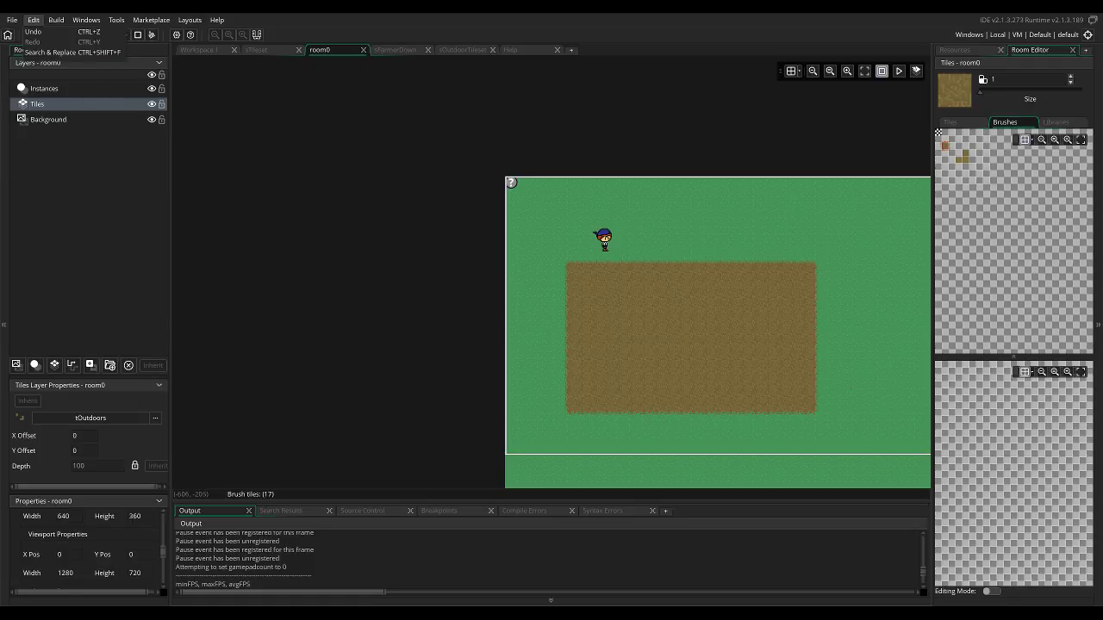
mouse_move(86, 20)
left_click(196, 55)
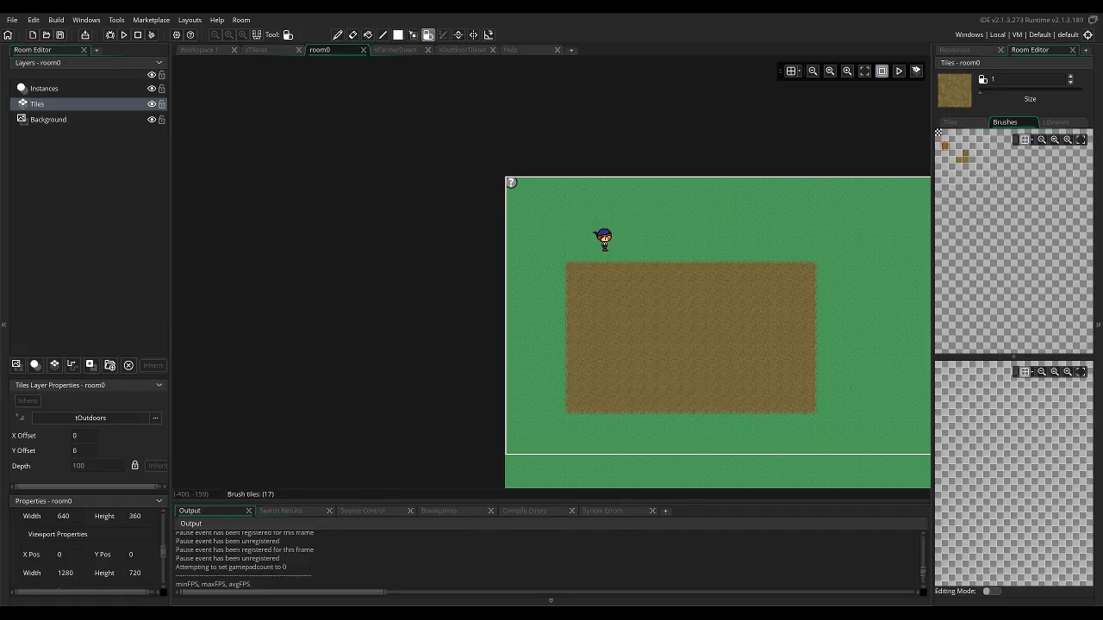
Open the fomt_spring sound from the project resources and lower its volume, closing its editor when done.
left_click(197, 50)
double_click(973, 140)
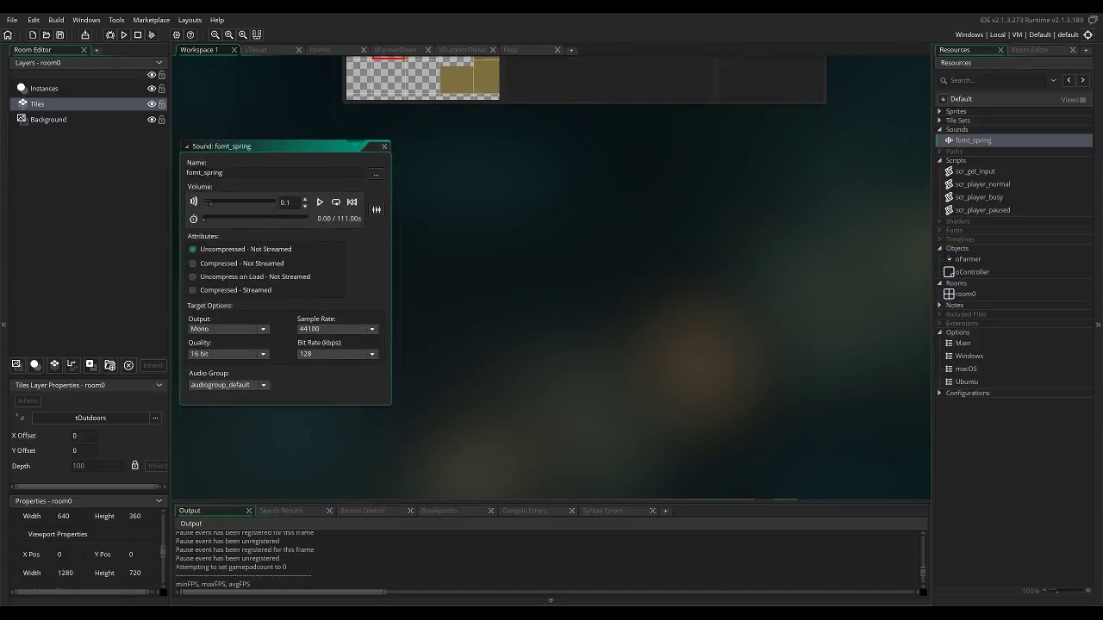
left_click_drag(210, 203, 203, 203)
left_click(384, 146)
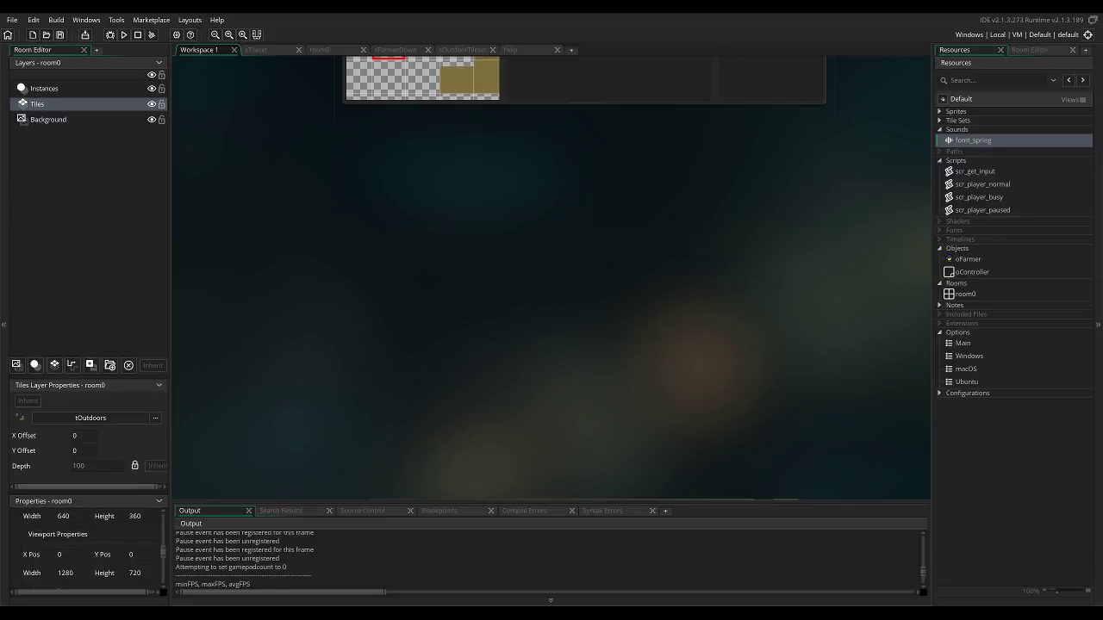
Look over the open workspace and sprite editors and close the tOutdoors tile set's Auto Tiling editor.
scroll(552, 277, "up", 5)
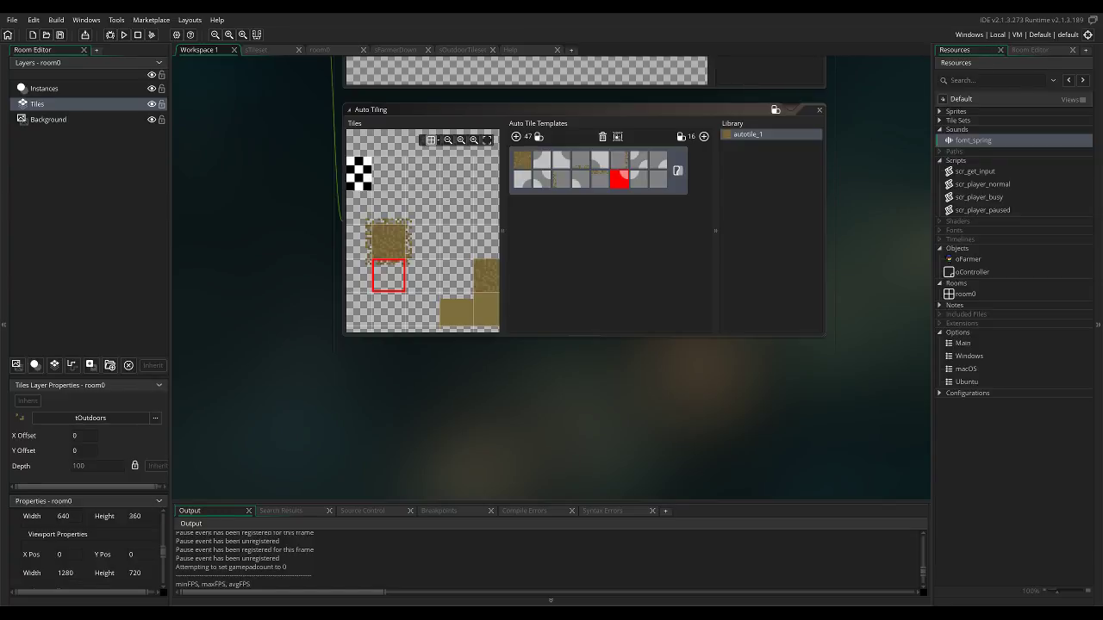
scroll(551, 276, "up", 4)
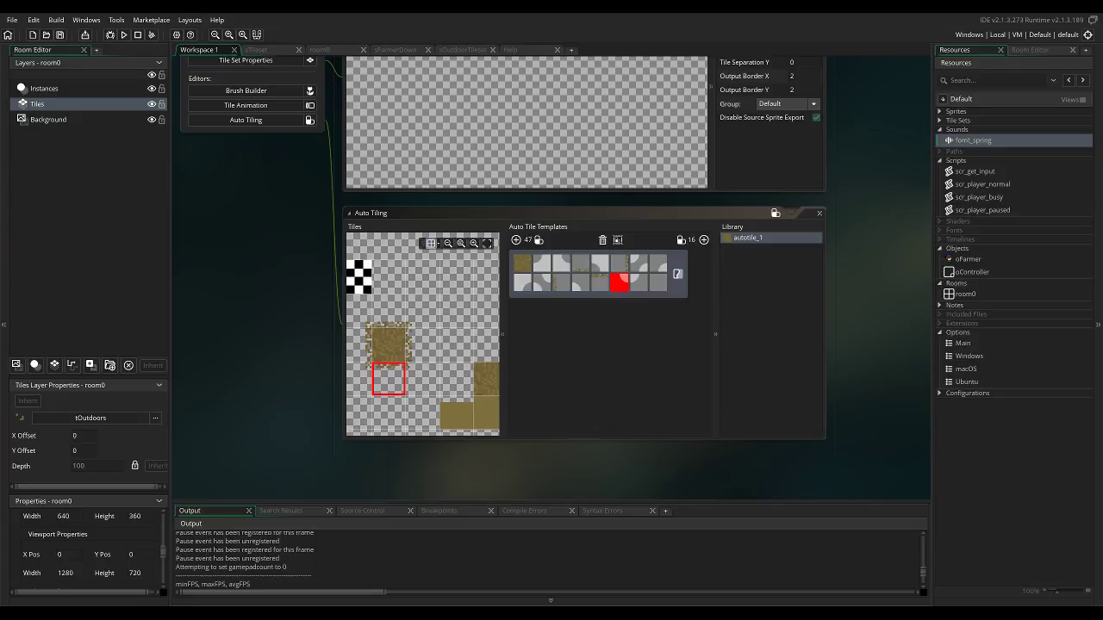
scroll(422, 334, "up", 3)
left_click(258, 50)
left_click_drag(312, 50, 350, 51)
left_click(348, 51)
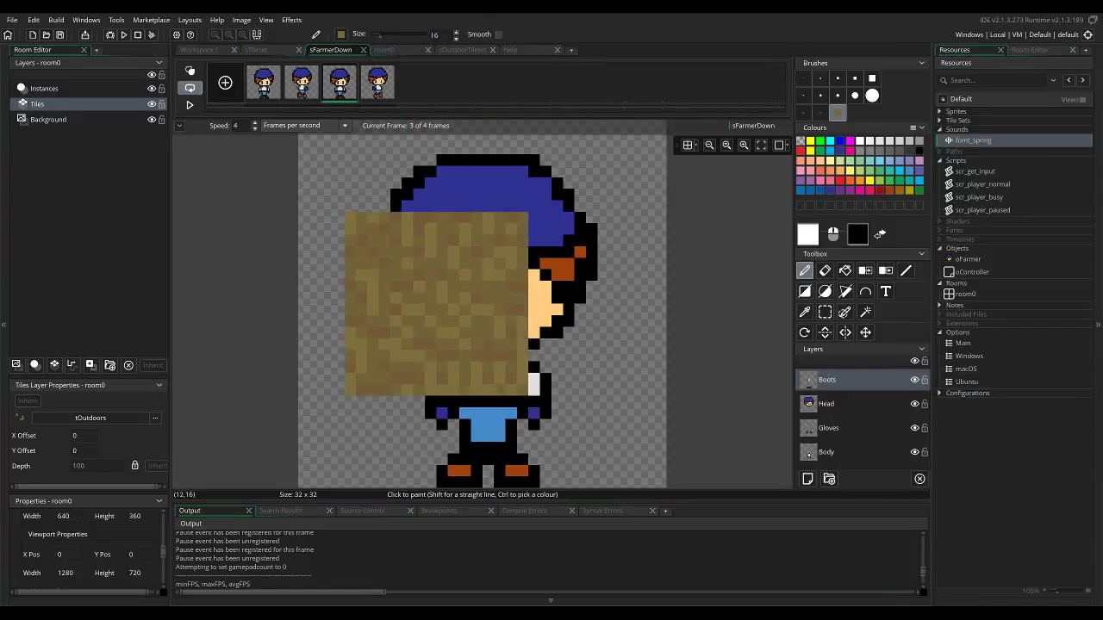
left_click(199, 50)
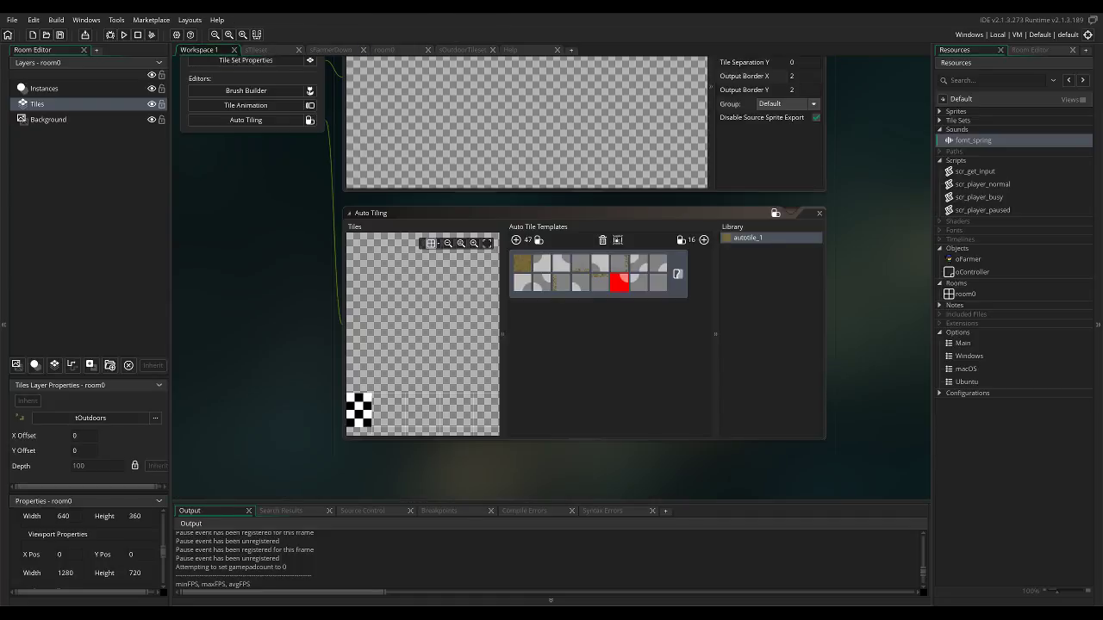
left_click(819, 213)
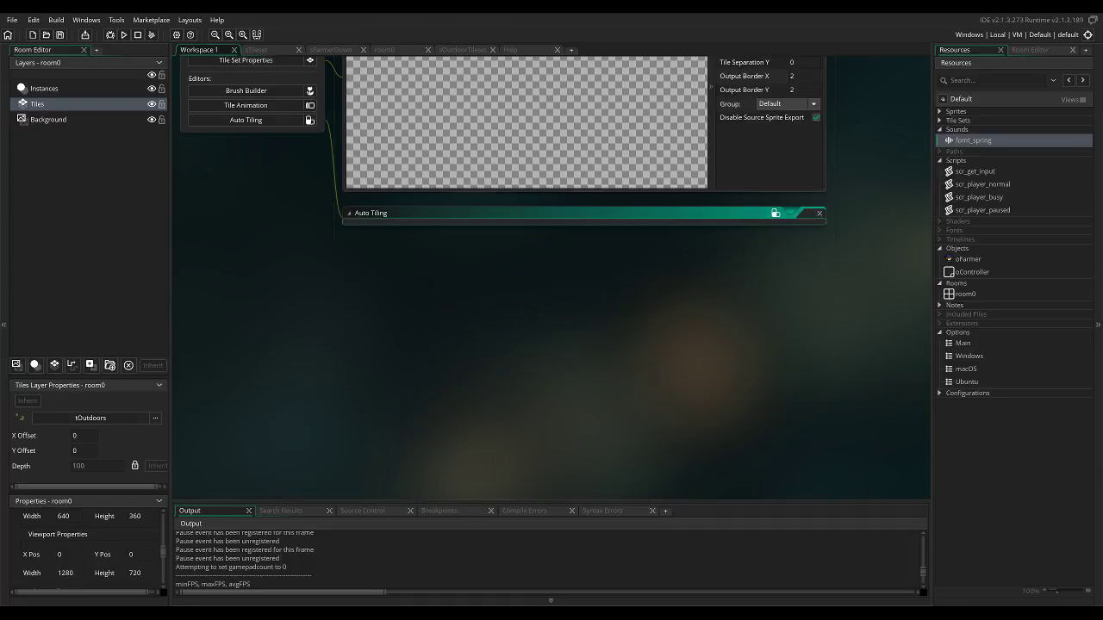
middle_click_drag(818, 213, 831, 433)
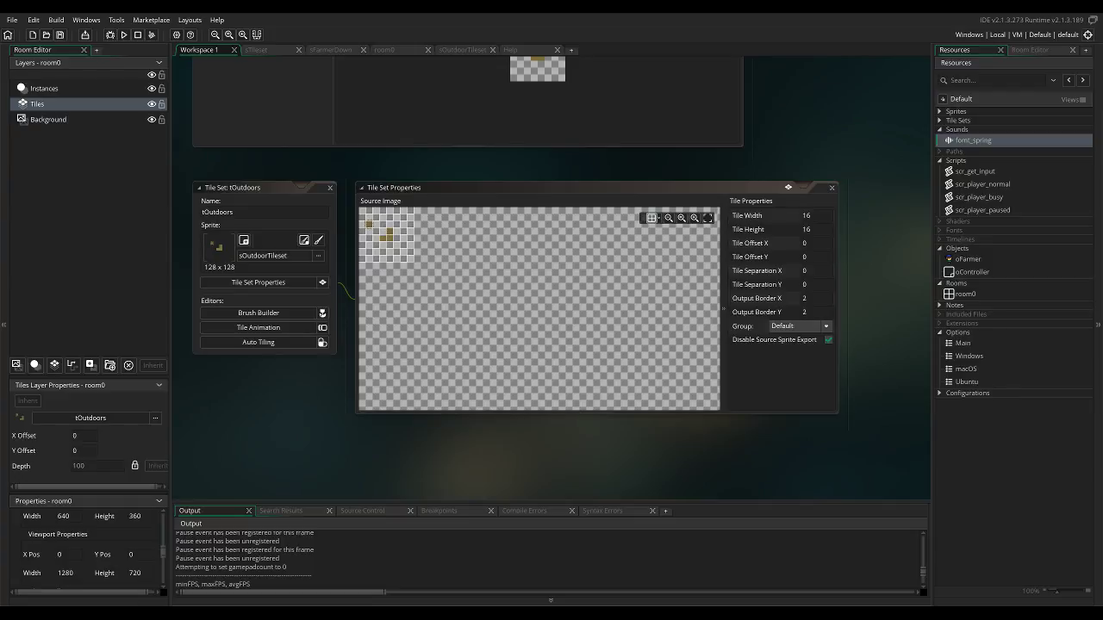
Close all resource windows in the workspace and all remaining editor tabs, leaving only Workspace 1.
right_click(844, 123)
mouse_move(858, 138)
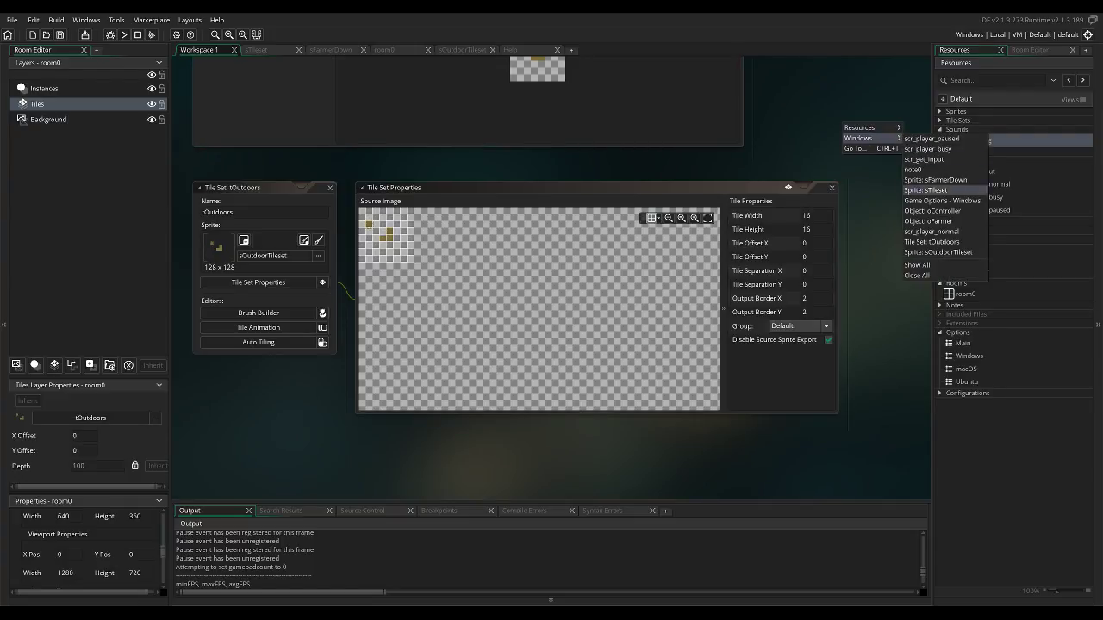
left_click(920, 276)
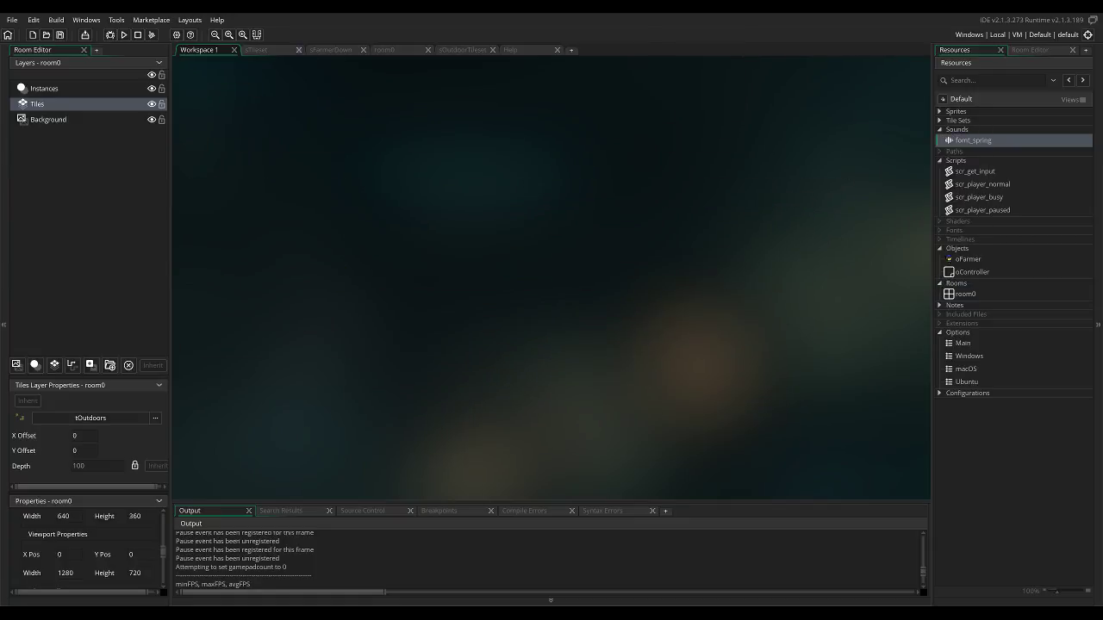
left_click(299, 50)
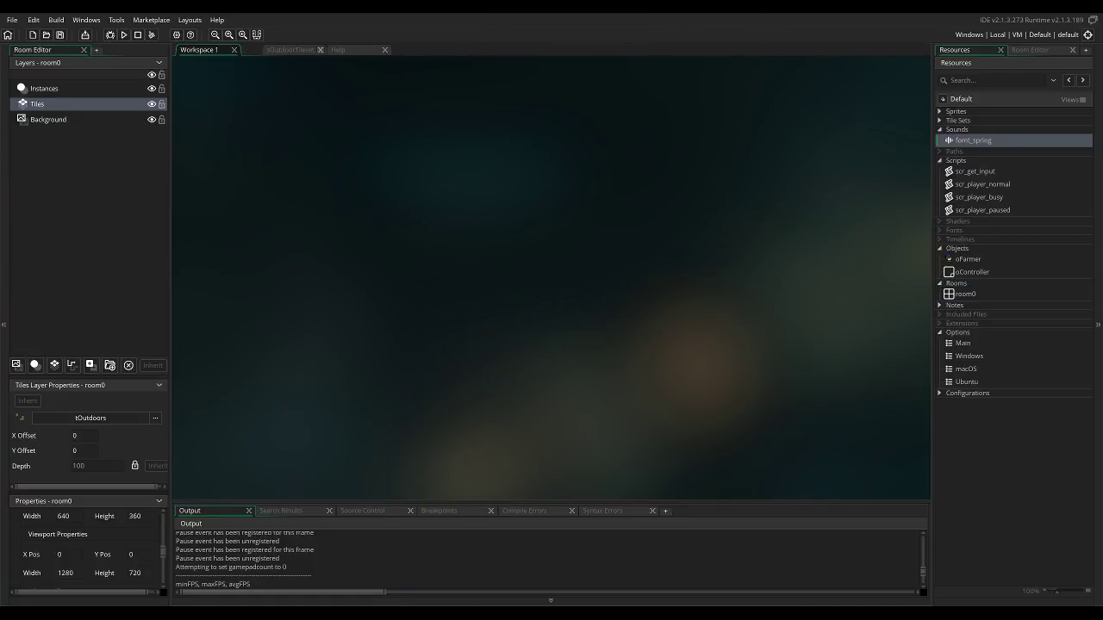
left_click(191, 49)
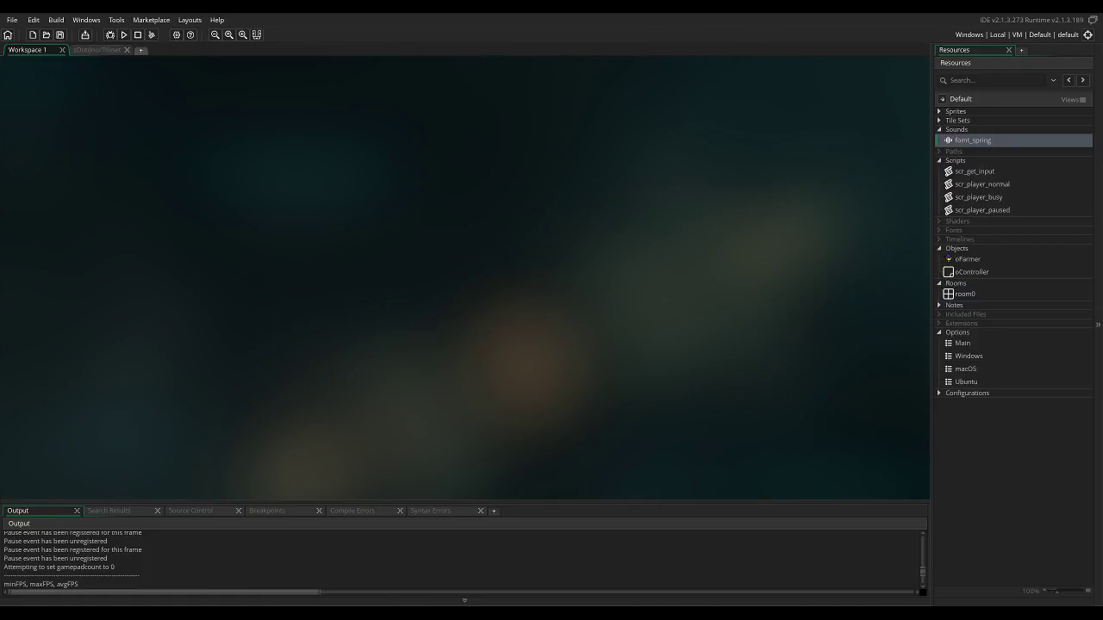
left_click(126, 49)
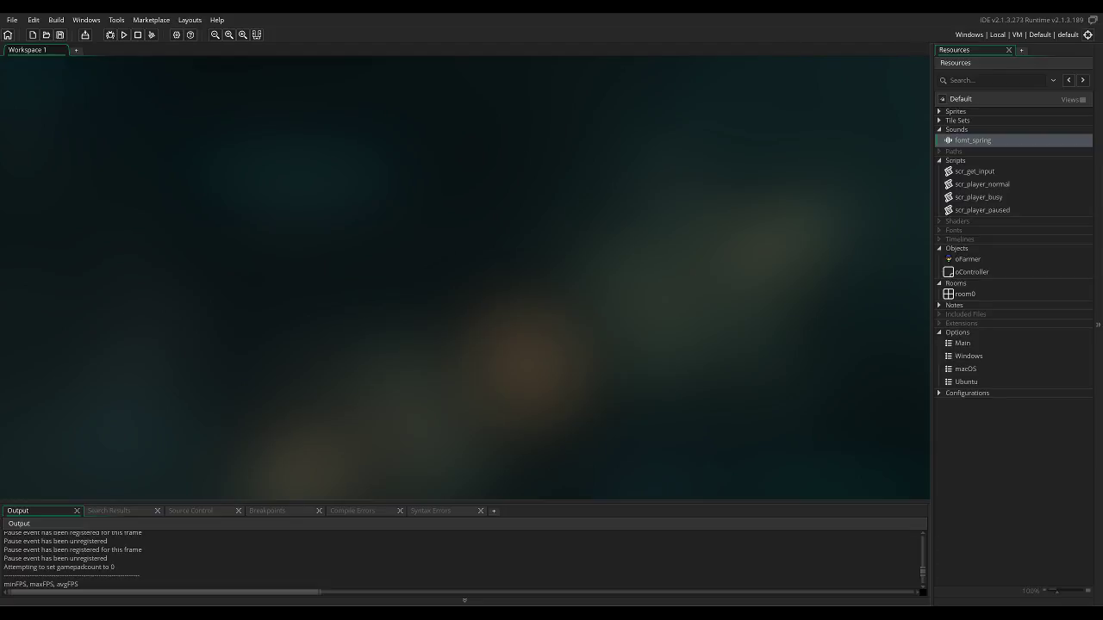
Open room0 and choose the autotile_1 auto tile for painting on its Tiles layer.
left_click(965, 295)
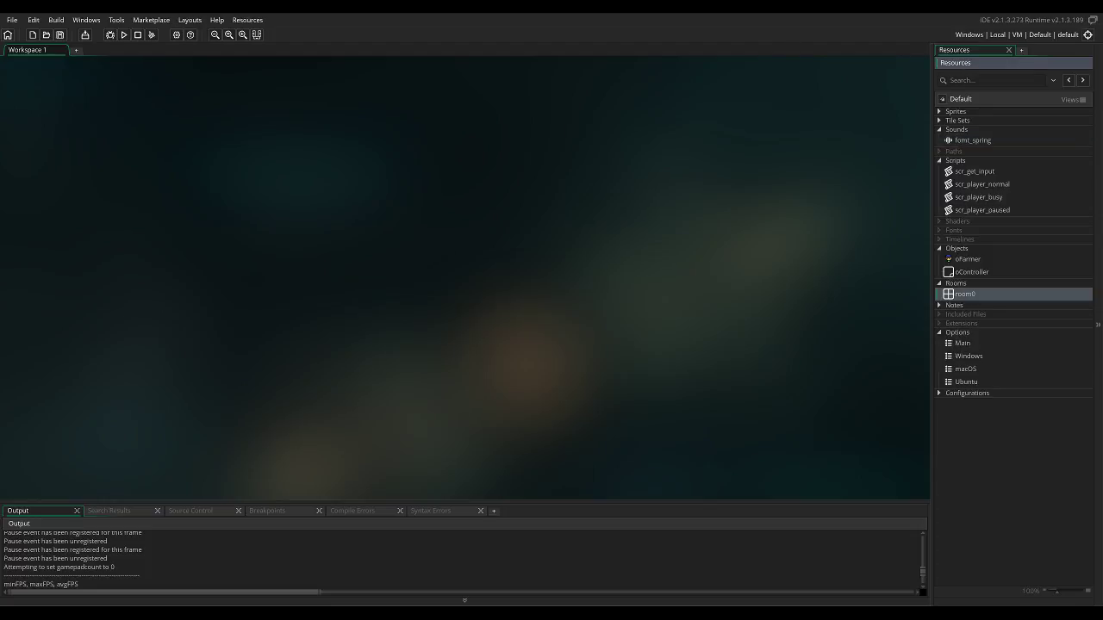
key("F2")
double_click(963, 294)
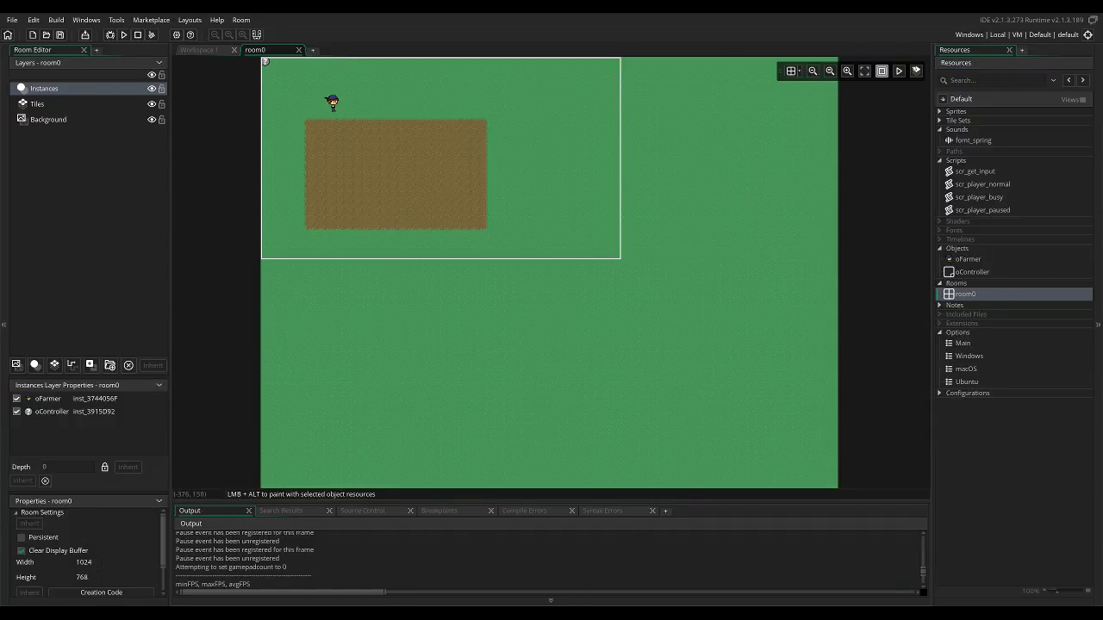
left_click(41, 104)
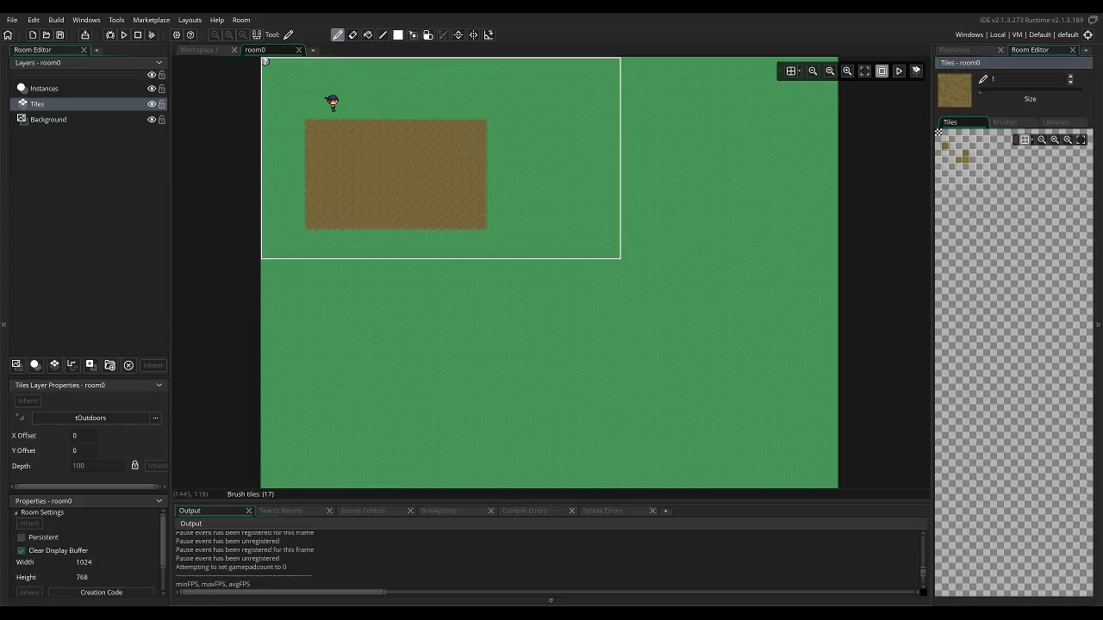
left_click(1055, 121)
left_click(962, 146)
Try painting autotile_1 dirt tiles around the edges of the existing dirt patch in room0.
left_click(503, 168)
mouse_move(544, 160)
left_mouse_down()
mouse_move(553, 178)
mouse_move(571, 152)
mouse_move(575, 166)
mouse_move(546, 175)
mouse_move(574, 178)
mouse_move(579, 162)
mouse_move(551, 166)
mouse_move(579, 153)
mouse_move(548, 155)
mouse_move(545, 176)
mouse_move(576, 172)
mouse_move(556, 155)
mouse_move(551, 170)
mouse_move(575, 152)
mouse_move(554, 170)
mouse_move(548, 159)
mouse_move(575, 156)
left_mouse_up()
right_click_drag(544, 153, 553, 149)
scroll(376, 213, "up", 1)
scroll(376, 215, "up", 6, "ctrl")
mouse_move(369, 188)
middle_mouse_down()
mouse_move(657, 229)
mouse_move(734, 222)
middle_mouse_up()
scroll(638, 248, "up", 3, "ctrl")
scroll(571, 190, "down", 3, "ctrl")
mouse_move(622, 118)
middle_mouse_down()
mouse_move(569, 210)
mouse_move(684, 138)
mouse_move(505, 90)
middle_mouse_up()
middle_click_drag(524, 247, 273, 98)
middle_click_drag(830, 345, 914, 344)
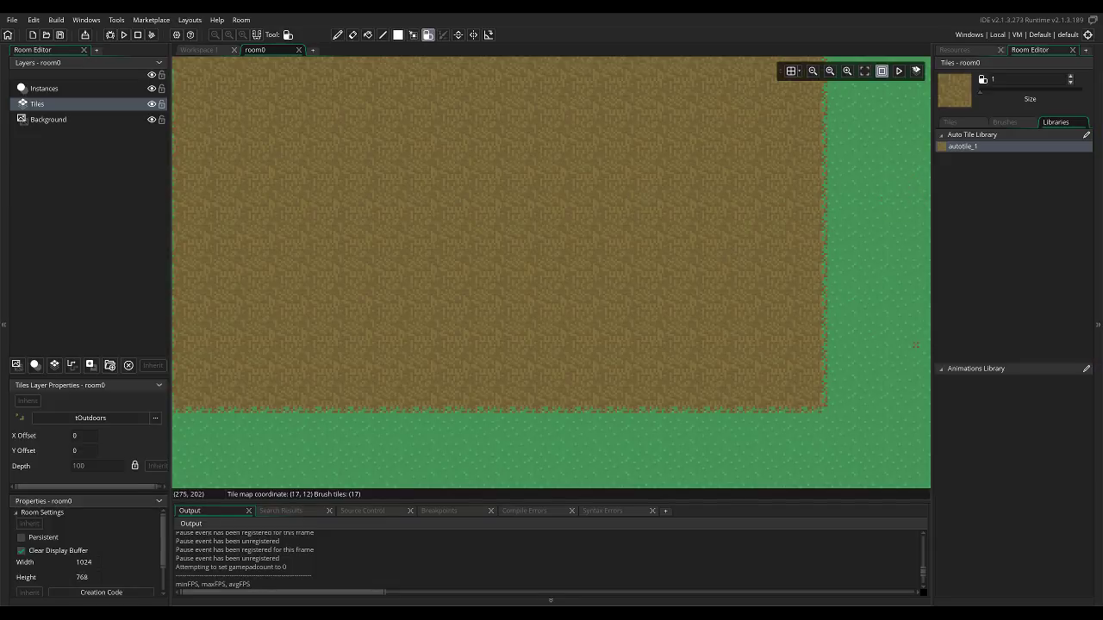
Paint a strip of autotile_1 dirt one tile wide and about two tiles long extending below the dirt patch.
scroll(528, 196, "down", 6)
left_click(528, 195)
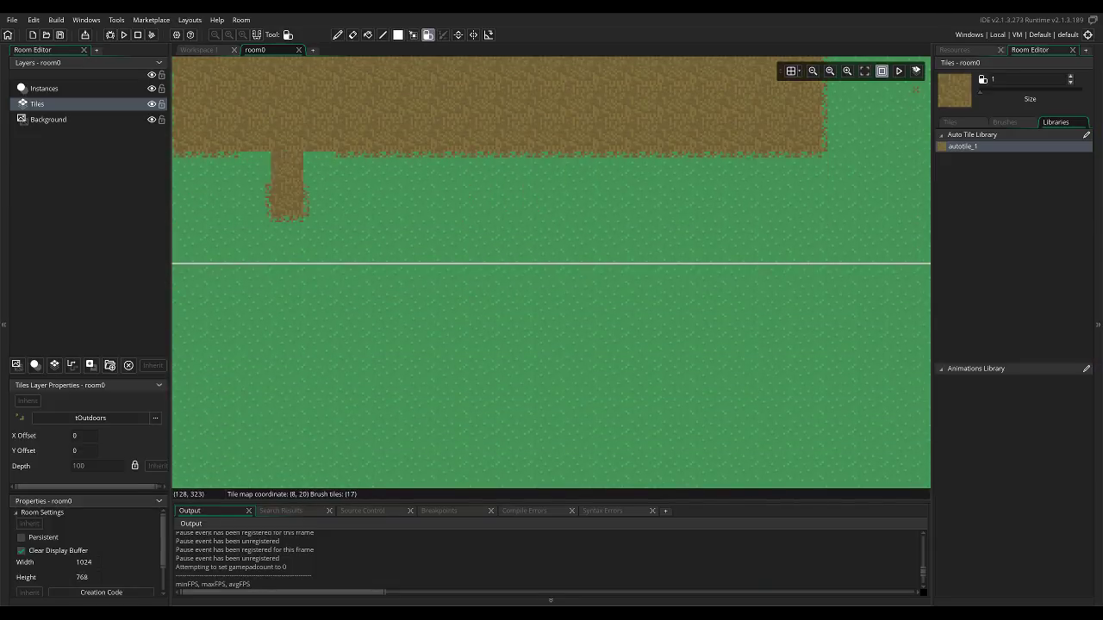
scroll(288, 186, "down", 2)
scroll(355, 234, "up", 13)
middle_click_drag(336, 194, 515, 205)
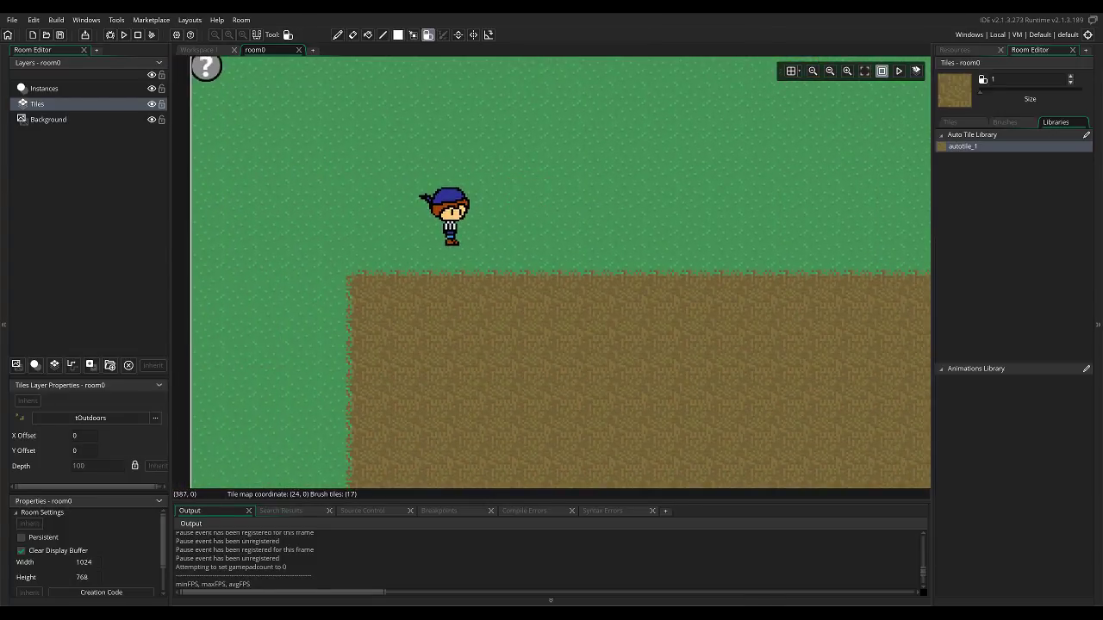
Create a new sprite under Sprites and open its blank 32 x 32 frame in the image editor.
left_click(954, 49)
left_click(939, 111)
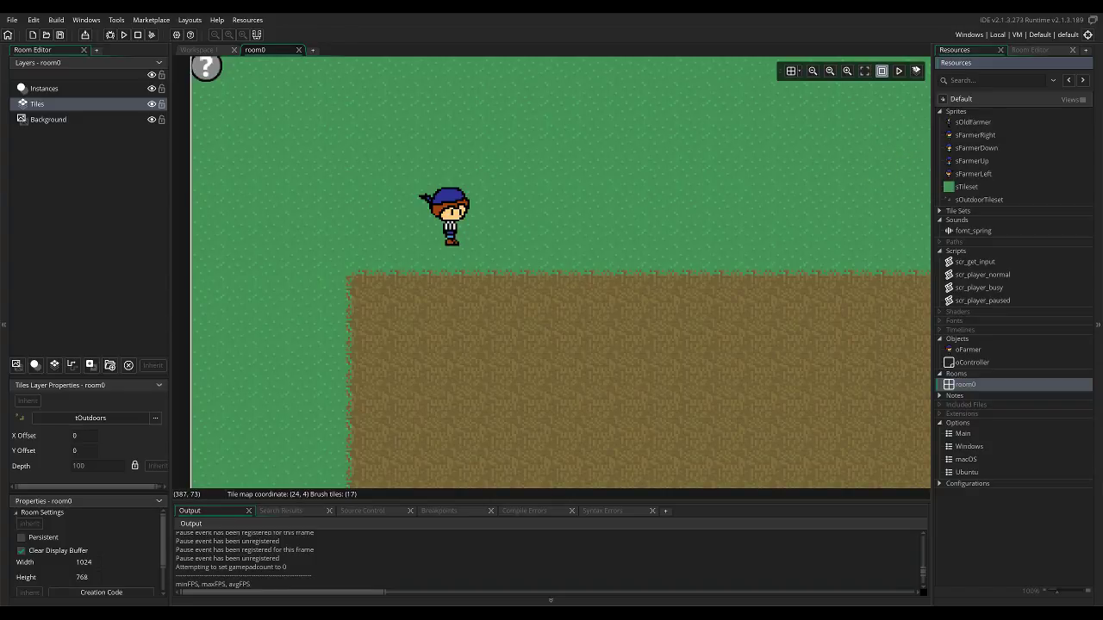
right_click(977, 200)
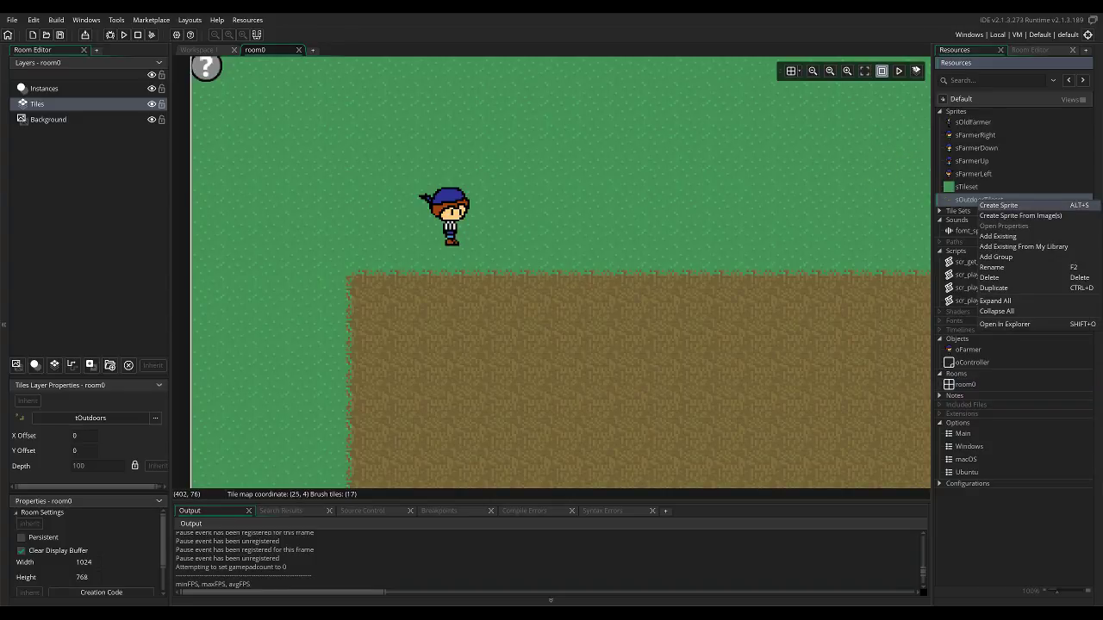
left_click(956, 111)
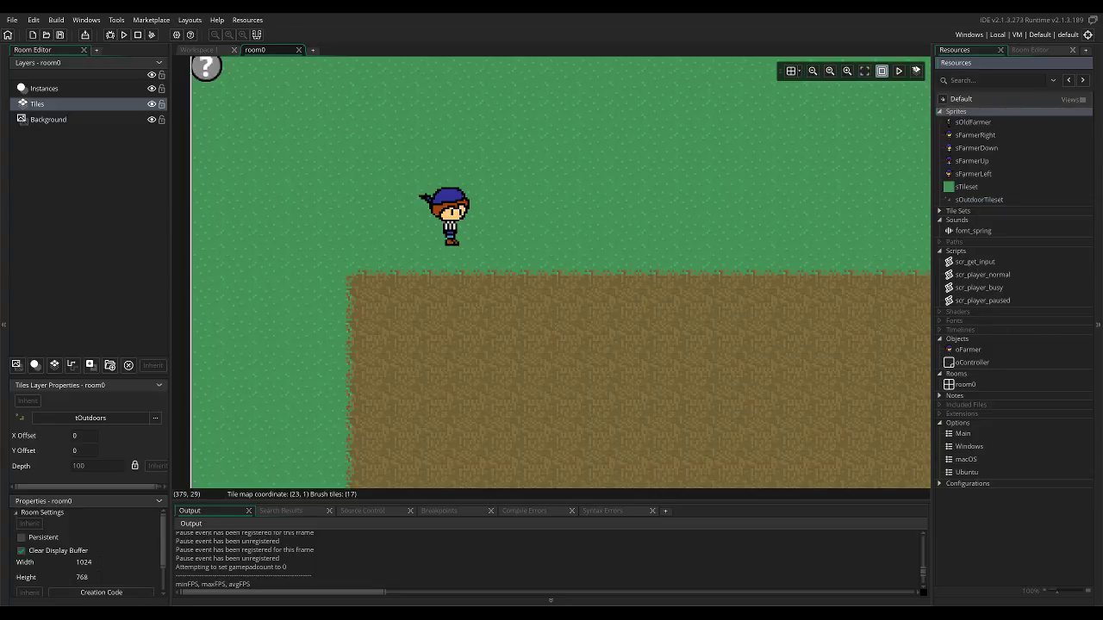
right_click(958, 110)
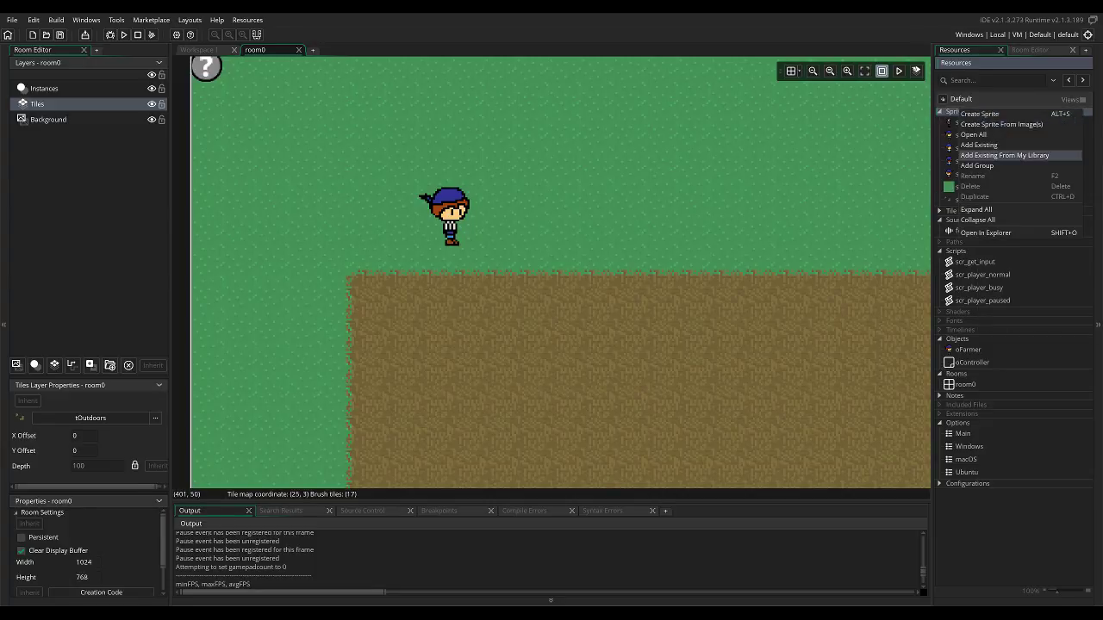
left_click(979, 114)
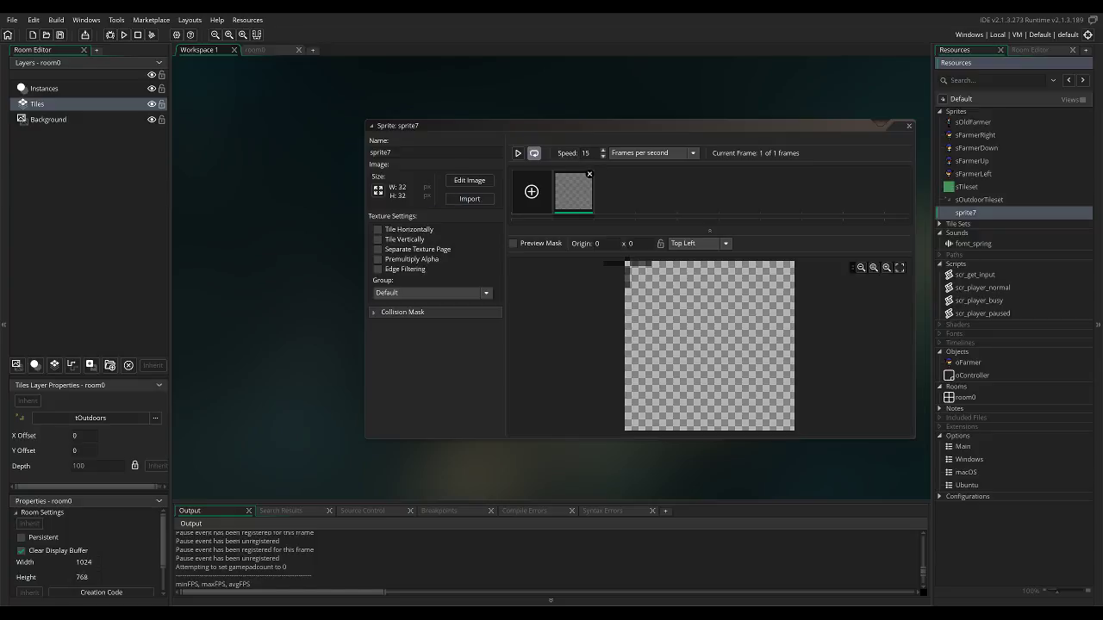
left_click(575, 193)
double_click(574, 193)
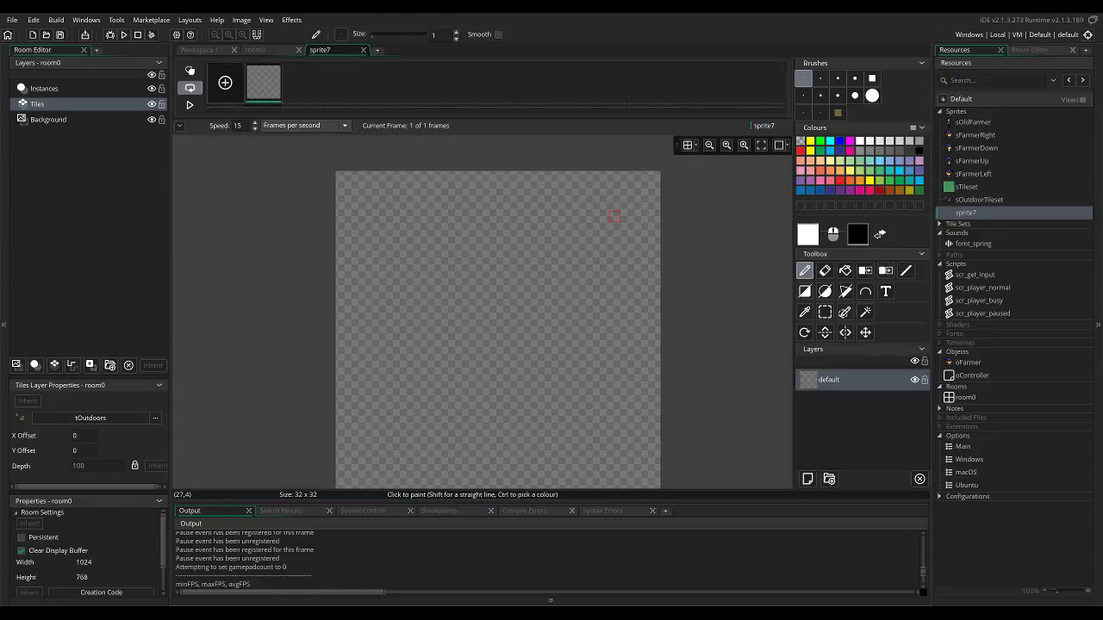
Draw two nested black rectangle outlines along the canvas edge to form a border two pixels thick.
scroll(680, 257, "down", 3, "ctrl")
mouse_move(667, 265)
middle_mouse_down()
mouse_move(682, 257)
mouse_move(613, 256)
middle_mouse_up()
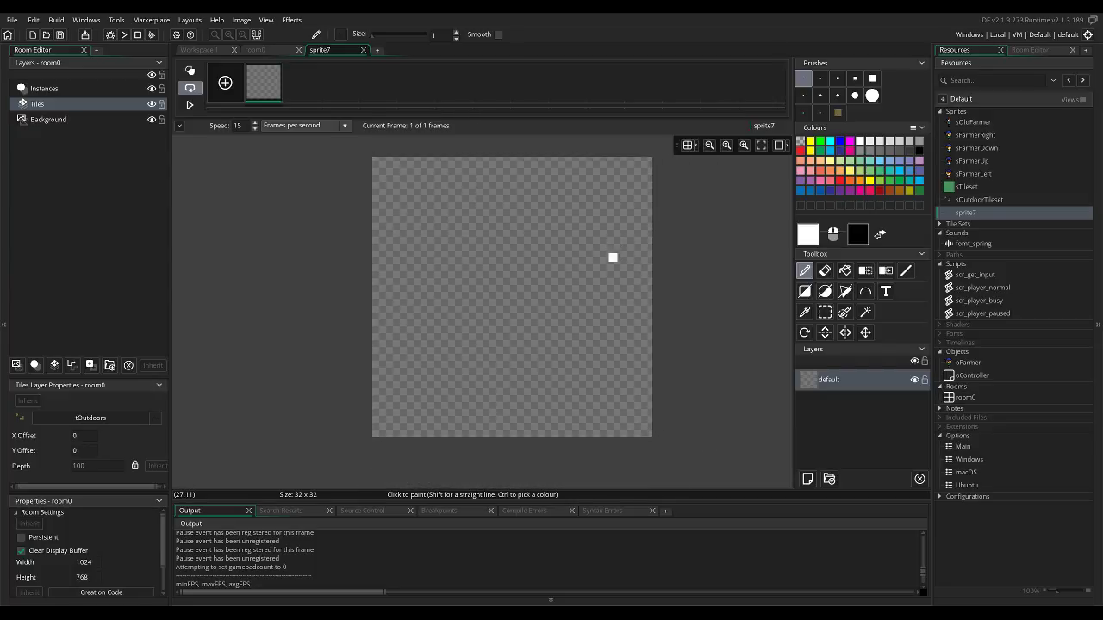
left_click(919, 151)
left_click(805, 292)
mouse_move(377, 160)
left_mouse_down()
mouse_move(414, 247)
mouse_move(654, 417)
mouse_move(648, 432)
left_mouse_up()
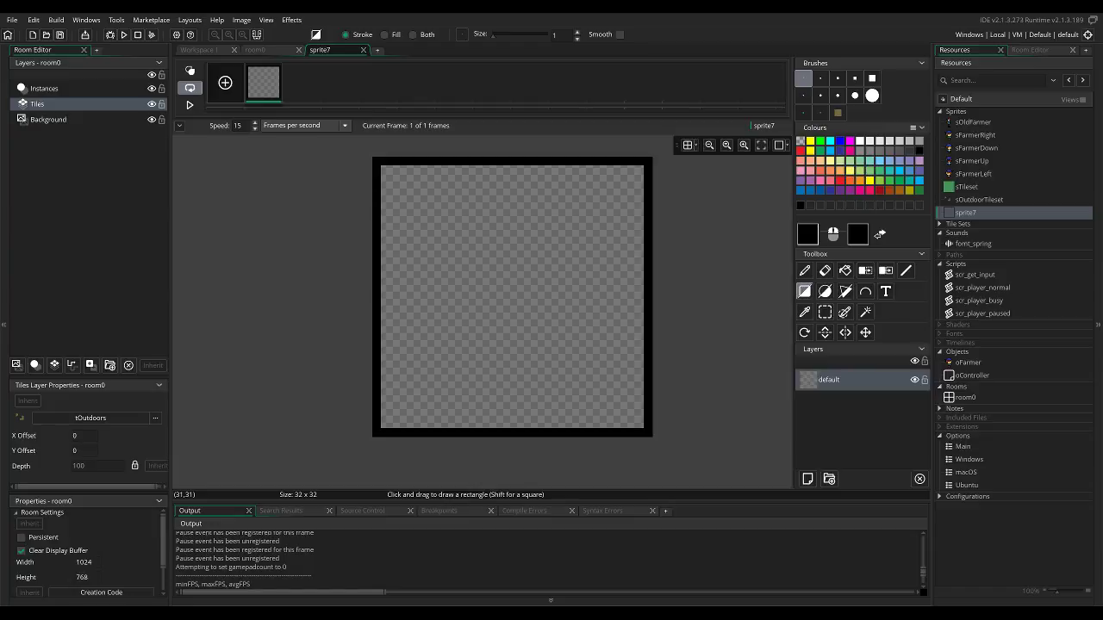
mouse_move(385, 170)
left_mouse_down()
mouse_move(631, 415)
mouse_move(639, 411)
mouse_move(639, 423)
left_mouse_up()
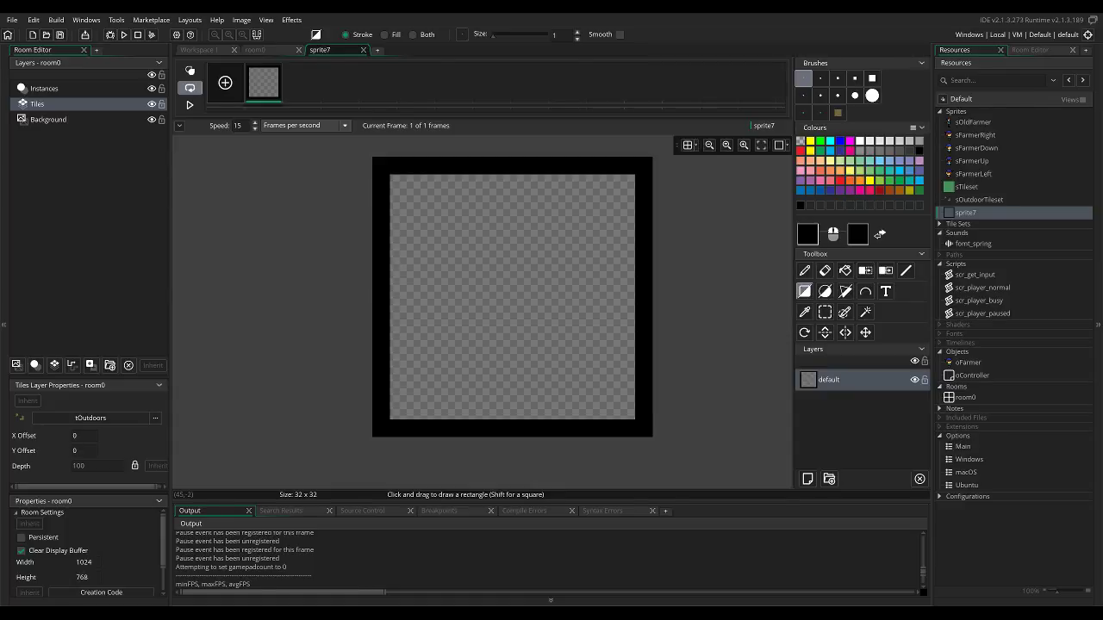
Fill the area inside the black border with grey.
left_click(909, 191)
right_click(899, 190)
left_click(859, 141)
left_click(879, 151)
left_click(845, 271)
left_click(595, 239)
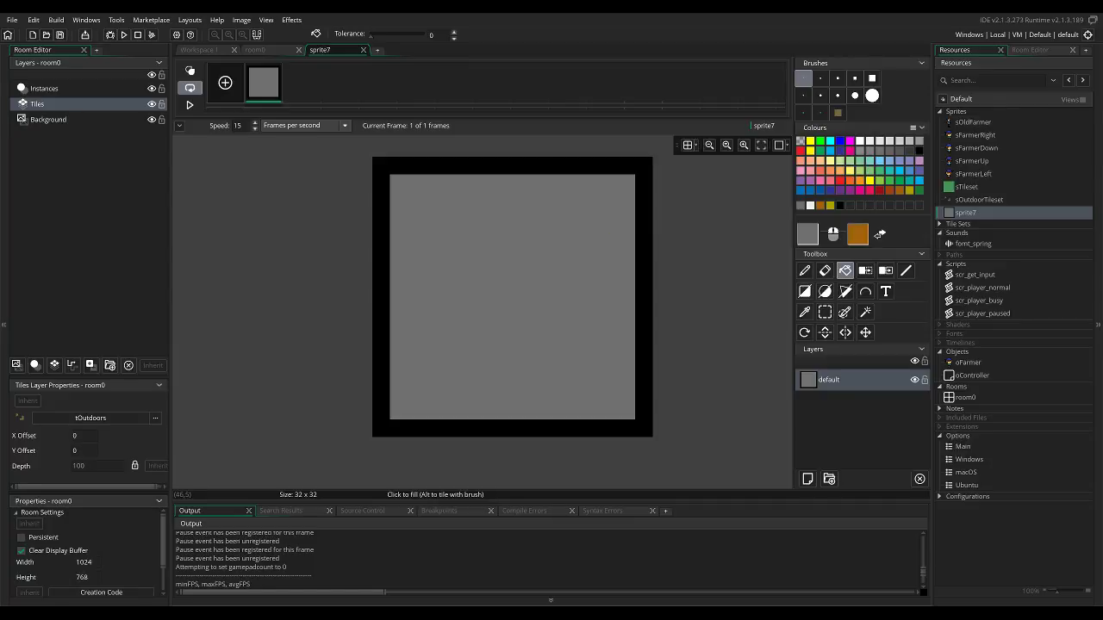
Refill the area inside the black border with dark yellow, softening the fill colour to hex ABA444.
left_click(830, 206)
left_click(630, 231)
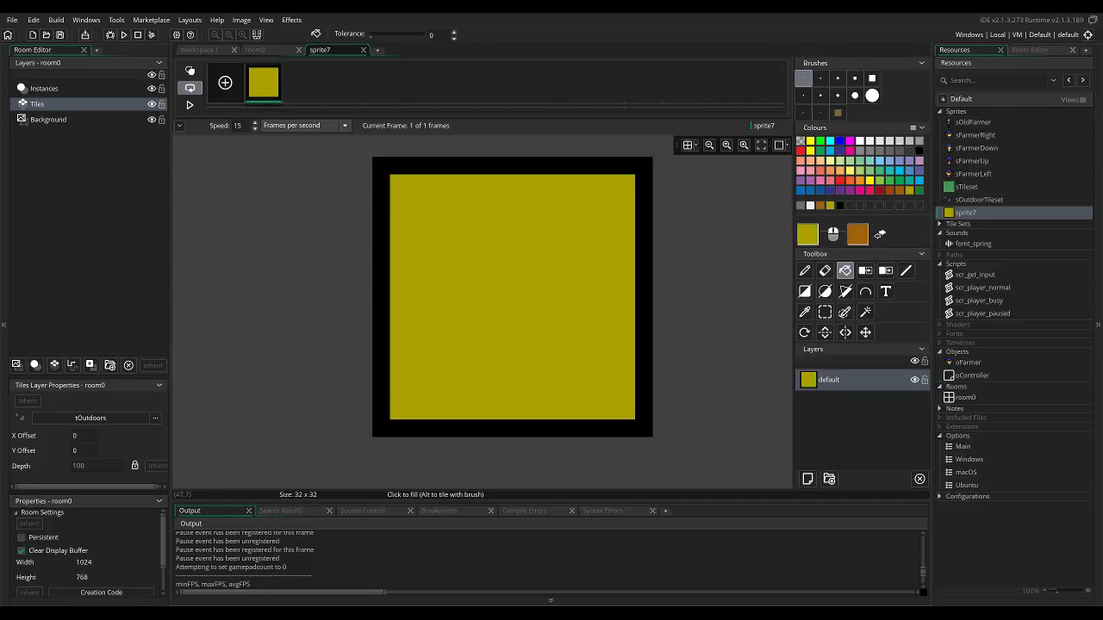
left_click(807, 234)
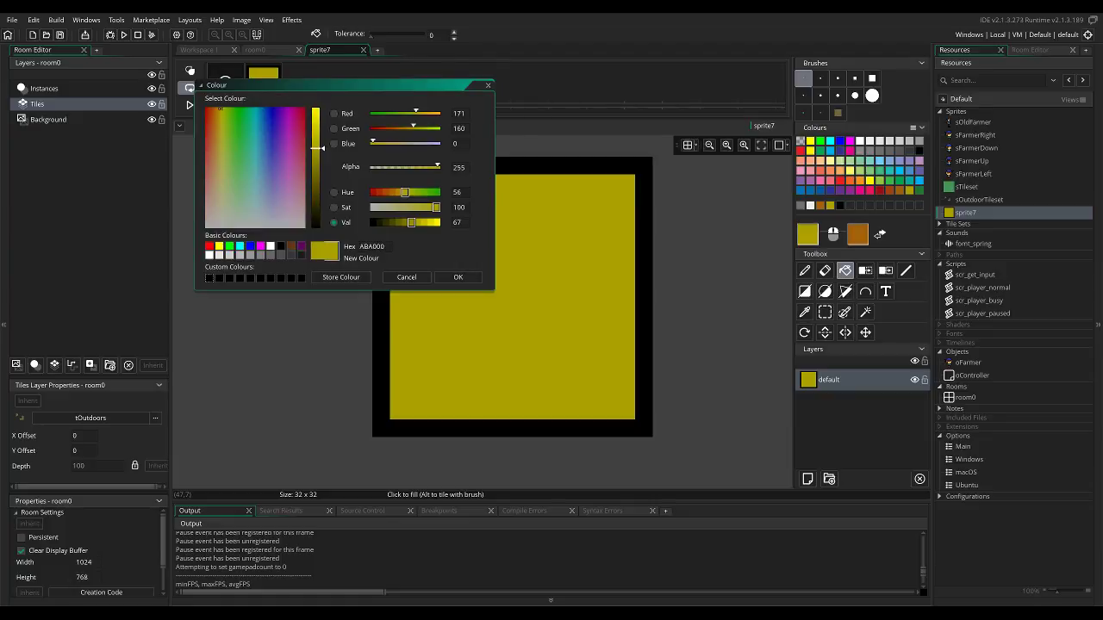
left_click(220, 156)
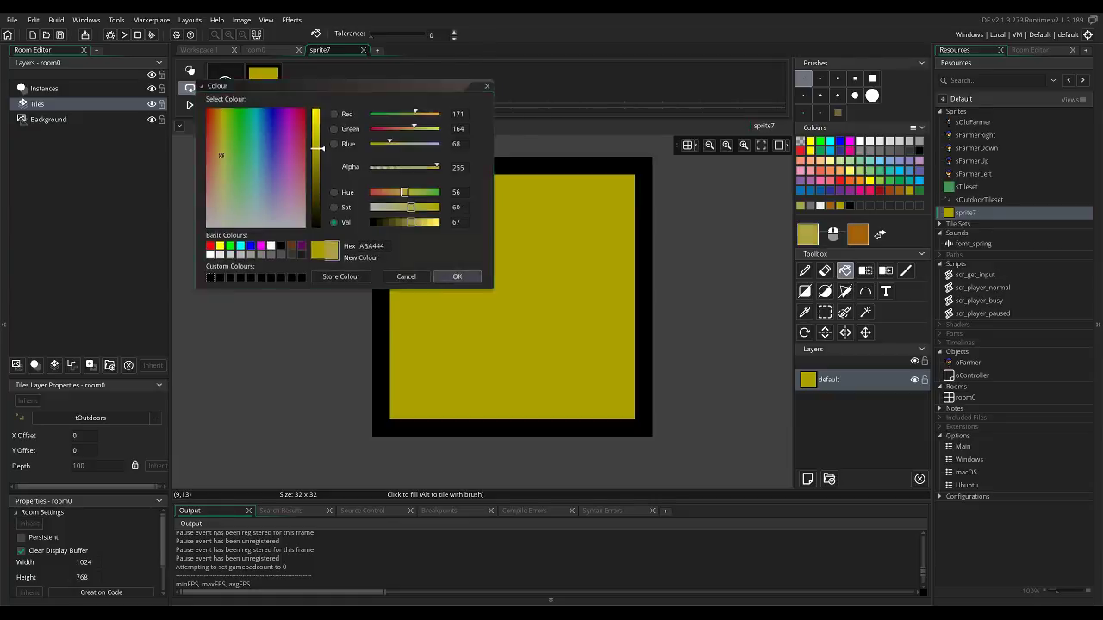
left_click(457, 276)
left_click(564, 256)
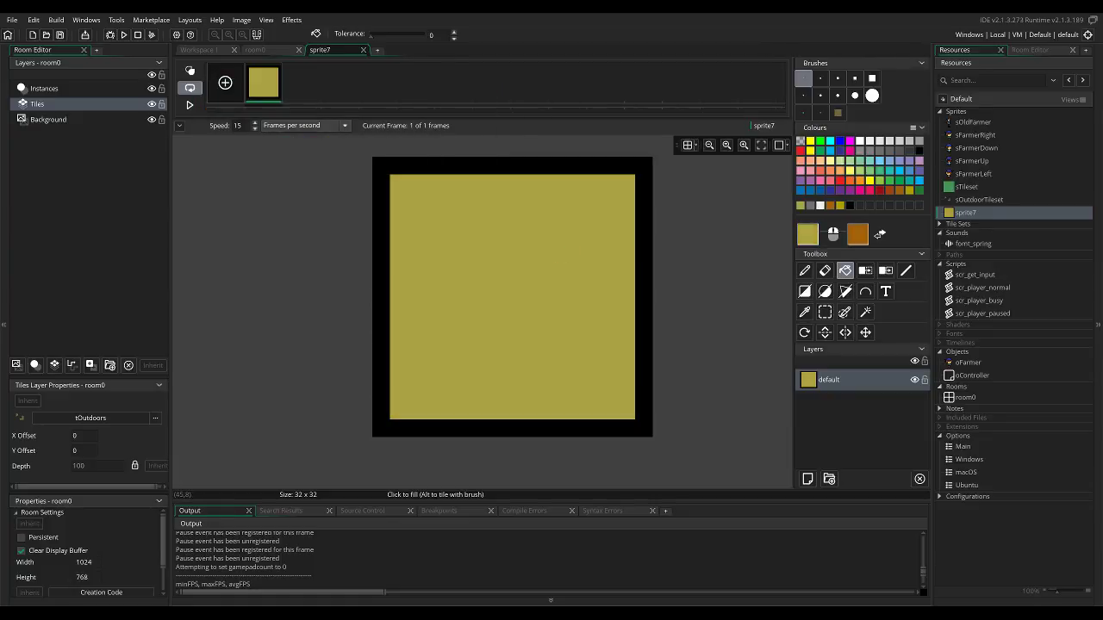
Soften the yellow fill colour further and refill the area inside the black border with it.
left_click(807, 234)
left_click(220, 204)
left_click(220, 180)
left_click(457, 276)
left_click(535, 275)
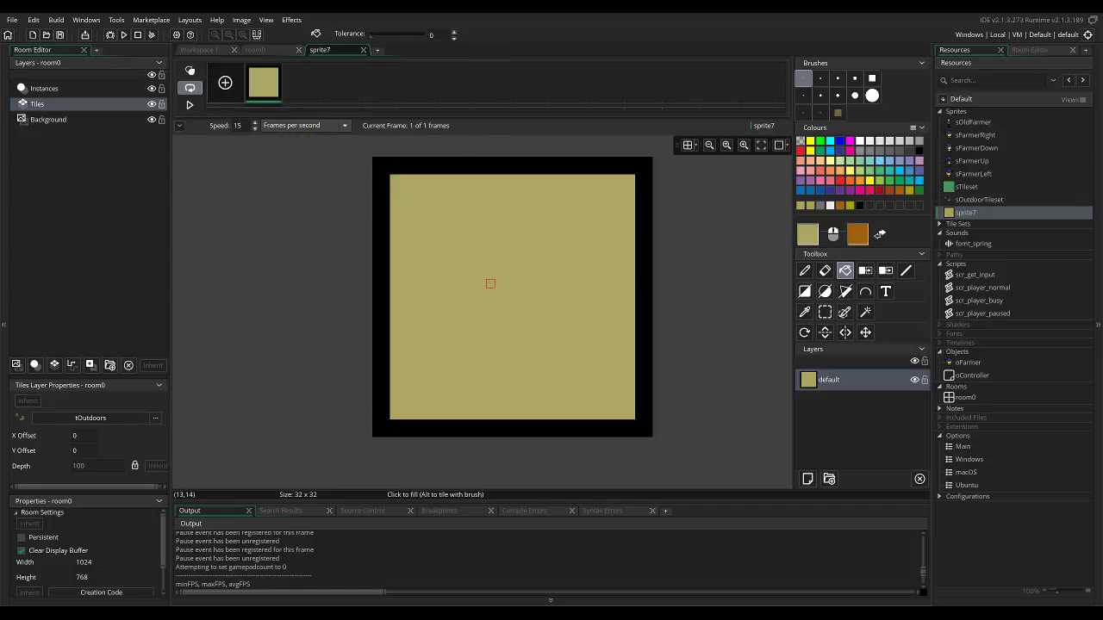
Draw two parallel vertical black lines 11 pixels tall, one pixel apart, in the lower centre as the flower's stem.
left_click(920, 151)
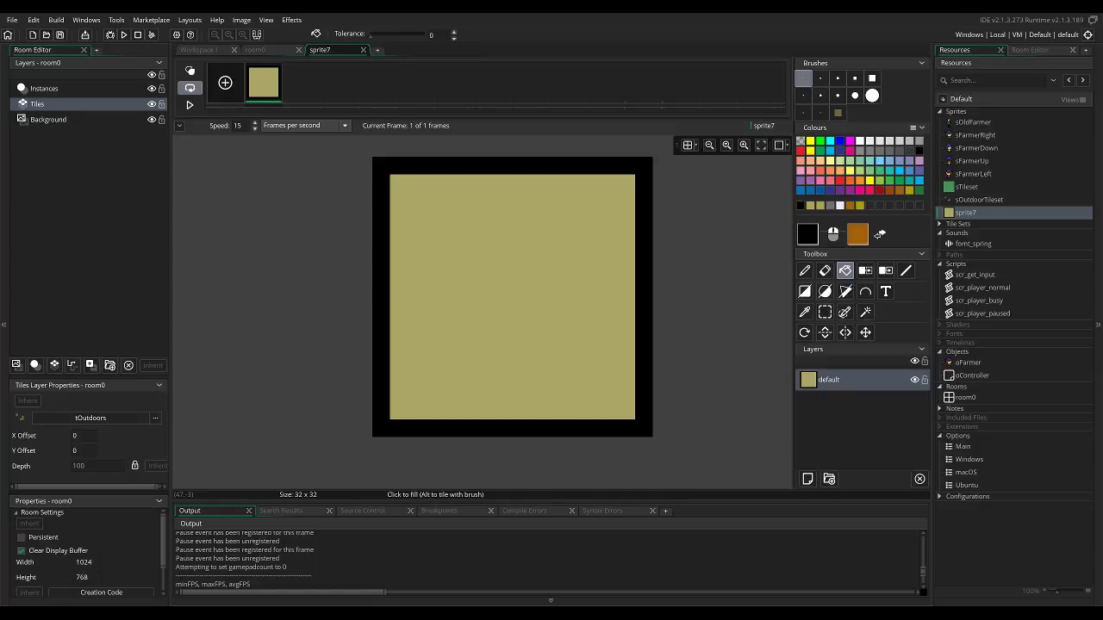
key("d")
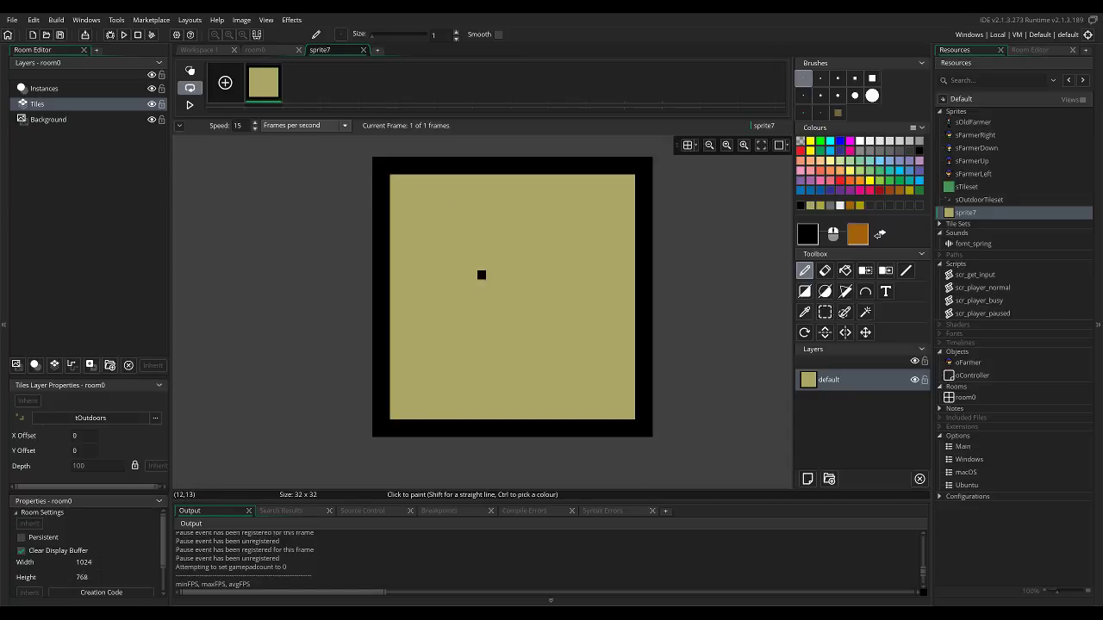
left_click(499, 398)
mouse_move(499, 380)
left_mouse_down()
mouse_move(516, 372)
mouse_move(516, 311)
mouse_move(498, 363)
mouse_move(501, 309)
mouse_move(507, 371)
left_mouse_up()
left_click(526, 301, "ctrl")
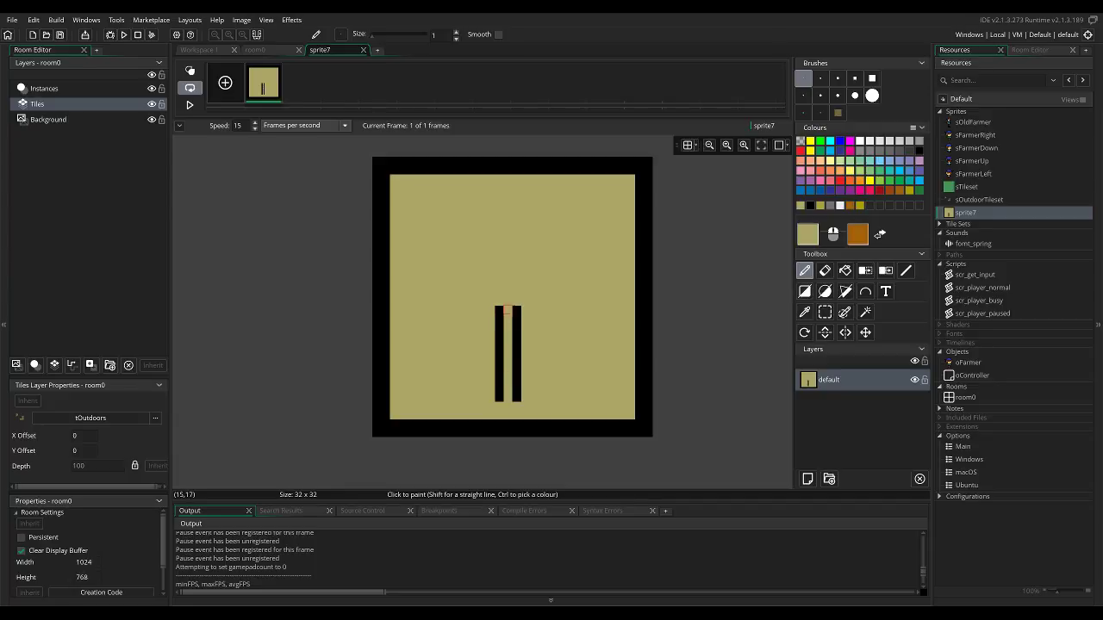
left_click(500, 310, "ctrl")
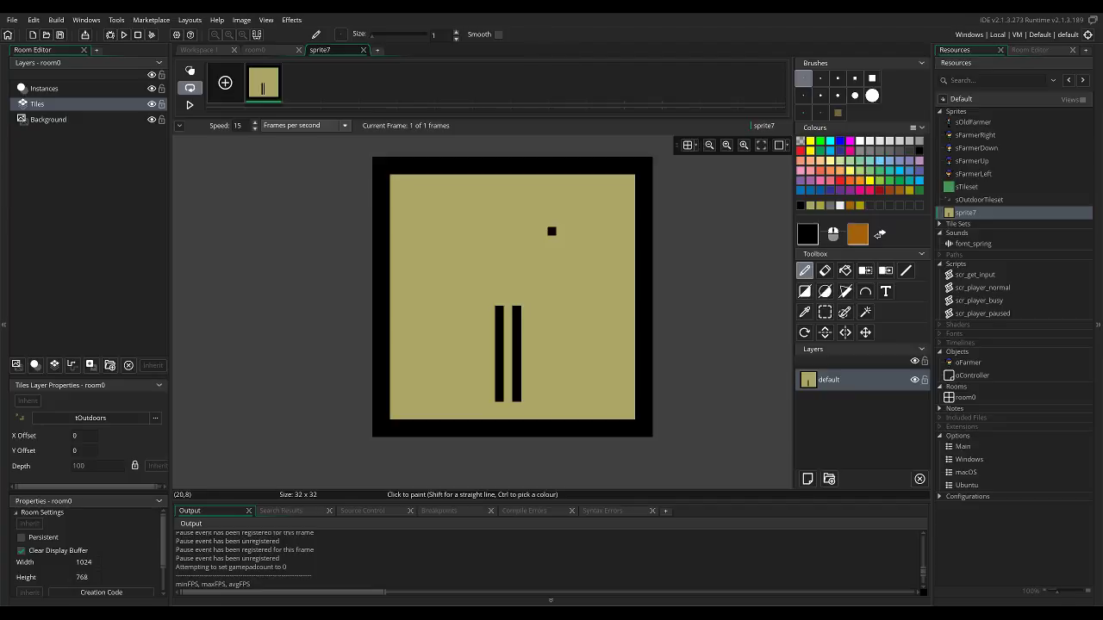
mouse_move(534, 257)
left_mouse_down()
mouse_move(573, 239)
mouse_move(604, 267)
mouse_move(586, 283)
mouse_move(534, 292)
mouse_move(525, 249)
mouse_move(578, 266)
left_mouse_up()
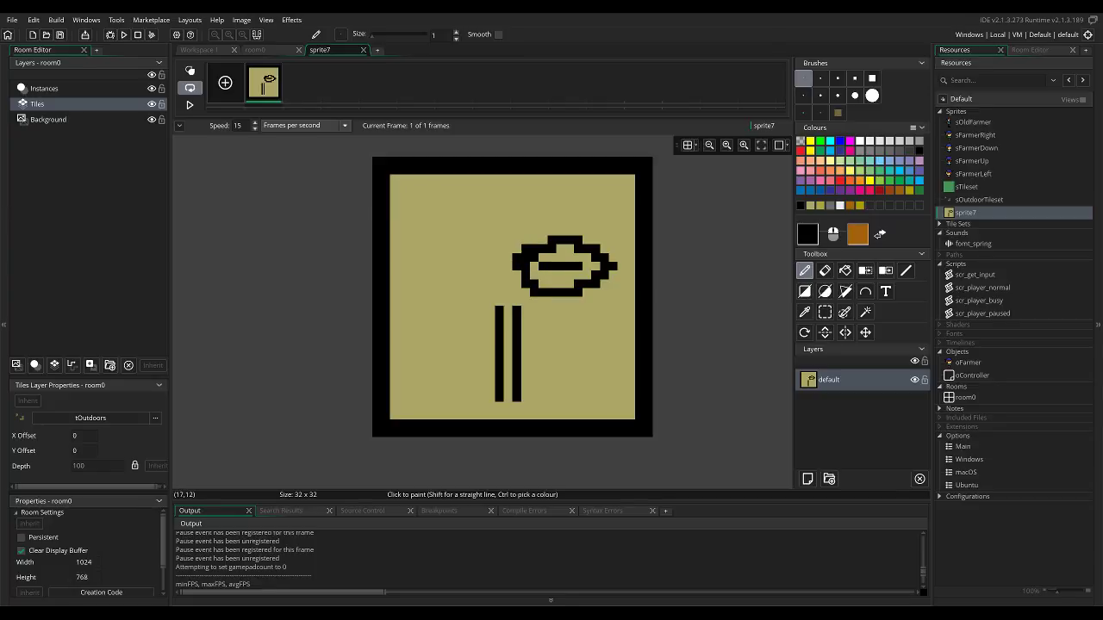
left_click(613, 276)
key("ctrl+z")
left_click(587, 266)
mouse_move(596, 266)
left_mouse_down()
mouse_move(534, 275)
mouse_move(551, 275)
mouse_move(525, 256)
mouse_move(560, 239)
mouse_move(534, 275)
mouse_move(551, 275)
left_mouse_up()
key("e")
key("d")
left_click(507, 239, "ctrl")
scroll(552, 272, "up", 1)
scroll(550, 276, "up", 1, "ctrl")
left_click(508, 255)
mouse_move(530, 287)
left_mouse_down()
mouse_move(531, 297)
mouse_move(519, 287)
mouse_move(594, 258)
mouse_move(611, 268)
mouse_move(578, 296)
mouse_move(583, 265)
mouse_move(536, 260)
mouse_move(584, 232)
left_mouse_up()
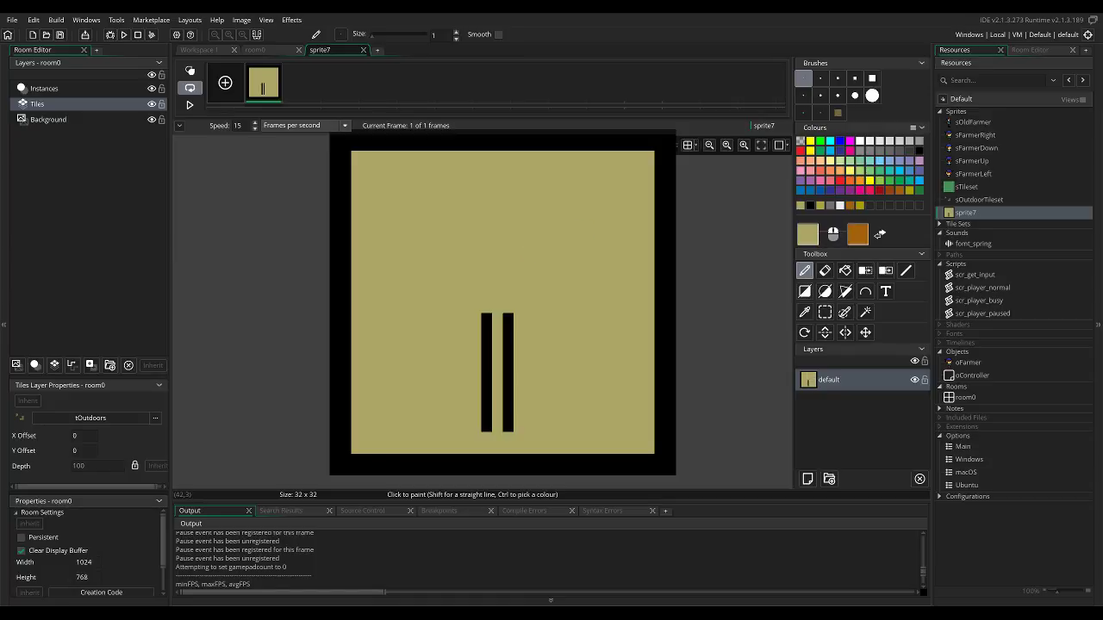
left_click(810, 205)
mouse_move(486, 243)
left_mouse_down()
mouse_move(496, 190)
mouse_move(583, 209)
mouse_move(589, 267)
mouse_move(572, 366)
mouse_move(496, 383)
mouse_move(497, 221)
mouse_move(555, 260)
mouse_move(514, 275)
mouse_move(519, 242)
left_mouse_up()
mouse_move(540, 297)
left_mouse_down()
mouse_move(551, 341)
mouse_move(563, 308)
left_mouse_up()
left_click(606, 341)
key("ctrl+z")
key("ctrl+z")
key("ctrl+z")
key("ctrl+z")
key("ctrl+z")
key("ctrl+z")
left_click(540, 242)
mouse_move(540, 242)
left_mouse_down()
mouse_move(540, 265)
mouse_move(540, 253)
mouse_move(627, 265)
mouse_move(551, 297)
mouse_move(583, 286)
mouse_move(529, 286)
mouse_move(540, 297)
mouse_move(530, 264)
left_mouse_up()
left_click(530, 222, "ctrl")
mouse_move(530, 265)
left_mouse_down()
mouse_move(518, 286)
mouse_move(530, 297)
mouse_move(508, 253)
left_mouse_up()
left_click_drag(508, 254, 541, 274)
left_click(508, 318, "ctrl")
Draw a 4 x 4 pixel black square outline above the stem as the flower's centre.
left_click(507, 220)
mouse_move(476, 222)
left_mouse_down()
mouse_move(477, 242)
mouse_move(508, 242)
mouse_move(508, 221)
mouse_move(475, 210)
left_mouse_up()
left_click(520, 242, "ctrl")
left_click(497, 221)
left_click(487, 220)
Colour the 2 x 2 area inside the flower's centre yellow, softening the colour to hex ABA444.
left_click(909, 190)
mouse_move(497, 231)
left_mouse_down()
mouse_move(486, 222)
mouse_move(497, 221)
left_mouse_up()
left_click(807, 234)
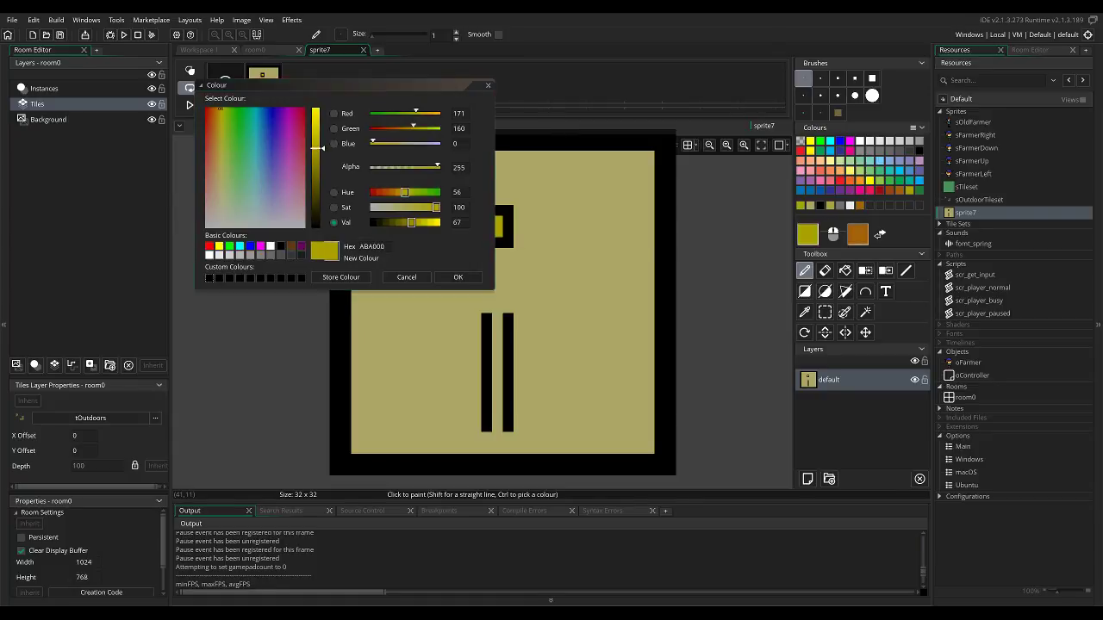
left_click_drag(436, 207, 411, 206)
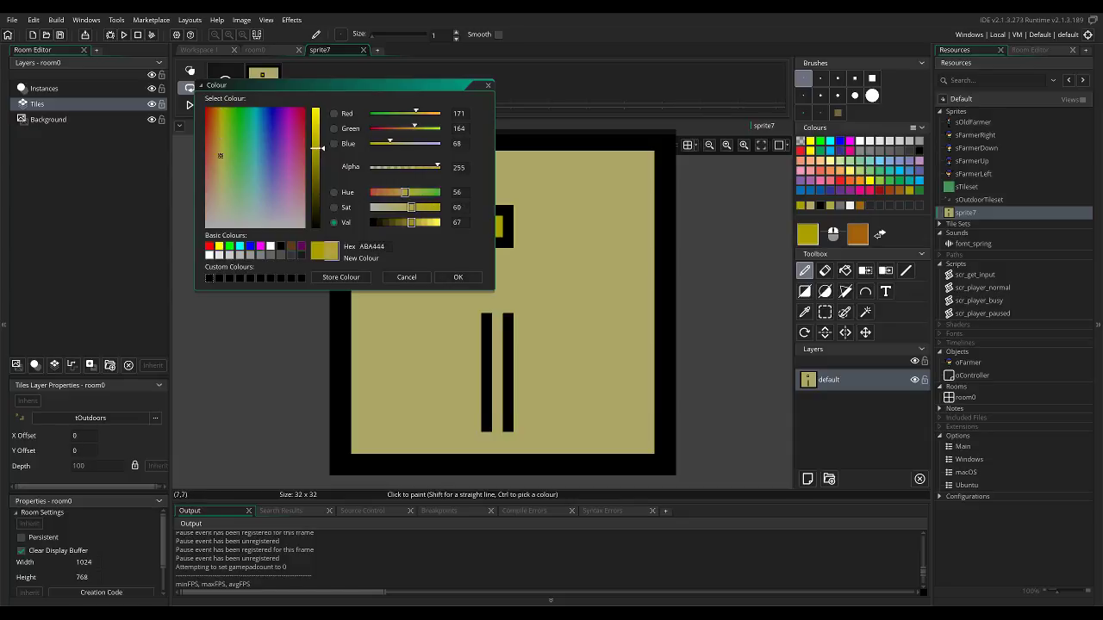
left_click(457, 276)
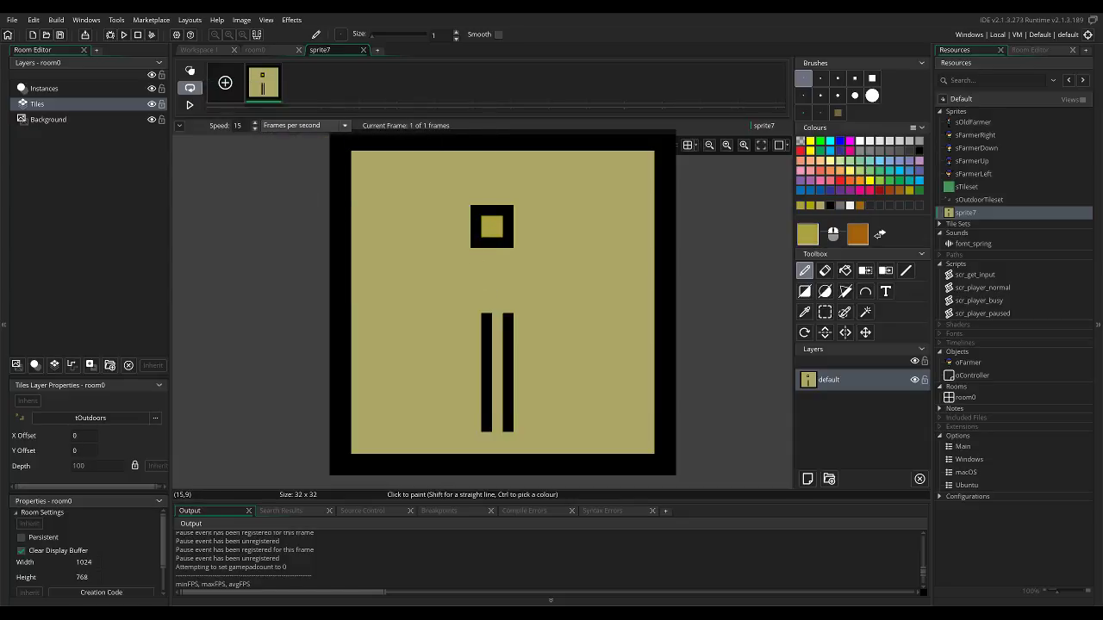
left_click(919, 151)
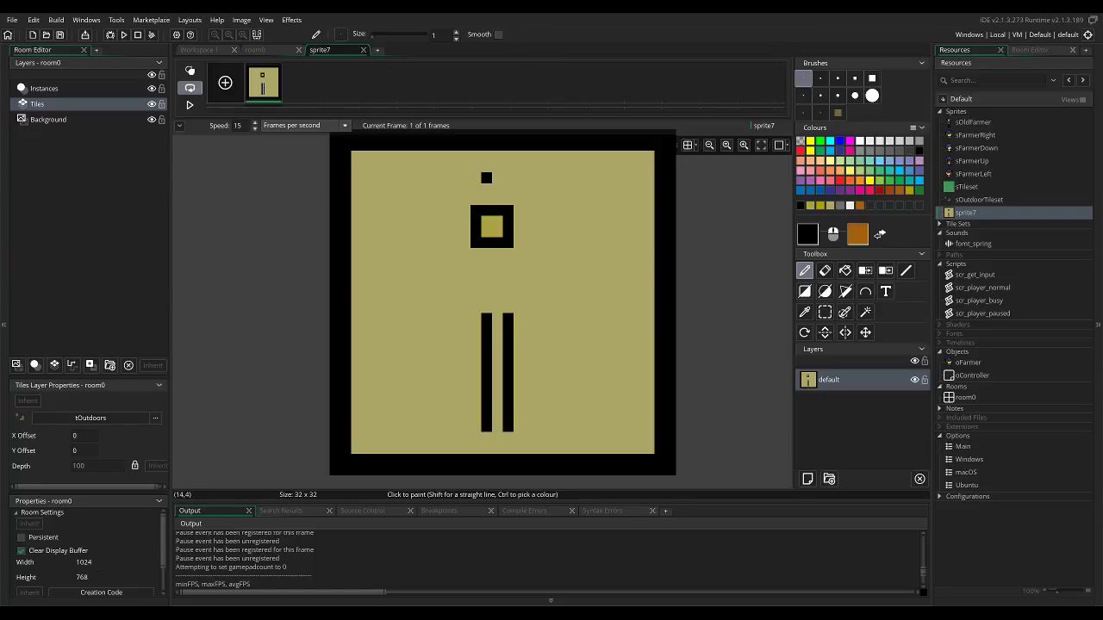
left_click(486, 189)
left_click(444, 189, "ctrl")
left_click(487, 188)
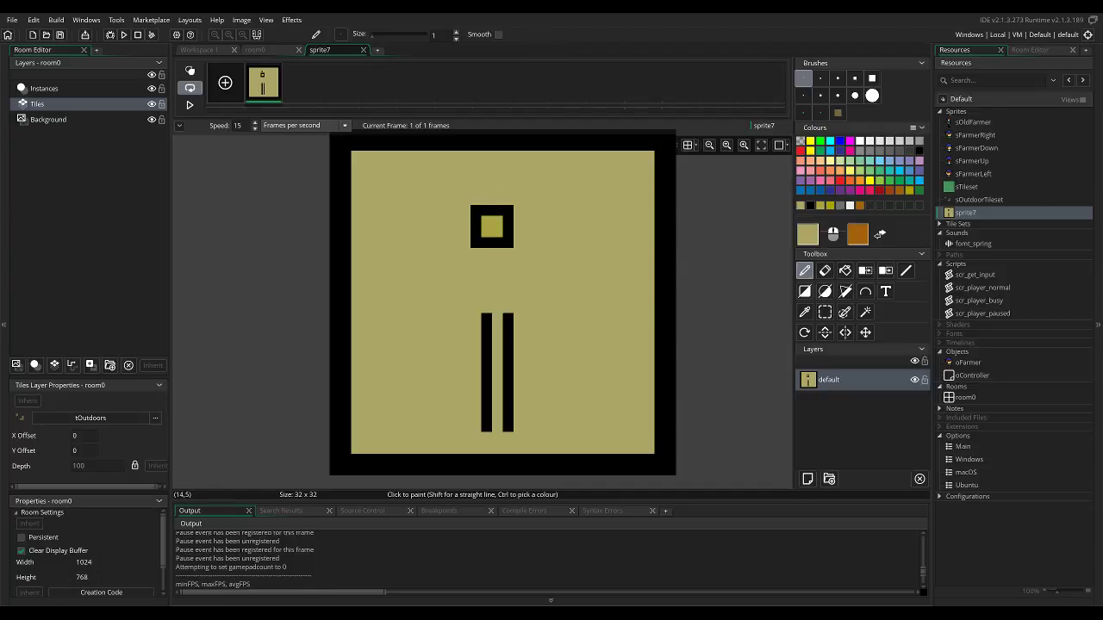
Round the flower's centre by recolouring the four corner pixels of its black outline with the pale yellow background.
left_click(475, 210)
left_click(509, 221)
left_click(508, 211)
left_click(508, 242)
left_click(476, 242)
left_click(475, 231, "ctrl")
left_click(475, 232)
left_click(508, 222)
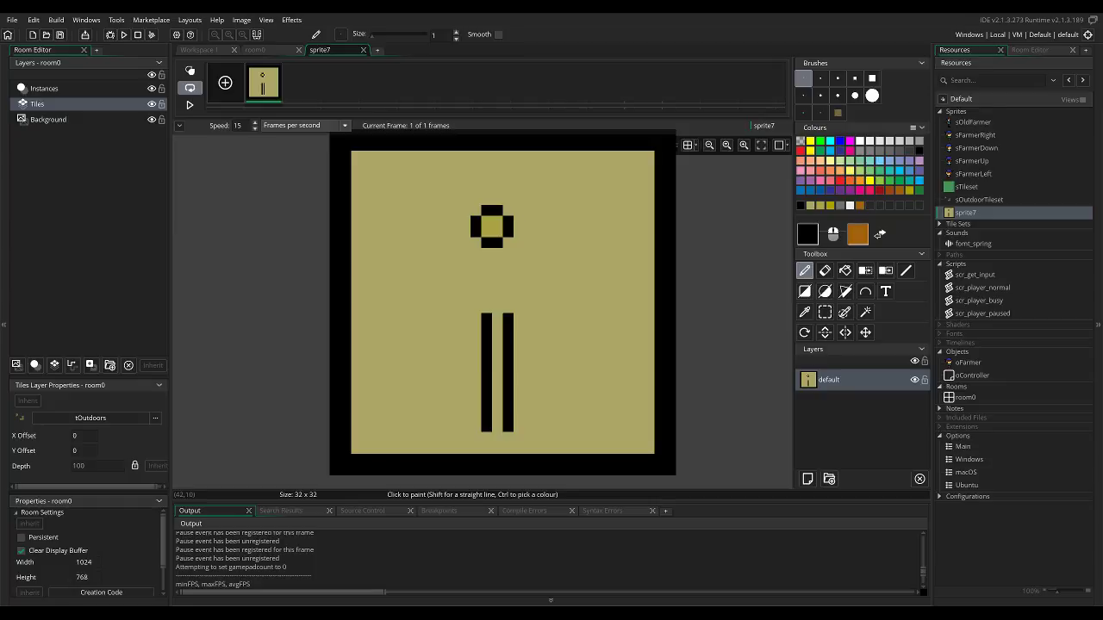
Outline a petal in black beside the flower's centre, with two 4-pixel horizontal edges and a 2-pixel cap on the right.
left_click(807, 235)
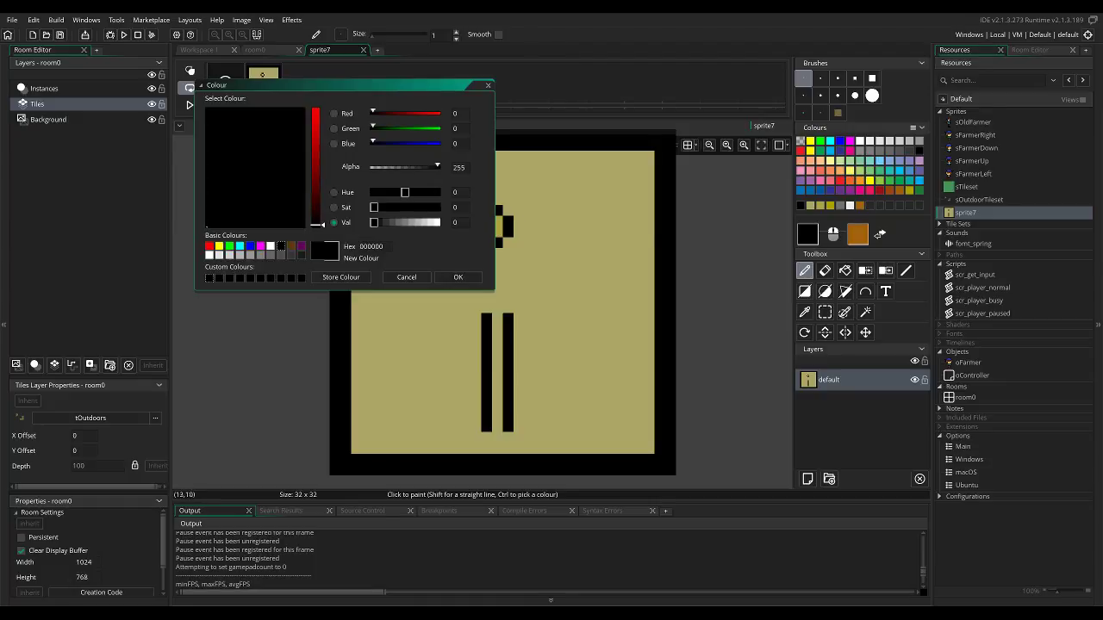
left_click(457, 276)
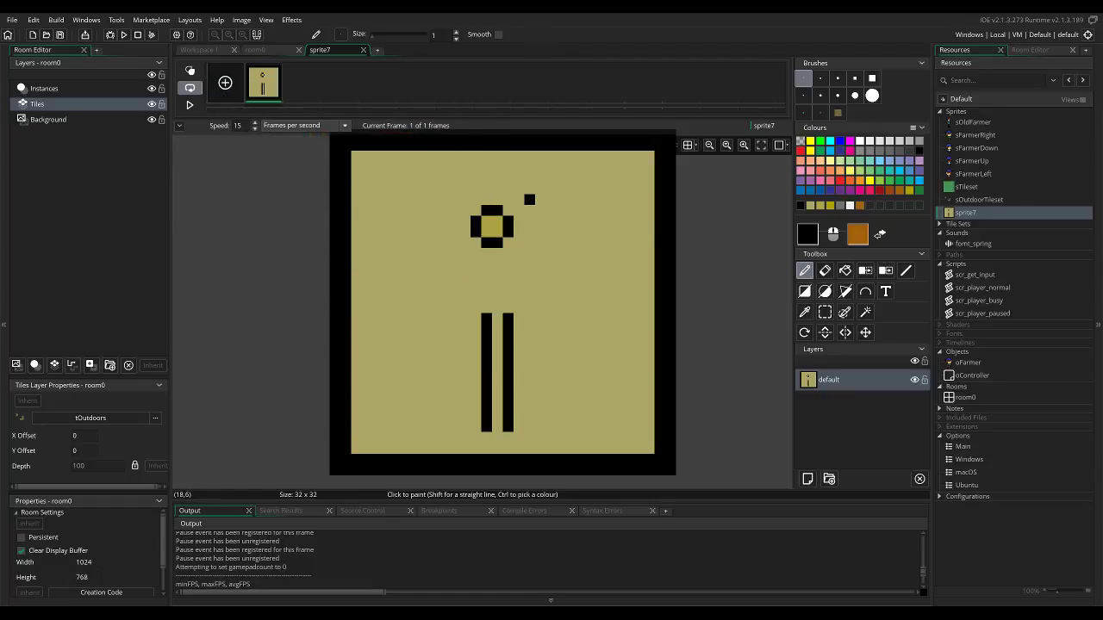
mouse_move(529, 199)
left_mouse_down()
mouse_move(564, 199)
mouse_move(583, 220)
left_mouse_up()
left_click(573, 220)
mouse_move(563, 232)
left_mouse_down()
mouse_move(540, 242)
mouse_move(530, 232)
left_mouse_up()
key("ctrl+z")
left_click(541, 232)
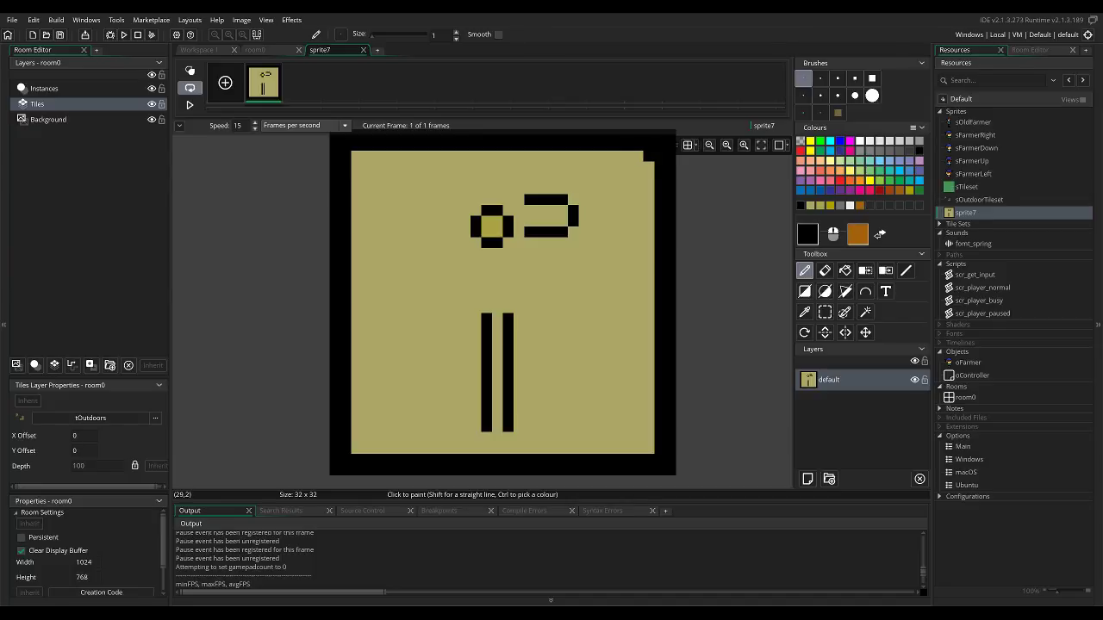
Move the right petal down one pixel to line up with the flower's centre, and repaint the gap in pale yellow.
key("s")
mouse_move(584, 177)
left_mouse_down()
mouse_move(529, 243)
mouse_move(540, 231)
left_mouse_up()
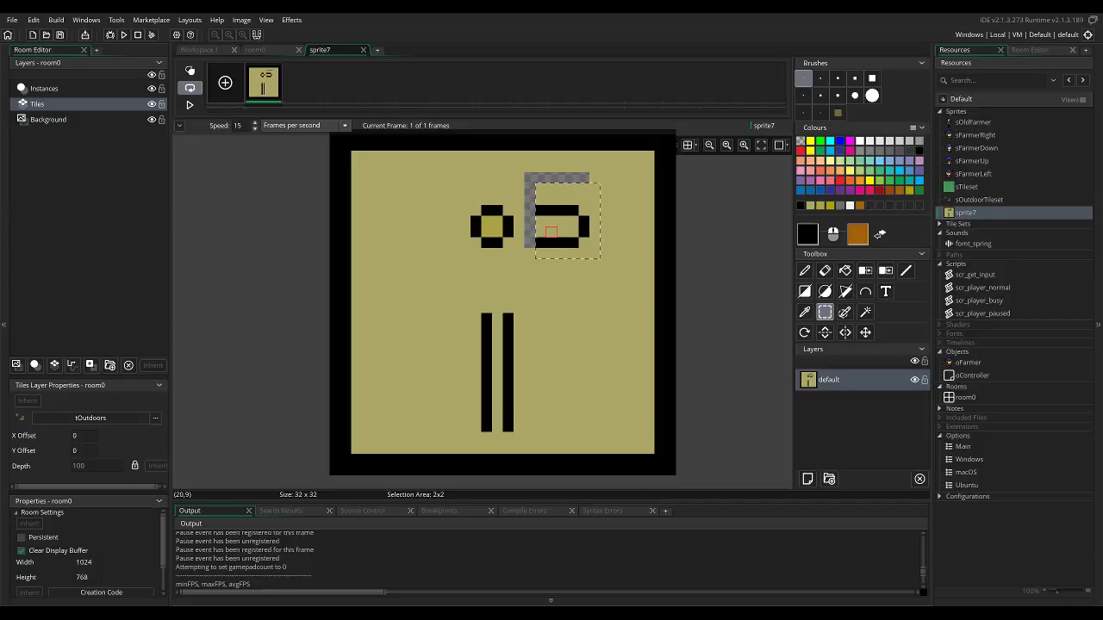
key("d")
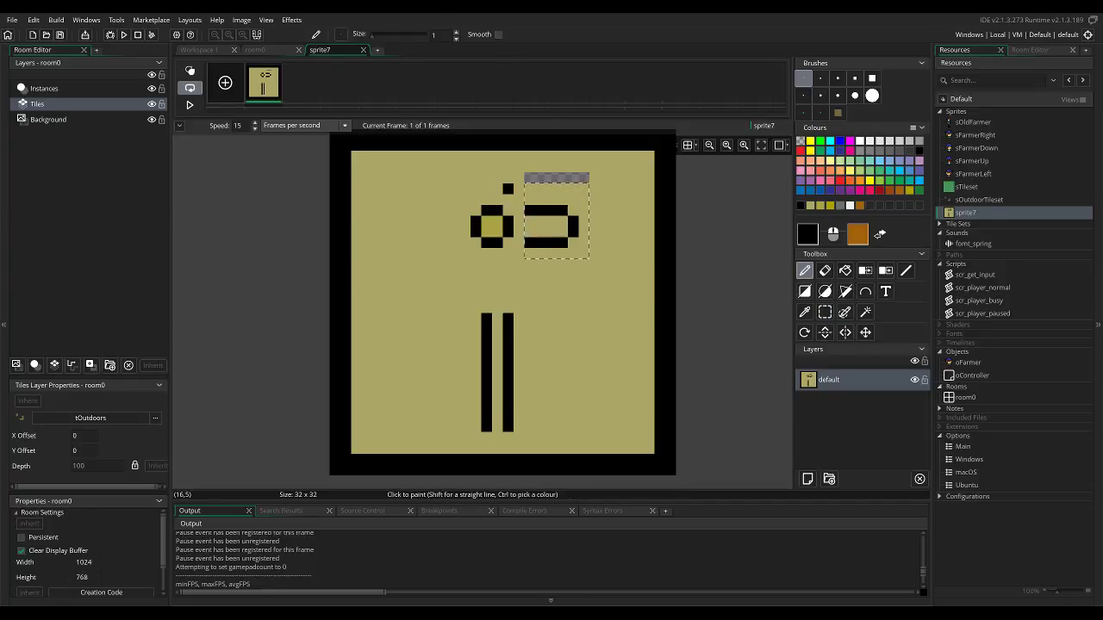
key("Escape")
left_click(509, 188, "ctrl")
left_click_drag(529, 178, 584, 178)
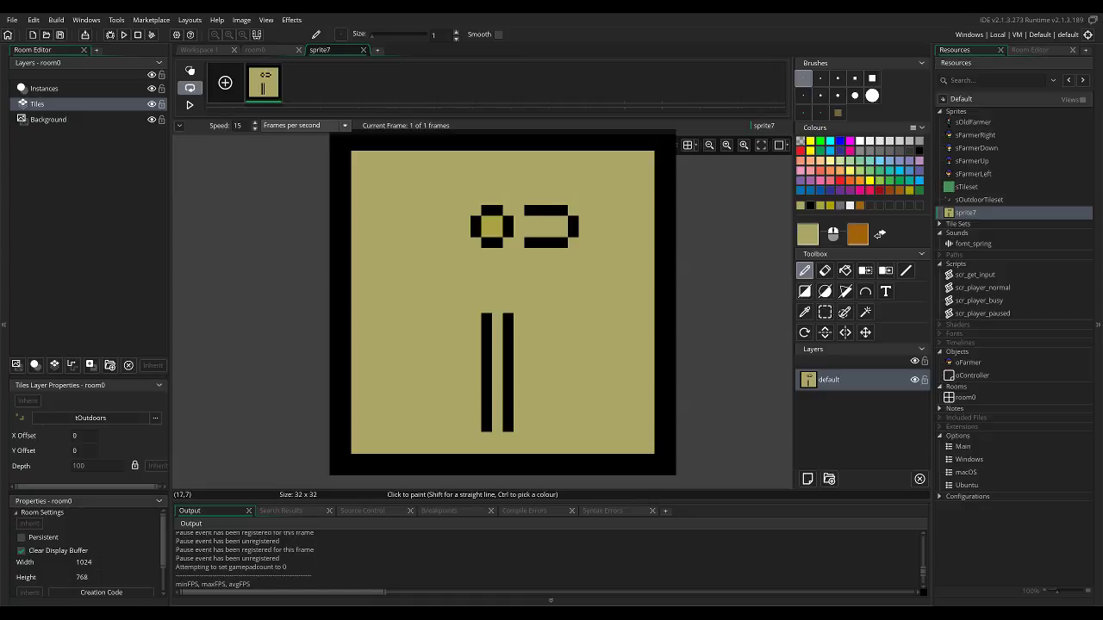
Move the flower's centre and right petal together three pixels down and one right, and fill the gap with pale yellow.
key("s")
left_click_drag(454, 189, 584, 265)
left_click_drag(541, 232, 551, 265)
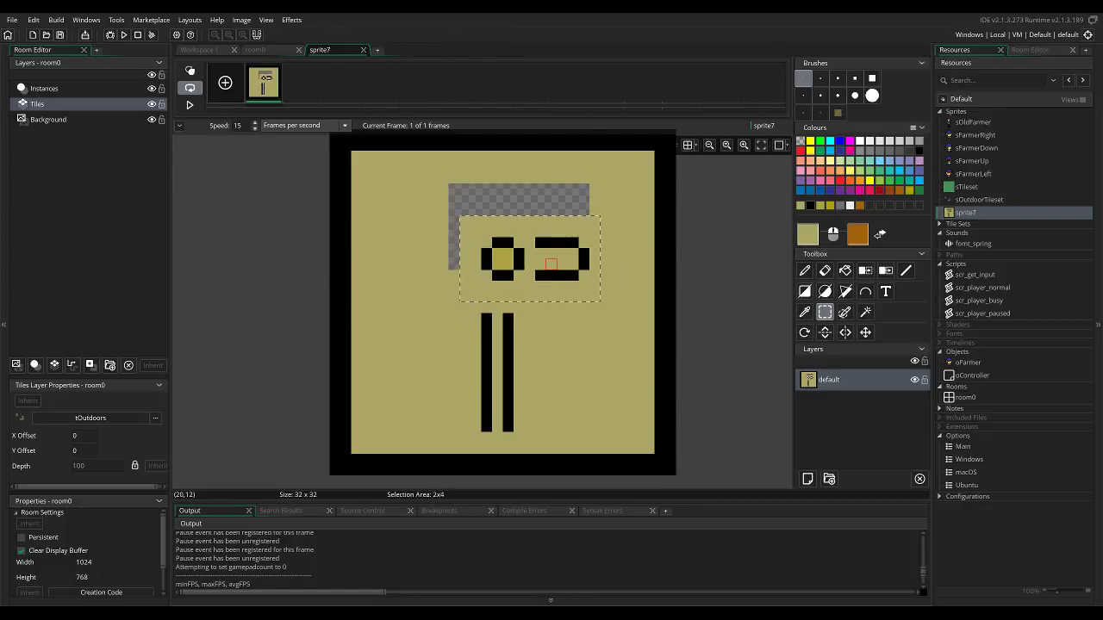
key("f")
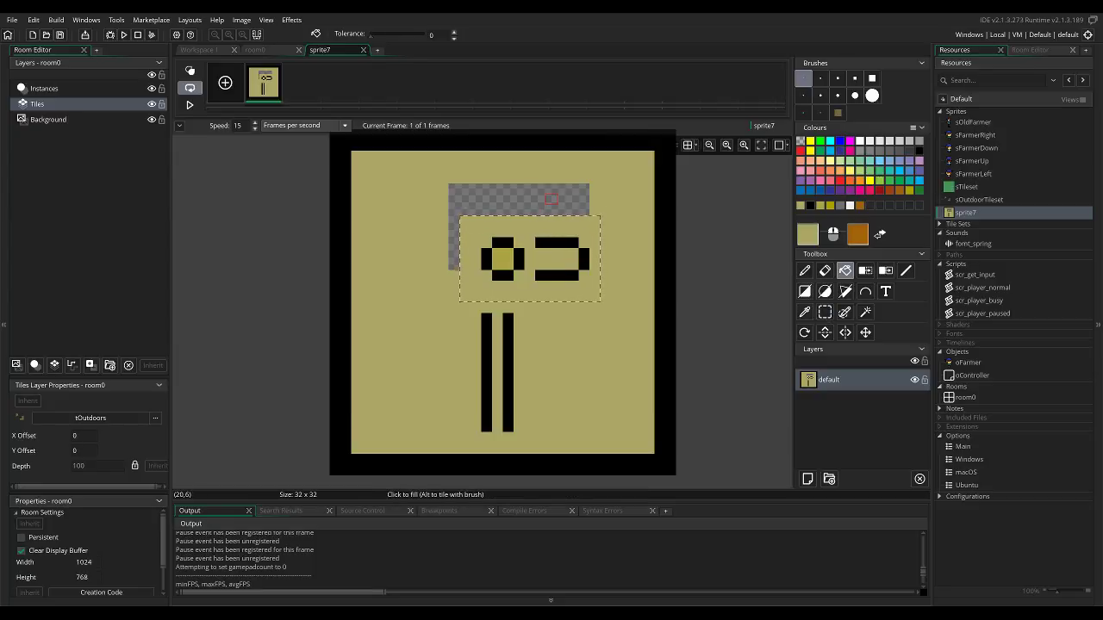
key("Escape")
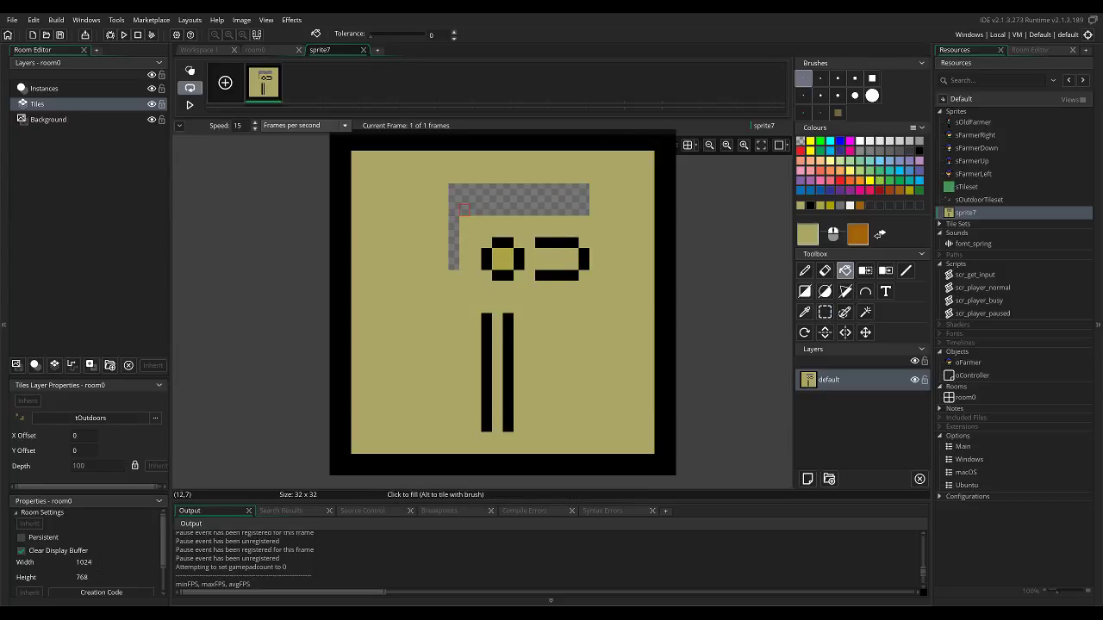
left_click(463, 209)
Outline a left petal in black that mirrors the right one.
key("p")
left_click(557, 243, "ctrl")
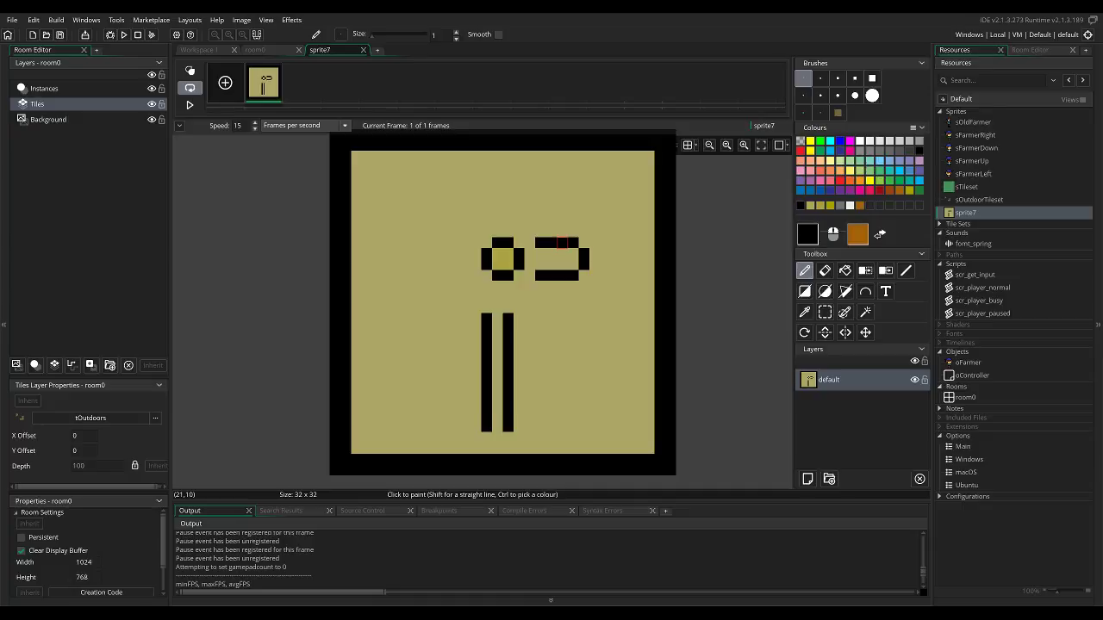
mouse_move(464, 243)
left_mouse_down()
mouse_move(443, 243)
mouse_move(421, 264)
mouse_move(465, 275)
left_mouse_up()
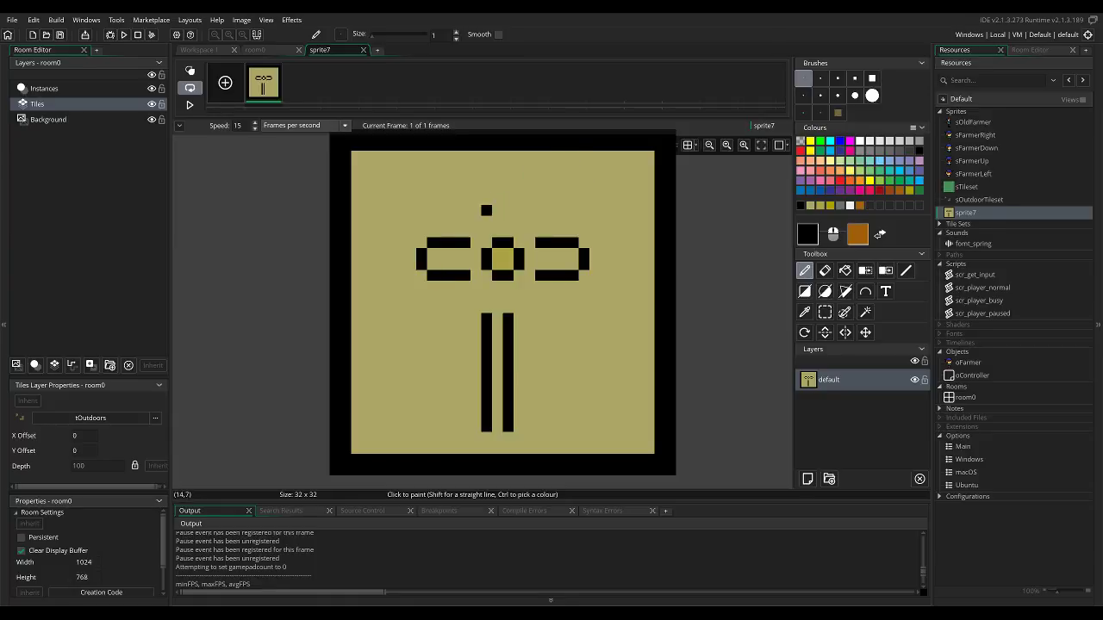
Add one black pixel diagonally at the inner end of each horizontal edge of the left and right petals.
left_click(475, 231)
left_click(474, 285)
left_click(530, 286)
left_click(530, 232)
Outline the top petal in black above the flower's centre, with 4-pixel vertical sides and a 2-pixel cap.
left_click(518, 220)
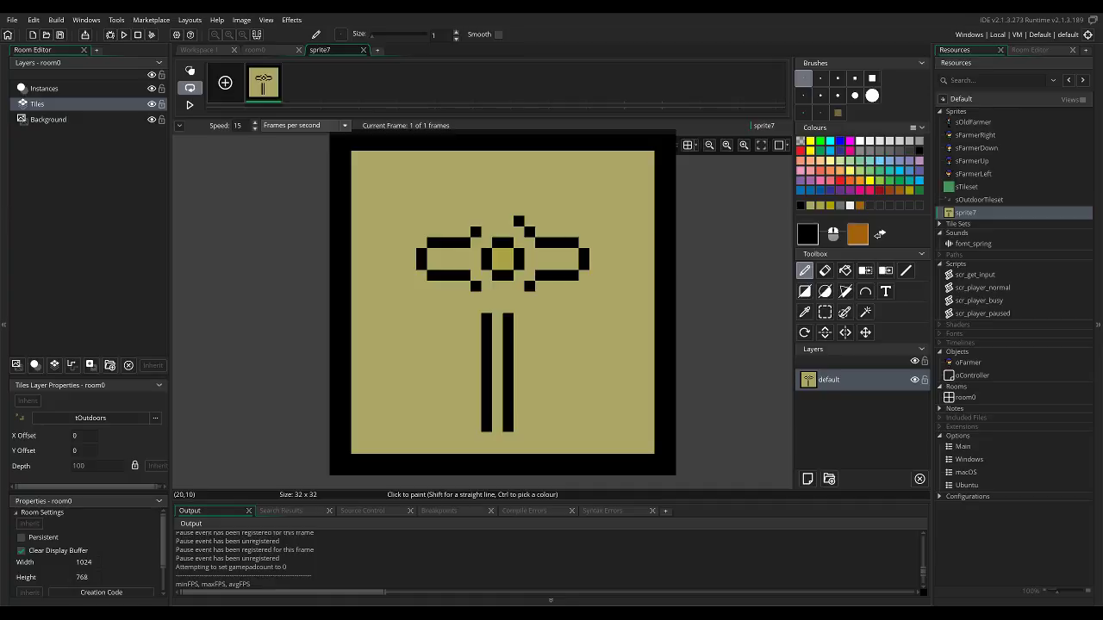
left_click(519, 210)
left_click(519, 199)
left_click(487, 220)
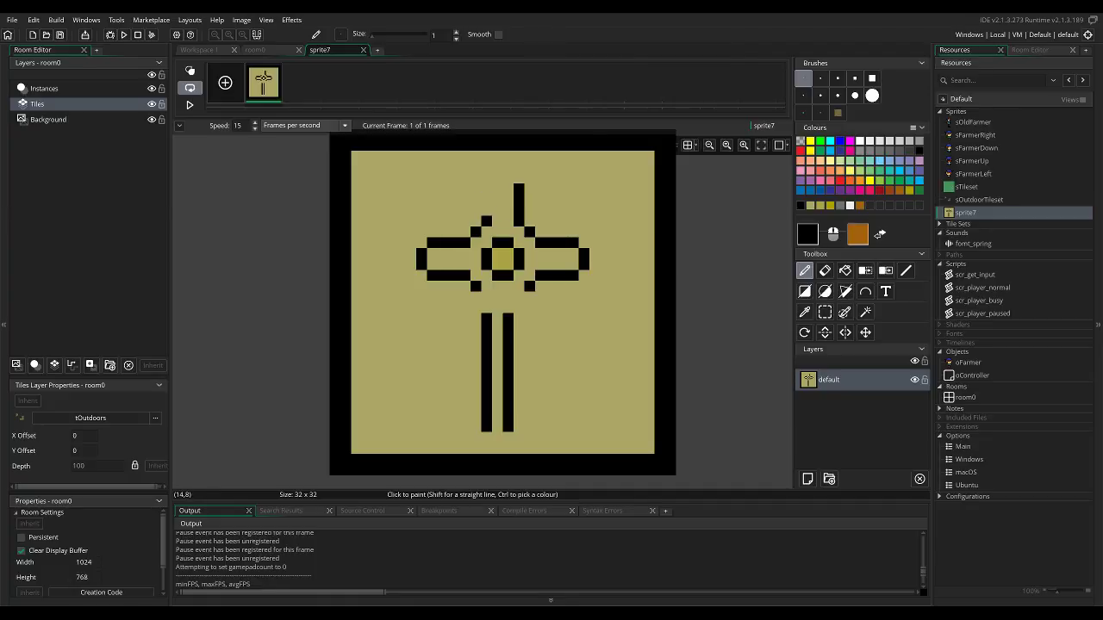
left_click(486, 210)
left_click(486, 199)
left_click(486, 189)
left_click(496, 177)
left_click(507, 178)
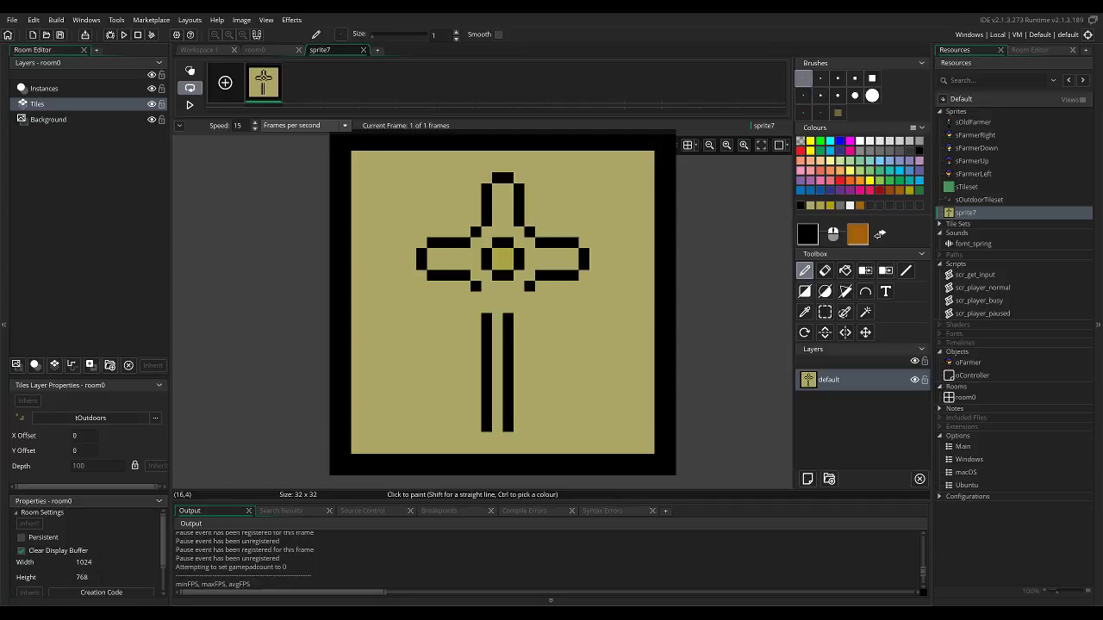
left_click(540, 286)
key("ctrl+z")
left_click(540, 296)
key("ctrl+z")
Outline a black upper-right petal between the top and right petals, stepping its outer corner inward with background-coloured pixels.
left_click(530, 199)
left_click_drag(562, 231, 540, 199)
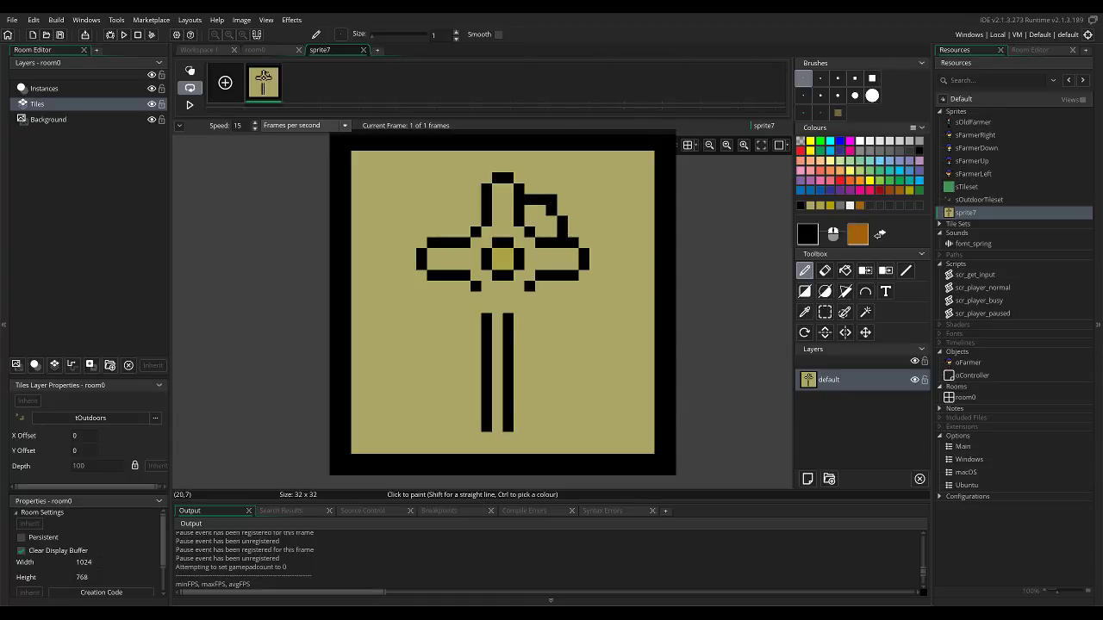
left_click(552, 221)
key("ctrl+z")
right_click(551, 200)
right_click(562, 202, "ctrl")
right_click(551, 199)
left_click(541, 210)
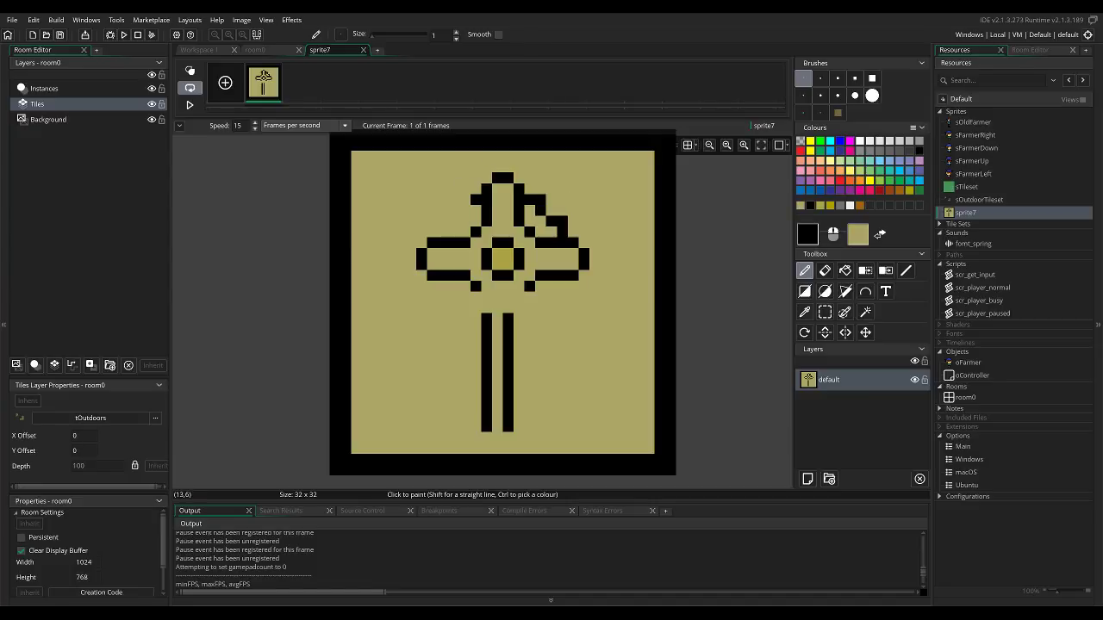
Outline an upper-left petal that mirrors the upper-right one, and sketch a small black petal below the left petal.
left_click(466, 211)
left_click(443, 232)
left_click(443, 221)
left_click(453, 222)
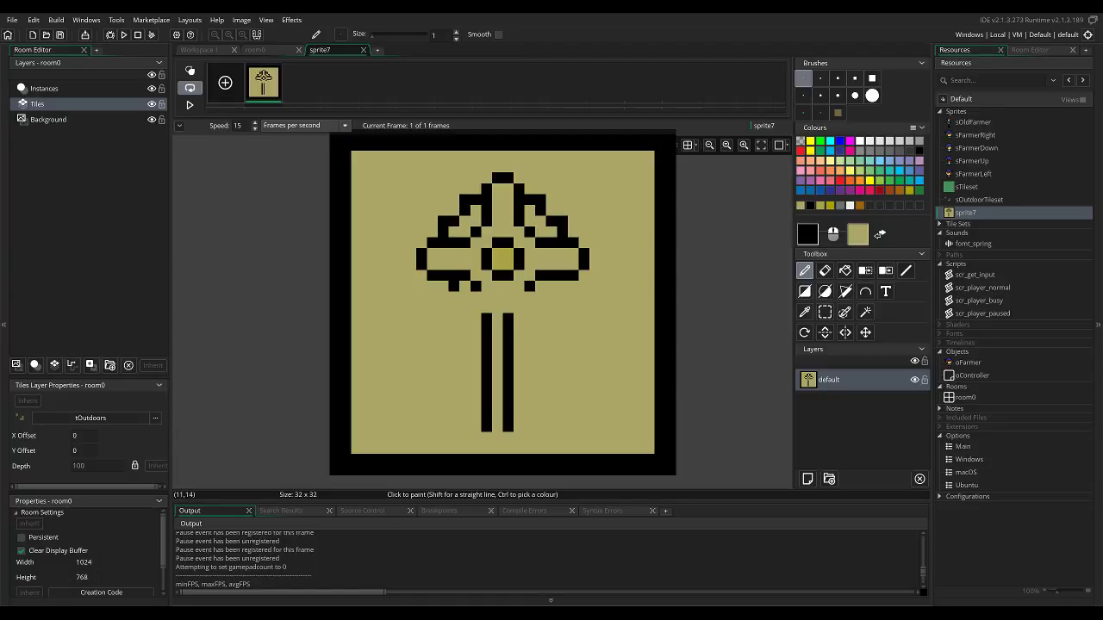
left_click(441, 297)
left_click_drag(460, 298, 479, 298)
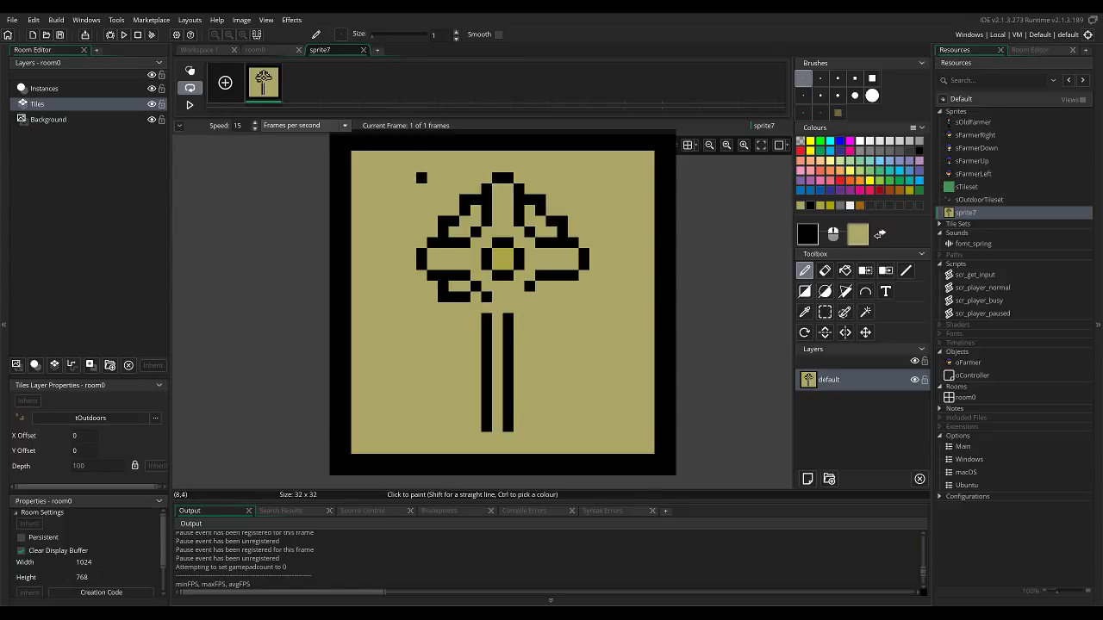
Move the flower head up one pixel and extend its lower-right diagonal by one black pixel towards the stem.
key("s")
mouse_move(407, 163)
left_mouse_down()
mouse_move(584, 279)
mouse_move(561, 253)
mouse_move(561, 263)
left_mouse_up()
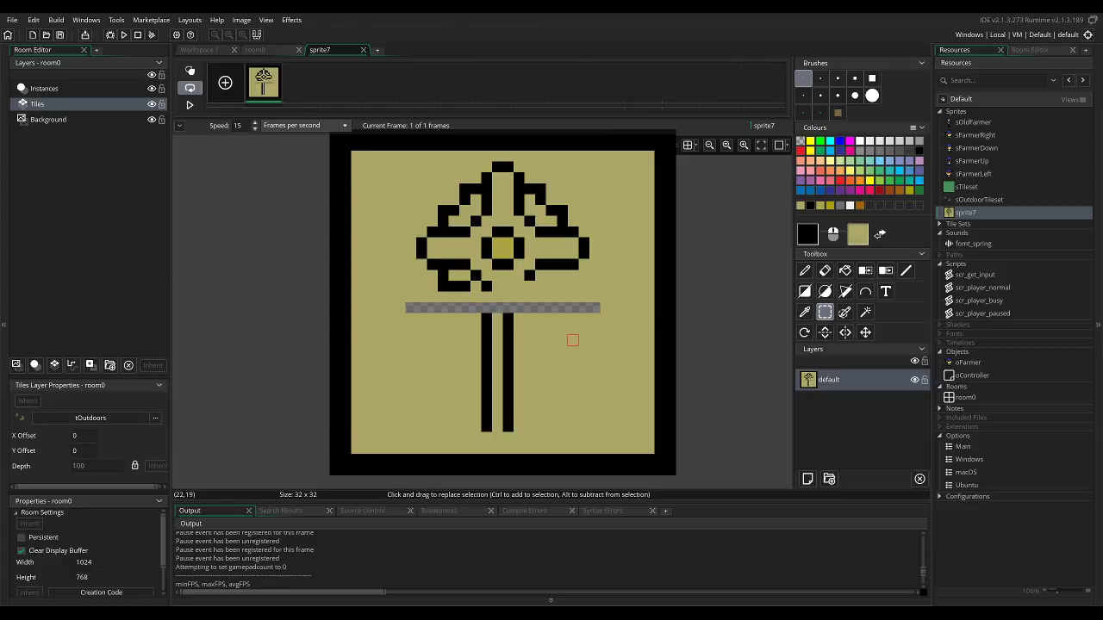
key("p")
left_click(518, 286)
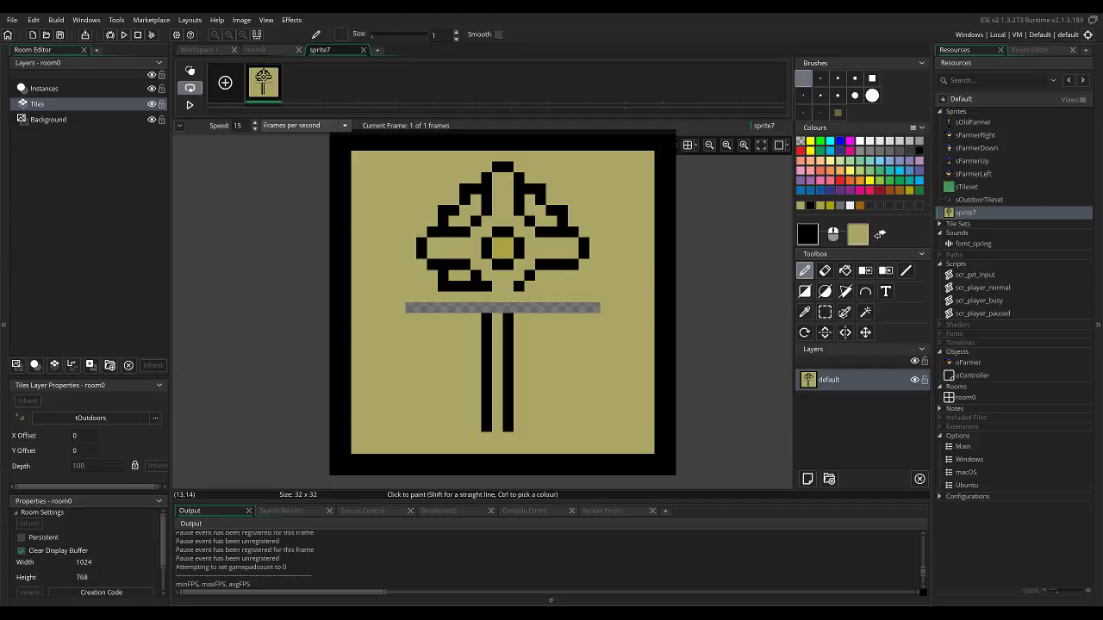
Erase the small lower-left petal and redraw it as a taller stepped black outline running down towards the stem.
key("e")
key("p")
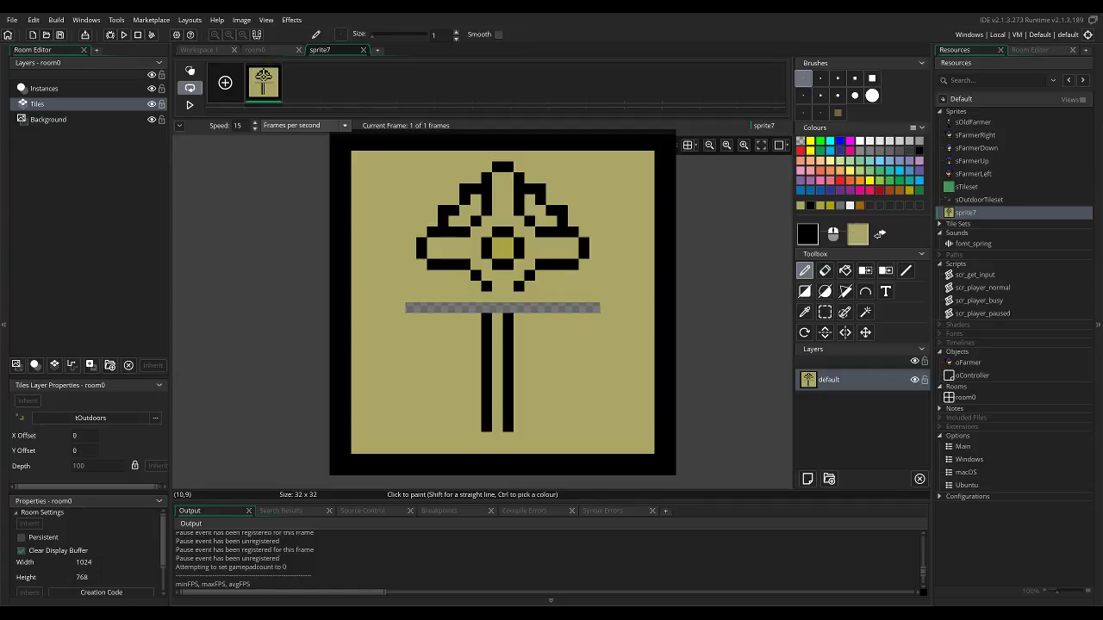
left_click(443, 275)
left_click(443, 286)
left_click(466, 296)
left_click(465, 307)
left_click(475, 306)
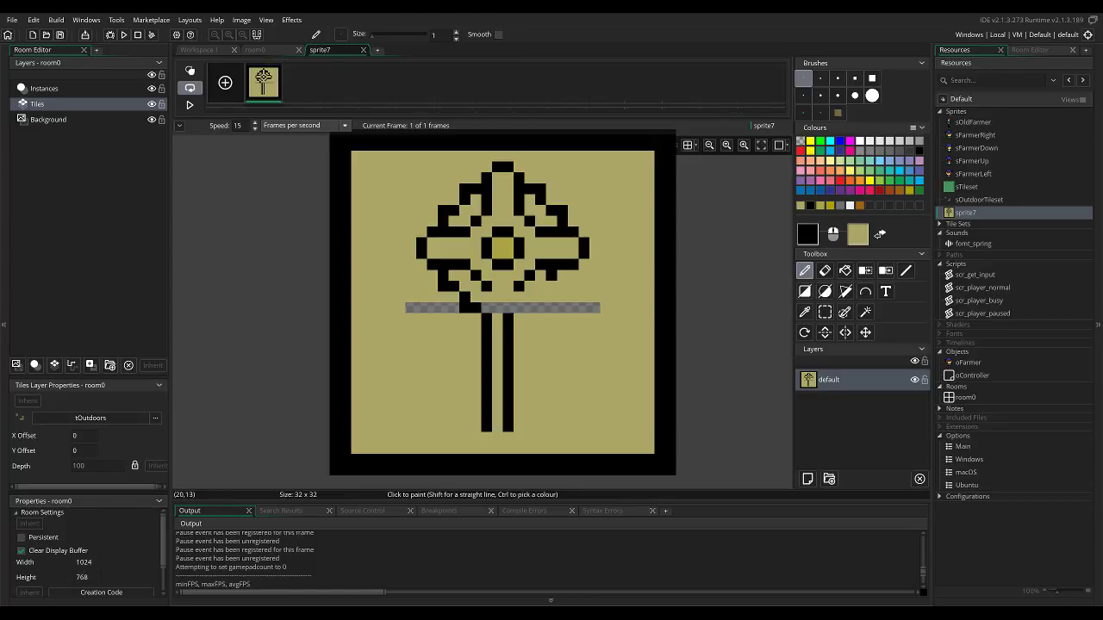
Outline a black lower-right petal that mirrors the lower-left one, stepping inward towards the stem.
left_click(550, 287)
key("ctrl+z")
left_click(562, 276)
left_click(562, 286)
left_click(551, 286)
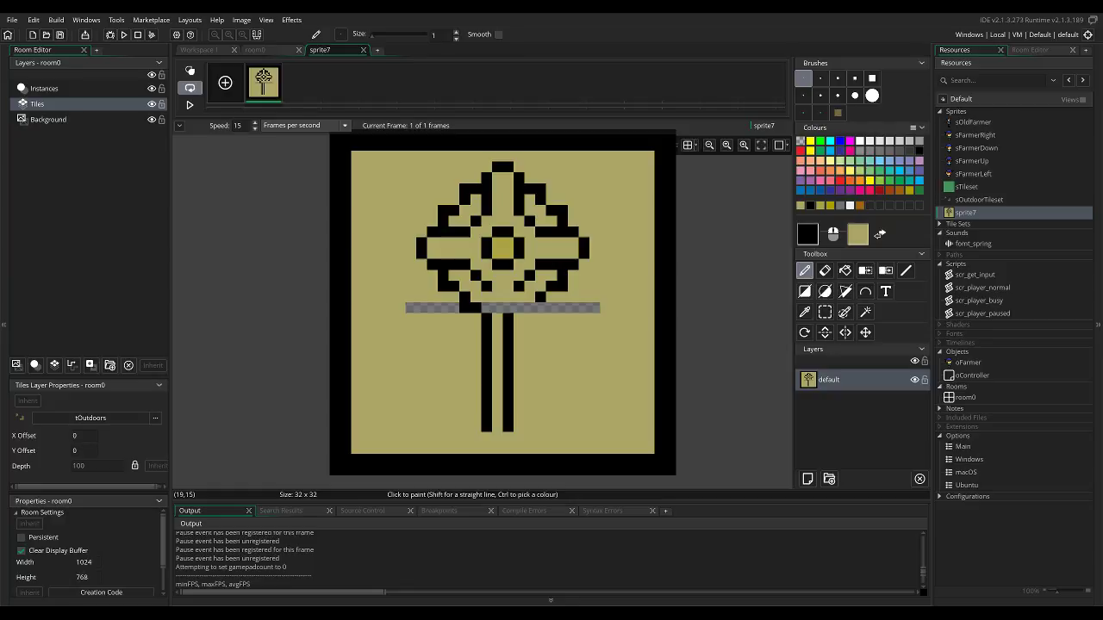
left_click(540, 296)
left_click(540, 307)
Paint the transparent strip and the stem's upper end in the background colour, and outline a black bottom petal matching the top one.
right_click(518, 308)
right_click_drag(561, 308, 594, 307)
right_click(551, 308)
right_click_drag(508, 308, 410, 308)
mouse_move(509, 330)
right_mouse_down()
mouse_move(507, 318)
mouse_move(486, 341)
mouse_move(517, 347)
right_mouse_up()
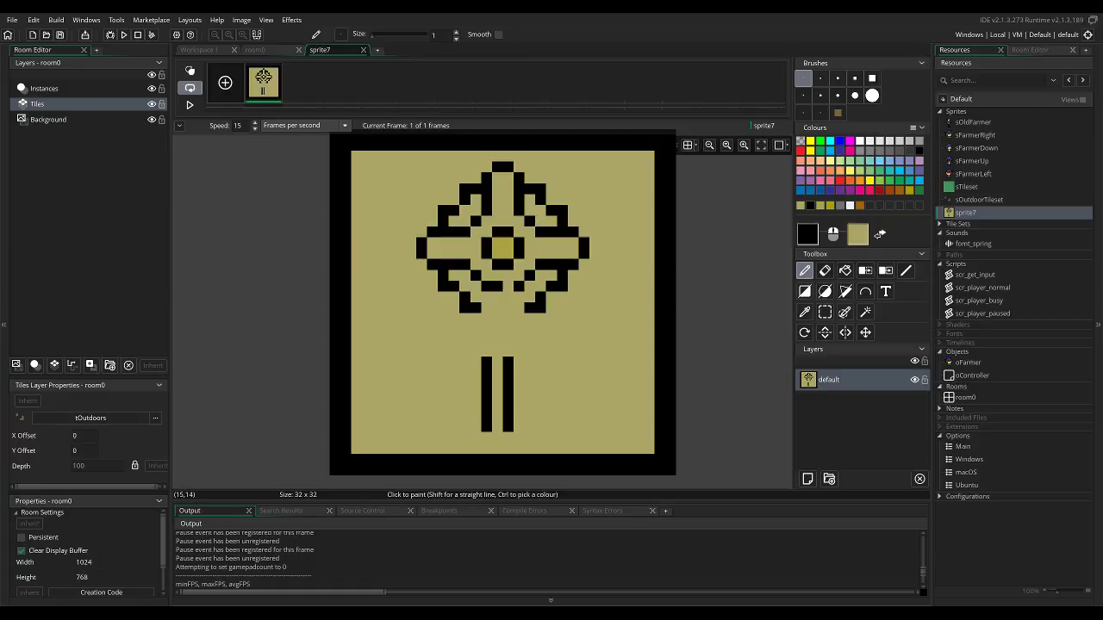
mouse_move(488, 298)
left_mouse_down()
mouse_move(488, 317)
mouse_move(517, 308)
mouse_move(497, 329)
left_mouse_up()
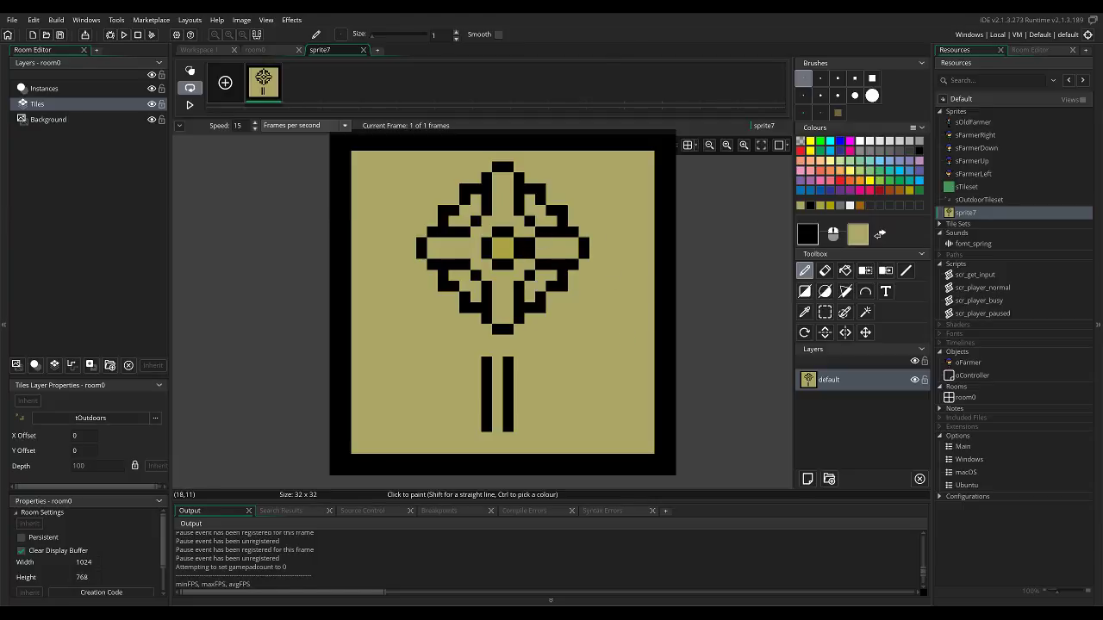
Widen the flower's black centre ring outward by one pixel on each side, painting the old ring in the centre's yellow.
left_click(475, 243)
left_click(475, 253)
left_click(497, 275)
left_click(508, 275)
left_click(508, 250, "ctrl")
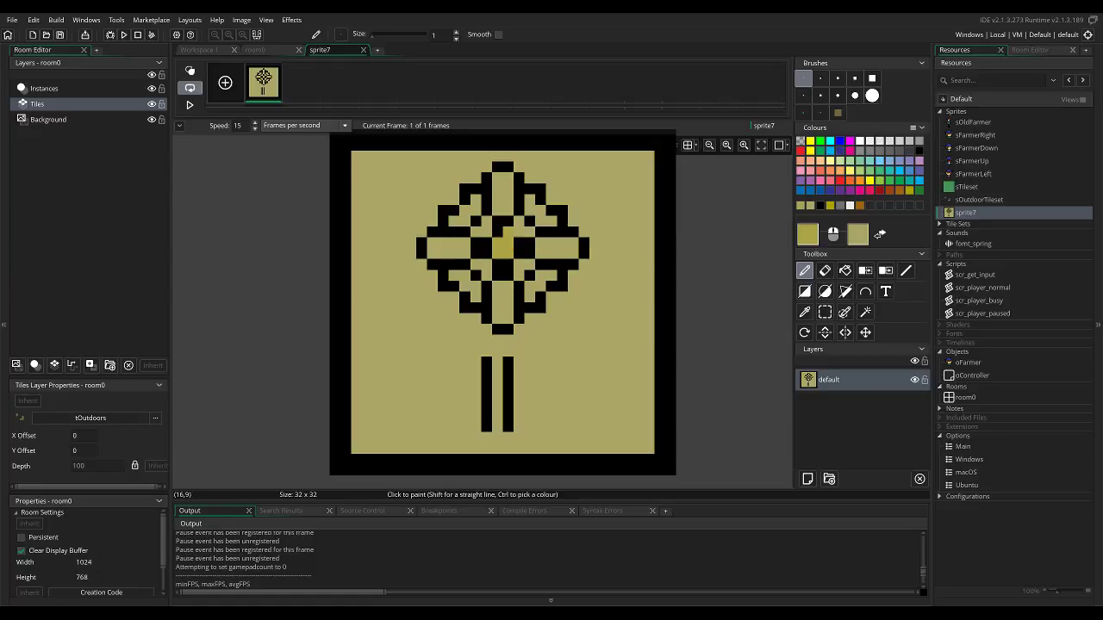
left_click(486, 255)
left_click(487, 242)
left_click(519, 242)
left_click(518, 253)
left_click(530, 254, "ctrl")
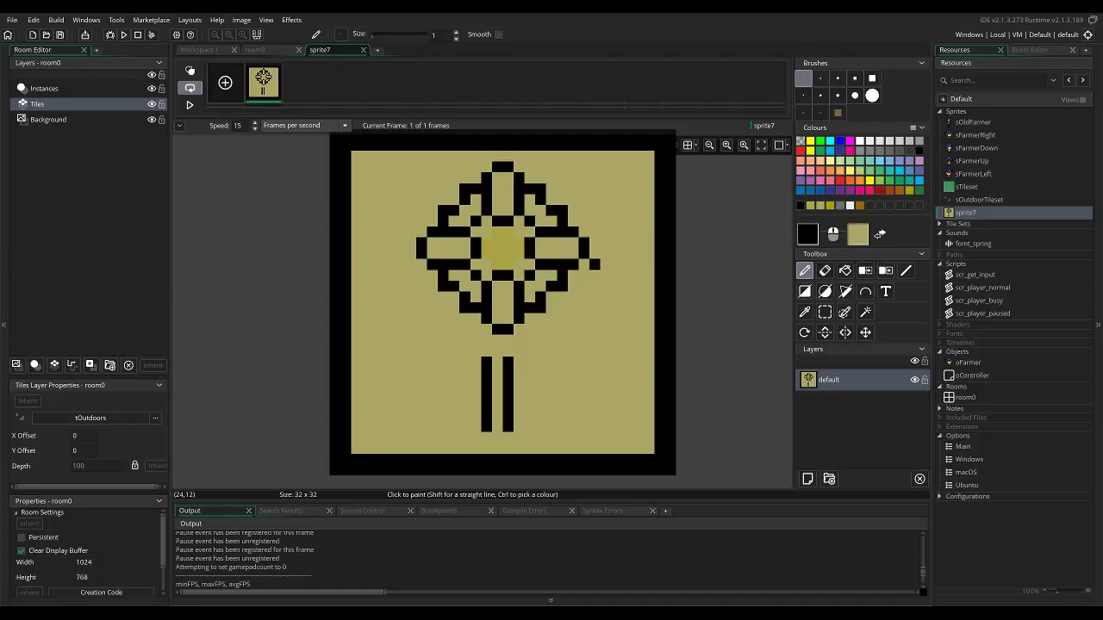
Fill the top, right, bottom and left petals with magenta, with pink as the secondary colour.
left_click(850, 151)
left_click(849, 141)
right_click(849, 151)
key("f")
left_click(505, 199)
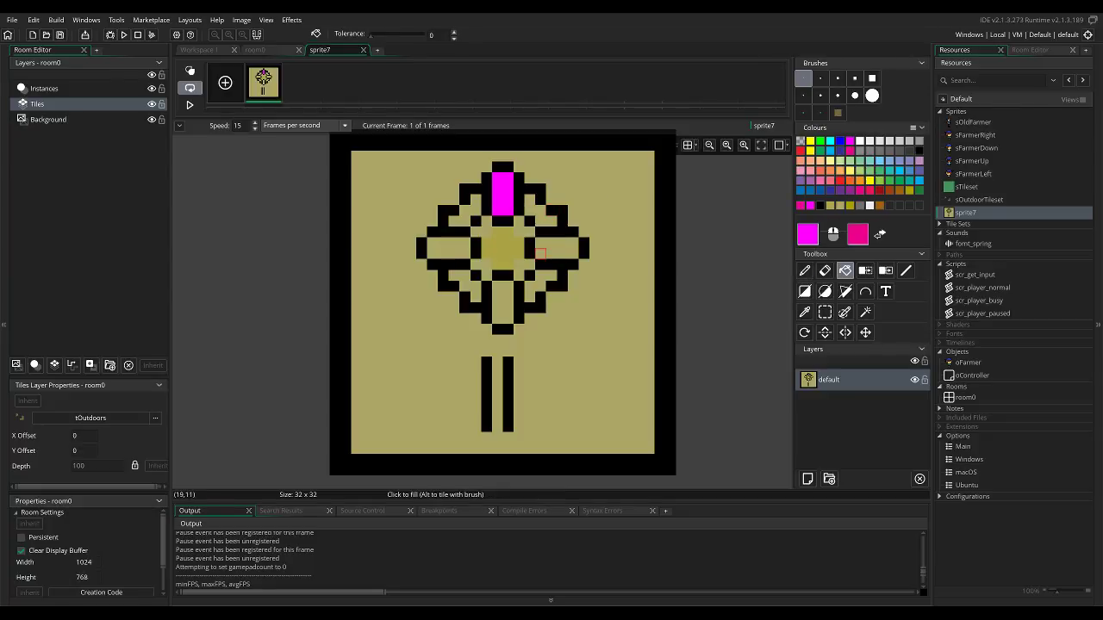
left_click(542, 254)
left_click(507, 296)
left_click(443, 253)
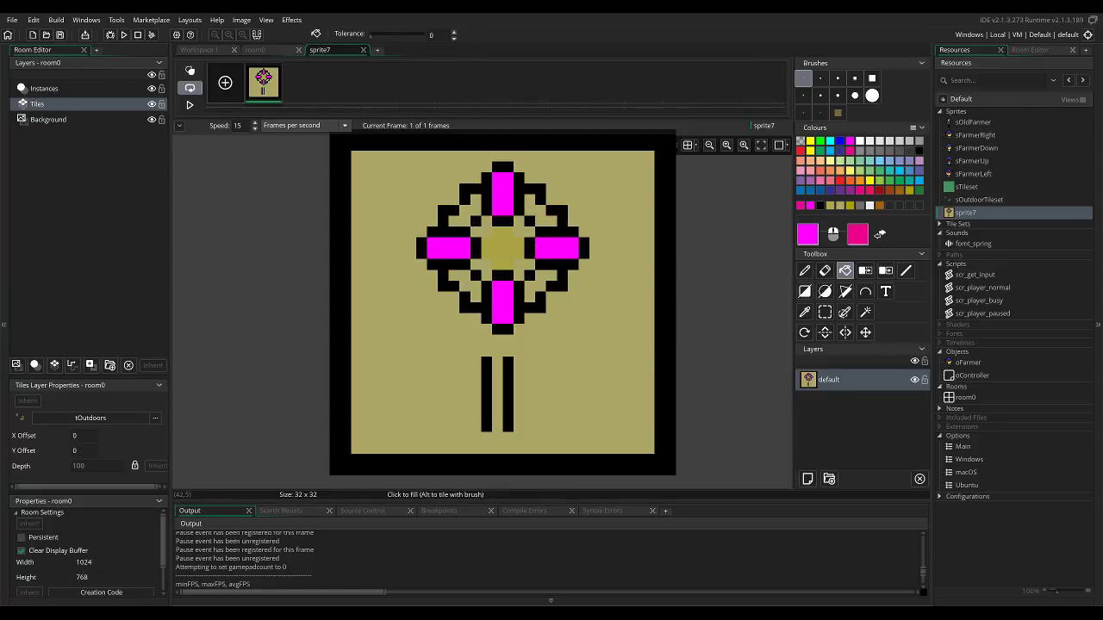
Fill the flower's centre and the four corner areas around it with light yellow.
left_click(849, 170)
left_click(515, 240)
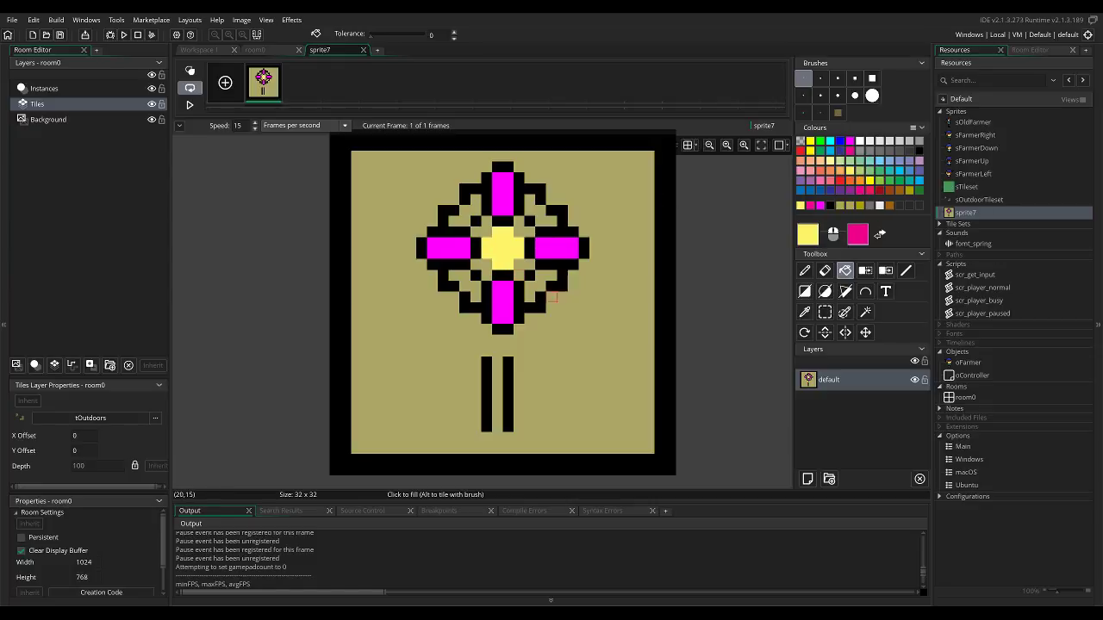
left_click(524, 226)
left_click(480, 225)
left_click(476, 274)
left_click(519, 265)
key("ctrl+z")
key("ctrl+z")
left_click(486, 274)
left_click(520, 265)
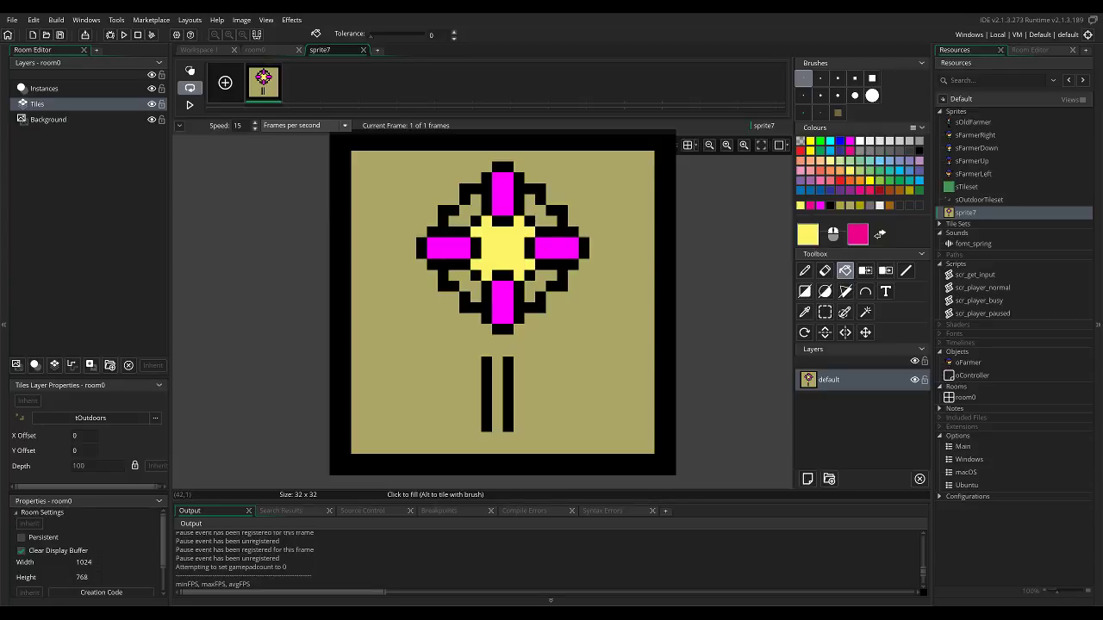
Mix the dark purple 663366 and fill the four diagonal petals with it.
left_click(498, 199, "ctrl")
left_click(807, 234)
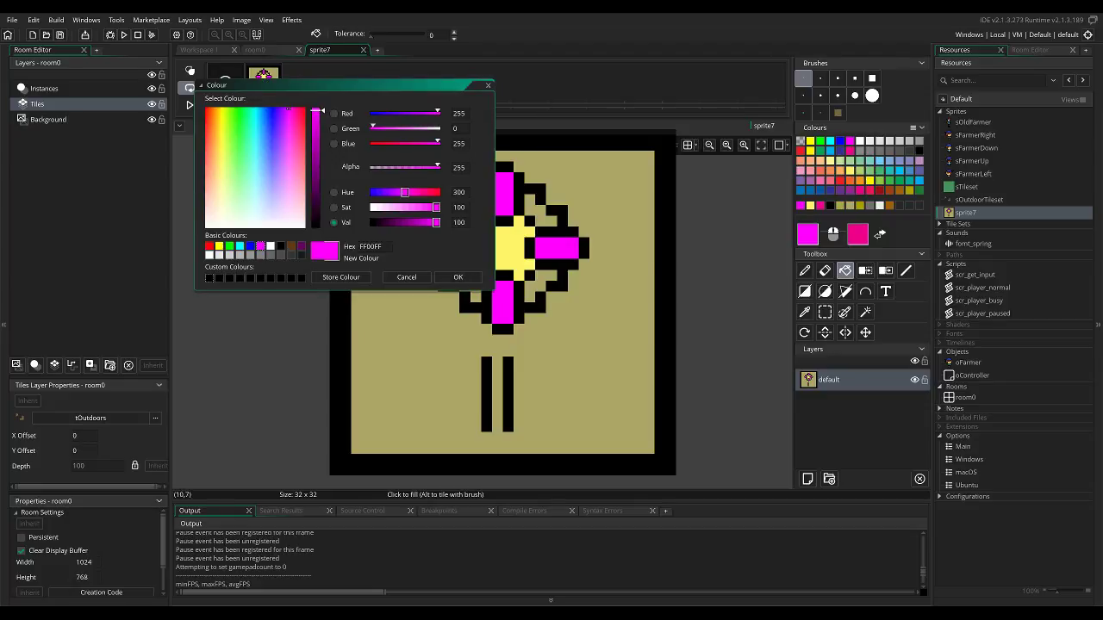
left_click(289, 168)
left_click(315, 179)
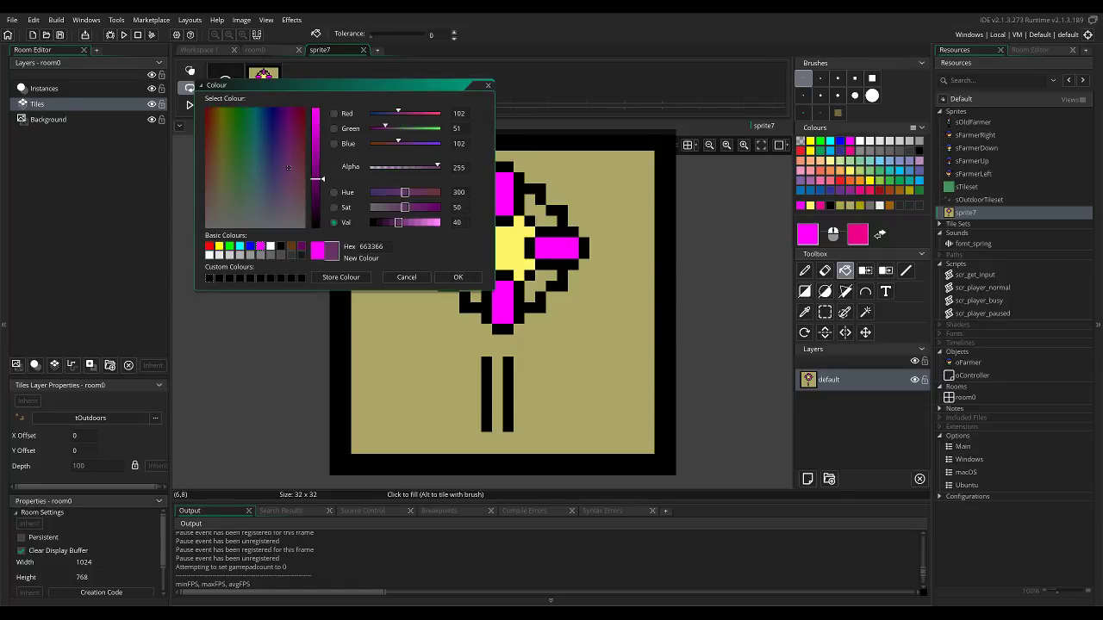
left_click(457, 277)
left_click(502, 188)
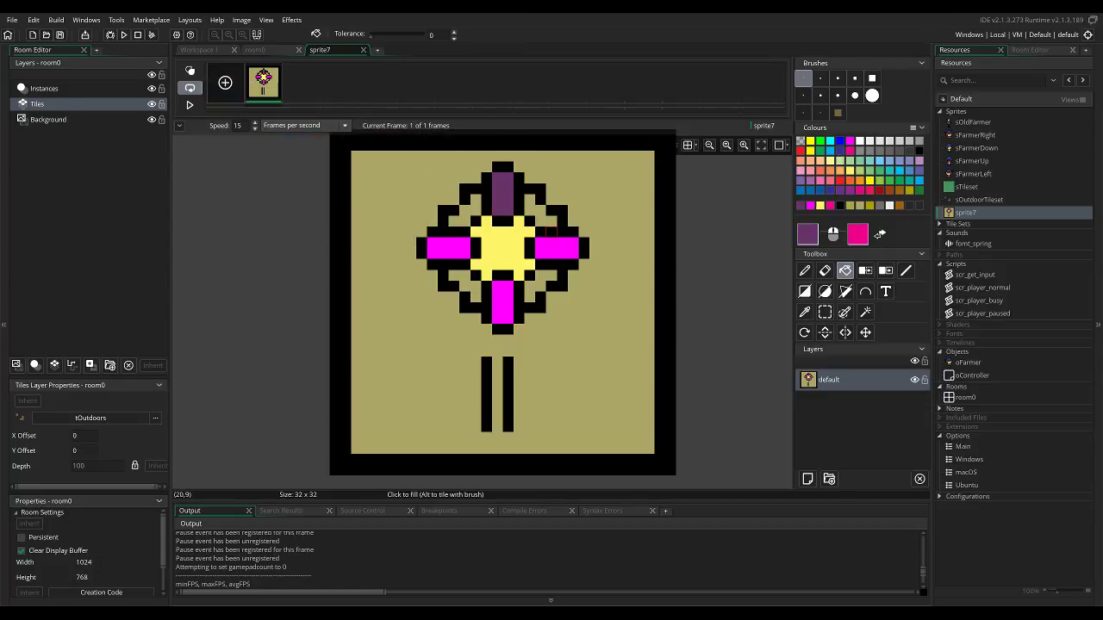
key("ctrl+z")
left_click(539, 221)
left_click(455, 211)
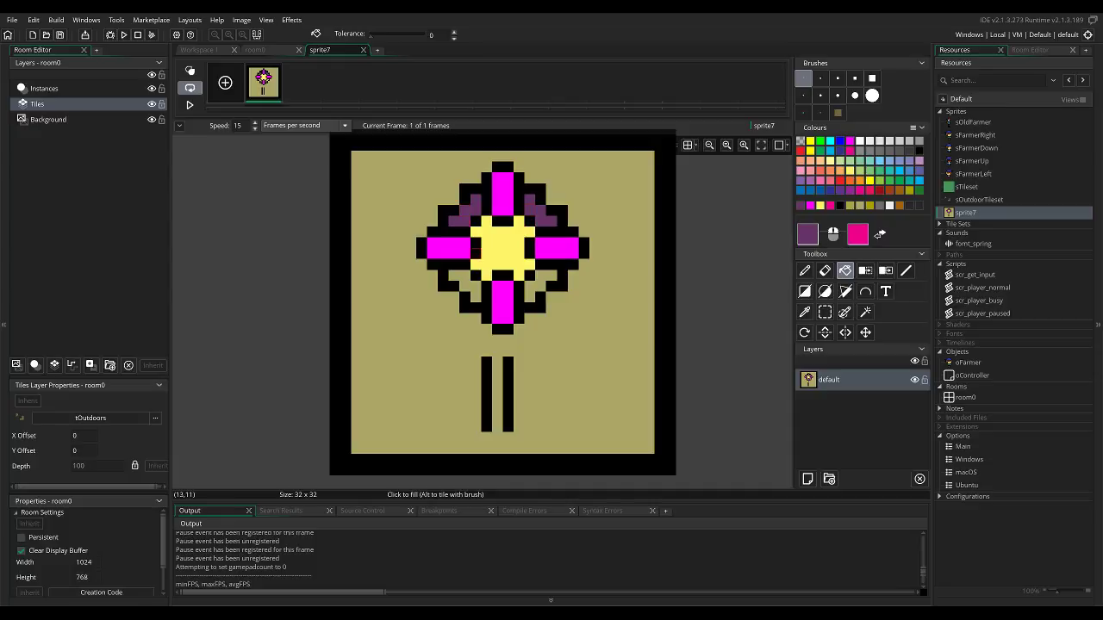
left_click(464, 288)
left_click(529, 286)
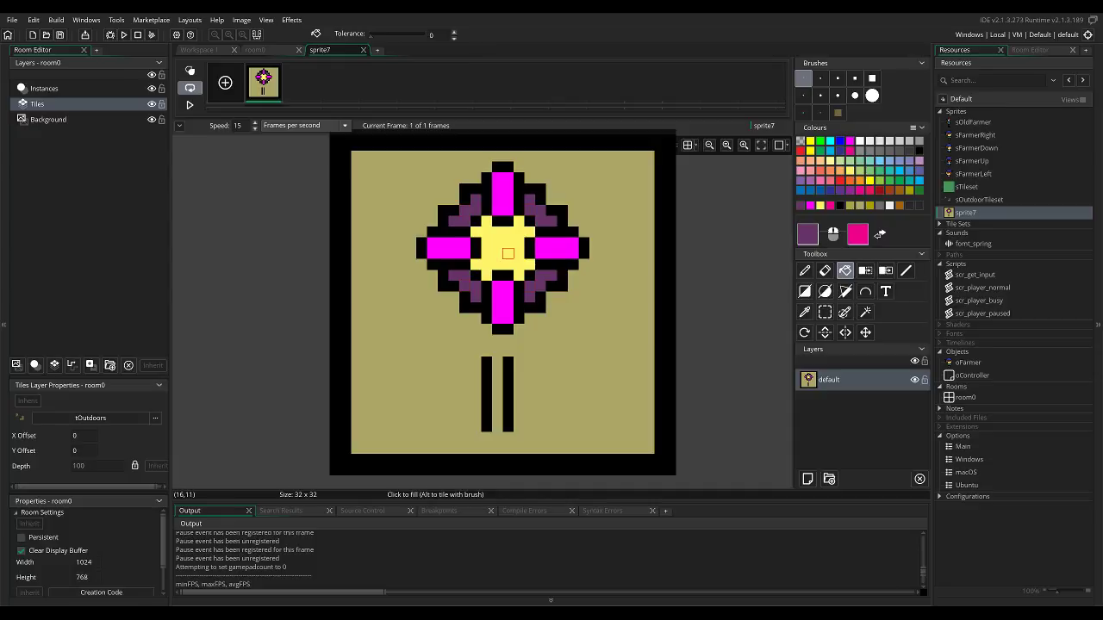
Mix the darker yellow B2AC59 and paint the middle and four diagonal pixels of the flower's centre with it.
left_click(509, 255, "ctrl")
left_click(807, 234)
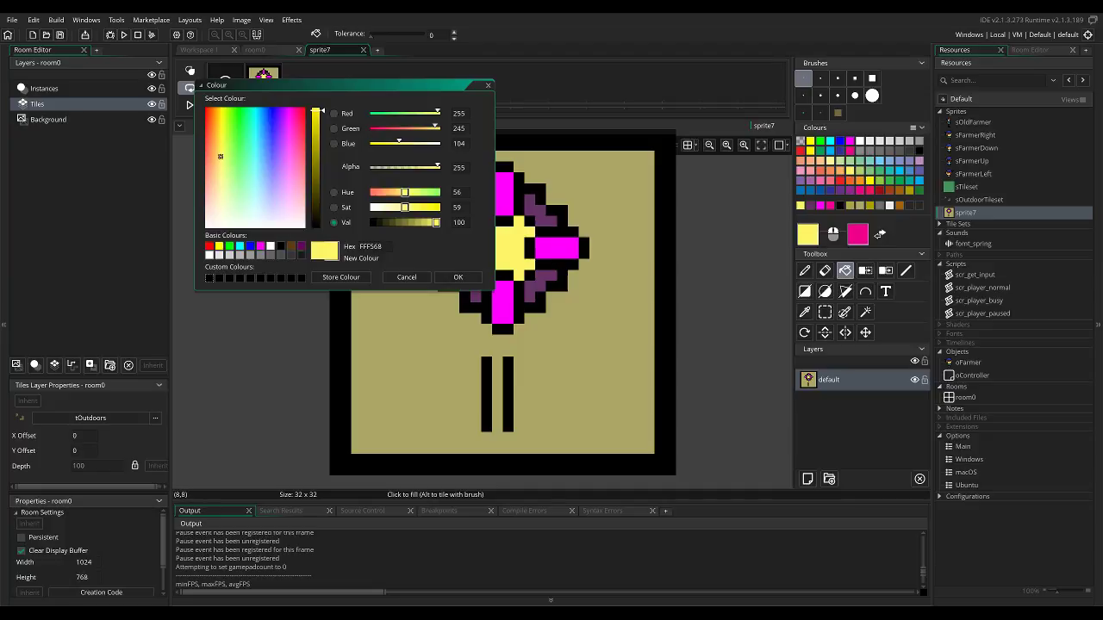
left_click_drag(220, 155, 221, 144)
left_click(406, 207)
left_click(417, 222)
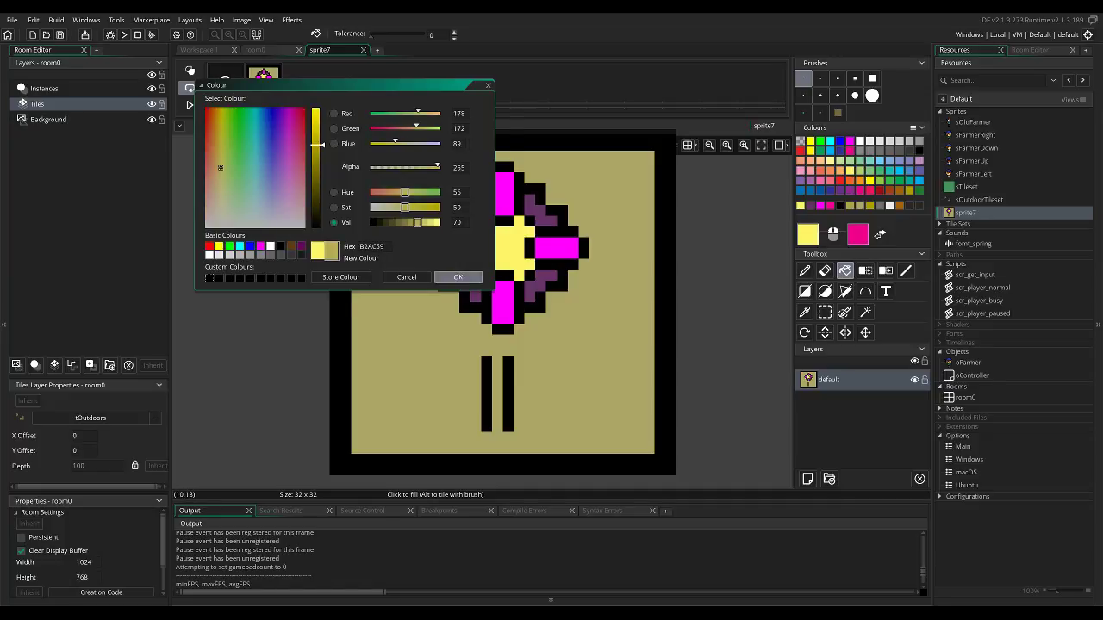
left_click(457, 276)
key("d")
mouse_move(498, 253)
left_mouse_down()
mouse_move(507, 242)
mouse_move(497, 232)
mouse_move(517, 232)
left_mouse_up()
left_click(487, 264)
left_click(520, 264)
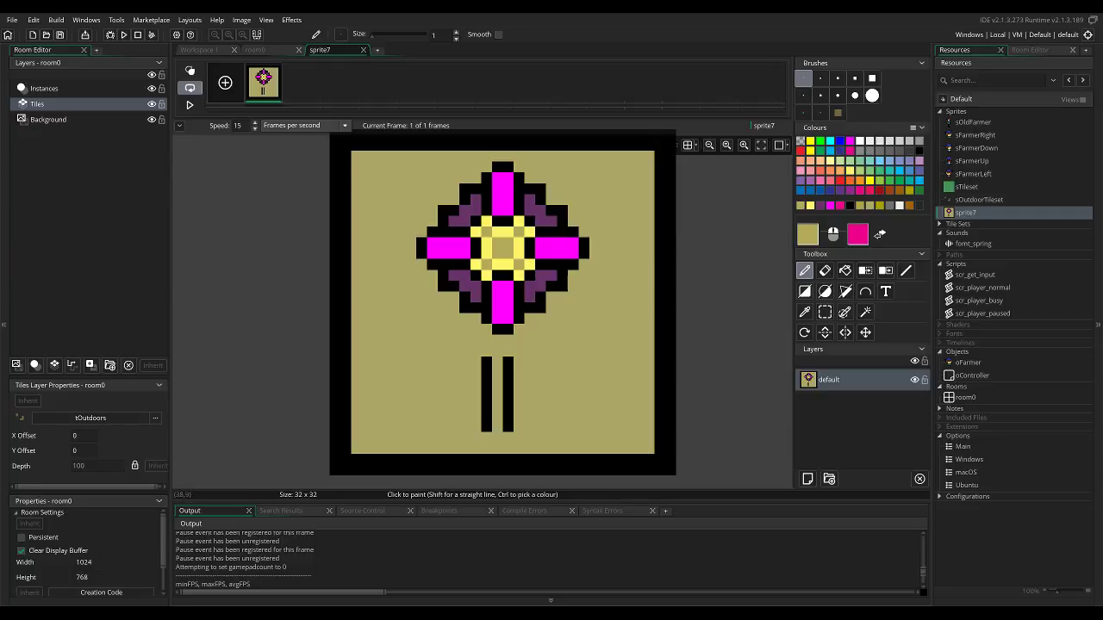
Delete the rectangular area containing the stem below the flower, and select the flower head.
key("s")
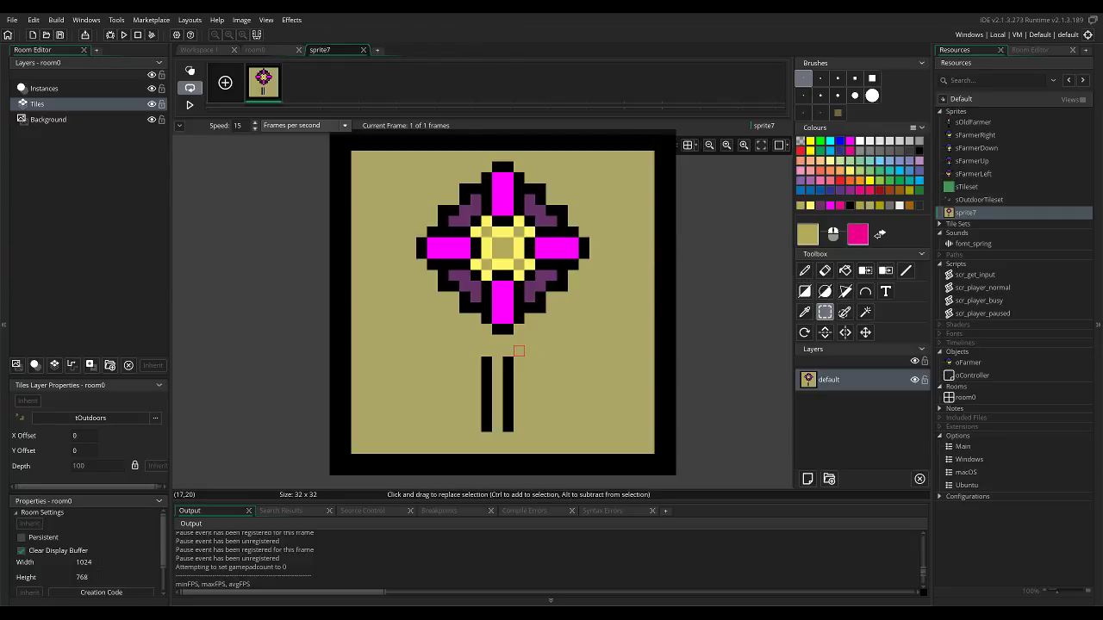
left_click_drag(473, 359, 520, 456)
left_click_drag(459, 335, 529, 439)
key("Delete")
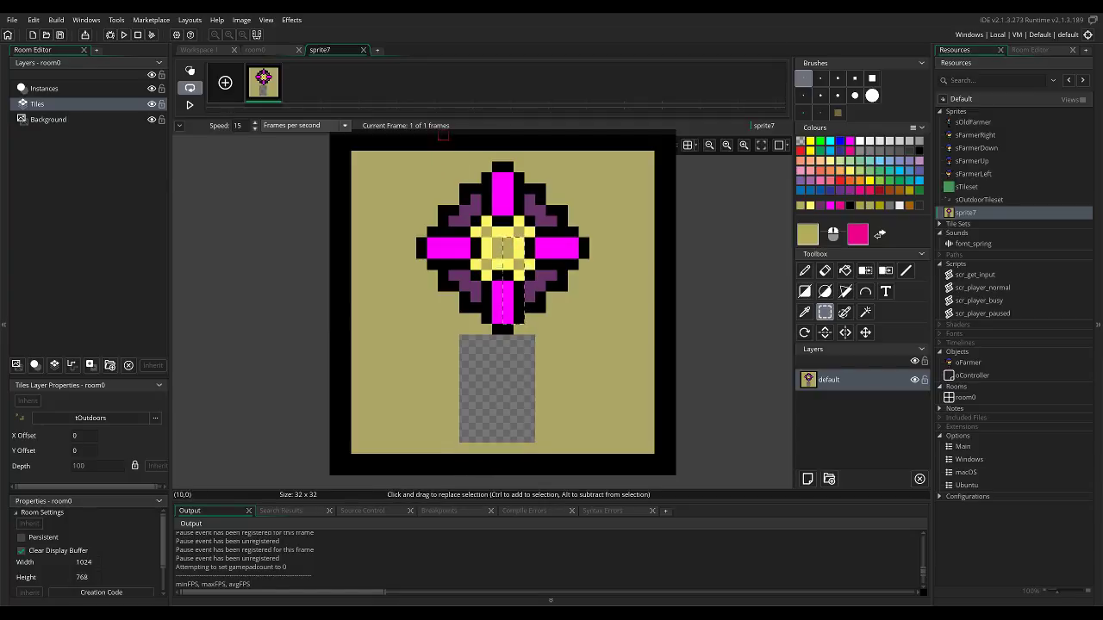
left_click_drag(408, 163, 585, 282)
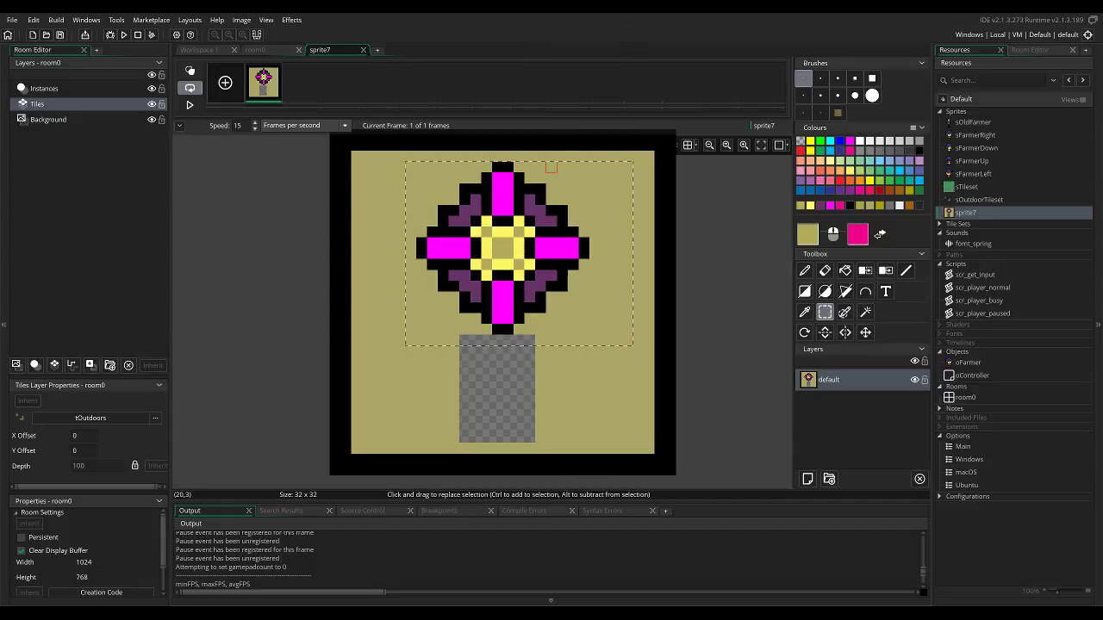
Repaint the black pixels around the centre and between the petals in magenta and light yellow, keeping only the flower's outer outline black.
key("e")
key("p")
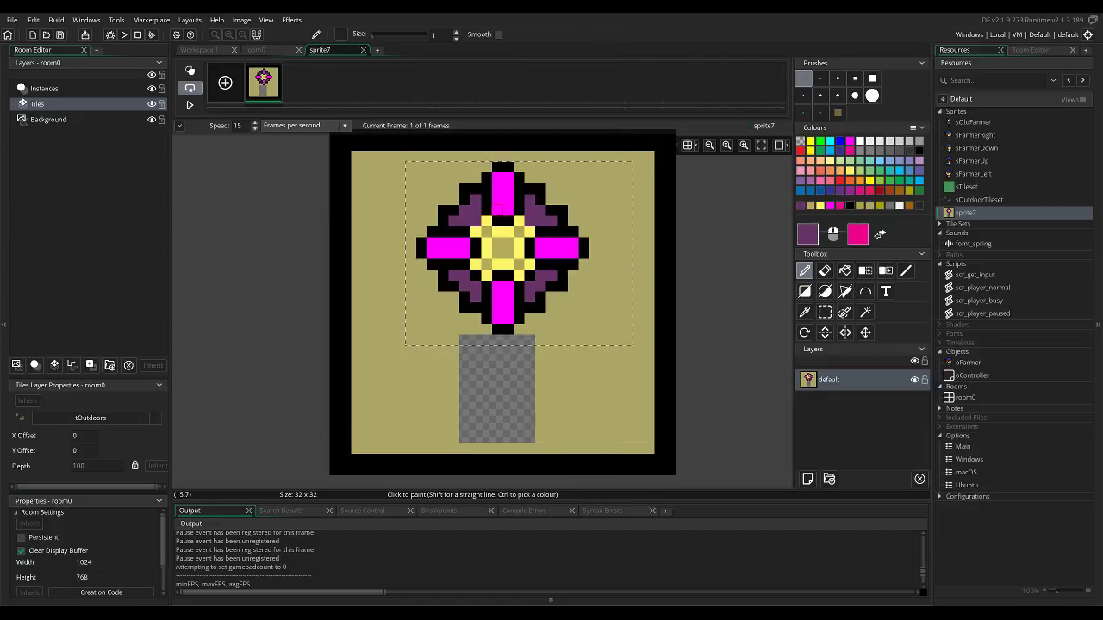
left_click(497, 210, "ctrl")
left_click_drag(497, 221, 508, 221)
left_click(530, 244)
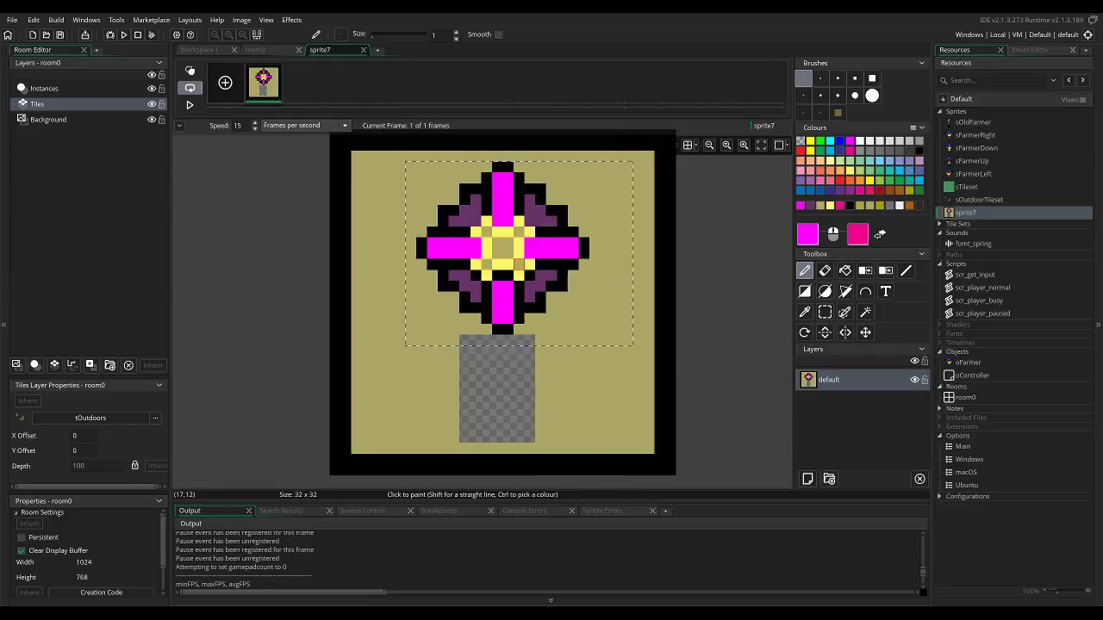
left_click(518, 249, "ctrl")
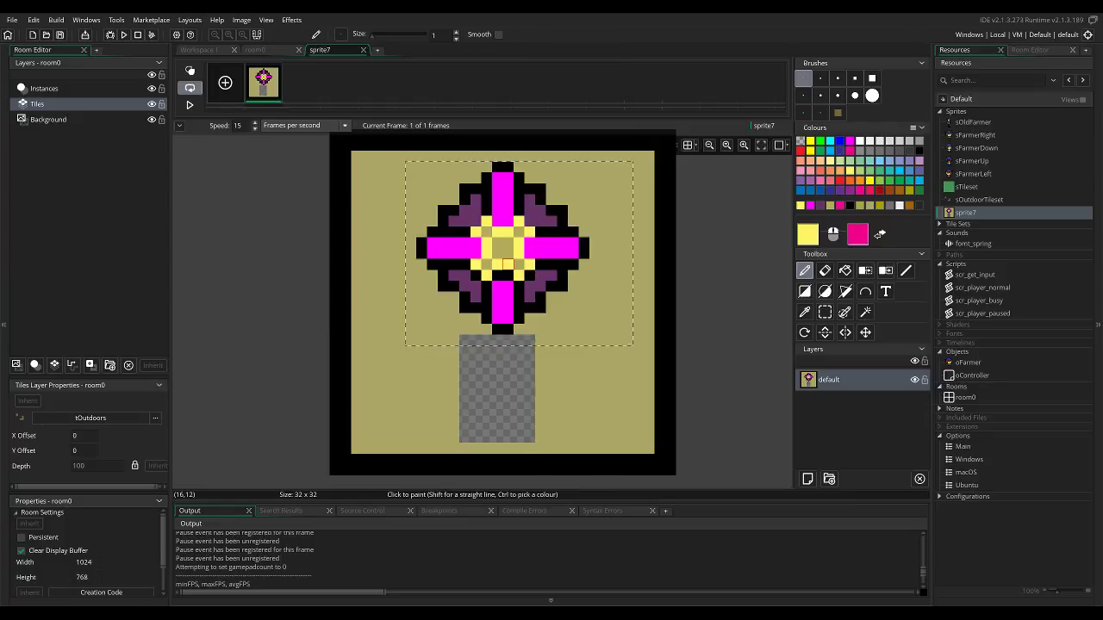
left_click(538, 274, "ctrl")
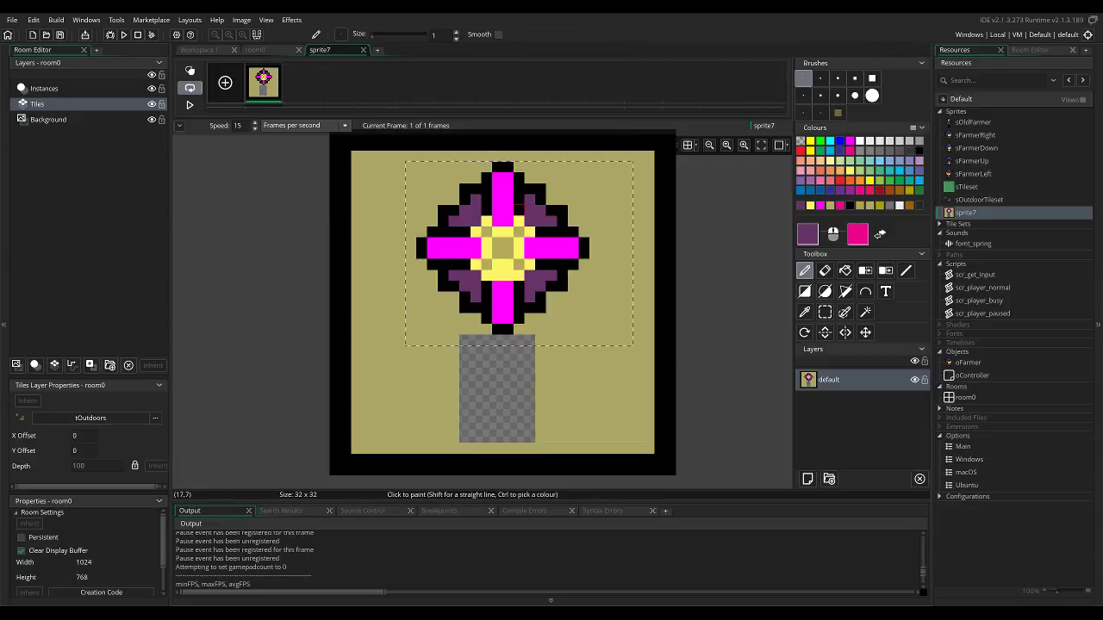
left_click(518, 202, "ctrl")
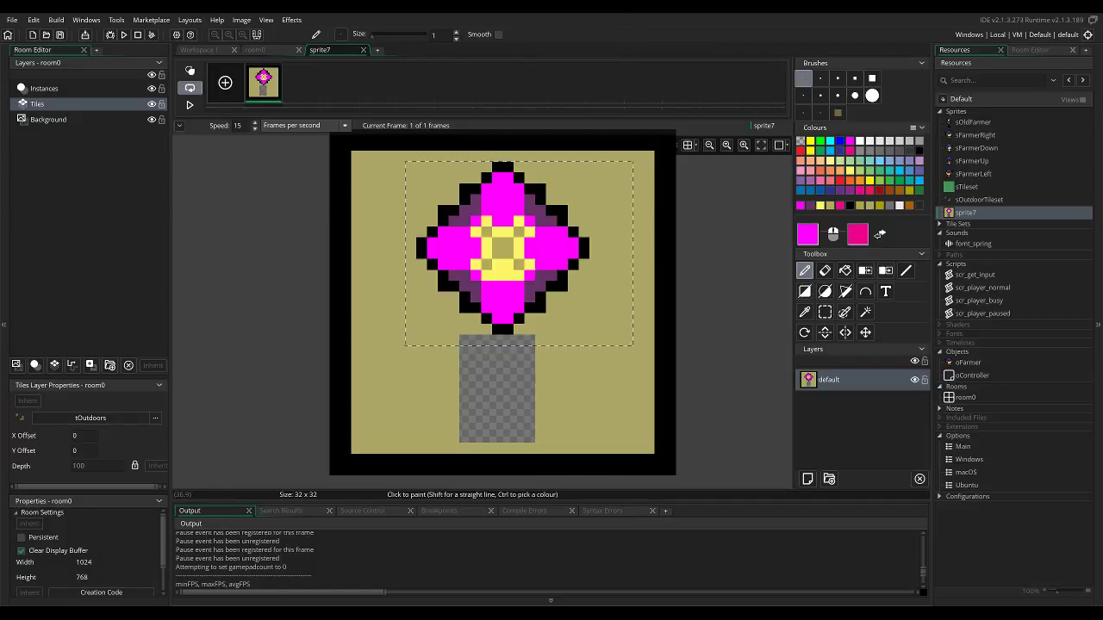
Darken the petals' purple to 4C264C and replace the flower's black outline with it.
left_click(551, 221, "ctrl")
left_click(807, 234)
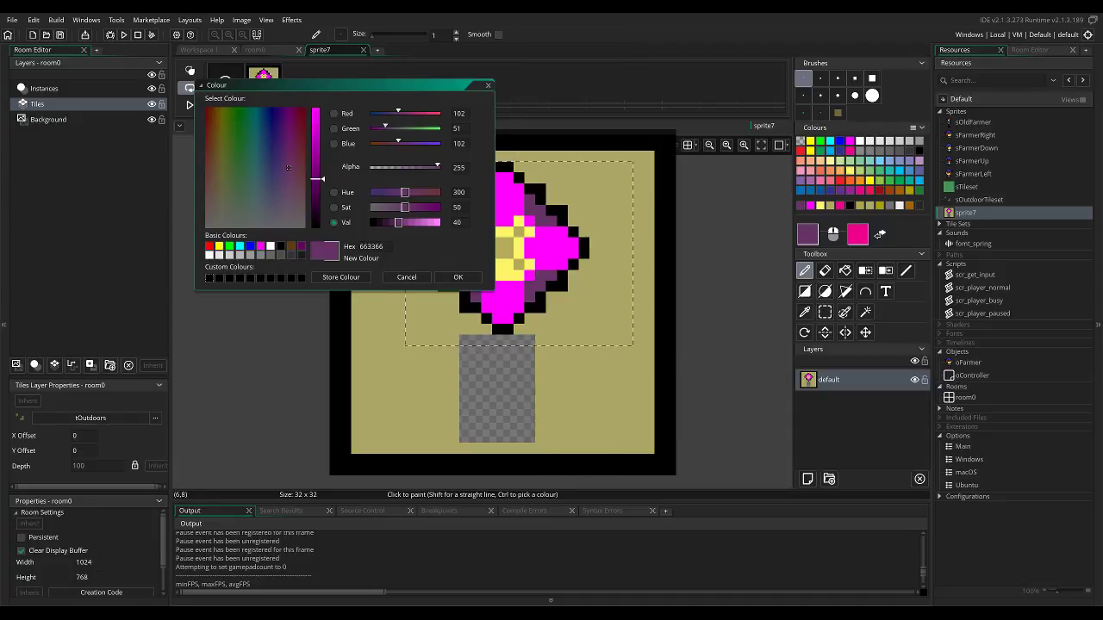
left_click_drag(398, 223, 392, 222)
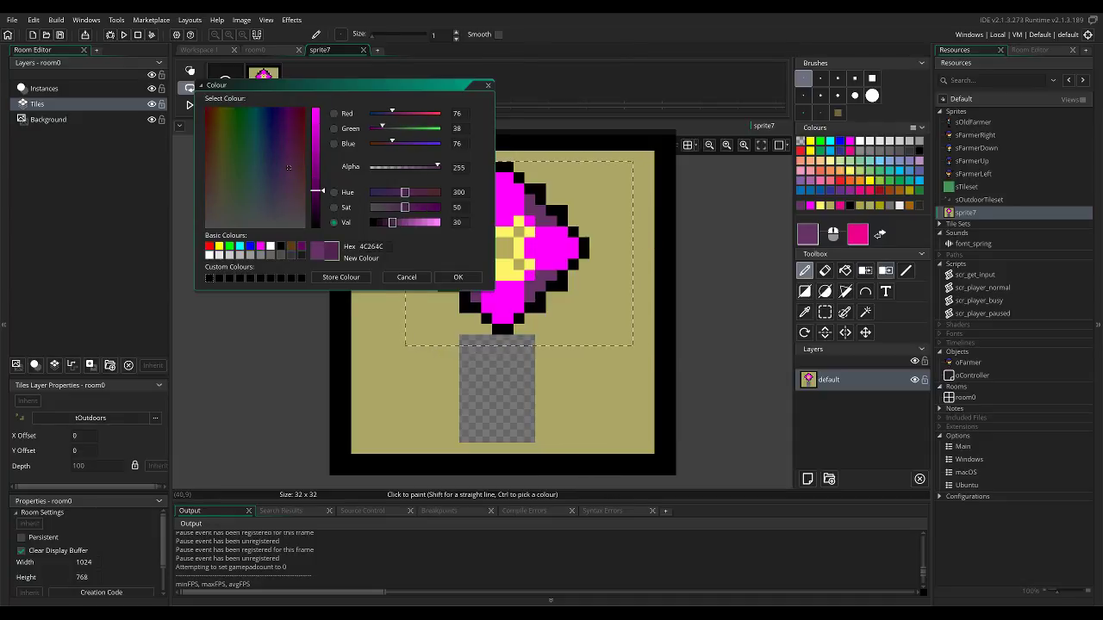
left_click(885, 270)
left_click(458, 276)
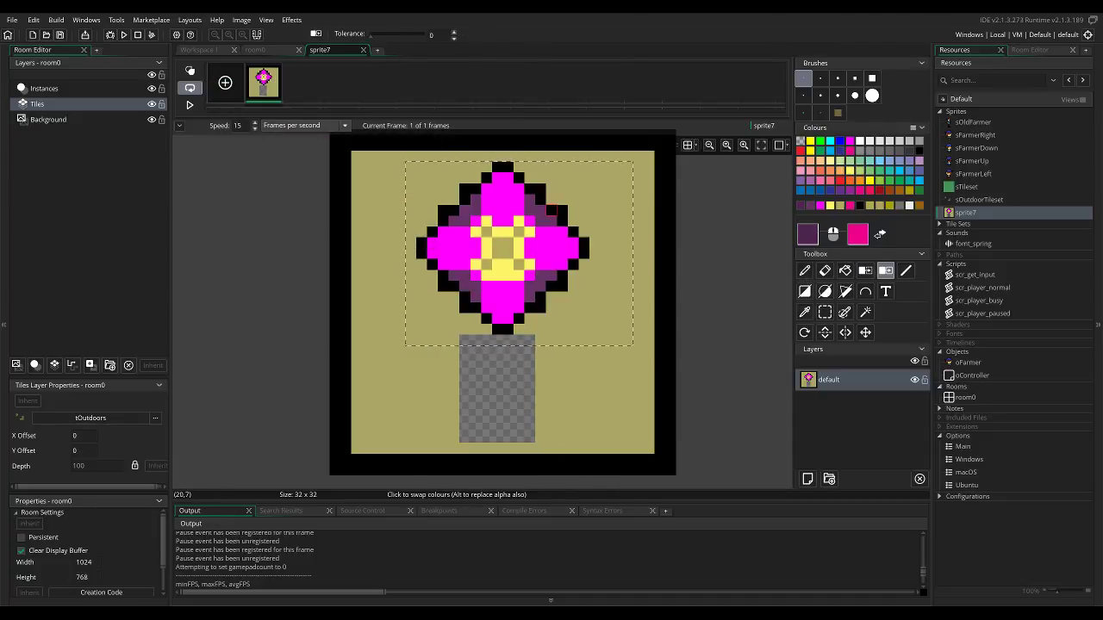
left_click(551, 208)
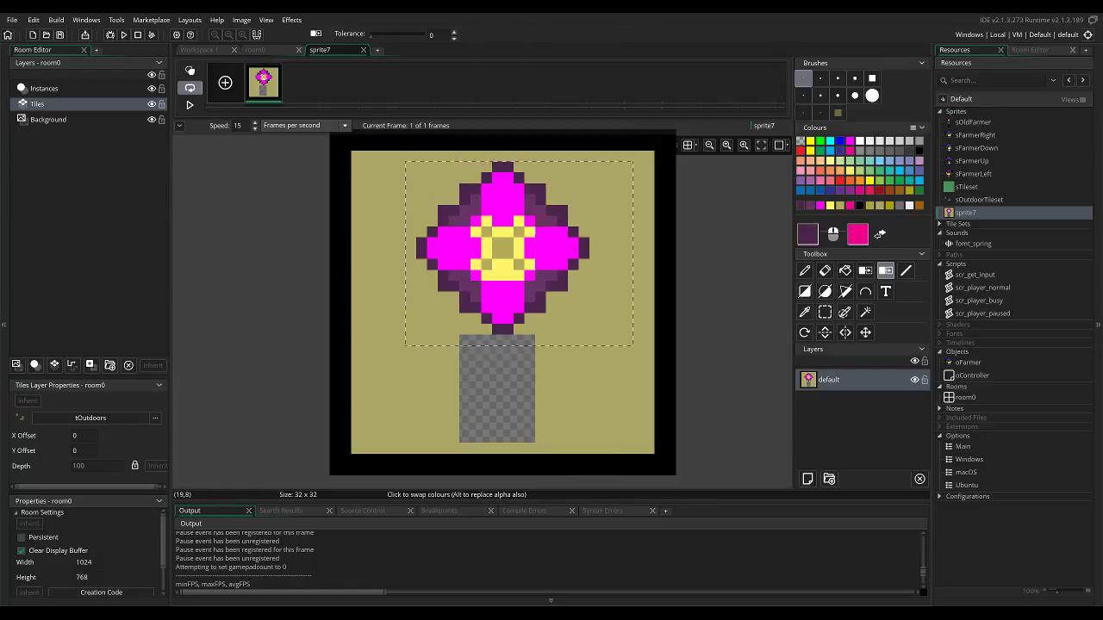
Repaint the outlines of the four main petals in magenta, and shade the petals' middles with a slightly darker magenta.
left_click(444, 233, "ctrl")
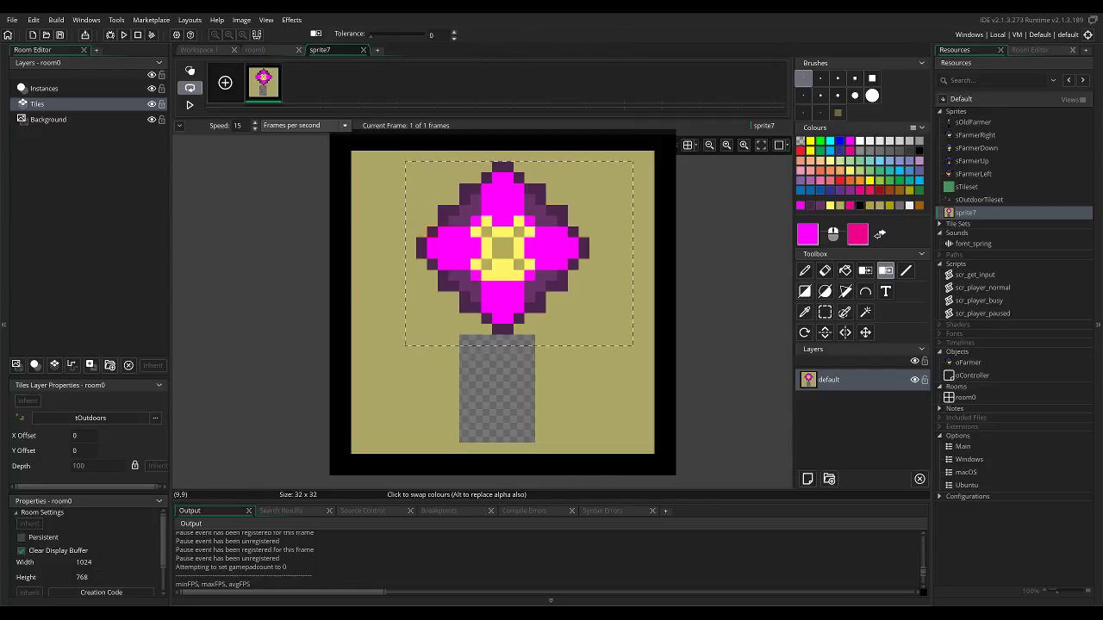
key("p")
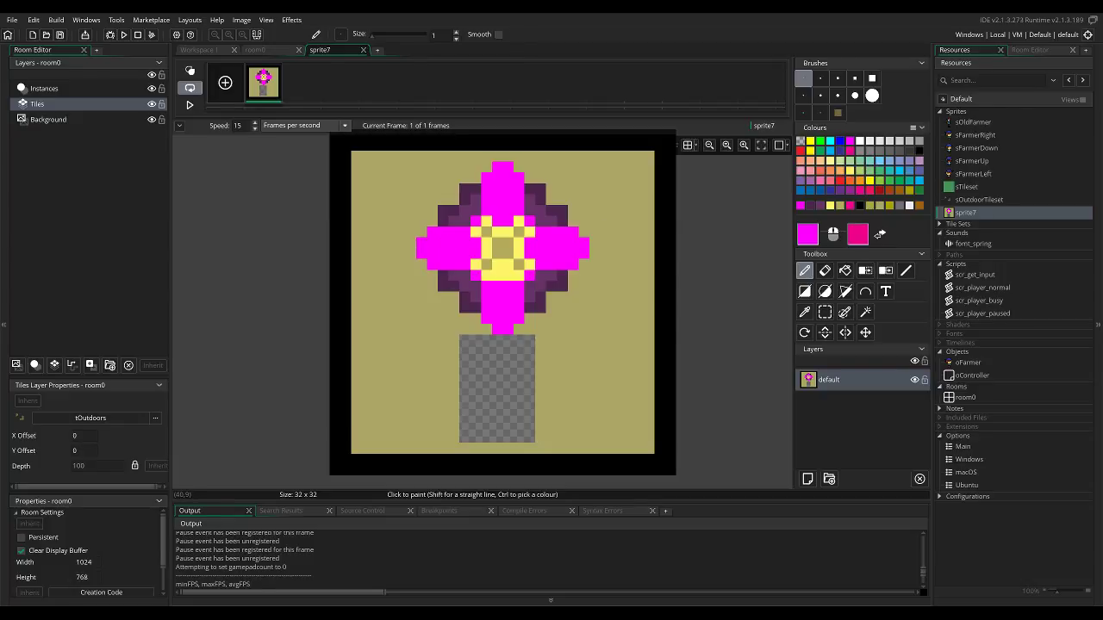
left_click(807, 234)
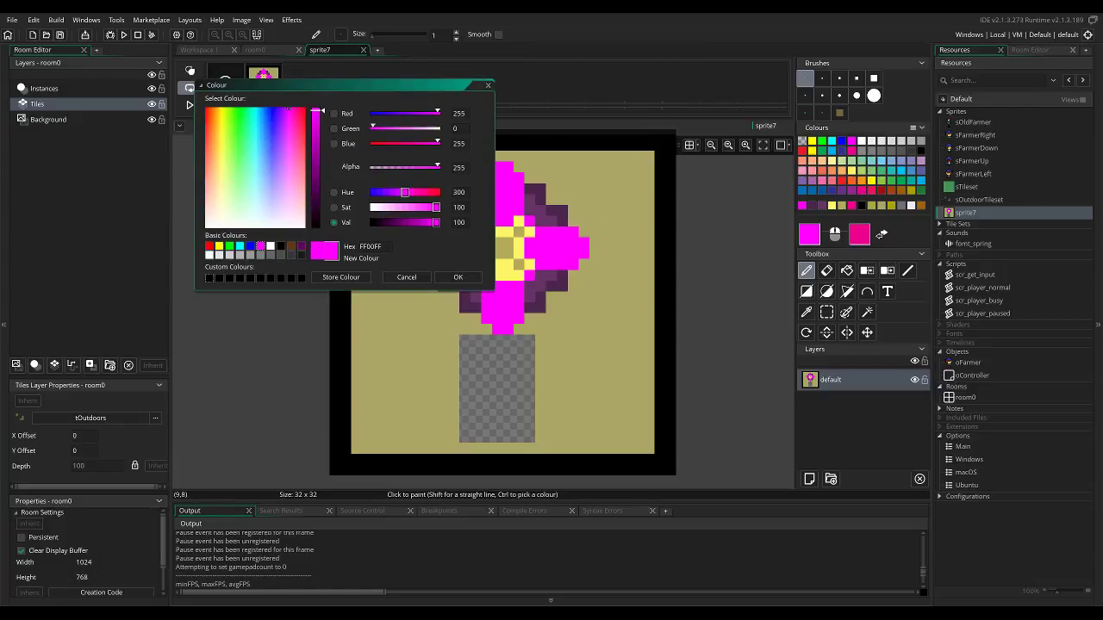
left_click(457, 276)
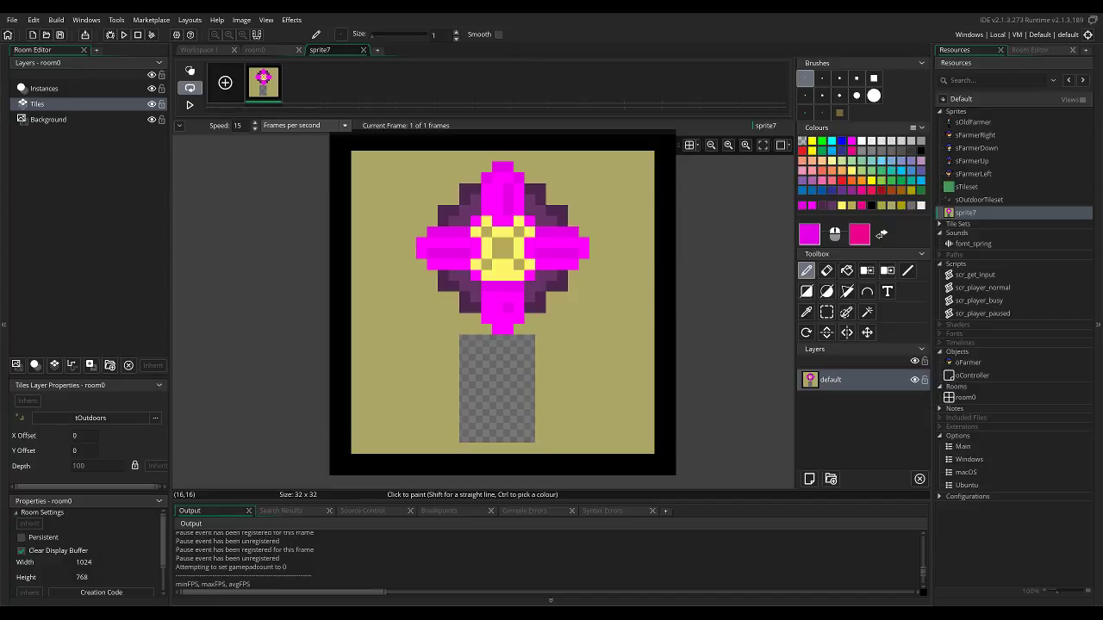
Sample the background yellow and fill the transparent rectangle below the flower with it.
scroll(671, 267, "down", 3)
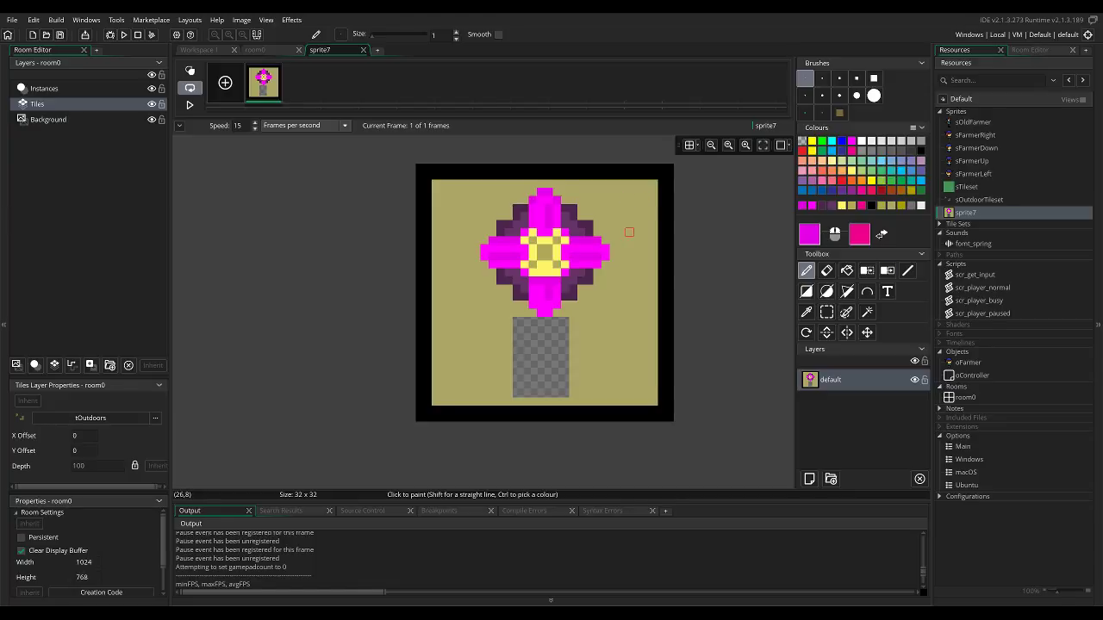
scroll(632, 230, "up", 1)
left_click(648, 327, "ctrl")
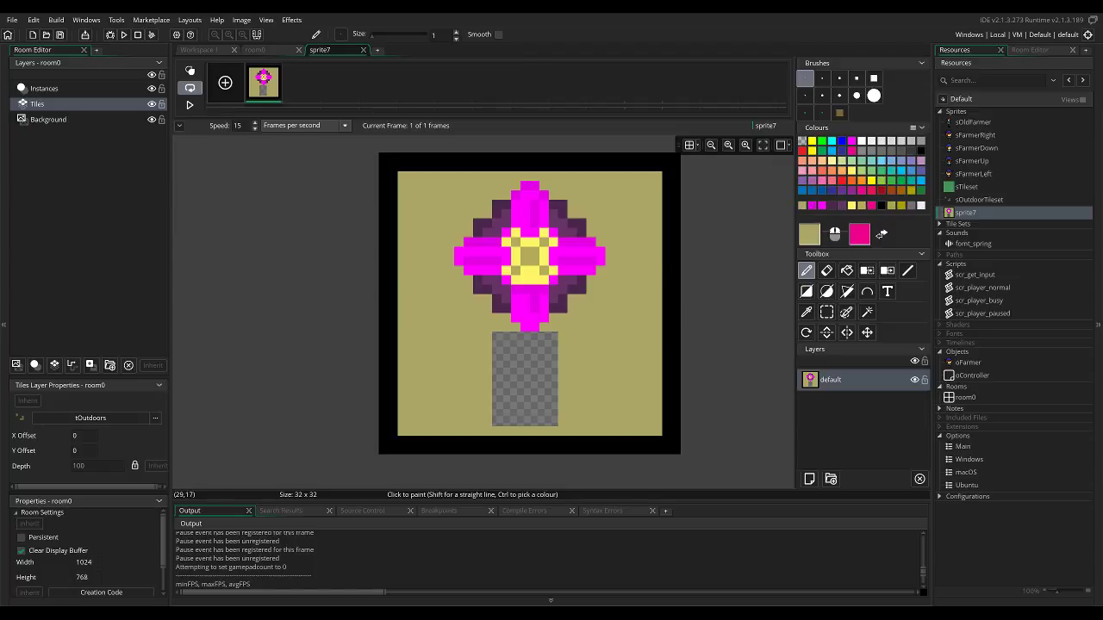
key("f")
left_click(524, 356)
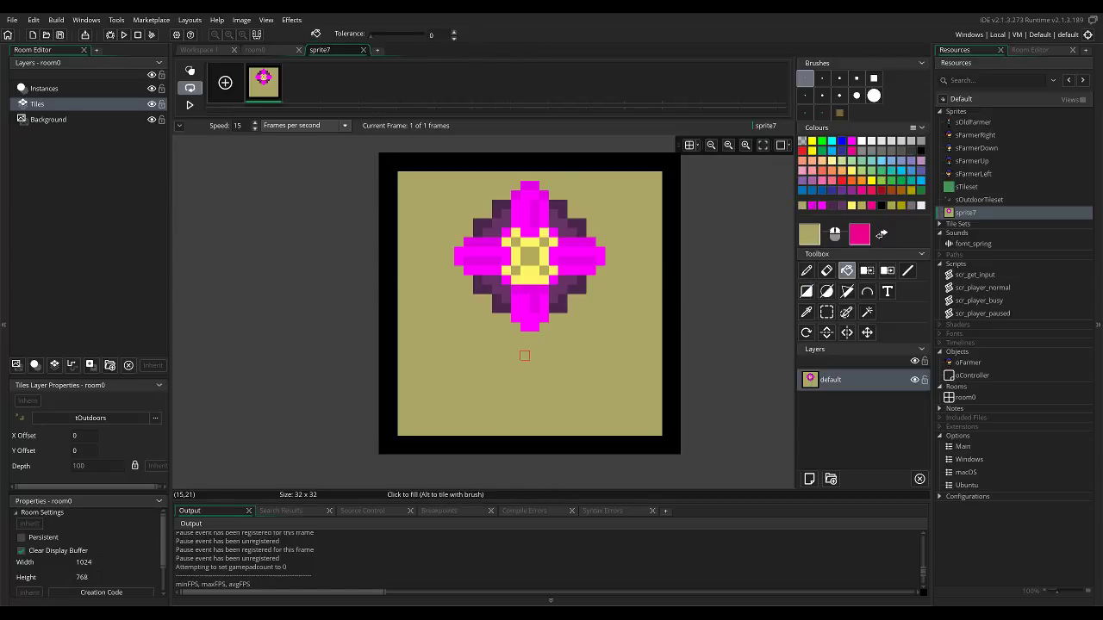
Move the flower down 5 pixels and fill the gap left above it with the background yellow.
key("s")
left_click_drag(614, 360, 447, 174)
left_click_drag(543, 234, 542, 280)
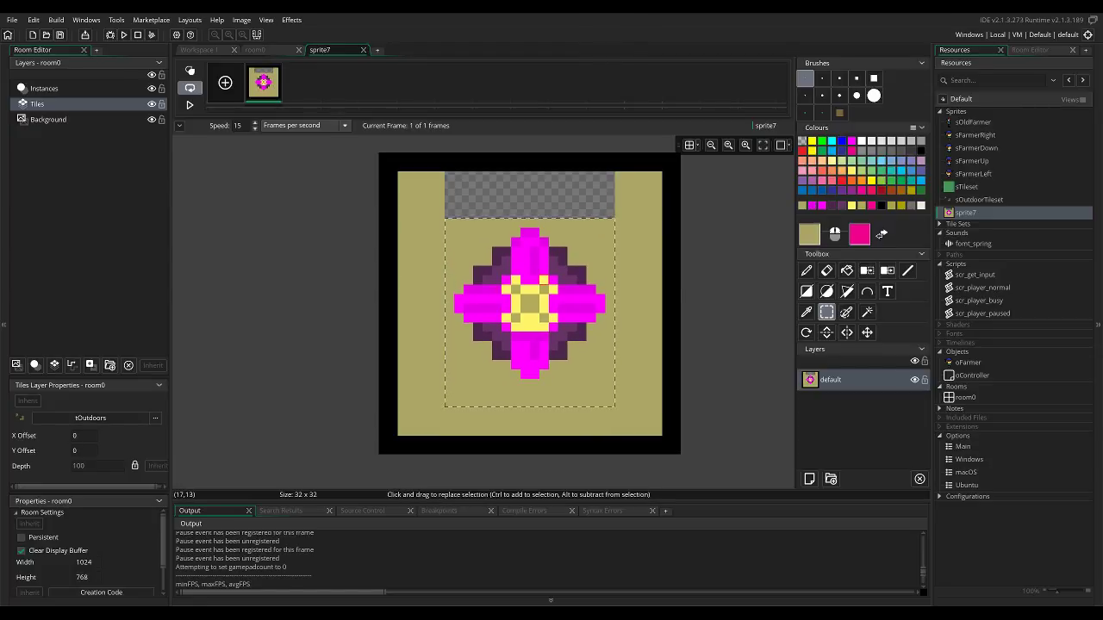
key("d")
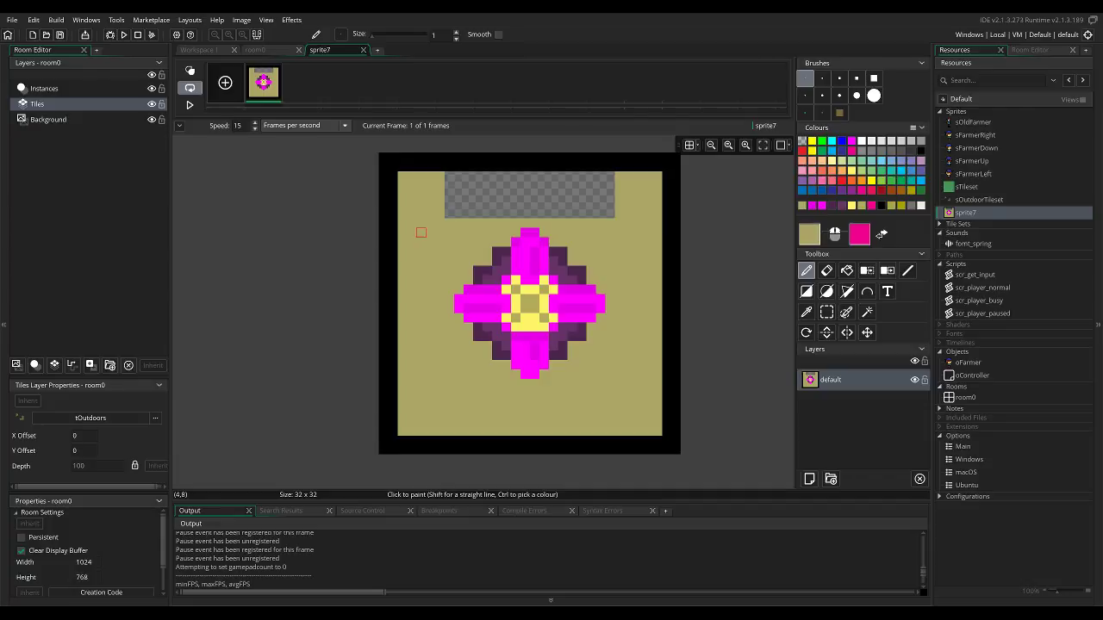
key("f")
left_click(478, 194)
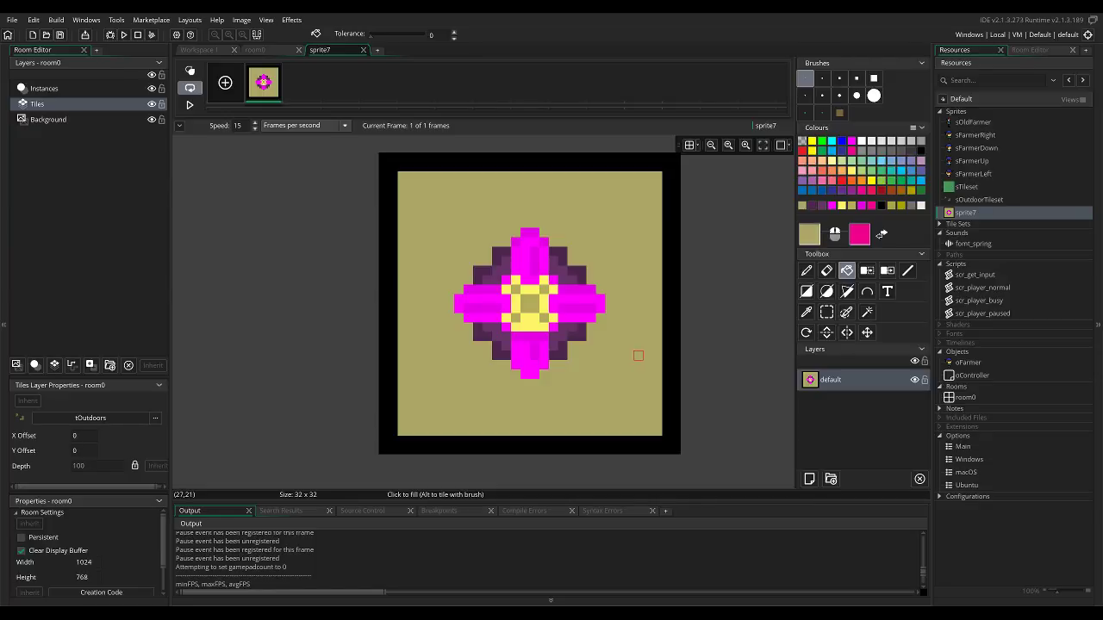
Shift the flower one pixel to the left and fill the vacated strip with the background yellow.
key("s")
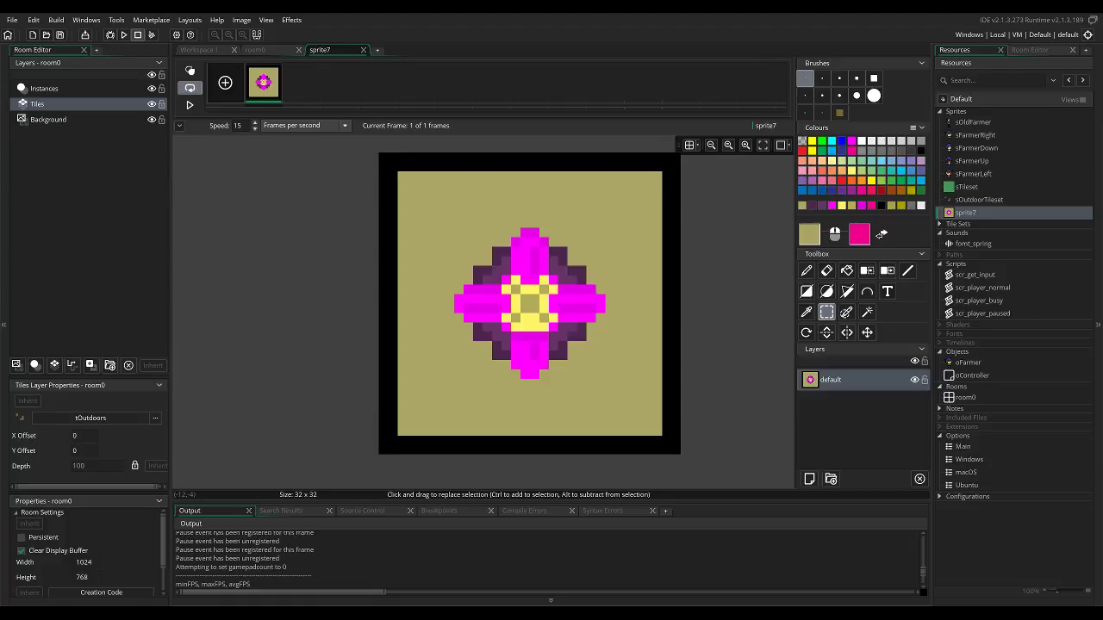
left_click_drag(463, 229, 610, 384)
mouse_move(543, 337)
left_mouse_down()
mouse_move(534, 328)
mouse_move(543, 337)
left_mouse_up()
left_click_drag(425, 179, 642, 398)
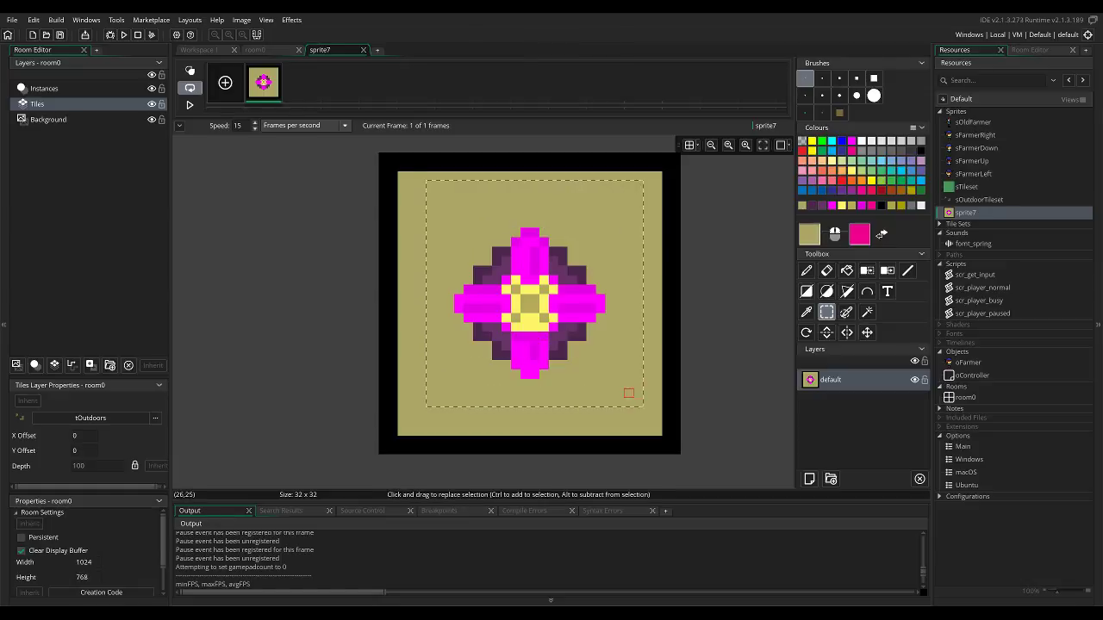
mouse_move(572, 344)
left_mouse_down()
mouse_move(581, 336)
mouse_move(572, 346)
left_mouse_up()
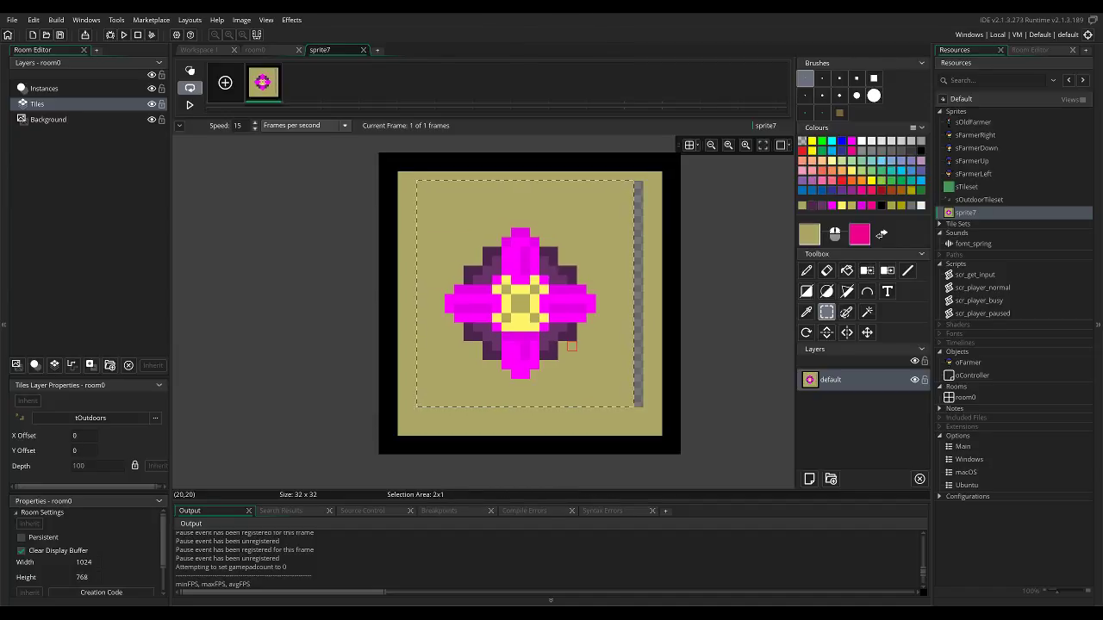
key("f")
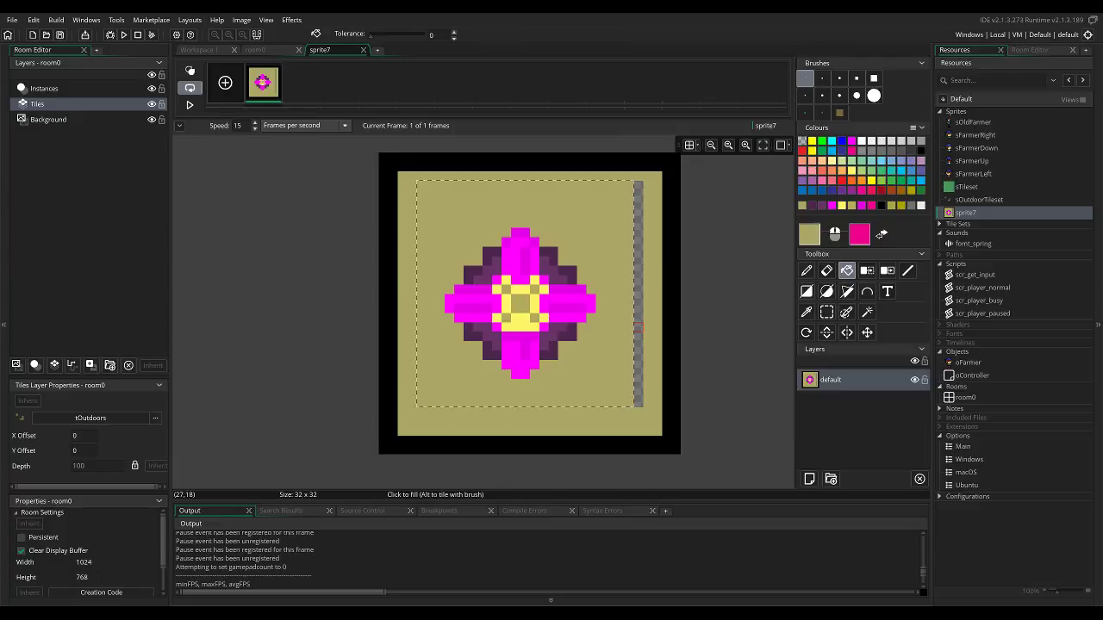
left_click(638, 325)
Shift the flower one pixel back to the right and fill the vacated strip with the background yellow.
key("s")
left_click_drag(431, 223, 629, 393)
left_click_drag(562, 337, 572, 337)
key("f")
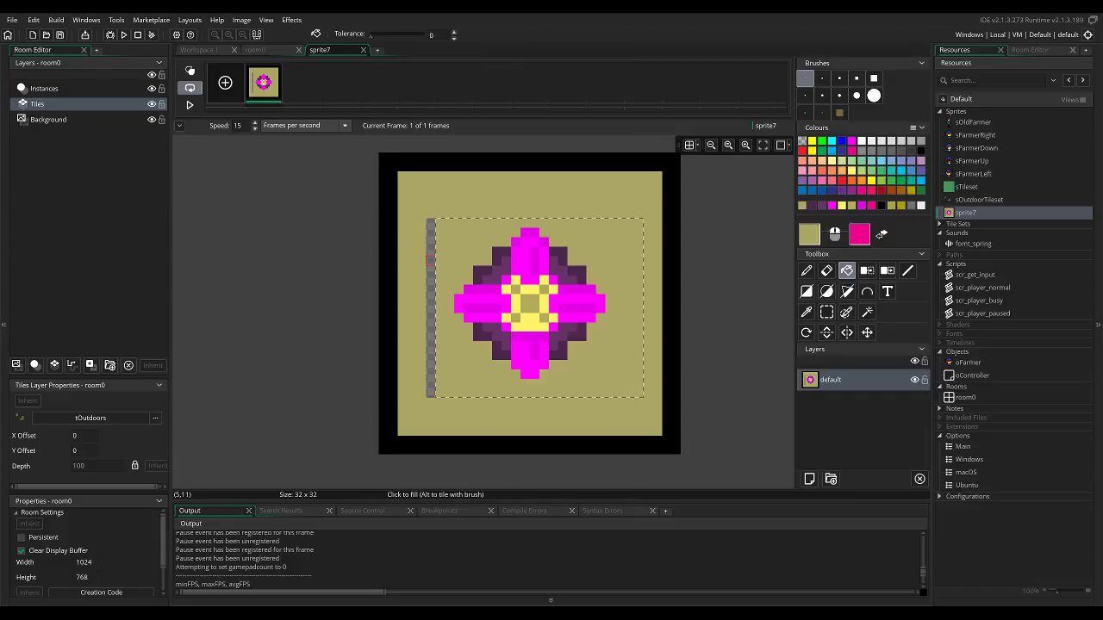
left_click(431, 252)
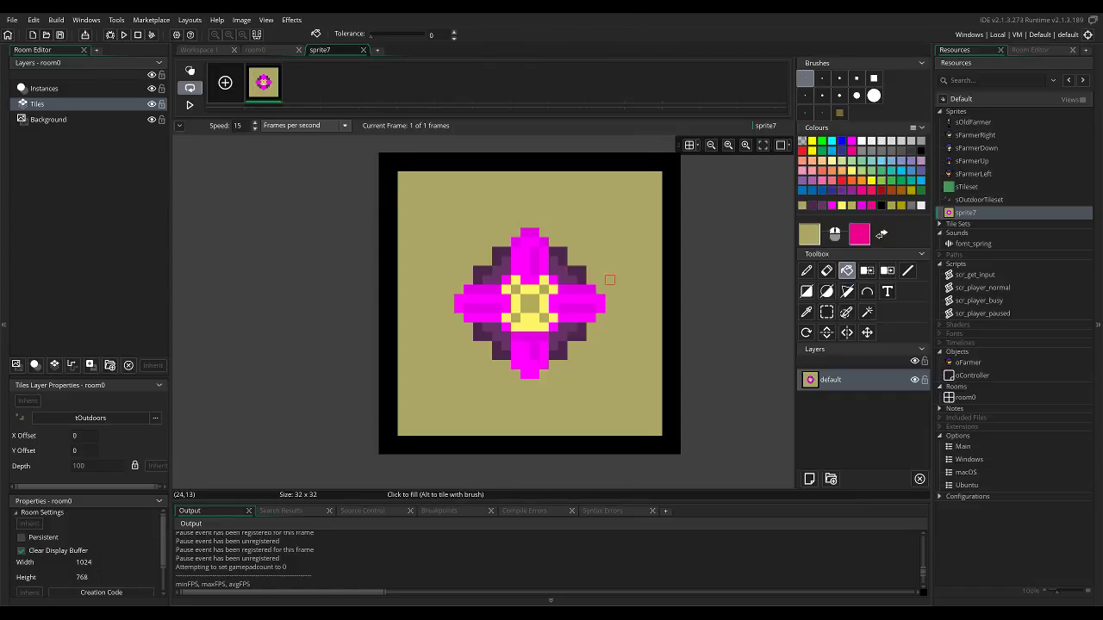
scroll(610, 280, "down", 5)
scroll(626, 340, "down", 3)
scroll(526, 293, "up", 5)
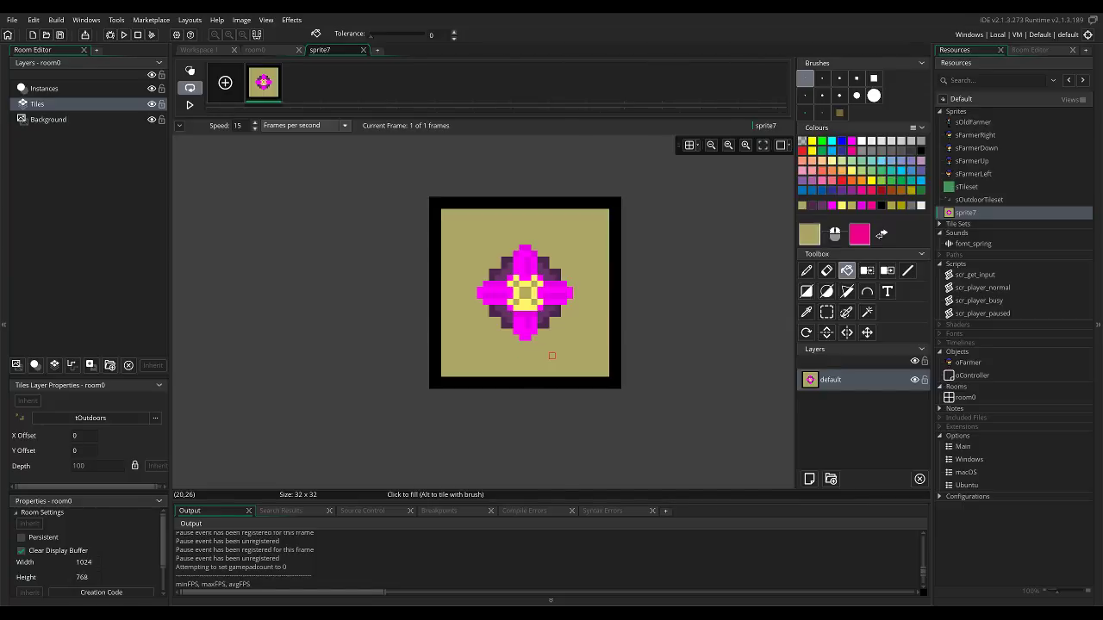
key("d")
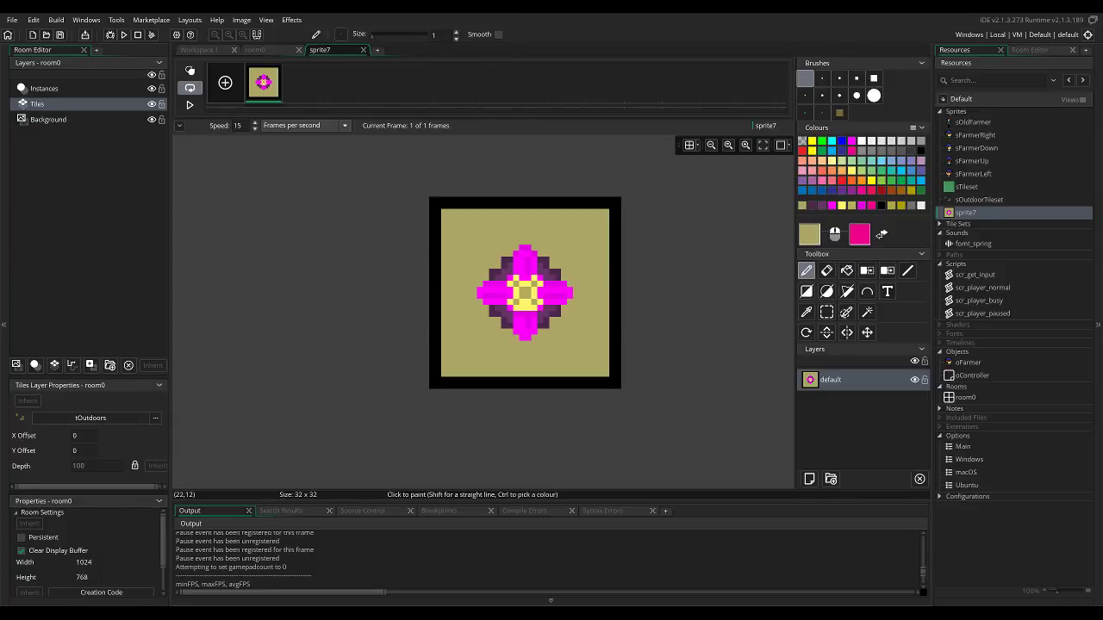
View room0, and open the oController object with its Draw GUI event code.
left_click(255, 49)
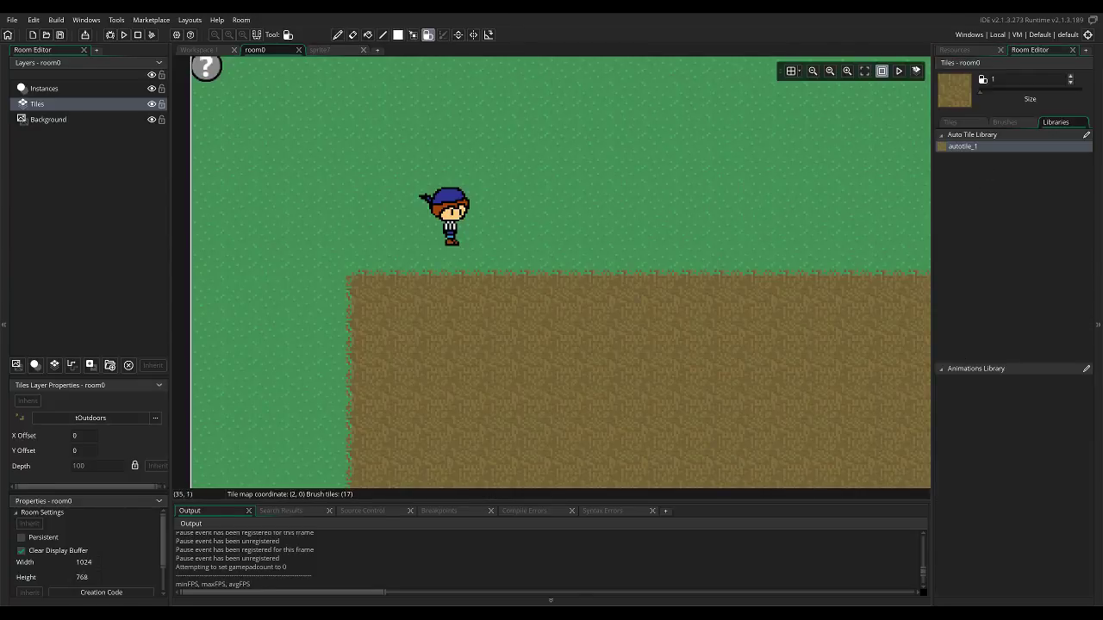
scroll(603, 199, "down", 4, "ctrl")
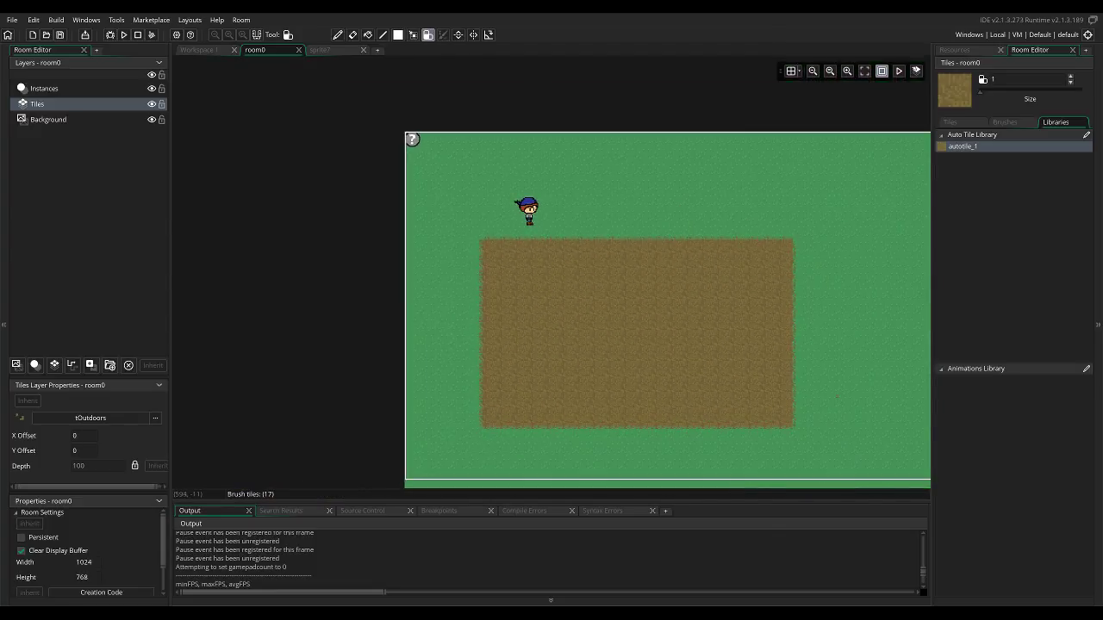
left_click(955, 50)
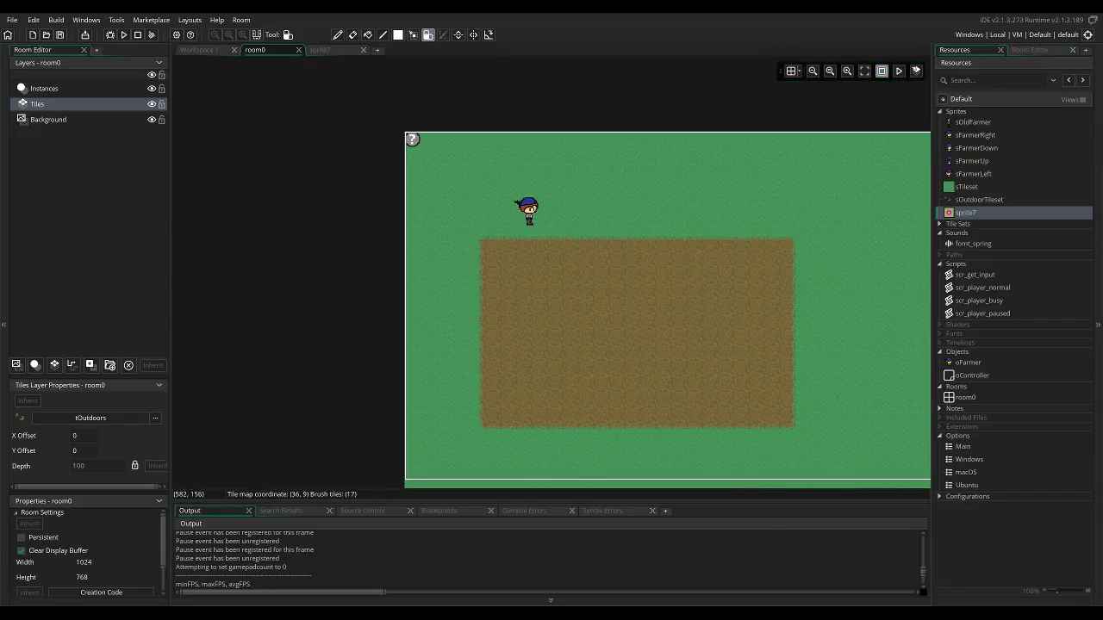
right_click(961, 362)
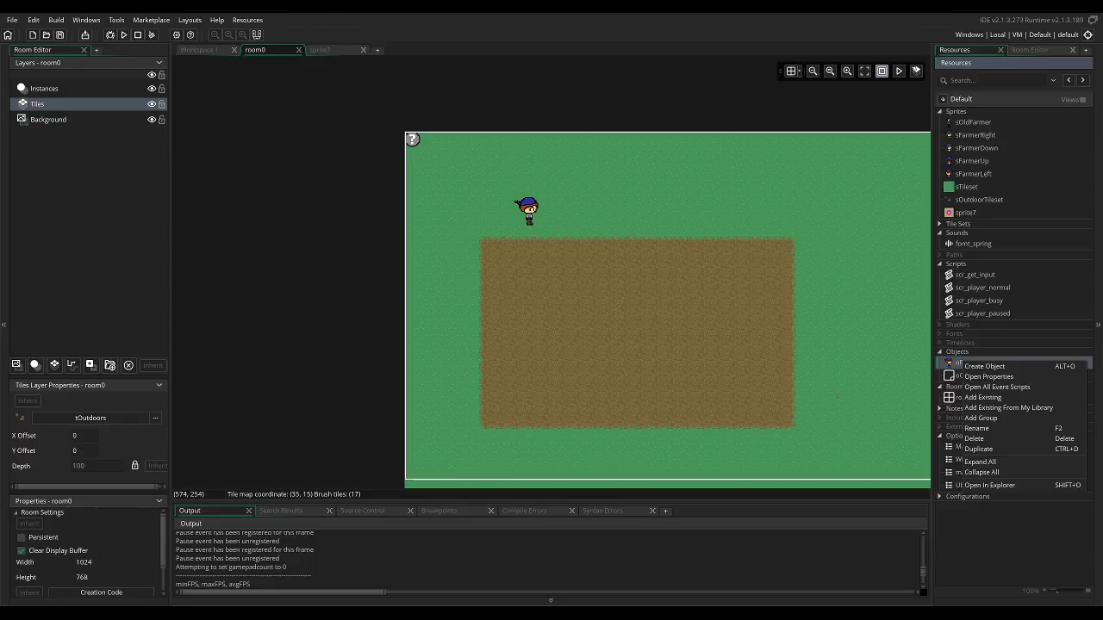
left_click(957, 375)
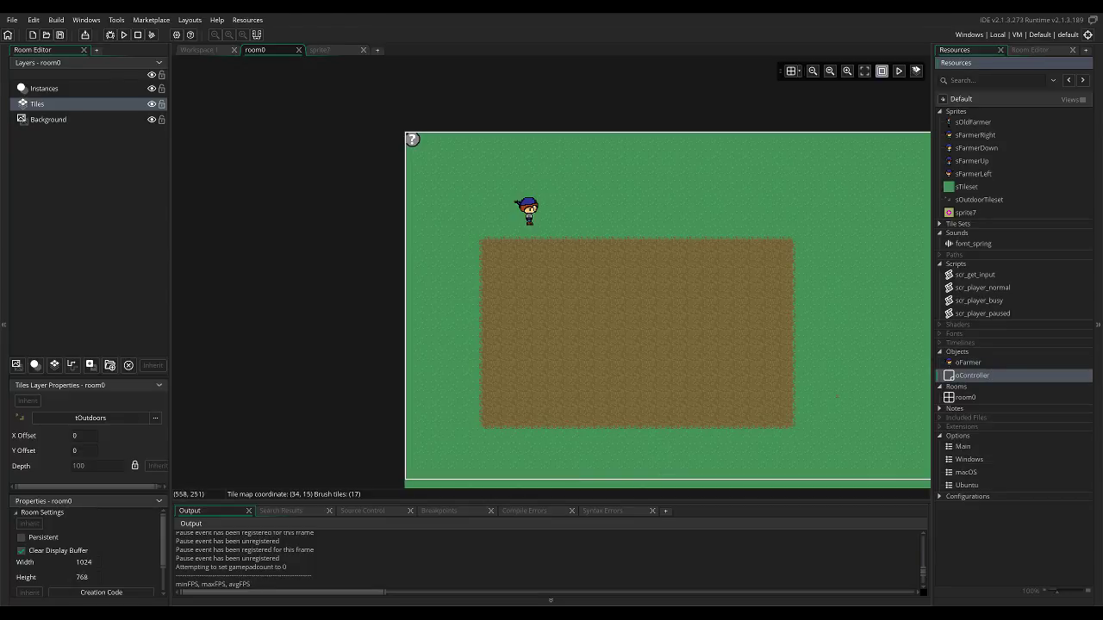
double_click(972, 376)
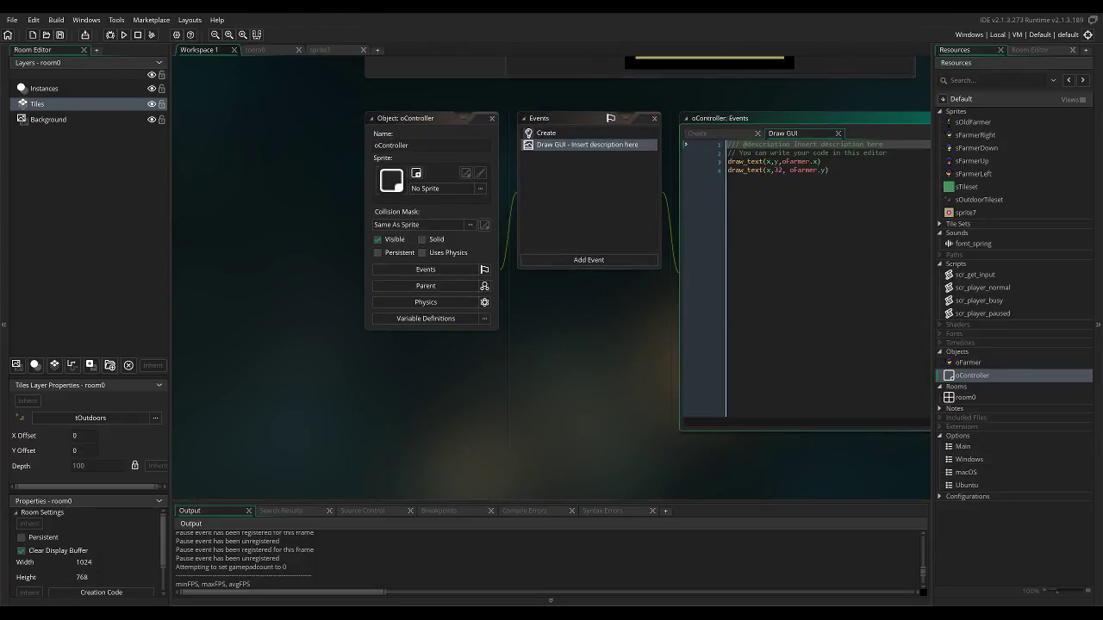
Start a new draw_sprite call after the two draw_text lines, with sprite7 and subimage 0 as its first arguments.
left_click(829, 171)
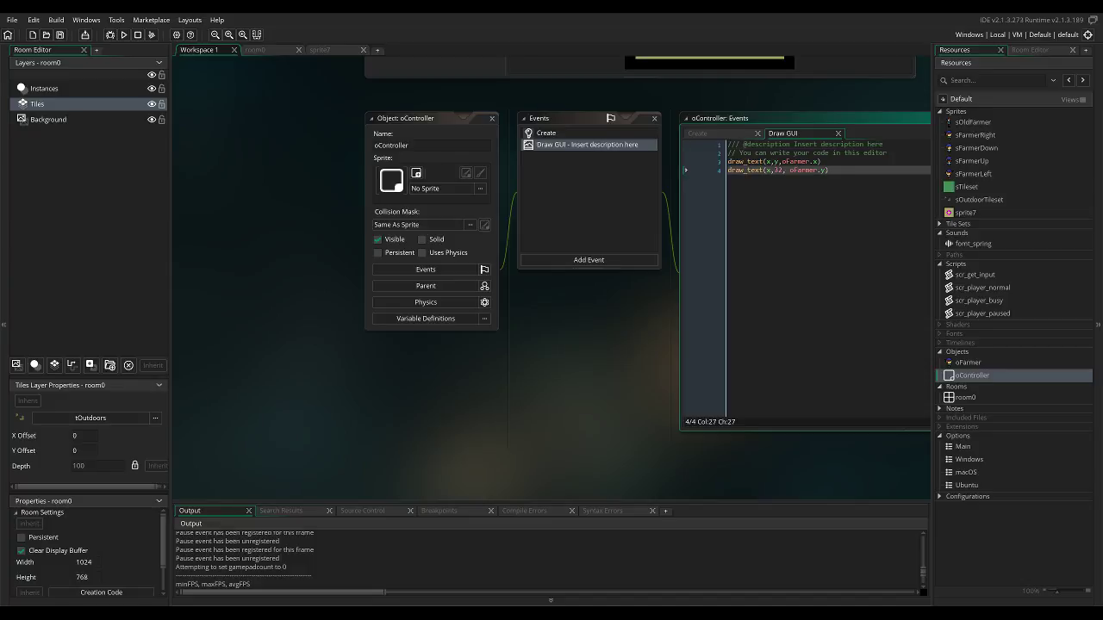
key("Return")
type("draw")
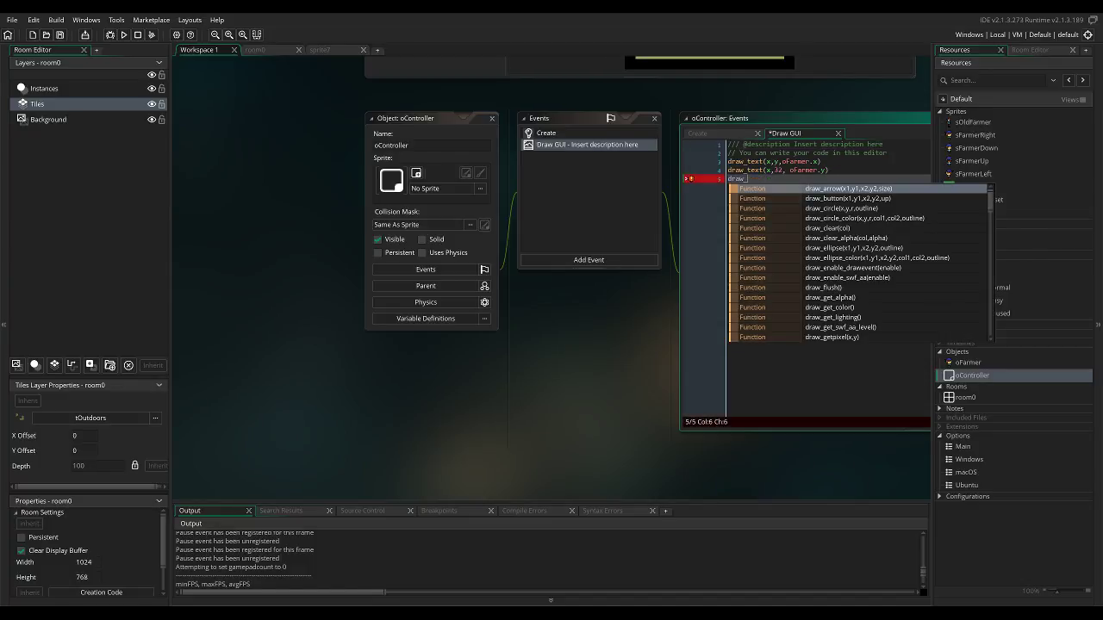
type("_spr")
key("Return")
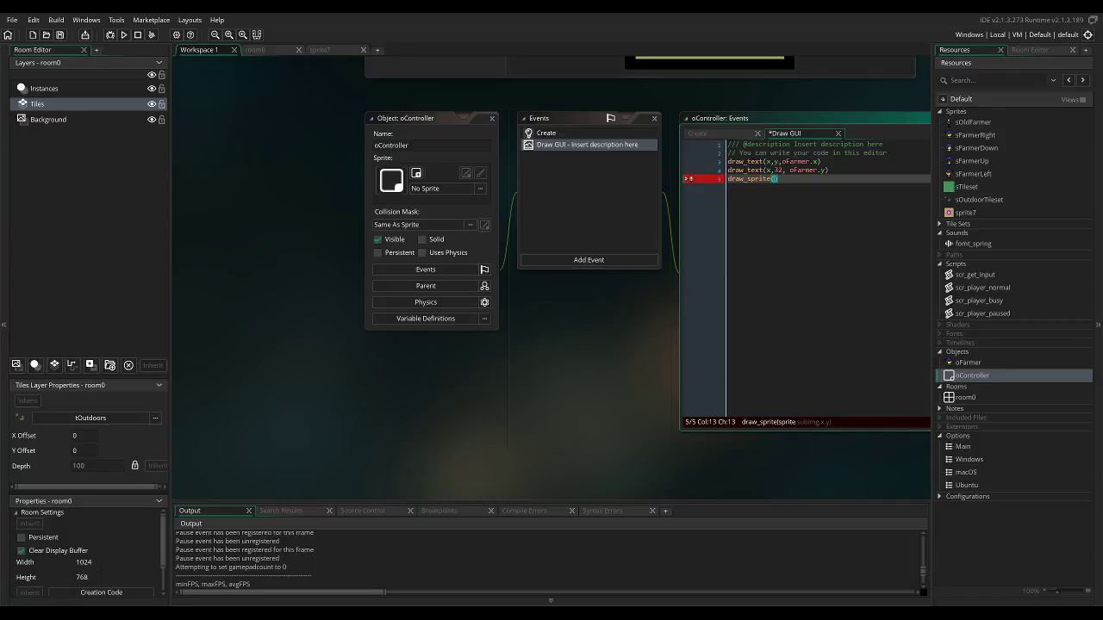
type("s")
key("BackSpace")
type("sprite")
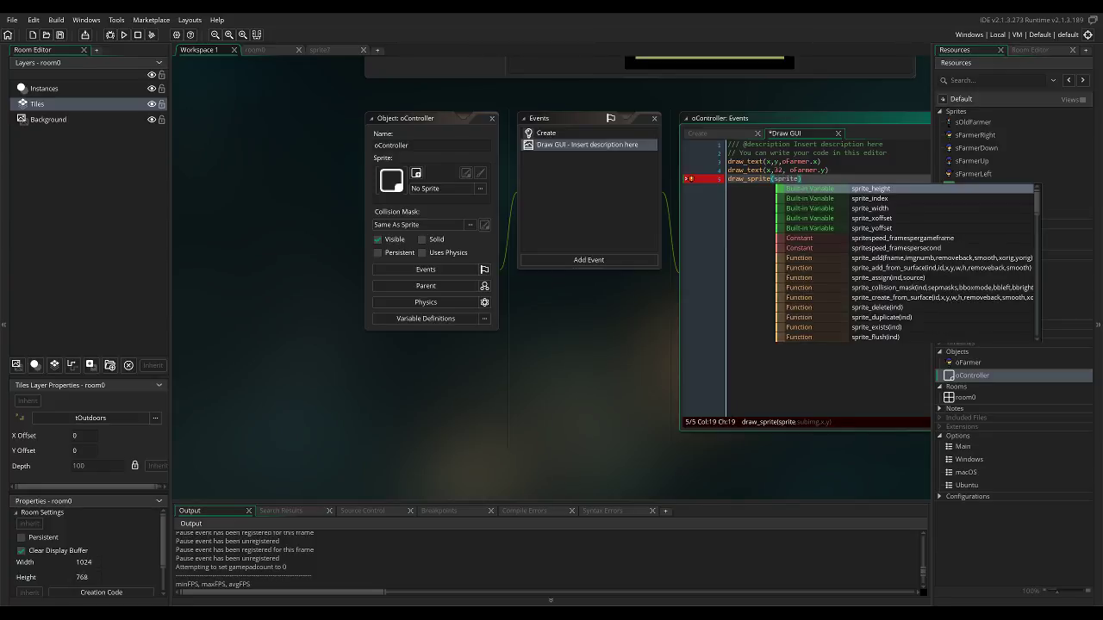
type("7,")
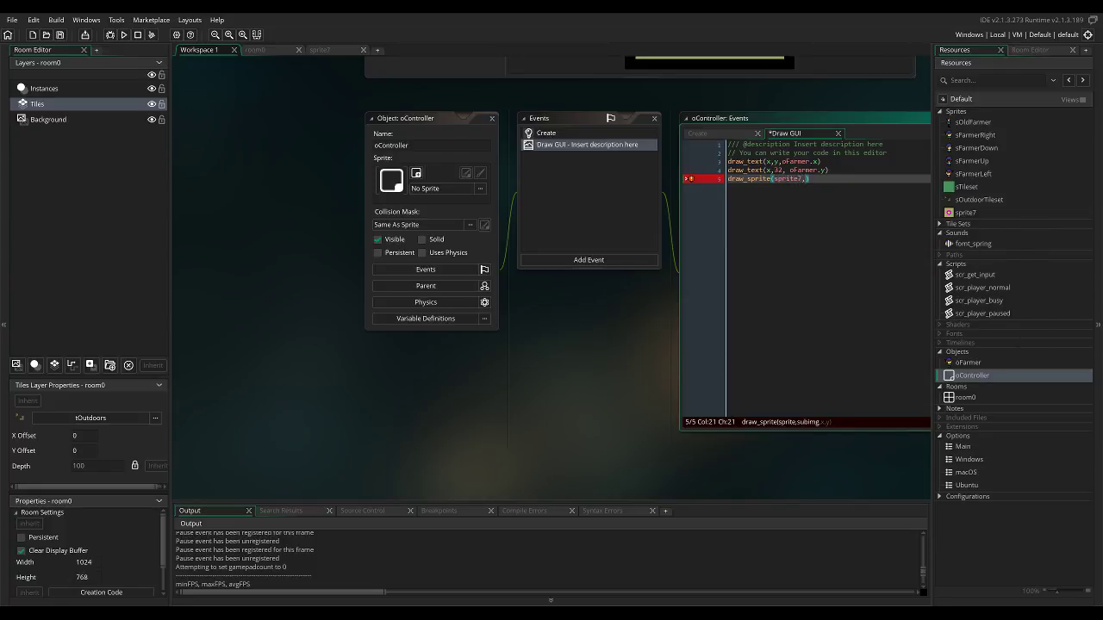
type("0,")
type("screen_g")
type("et_w")
key("BackSpace")
key("BackSpace")
key("BackSpace")
key("BackSpace")
key("BackSpace")
key("BackSpace")
key("BackSpace")
key("BackSpace")
key("BackSpace")
key("BackSpace")
key("BackSpace")
key("BackSpace")
Complete the draw_sprite call with x position 1200 and y position 96.
type("1200,")
type("96")
left_click(810, 179)
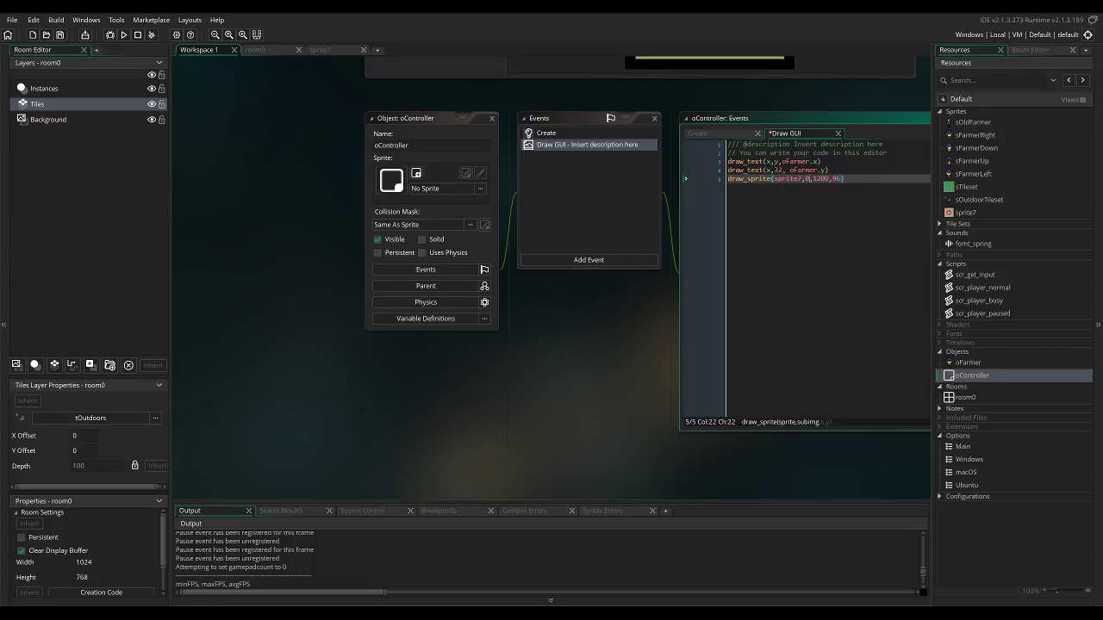
Run the game and walk the farmer across the dirt field and onto the grass beyond it, watching the flower sprite.
key("F5")
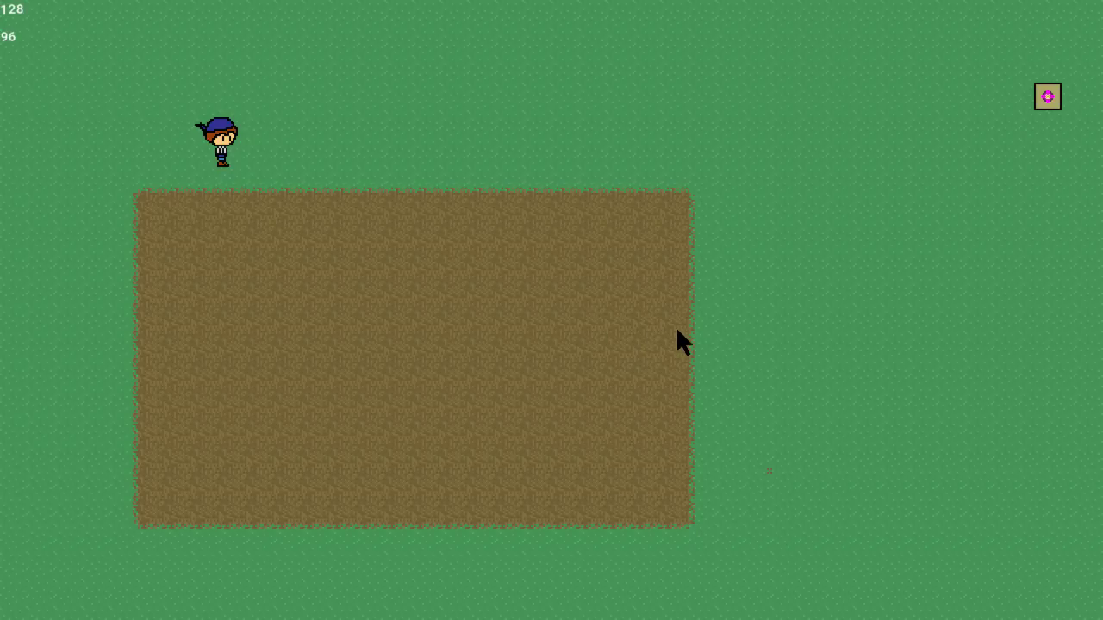
key("Right")
key("Left")
key("Right")
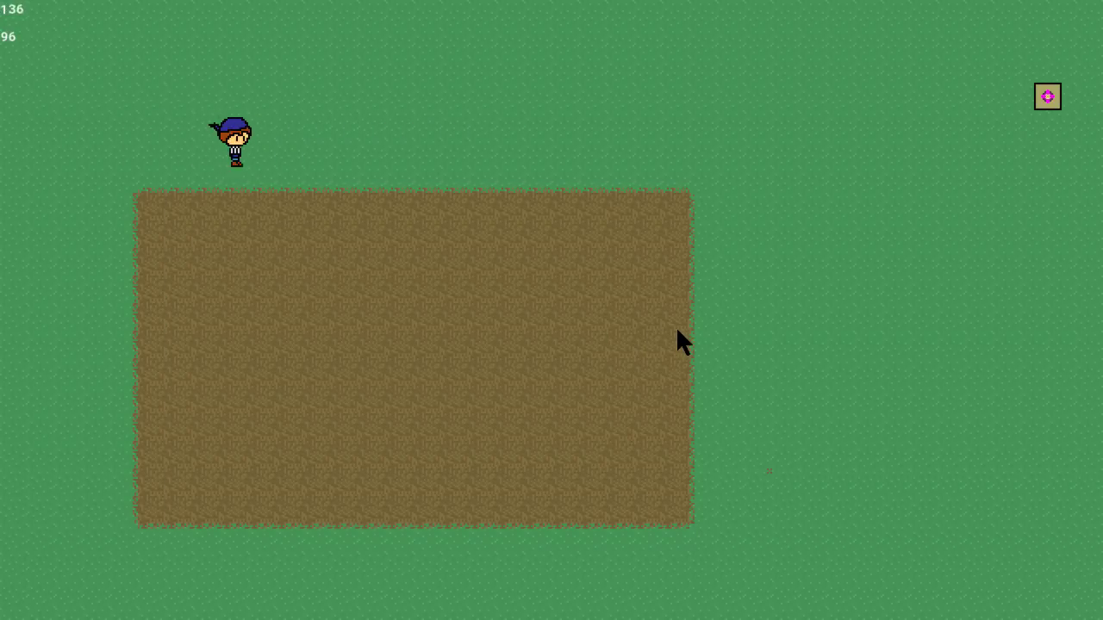
key("Down")
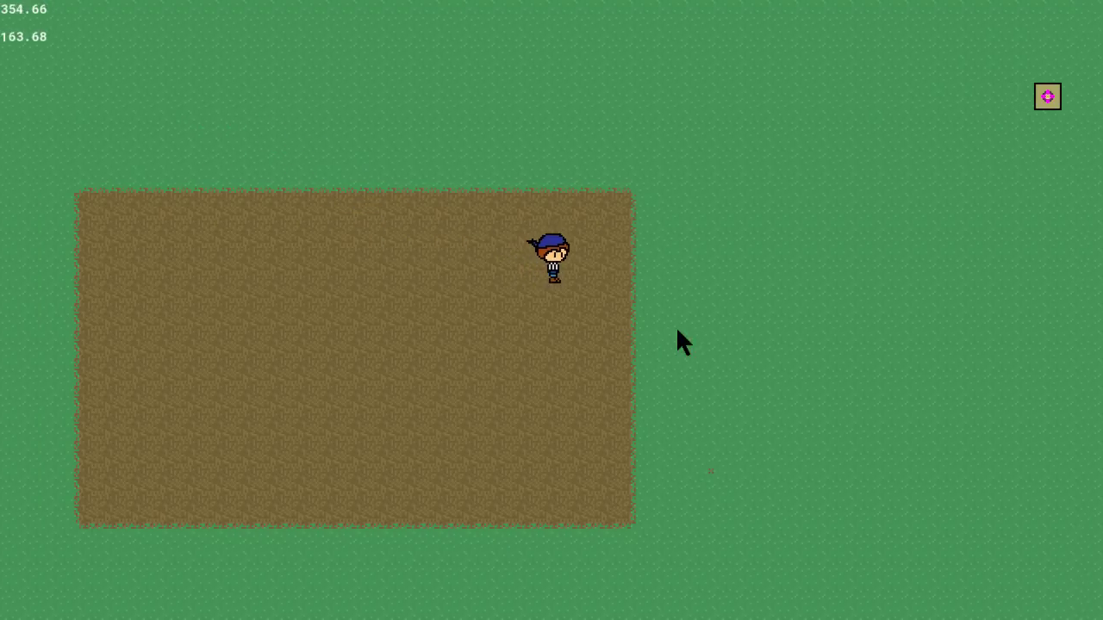
key("Up")
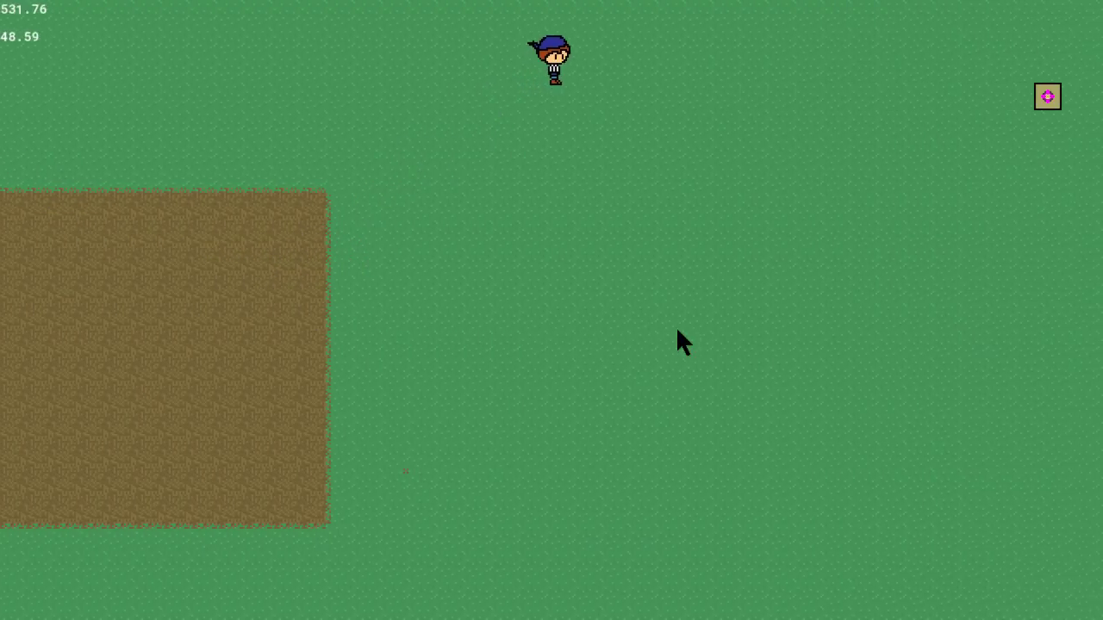
key("Right")
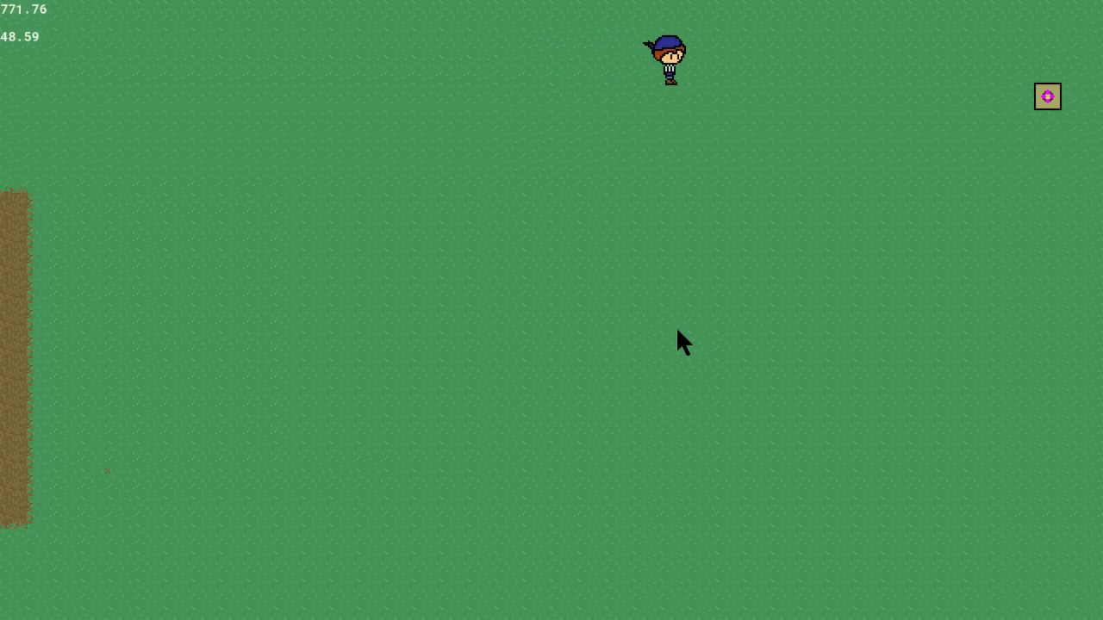
Walk the farmer up to the flower sprite and around it to check how the two overlap.
key("Up")
key("Down")
key("Down")
key("Left")
key("Up")
key("Right")
key("Down")
key("Left")
key("Up")
key("Right")
key("Down")
key("Left")
key("Up")
key("Right")
Walk the farmer back towards the dirt field to check the sprite's on-screen position, and end the test run.
key("Down")
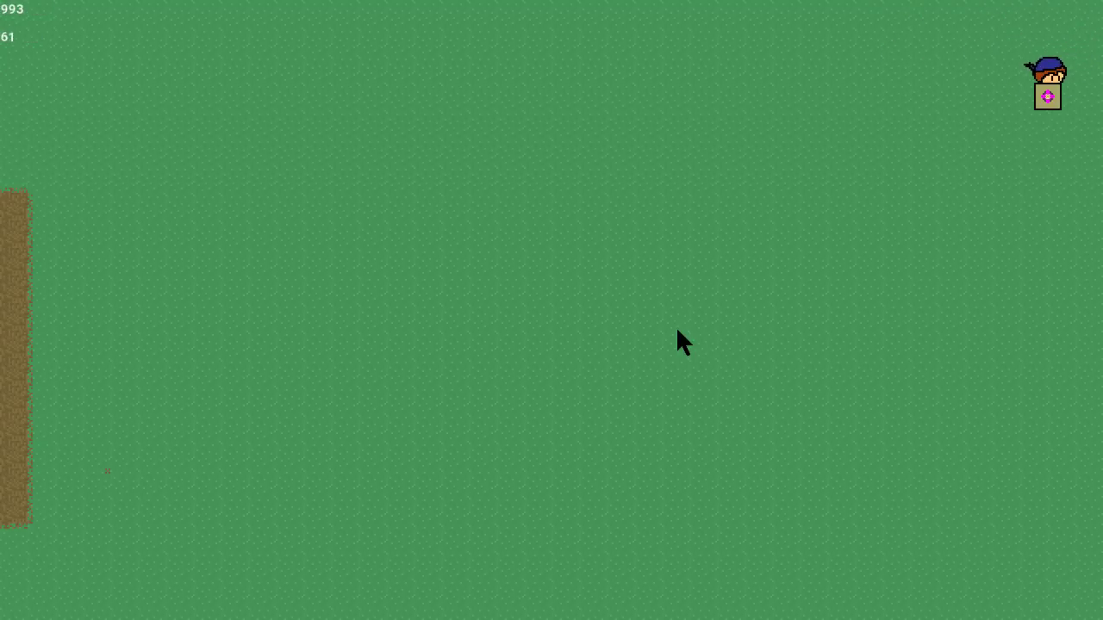
key("Left")
key("Down")
key("Up")
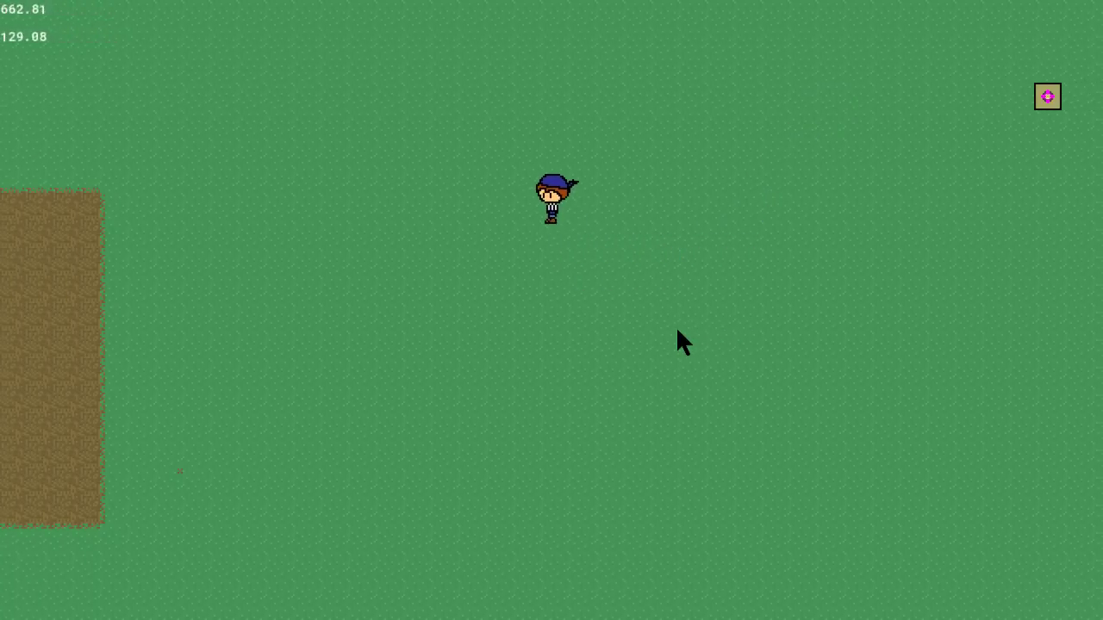
key("Down")
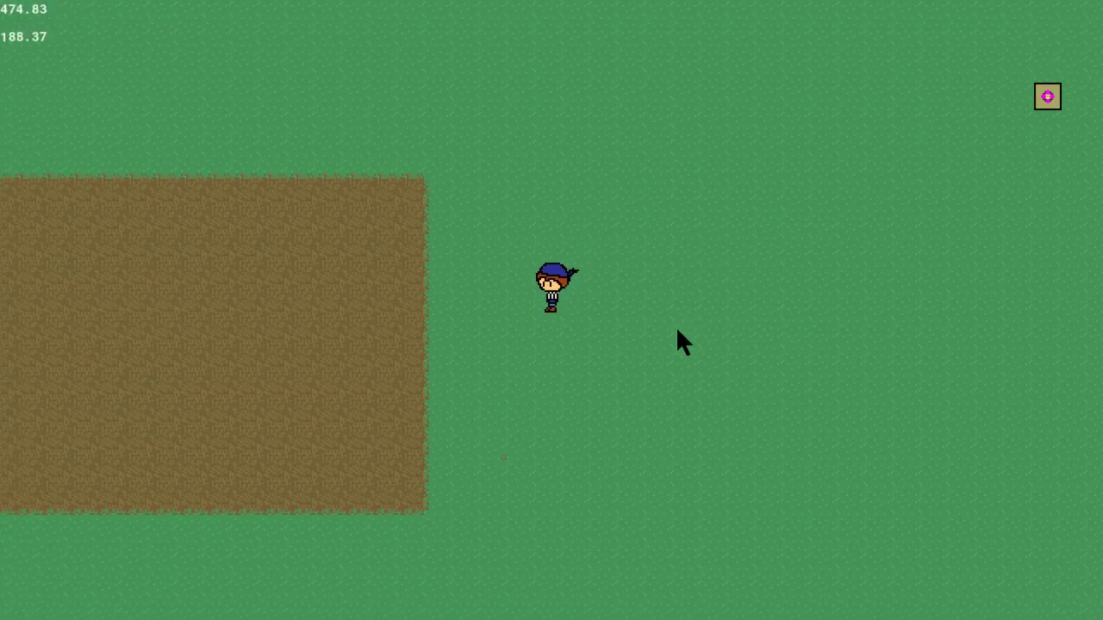
key("Up")
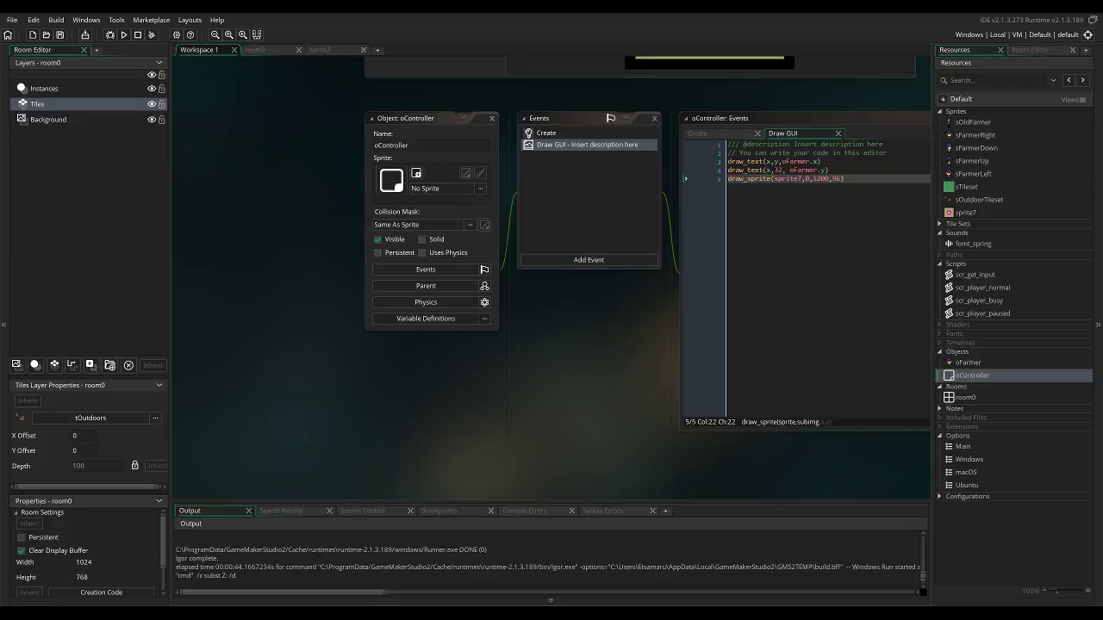
Create a new sprite in the project's Sprites group and name it sClock.
left_click(966, 213)
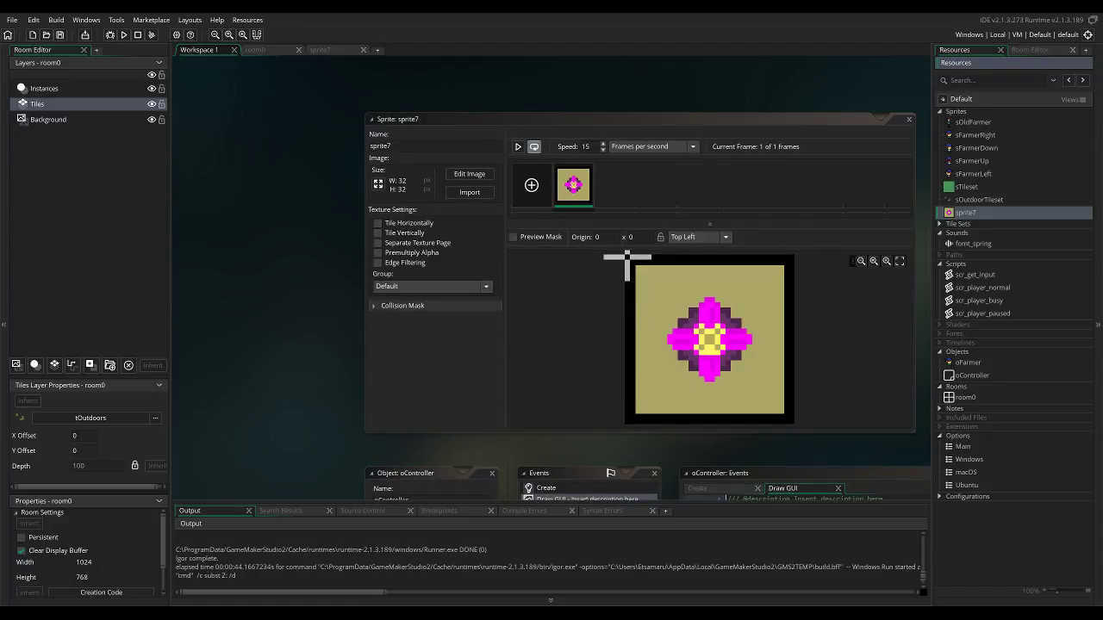
right_click(974, 212)
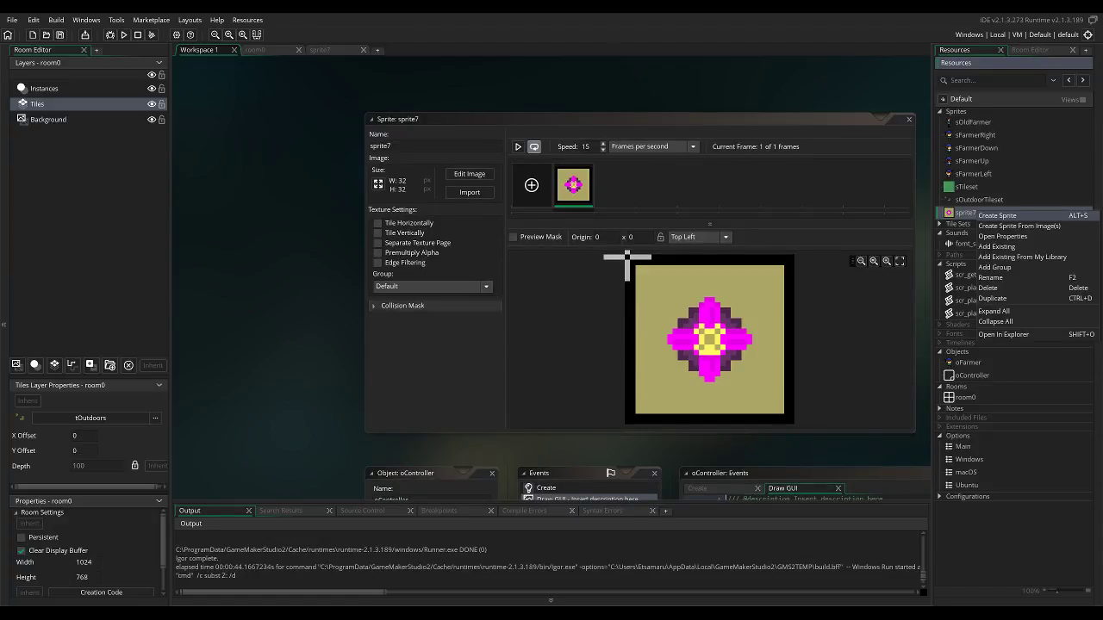
left_click(998, 215)
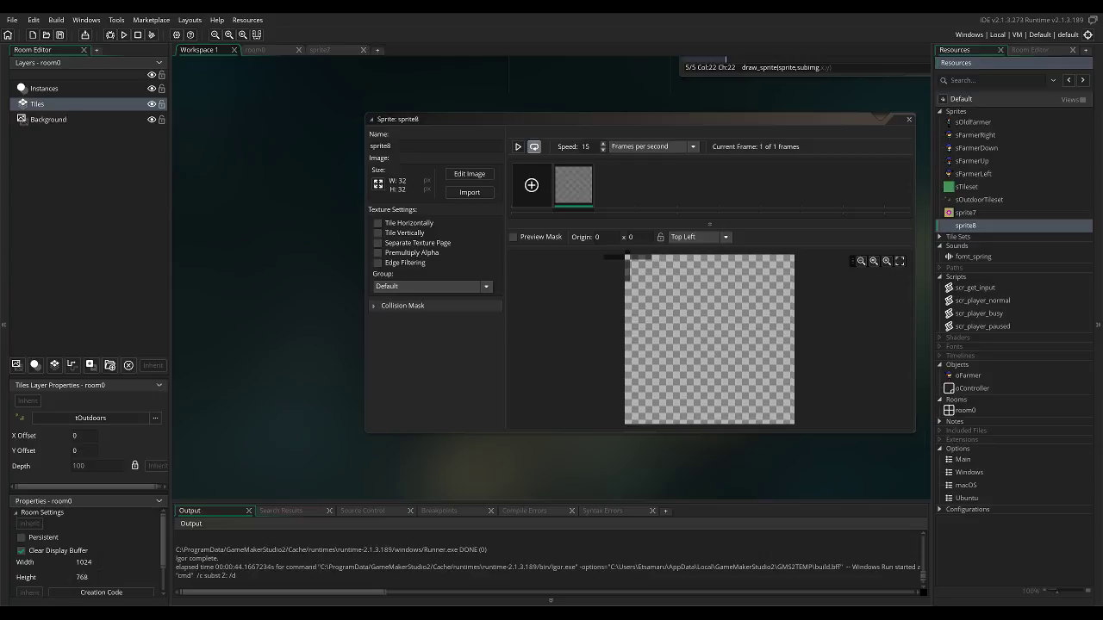
type("sClock")
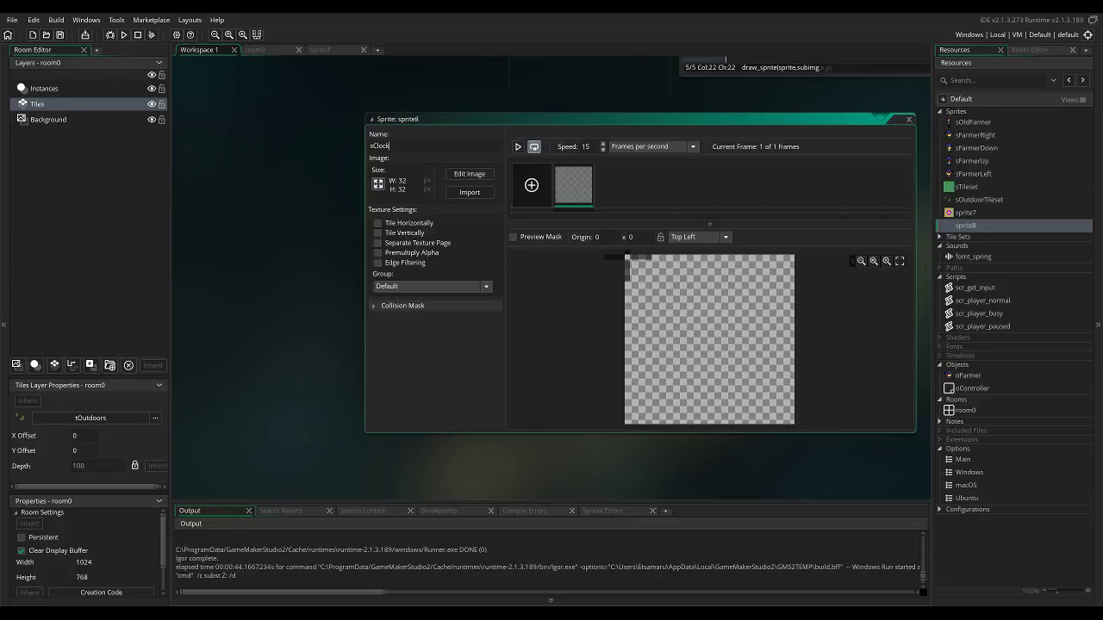
Resize the sClock canvas to 128 pixels wide and 64 pixels high without scaling the image.
left_click(377, 184)
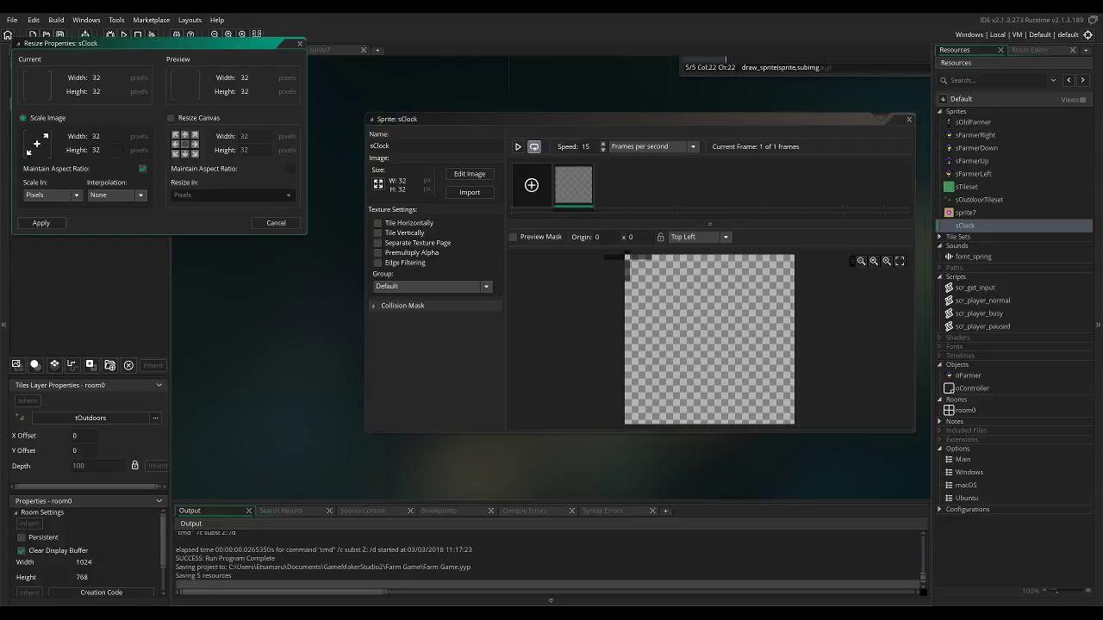
left_click_drag(102, 136, 91, 137)
left_click(171, 118)
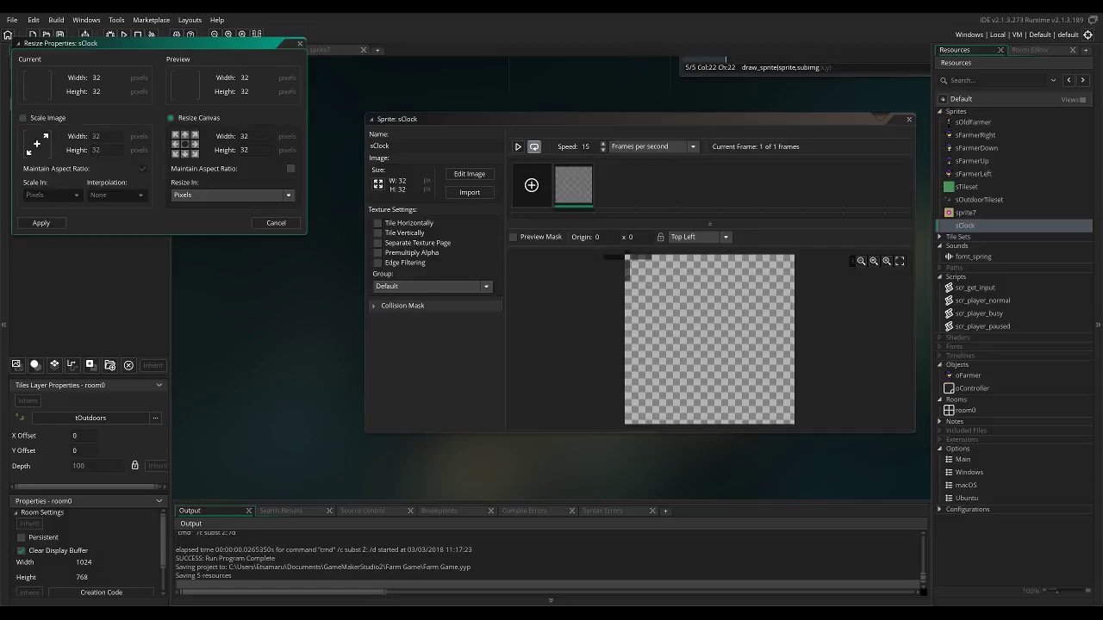
left_click_drag(250, 137, 240, 136)
type("32")
key("BackSpace")
key("BackSpace")
type("128")
key("Tab")
type("64")
left_click(40, 222)
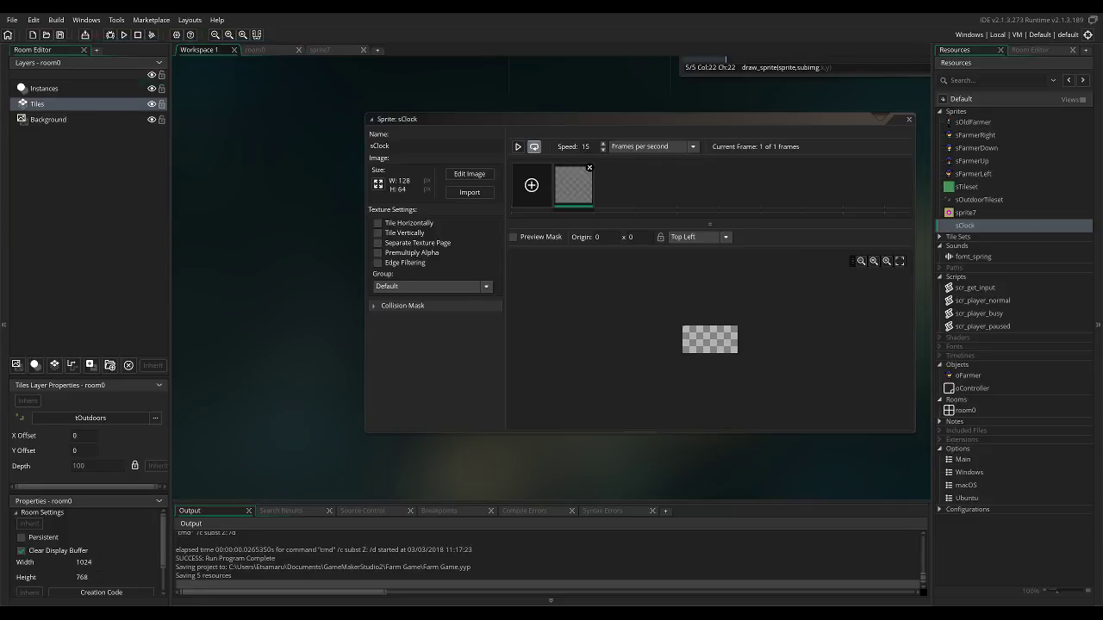
Open sClock's frame for editing and outline the canvas with two nested black rectangles, forming a 2-pixel border.
double_click(573, 190)
scroll(436, 226, "down", 4)
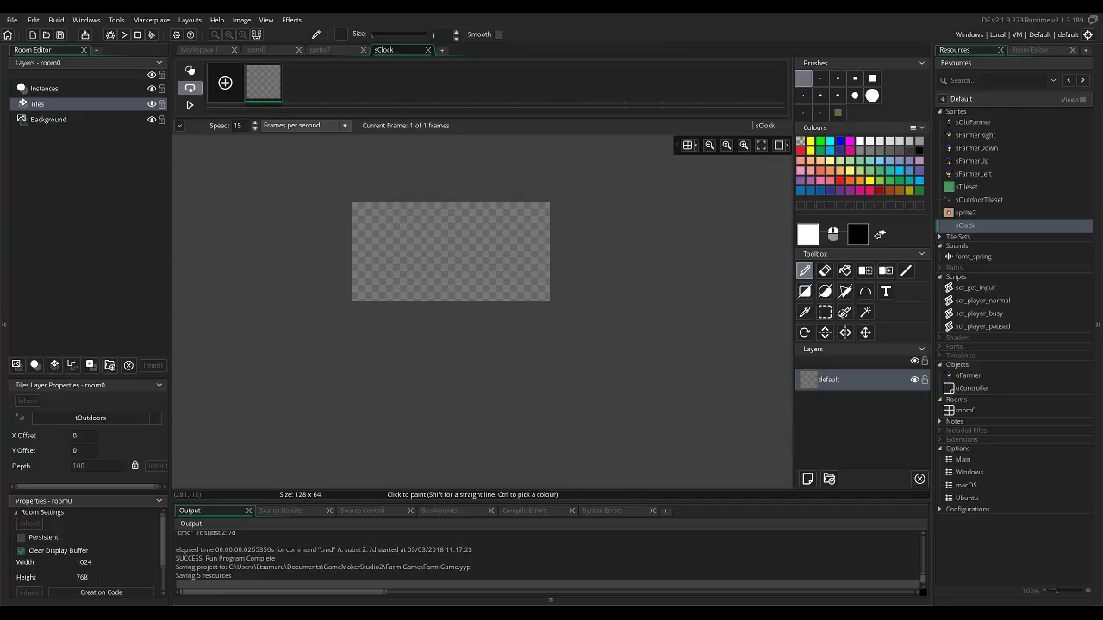
left_click(919, 151)
left_click(805, 292)
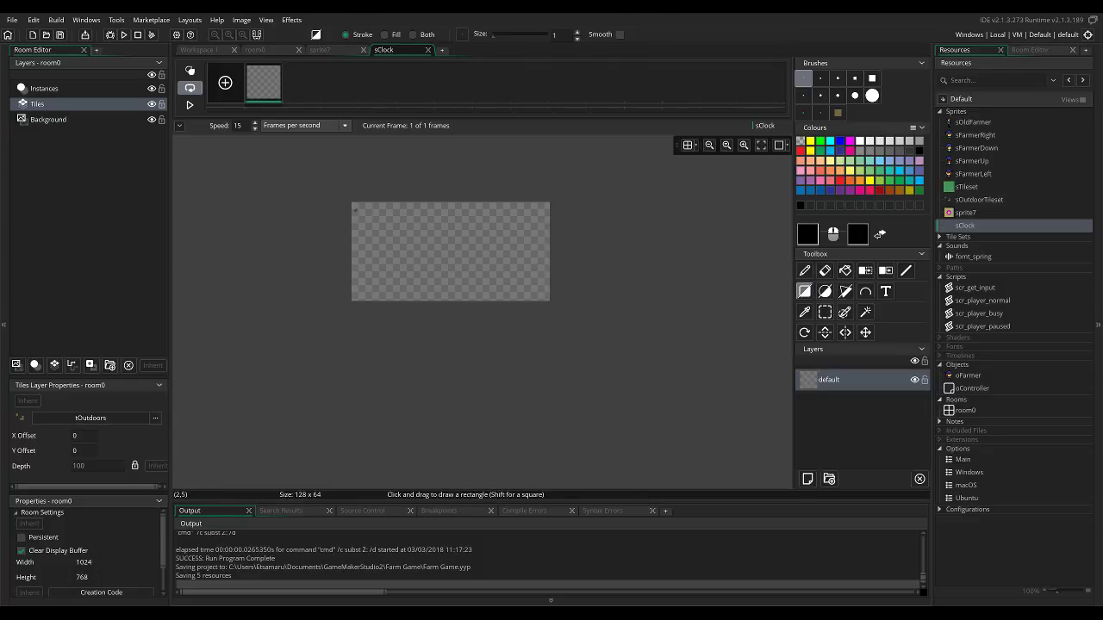
left_click_drag(353, 207, 548, 300)
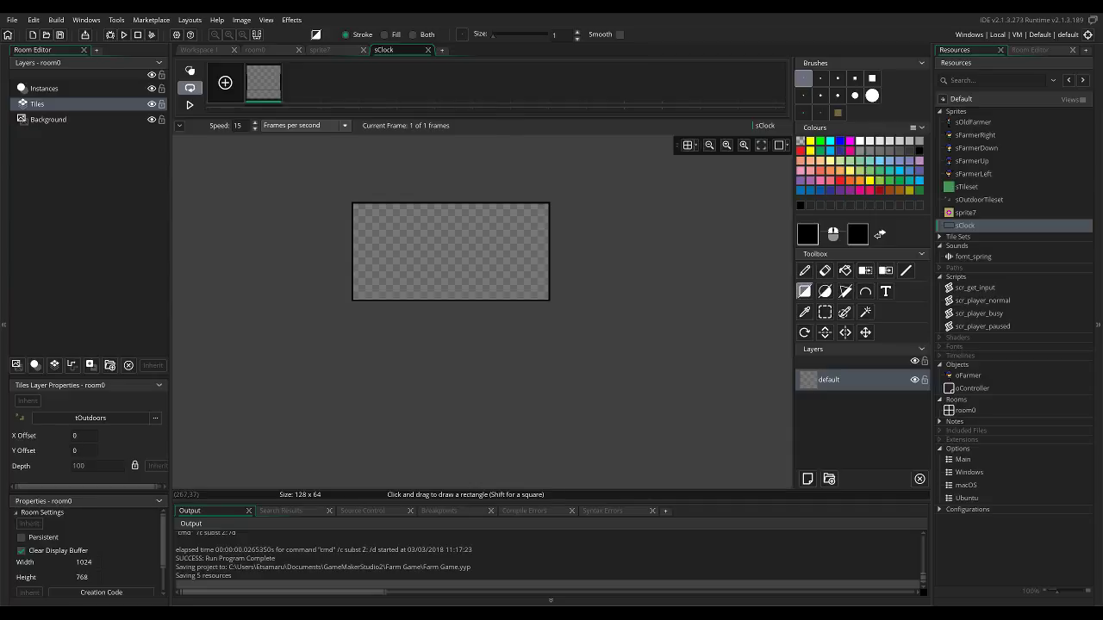
left_click(807, 234)
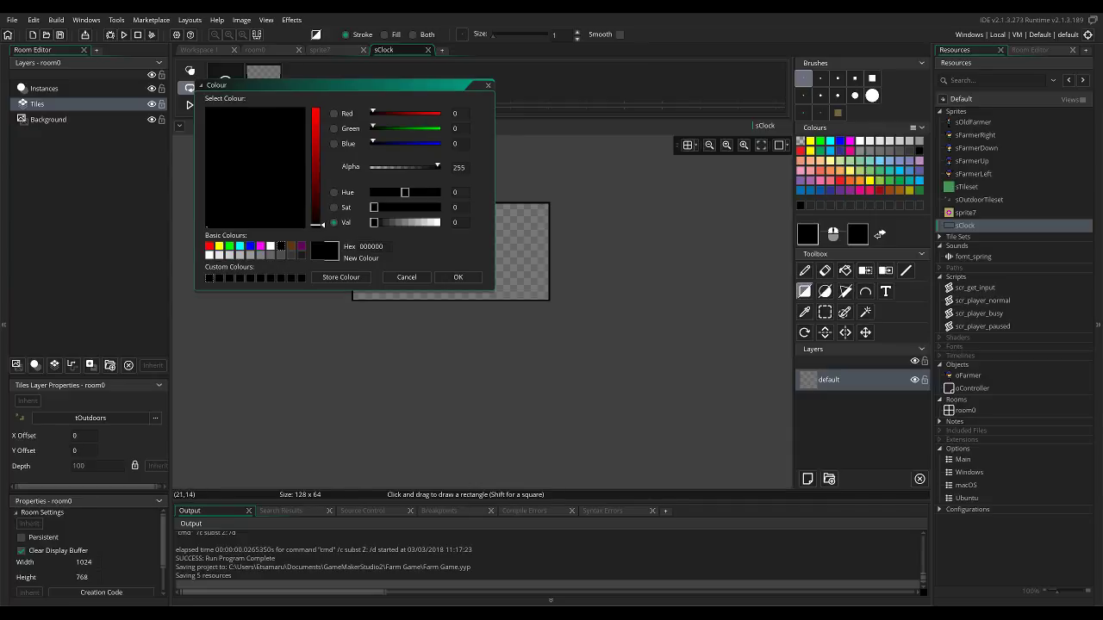
left_click(457, 276)
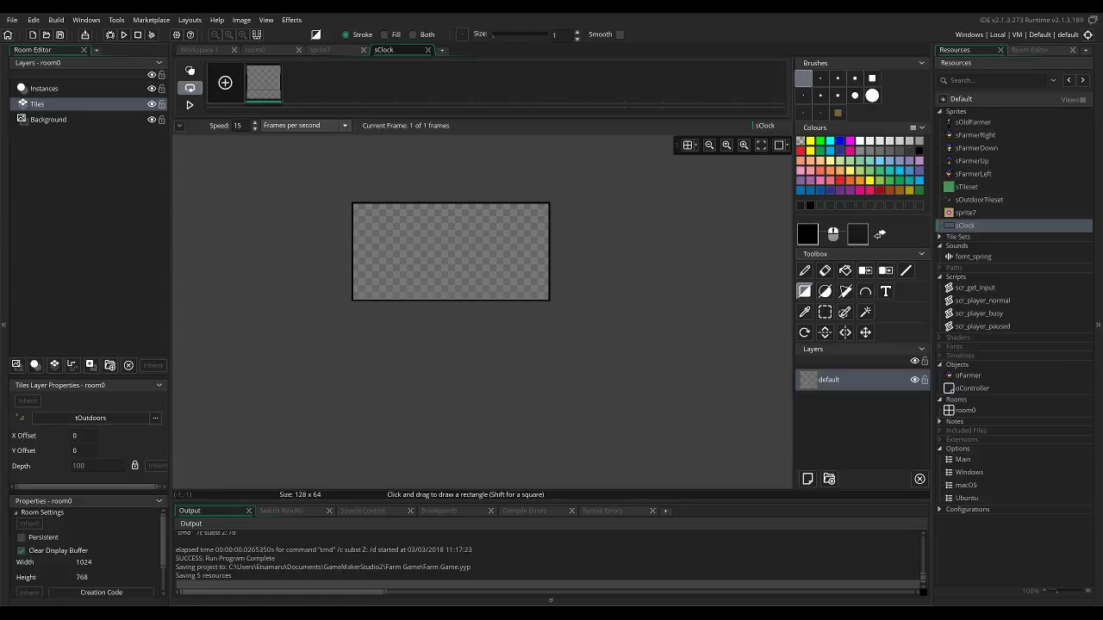
left_click_drag(354, 205, 546, 298)
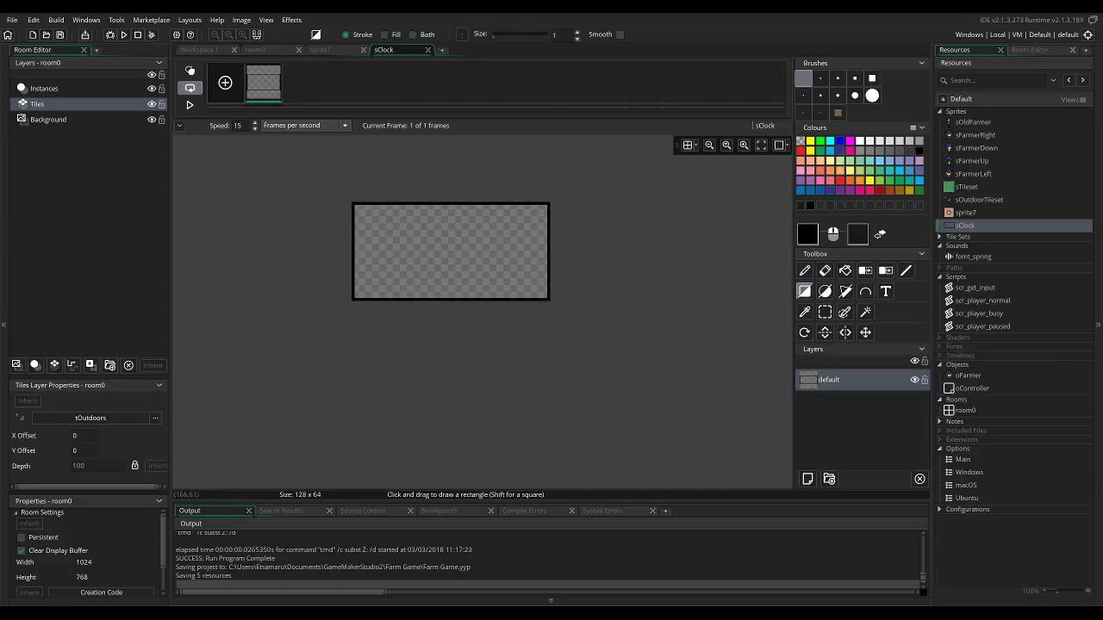
Mix the yellow E5DC5B and fill the area inside the black border with it.
scroll(512, 261, "up", 3)
middle_click_drag(485, 247, 651, 221)
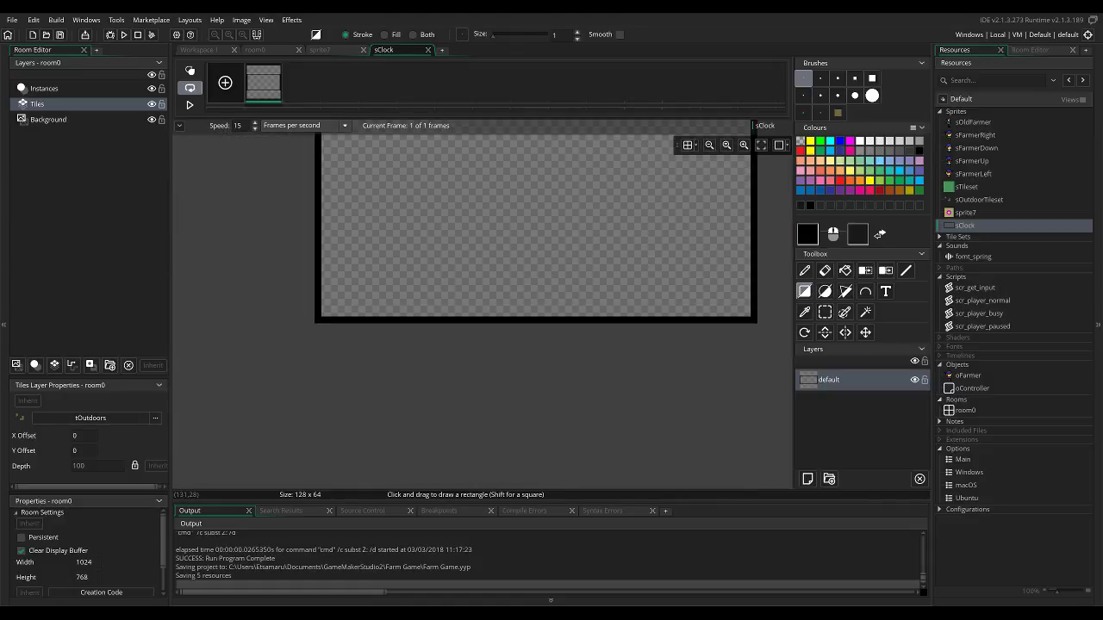
left_click(909, 190)
left_click(808, 235)
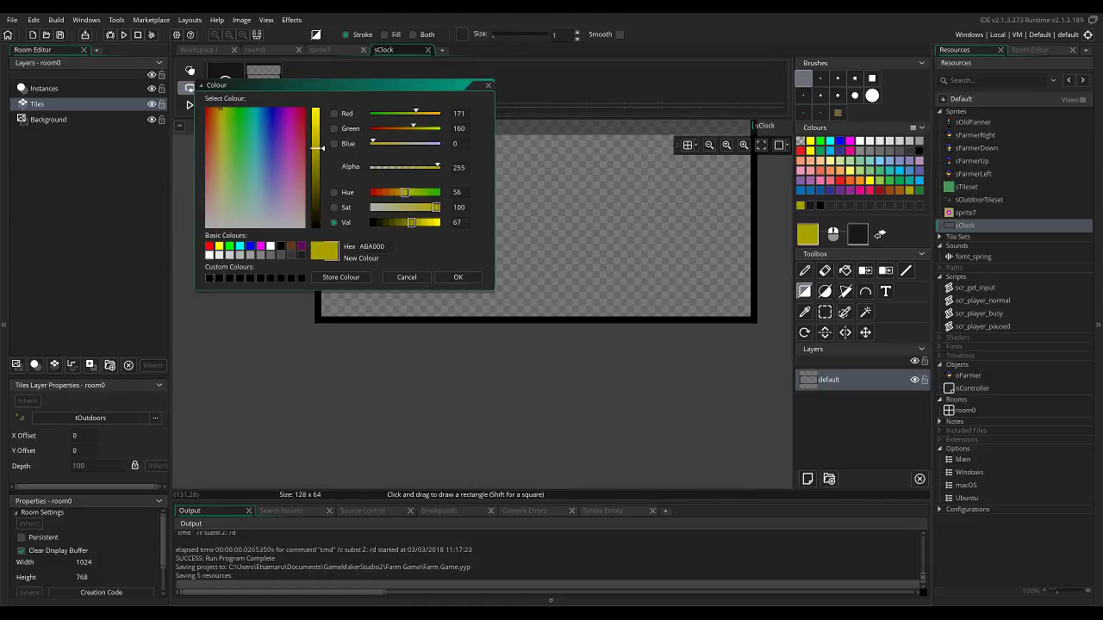
left_click(412, 206)
left_click_drag(409, 222, 430, 222)
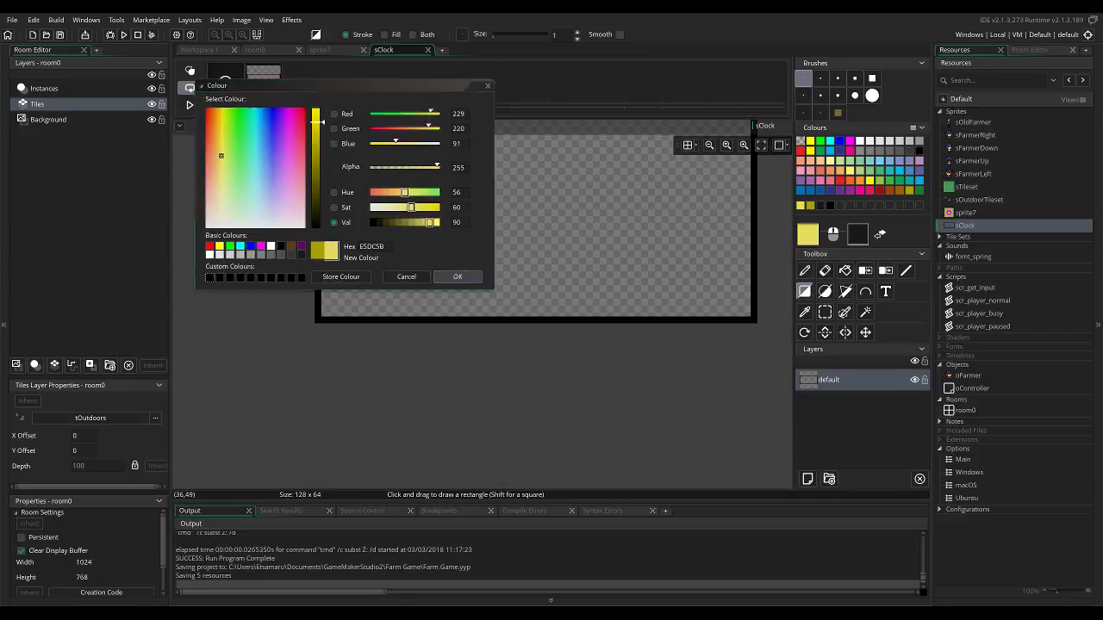
left_click(457, 277)
key("f")
left_click(465, 255)
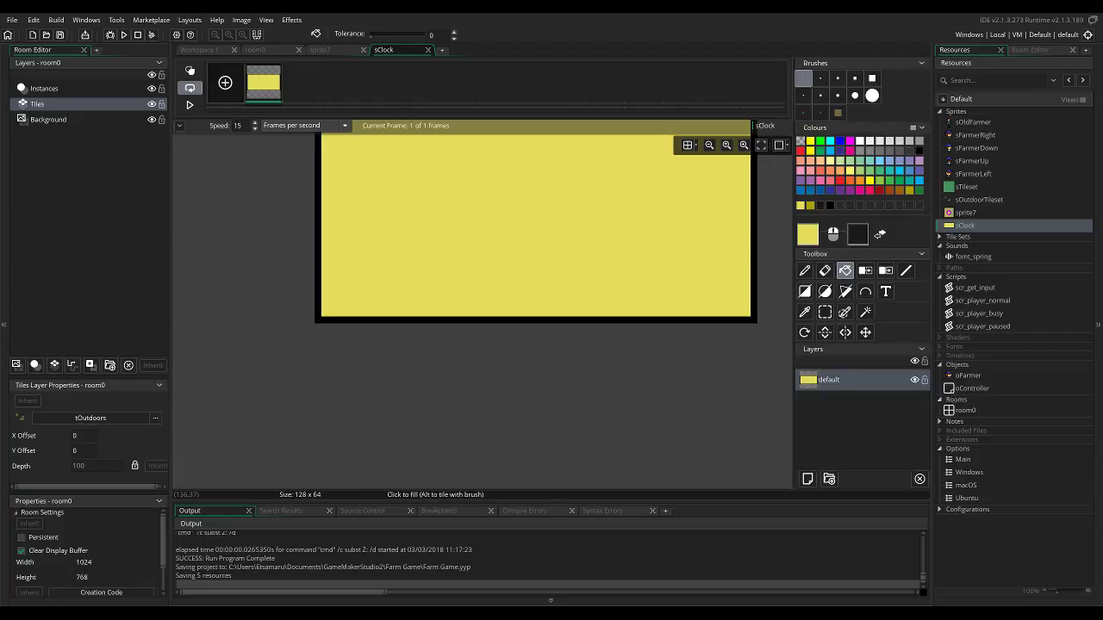
Lower the yellow's saturation to 30 and refill the panel interior with the paler E5E0A0.
left_click(807, 234)
left_click(392, 208)
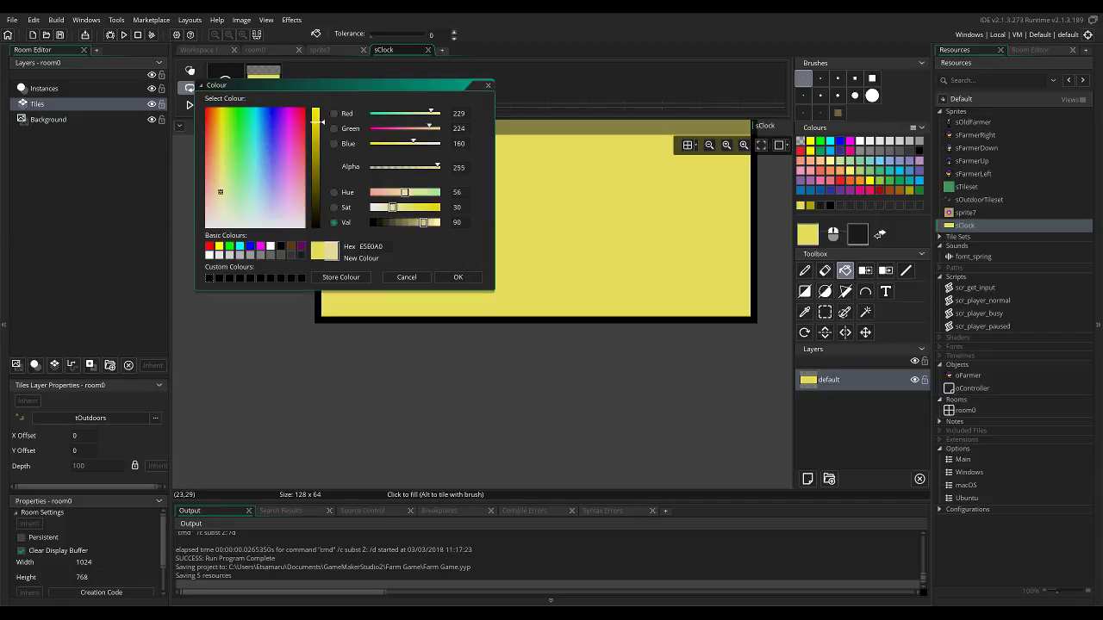
left_click(458, 277)
left_click(460, 258)
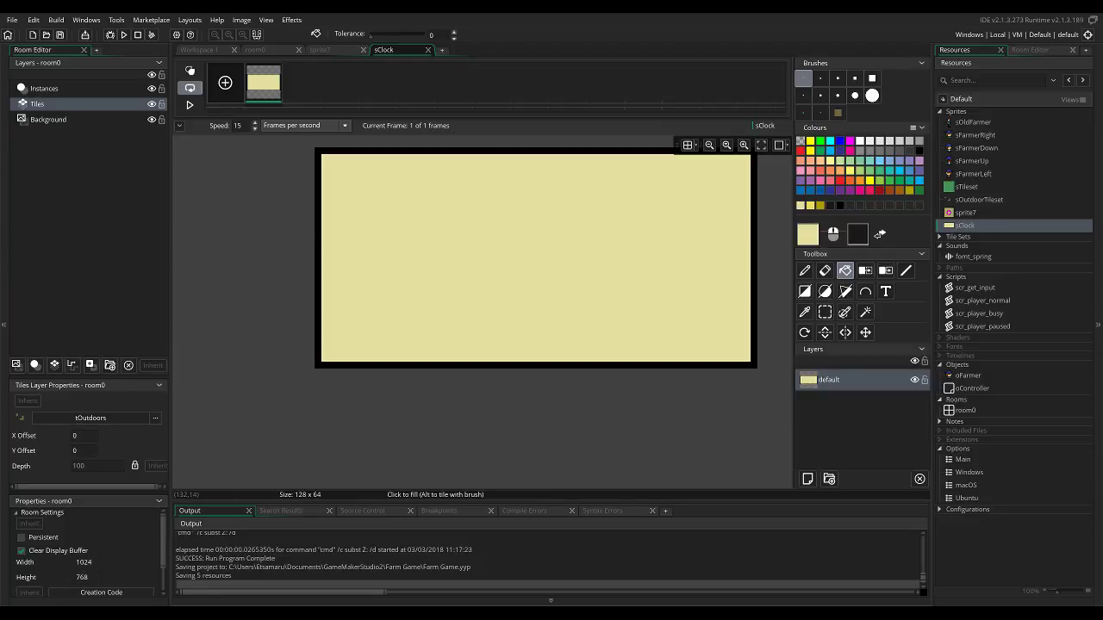
Fill the panel interior with the brown A0410D, then lighten the colour to CC8A66 and refill it.
left_click(889, 190)
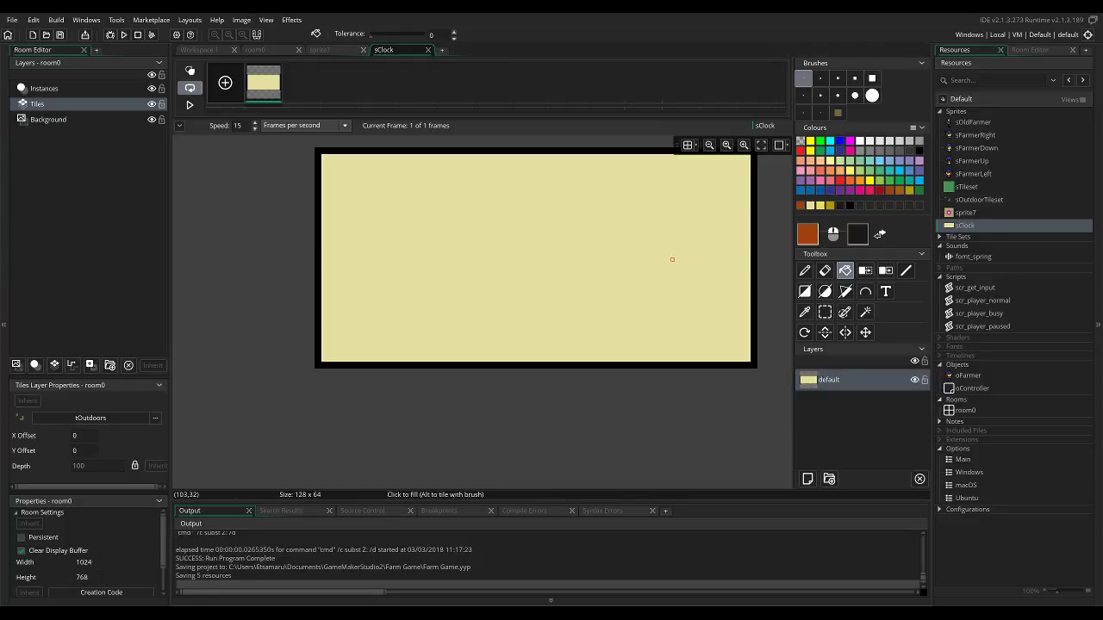
left_click(689, 251)
left_click(807, 234)
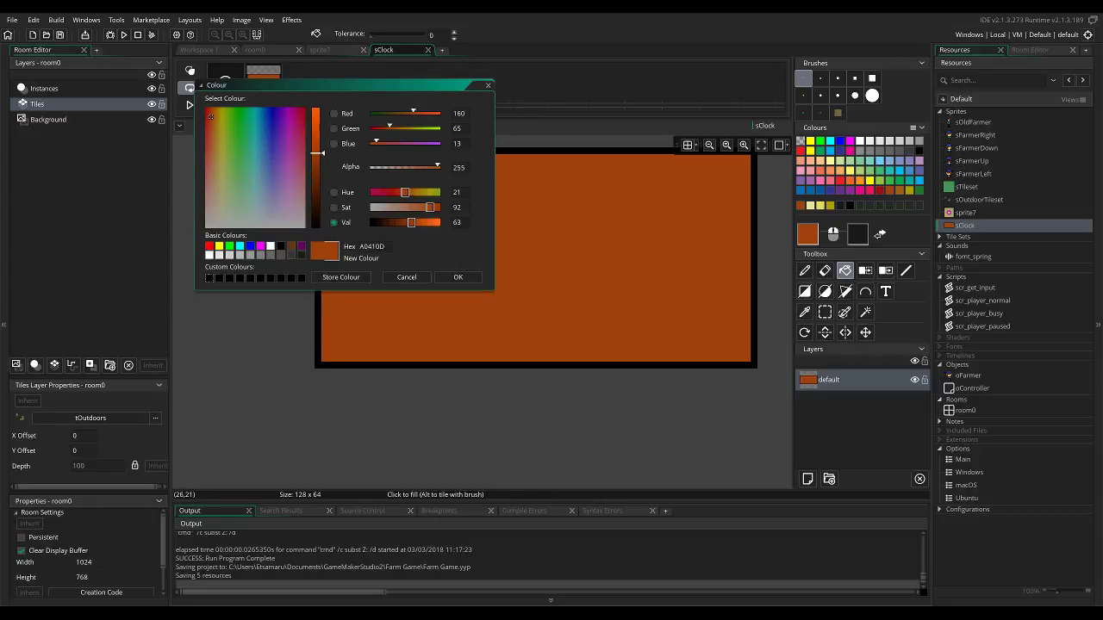
left_click(423, 222)
left_click(412, 208)
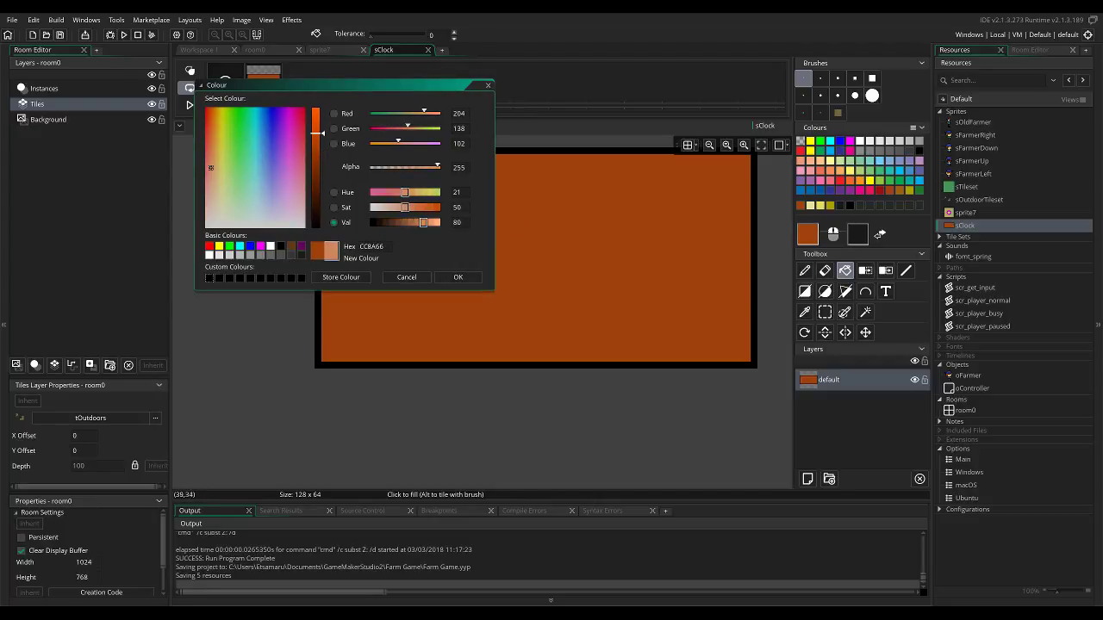
left_click(457, 277)
left_click(551, 273)
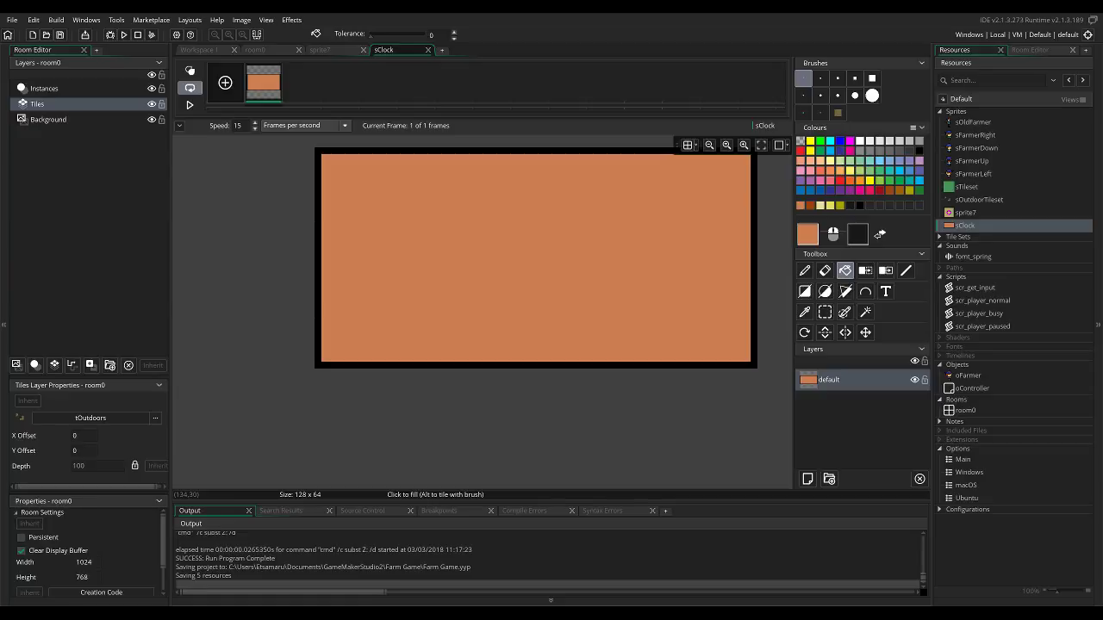
Mix the orange-tan CC9B51 with hue 36, saturation 60 and value 80, and fill the panel interior with it.
left_click(840, 206)
left_click(807, 234)
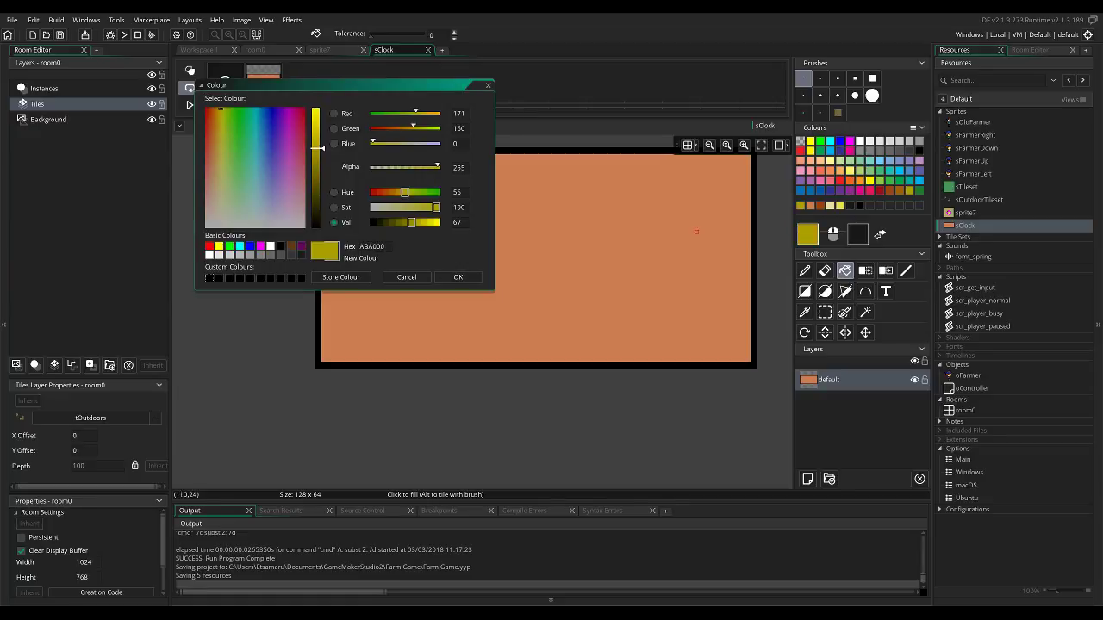
left_click(393, 192)
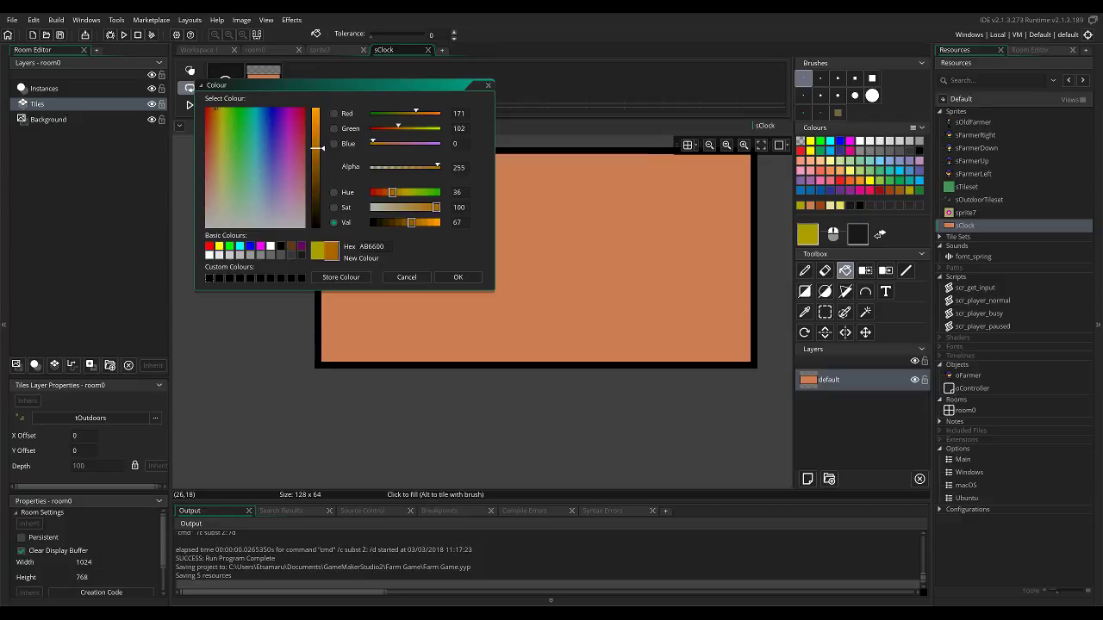
left_click_drag(412, 223, 423, 220)
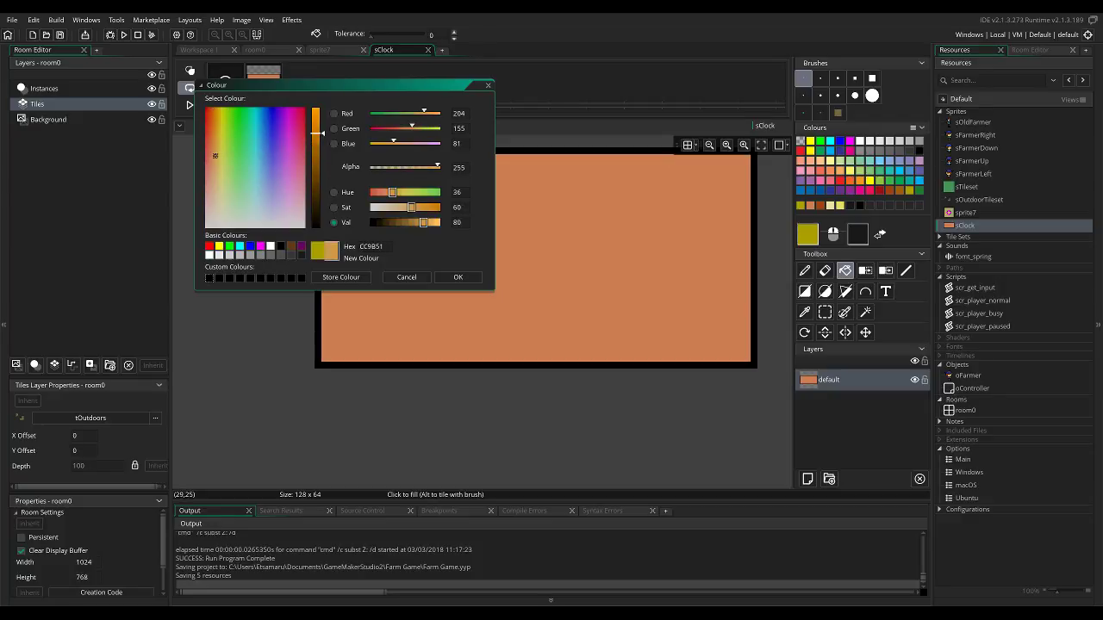
left_click(458, 277)
left_click(465, 273)
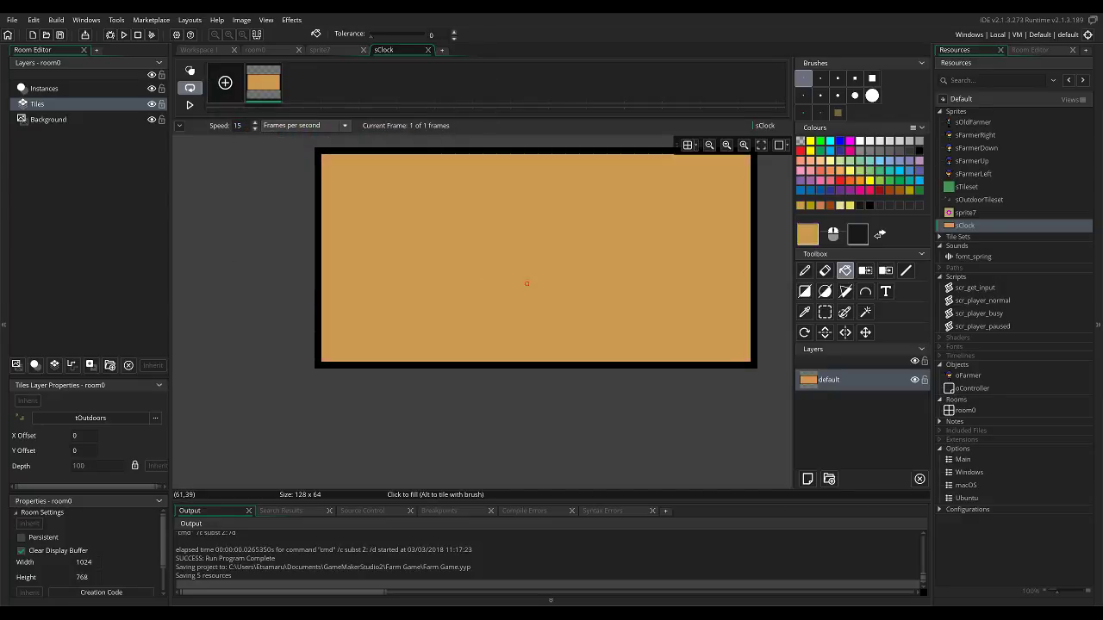
Erase a single pixel at each of the four outer corners of the black border to round them off.
scroll(707, 225, "up", 1)
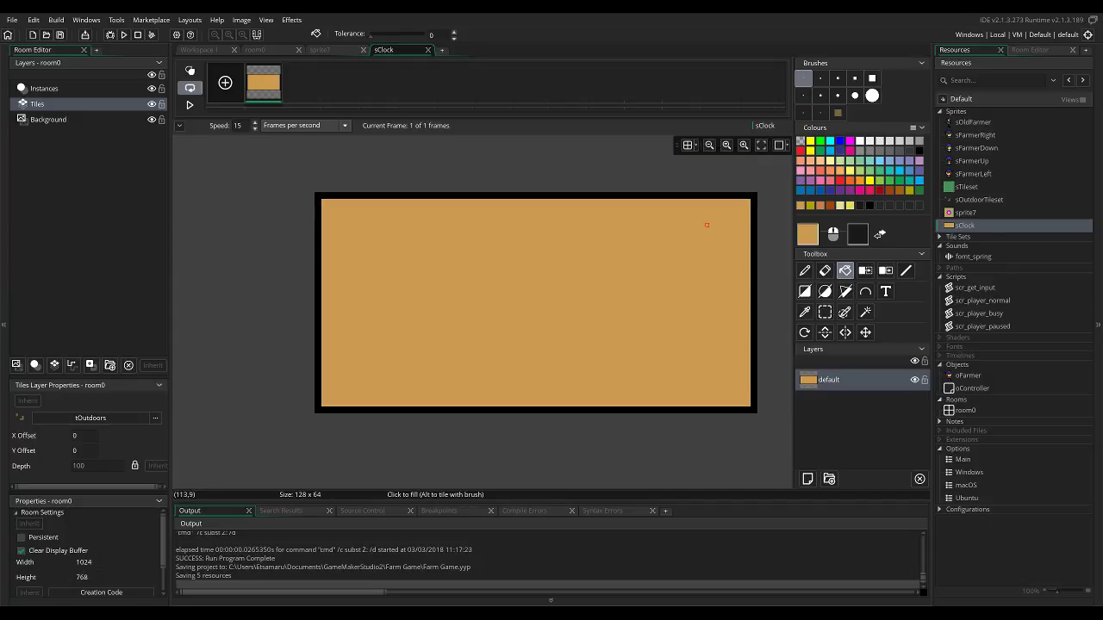
key("e")
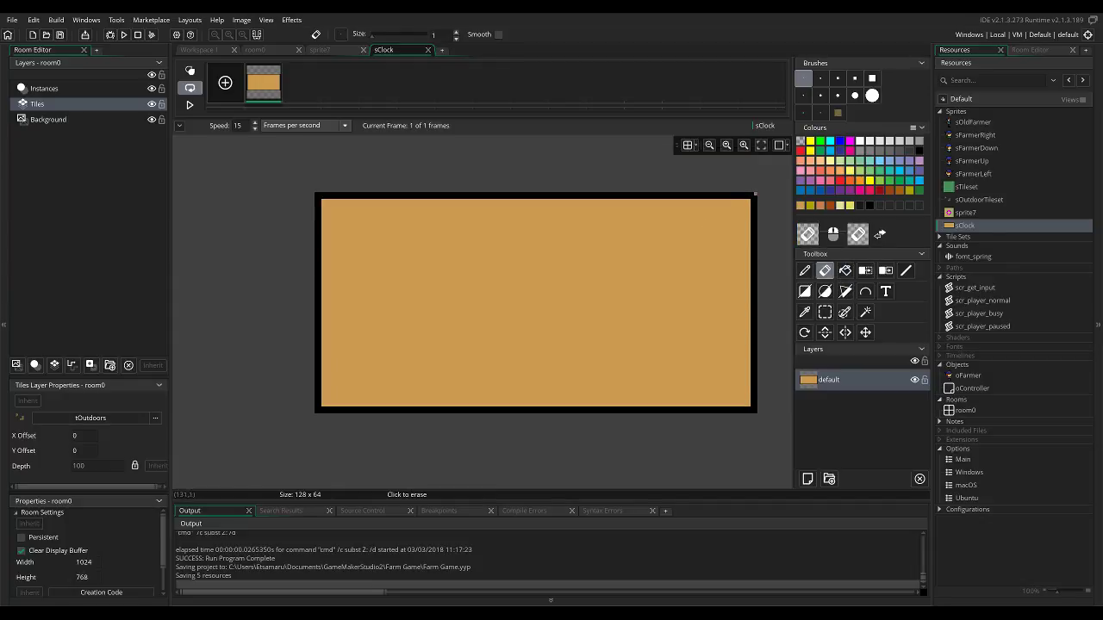
left_click(755, 410)
middle_click_drag(364, 363, 532, 348)
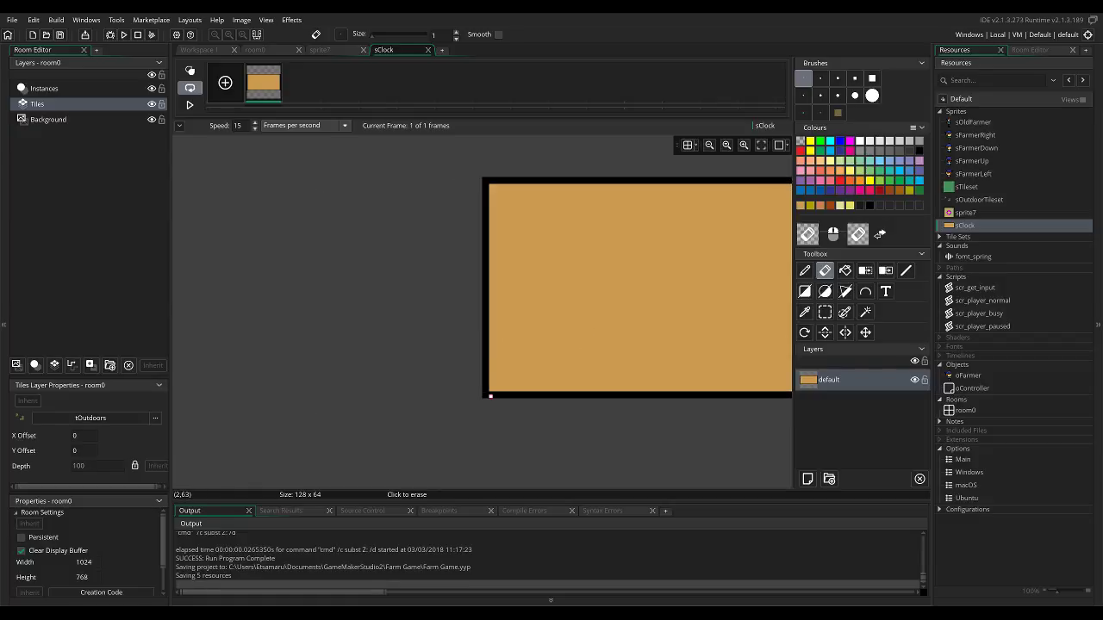
middle_click_drag(498, 219, 518, 255)
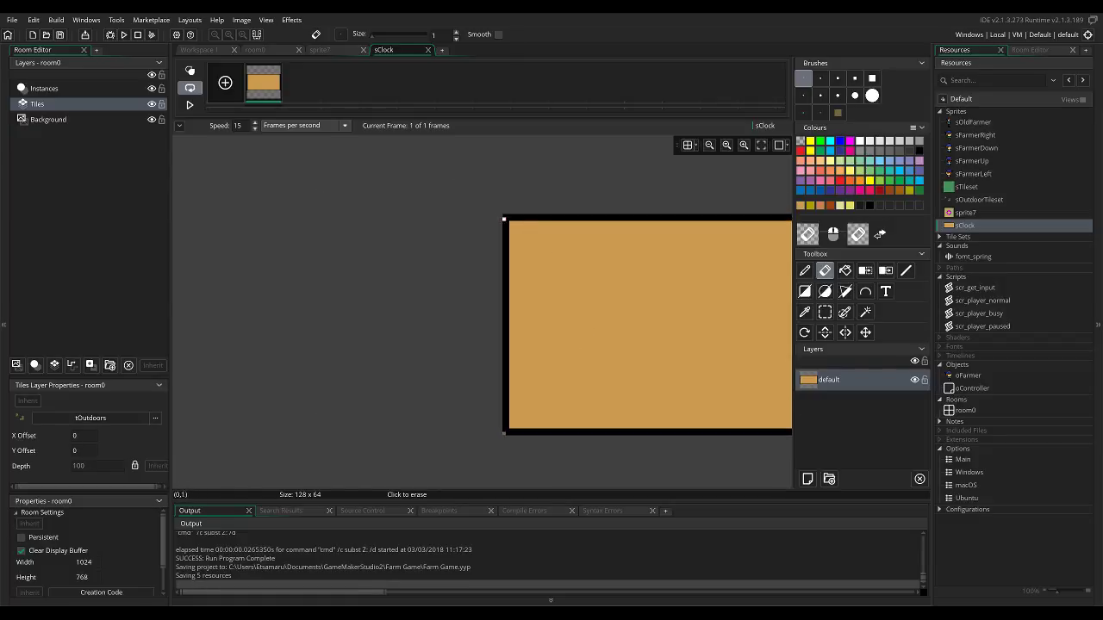
middle_click_drag(598, 300, 438, 287)
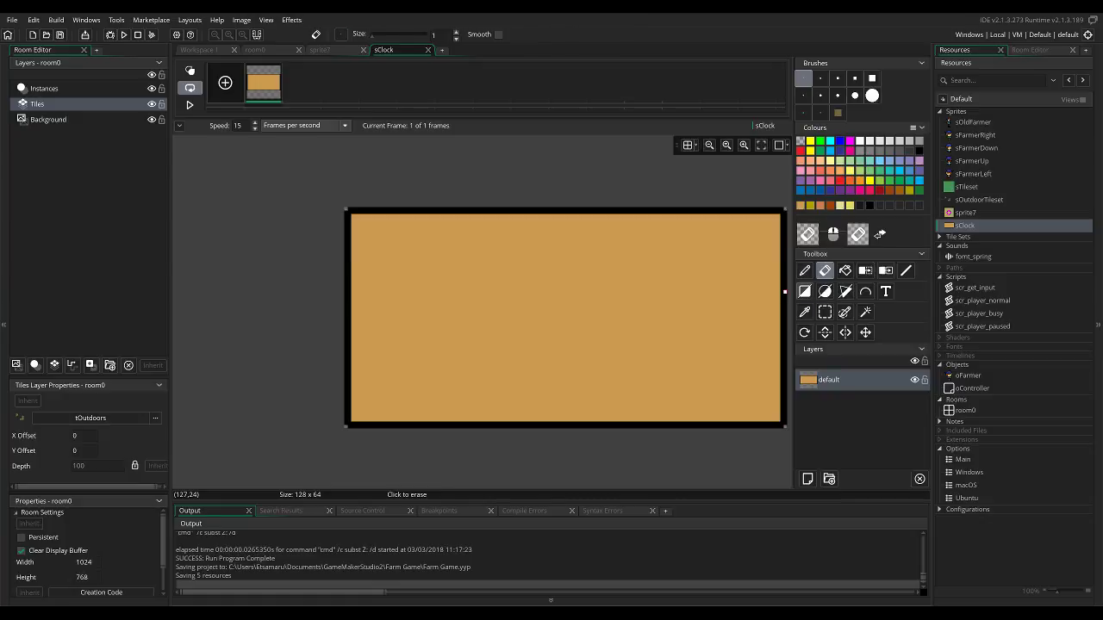
Try drawing a small black rectangle inside the clock panel, undo it, and return to the 1-pixel brush.
left_click(804, 291)
left_click(919, 151)
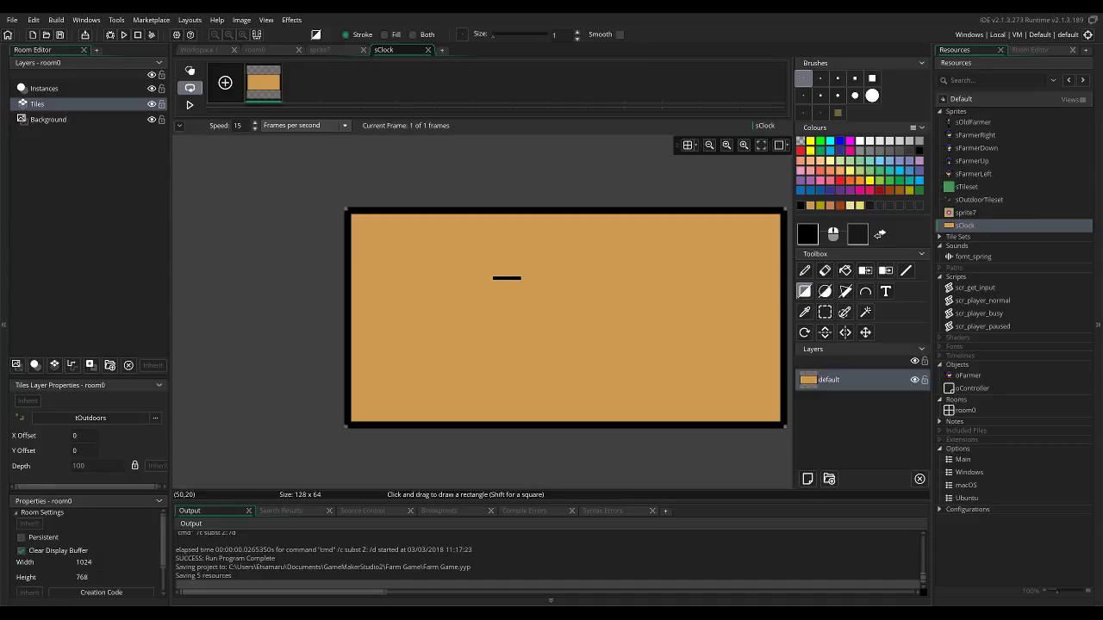
key("ctrl+z")
left_click(837, 112)
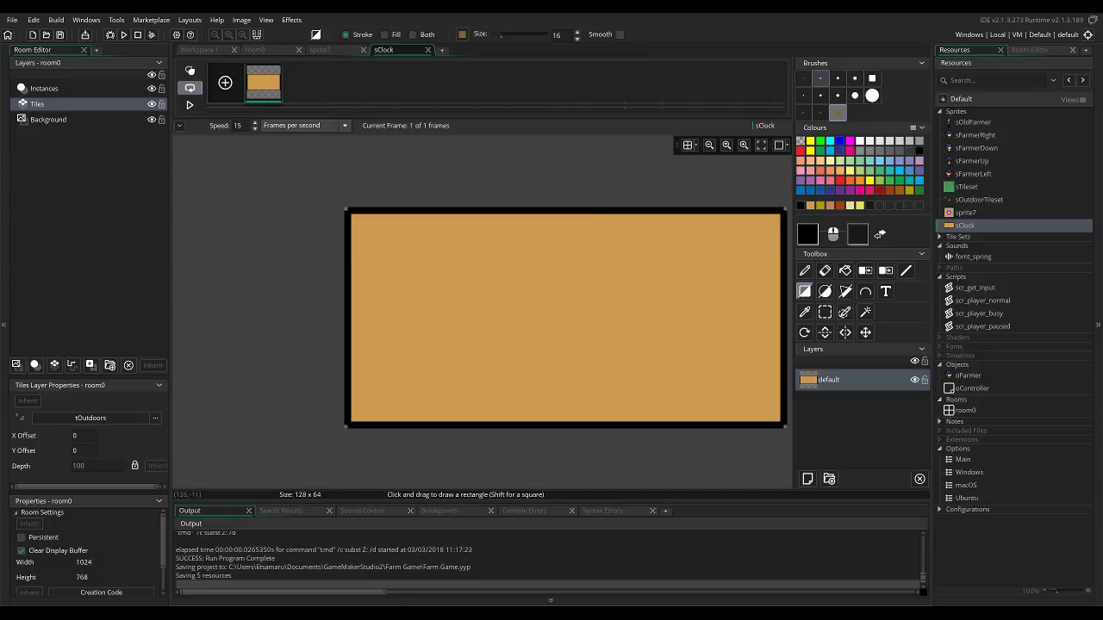
left_click(803, 78)
Open the sprite7 image and capture the whole 32 x 32 framed flower as a custom brush.
double_click(965, 212)
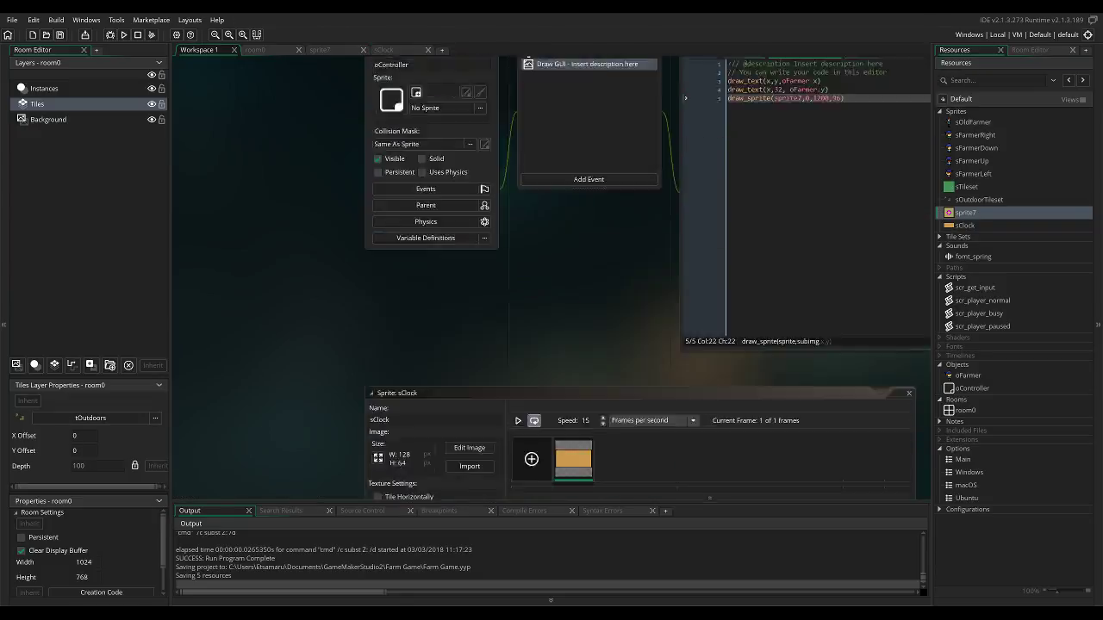
left_click(470, 173)
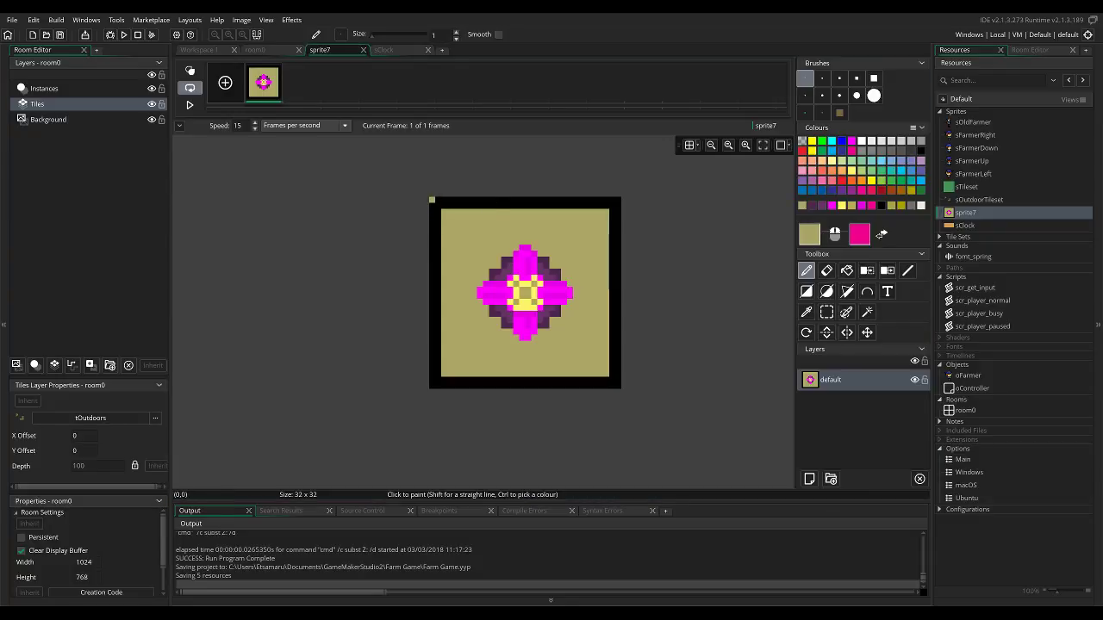
key("s")
left_click_drag(431, 200, 618, 385)
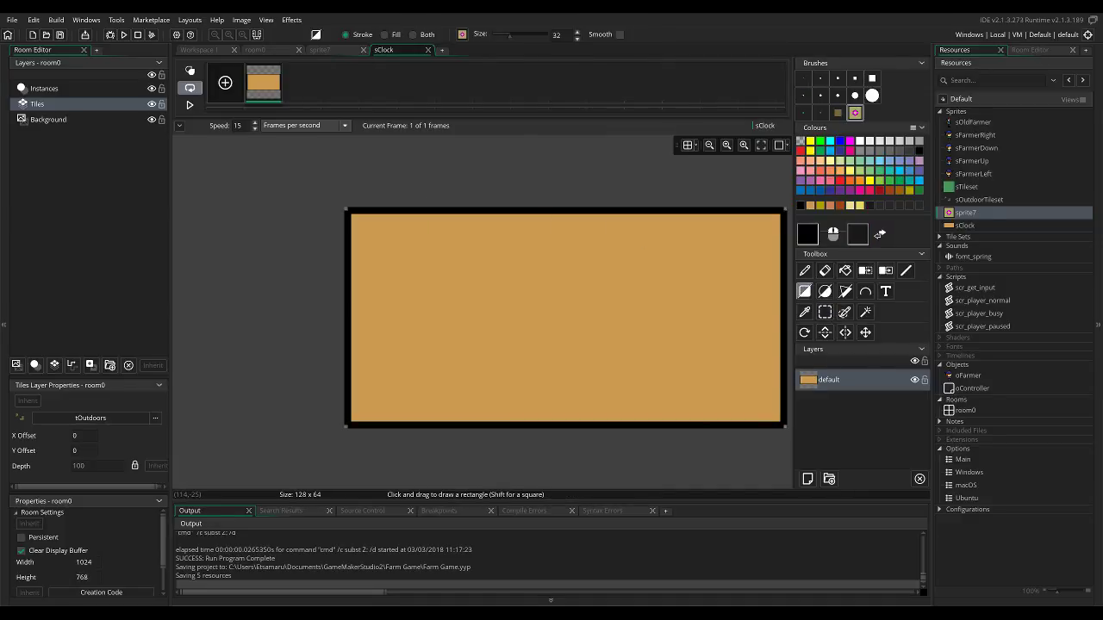
Return to the sClock image and stamp the flower brush once into the panel's lower-left corner with the pencil.
left_click(965, 225)
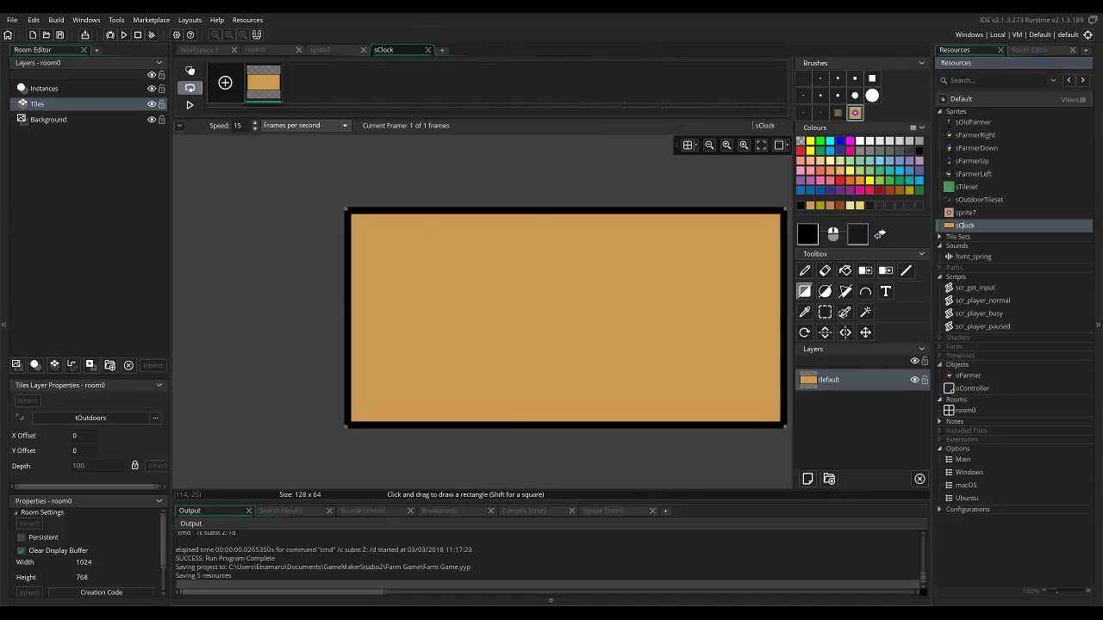
double_click(964, 225)
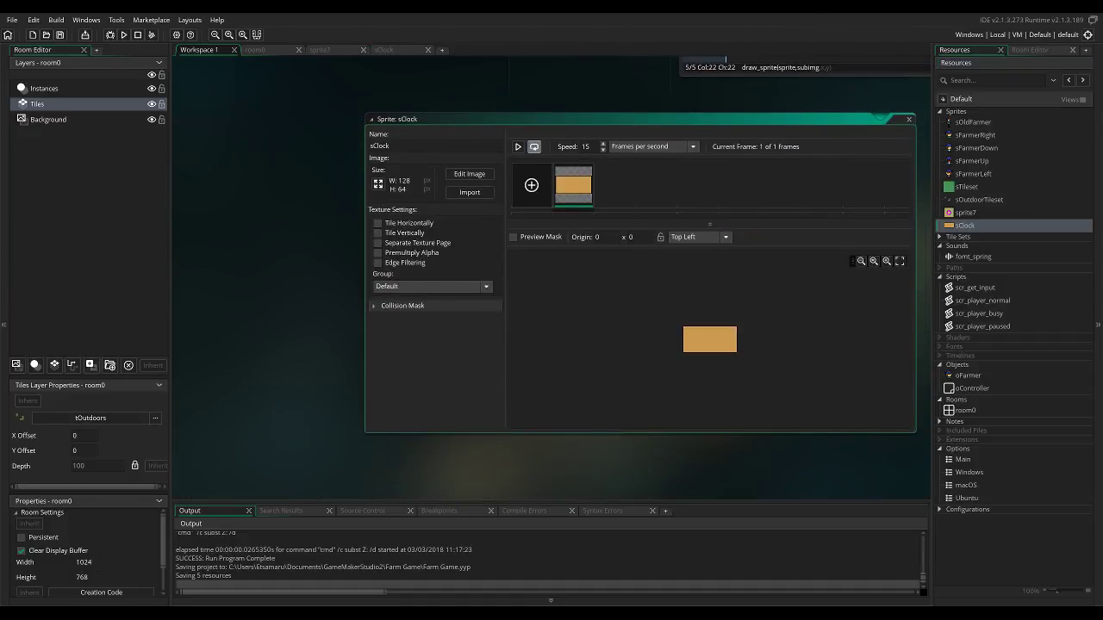
double_click(573, 185)
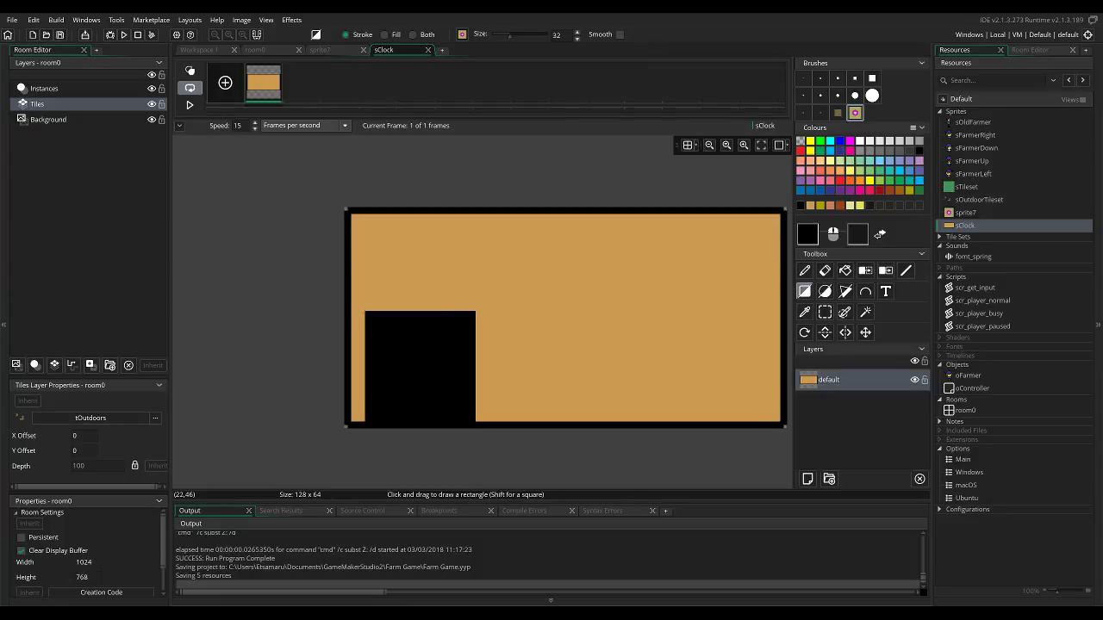
key("d")
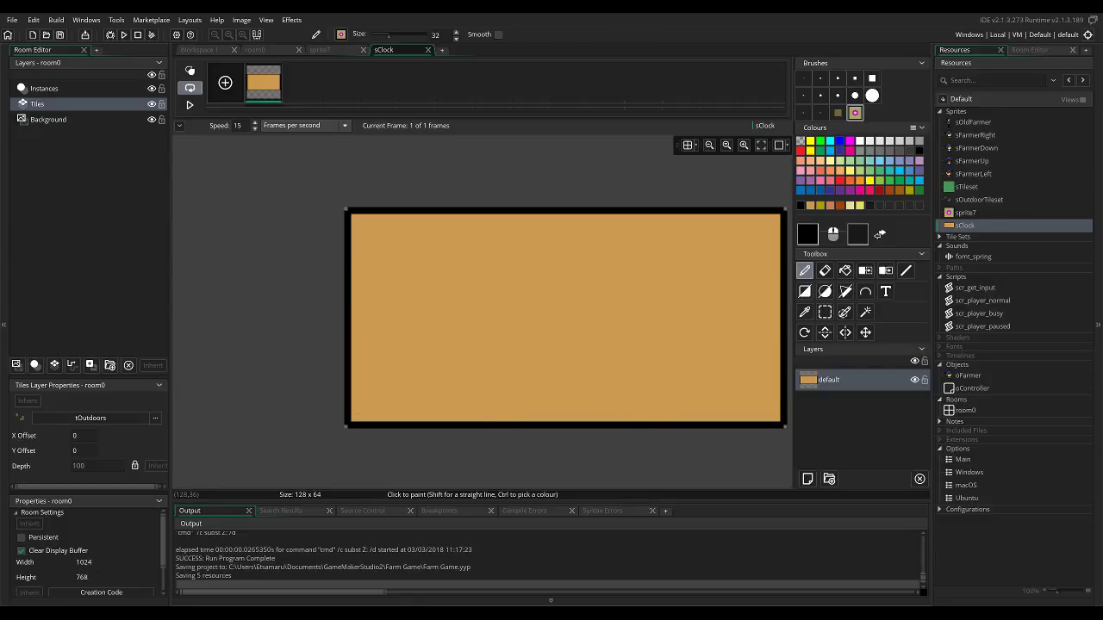
left_click(849, 206)
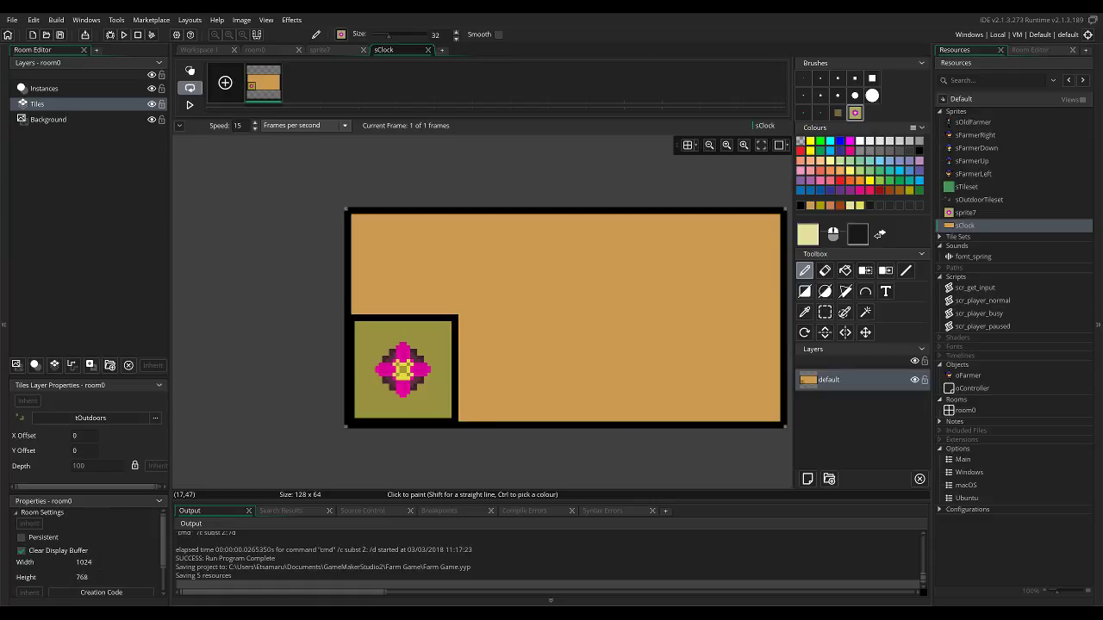
Add the text "6:00" in black Open Sans size 10 above the flower icon on the clock panel.
scroll(568, 308, "down", 3)
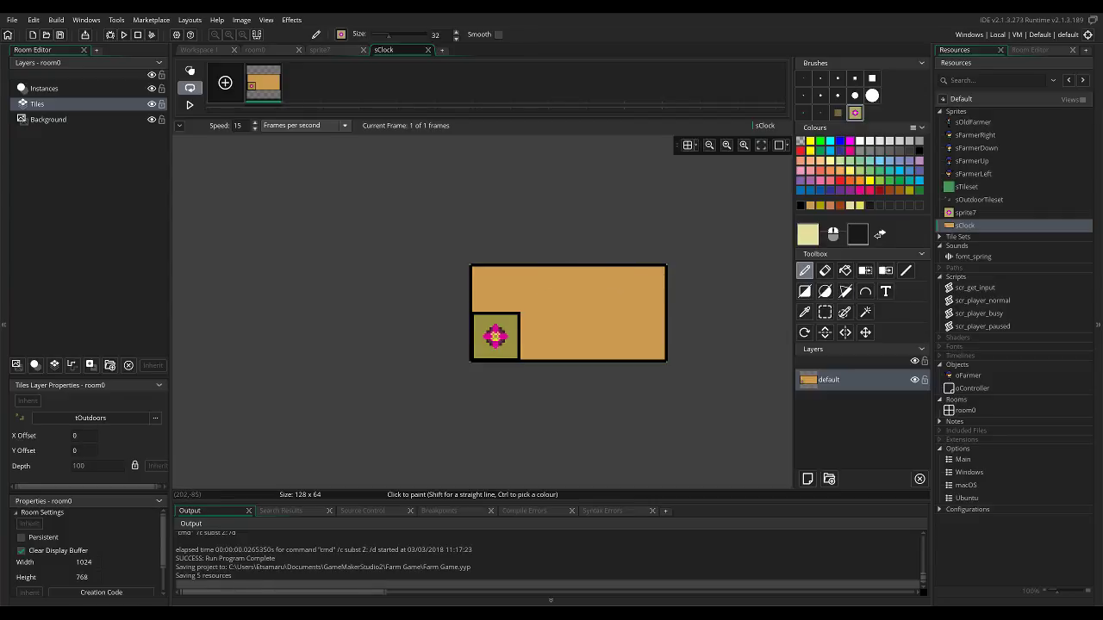
left_click(885, 291)
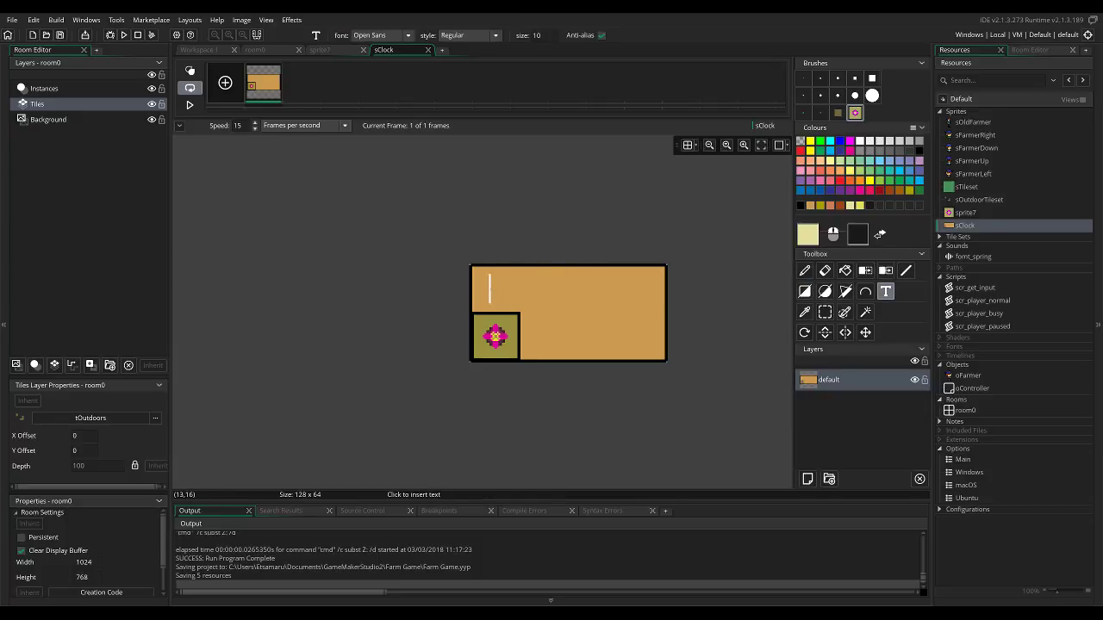
type("6:00")
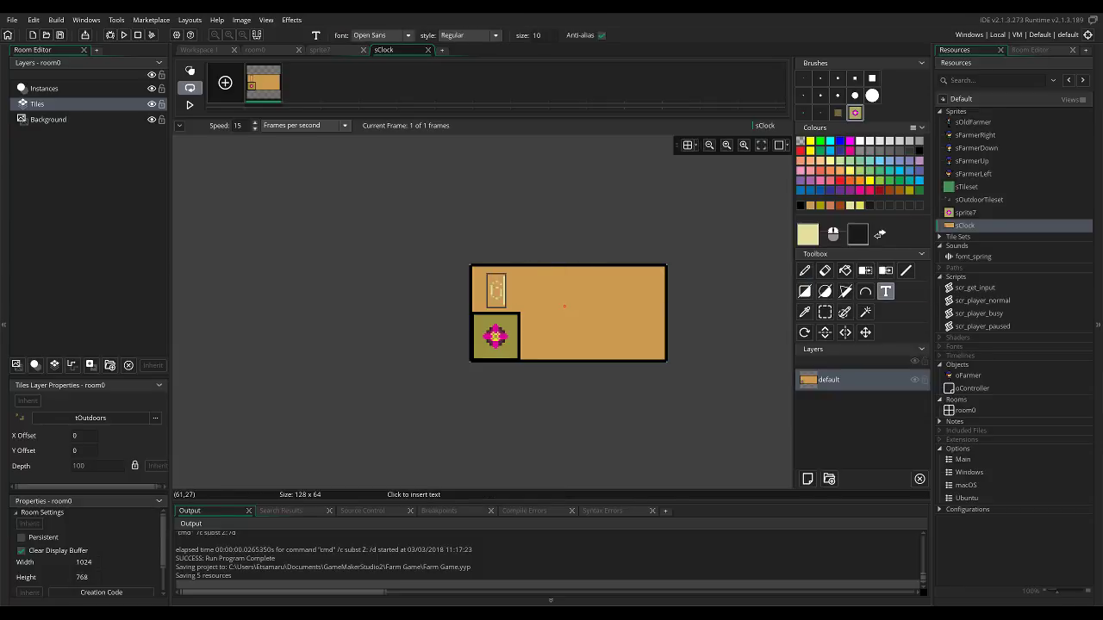
key("Left")
key("Left")
key("Left")
type("AM")
type(":")
key("BackSpace")
key("BackSpace")
key("BackSpace")
key("BackSpace")
key("Right")
key("Right")
key("Right")
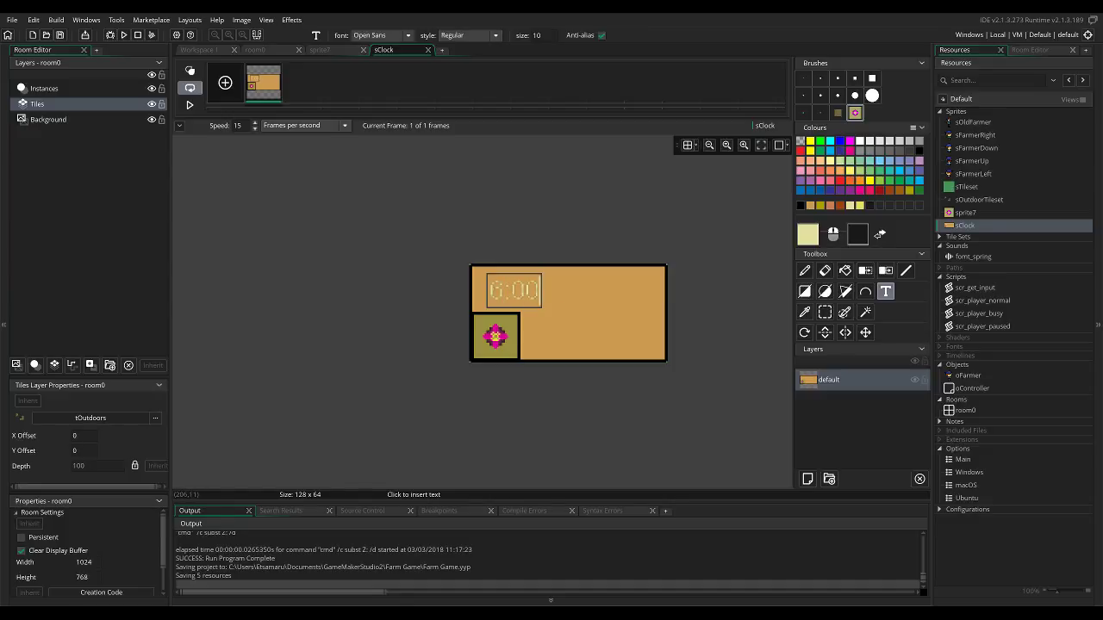
left_click(800, 206)
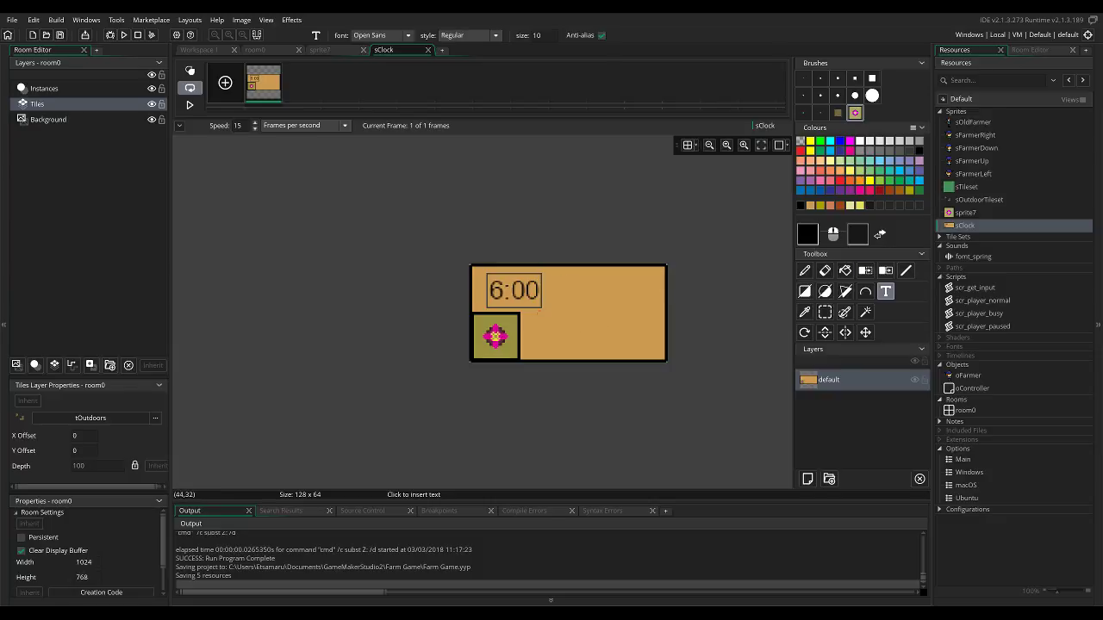
Add the black text "Spring 1" to the right of the flower icon.
left_click(548, 334)
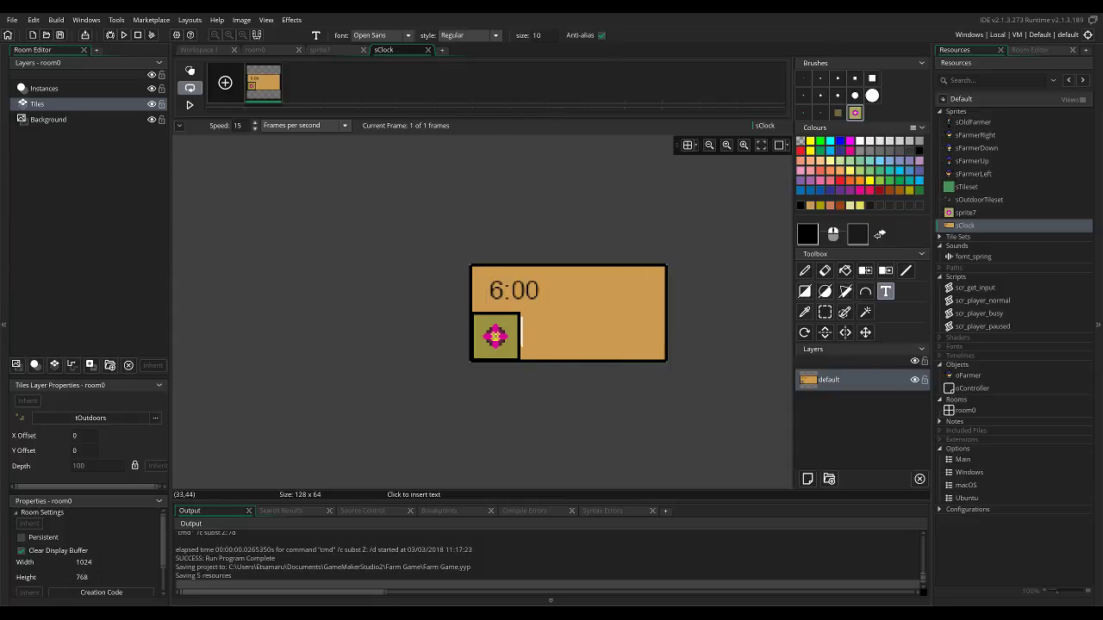
left_click(525, 334)
type("S")
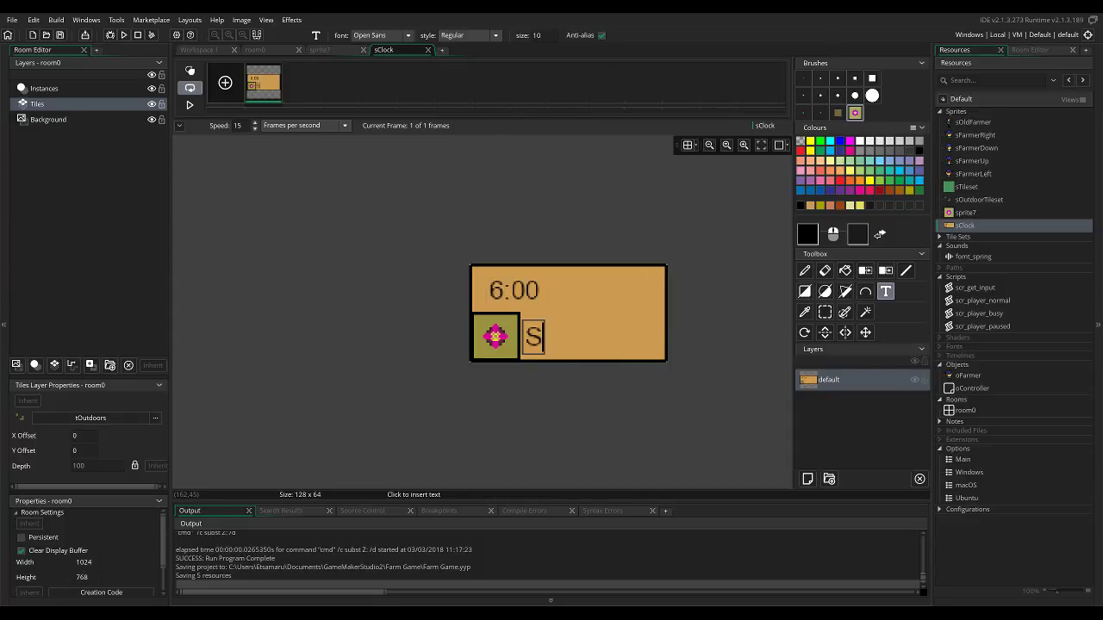
type("pring")
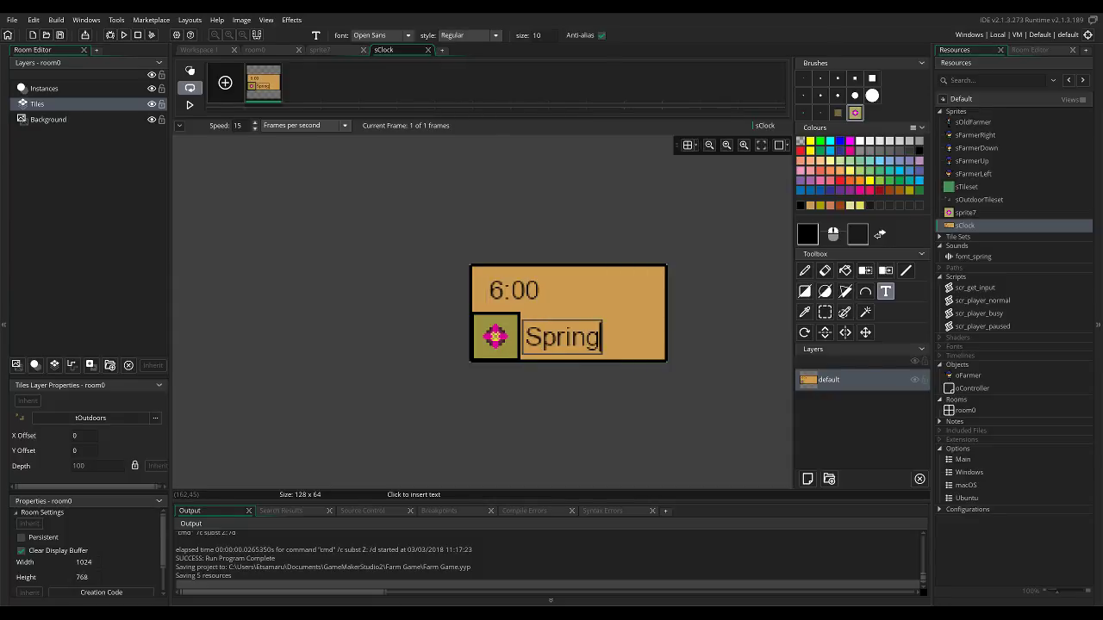
type(" 1")
left_click(572, 303)
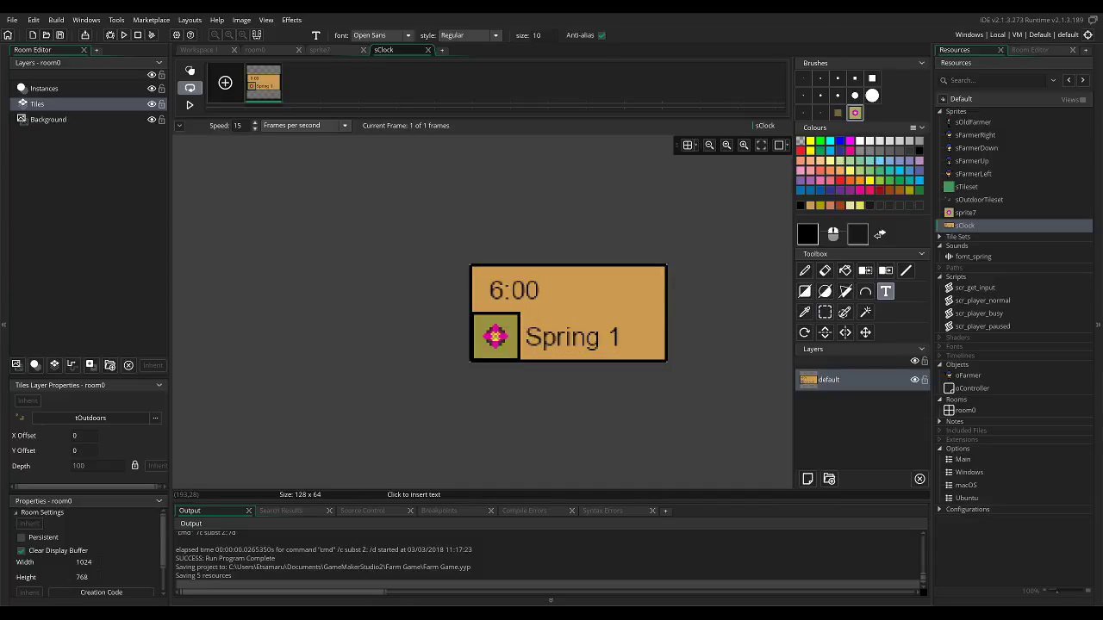
Try shifting the drawing slightly with the pan tool, and undo the shift.
left_click(865, 333)
left_click_drag(567, 324, 577, 329)
key("ctrl+z")
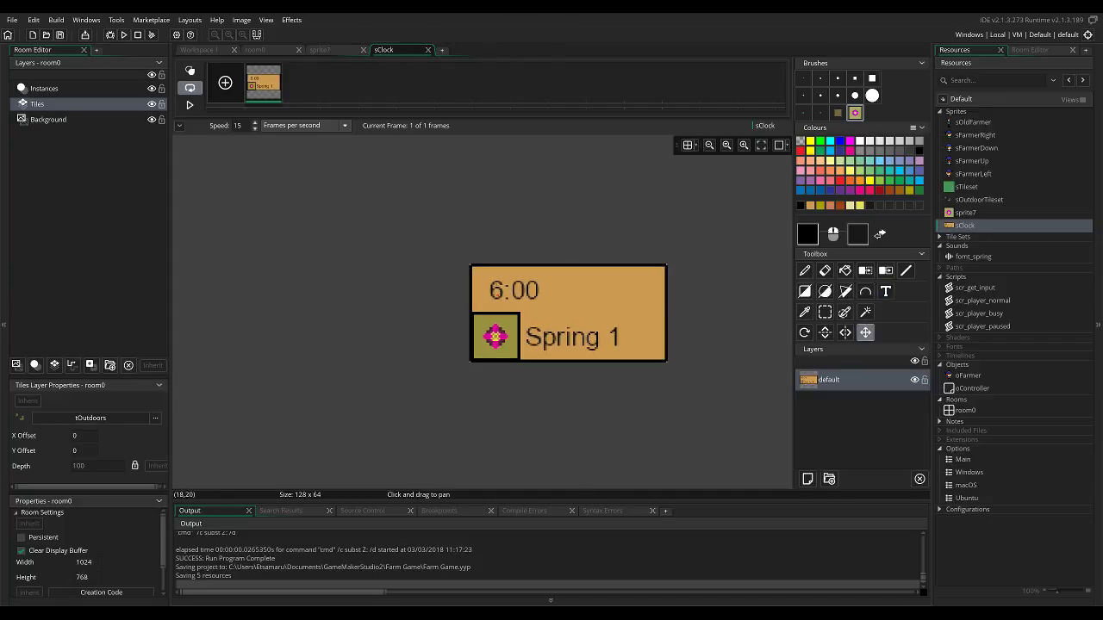
Move the "Spring 1" text up beside "6:00" and fill the transparent gap it leaves with the panel's orange-tan.
key("s")
mouse_move(488, 275)
left_mouse_down()
mouse_move(532, 296)
mouse_move(608, 295)
mouse_move(544, 299)
mouse_move(527, 286)
mouse_move(647, 287)
mouse_move(535, 286)
mouse_move(614, 355)
mouse_move(636, 353)
mouse_move(643, 284)
mouse_move(637, 293)
left_mouse_up()
left_click(575, 311)
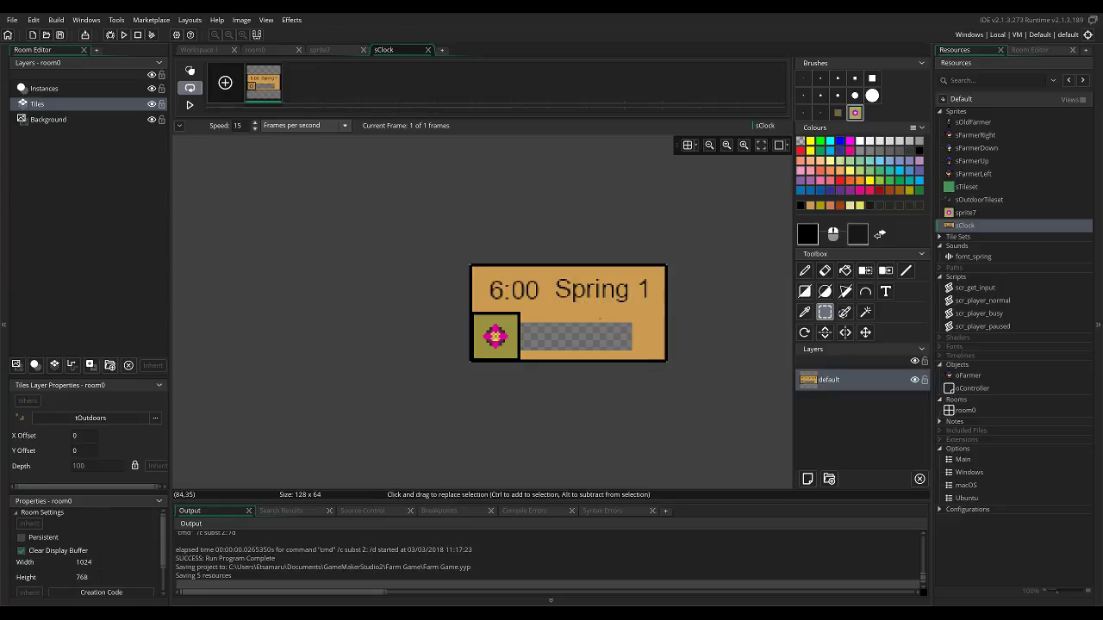
key("f")
left_click(596, 316, "ctrl")
left_click(605, 344)
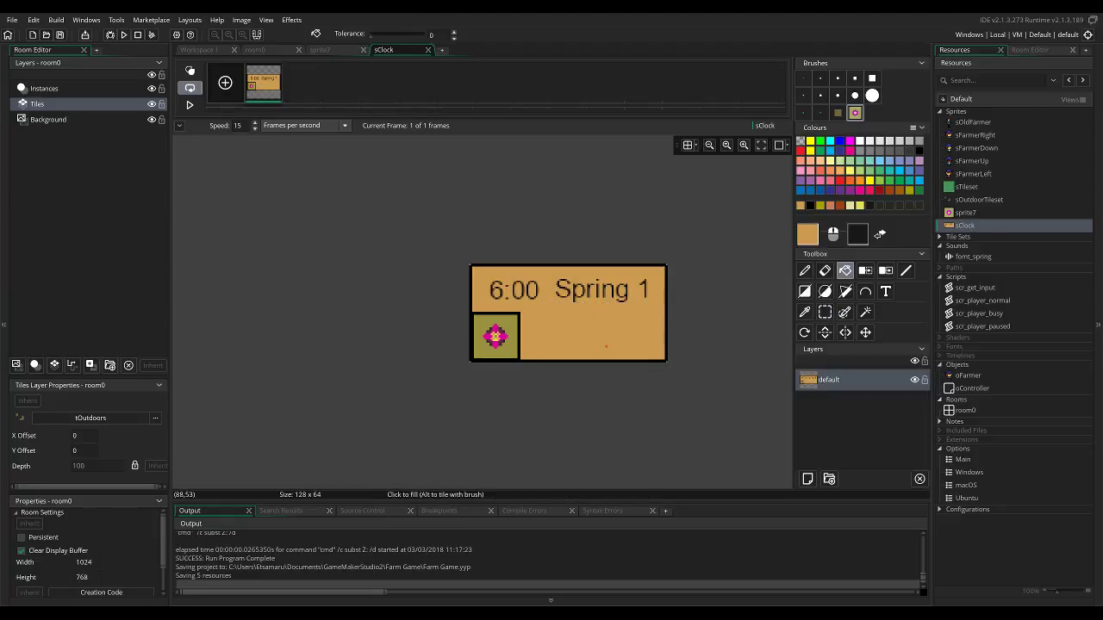
Add the black text "2000G" to the right of the flower icon, below "Spring 1".
left_click(919, 151)
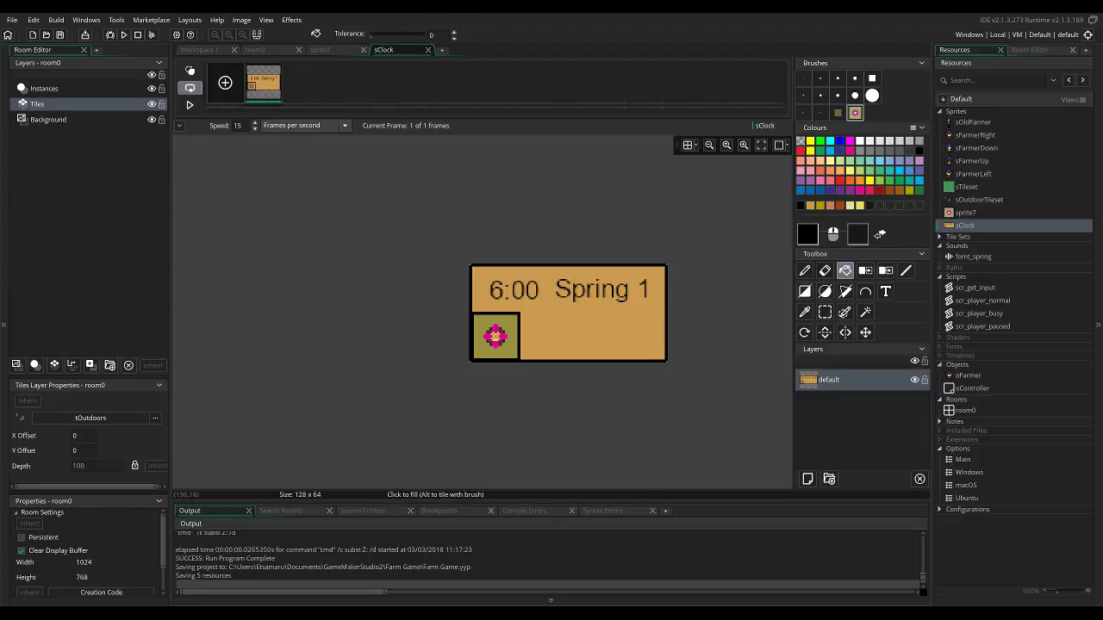
left_click(885, 291)
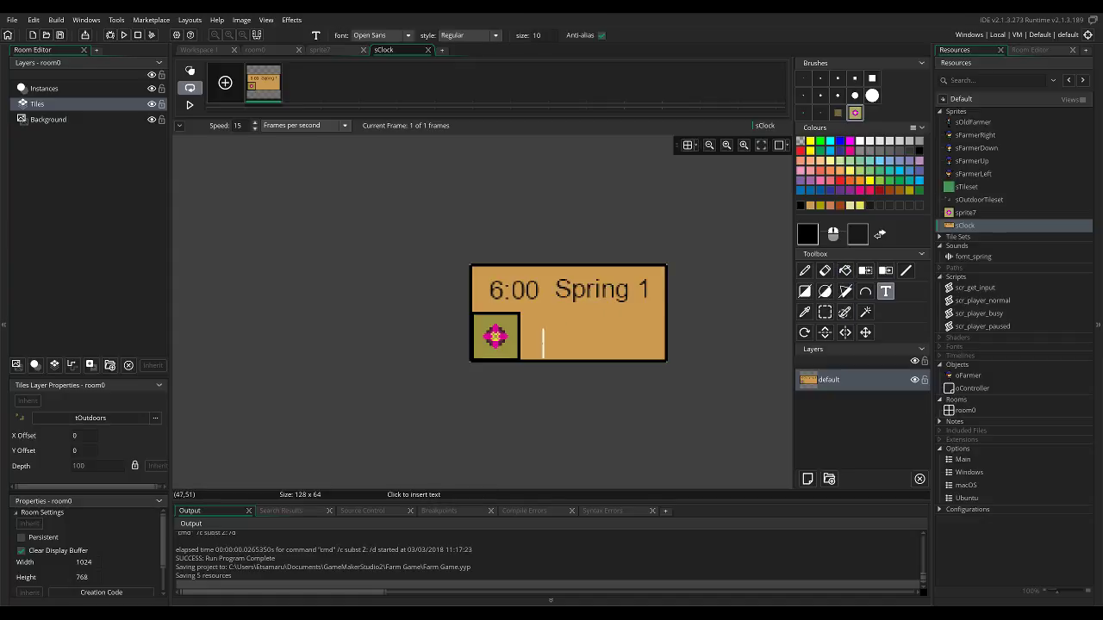
left_click(532, 342)
type("240")
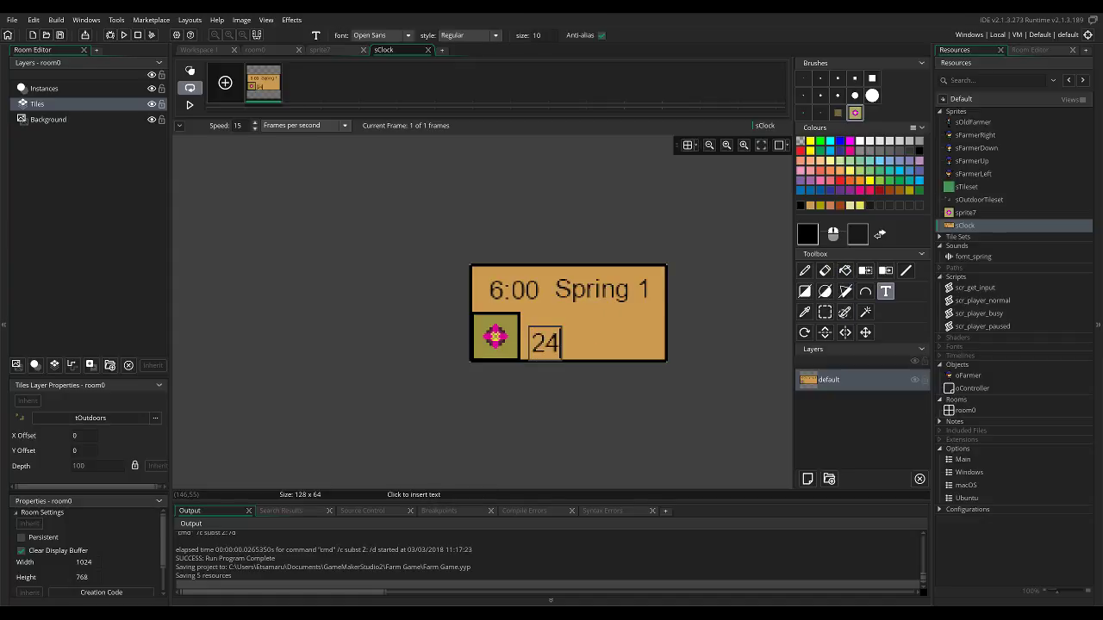
key("BackSpace")
key("BackSpace")
type("000G")
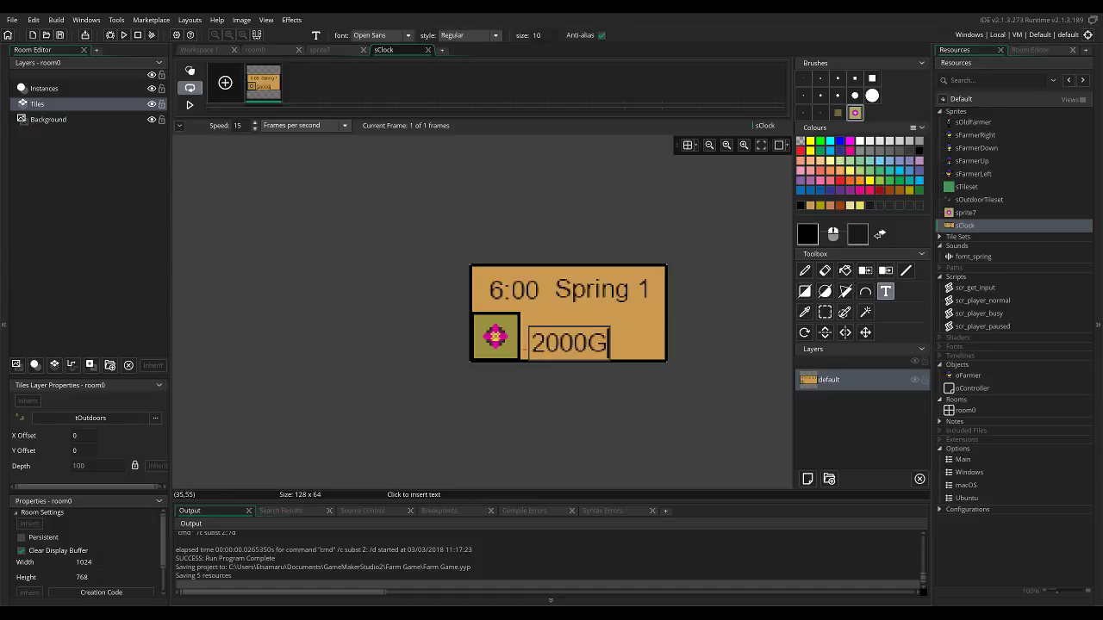
left_click(618, 331)
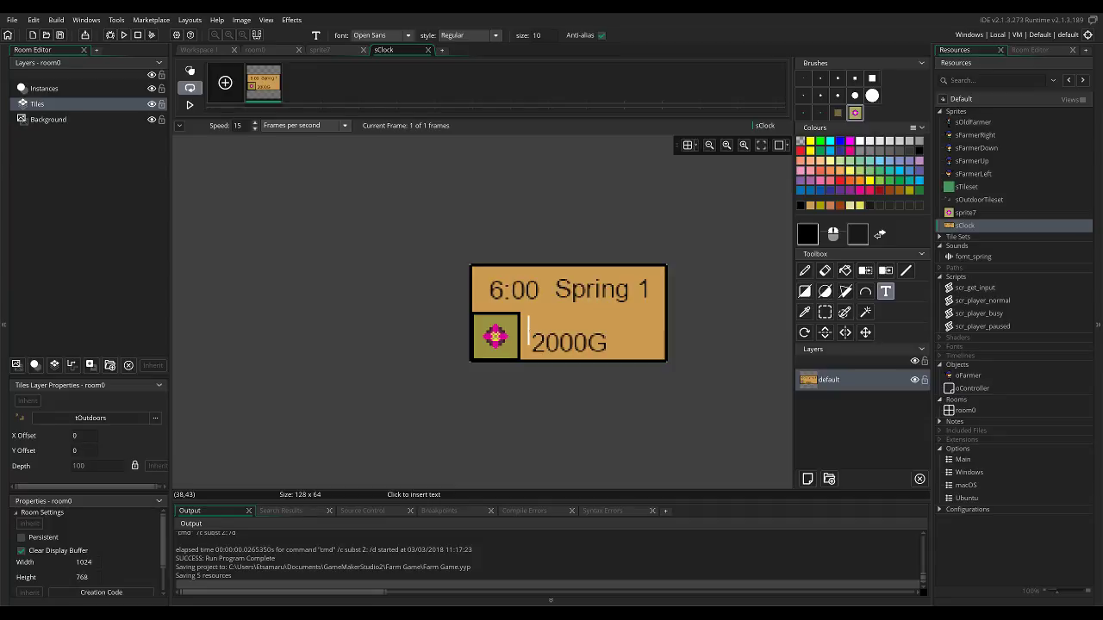
Shift the "2000G" text slightly up and to the right, and fill the transparent gap with the panel's orange-tan.
key("s")
left_click_drag(527, 326, 625, 339)
left_click(588, 306)
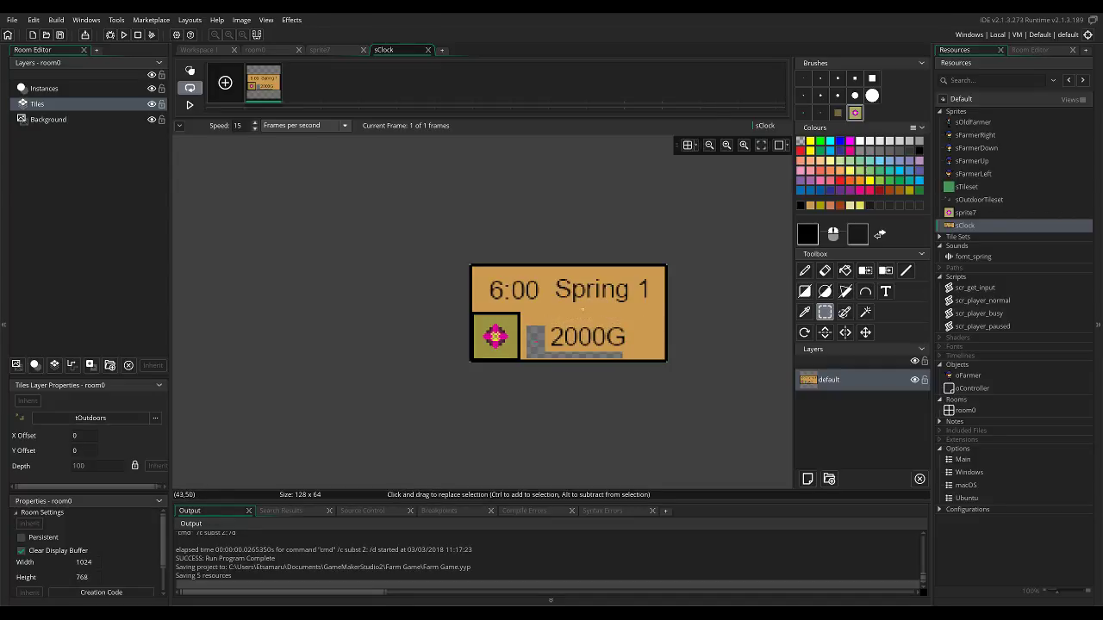
key("f")
left_click(541, 320, "ctrl")
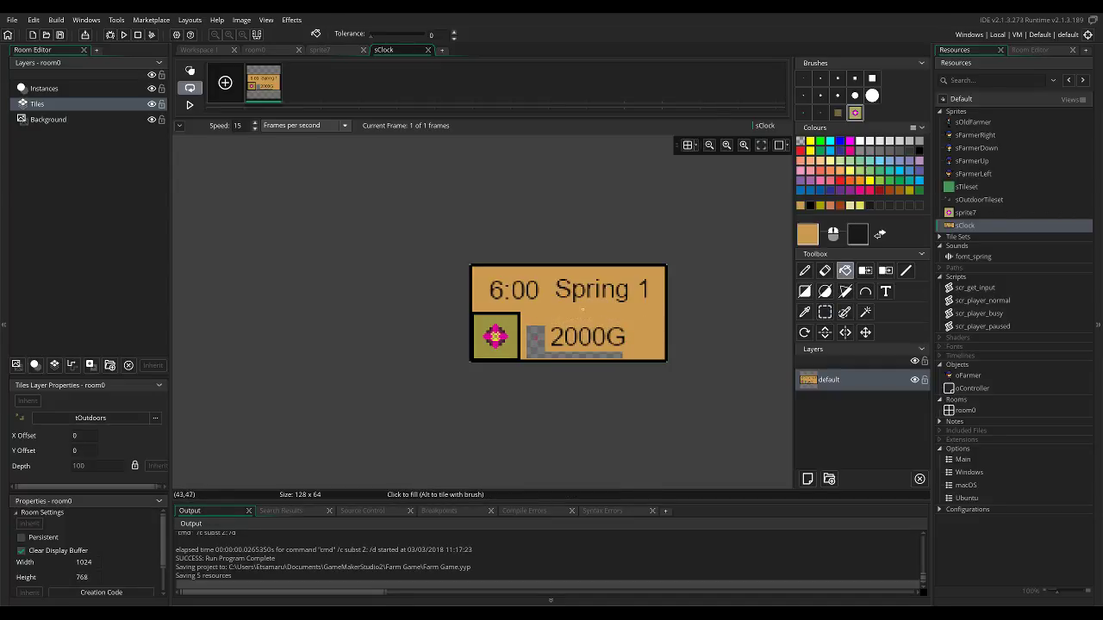
left_click(536, 337)
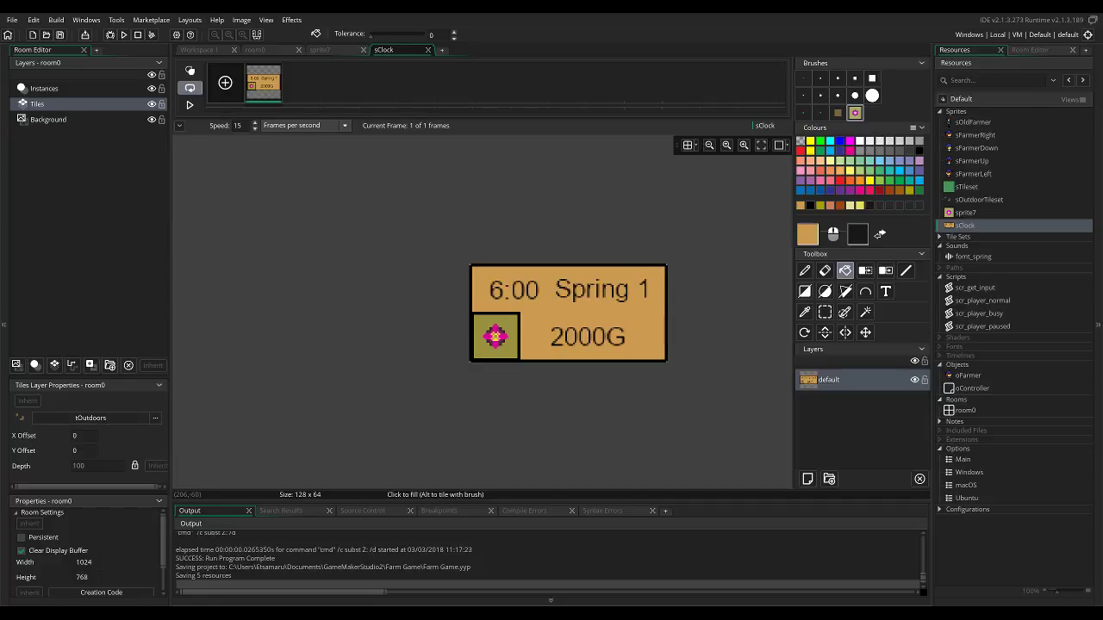
Replace sprite7 with sClock in the draw_sprite call of oController's Draw GUI event, and run the game.
left_click(966, 213)
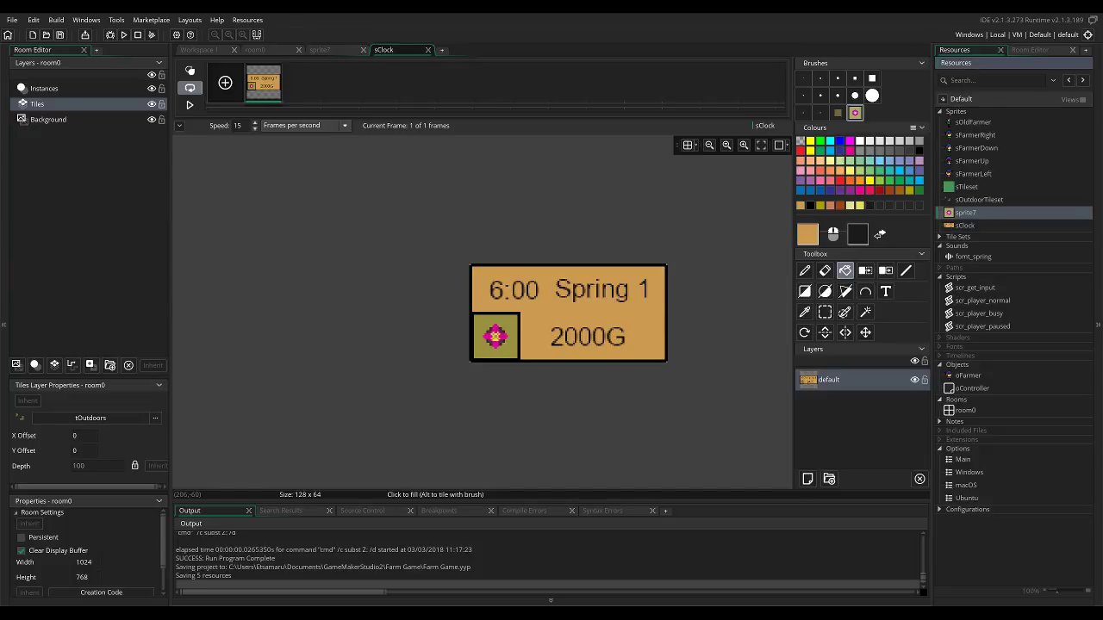
double_click(971, 388)
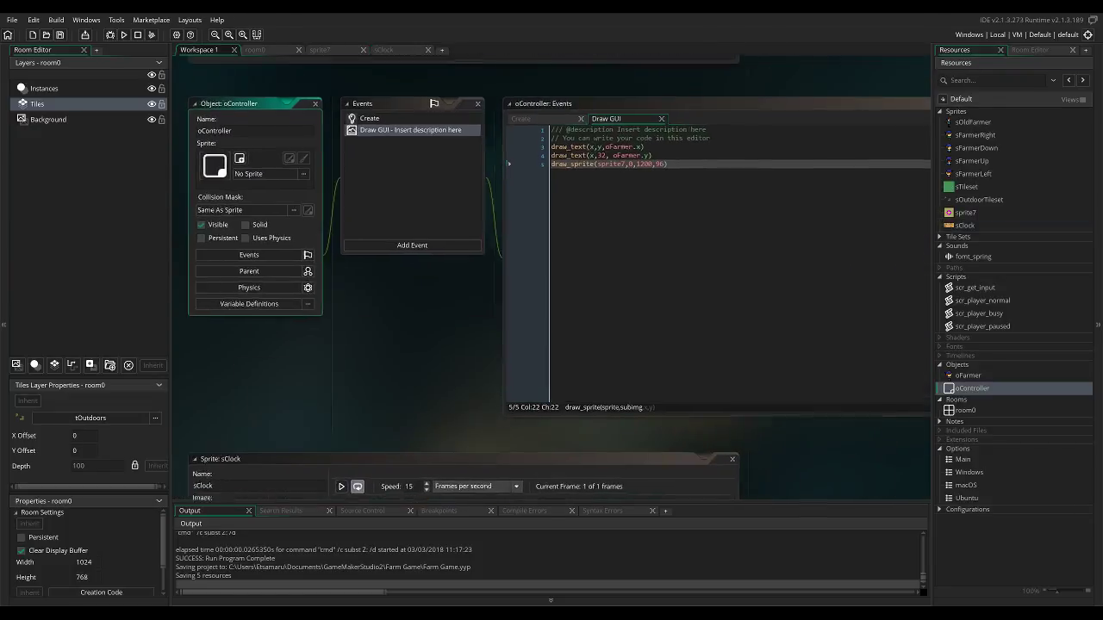
left_click(616, 179)
key("BackSpace")
key("BackSpace")
key("BackSpace")
key("BackSpace")
key("BackSpace")
key("BackSpace")
type("Clock")
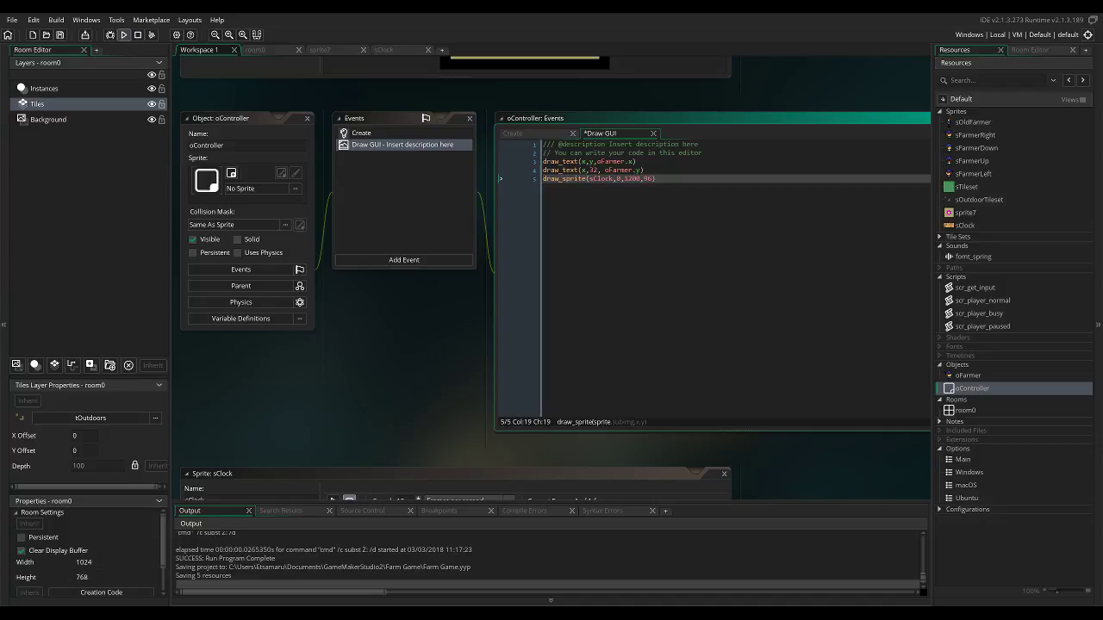
left_click(125, 34)
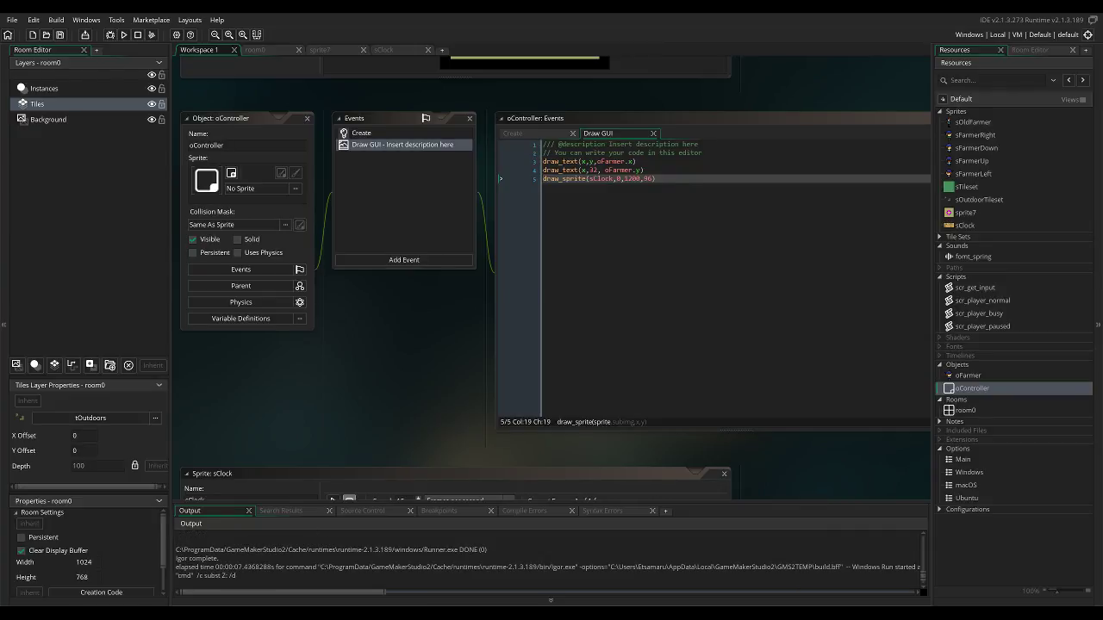
Convert the clock's draw call to draw_sprite_ext and set its position to x 1000, y 64.
left_click(586, 179)
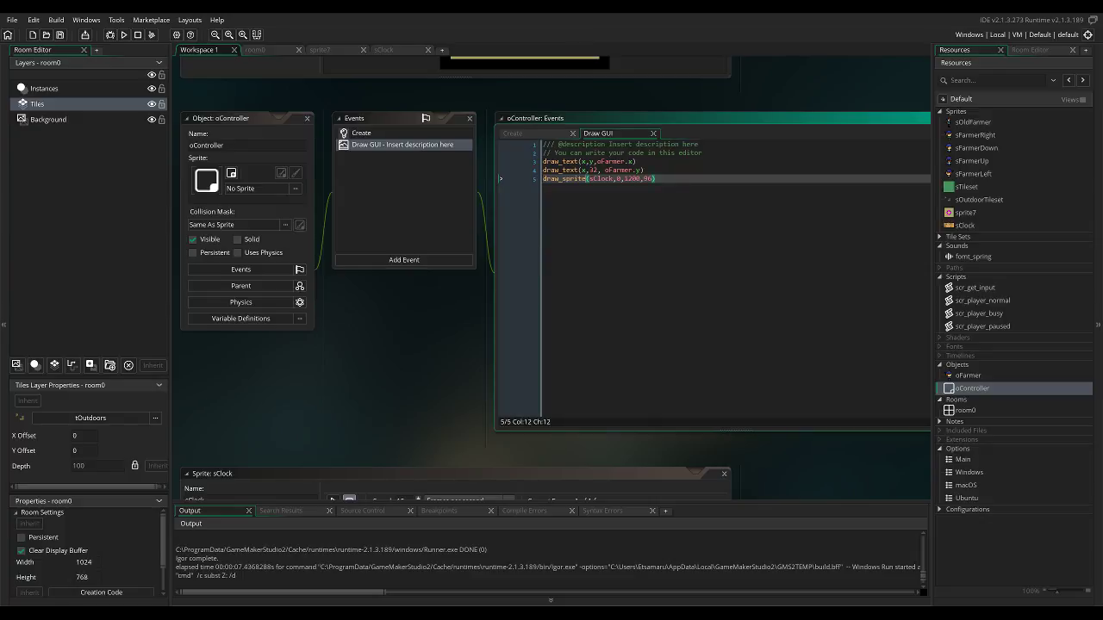
type("_ext")
key("Right")
key("Right")
key("Right")
key("Right")
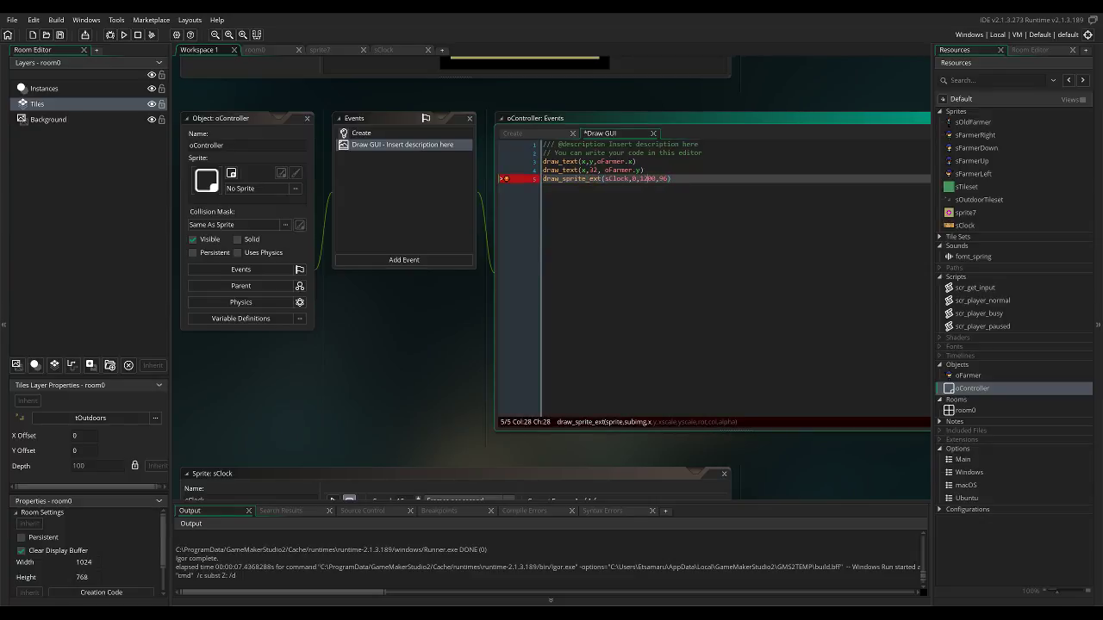
key("BackSpace")
type("0")
key("BackSpace")
type("0")
key("Right")
key("Right")
key("Right")
key("BackSpace")
key("BackSpace")
type("64,2,2,0,c_black,1")
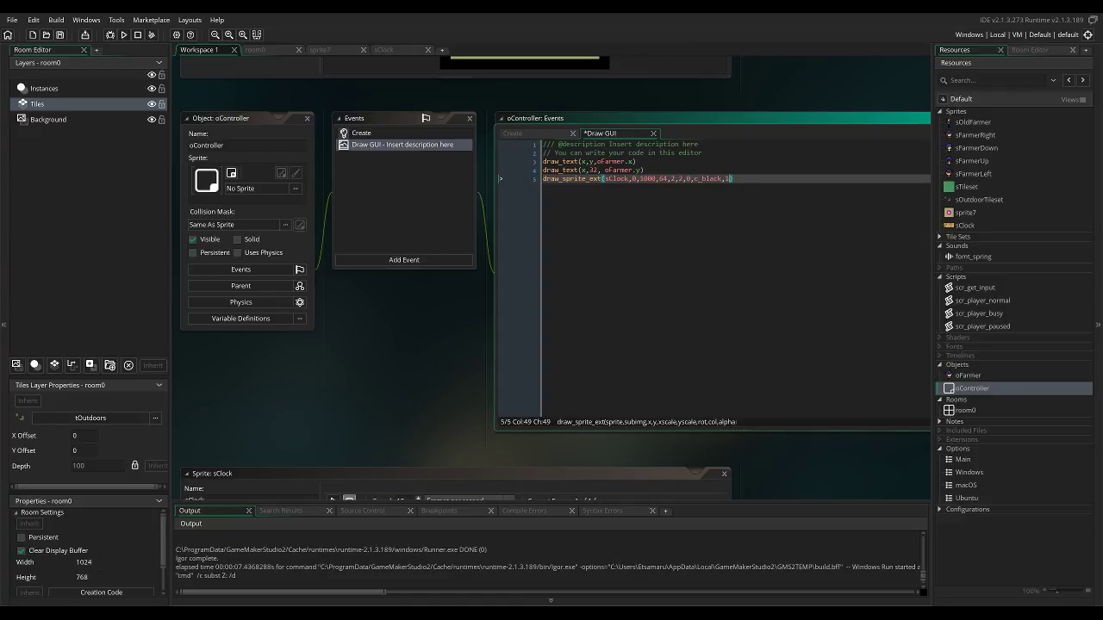
Run the game to check how the scaled clock panel is drawn, and close it.
mouse_move(388, 302)
middle_mouse_down()
mouse_move(451, 359)
mouse_move(247, 353)
mouse_move(387, 499)
mouse_move(664, 411)
mouse_move(435, 280)
mouse_move(327, 332)
middle_mouse_up()
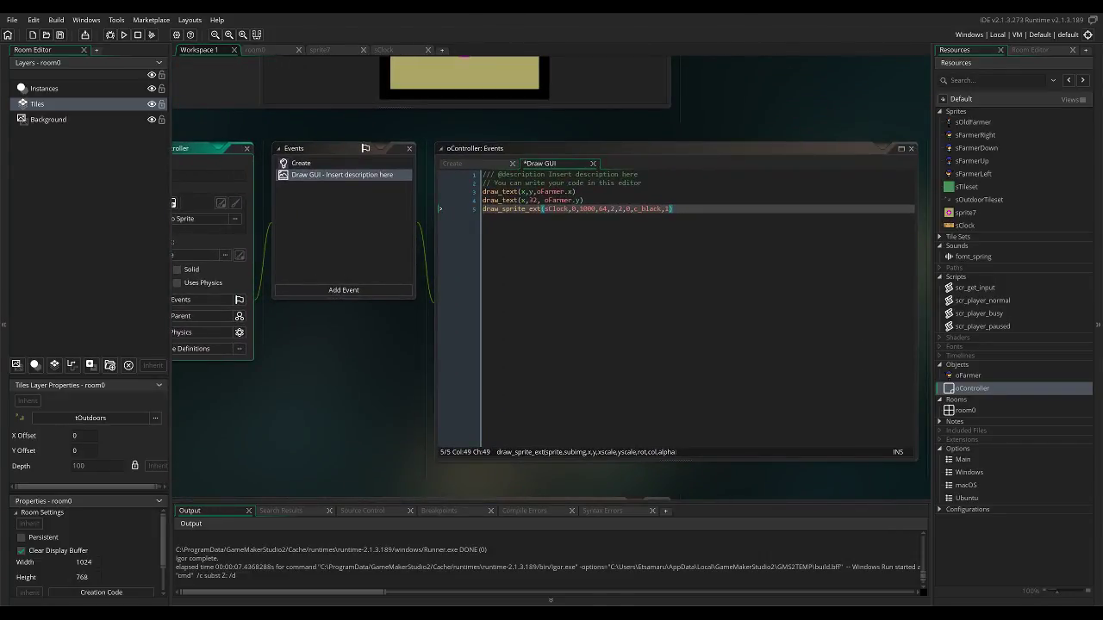
middle_click_drag(344, 288, 479, 238)
middle_click_drag(640, 233, 467, 279)
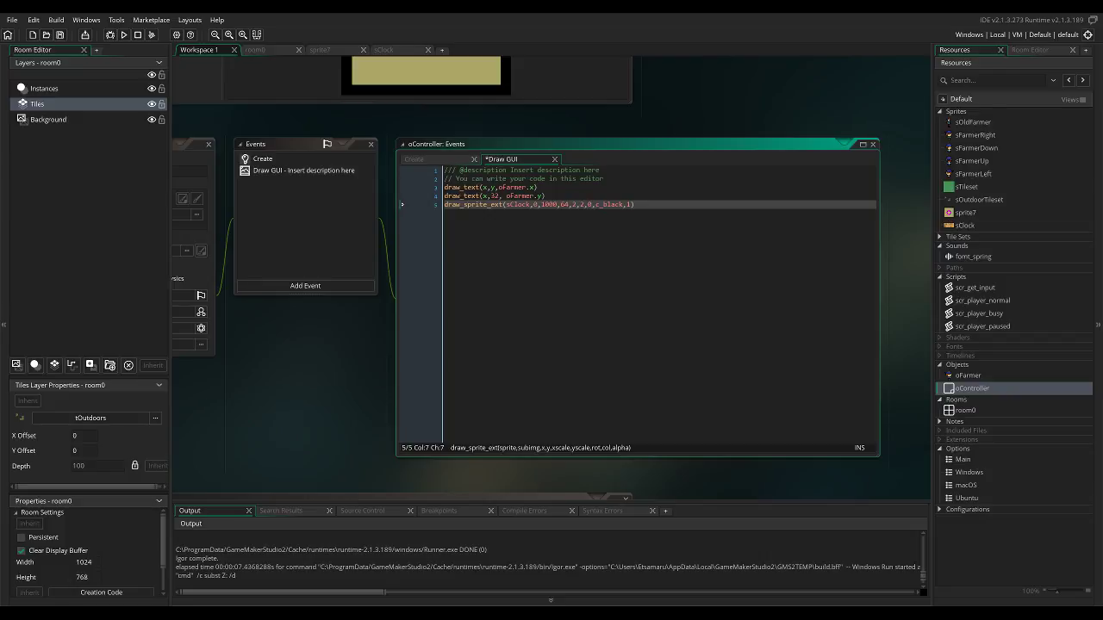
key("F5")
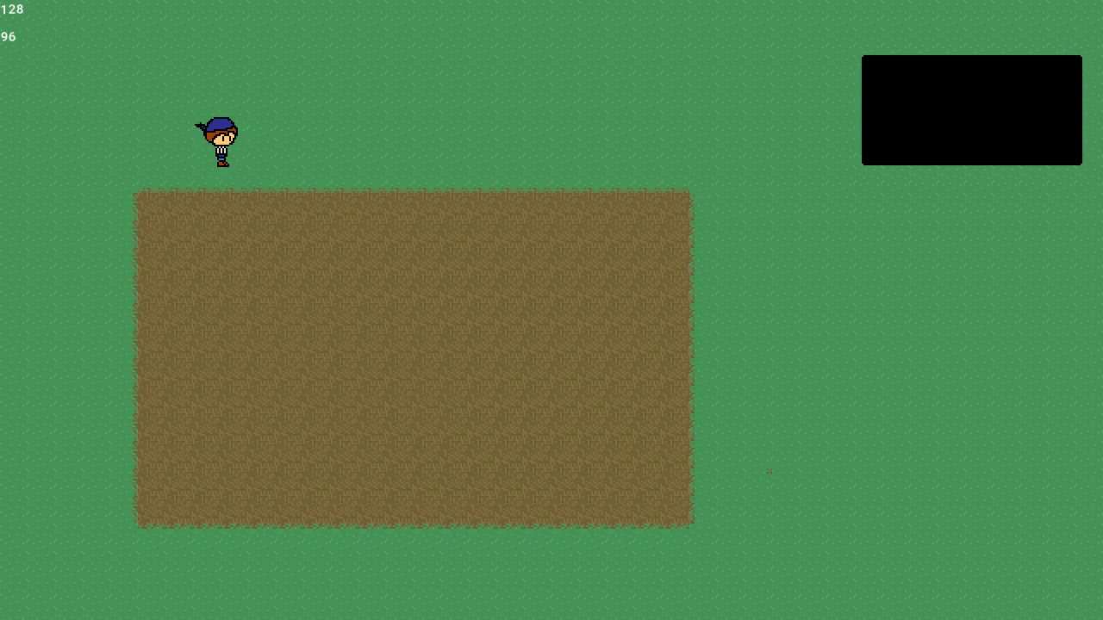
key("alt+F4")
Change the colour argument of the clock's draw_sprite_ext call to c_white.
key("BackSpace")
key("BackSpace")
key("BackSpace")
key("BackSpace")
key("BackSpace")
type("white")
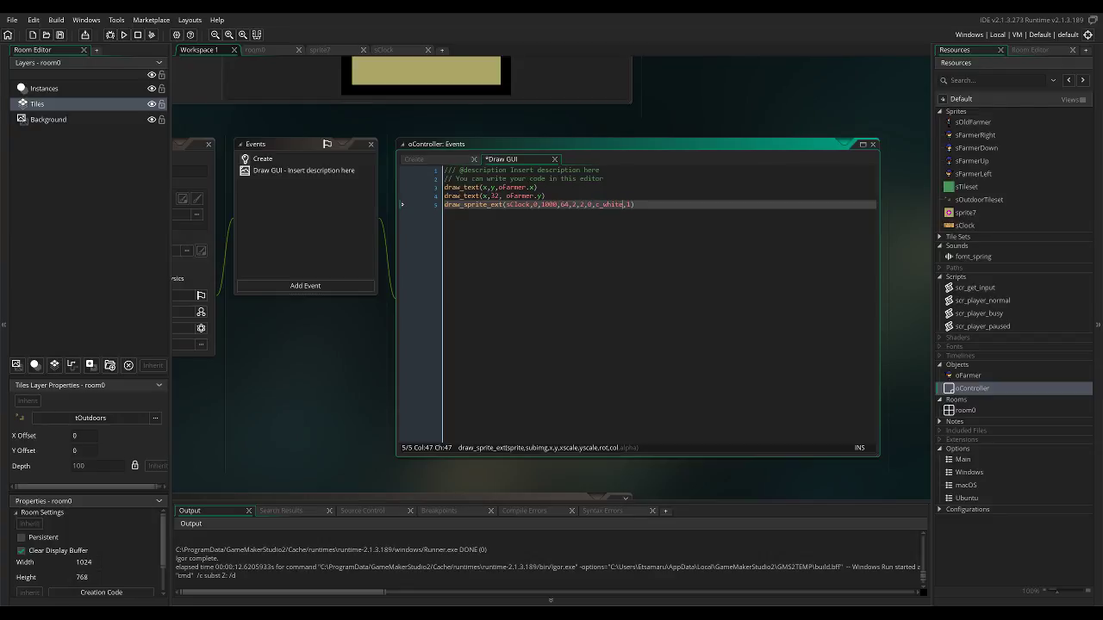
Run the game and walk the farmer around the field to check the clock panel while the view moves.
left_click(124, 34)
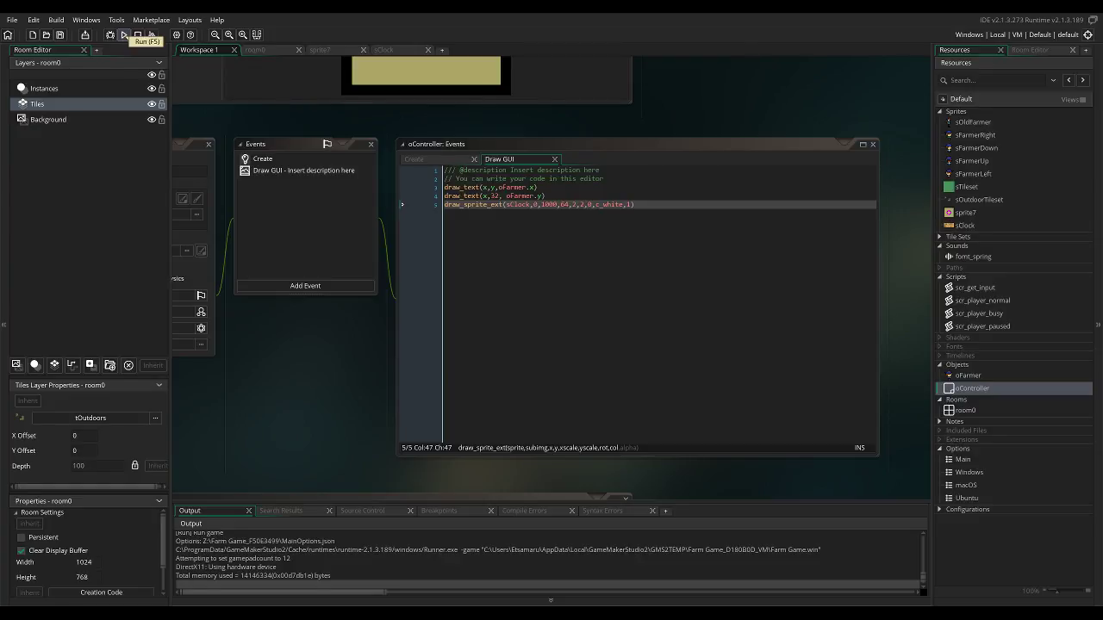
key("Left")
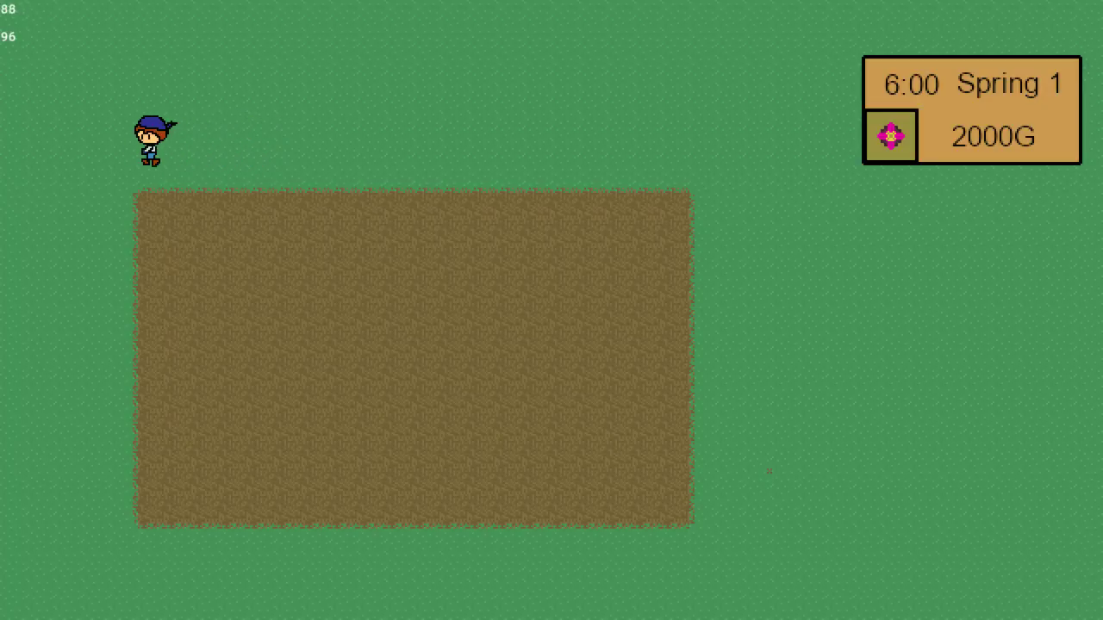
key("Down")
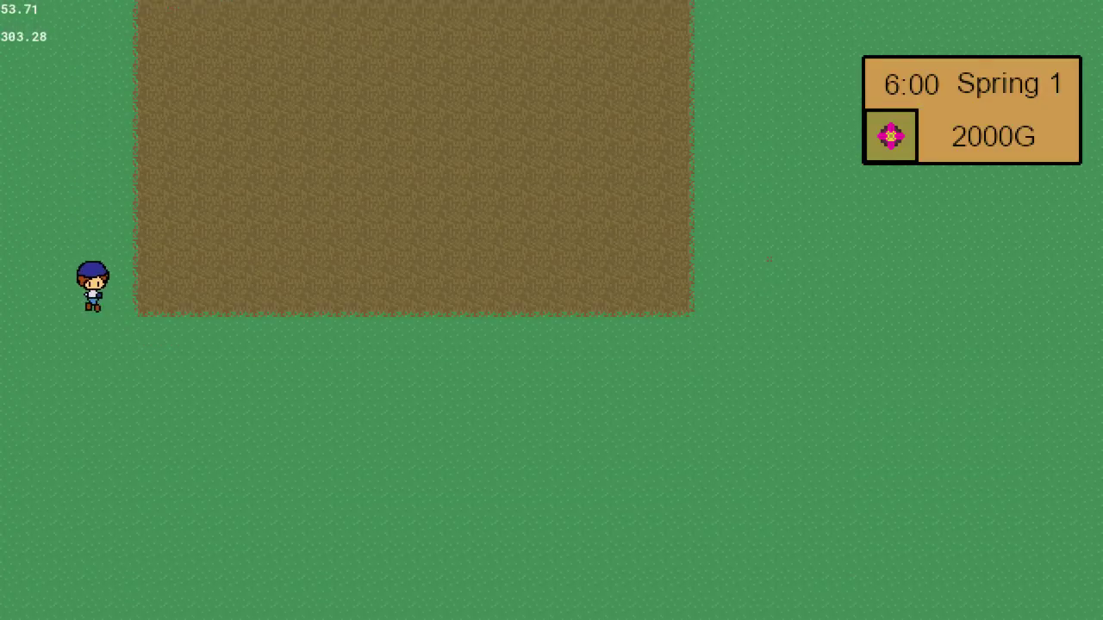
key("Right")
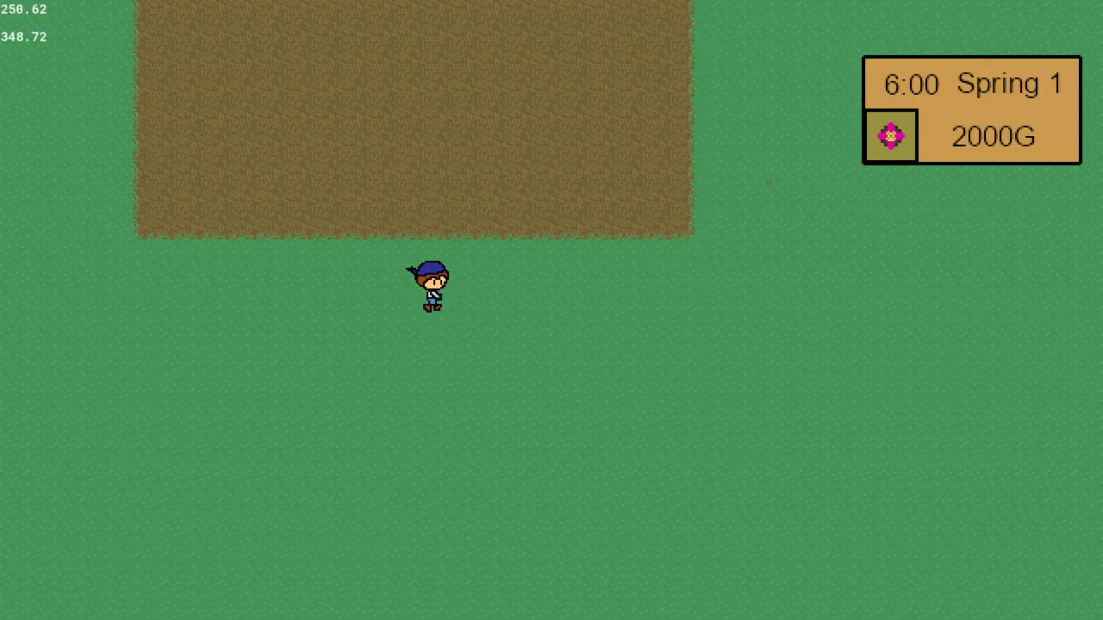
key("Right")
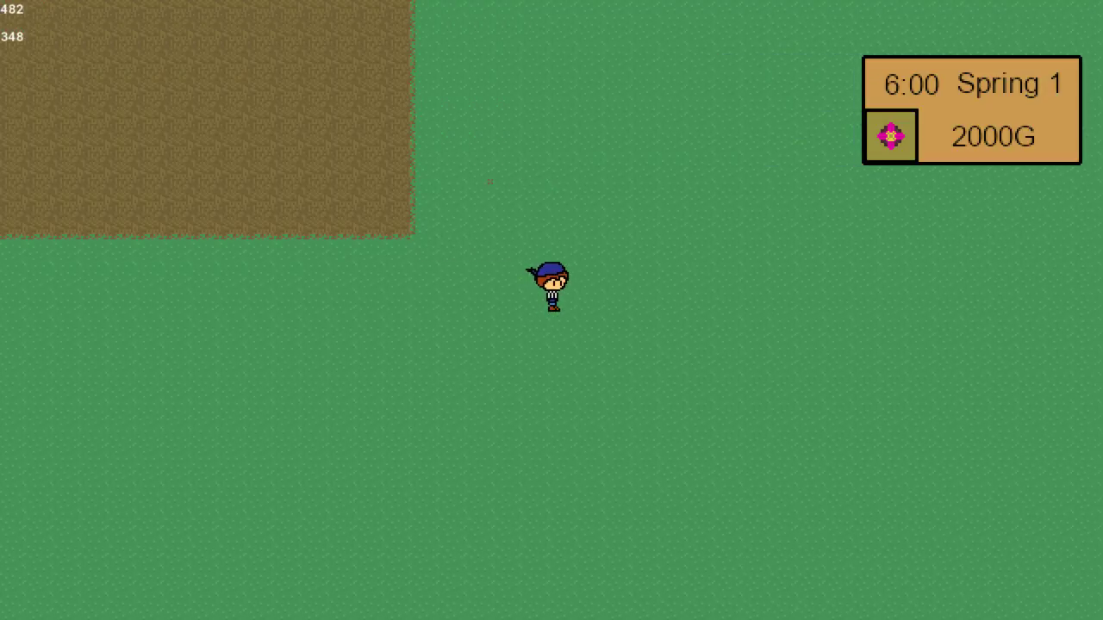
key("Up")
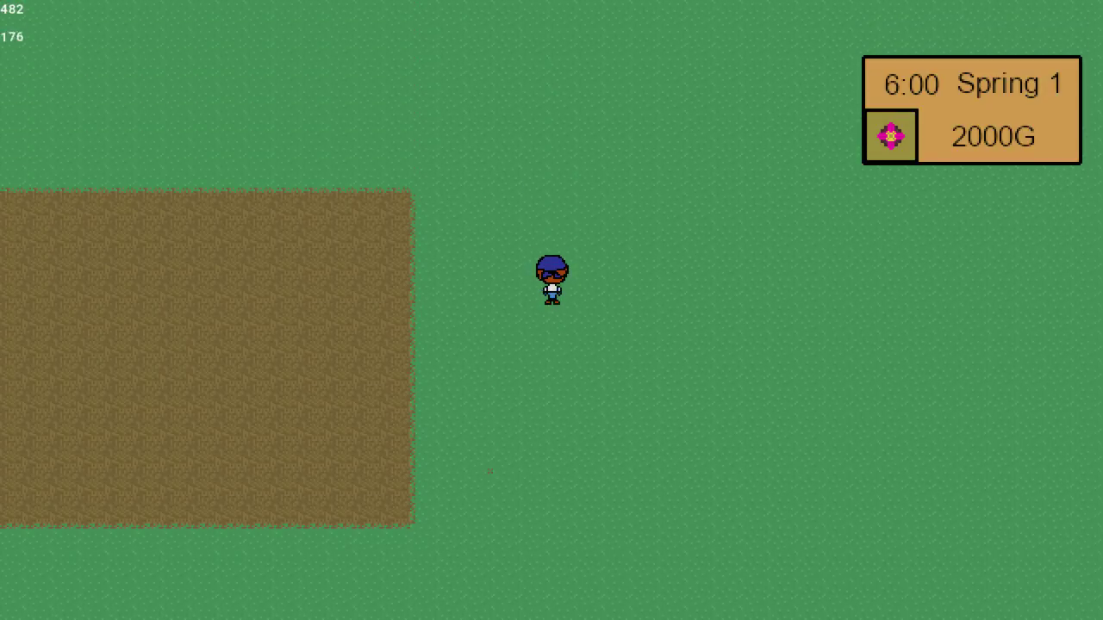
key("Left")
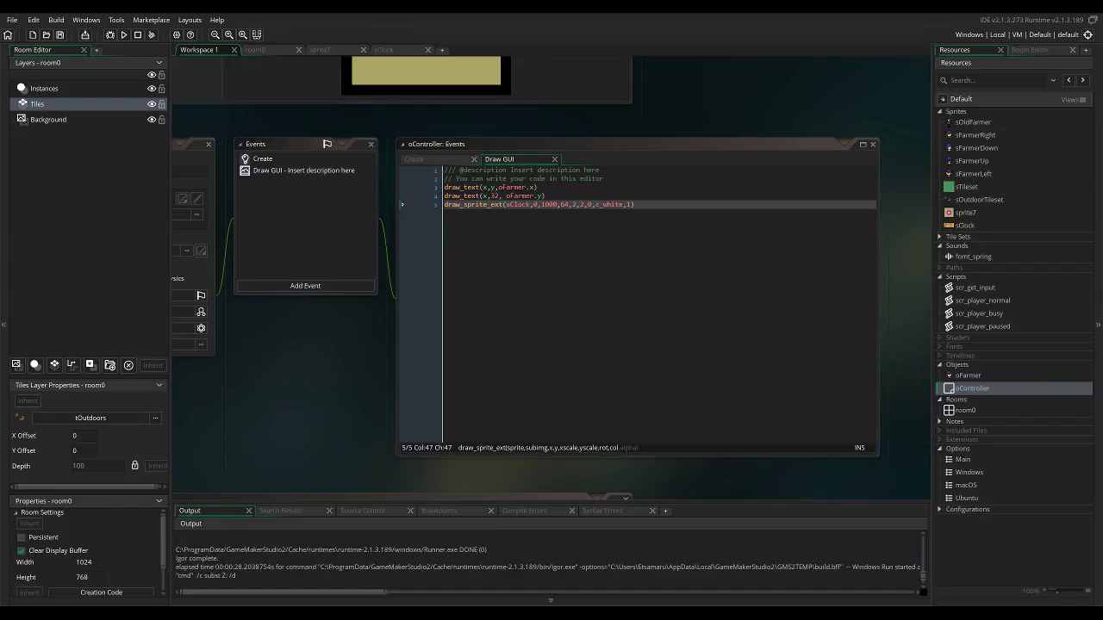
Set the y position in the clock's draw_sprite_ext call to 32.
left_click(565, 205)
key("BackSpace")
key("Delete")
type("32")
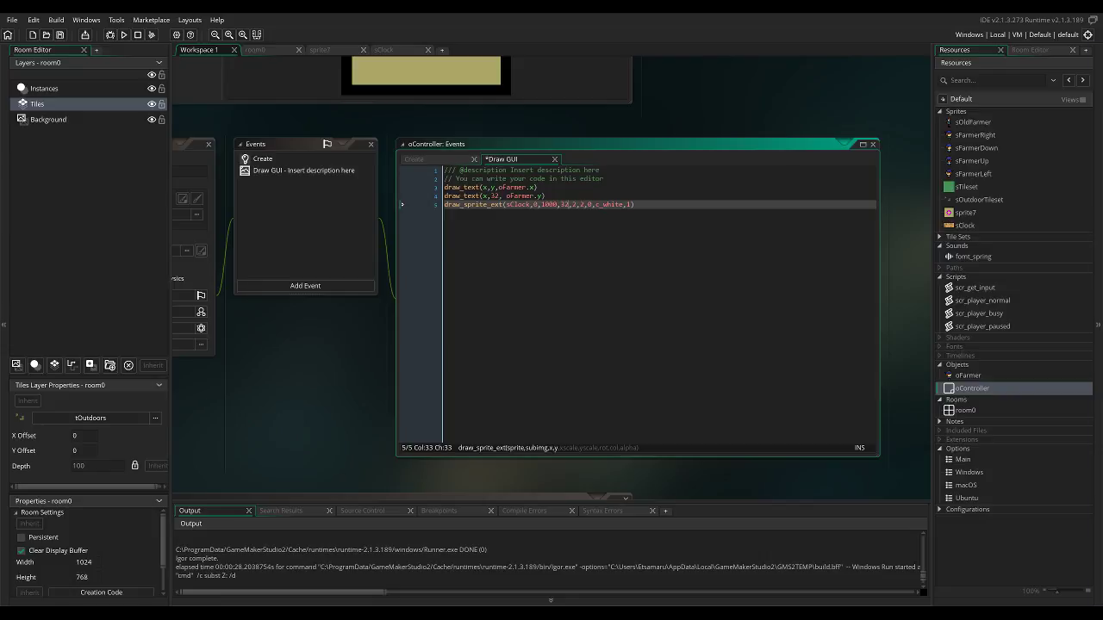
Check the sClock sprite's size in its properties, close it, and return to the oController object.
double_click(965, 225)
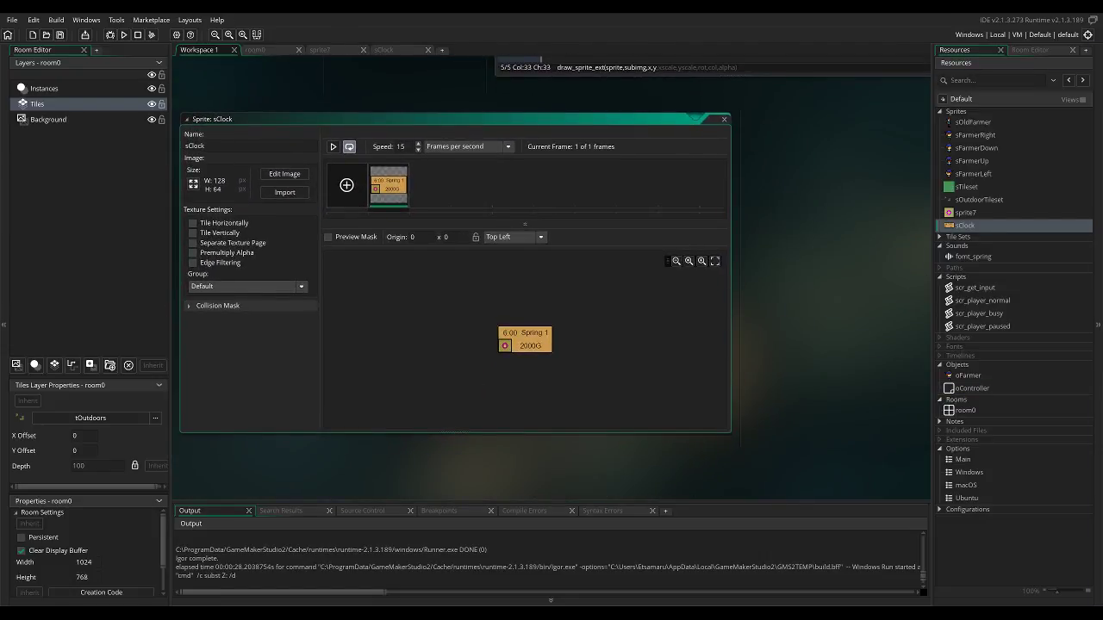
left_click(724, 119)
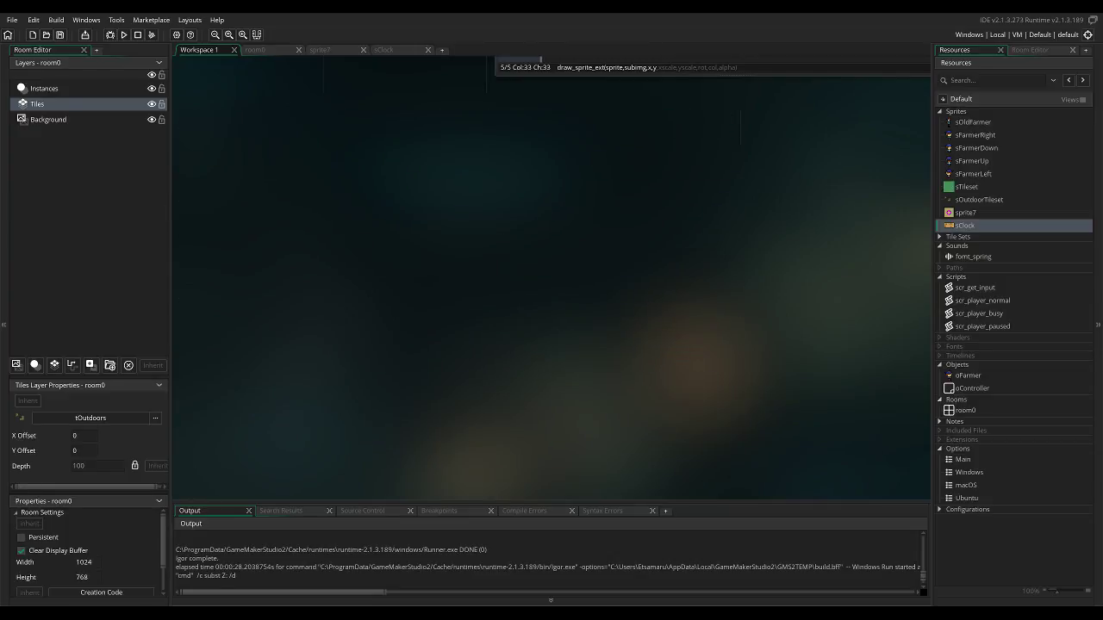
left_click(966, 213)
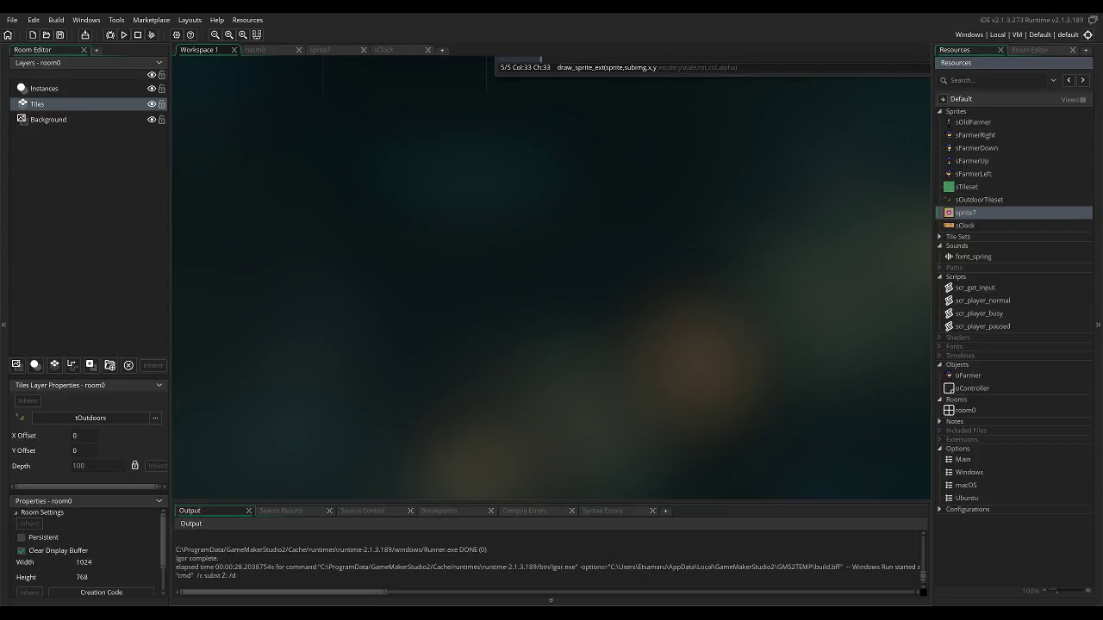
double_click(972, 389)
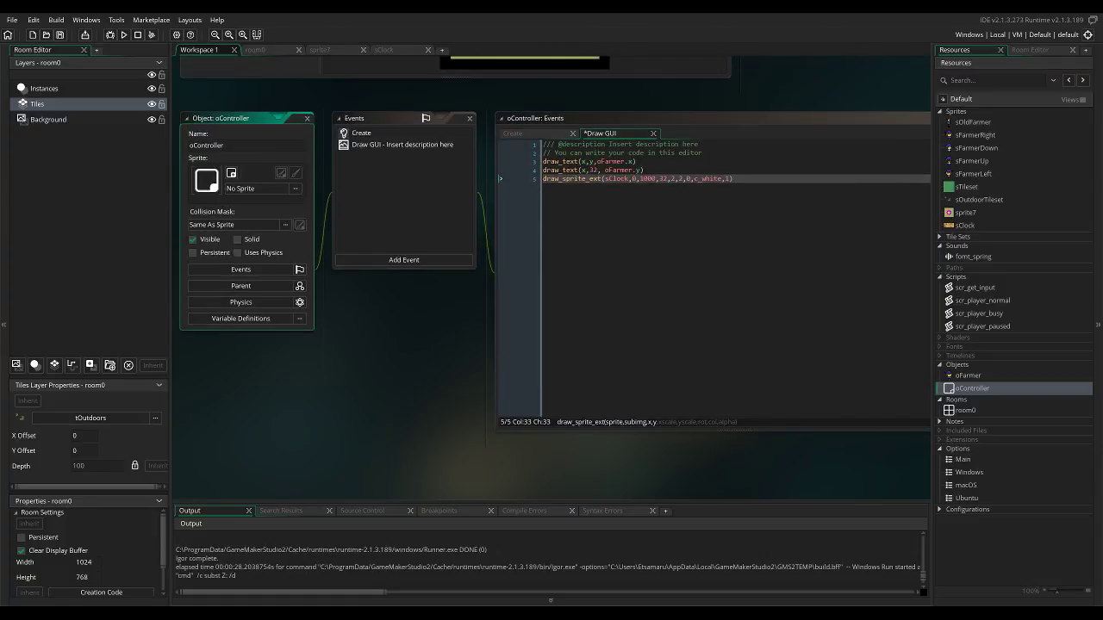
Try an x position of 1120 in the clock's draw_sprite_ext call and test it in the game.
left_click(652, 180)
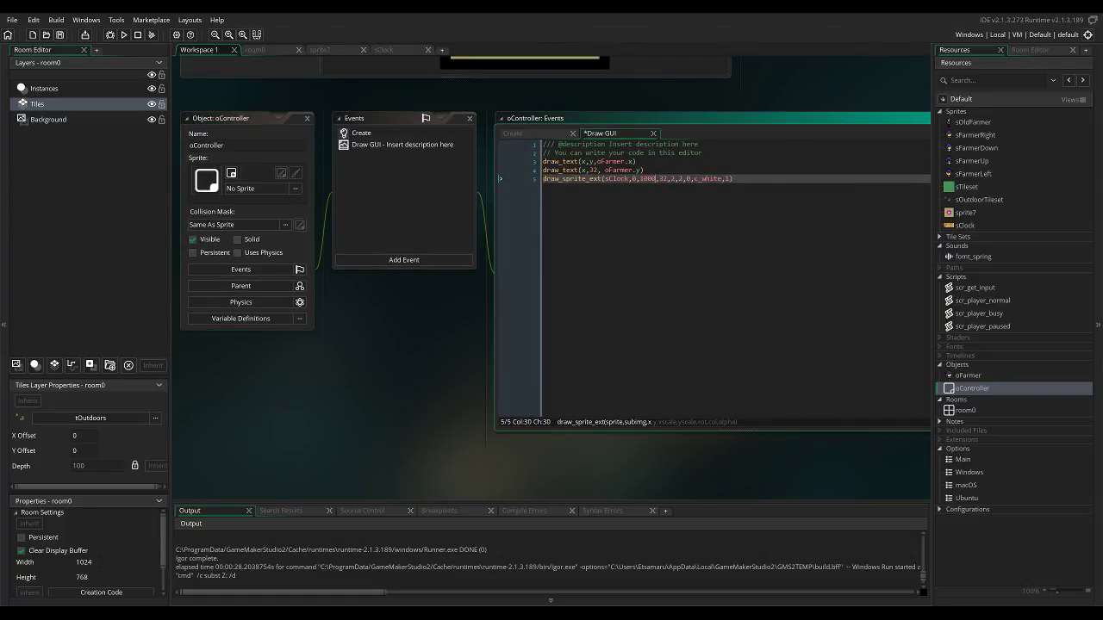
key("BackSpace")
key("BackSpace")
key("BackSpace")
type("280")
key("BackSpace")
type("0")
left_click(123, 34)
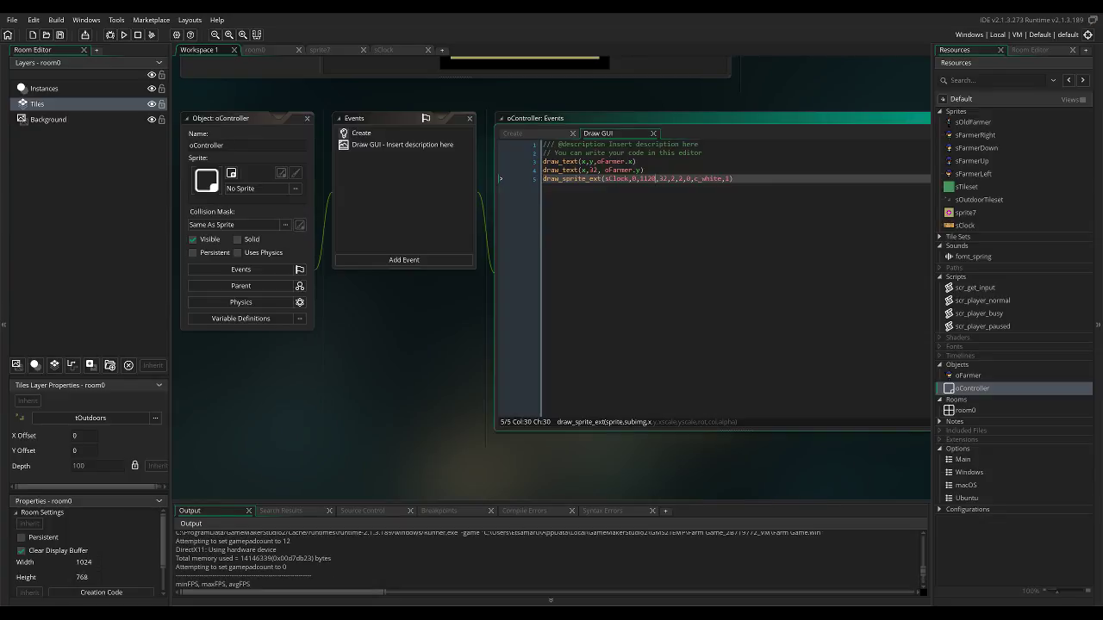
Set the x position in the clock's draw_sprite_ext call to 996.
key("BackSpace")
key("BackSpace")
key("BackSpace")
key("BackSpace")
type("990")
Test-run the game and walk the farmer in all directions to check the repositioned clock panel.
key("F5")
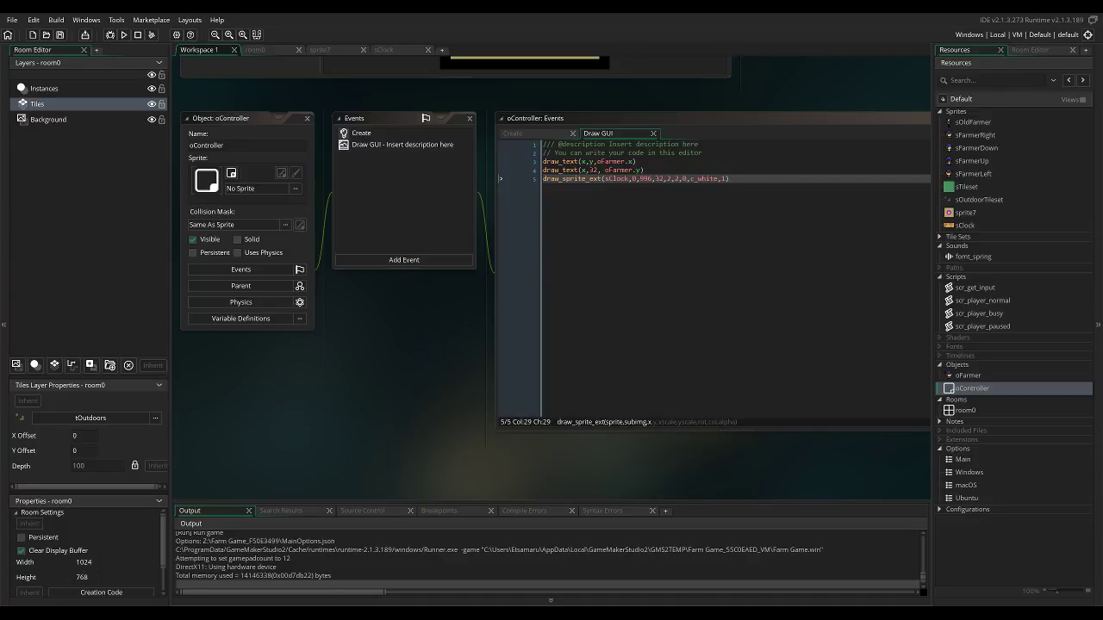
key("Down")
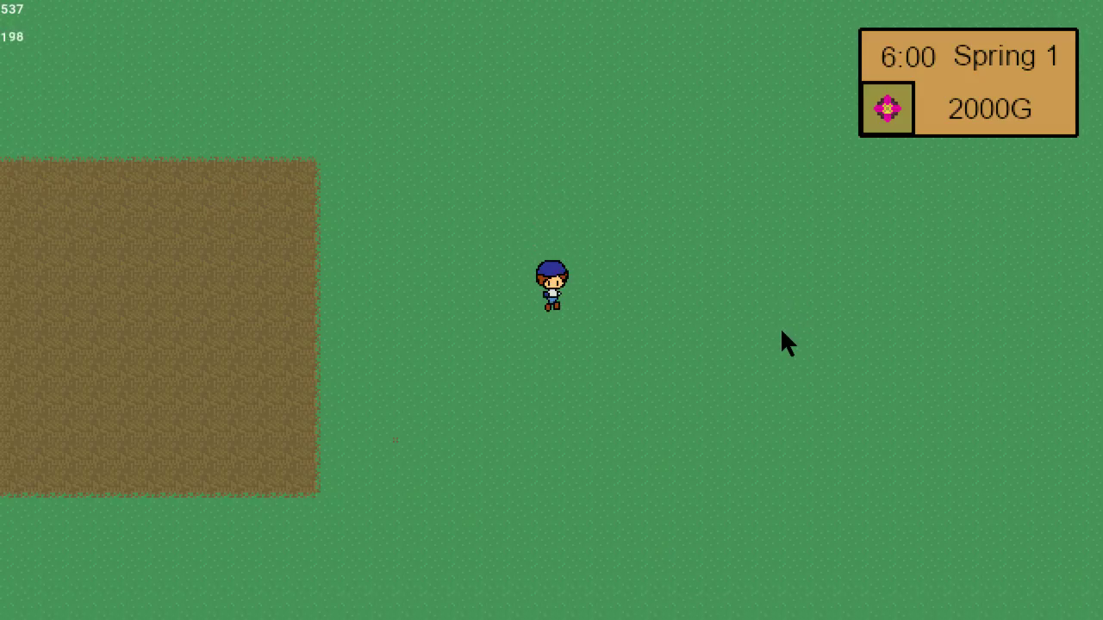
key("Left")
key("Up")
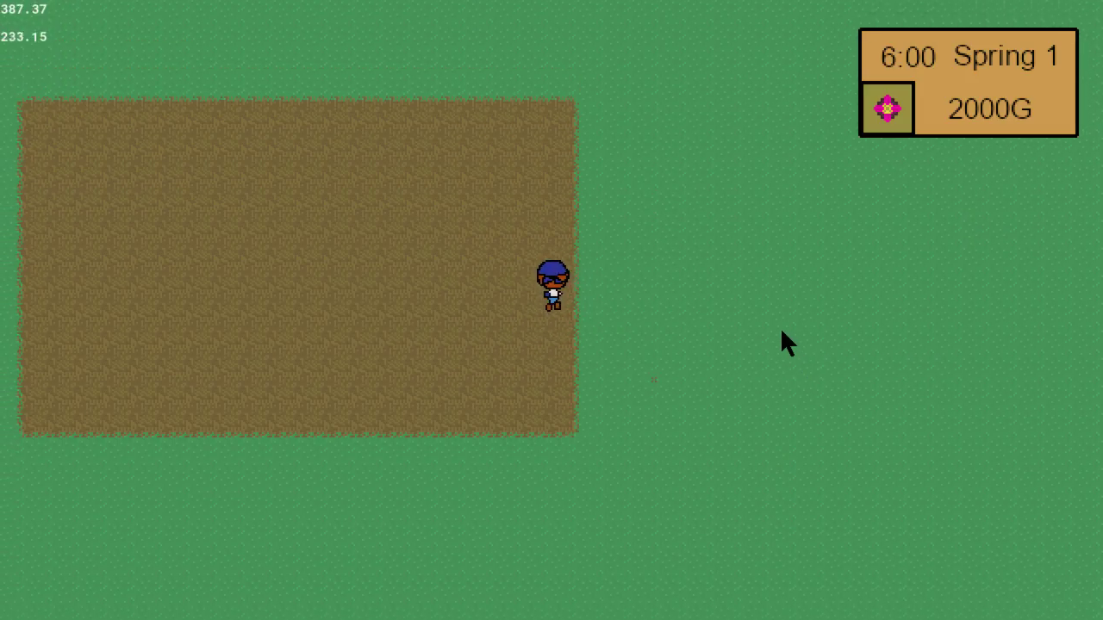
key("Left")
key("Left")
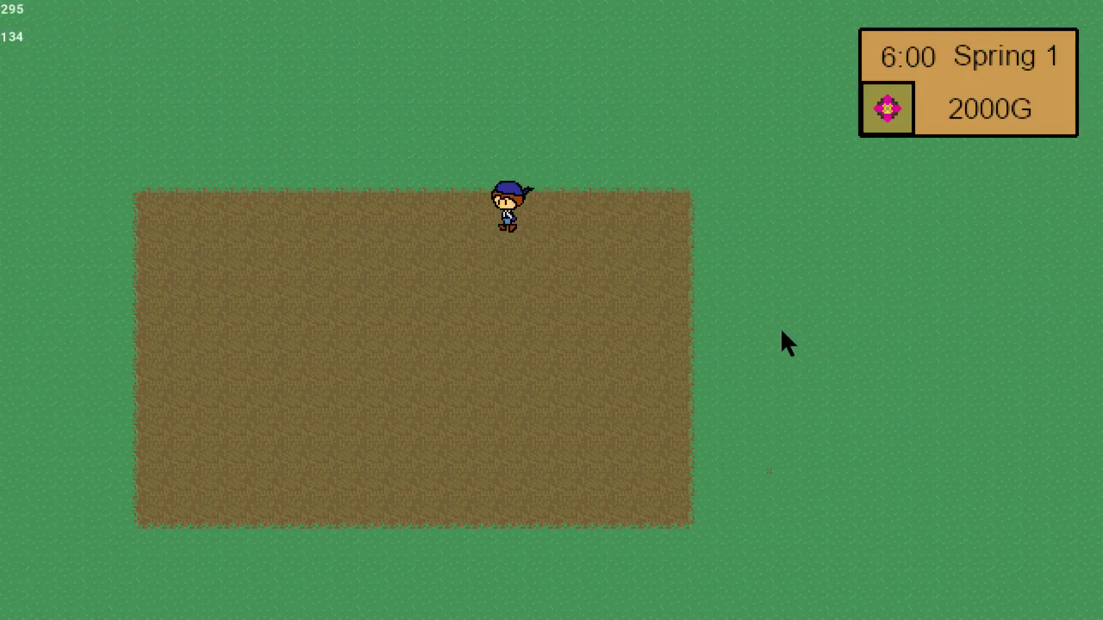
key("Right")
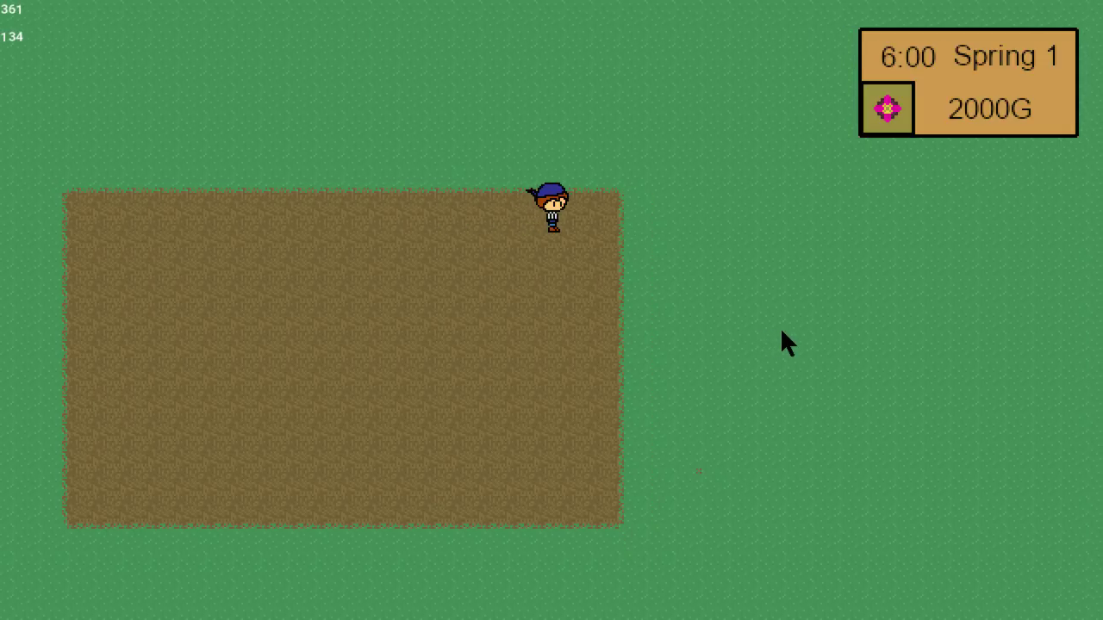
key("Up")
key("Left")
key("Left")
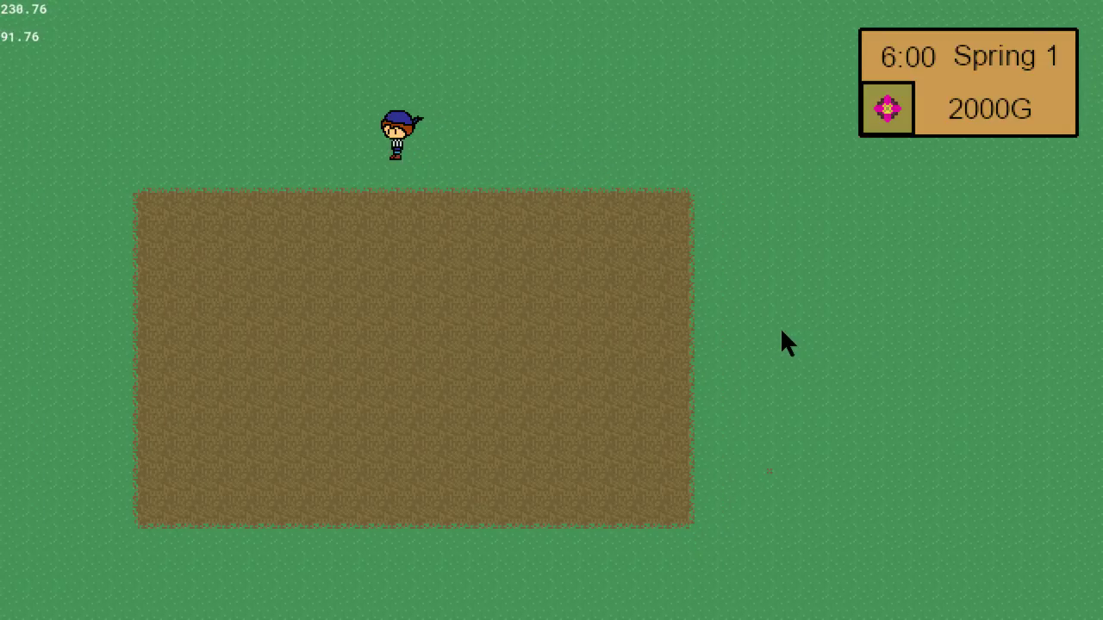
key("Down")
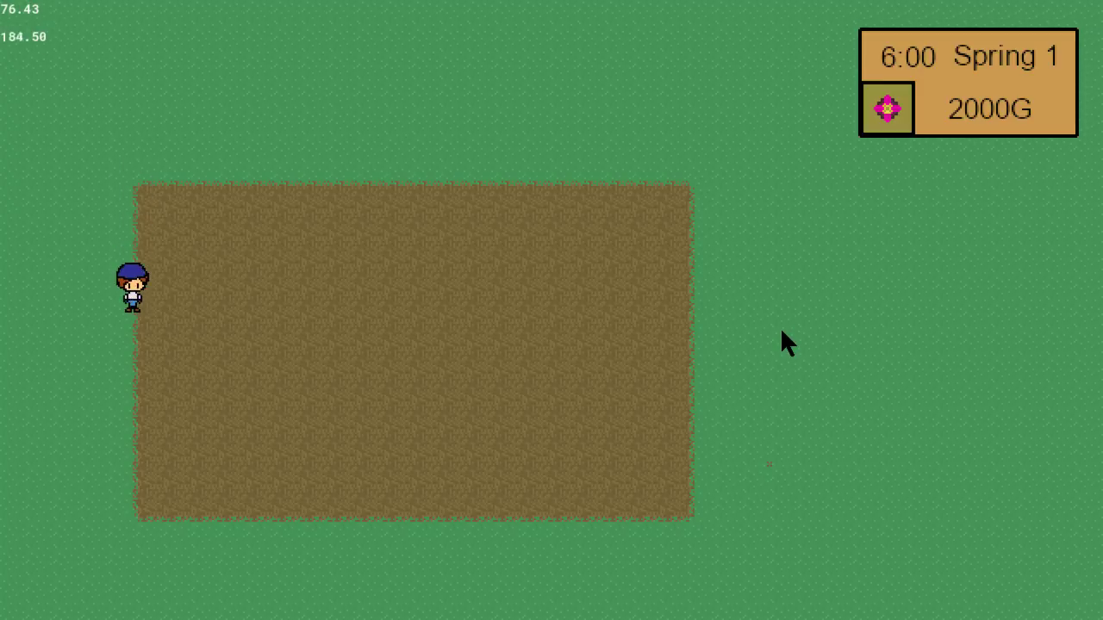
key("Right")
key("Right")
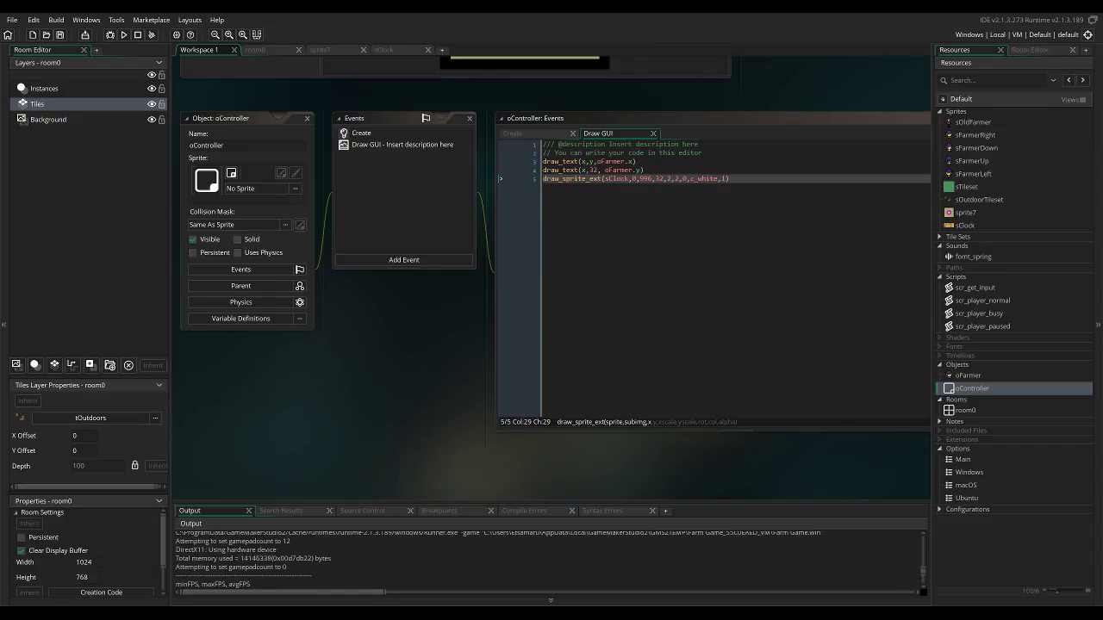
Open room0 and set the Viewport 0 camera size to 320 wide by 180 high.
double_click(965, 411)
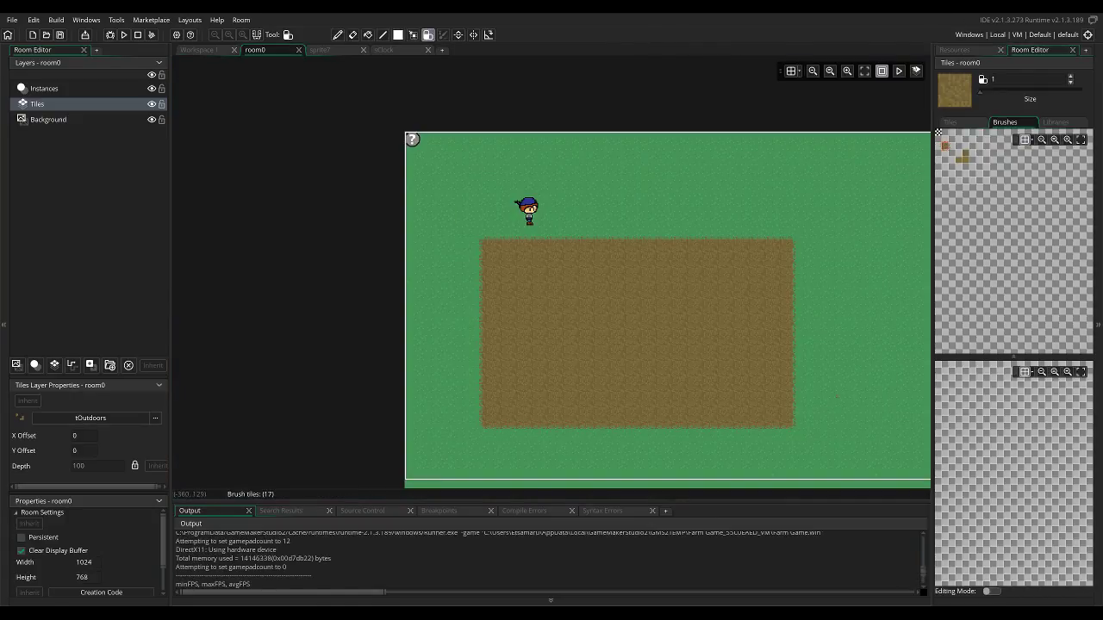
scroll(86, 551, "down", 1)
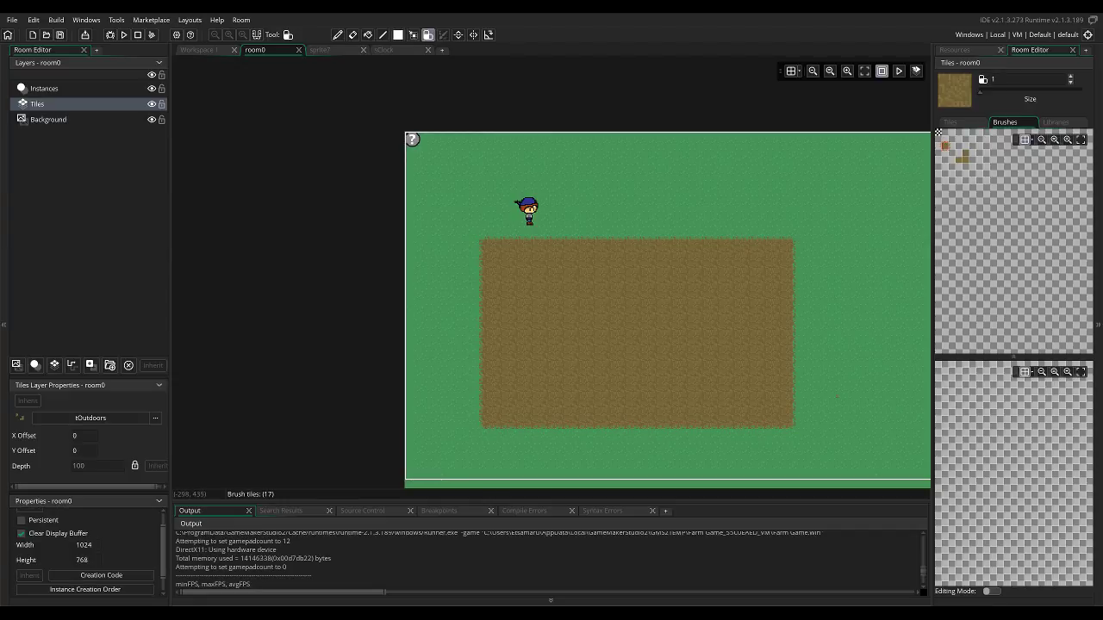
scroll(86, 551, "down", 1)
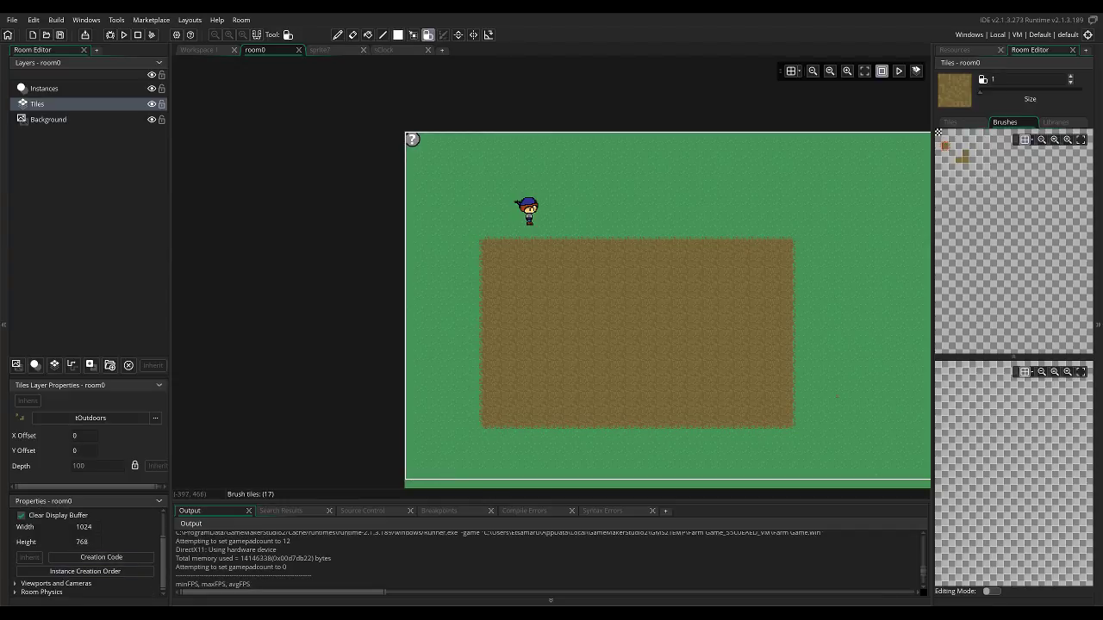
left_click(17, 583)
scroll(22, 569, "down", 4)
left_click(20, 560)
scroll(60, 562, "down", 2)
scroll(103, 565, "down", 1)
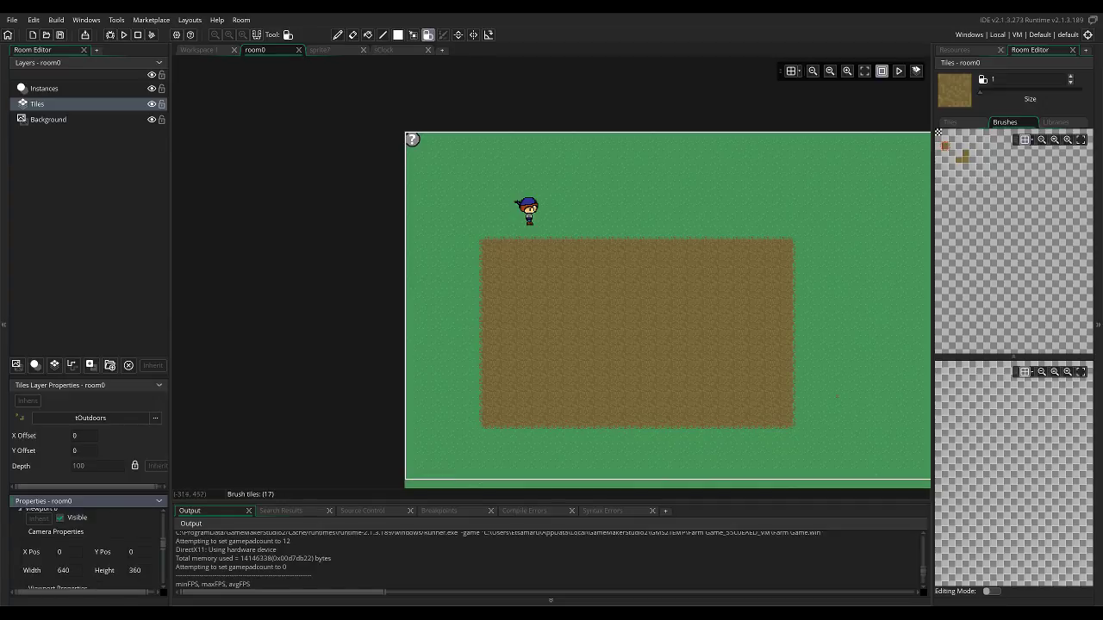
key("ctrl+a")
type("320")
key("Tab")
type("180")
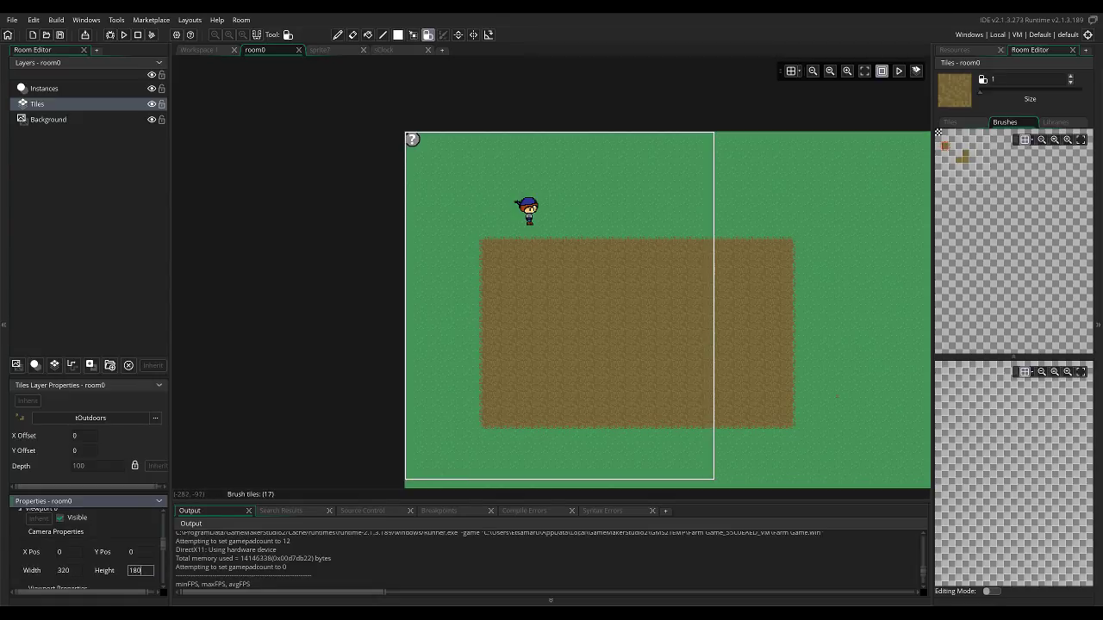
Test-run the game, walk the farmer around the field in all directions to check the closer camera and clock panel, and close it.
left_click(124, 35)
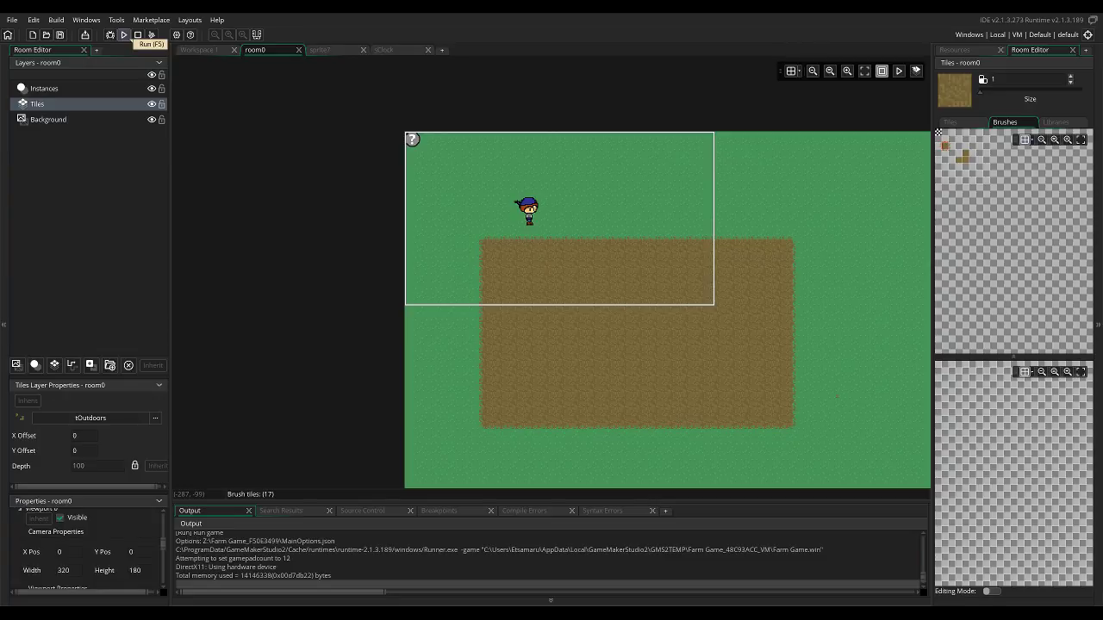
key("Left")
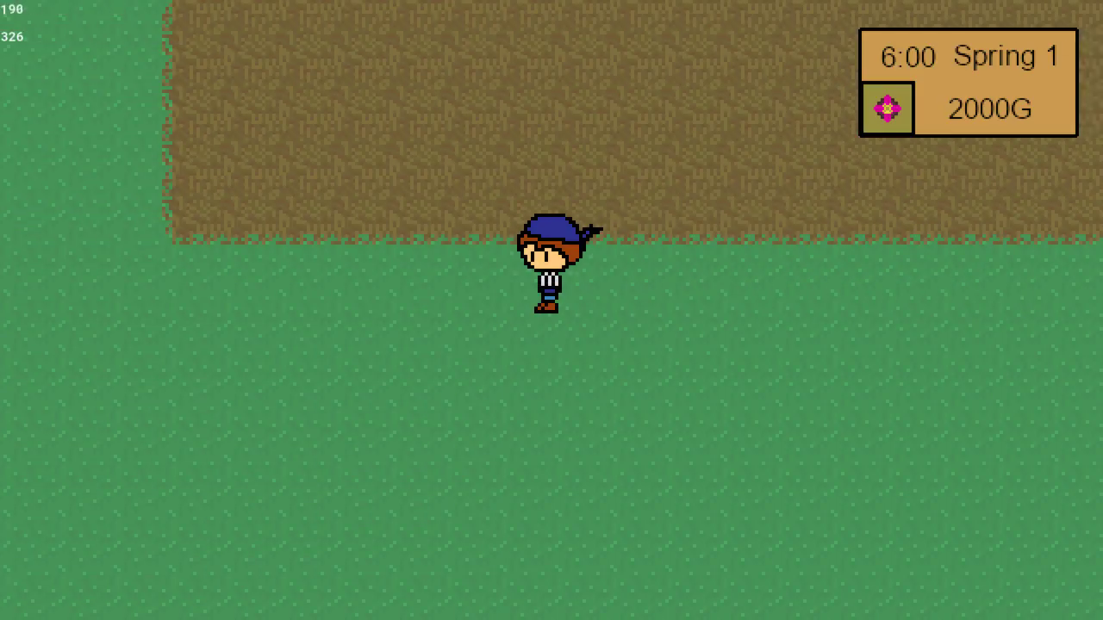
key("Left")
key("Right")
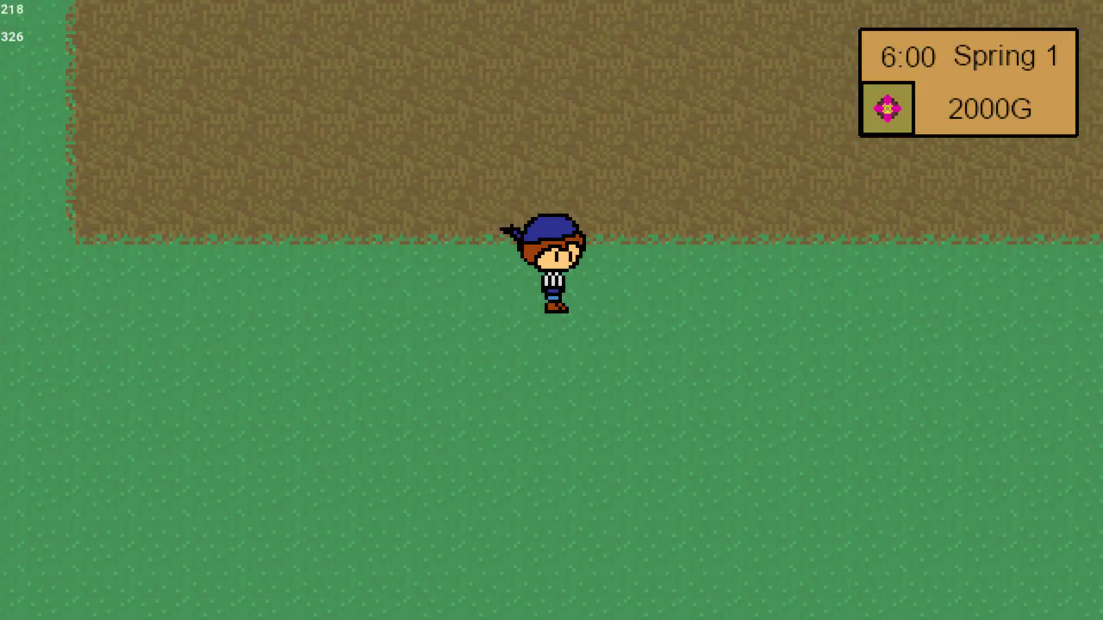
key("Up")
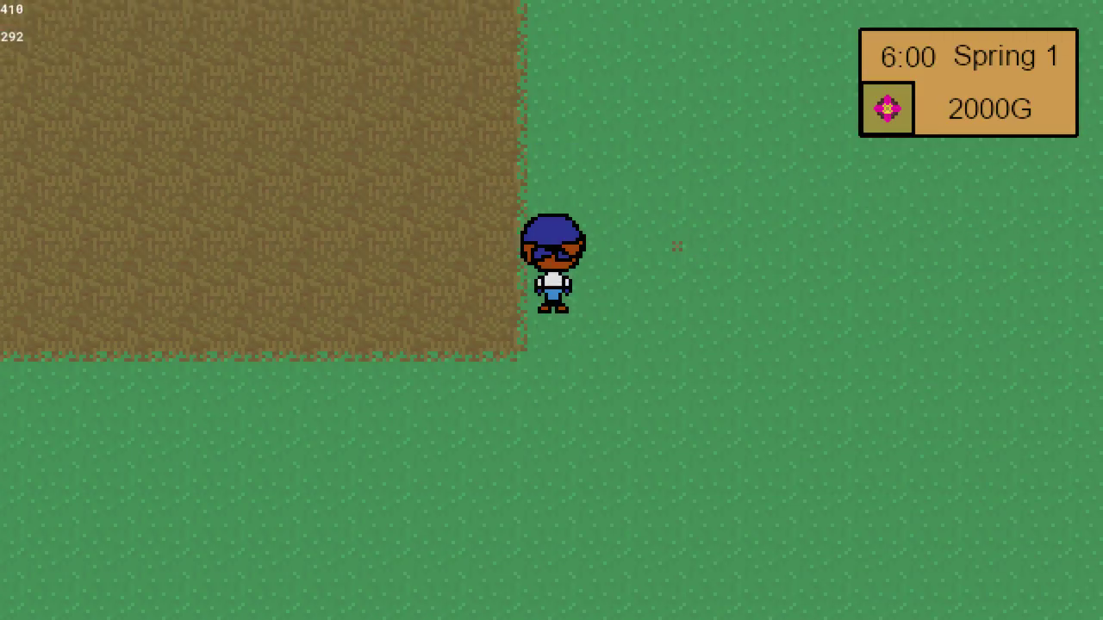
key("Left")
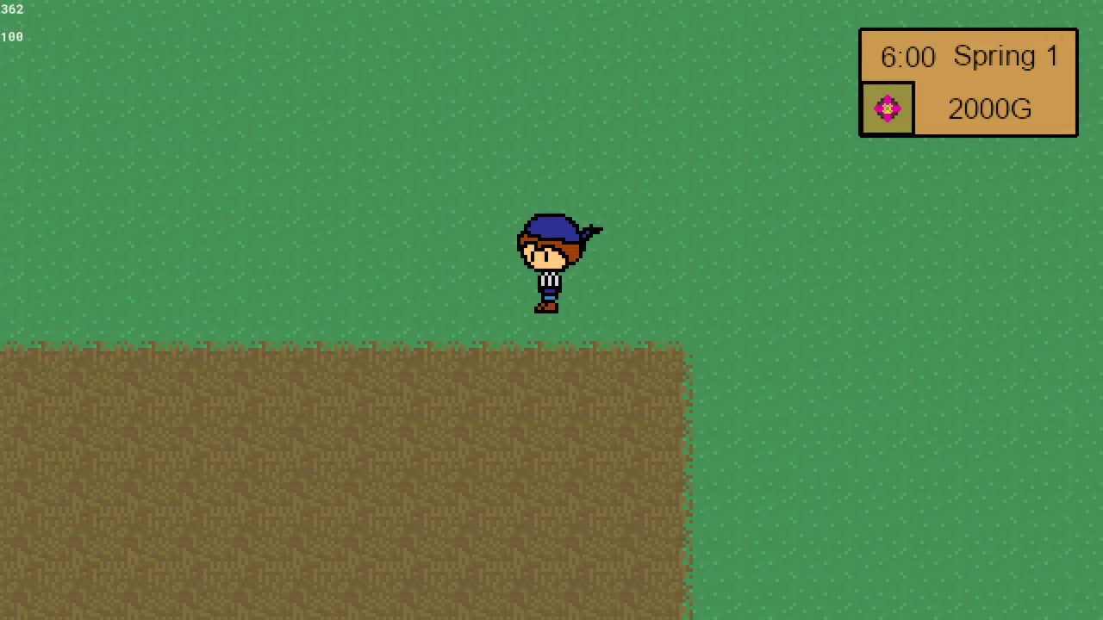
key("Left")
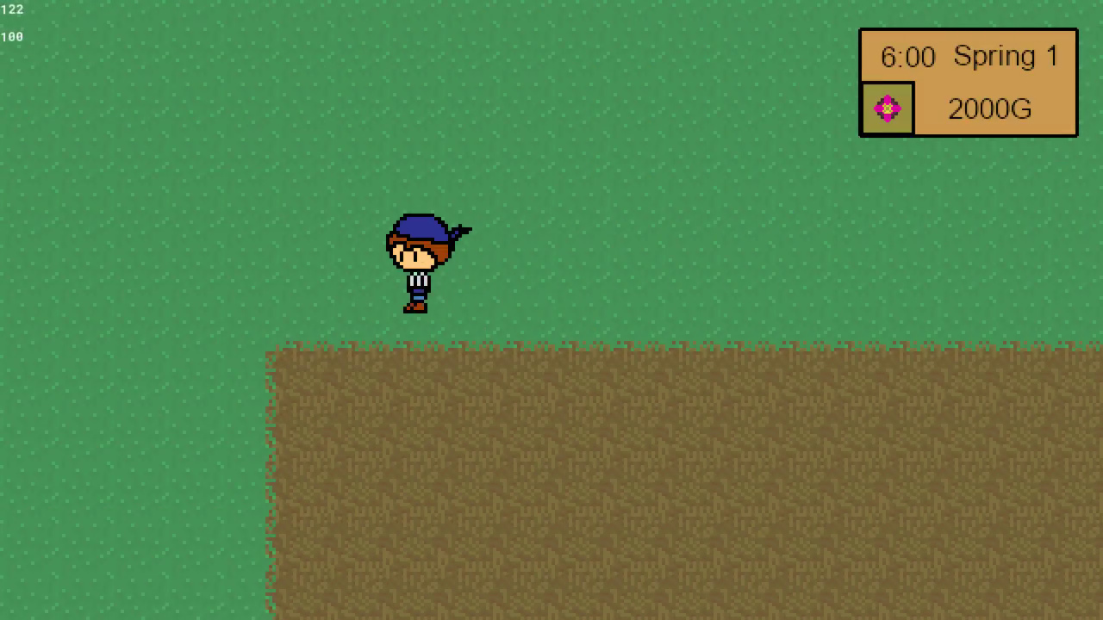
key("Down")
key("Down")
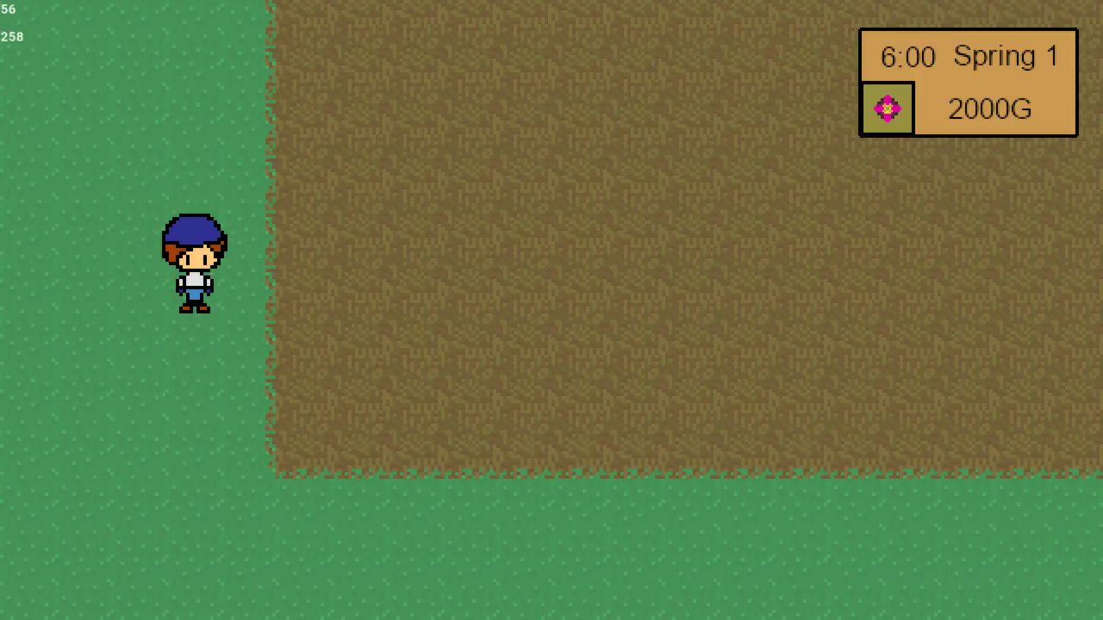
key("Right")
key("Down")
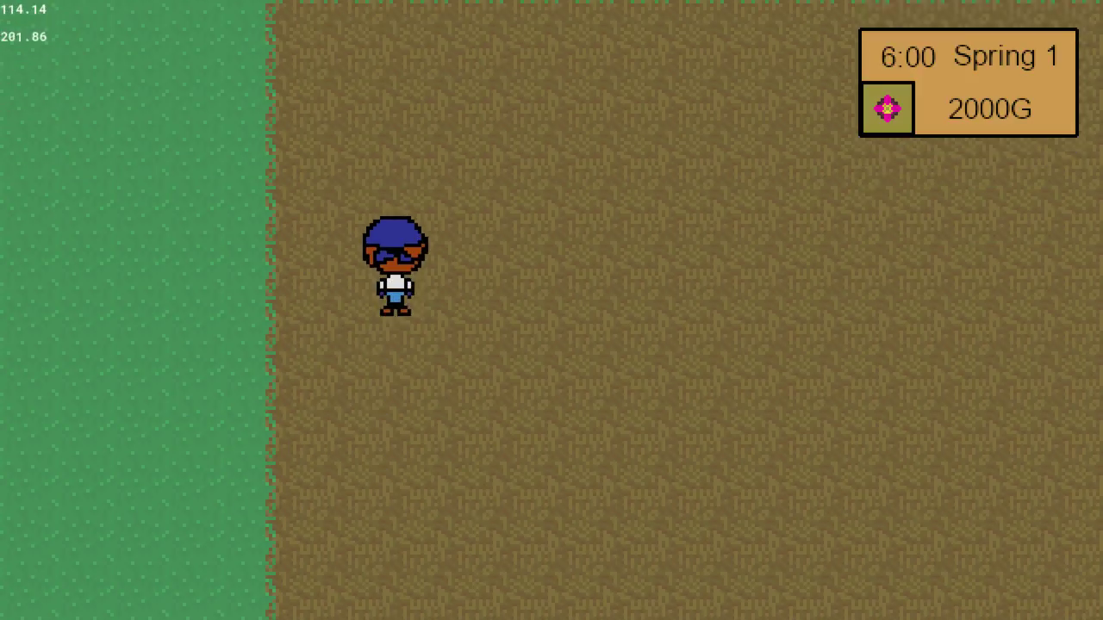
key("Up")
key("Right")
key("Right")
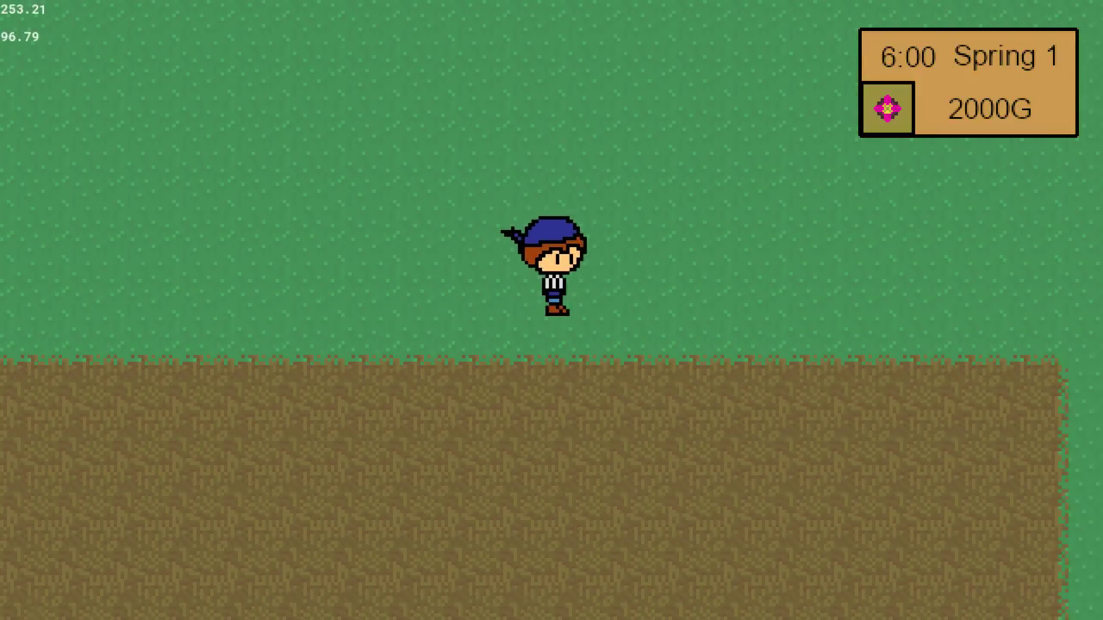
key("Right")
key("Up")
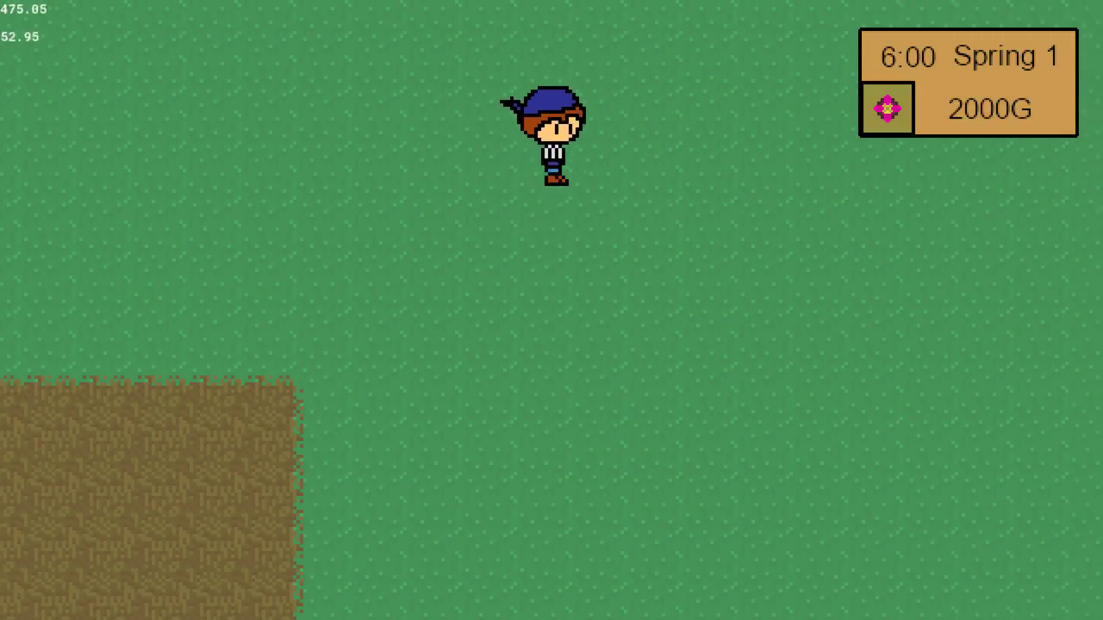
key("Right")
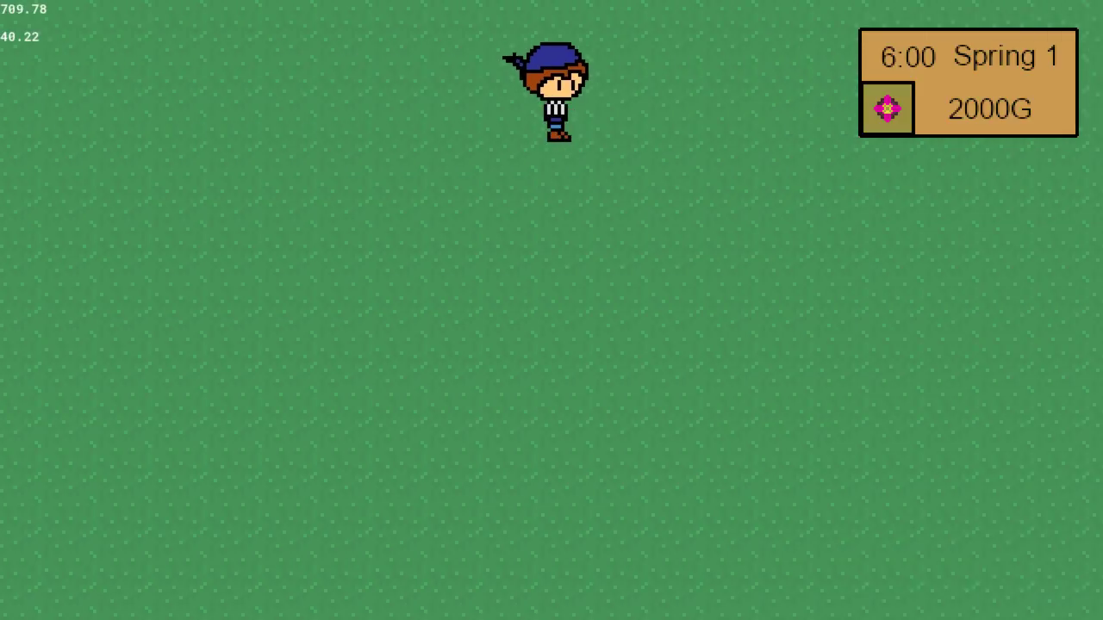
key("Down")
key("Right")
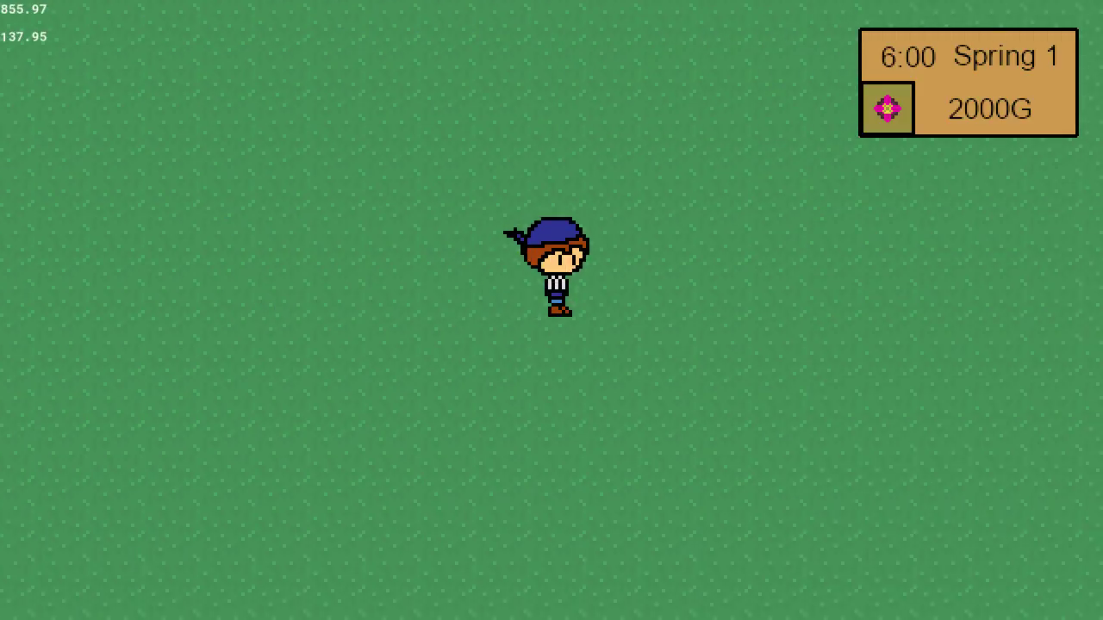
key("Left")
key("Left")
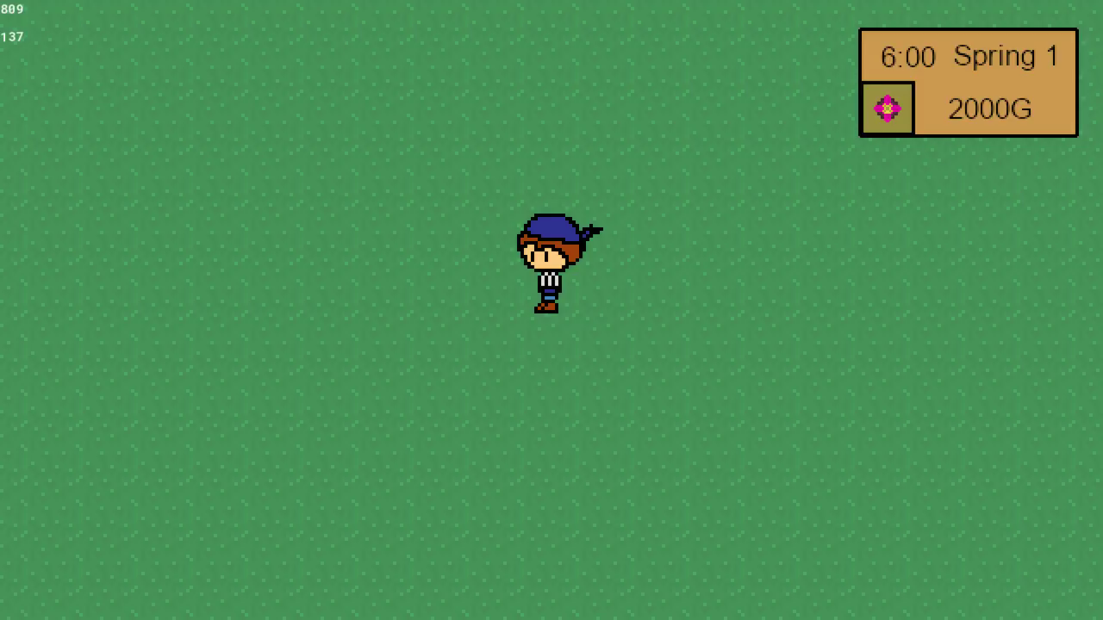
key("Escape")
Return to the workspace and create a new sprite named sShippingBin.
left_click(204, 50)
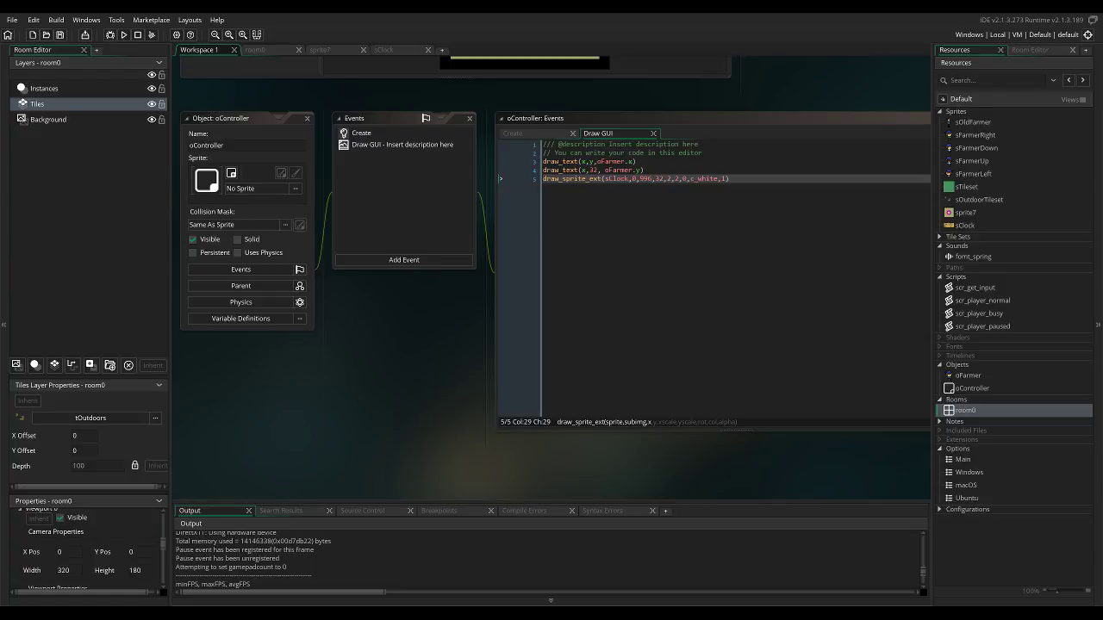
right_click(958, 112)
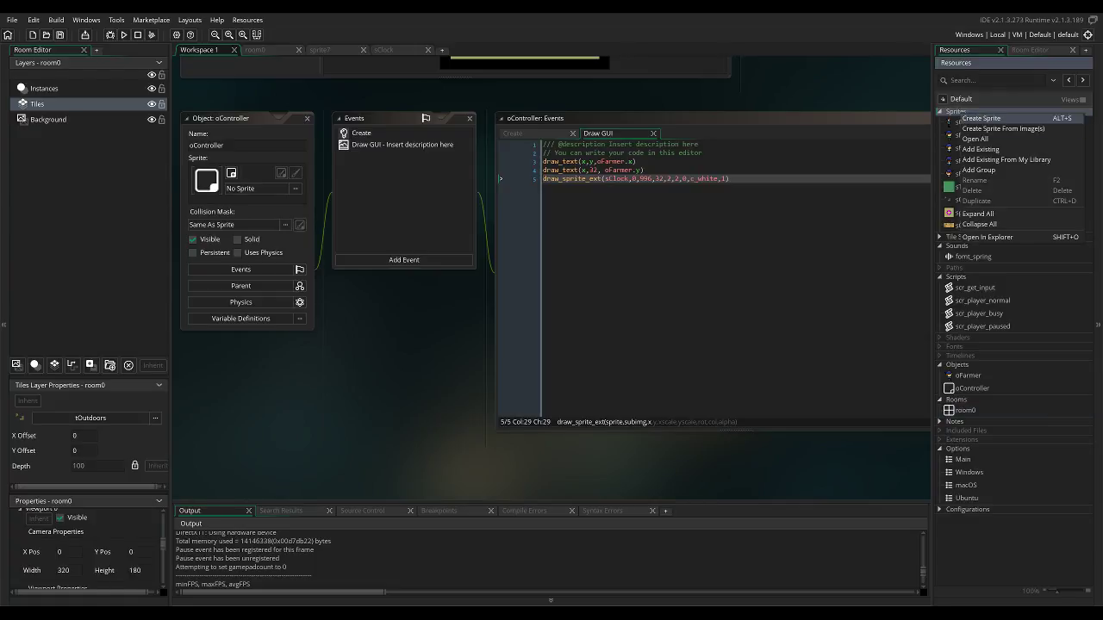
left_click(982, 118)
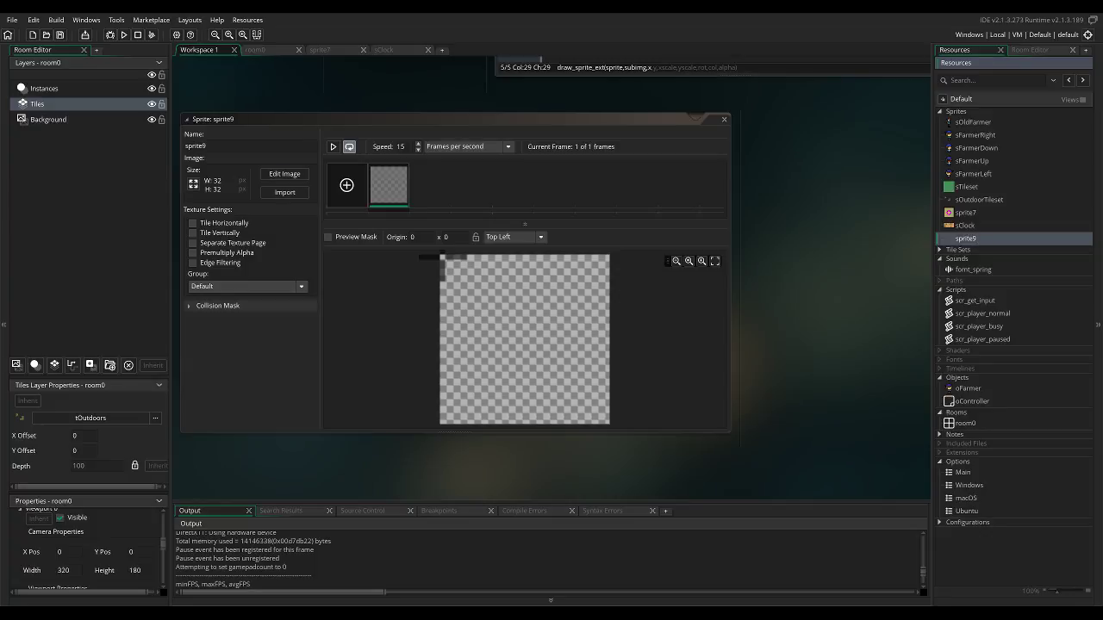
type("s")
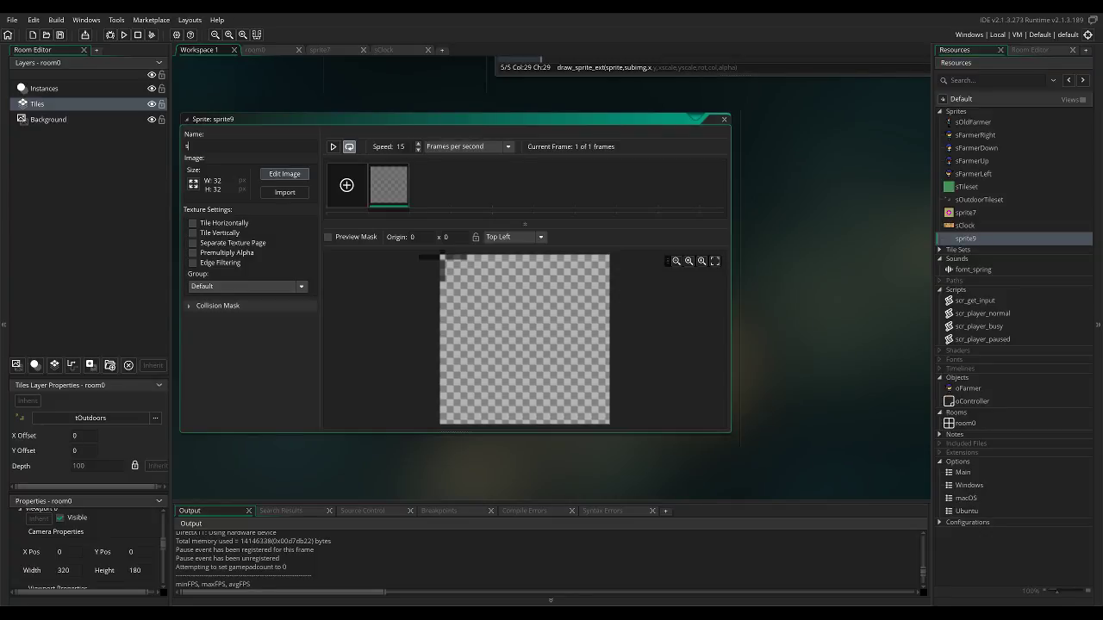
type("ShippingBin")
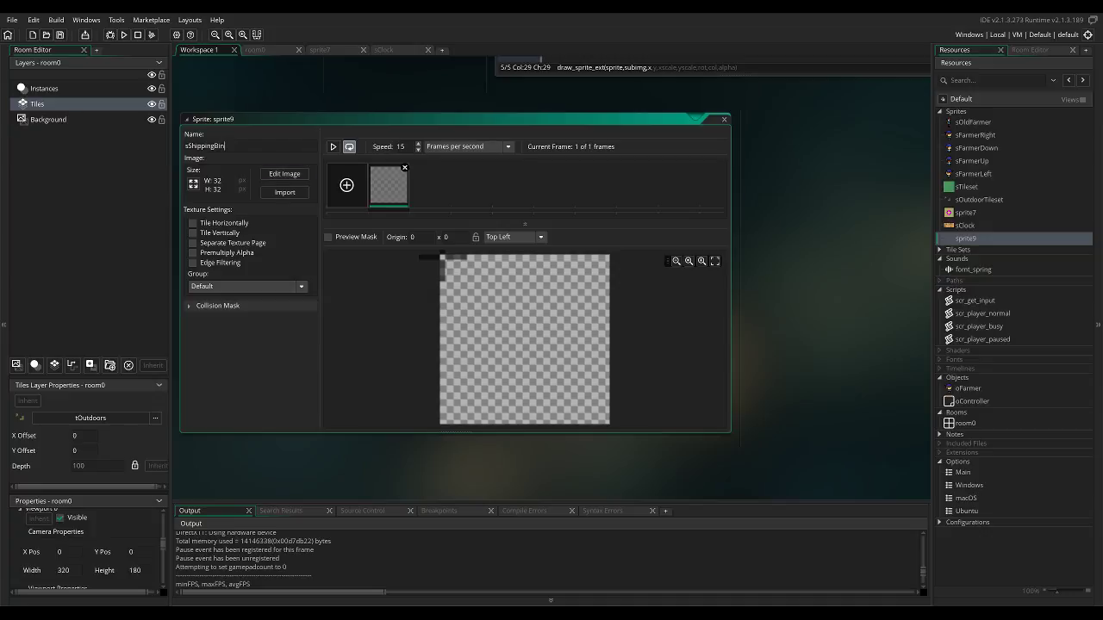
Open the sShippingBin image for editing and select black with the Rectangle tool.
left_click(284, 173)
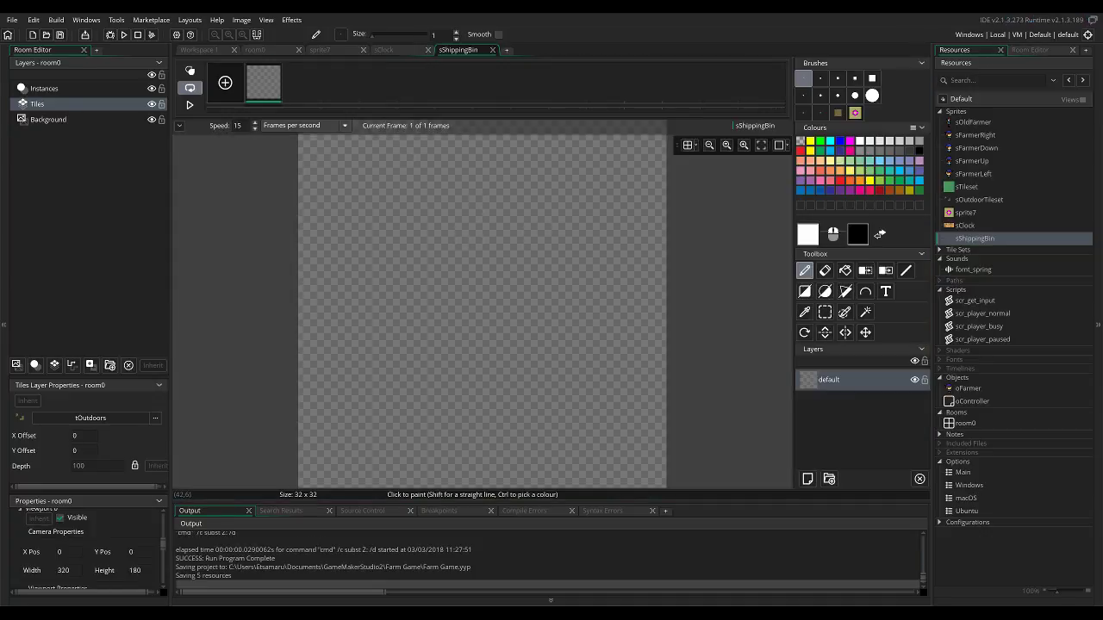
left_click(919, 151)
left_click(906, 270)
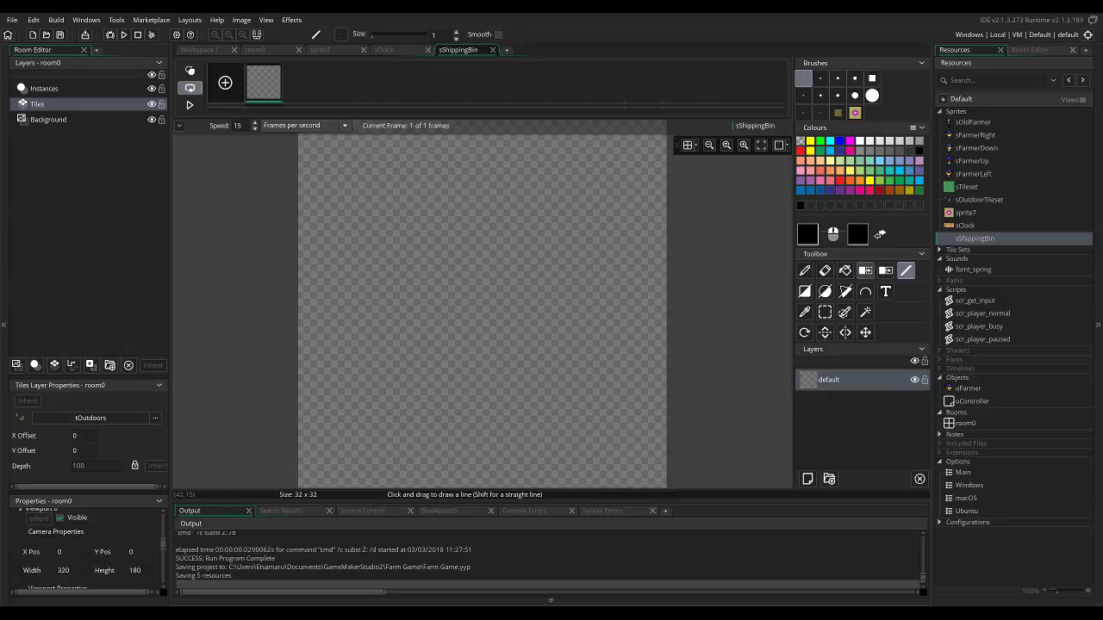
left_click(804, 291)
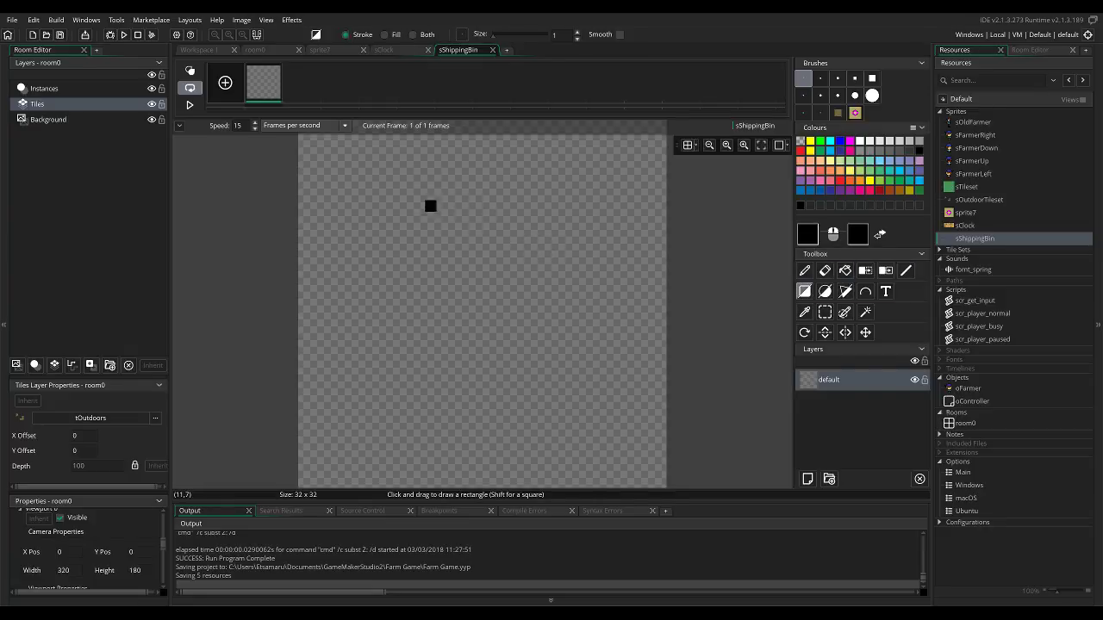
Try a black rectangle outline about 24 × 15 px with a horizontal divider, inset from the canvas edges, and undo it.
scroll(430, 204, "up", 1)
scroll(441, 217, "down", 1)
left_click_drag(398, 228, 560, 432)
scroll(603, 422, "down", 3)
scroll(591, 402, "up", 3)
key("ctrl+z")
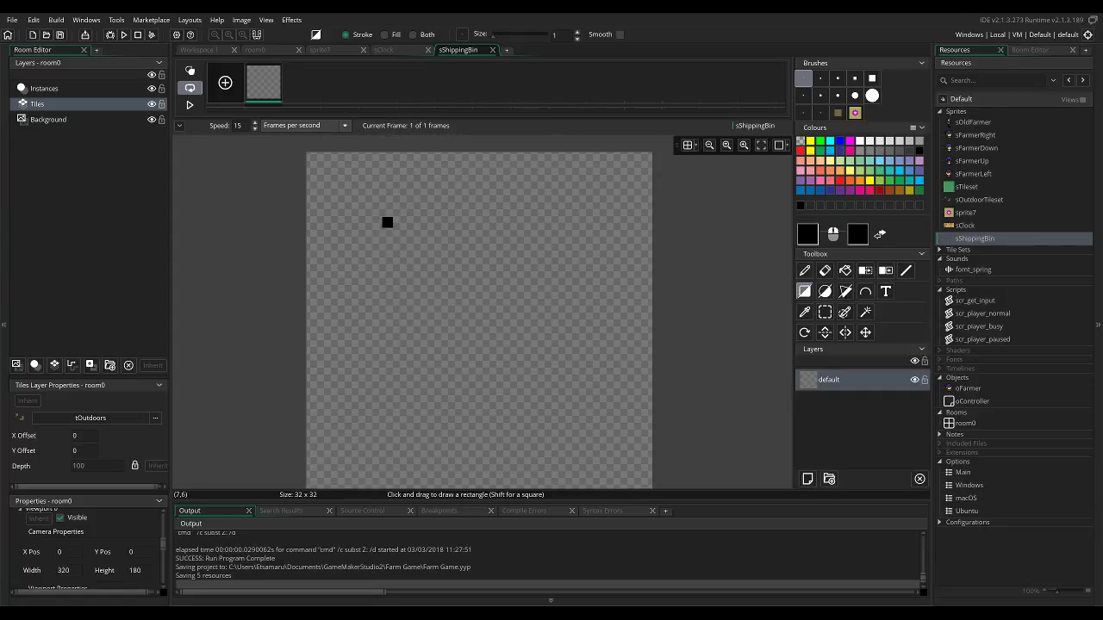
left_click_drag(355, 212, 603, 363)
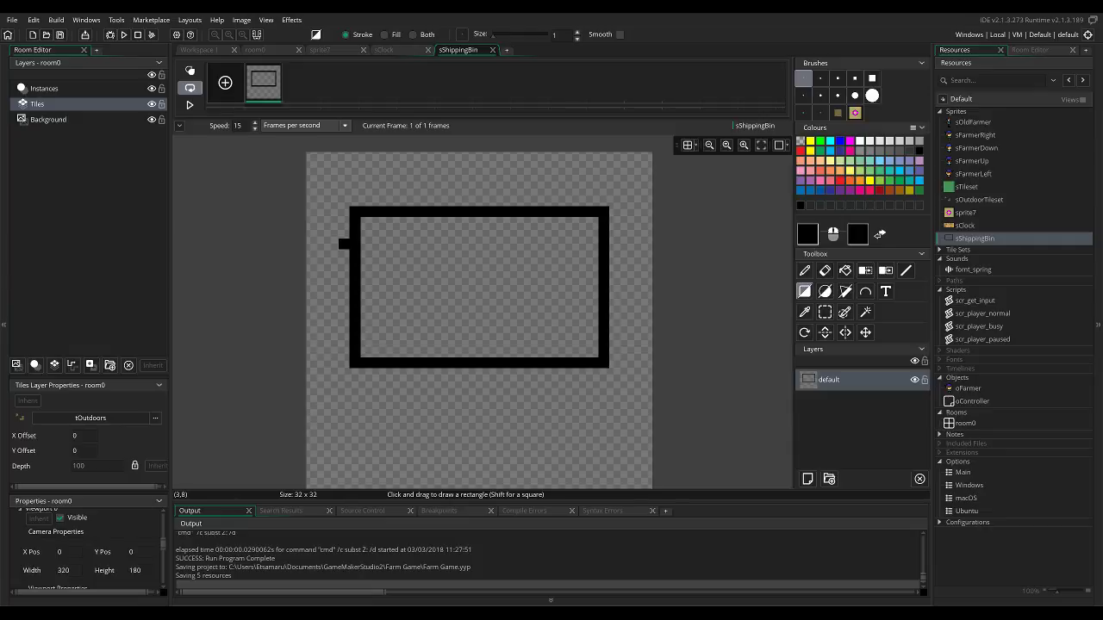
left_click_drag(366, 309, 593, 309)
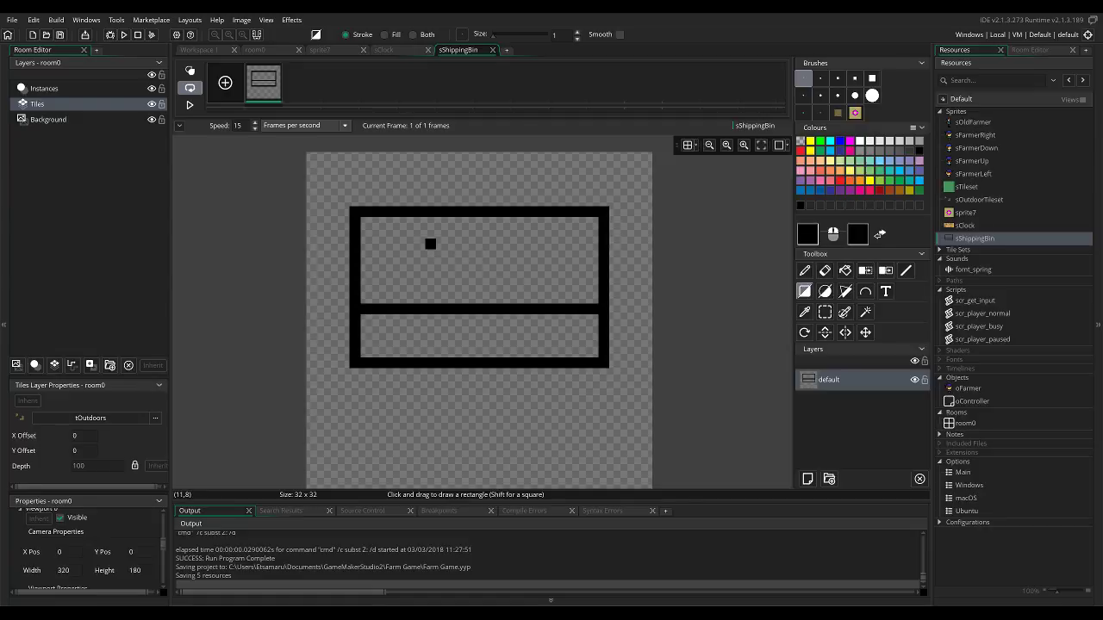
key("ctrl+z")
key("ctrl+z")
Draw a black outline about 32 × 17 px with a horizontal divider from the canvas's top edge, and fill both panels with brown A06F50.
mouse_move(312, 158)
left_mouse_down()
mouse_move(647, 287)
mouse_move(635, 265)
mouse_move(646, 244)
mouse_move(441, 308)
mouse_move(333, 310)
mouse_move(312, 330)
mouse_move(320, 322)
left_mouse_up()
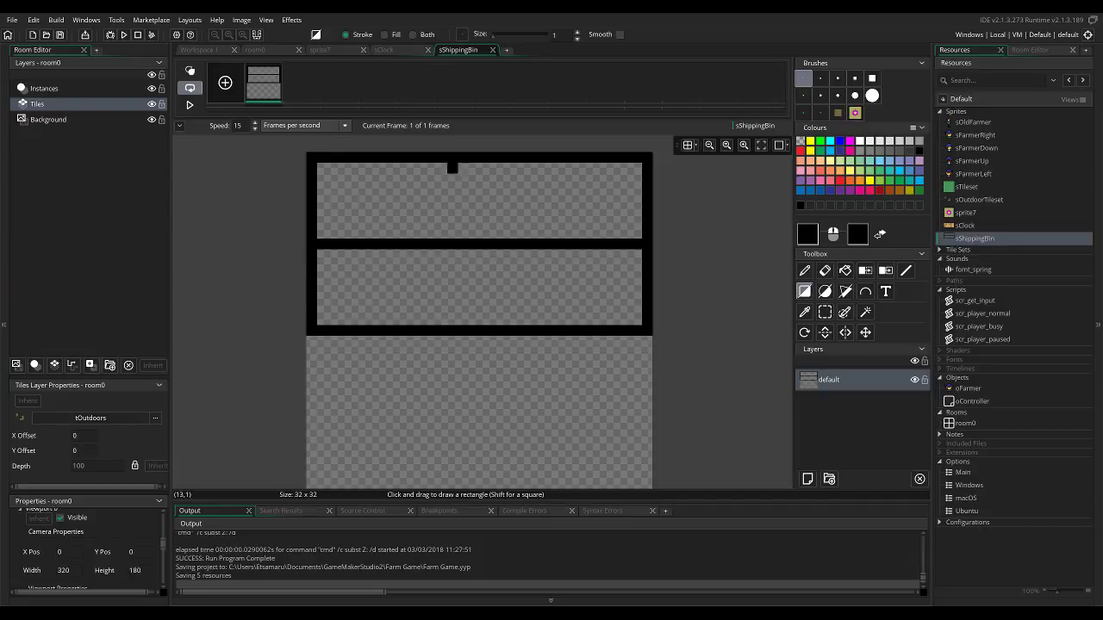
left_click(899, 191)
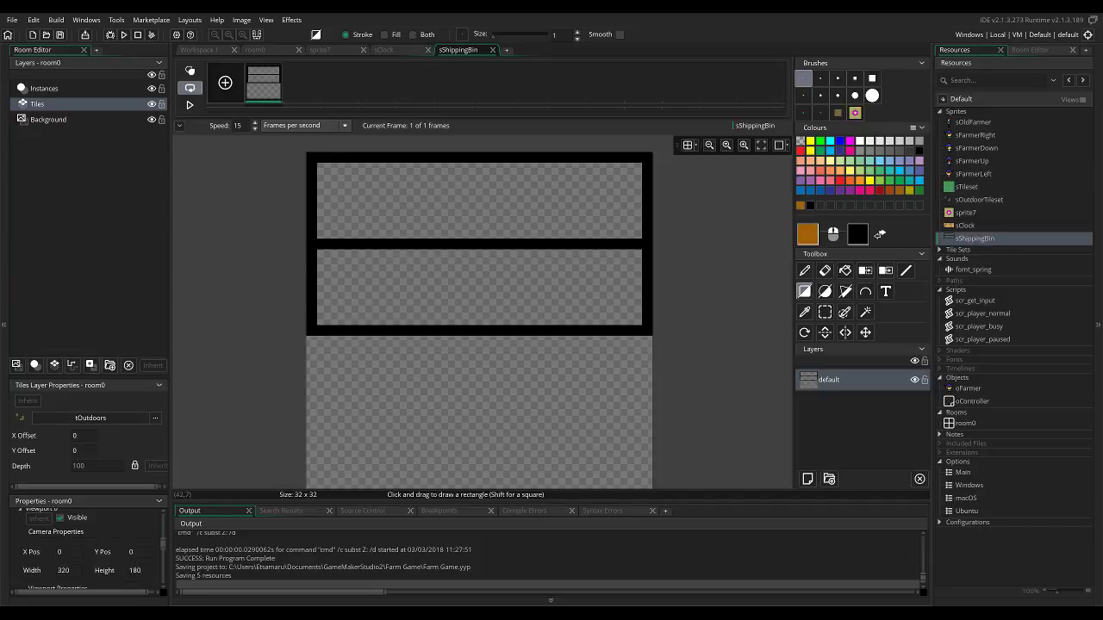
left_click(807, 234)
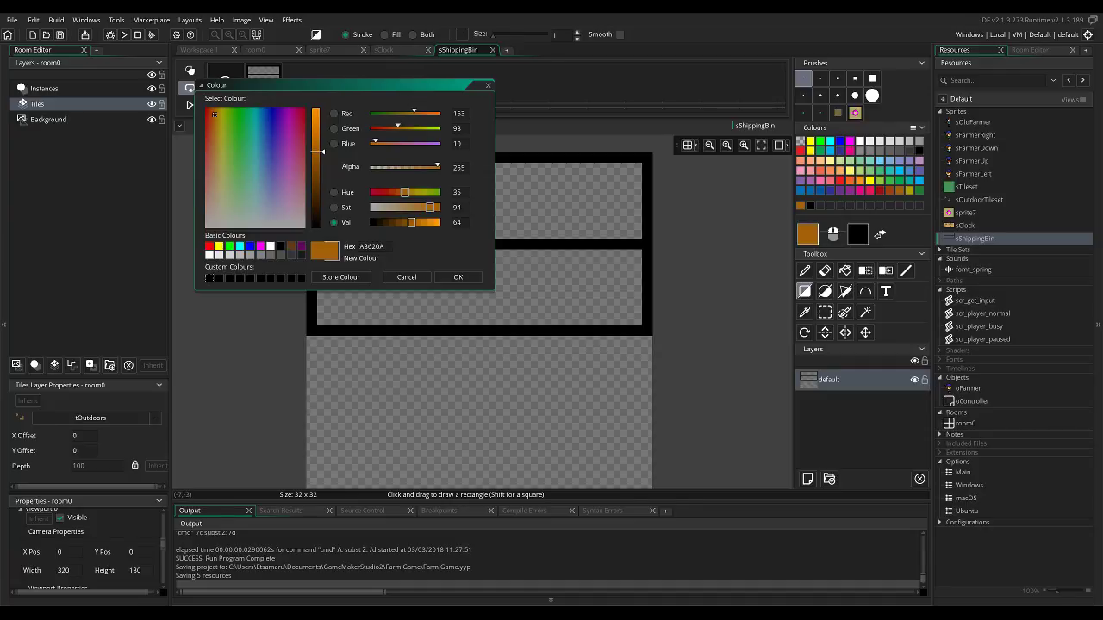
left_click_drag(213, 113, 210, 167)
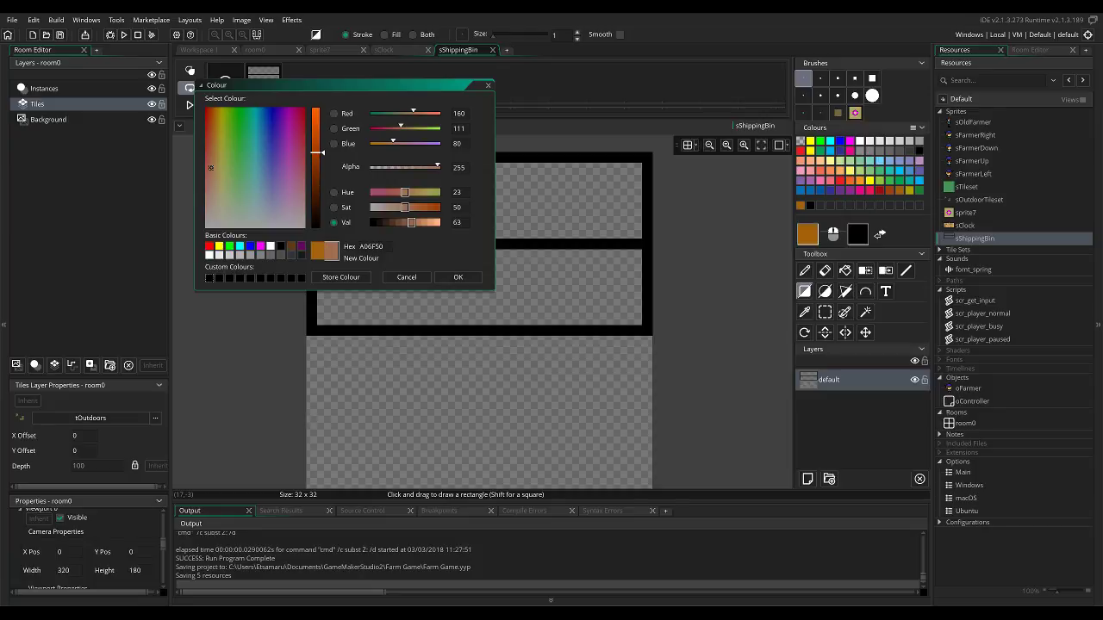
left_click(458, 276)
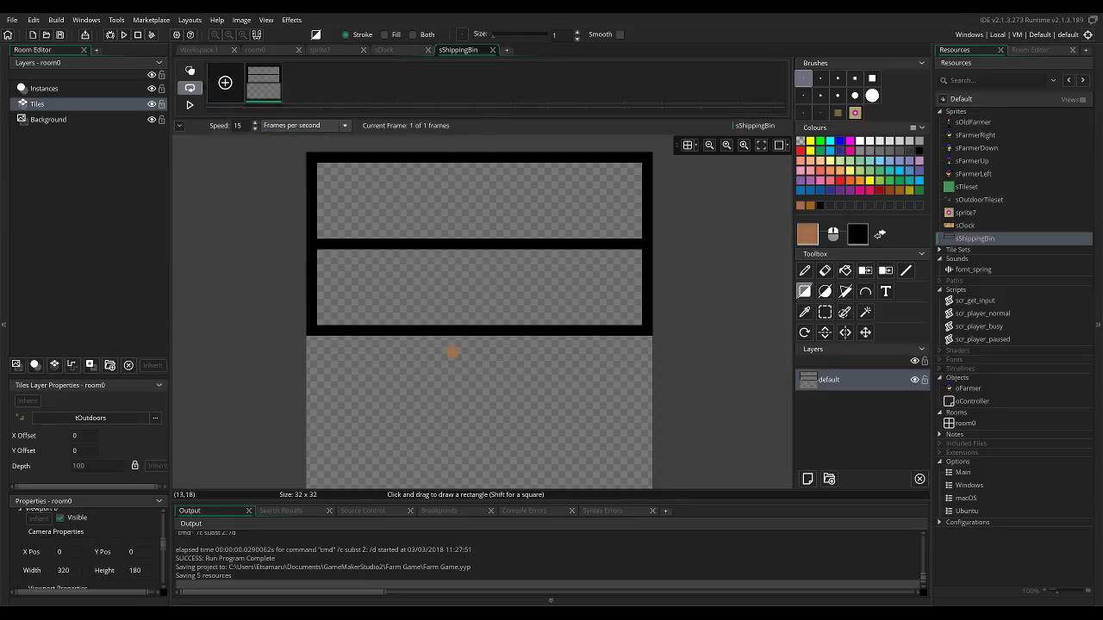
scroll(452, 352, "down", 1)
scroll(406, 339, "up", 3)
key("f")
left_click(473, 317)
left_click(473, 263)
Erase the top row of the bin's black outline and the outline pixels at its two upper corners.
key("e")
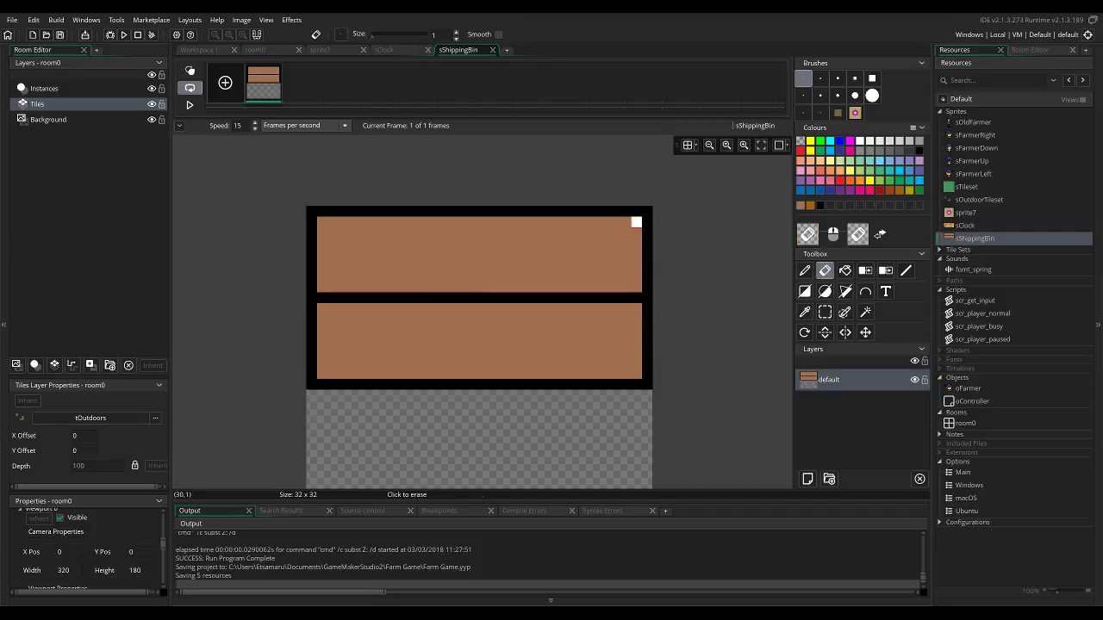
mouse_move(311, 223)
left_mouse_down()
mouse_move(321, 211)
mouse_move(591, 222)
mouse_move(632, 212)
mouse_move(538, 201)
mouse_move(505, 212)
mouse_move(647, 222)
mouse_move(647, 234)
left_mouse_up()
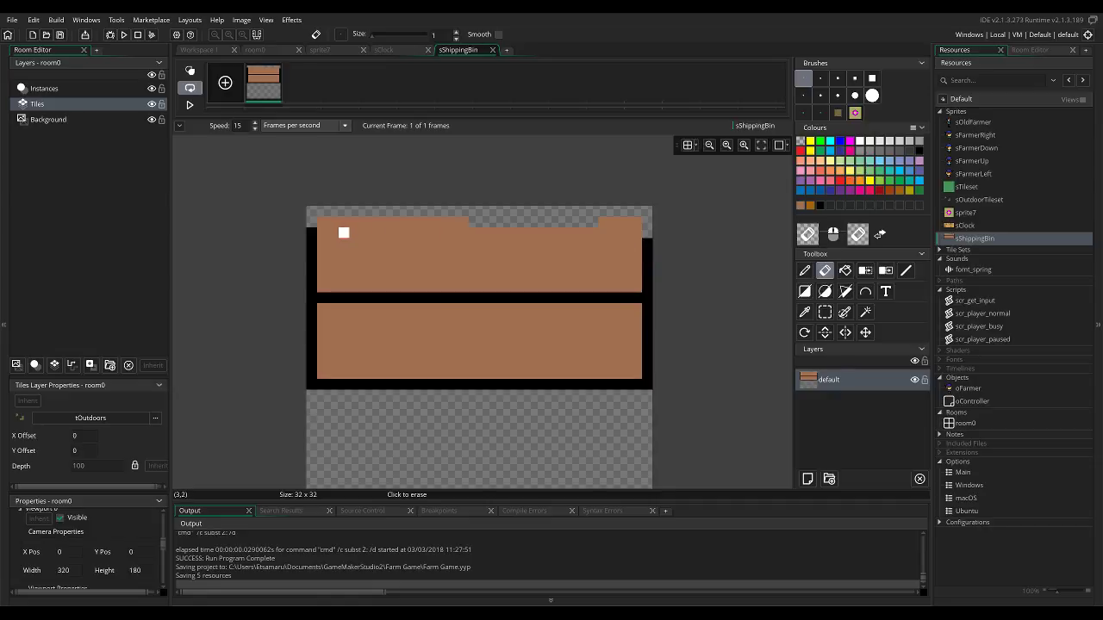
left_click(312, 234)
Redraw the bin's top outline in black one pixel lower with stepped corners, erasing the leftover pixels outside both corners.
key("d")
left_click(322, 233)
left_click(333, 221)
left_click(636, 234)
left_click(624, 222)
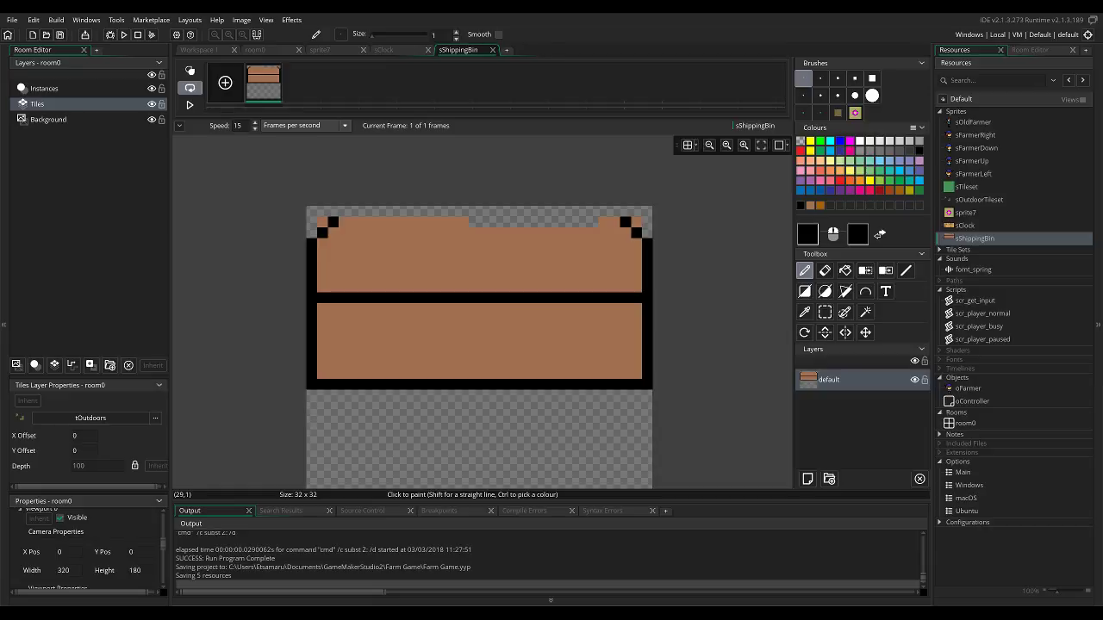
key("l")
left_click_drag(614, 221, 323, 221)
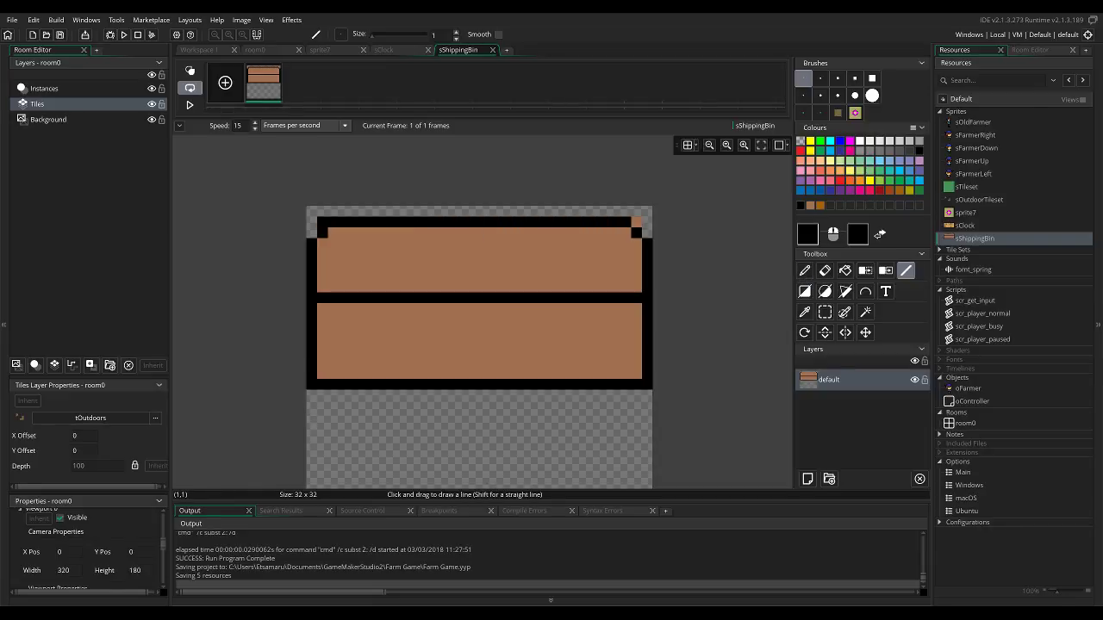
key("e")
left_click(322, 222)
left_click(635, 222)
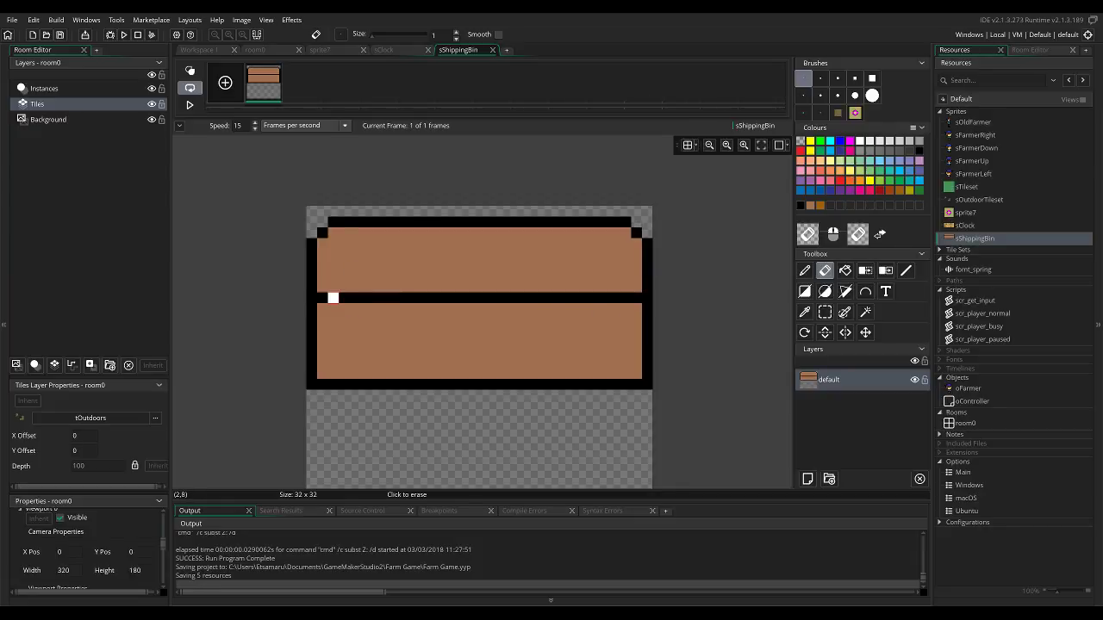
Draw a black lid edge two pixels below the divider, inset from both sides and joined to the divider by stepped corners.
key("p")
left_click_drag(322, 320, 420, 319)
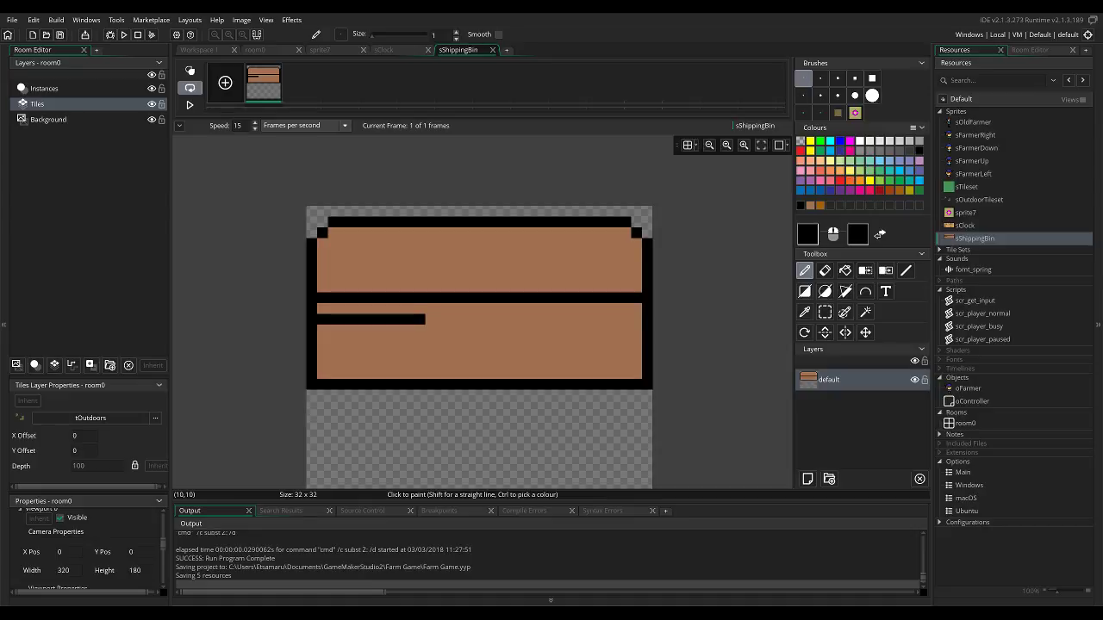
key("ctrl+z")
left_click(322, 308)
left_click_drag(334, 319, 355, 319)
left_click(635, 308)
left_click(624, 320)
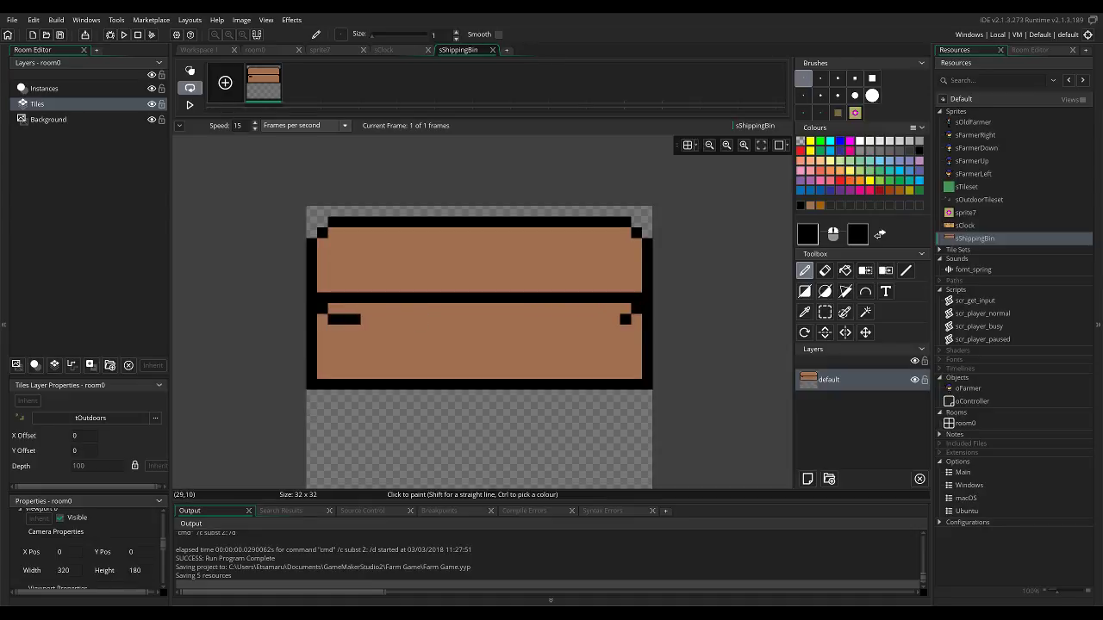
key("l")
left_click_drag(625, 319, 366, 320)
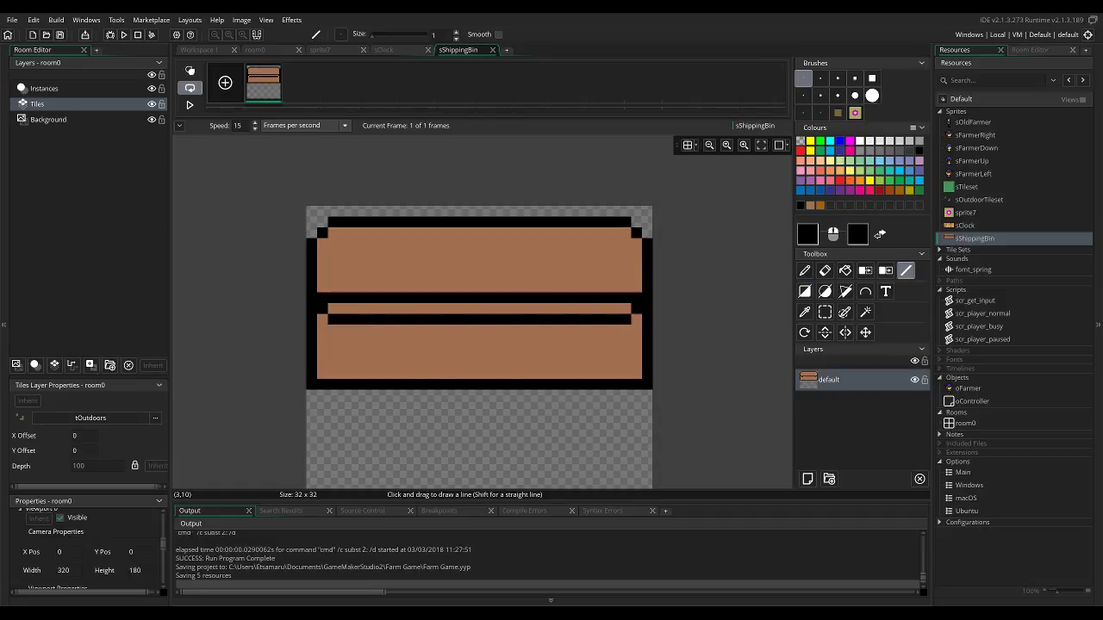
Paint a black latch block about 4 px wide at the centre, between the divider and the lid edge.
left_click(464, 309)
left_click(473, 309)
left_click(485, 309)
left_click(593, 332, "alt")
Set the drawing colour to darker brown 7F583F and paint a one-pixel shadow beneath the lid edge and at its ends.
left_click(808, 233)
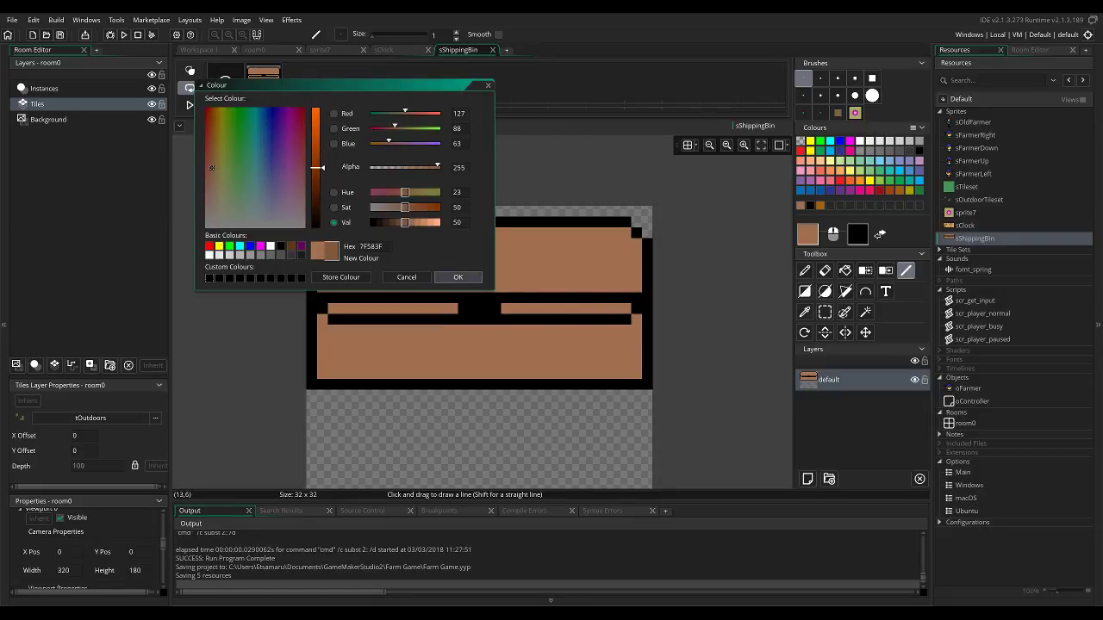
left_click(457, 276)
key("s")
key("d")
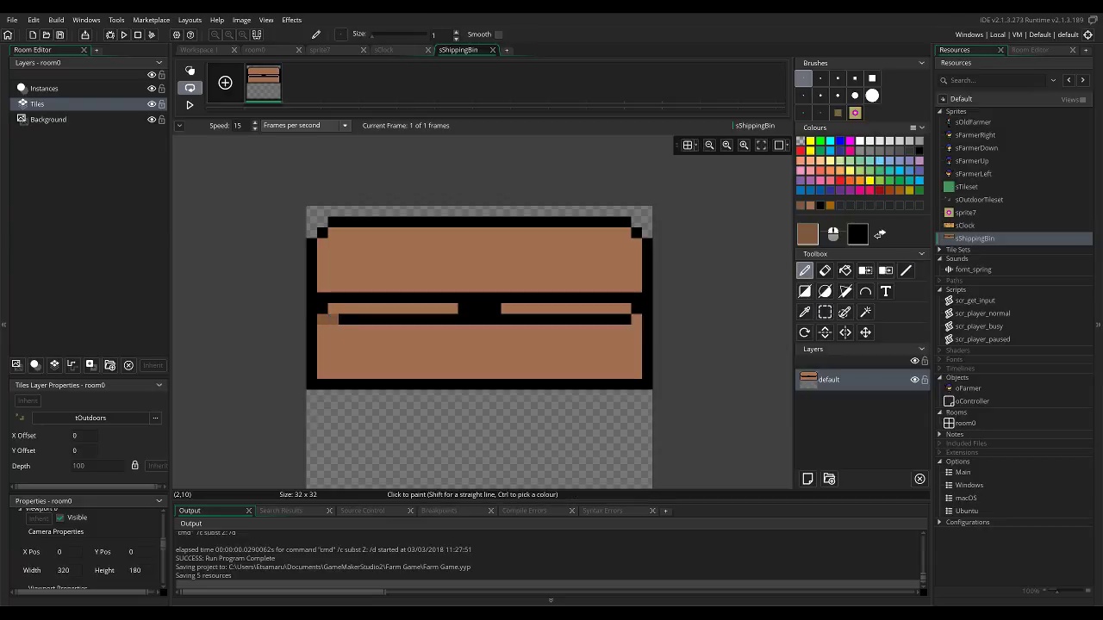
key("l")
right_click_drag(333, 330, 614, 330)
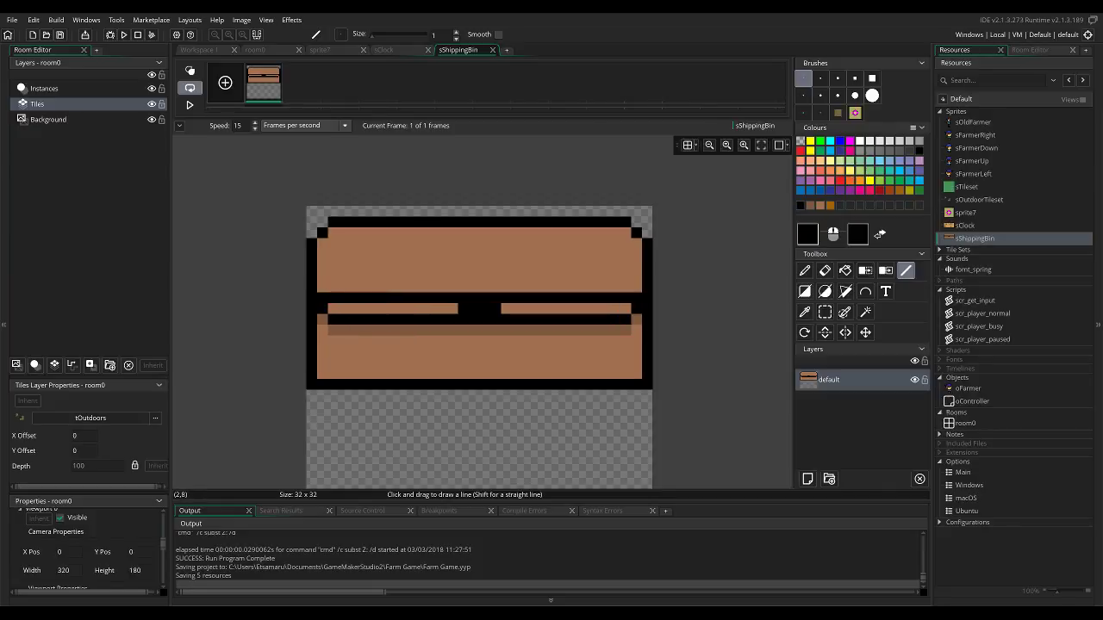
Cover the upper divider line with the lighter brown, and extend the dark brown shadow to two rows and into the notch under the latch.
left_click_drag(333, 298, 625, 298)
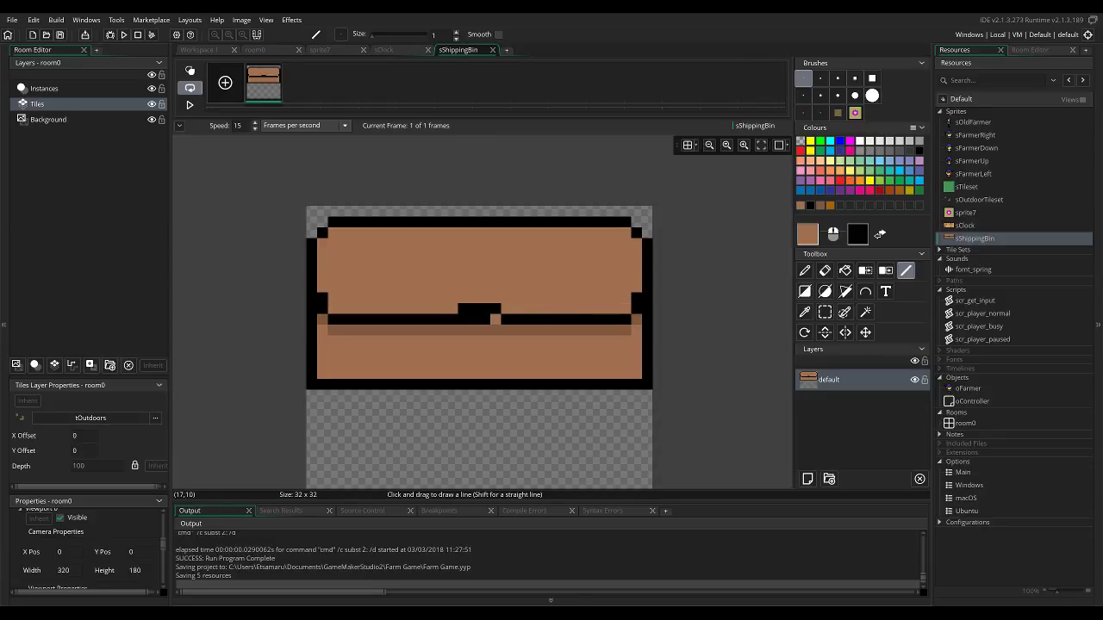
left_click_drag(495, 320, 462, 319)
left_click(376, 331, "ctrl")
left_click(322, 330)
left_click(334, 341)
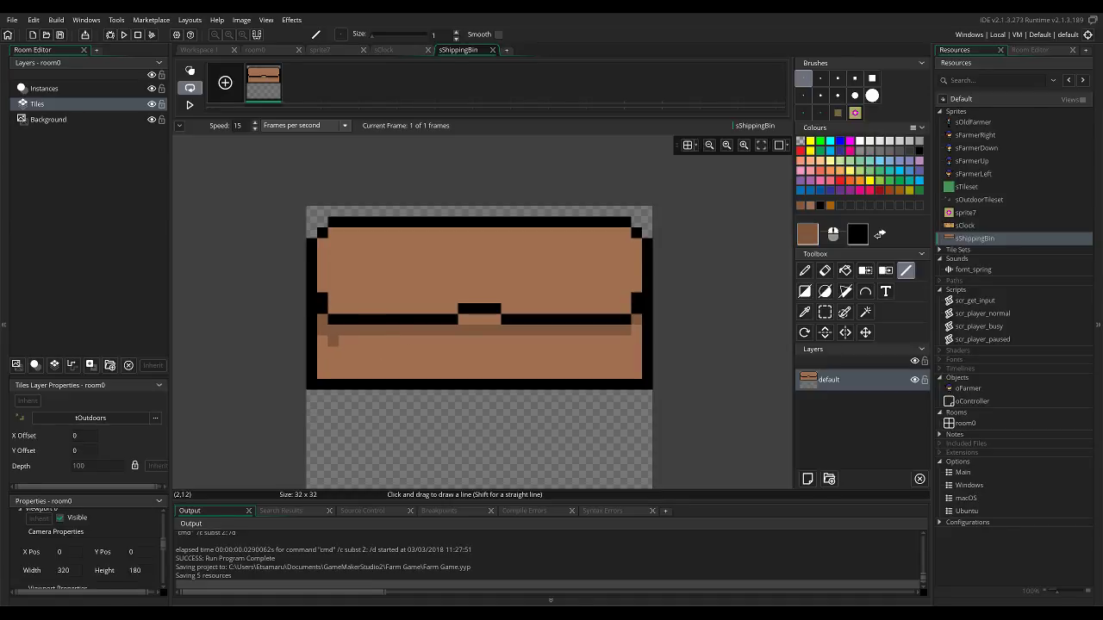
mouse_move(333, 341)
left_mouse_down()
mouse_move(452, 341)
mouse_move(495, 320)
mouse_move(474, 341)
mouse_move(625, 341)
left_mouse_up()
left_click(474, 319)
left_click(463, 319)
left_click(635, 331)
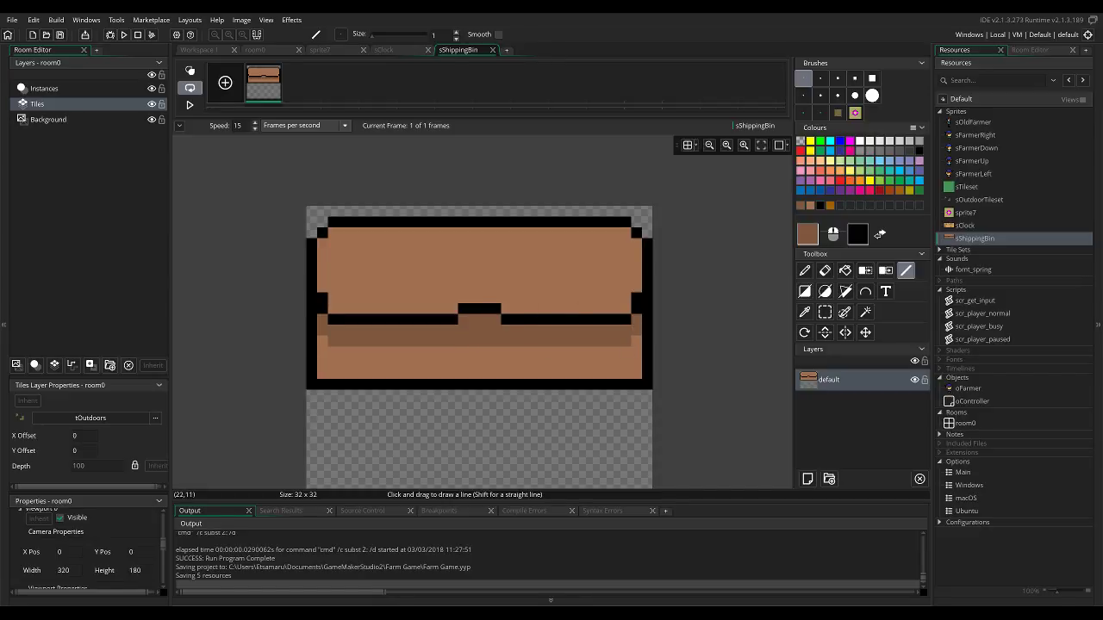
Paint two orange hinges about 3 px wide on the lid's top edge, with black borders above and below.
left_click(388, 233)
key("ctrl+z")
left_click(860, 181)
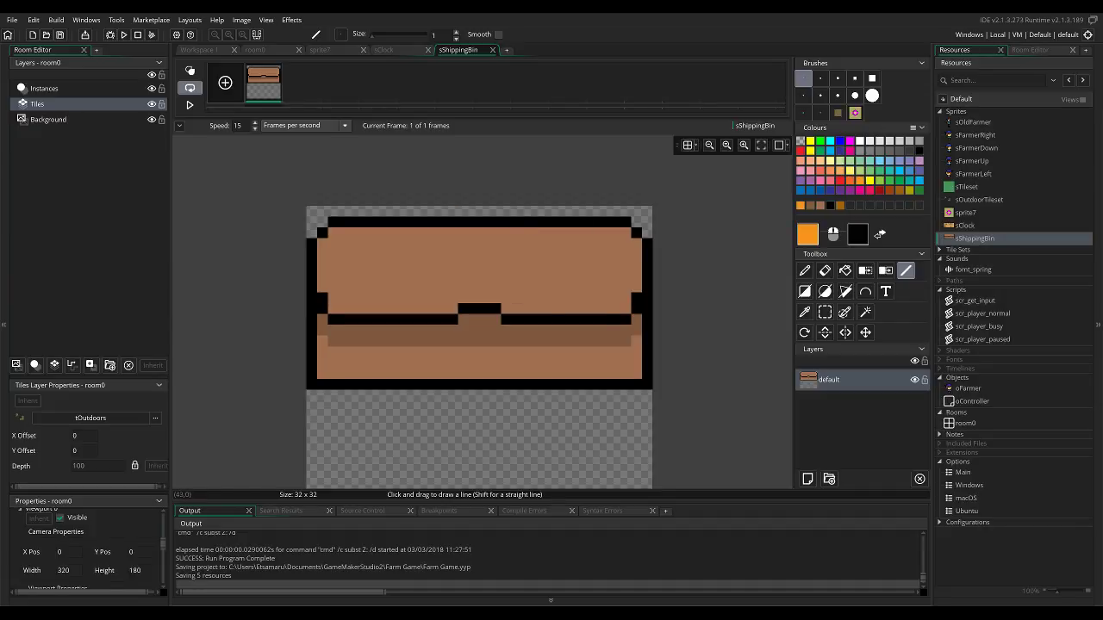
key("d")
left_click_drag(365, 222, 387, 223)
mouse_move(592, 222)
left_mouse_down()
mouse_move(571, 222)
mouse_move(593, 232)
mouse_move(581, 211)
left_mouse_up()
left_click(552, 222, "ctrl")
left_click(593, 211)
mouse_move(366, 232)
left_mouse_down()
mouse_move(387, 232)
mouse_move(385, 211)
mouse_move(366, 211)
left_mouse_up()
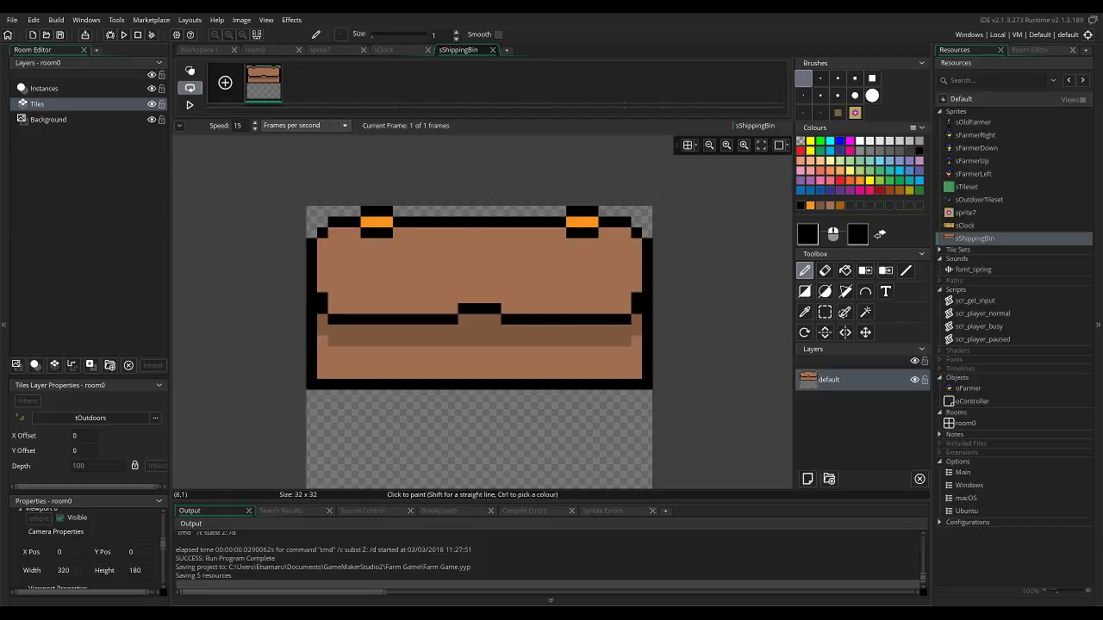
Widen both hinges inward by one pixel, extending the black borders and the orange centres.
left_click(559, 211)
left_click(560, 233)
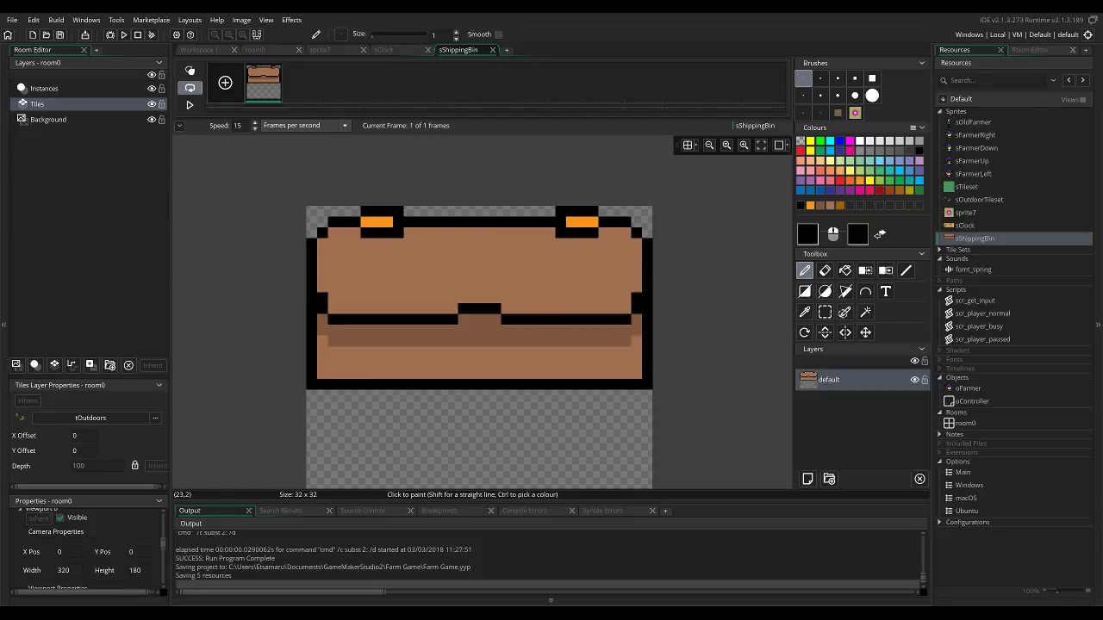
left_click(565, 222, "ctrl")
left_click(398, 223)
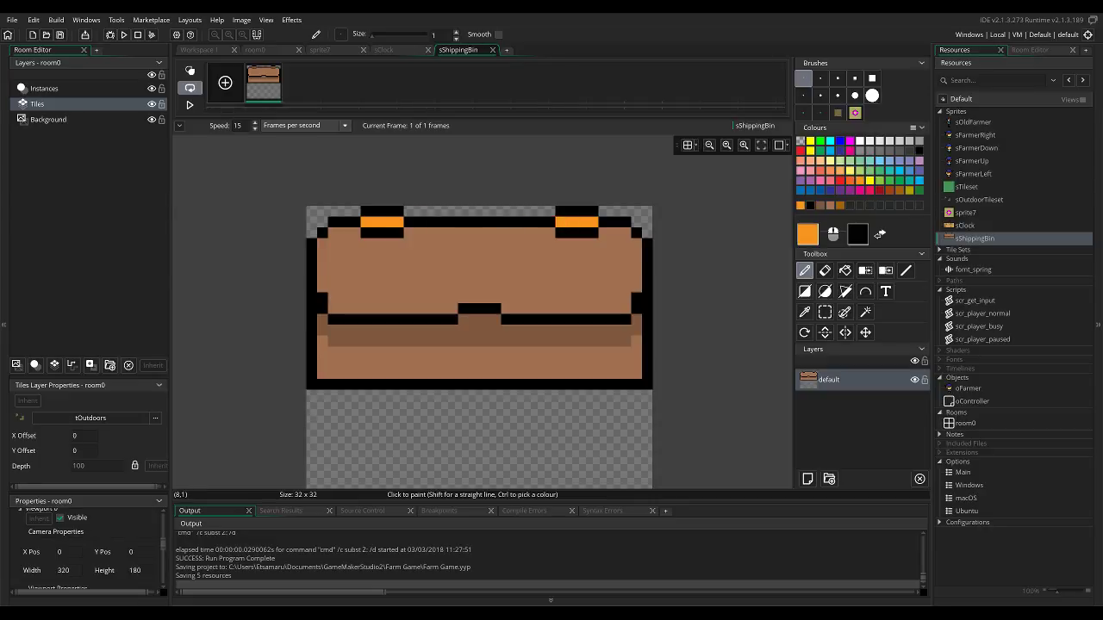
Select the whole bin drawing, move it down to the canvas's bottom edge, and clear the selection.
scroll(538, 331, "down", 1, "ctrl")
scroll(538, 331, "down", 3, "ctrl")
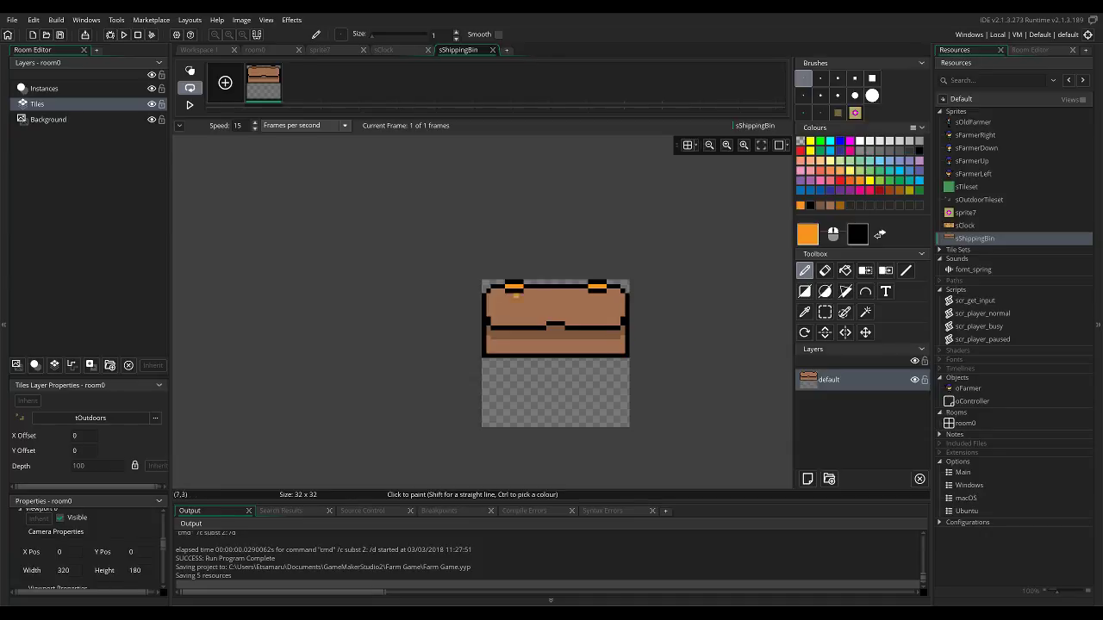
key("s")
left_click_drag(482, 279, 661, 397)
left_click_drag(600, 318, 599, 388)
left_click(723, 350)
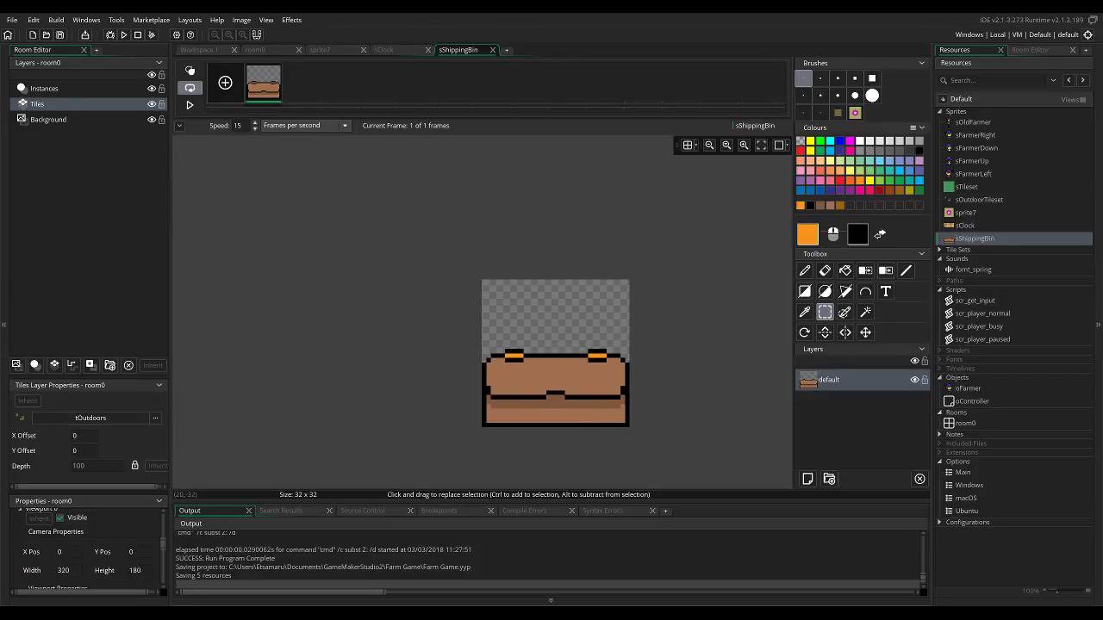
Return to the workspace, set sShippingBin's origin to Bottom Centre, and compare it with the sOldFarmer and sFarmerRight origins.
left_click(290, 126)
left_click(290, 128)
left_click(215, 49)
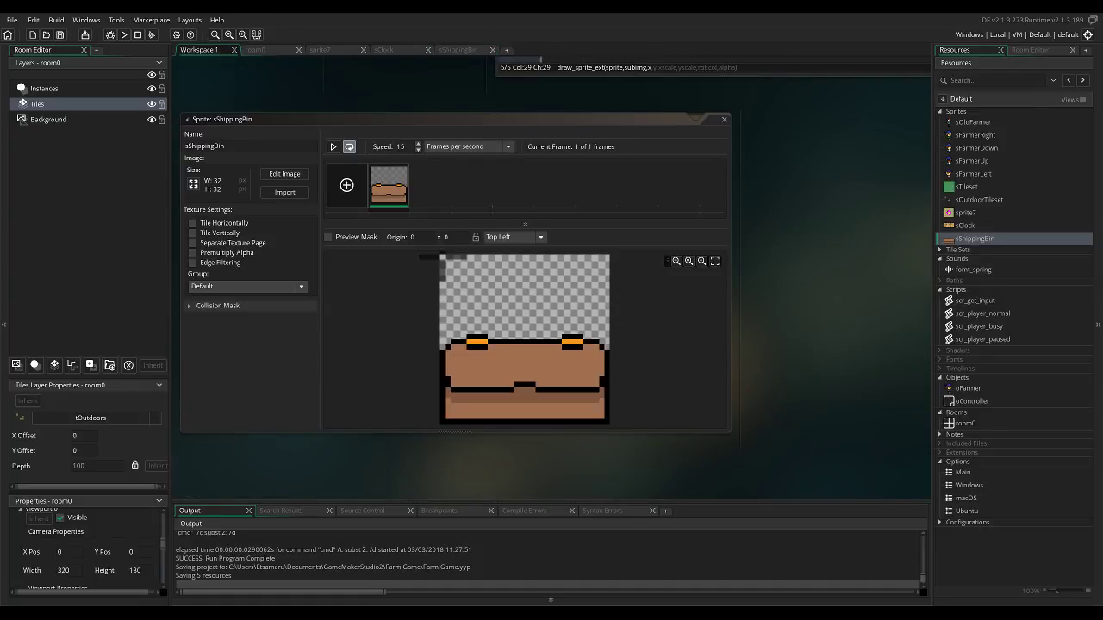
left_click(512, 237)
left_click(504, 324)
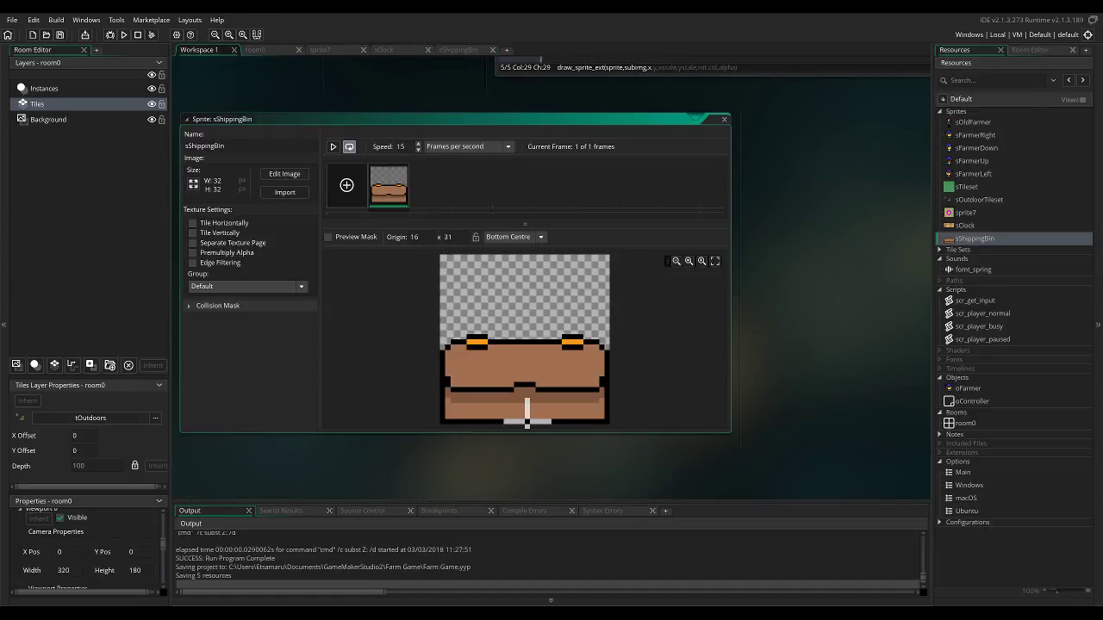
double_click(972, 122)
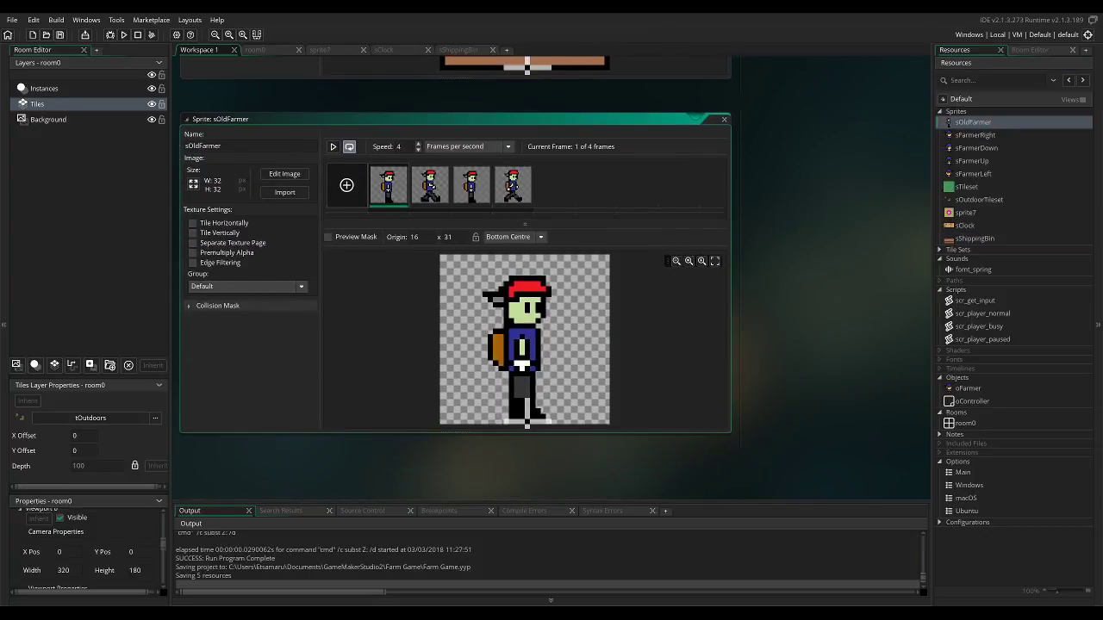
double_click(975, 136)
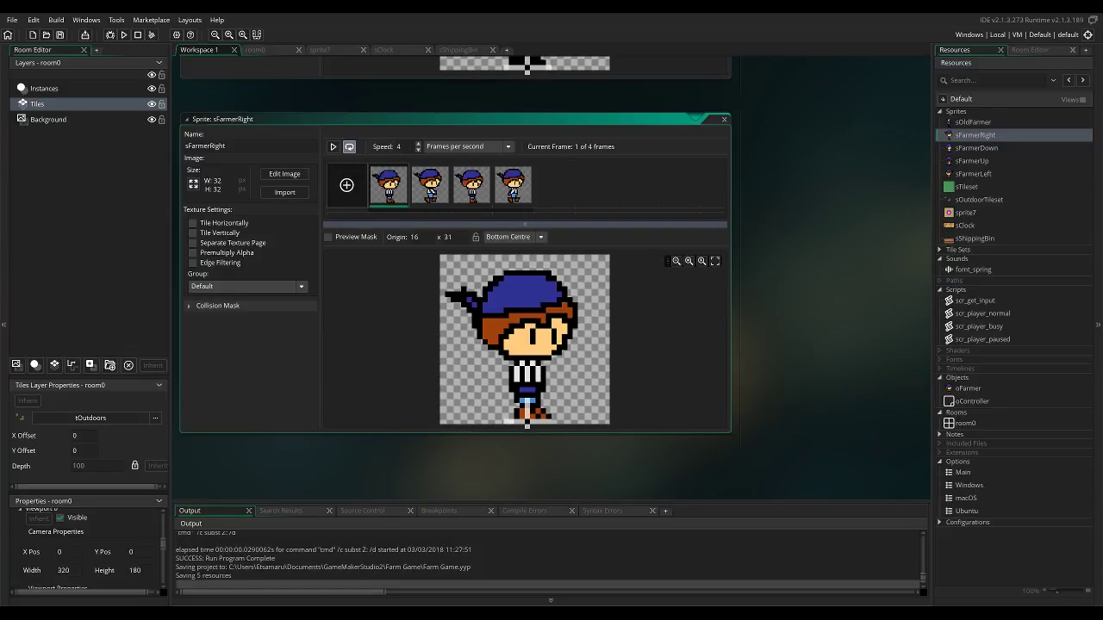
Create a new object named oShippingBox and assign it the sShippingBin sprite.
right_click(958, 377)
left_click(982, 385)
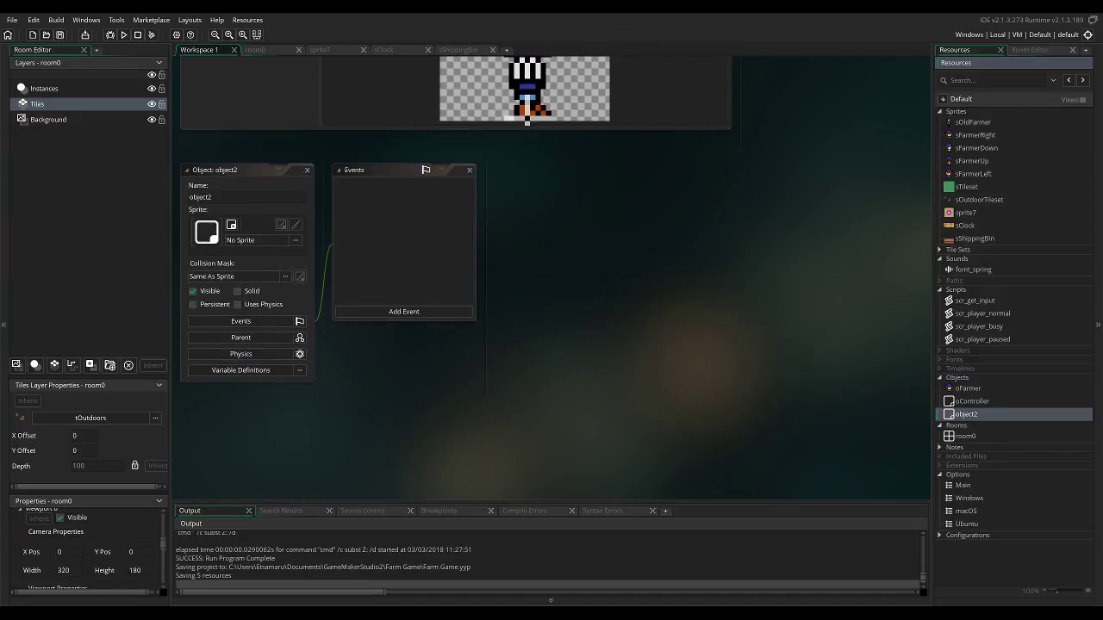
left_click_drag(214, 197, 189, 197)
type("o")
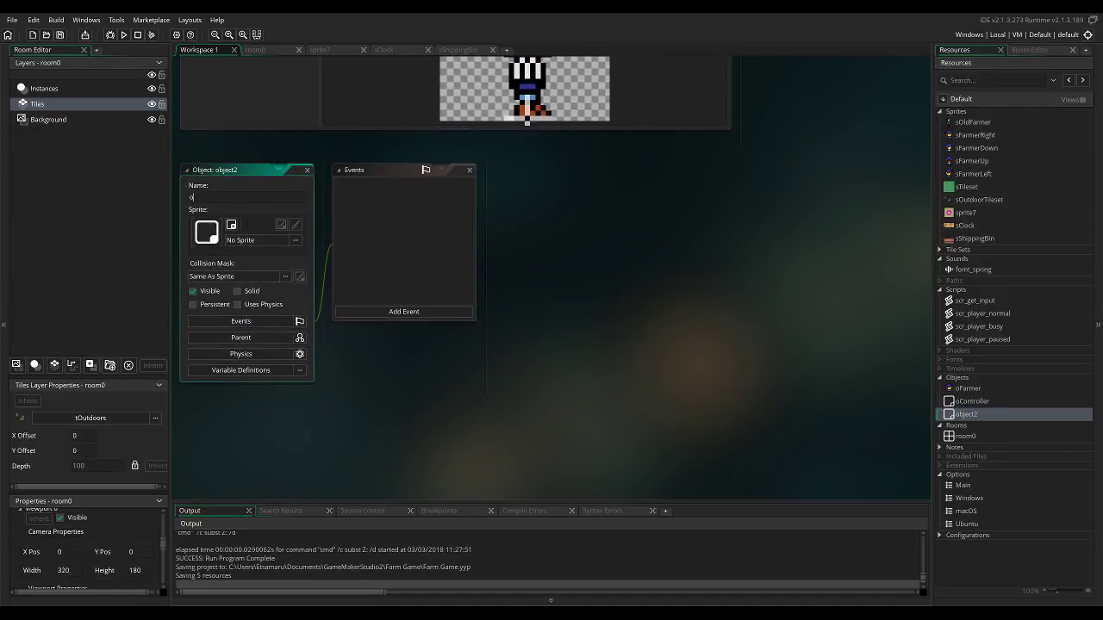
type("ShippingBox")
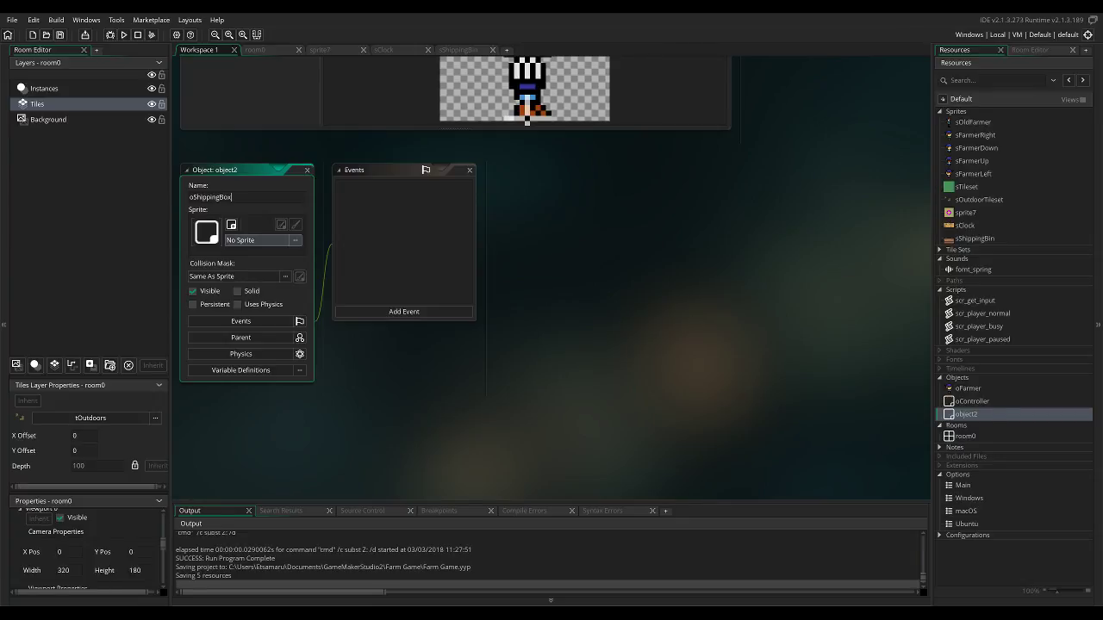
left_click(250, 240)
left_click(435, 292)
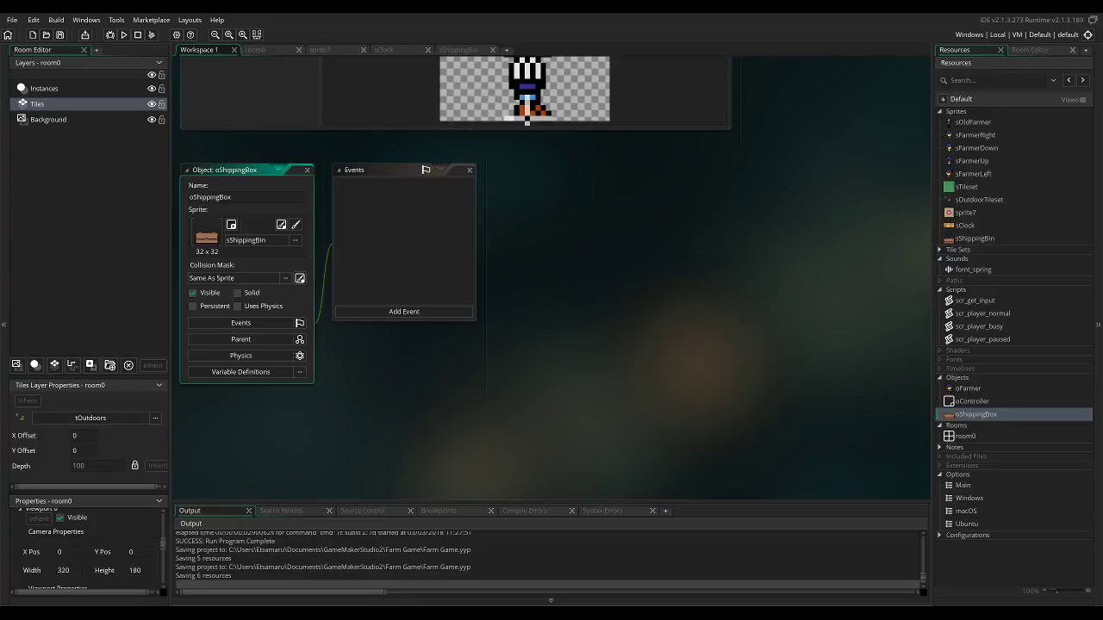
Open room0 for editing and bring the project's resource tree back into view.
double_click(963, 436)
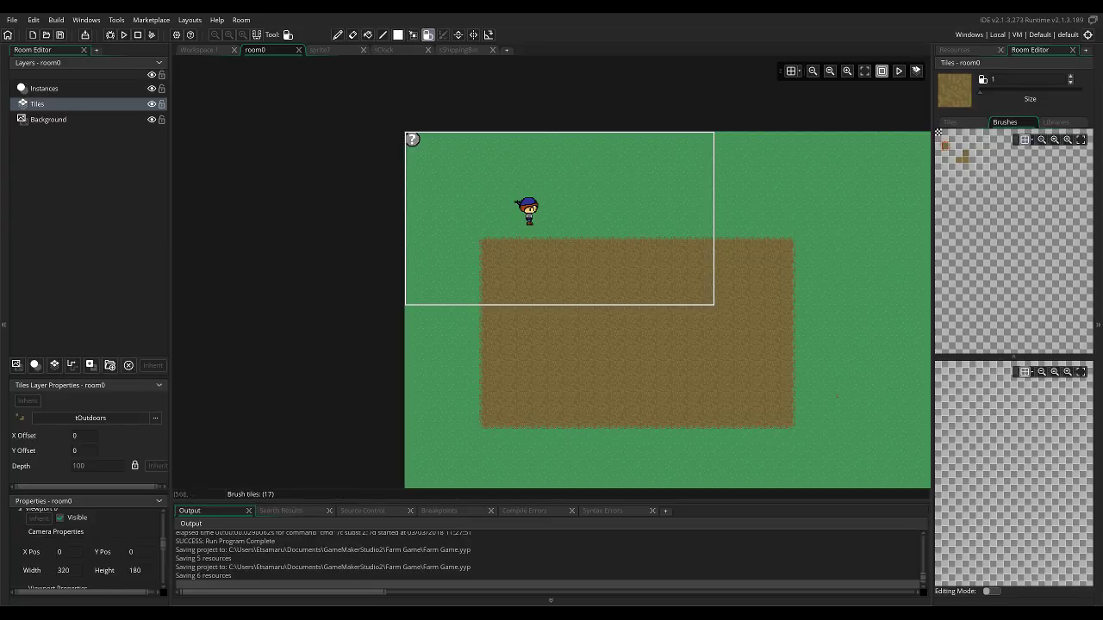
left_click(955, 50)
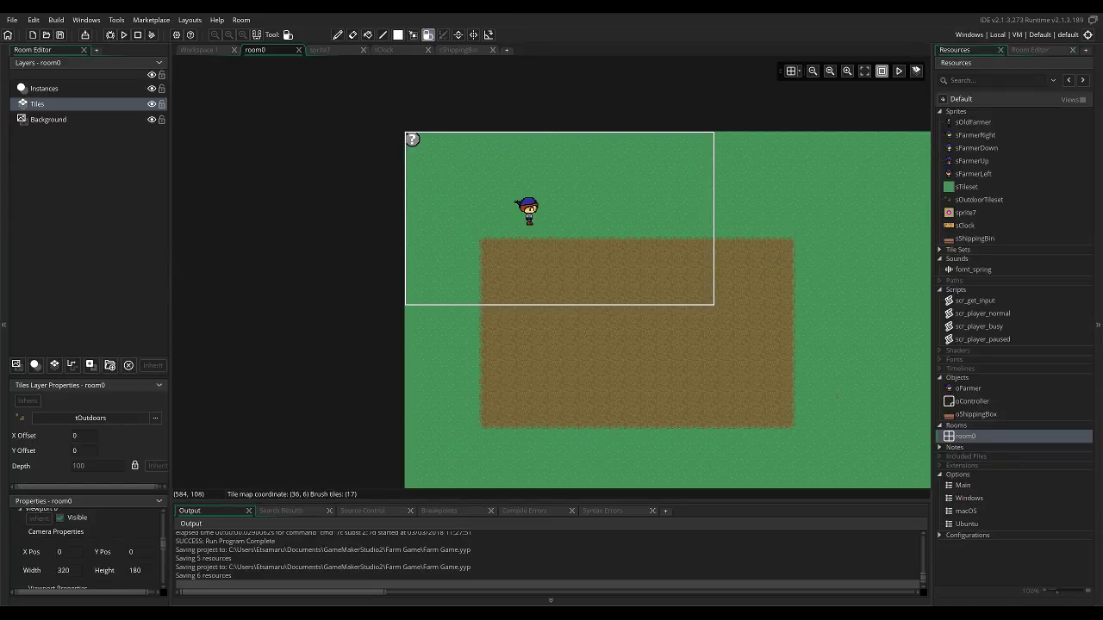
left_click(939, 258)
left_click(939, 258)
left_click(938, 259)
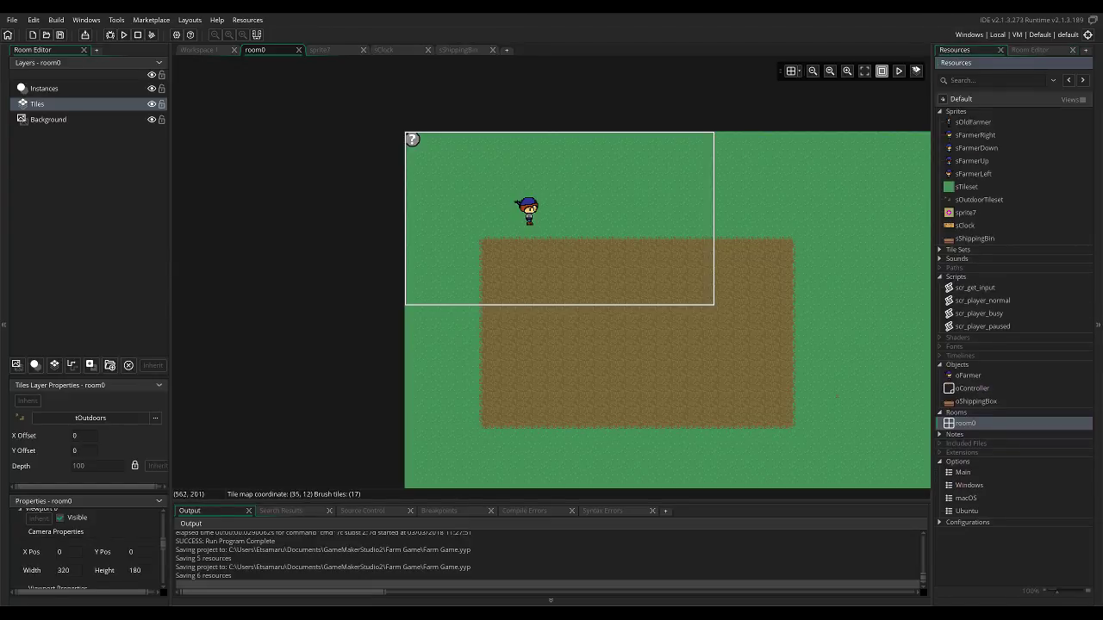
Try to place oShippingBox in the room with the Tiles layer selected.
left_click(976, 401)
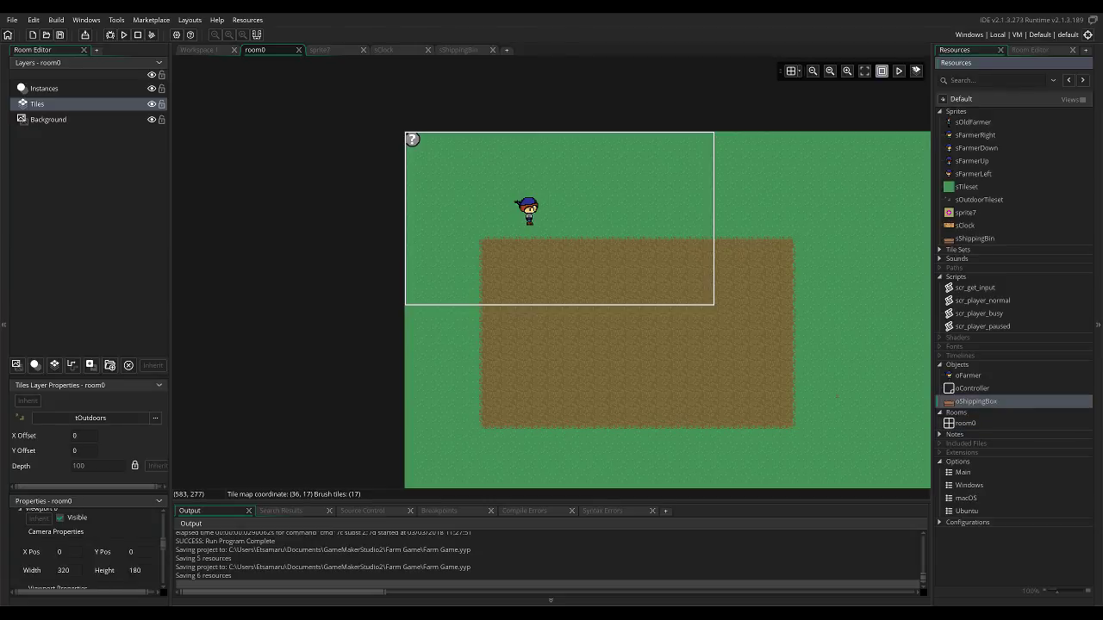
left_click_drag(976, 401, 631, 220)
left_click(648, 273)
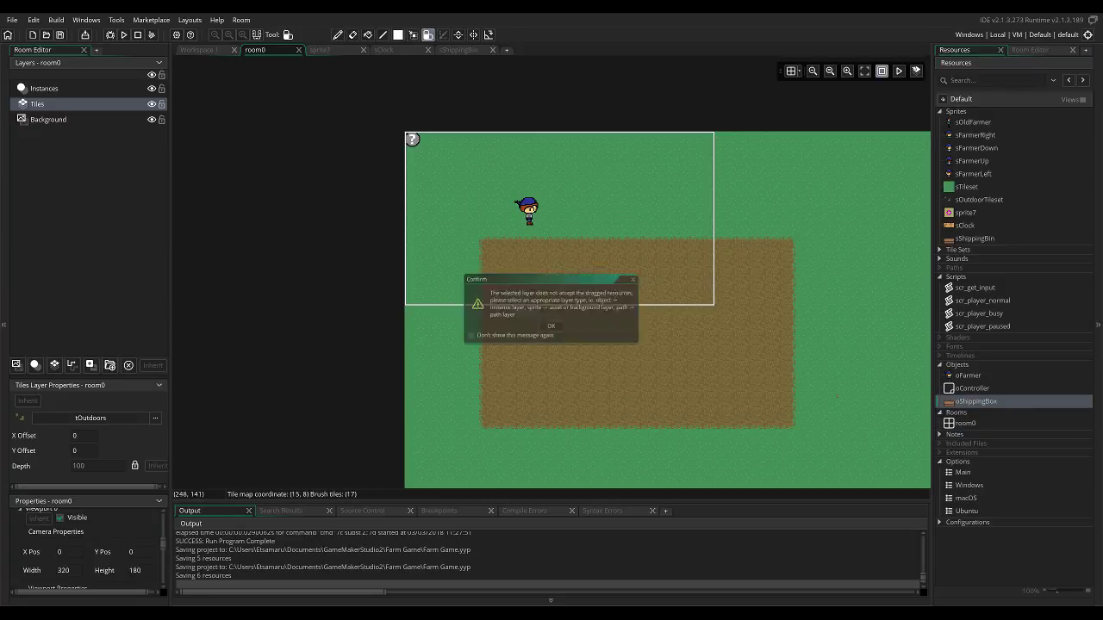
Place an oShippingBox instance on the Instances layer, turn on the room grid, and position the instance at (256, 96) beside the farmer.
left_click(69, 89)
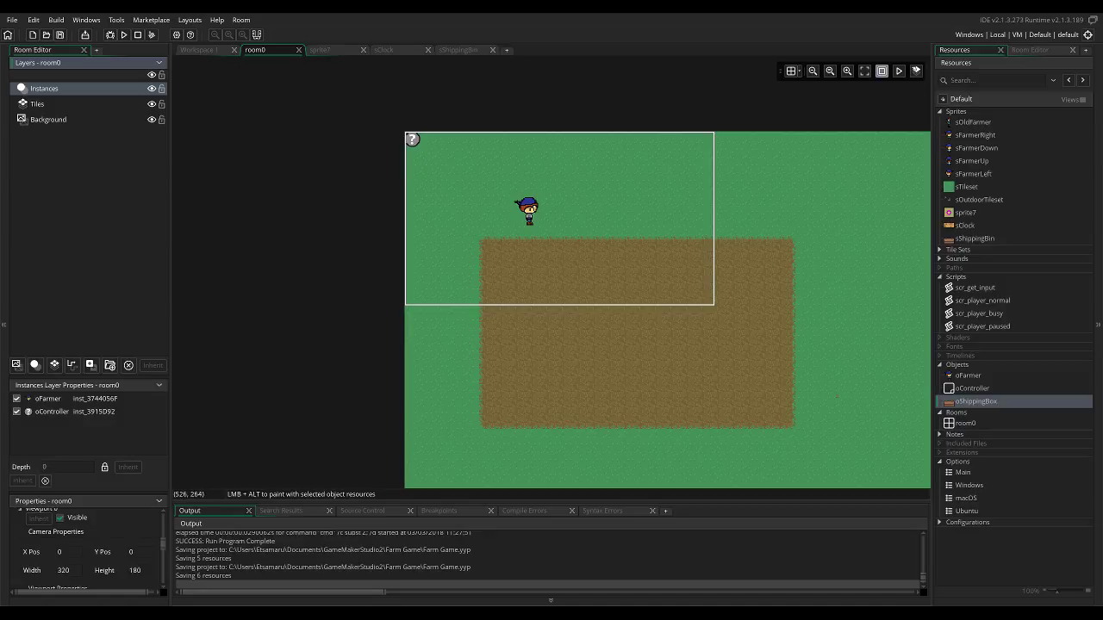
left_click_drag(976, 402, 653, 211)
left_click(791, 71)
left_click(651, 216)
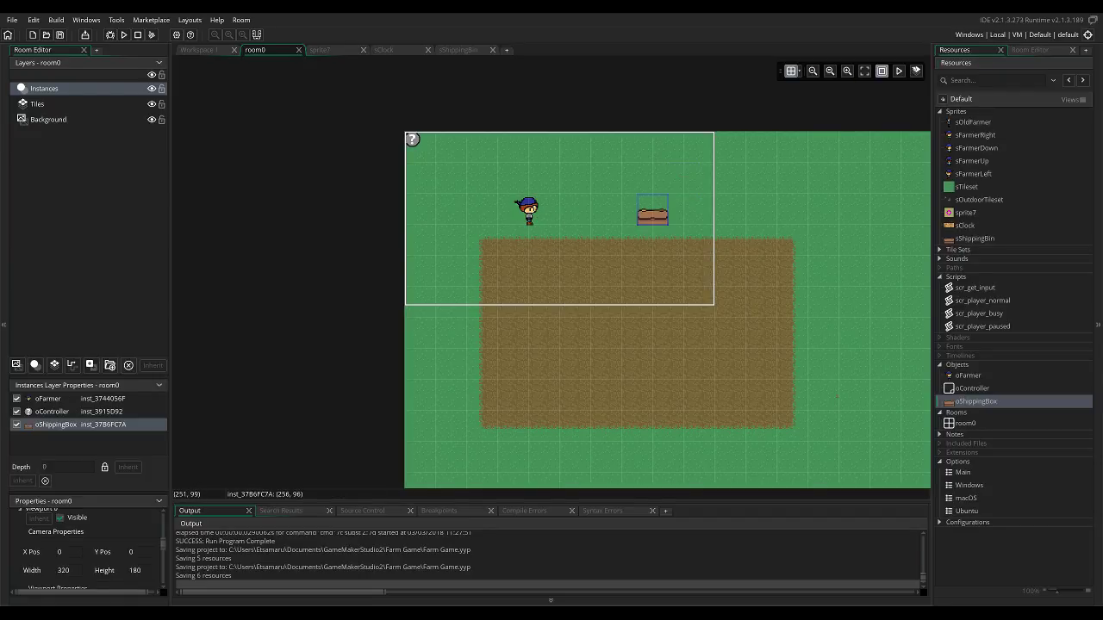
Move the oShippingBox instance to (32, 128), between the room's edge and the soil field.
left_click_drag(632, 232, 669, 233)
left_click_drag(753, 229, 427, 269)
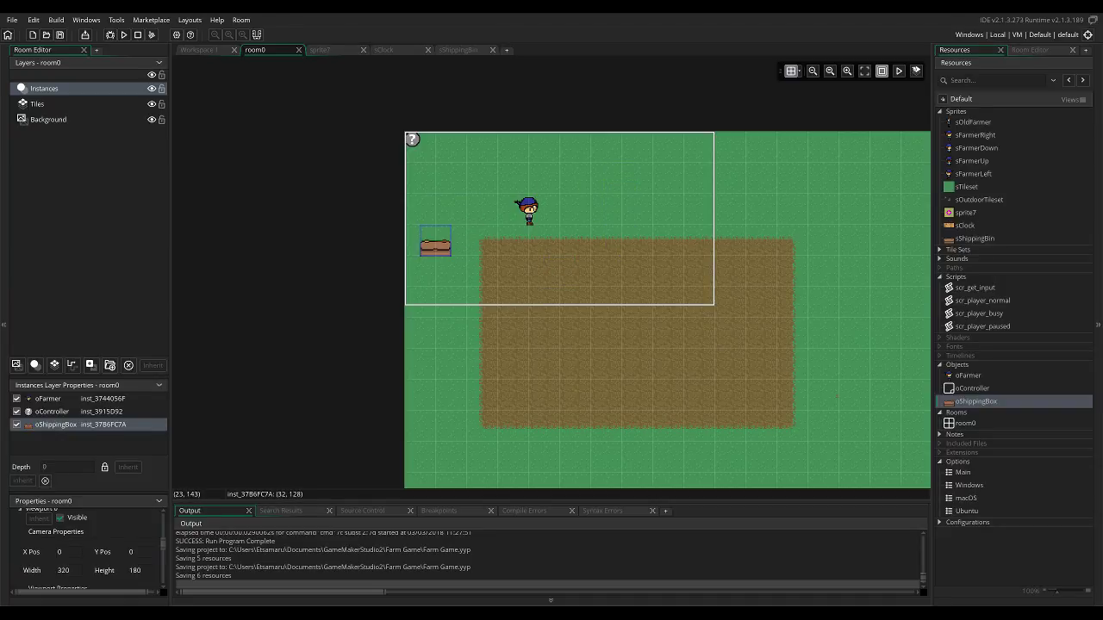
middle_click_drag(510, 234, 652, 212)
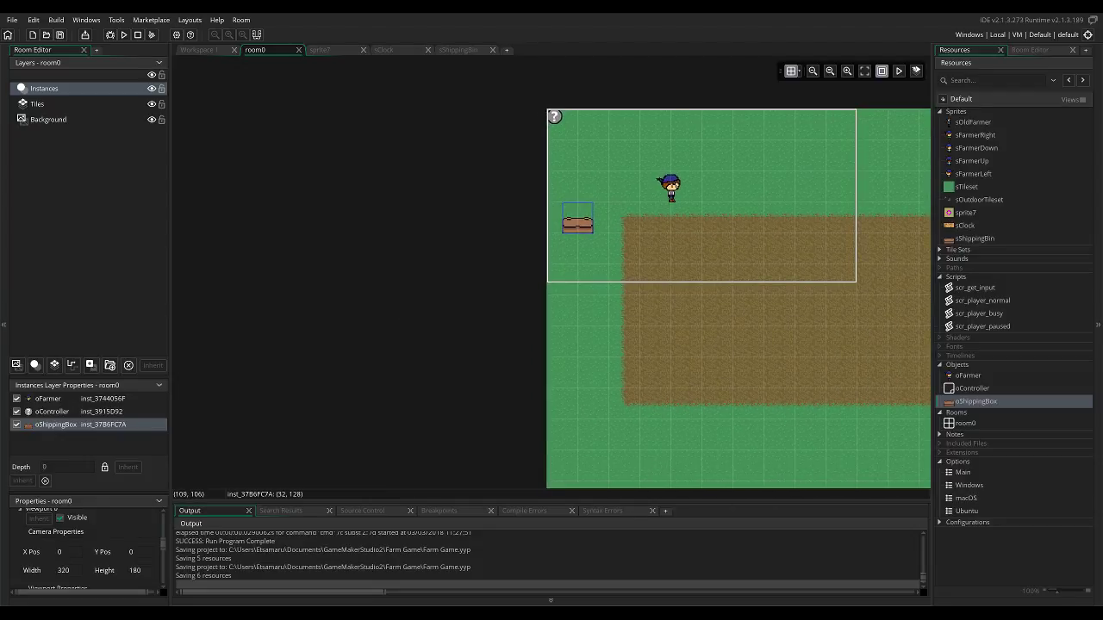
scroll(682, 206, "down", 1)
scroll(791, 149, "up", 1)
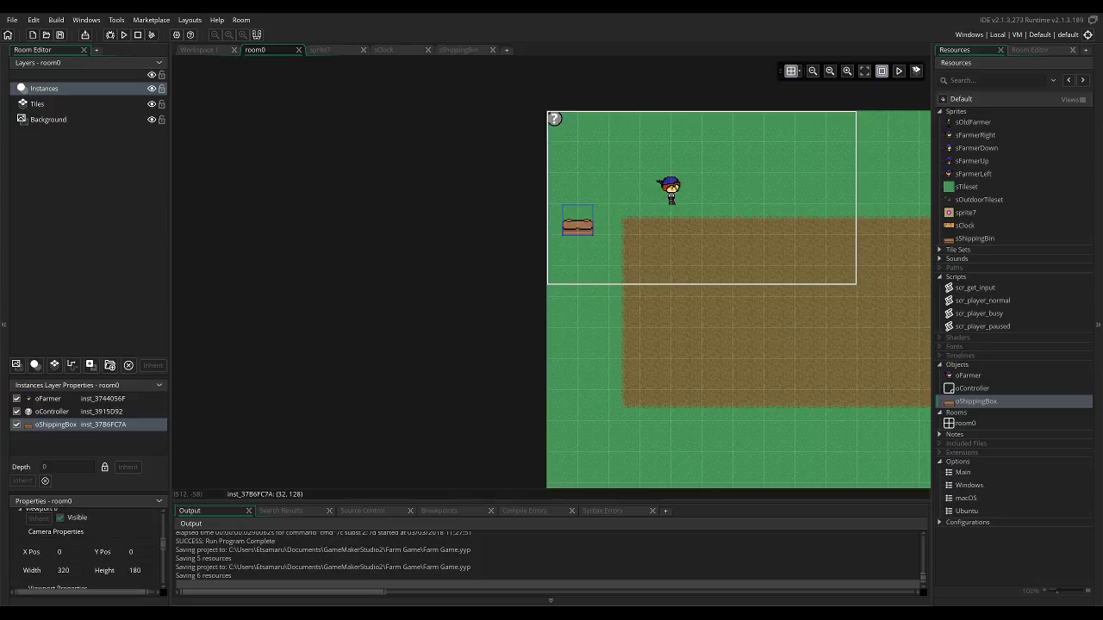
Activate the Tiles layer of room0 and enlarge the area showing its layer properties.
left_click(1029, 50)
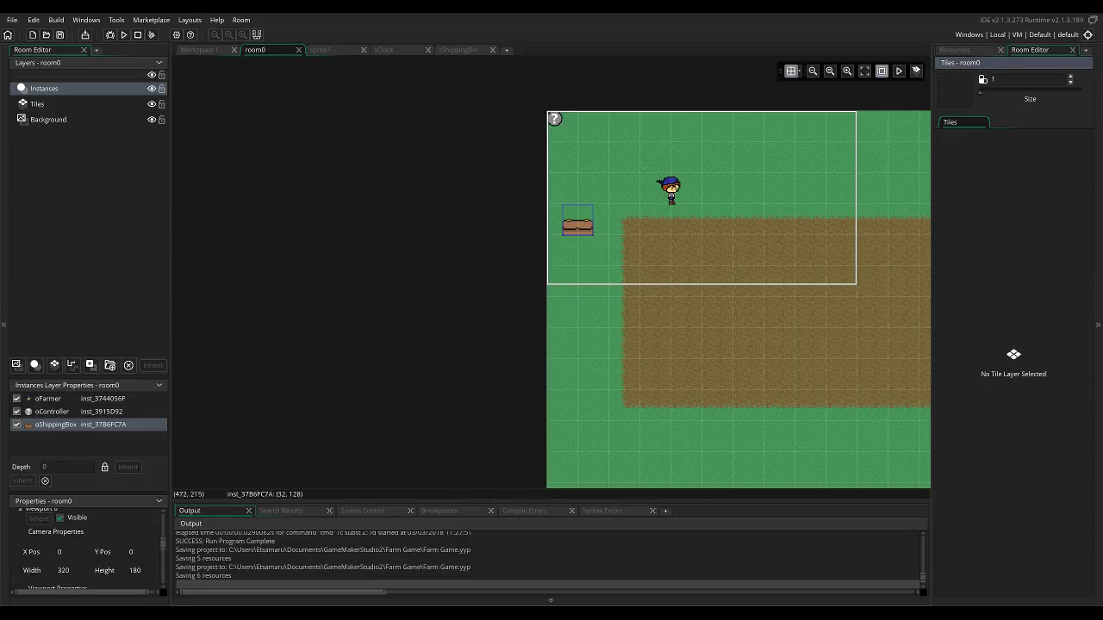
left_click(37, 103)
right_click(101, 105)
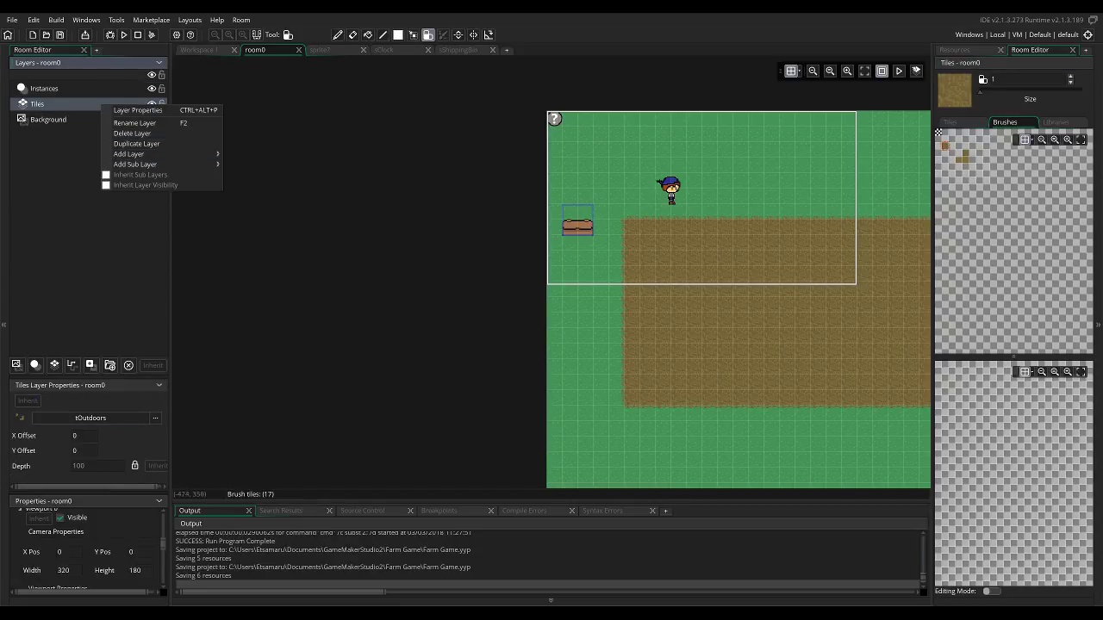
left_click(141, 441)
scroll(86, 547, "up", 2)
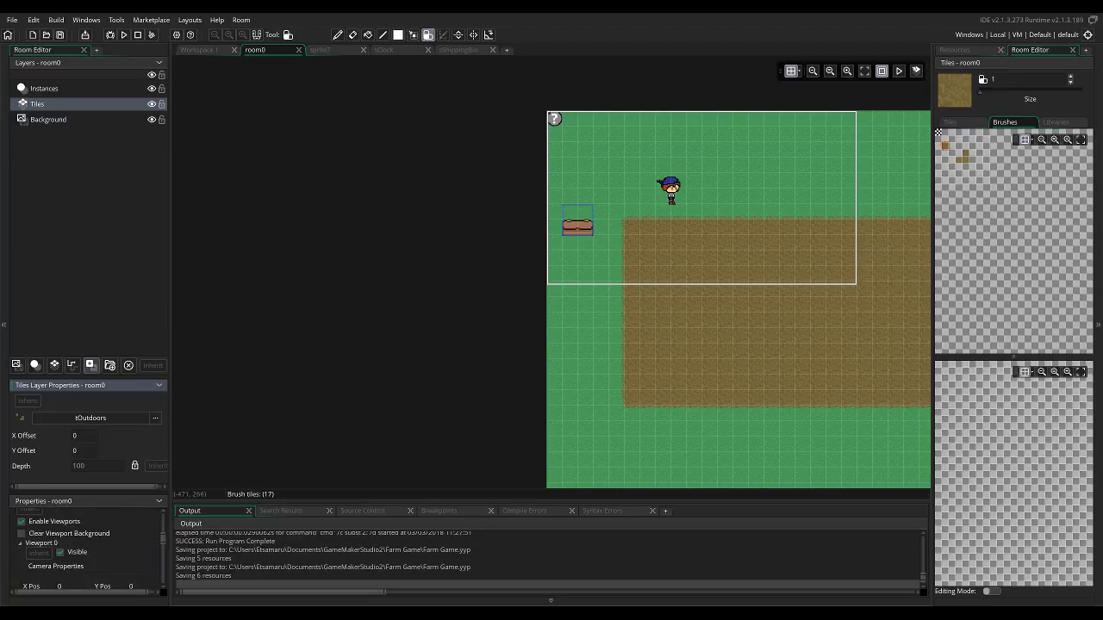
left_click_drag(82, 376, 81, 264)
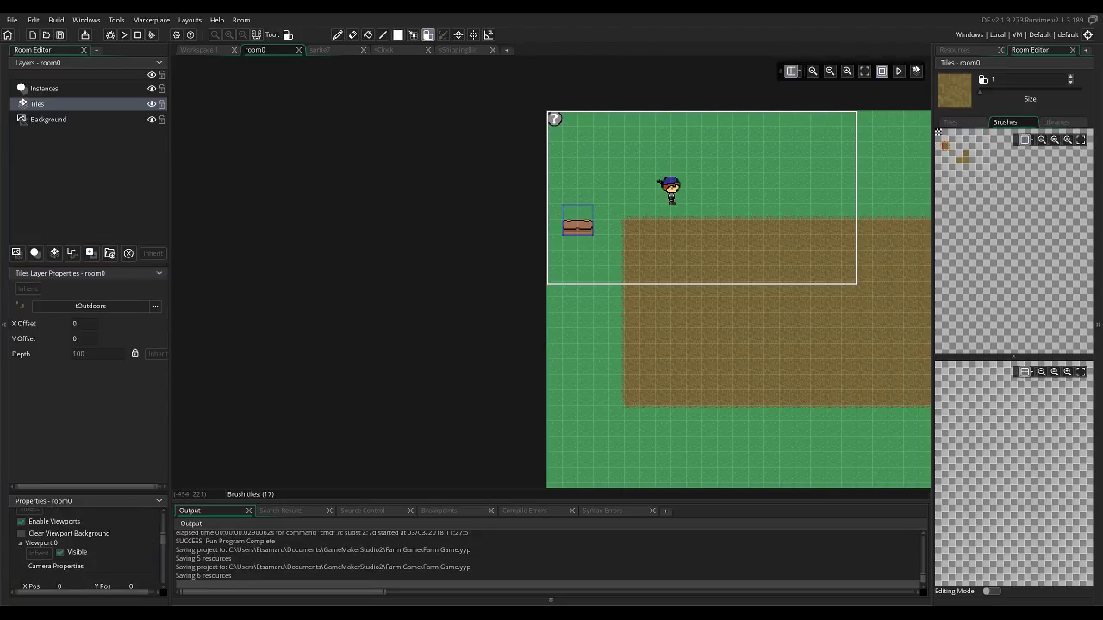
right_click(77, 106)
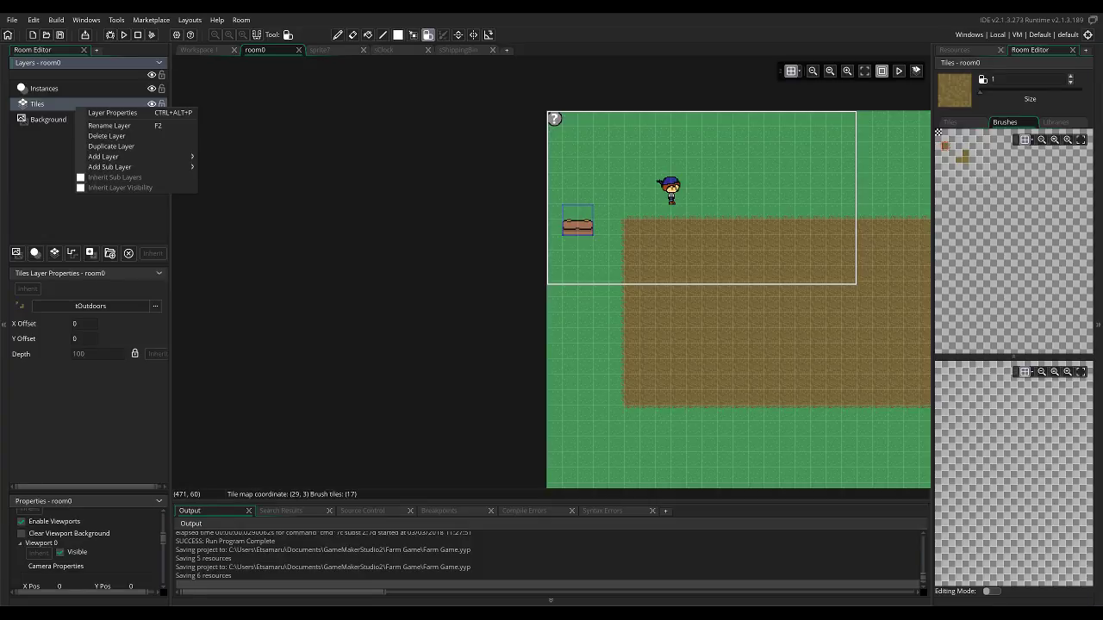
left_click(947, 122)
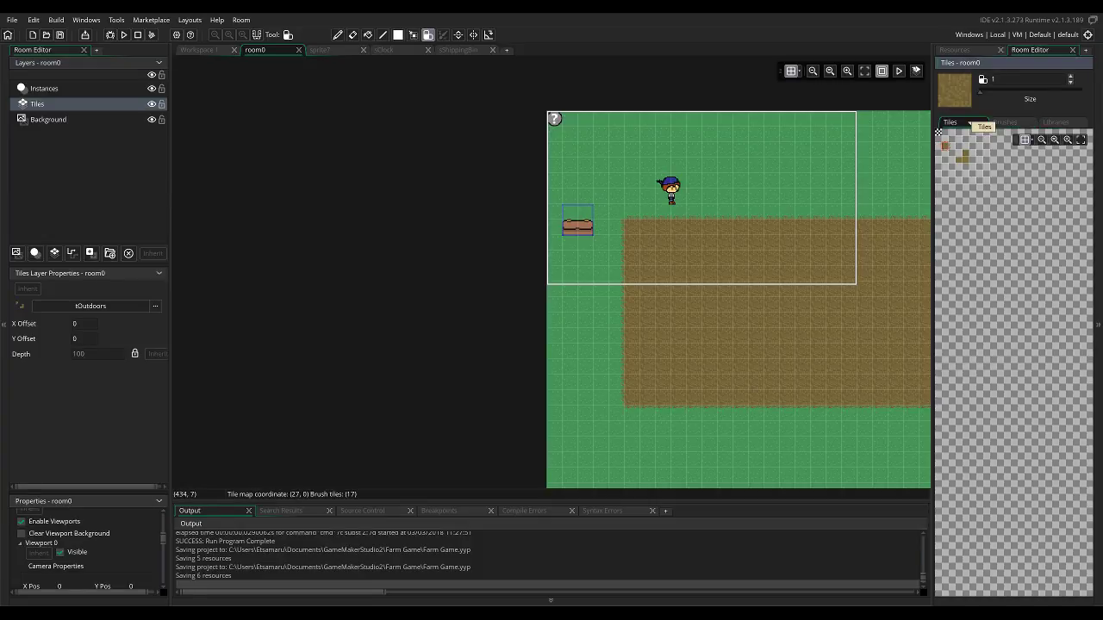
left_click(1004, 123)
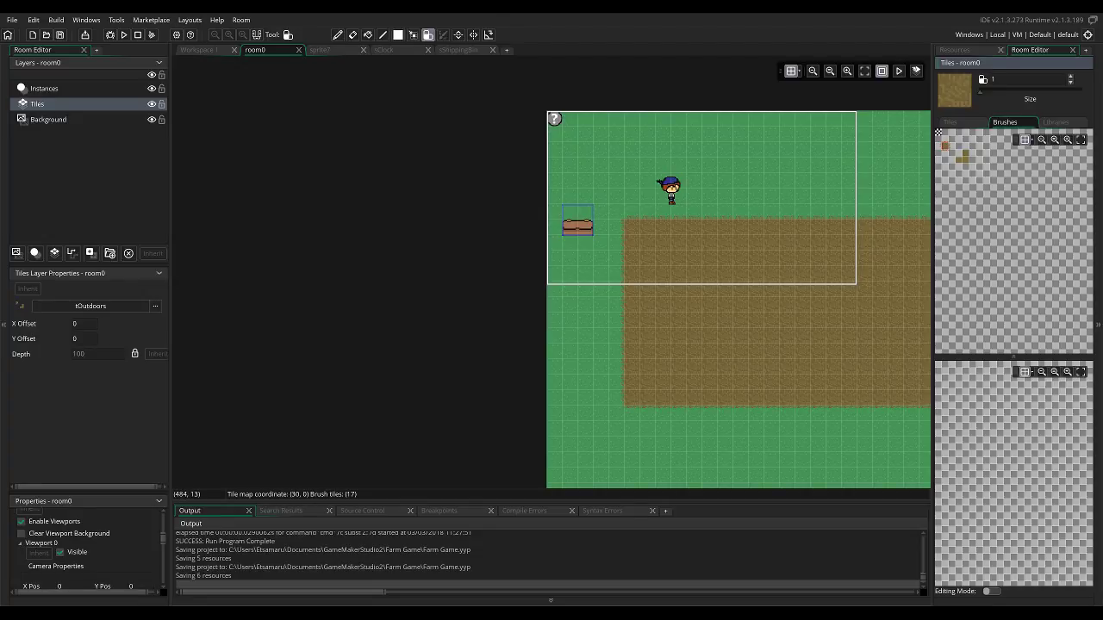
left_click(941, 126)
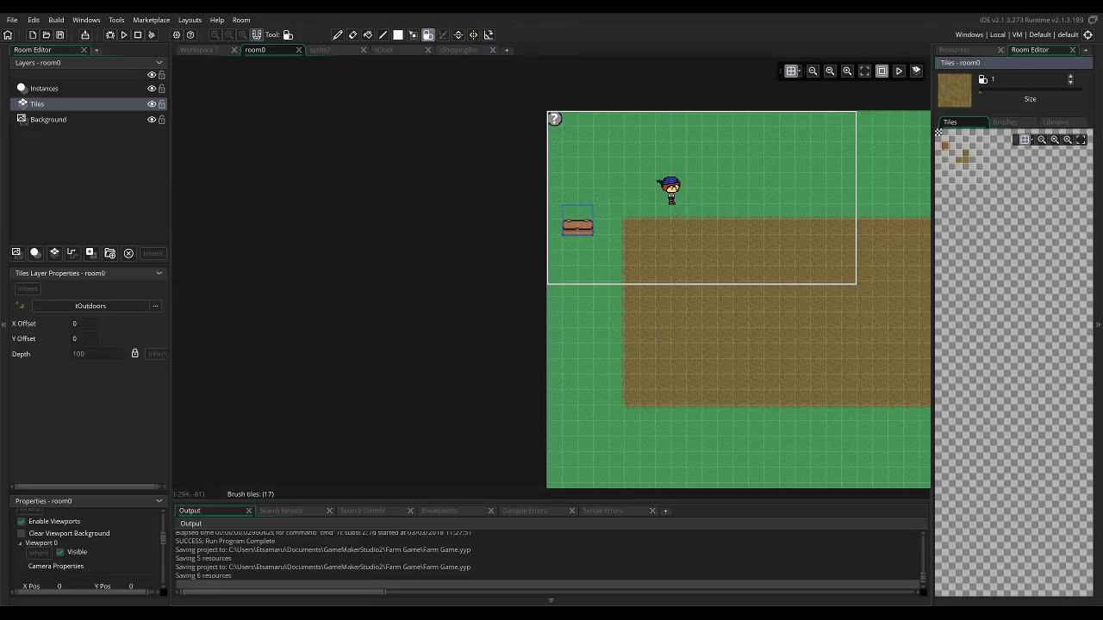
left_click(257, 34)
left_click(256, 35)
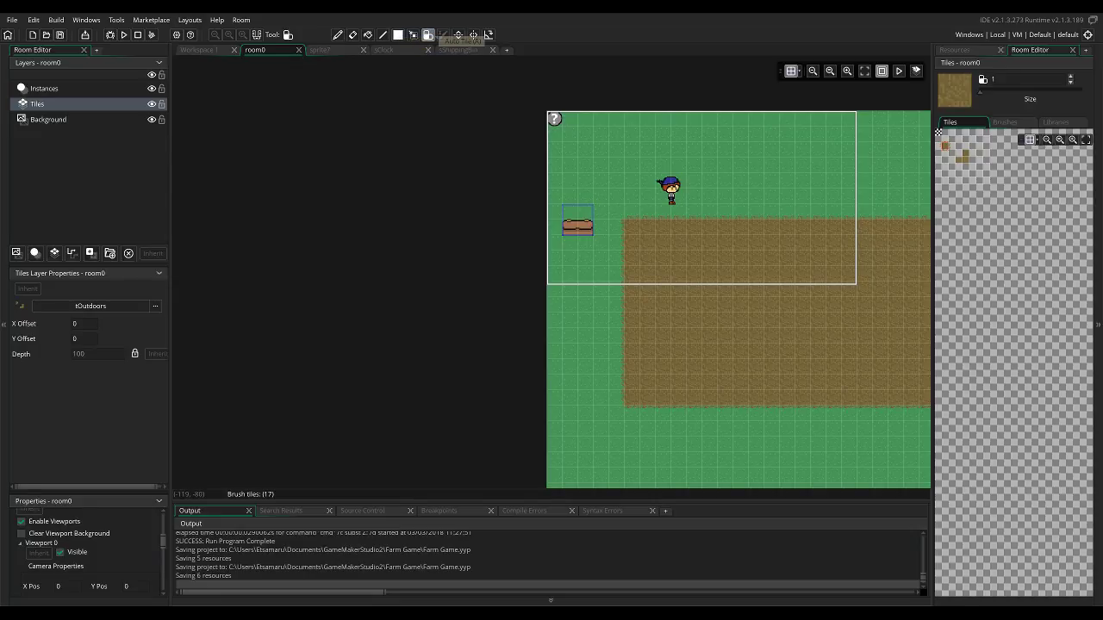
Try selecting a rectangular block of tiles around the soil field with the tile selection tool.
left_click(413, 34)
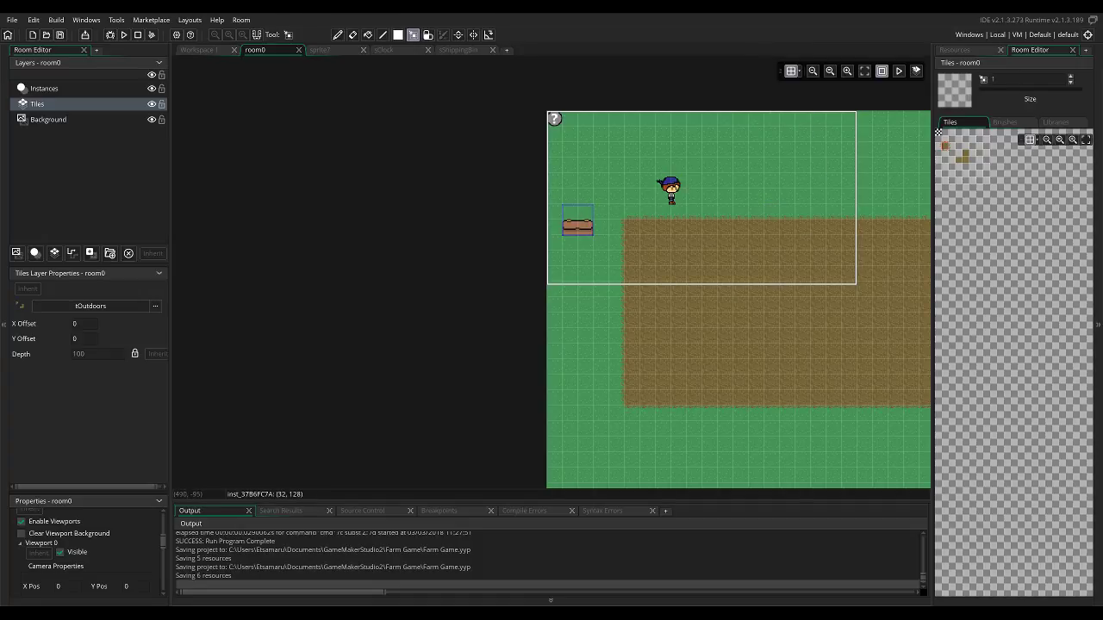
left_click_drag(593, 157, 928, 414)
scroll(958, 455, "down", 2)
scroll(928, 414, "down", 2, "ctrl")
scroll(928, 415, "down", 2, "ctrl")
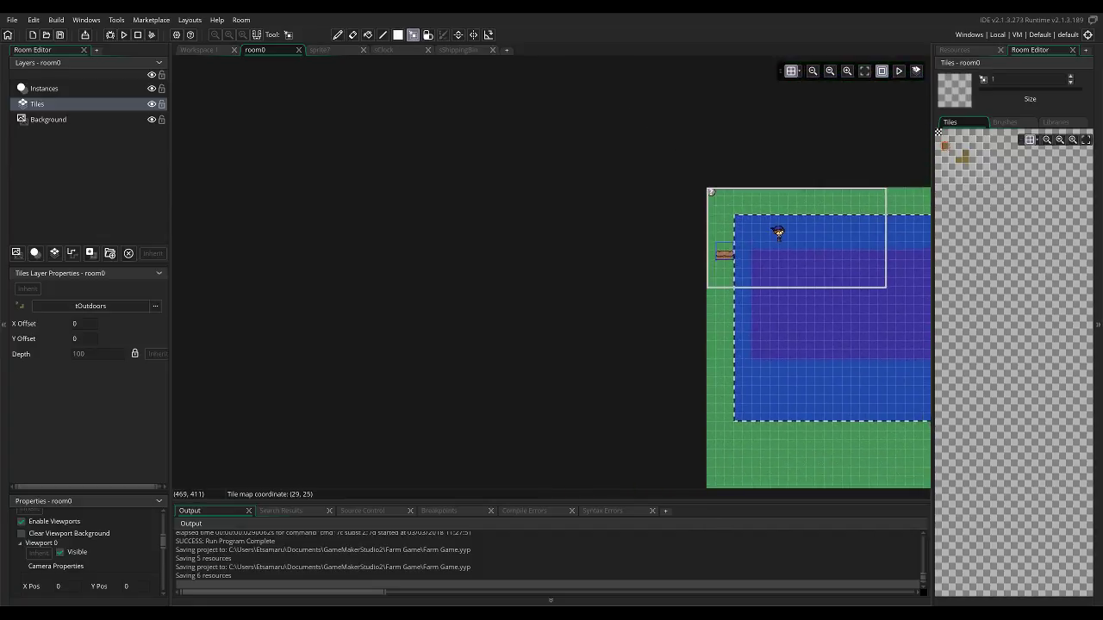
middle_click_drag(696, 398, 625, 369)
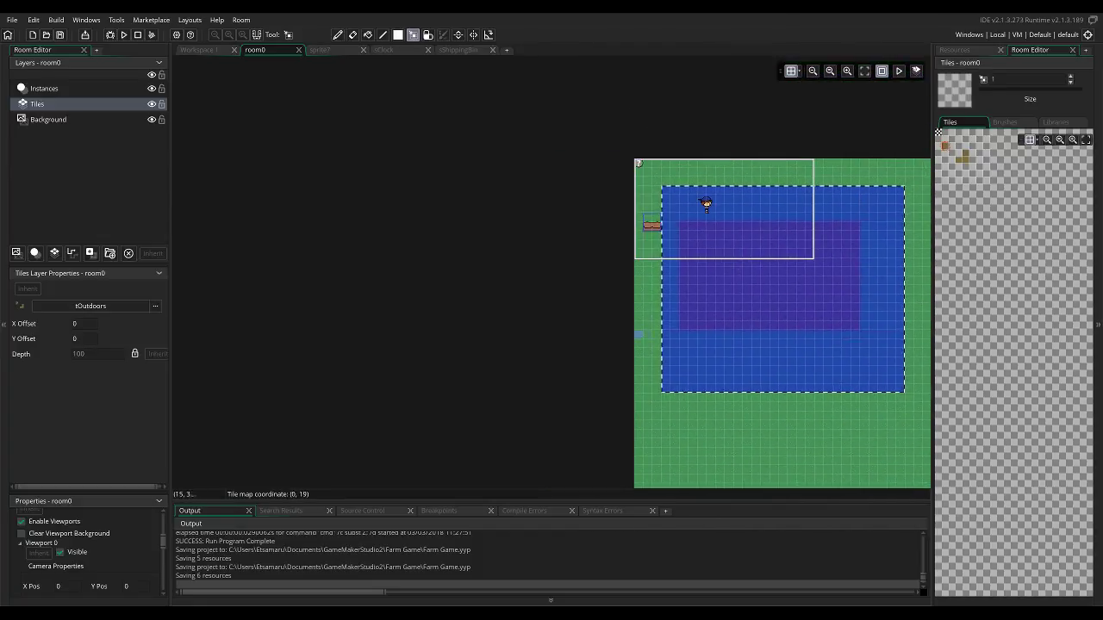
left_click_drag(701, 333, 746, 343)
left_click_drag(674, 198, 872, 387)
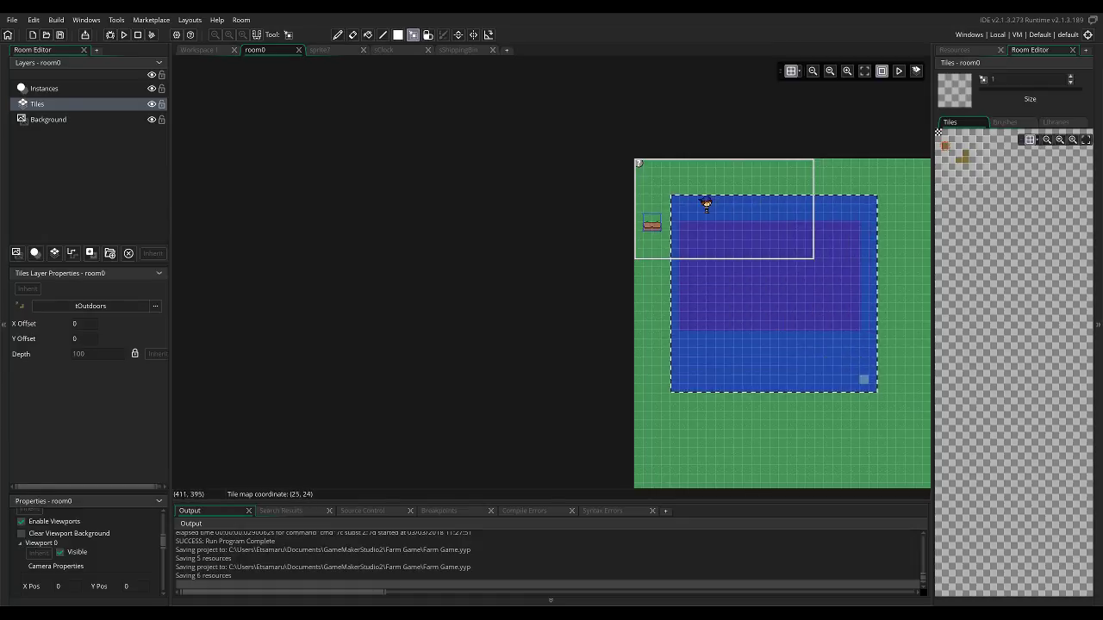
Reselect the soil field closely with a narrow grass border and rotate the selected tiles twice.
left_click(834, 304)
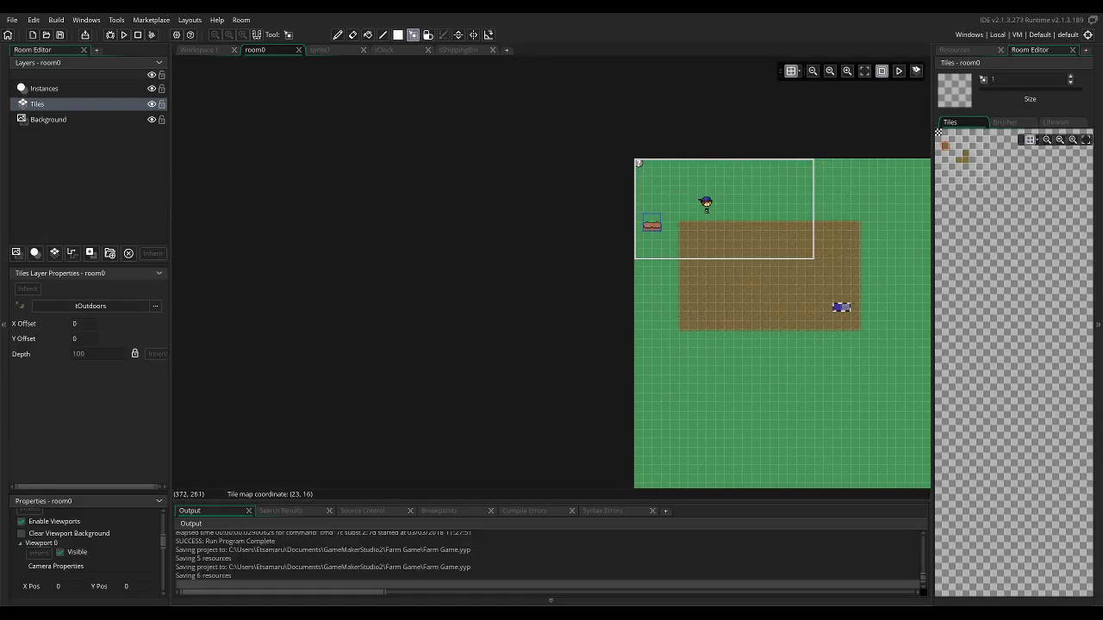
left_click_drag(674, 198, 858, 372)
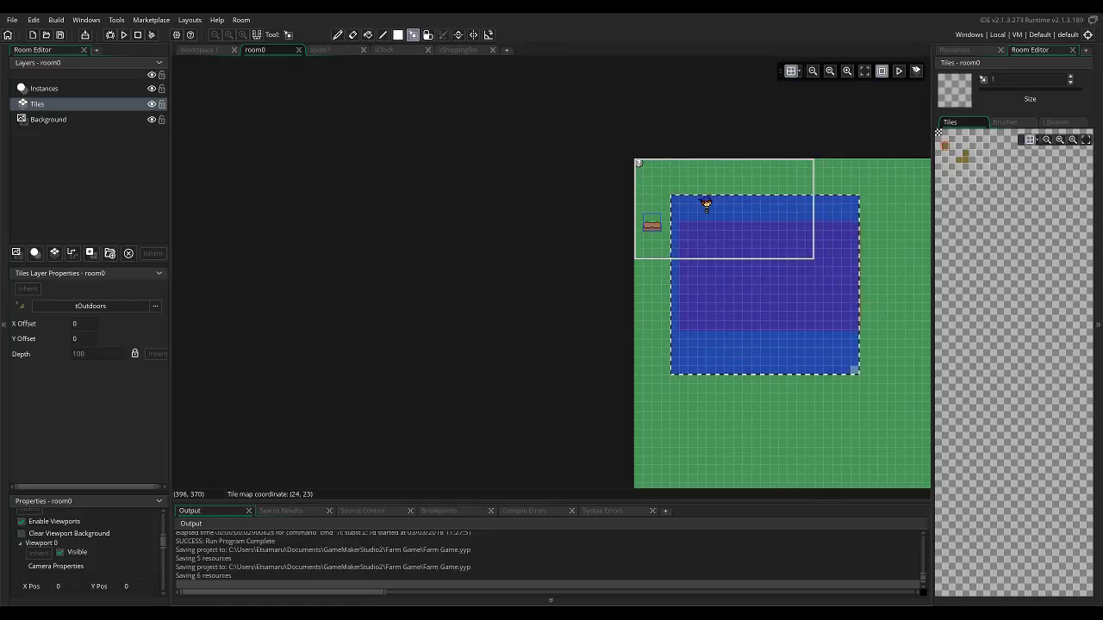
left_click_drag(782, 306, 674, 217)
left_click(835, 315)
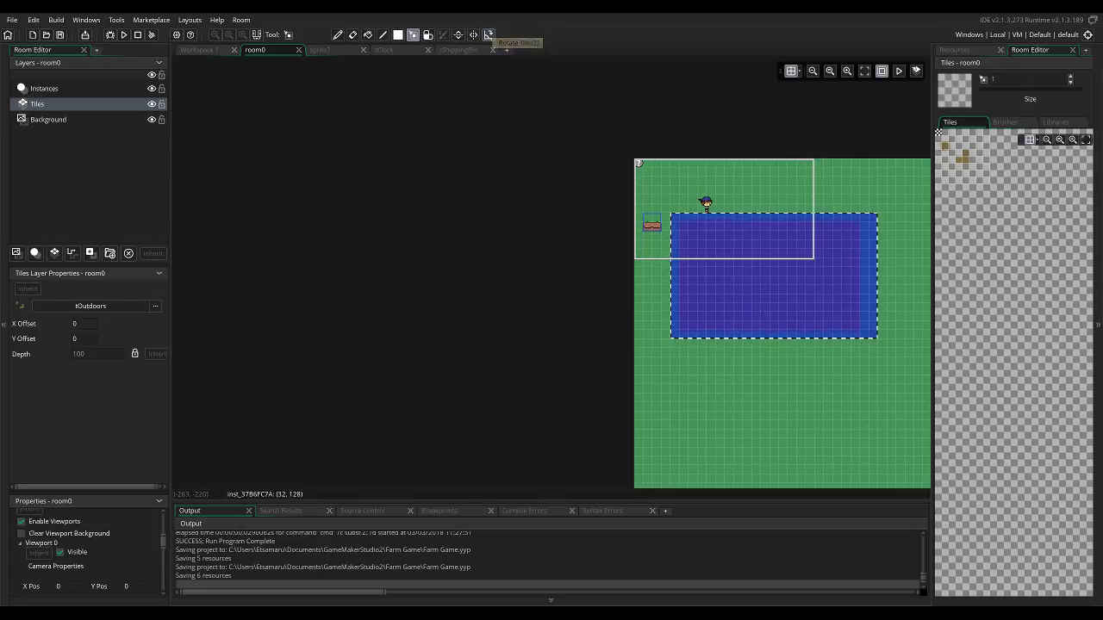
left_click(489, 34)
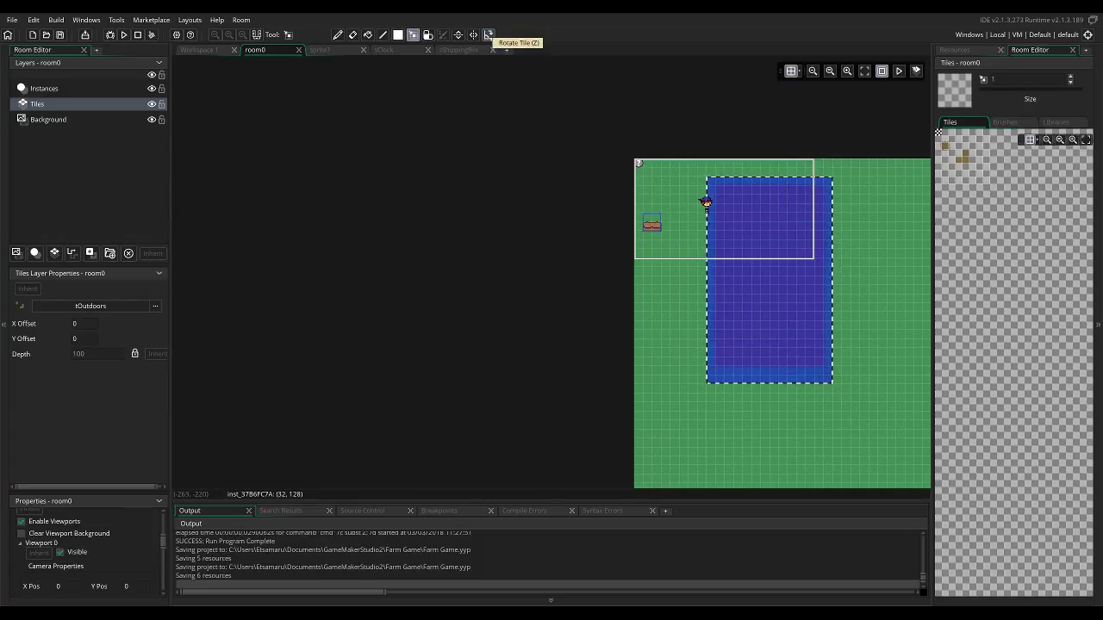
left_click(489, 34)
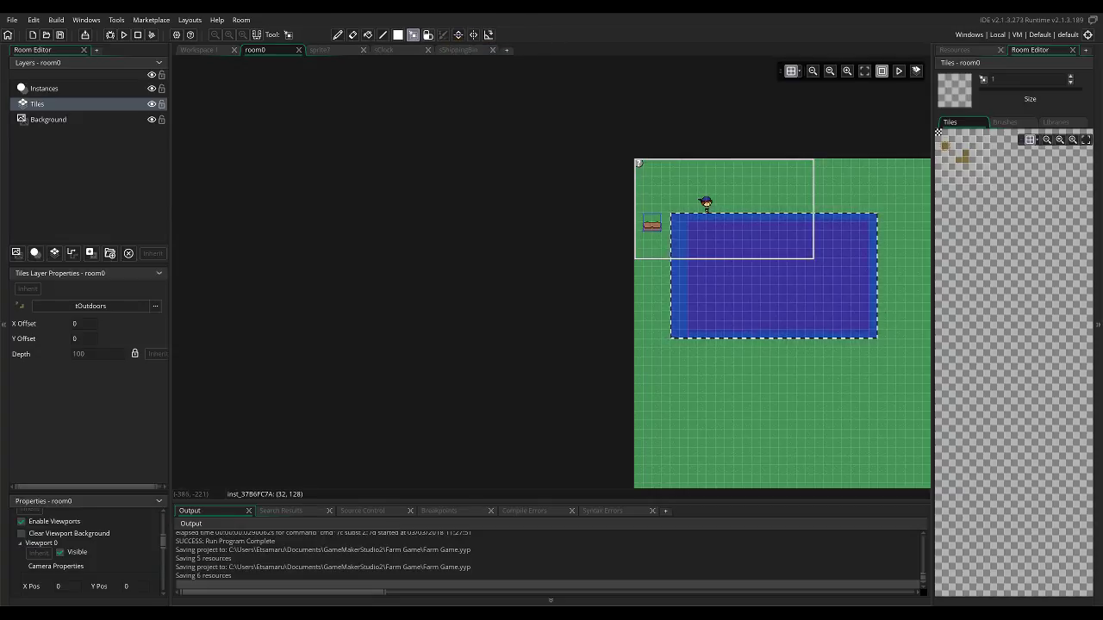
Select the whole soil field including its edges and cut it from the room as a tile brush.
left_click(412, 34)
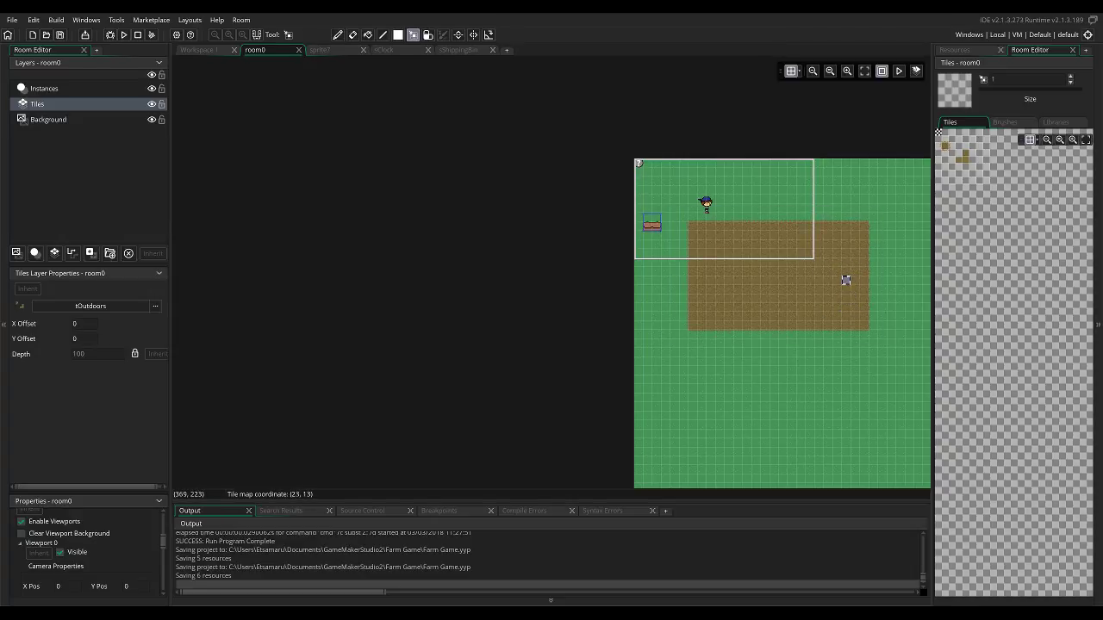
left_click_drag(845, 278, 743, 328)
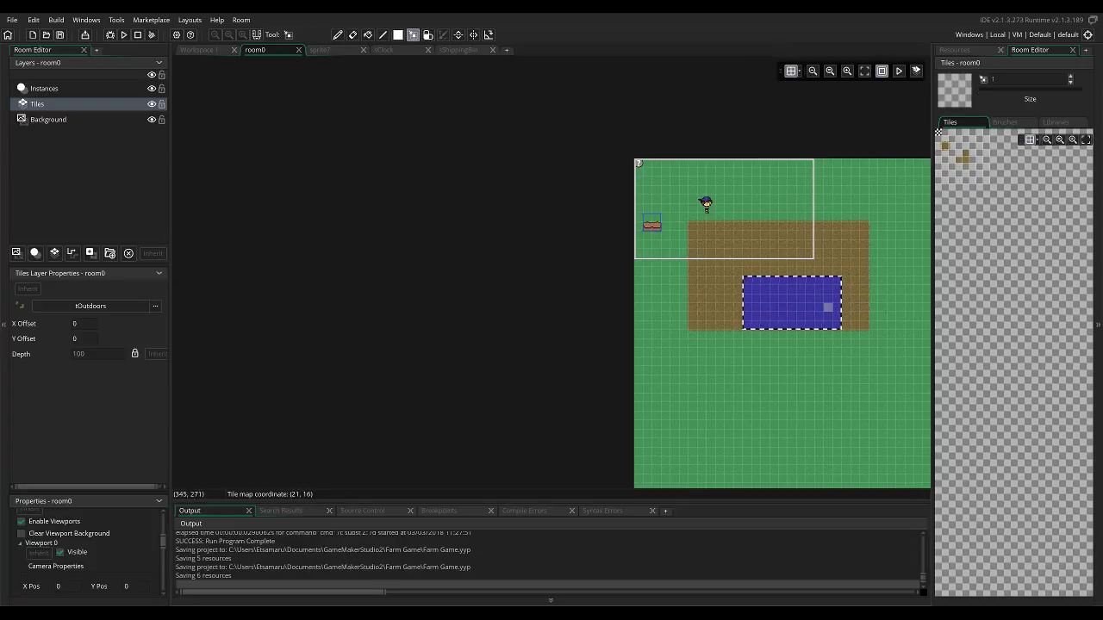
left_click_drag(680, 215, 885, 365)
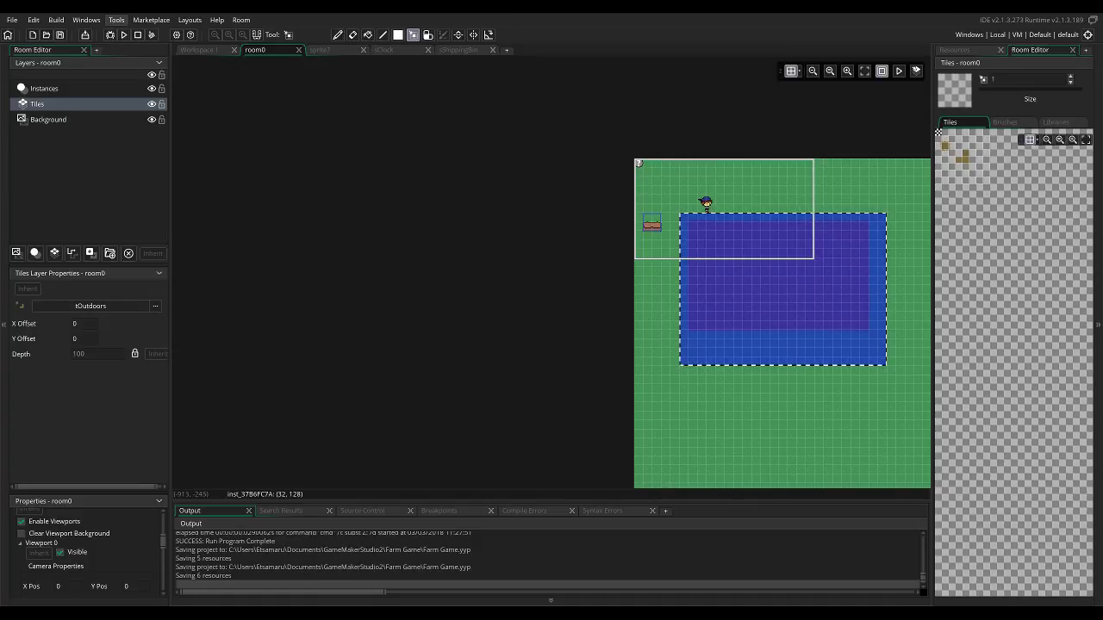
key("ctrl+c")
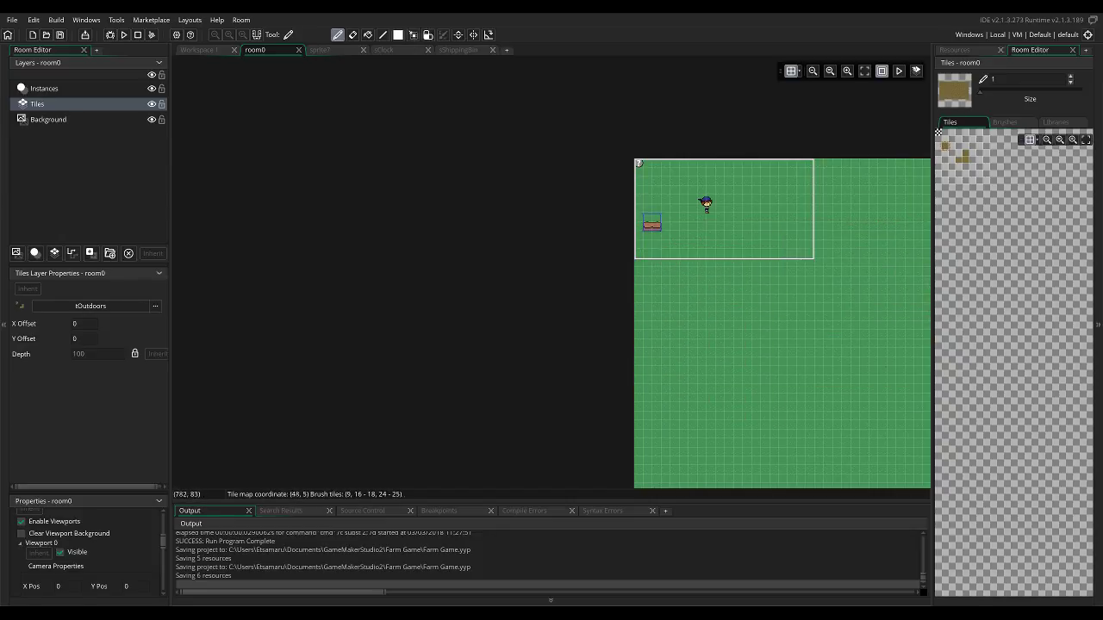
Stamp four copies of the soil field on the Tiles layer in a two-by-two layout with narrow grass paths between them.
scroll(848, 291, "down", 3, "ctrl")
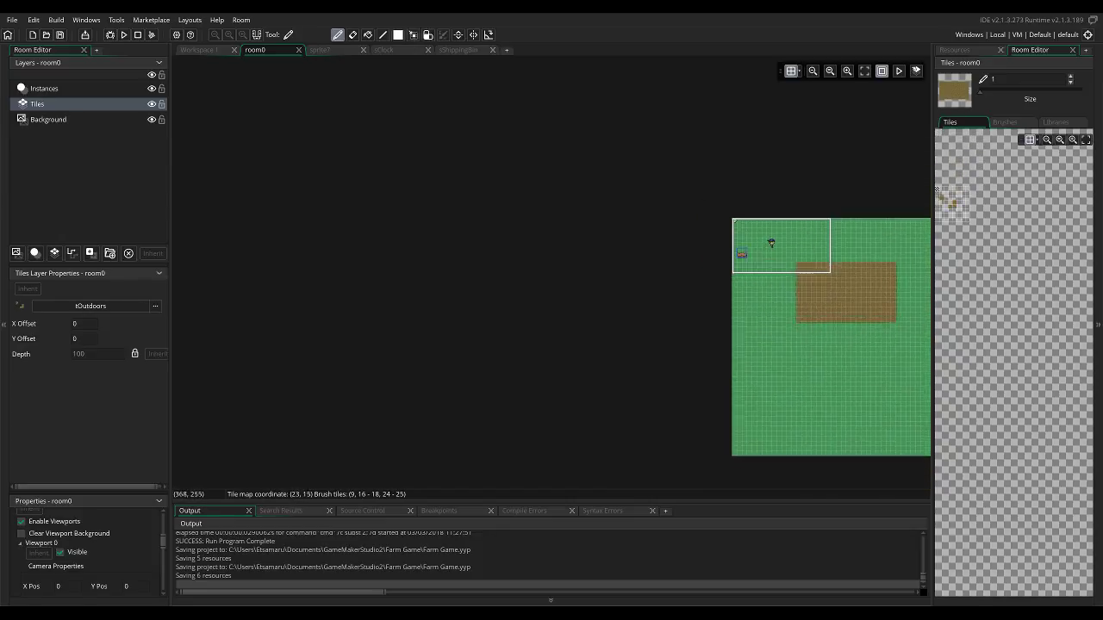
left_click(828, 297)
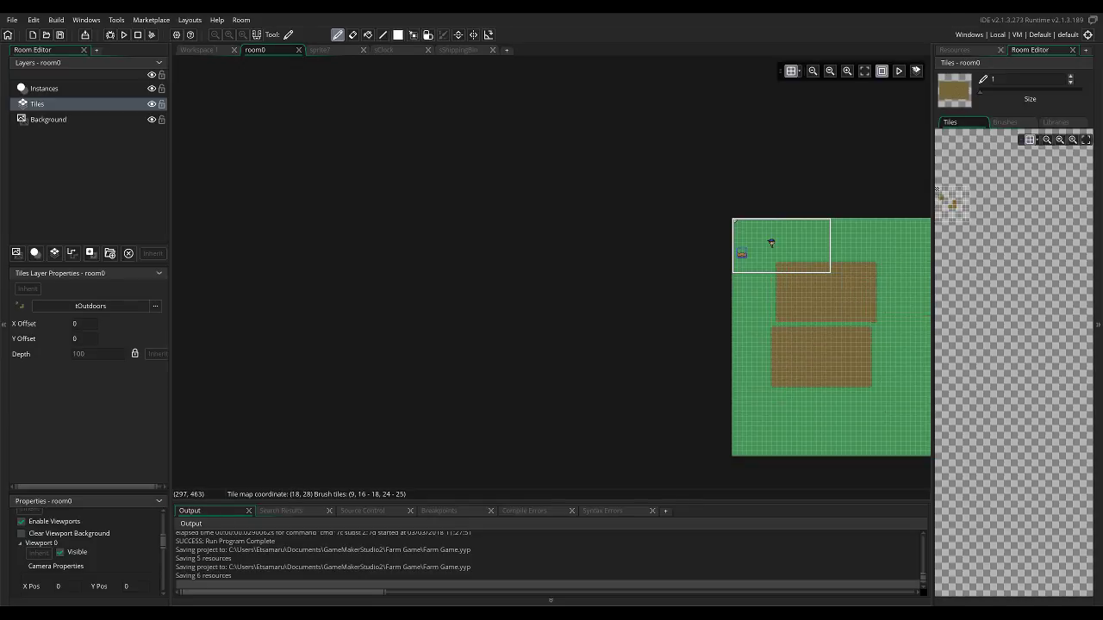
left_click(826, 362)
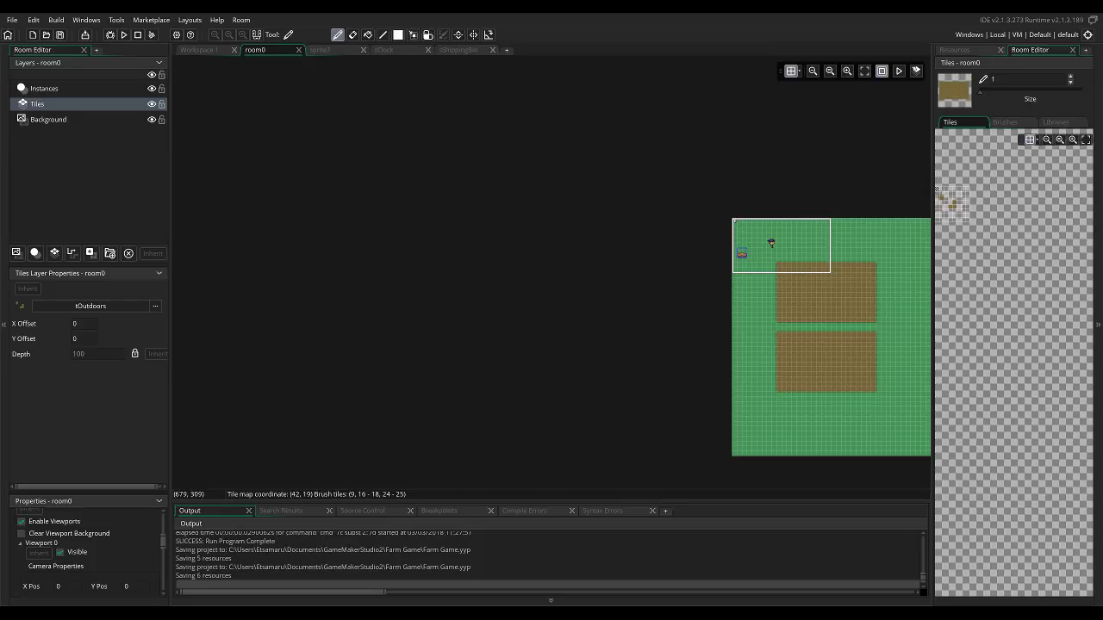
middle_click_drag(876, 305, 790, 305)
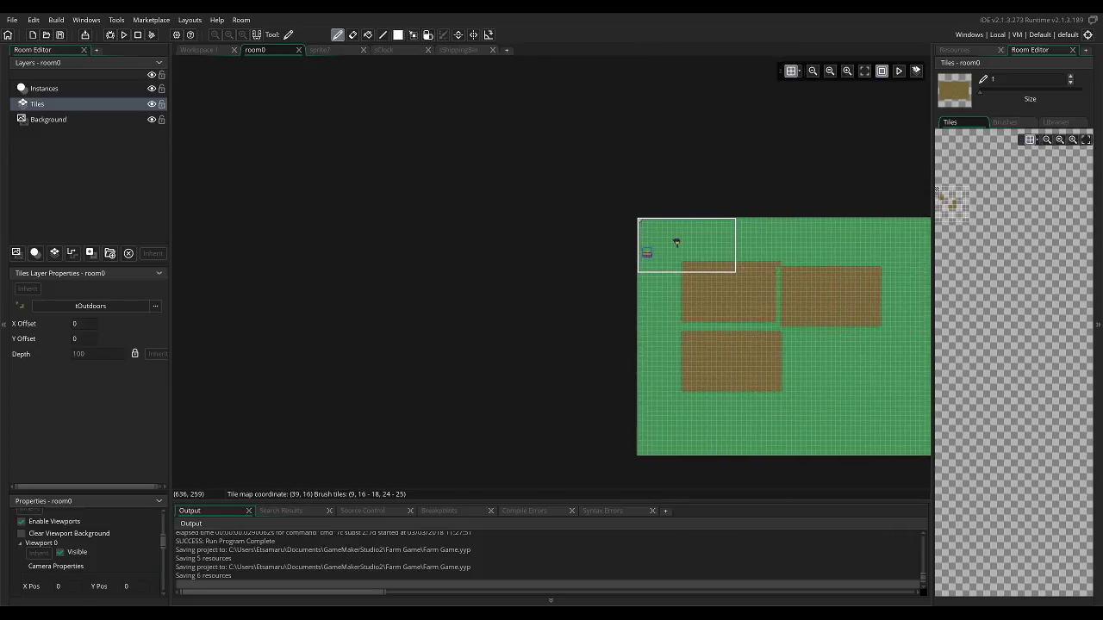
left_click(841, 293)
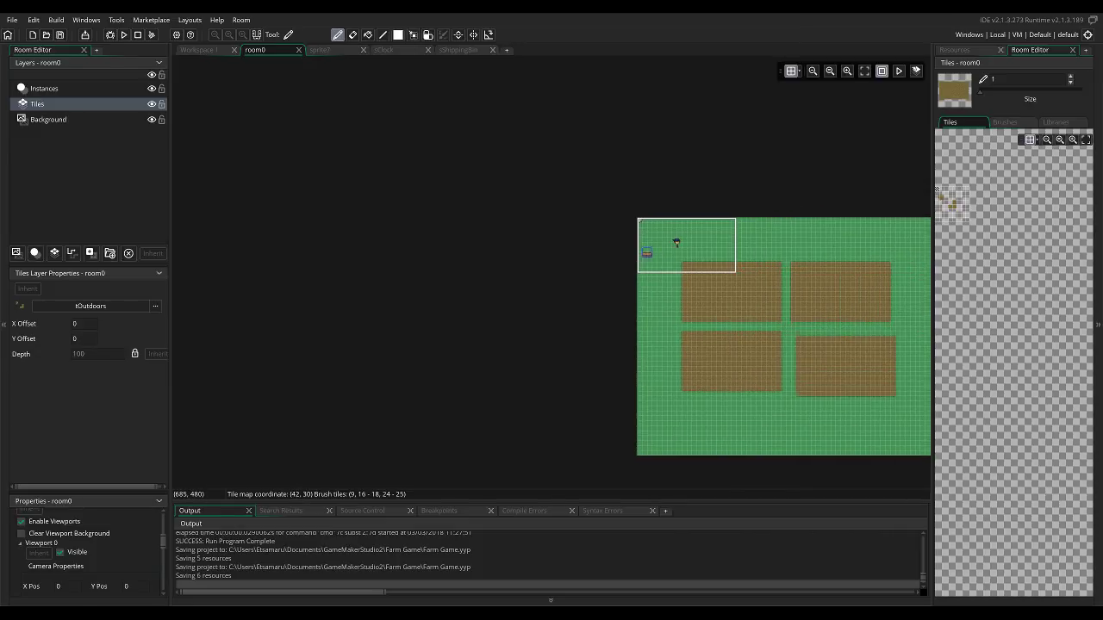
left_click(841, 361)
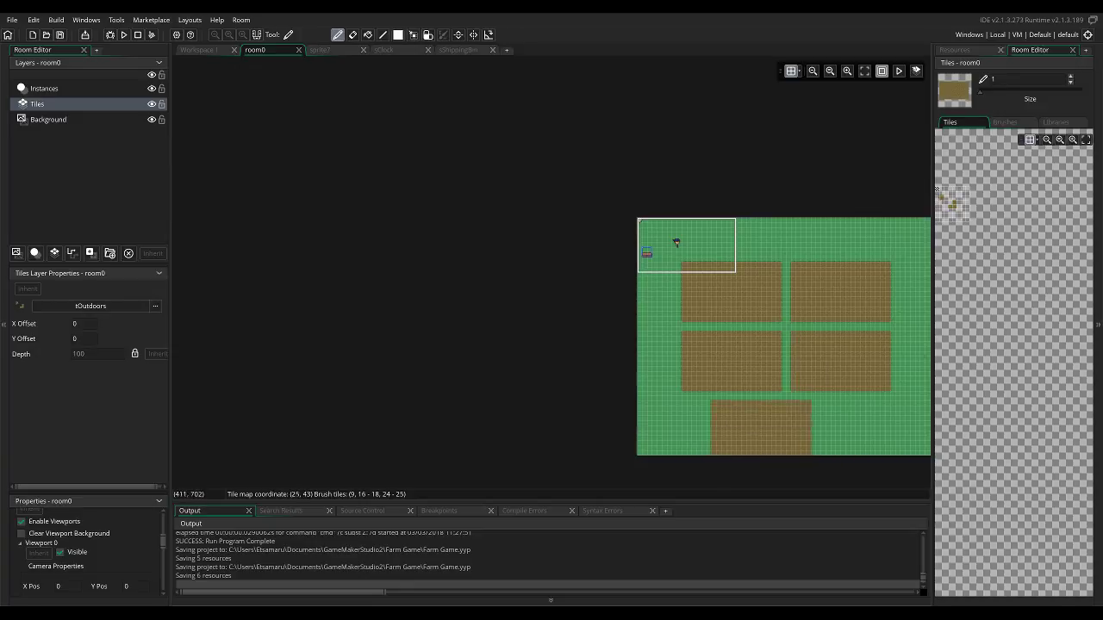
mouse_move(729, 307)
middle_mouse_down()
mouse_move(759, 330)
mouse_move(788, 333)
middle_mouse_up()
scroll(788, 335, "up", 2, "ctrl")
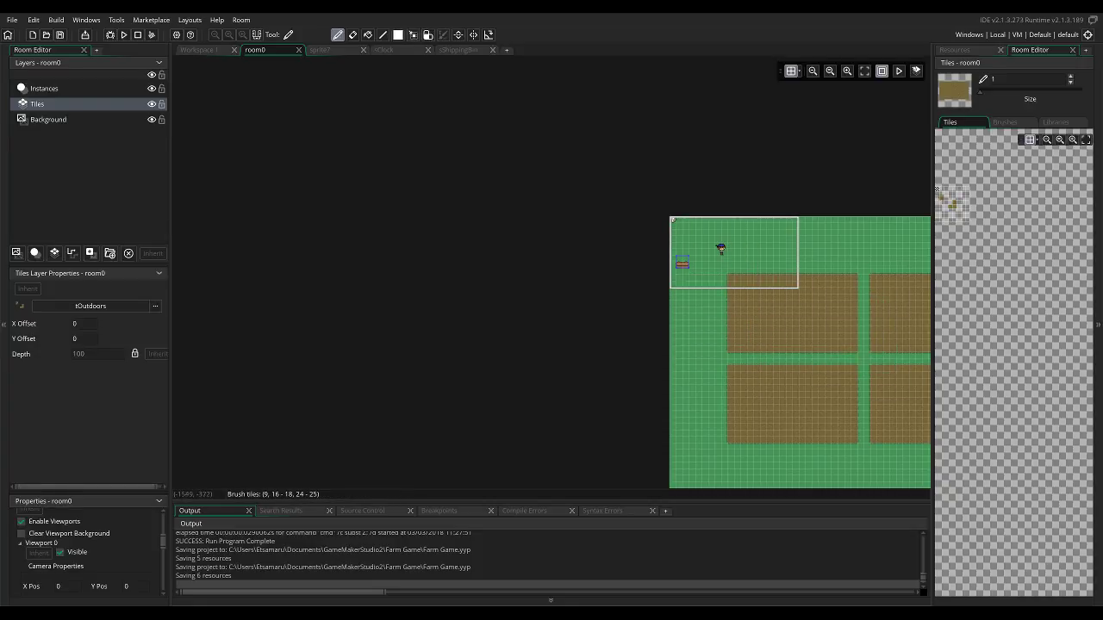
Move the oShippingBox instance on the Instances layer to (96, 192) beside the first soil field and run the game.
left_click(44, 89)
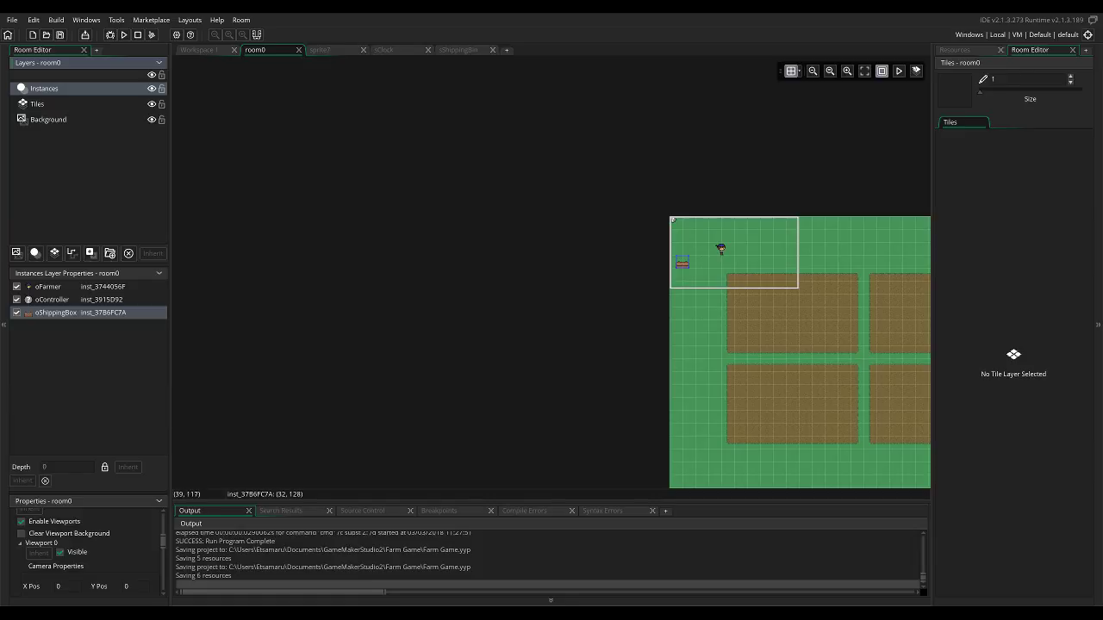
left_click_drag(677, 256, 714, 295)
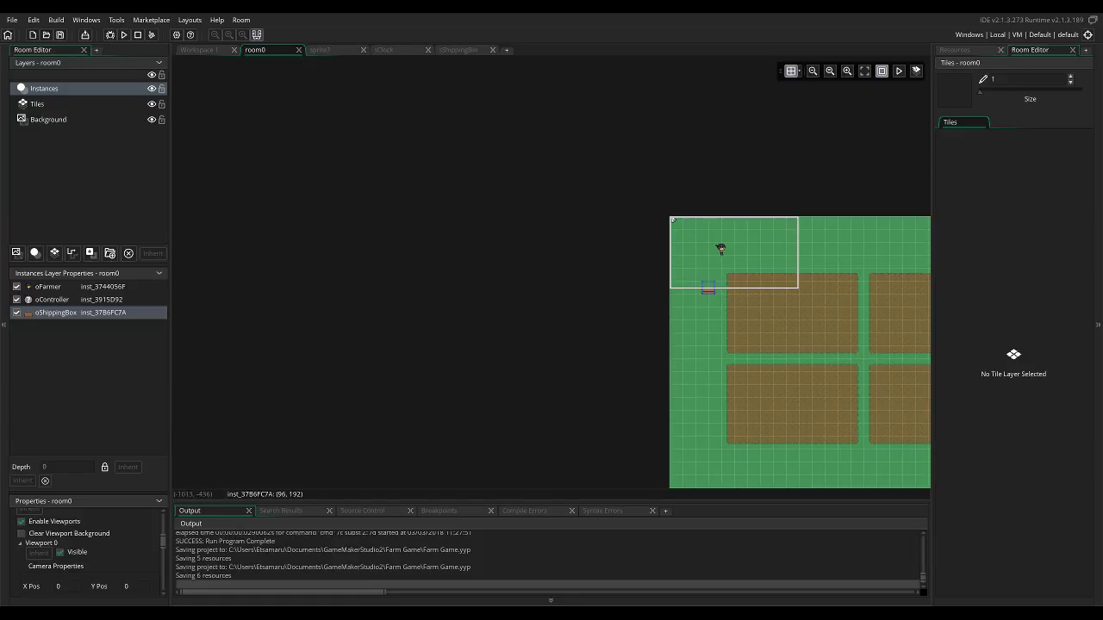
left_click(124, 35)
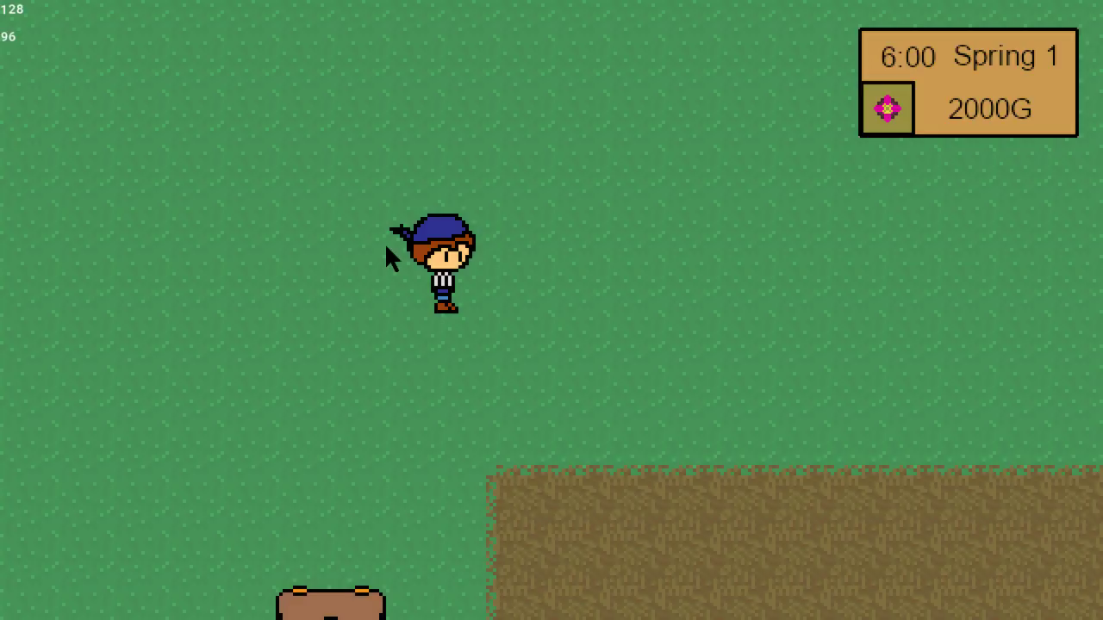
Walk the farmer down to the shipping box and move around it in several directions to test movement beside it.
key("Down")
key("Left")
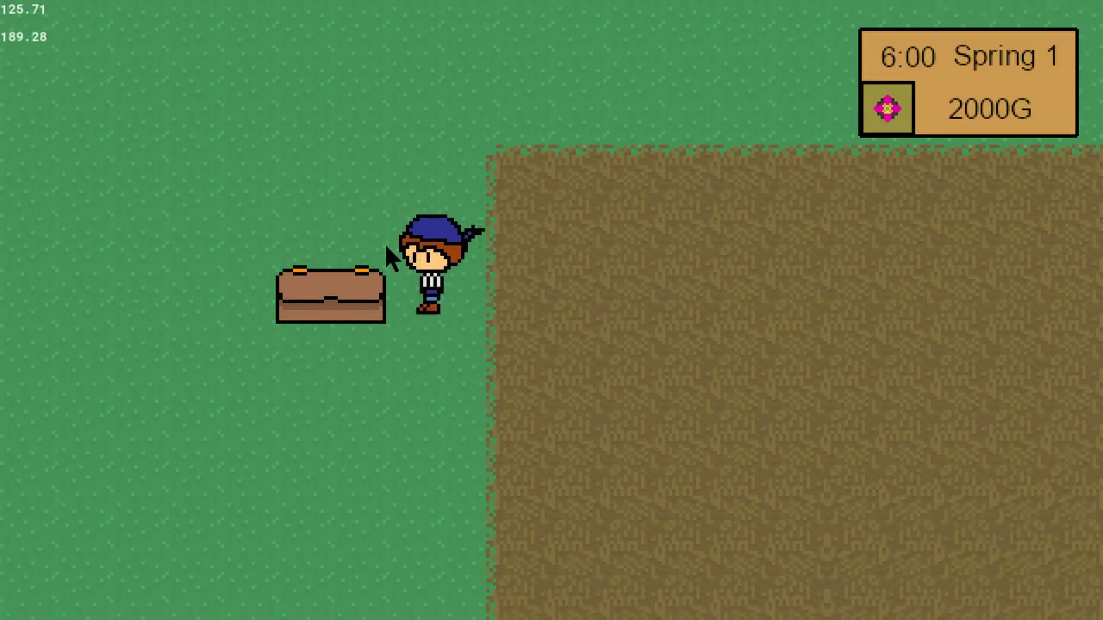
key("Up")
key("Right")
key("Down")
key("Right")
key("Up")
key("Left")
key("Down")
key("Right")
key("Down")
key("Left")
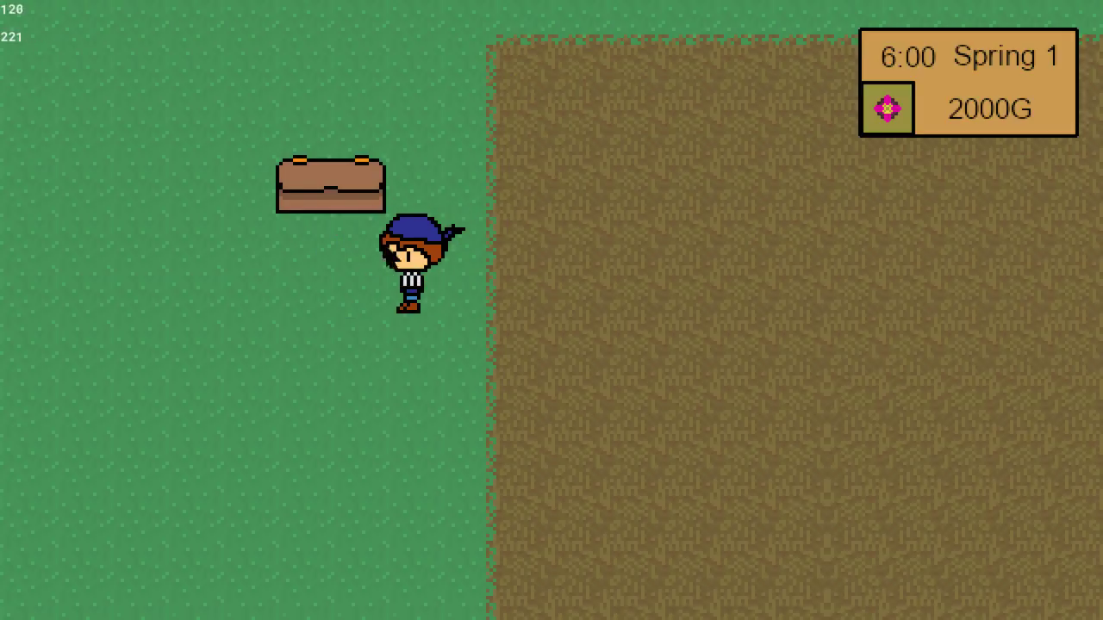
key("Up")
key("Left")
key("Right")
key("Left")
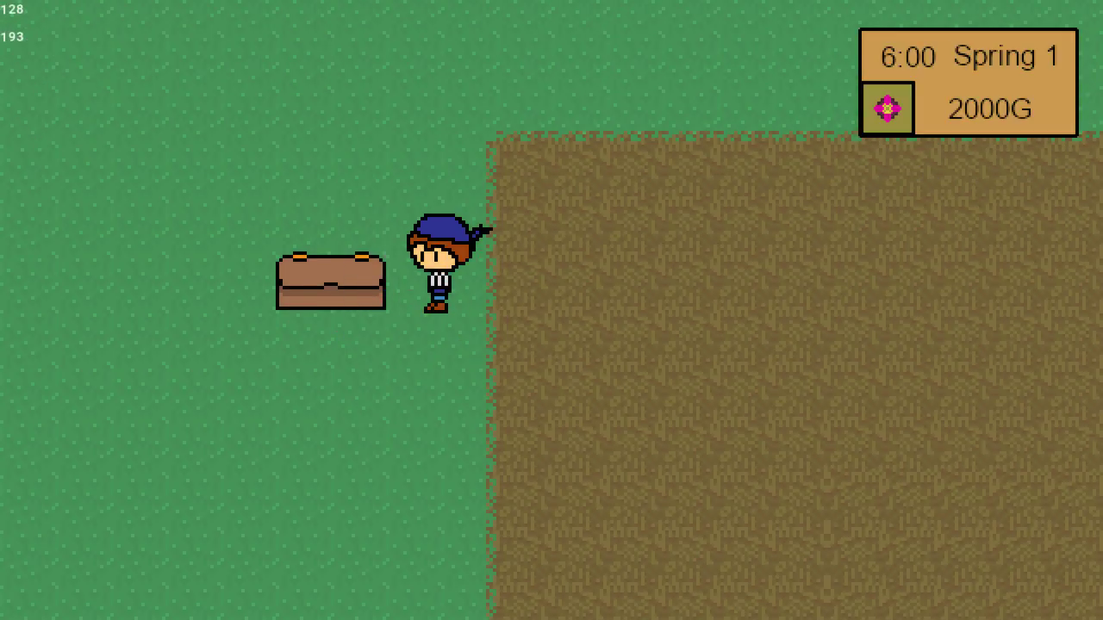
key("Down")
key("Left")
key("Up")
key("Left")
key("Down")
Walk the farmer across the four soil fields and along the grass paths between them to check the layout.
key("Right")
key("Up")
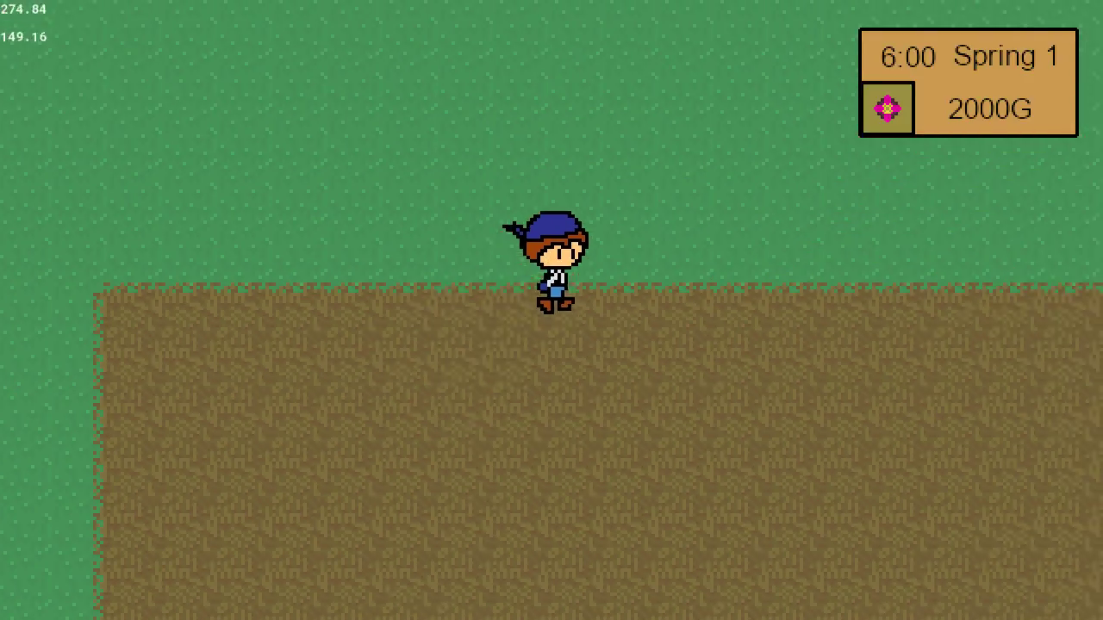
key("Down")
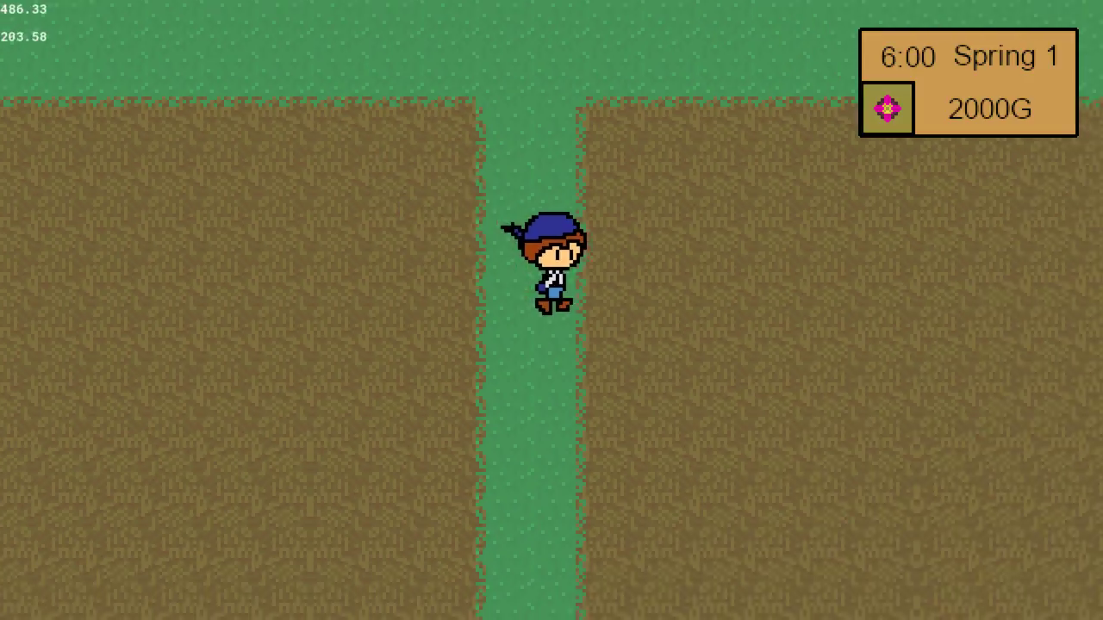
key("Down")
key("Left")
key("Left")
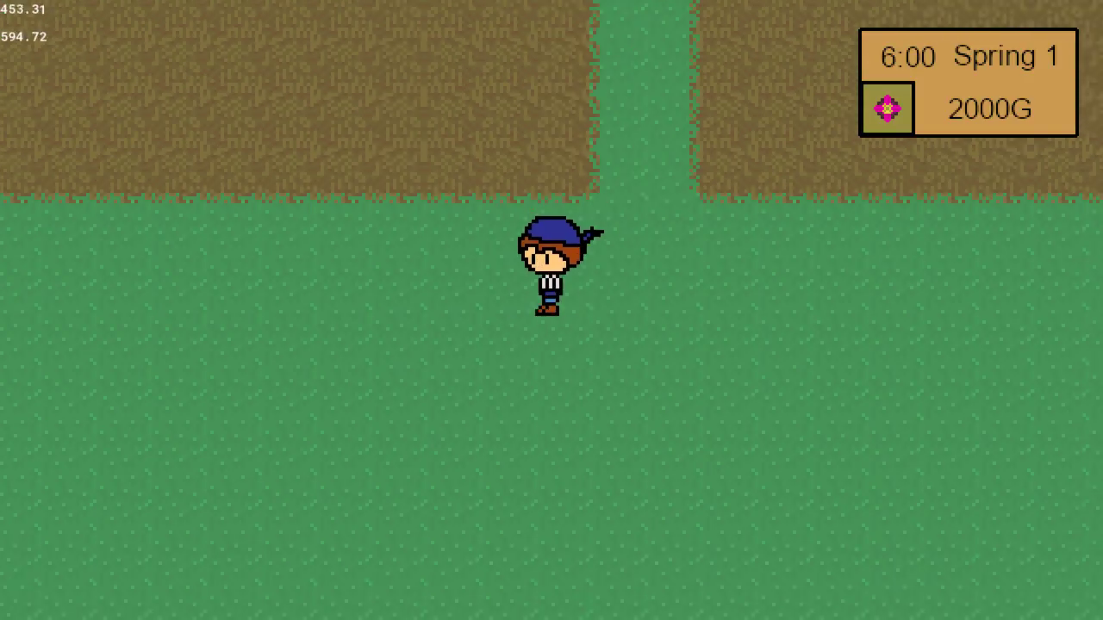
key("Up")
key("Left")
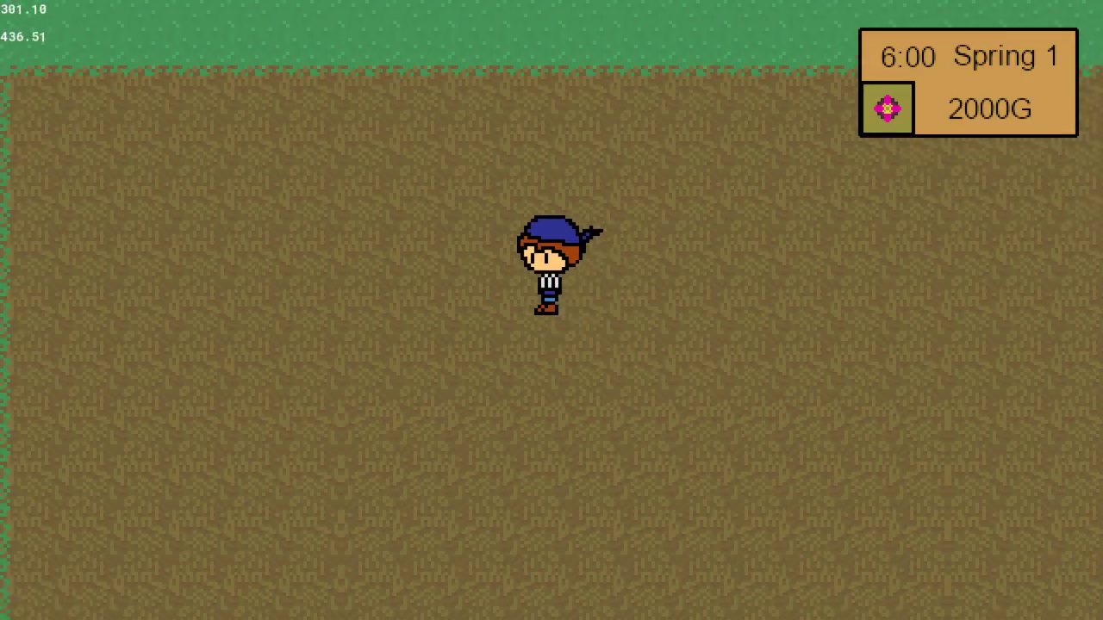
key("Up")
key("Left")
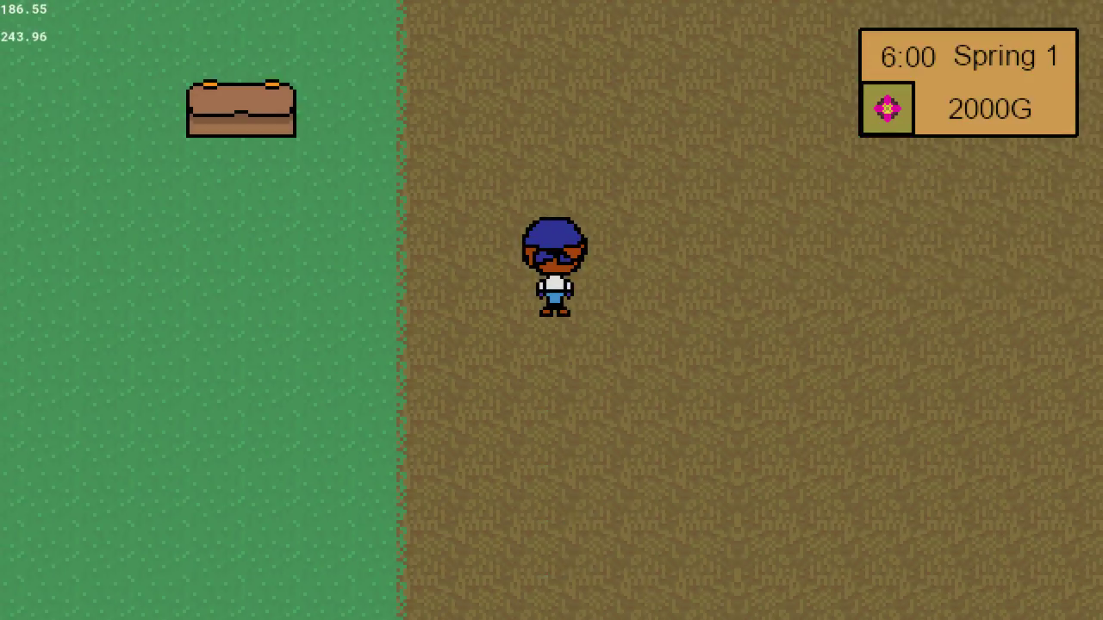
key("Down")
key("Right")
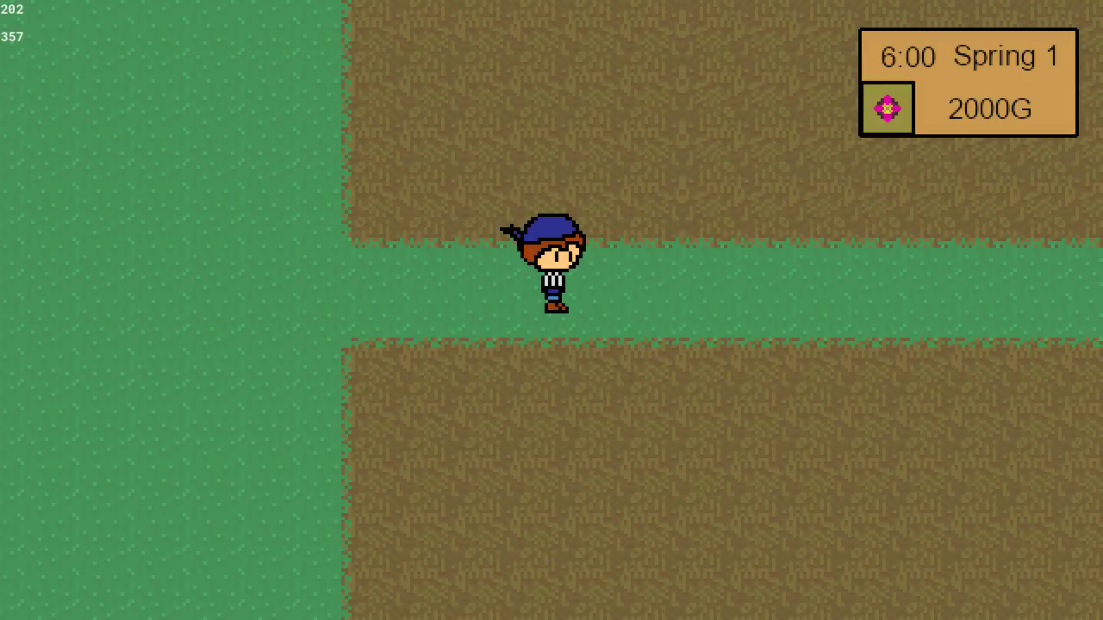
key("Right")
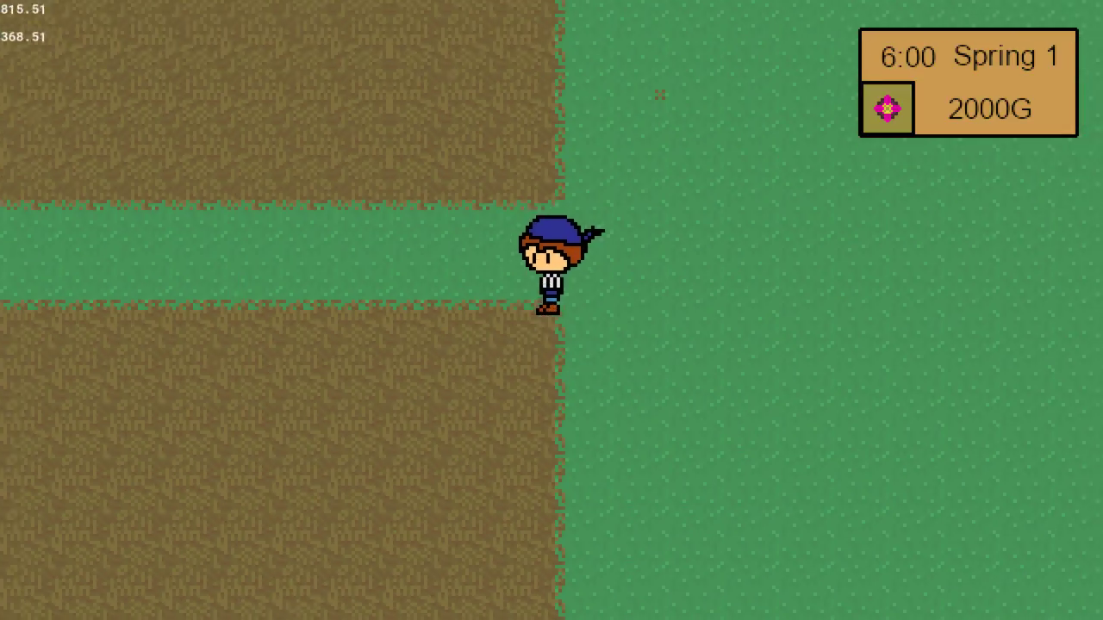
key("Left")
key("Up")
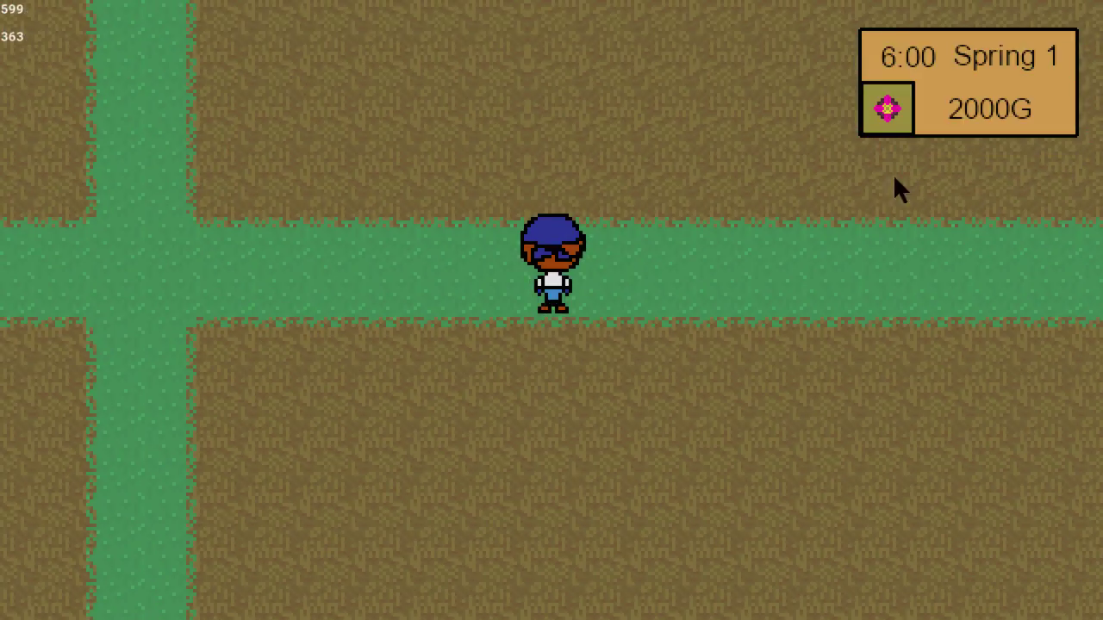
Quit the test run and open the scr_player_normal script at its diagonal movement code.
key("Escape")
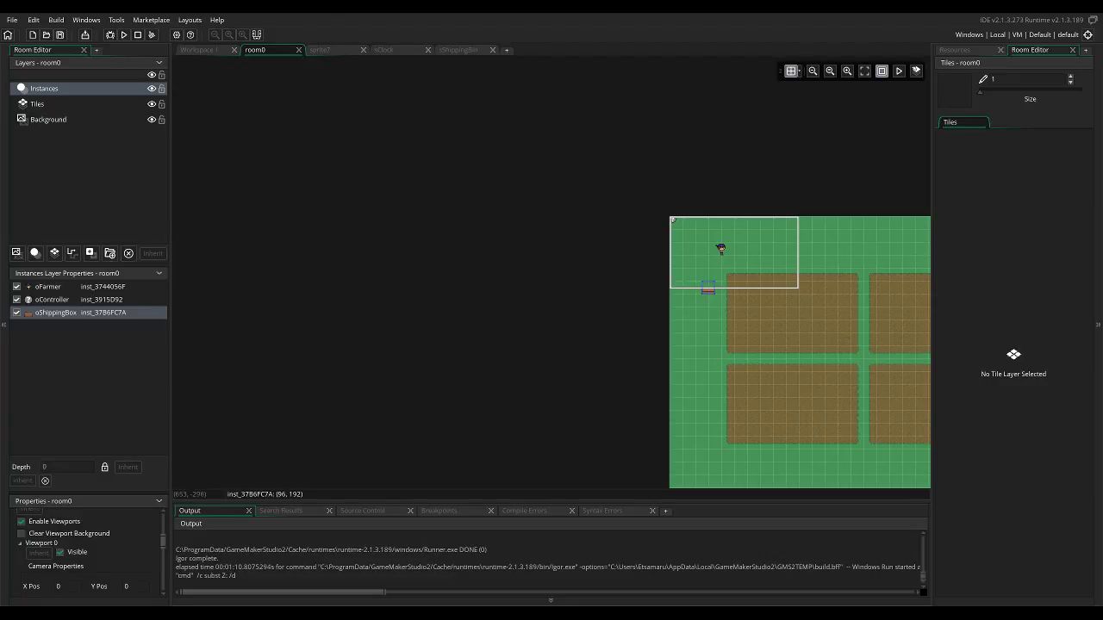
left_click(955, 50)
left_click(199, 50)
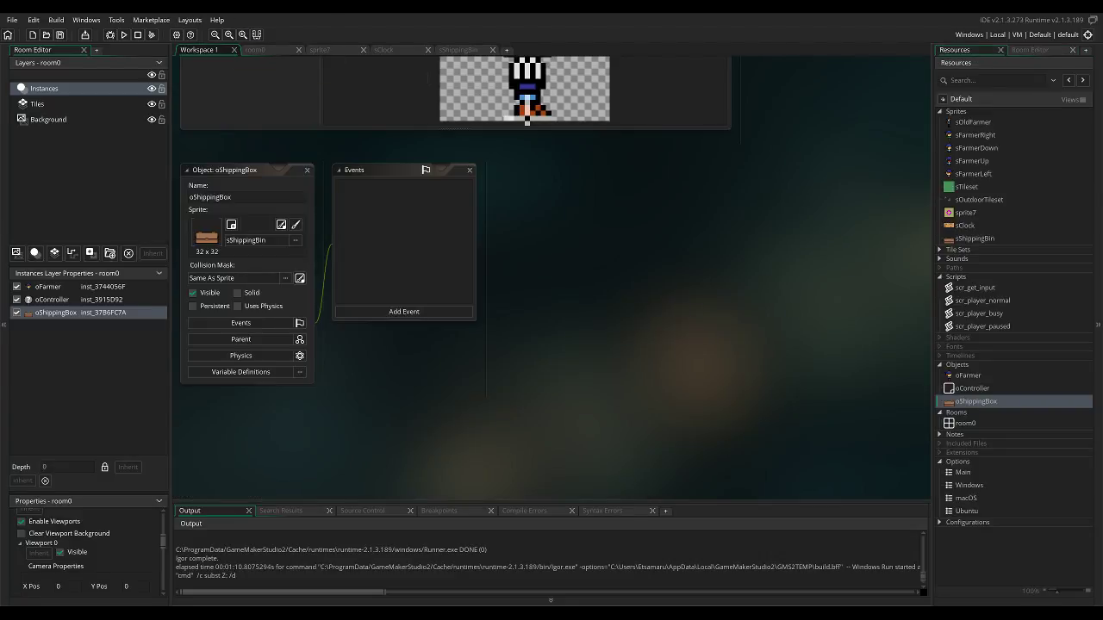
double_click(982, 301)
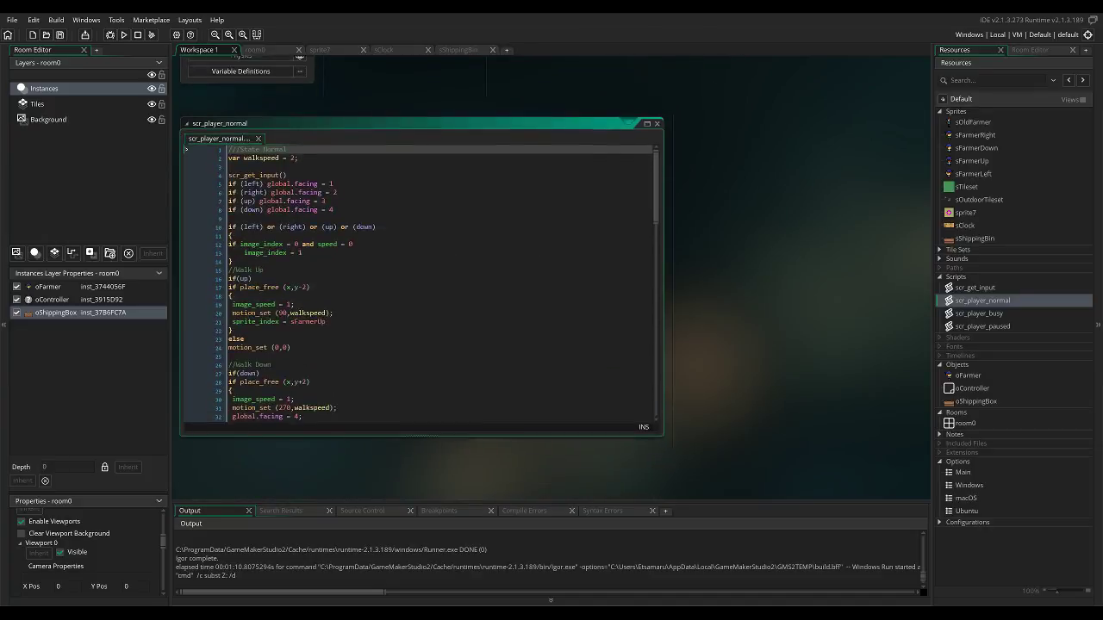
scroll(422, 280, "down", 15)
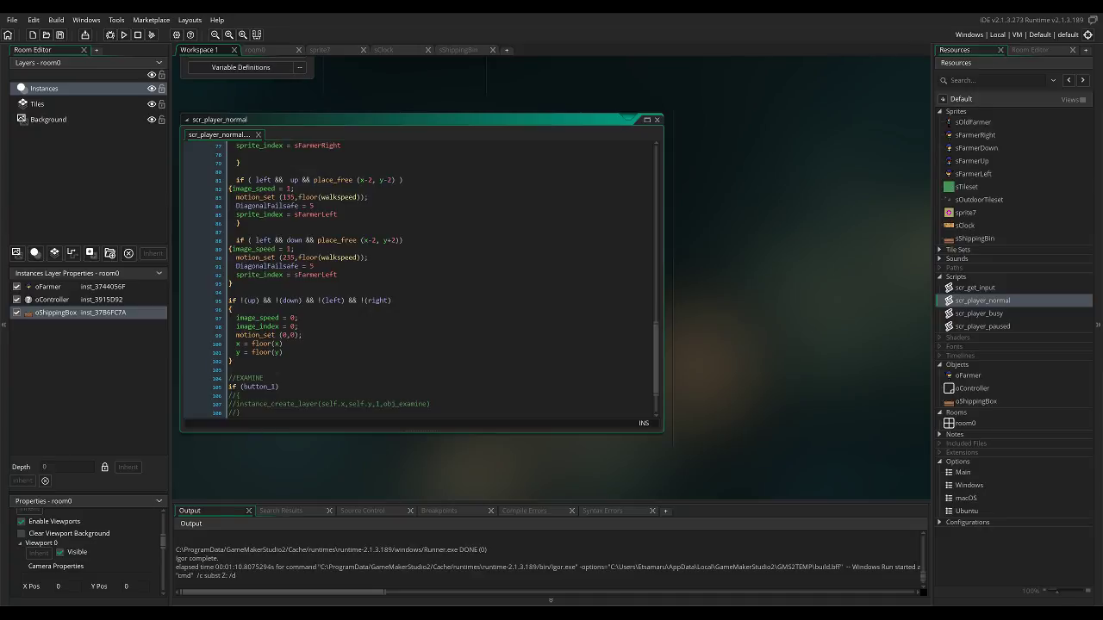
Change the left-and-down diagonal's speed in motion_set to floor(walkspeed)-.5.
left_click(361, 257)
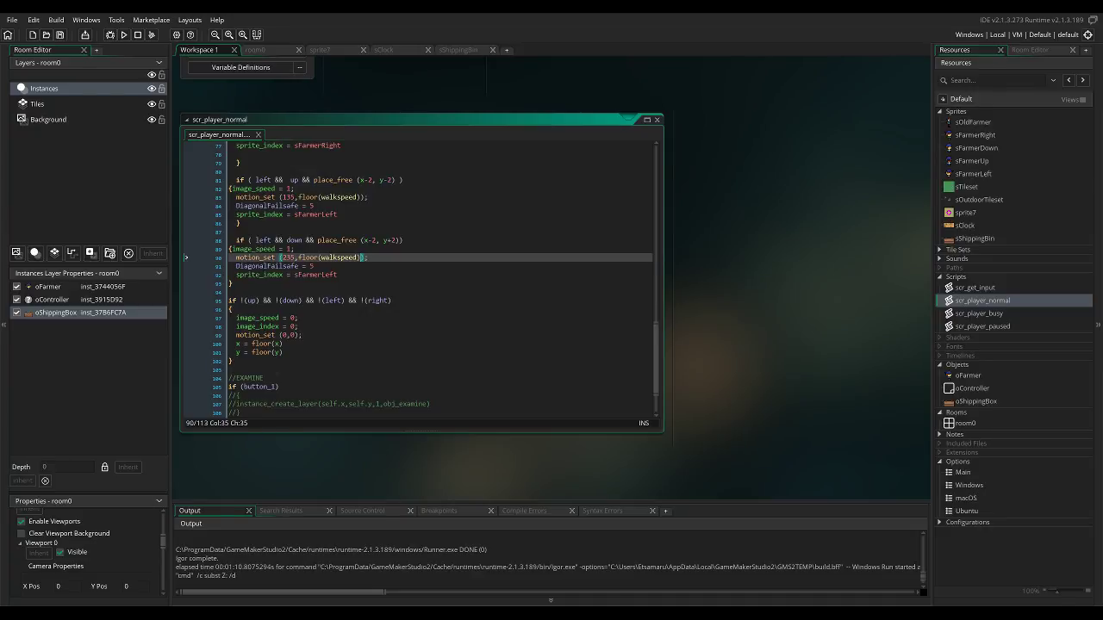
type("-1")
key("Up")
key("Up")
key("Up")
key("Up")
key("Up")
key("Up")
key("Down")
key("Down")
key("Down")
key("Down")
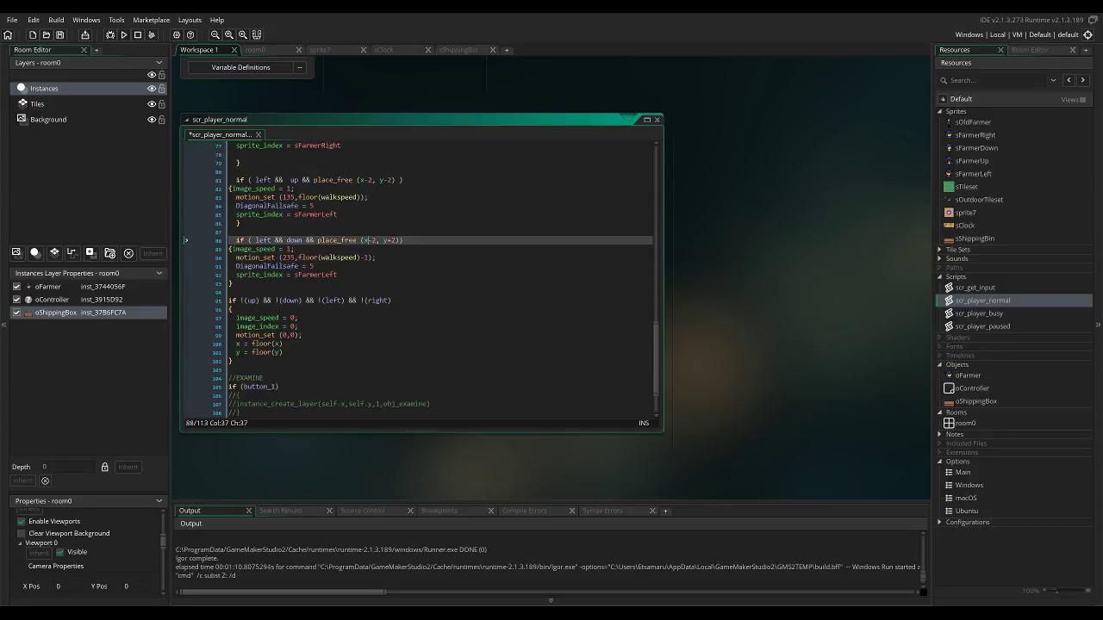
key("Down")
key("Down")
key("BackSpace")
type("5")
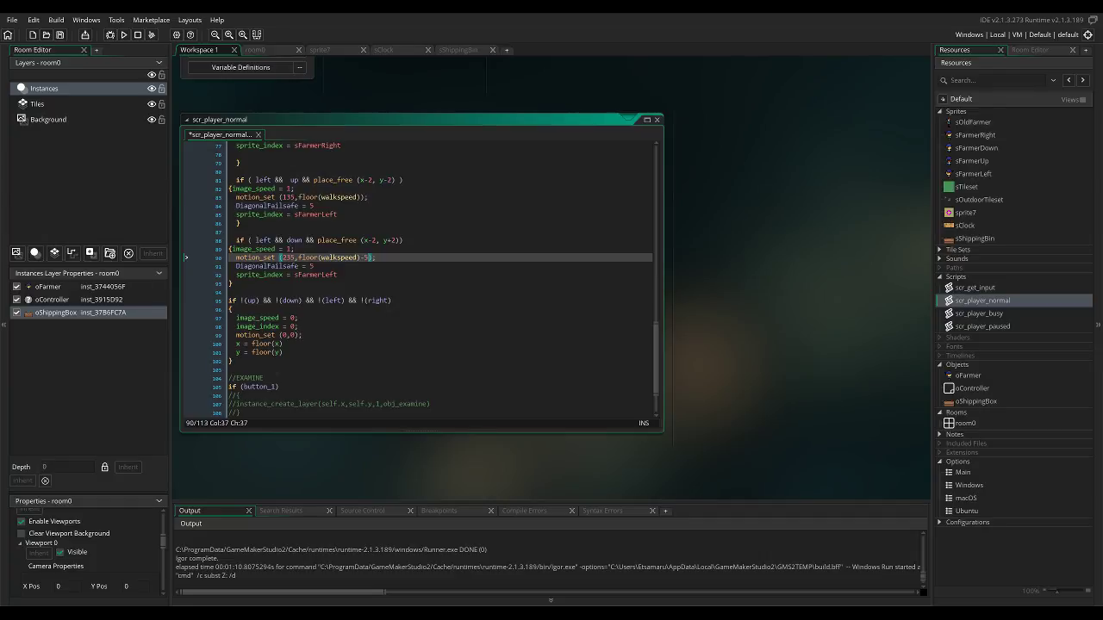
key("BackSpace")
type(".5")
Change the left-and-up diagonal's speed in motion_set to floor(walkspeed)-.5.
key("Up")
key("Up")
key("Up")
key("Up")
key("Up")
key("Up")
key("Up")
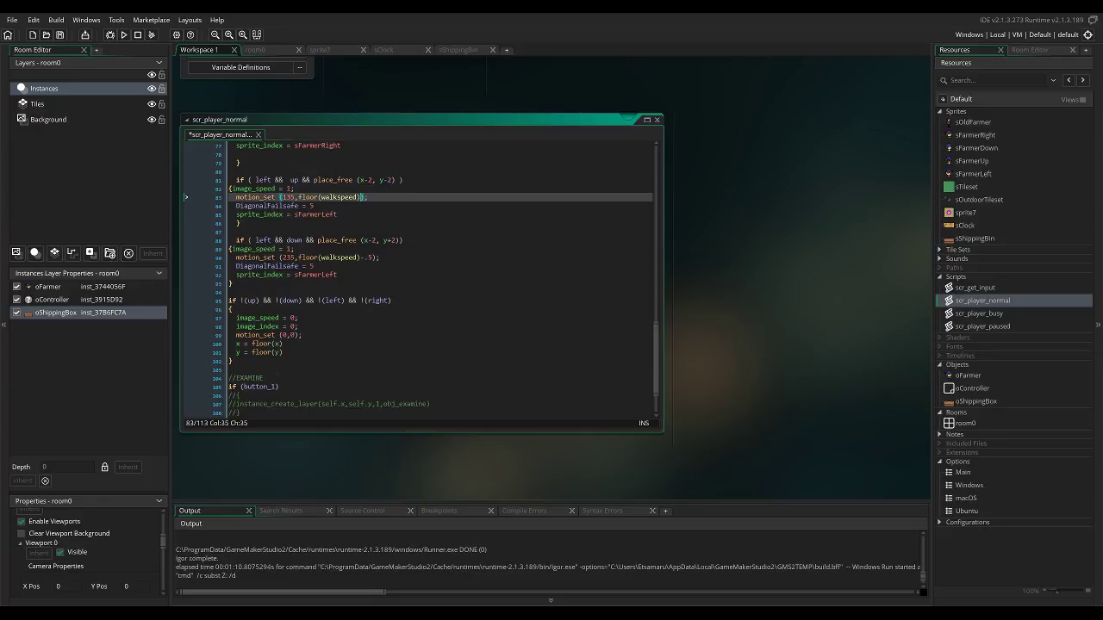
type("-.5")
Change the right-and-down diagonal's speed in motion_set to floor(walkspeed)-.5.
key("Down")
key("Down")
key("Down")
key("Down")
key("Down")
key("Down")
key("Down")
key("Down")
key("Down")
key("Down")
key("Down")
key("Down")
key("Down")
key("Down")
key("Down")
key("Down")
key("Down")
key("Down")
key("Down")
key("Down")
key("Down")
key("Down")
key("Down")
key("Down")
key("Up")
key("Up")
key("Up")
key("Up")
key("Up")
key("Up")
key("Up")
key("Up")
key("Up")
key("Up")
key("Up")
key("Up")
key("Up")
key("Up")
key("Up")
key("Up")
key("Up")
key("Up")
key("Up")
key("Up")
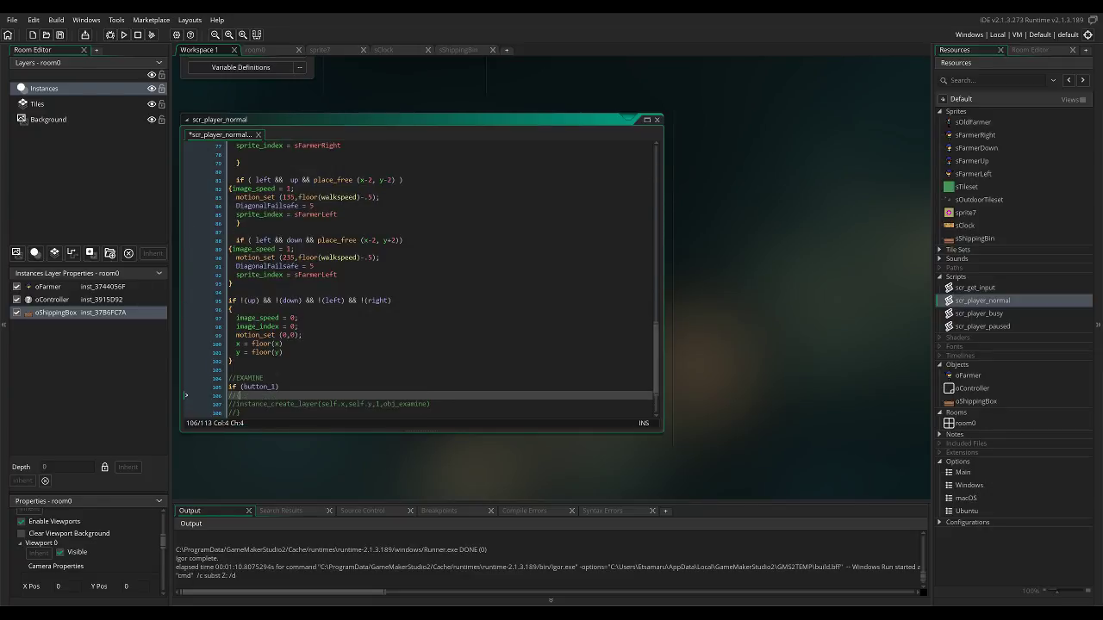
key("Up")
key("Up")
key("Up")
key("Up")
key("Up")
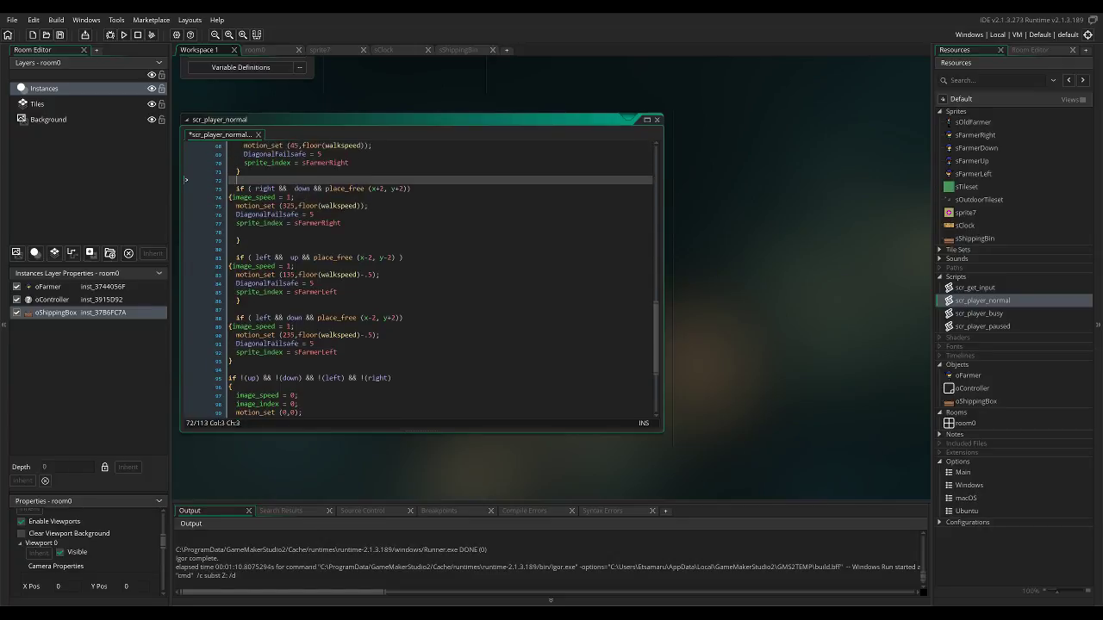
key("End")
key("Left")
type("-5")
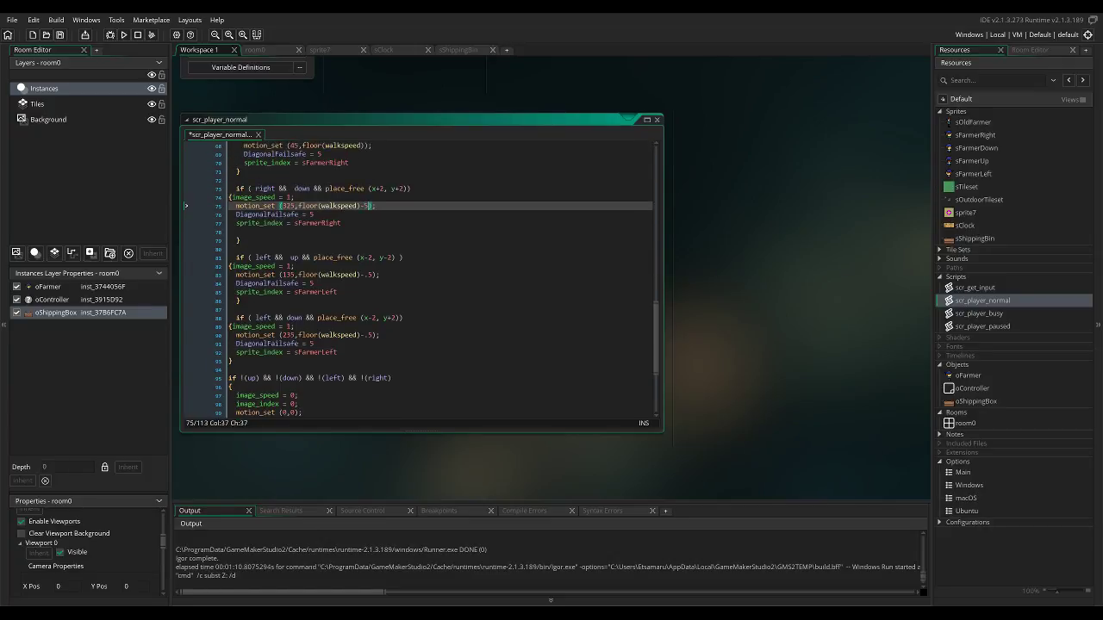
key("Left")
type(".")
Change the right-and-up diagonal's speed in motion_set to floor(walkspeed)-.5 and run the game.
key("Up")
key("Up")
key("Up")
key("Up")
key("Up")
key("Up")
key("Up")
key("End")
key("Left")
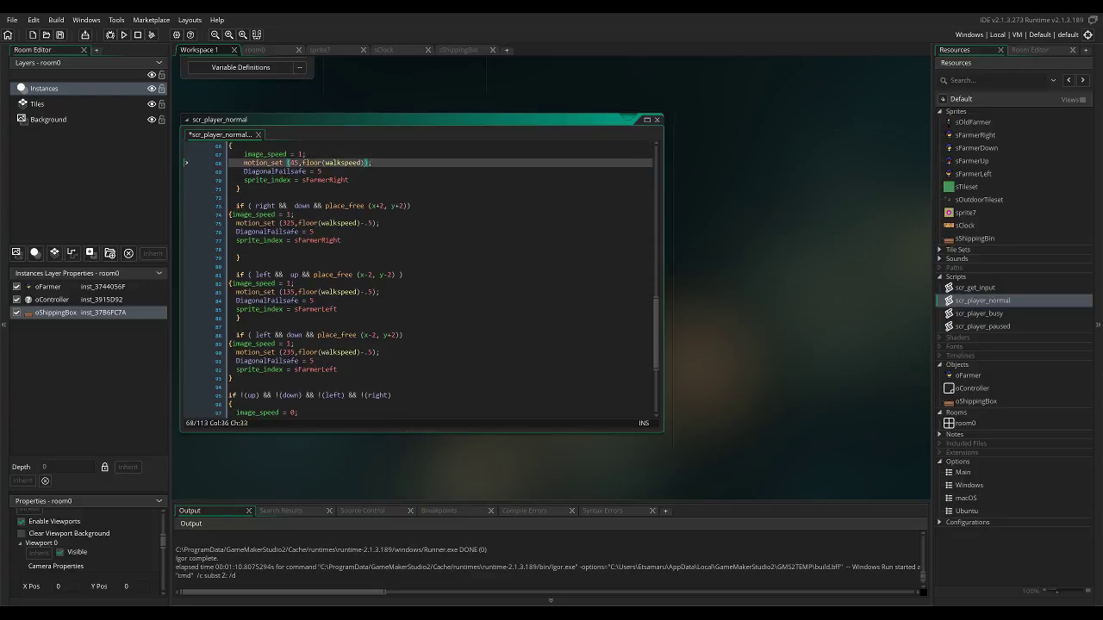
type(".5")
left_click(124, 34)
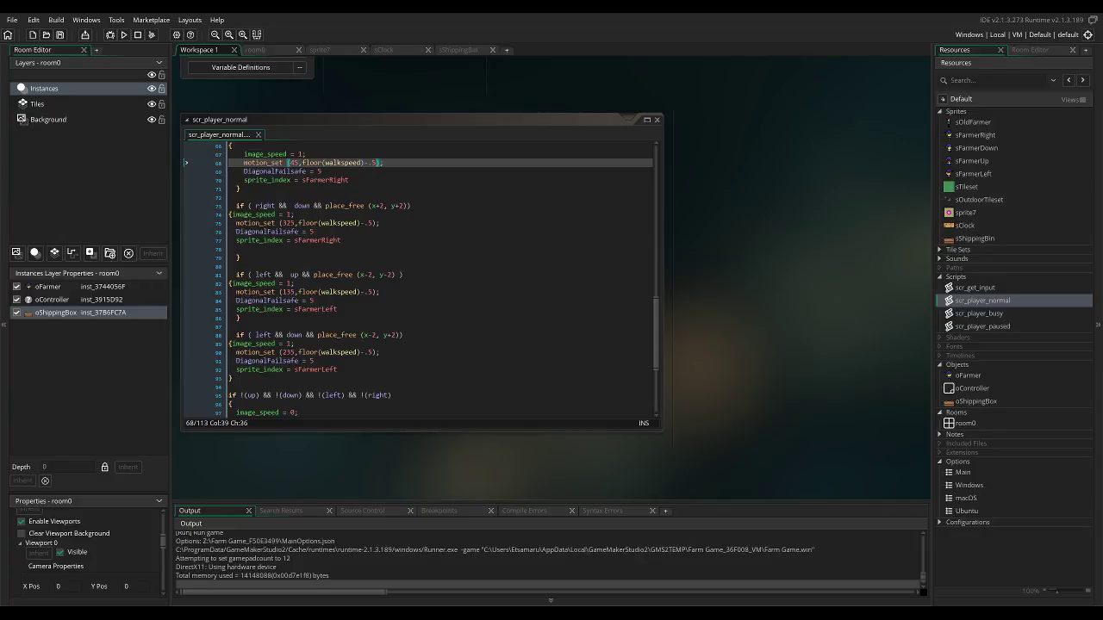
Walk the farmer straight and diagonally in all directions across the fields and paths to test the diagonal walking speed.
key("Right")
key("Down")
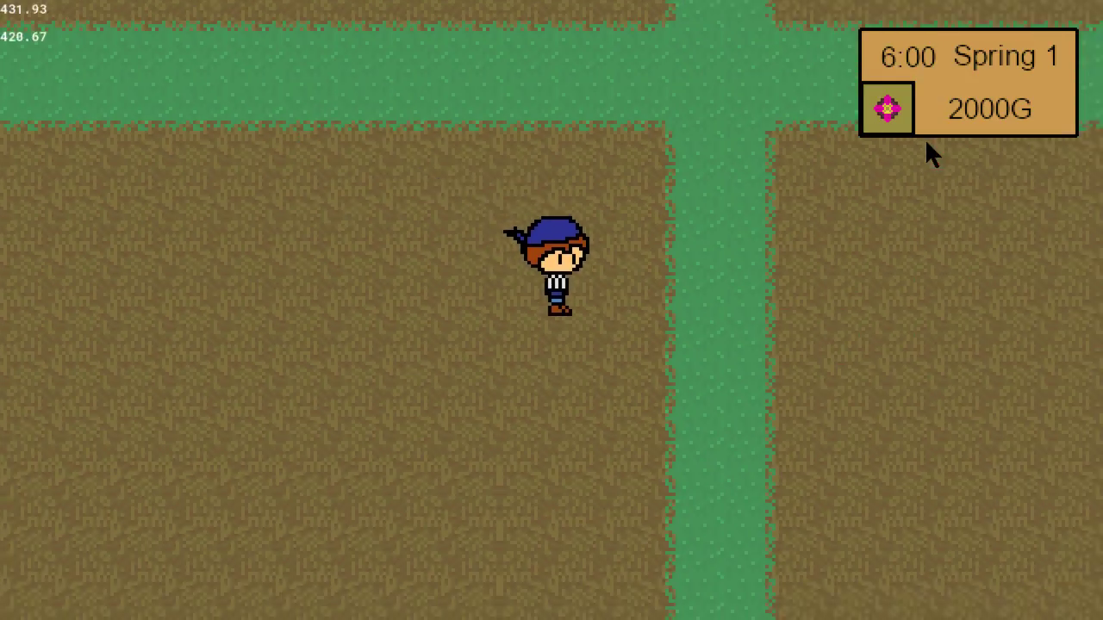
key("Up")
key("Right")
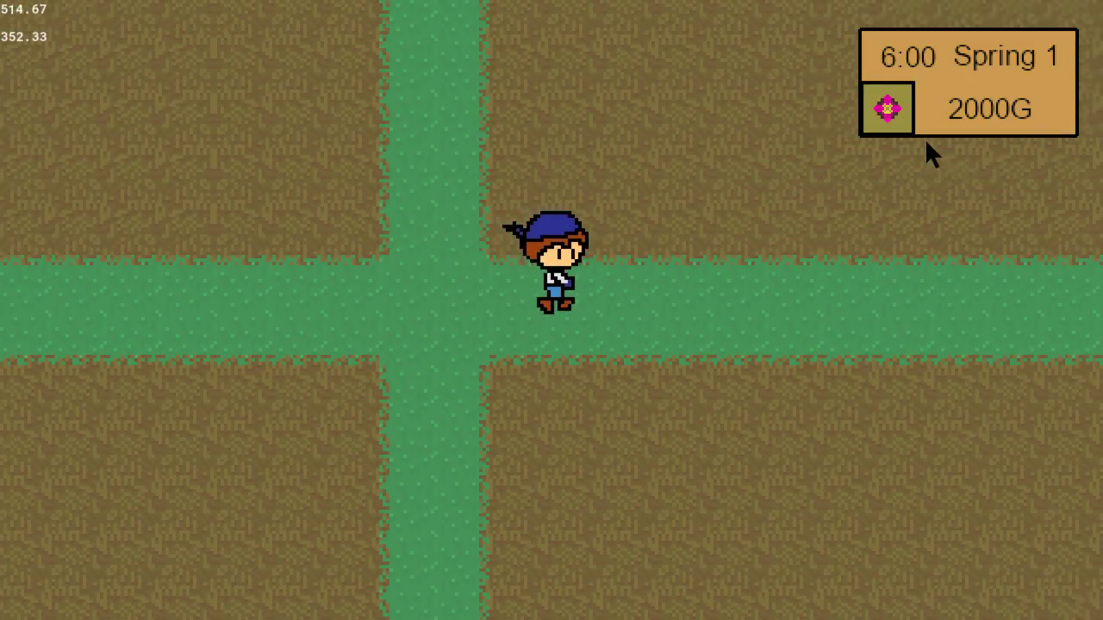
key("Down")
key("Up")
key("Left")
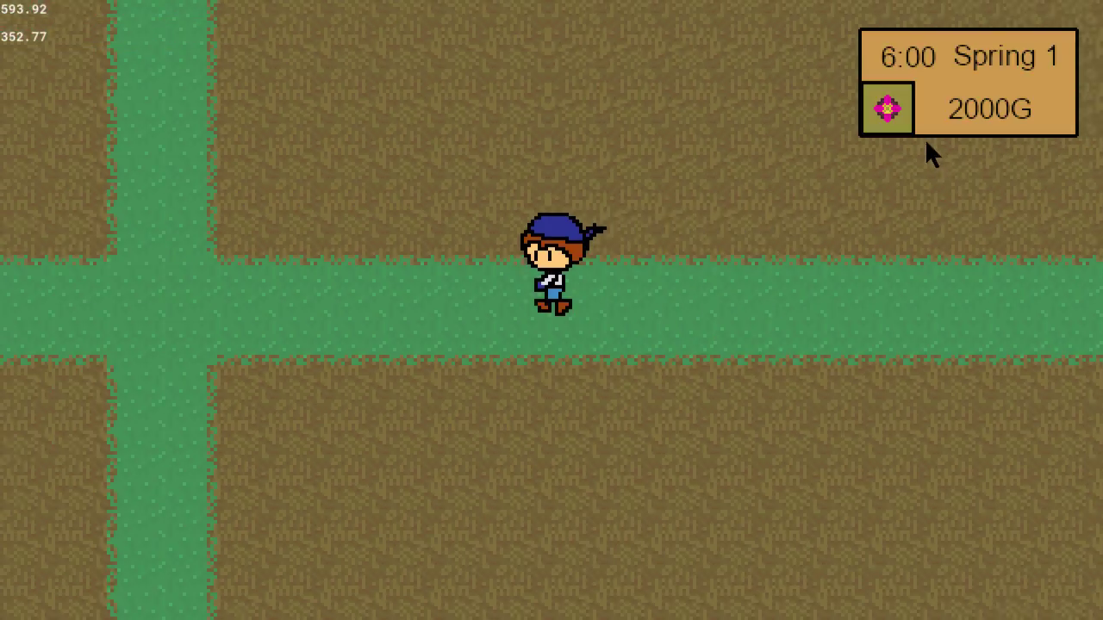
key("Up")
key("Down")
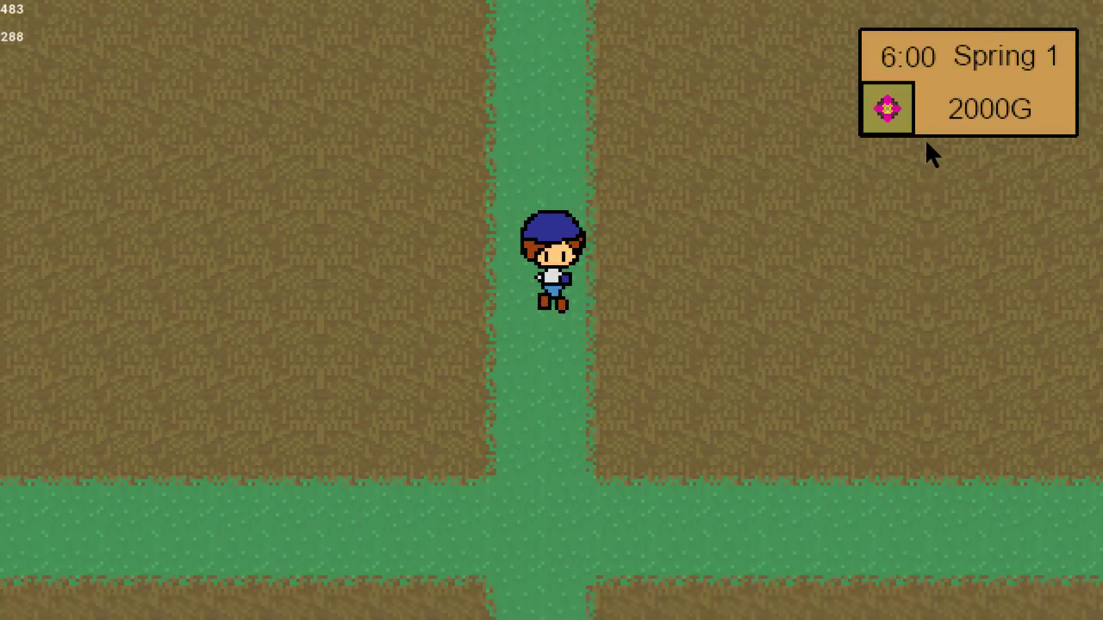
key("Right")
key("Up")
key("Left")
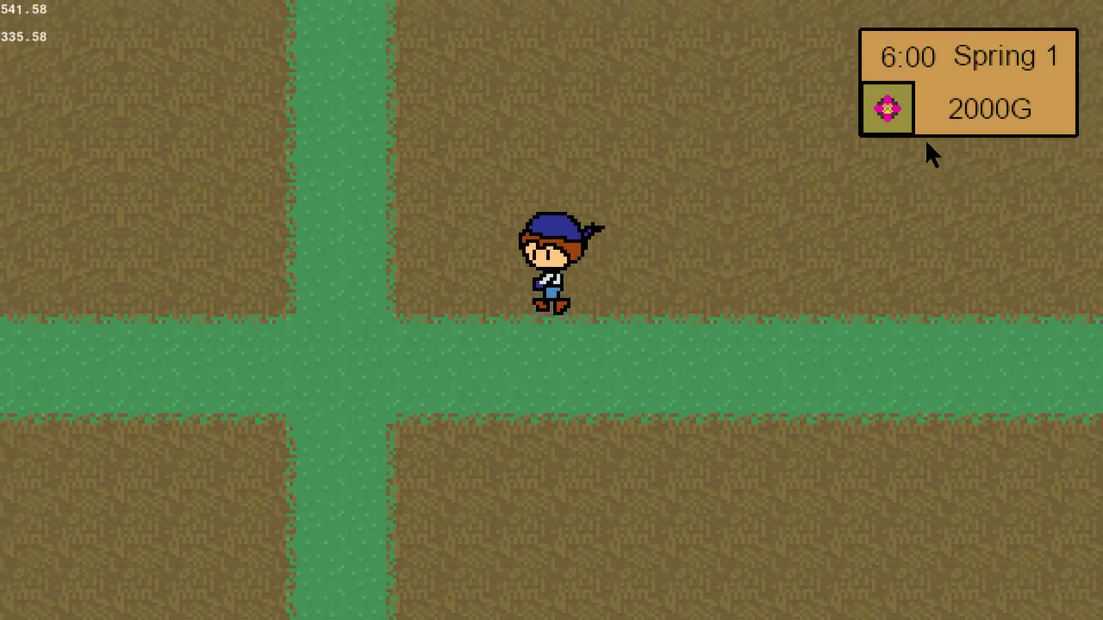
key("Down")
key("Right")
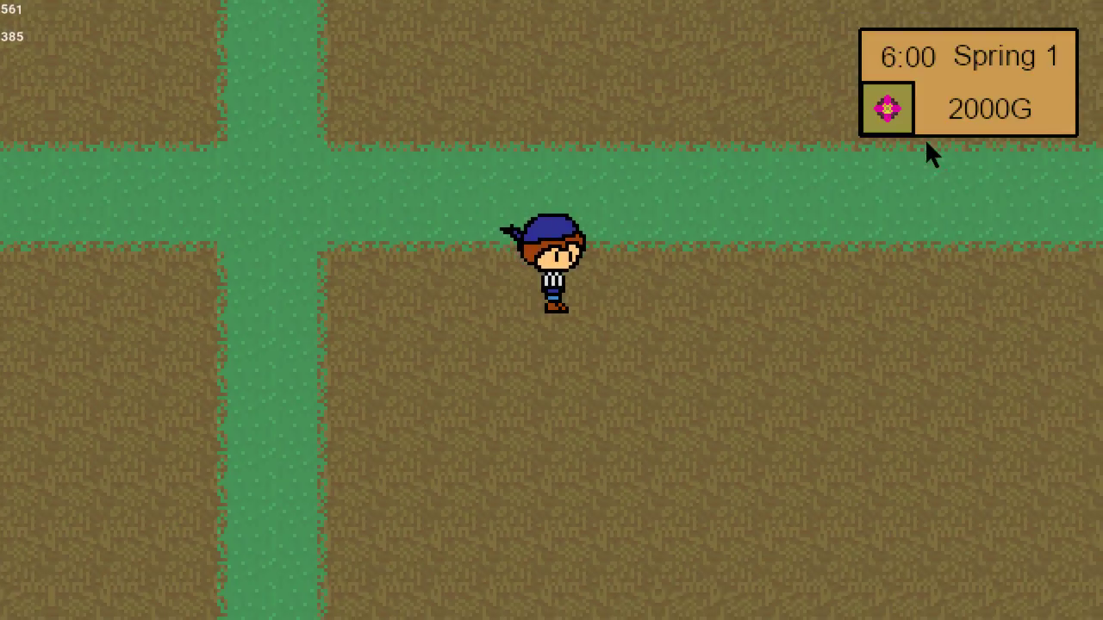
key("Up")
key("Left")
key("Up")
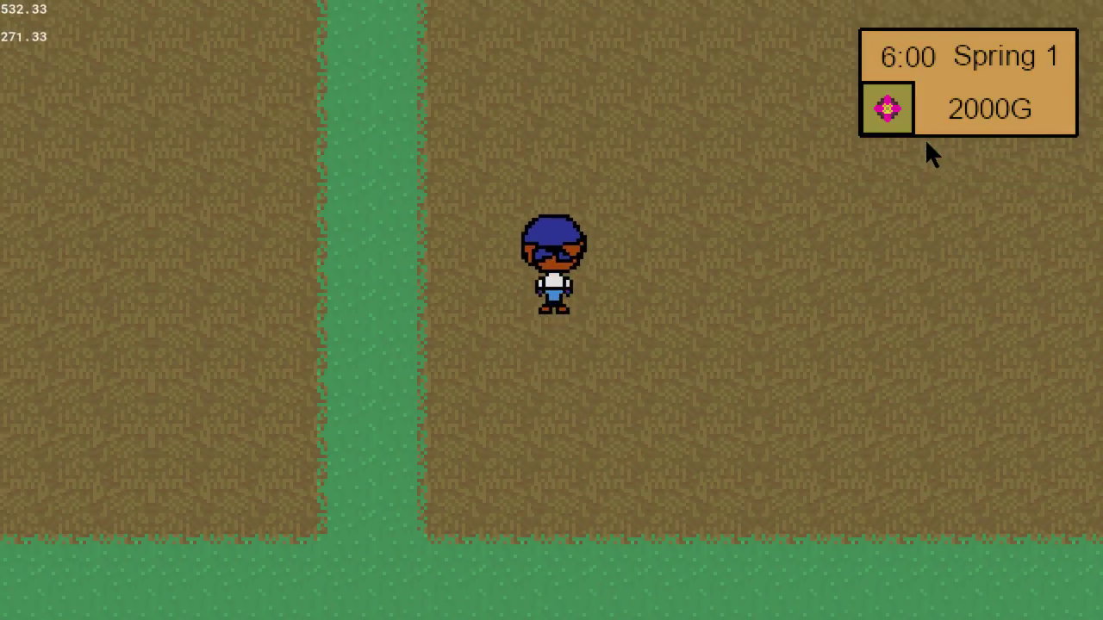
key("Right")
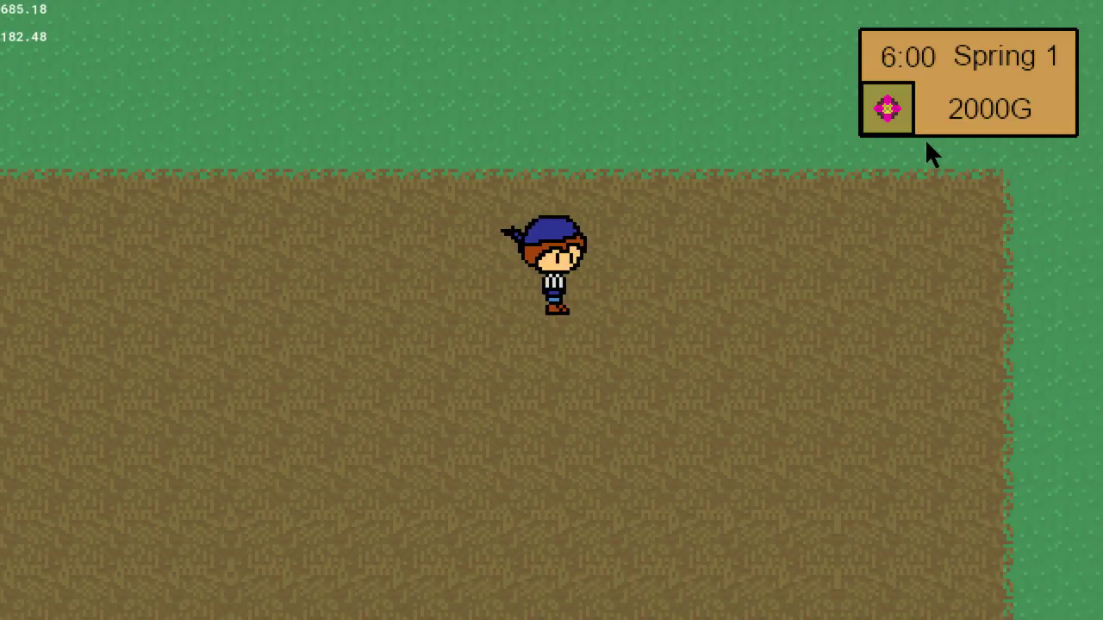
key("Right")
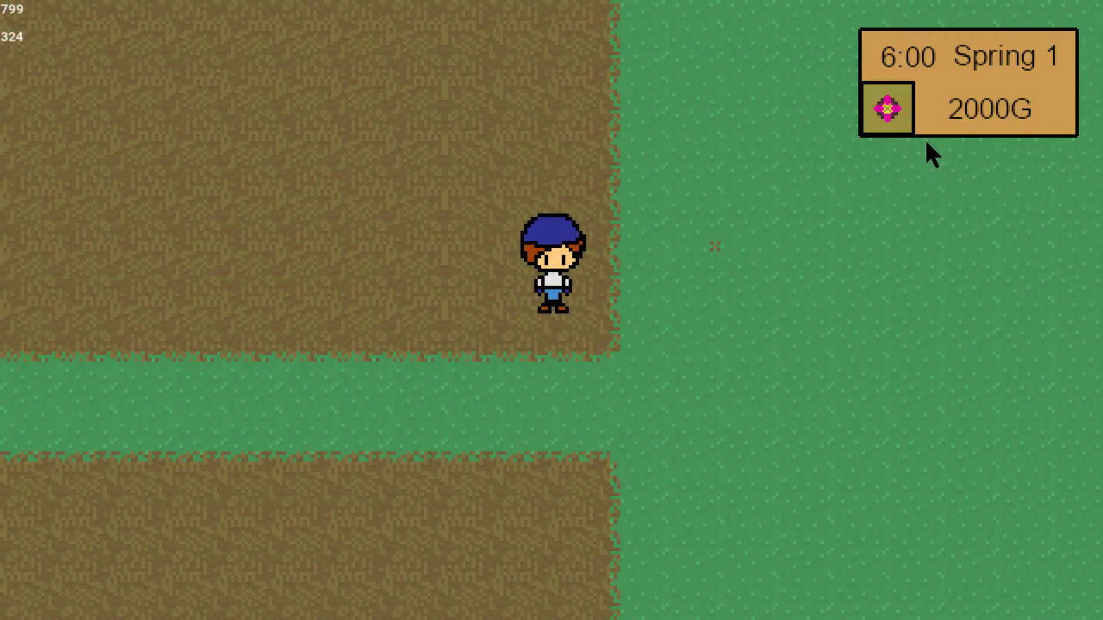
key("Left")
key("Up")
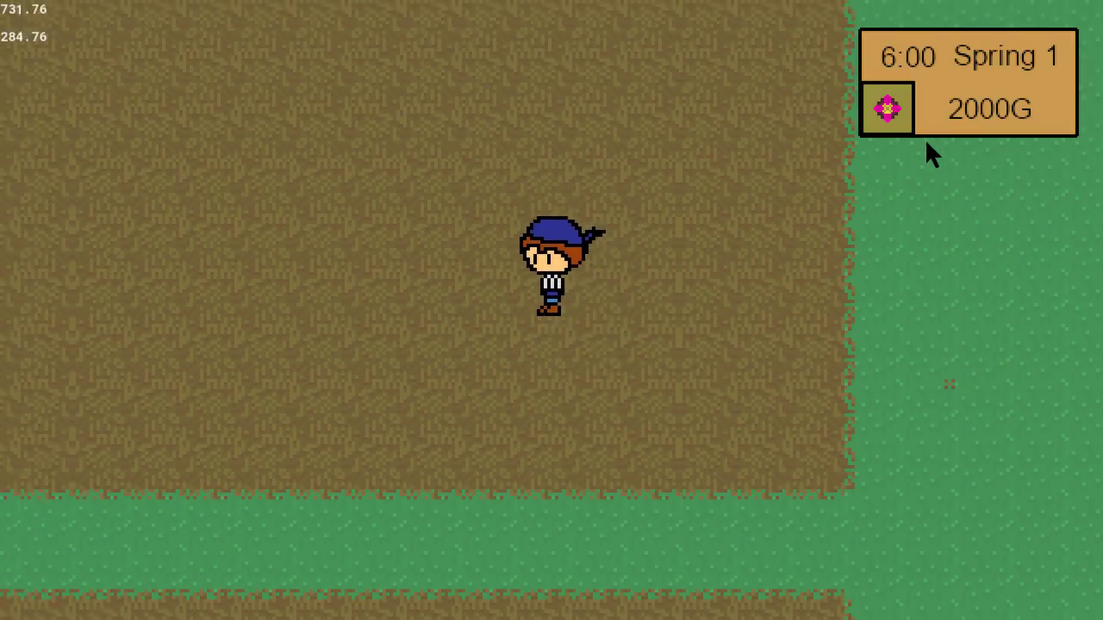
key("Left")
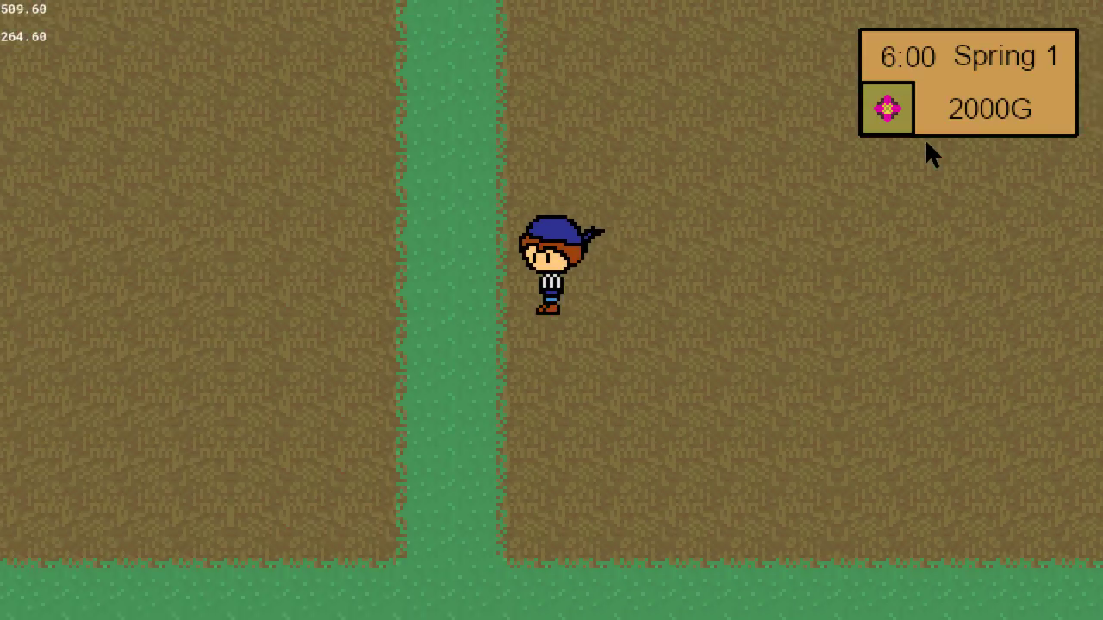
Walk the farmer diagonally up and left off the field and down to the shipping box to test movement around it.
key("Up")
key("Left")
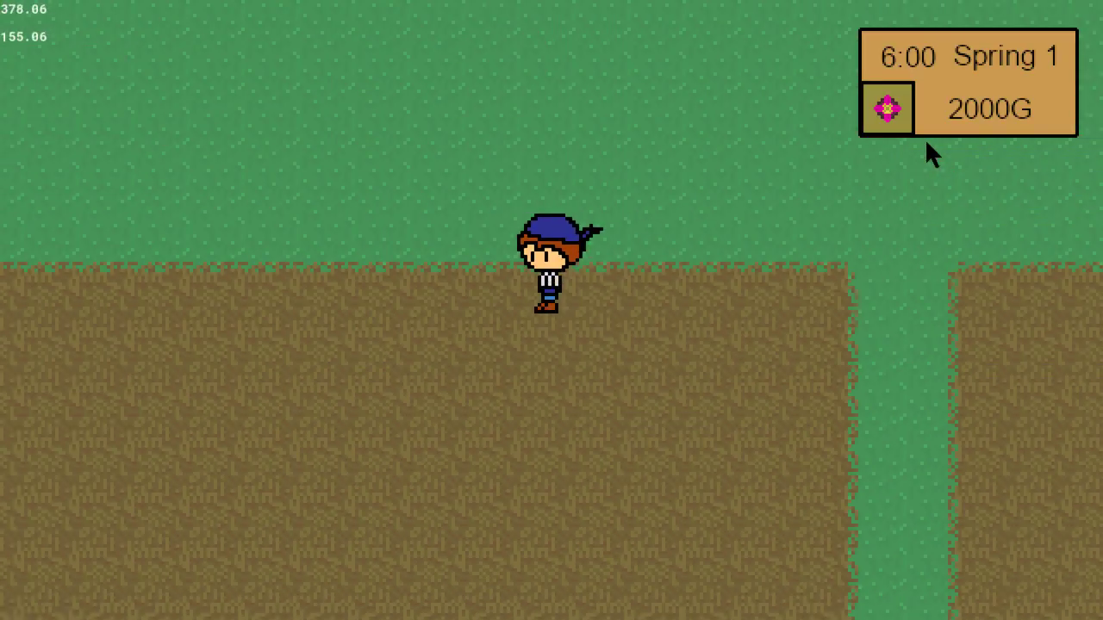
key("Left")
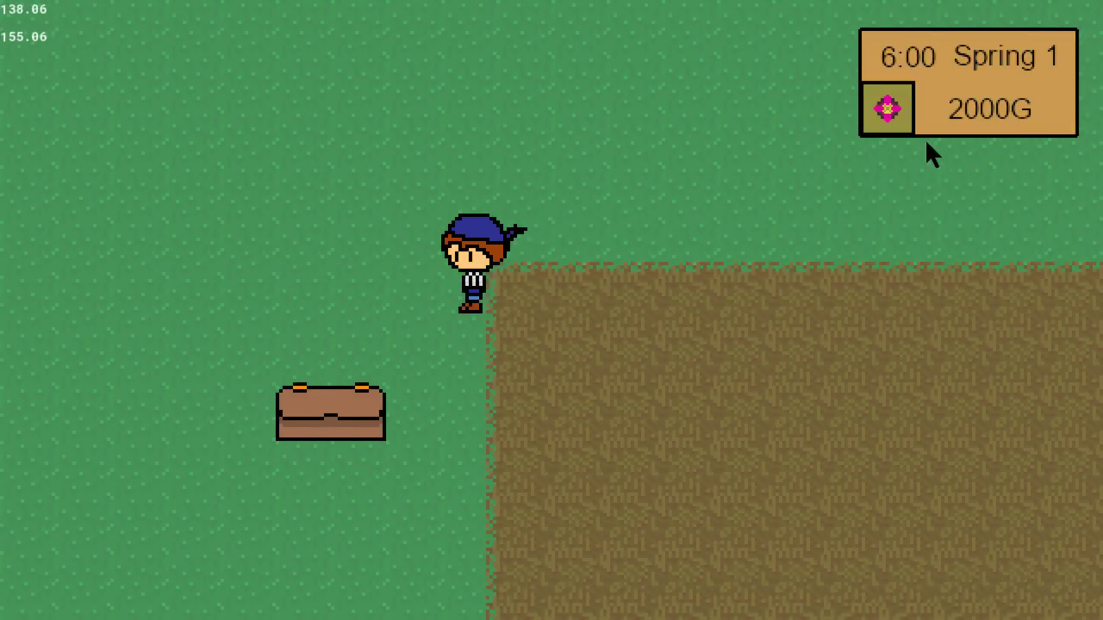
key("Down")
key("Down")
key("Right")
key("Left")
key("Right")
key("Up")
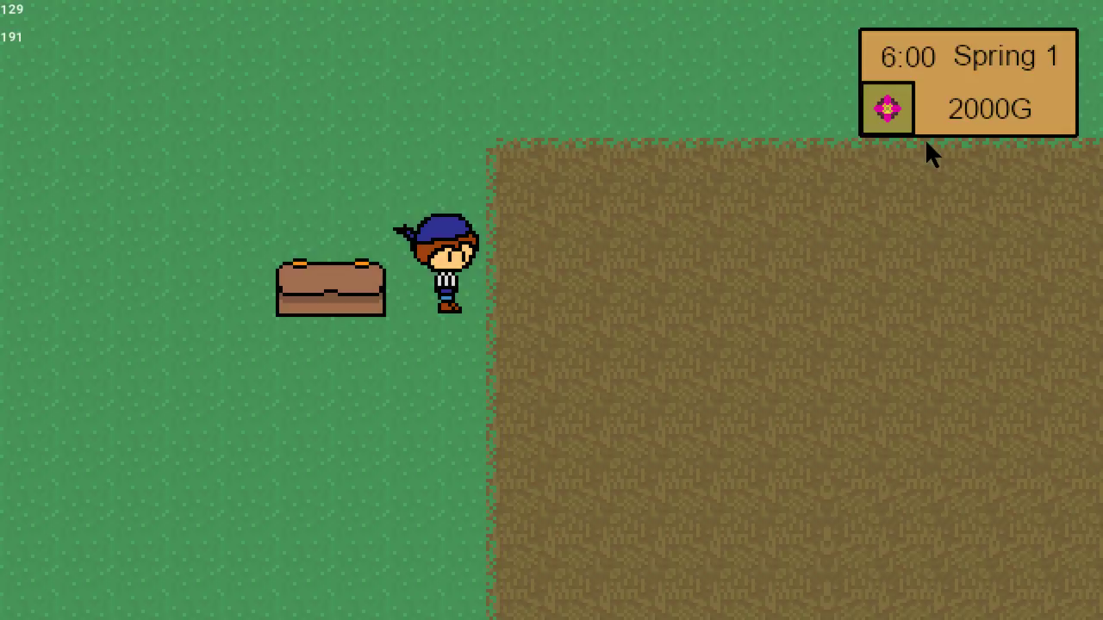
Test straight and diagonal walking across the upper-left field and back and forth along the horizontal grass path.
key("Right")
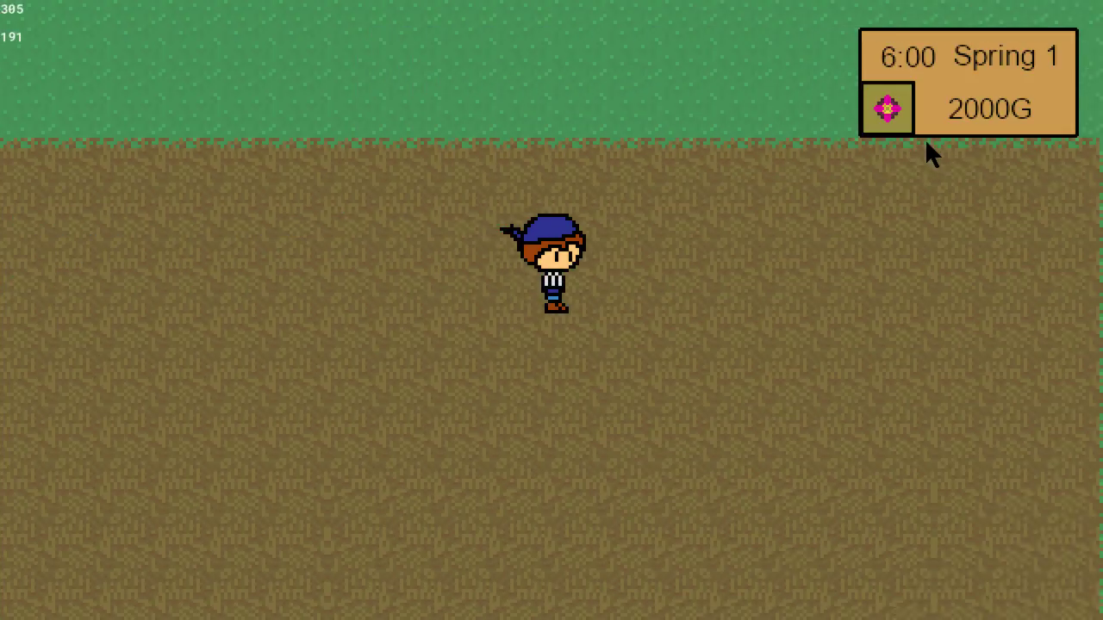
key("Left")
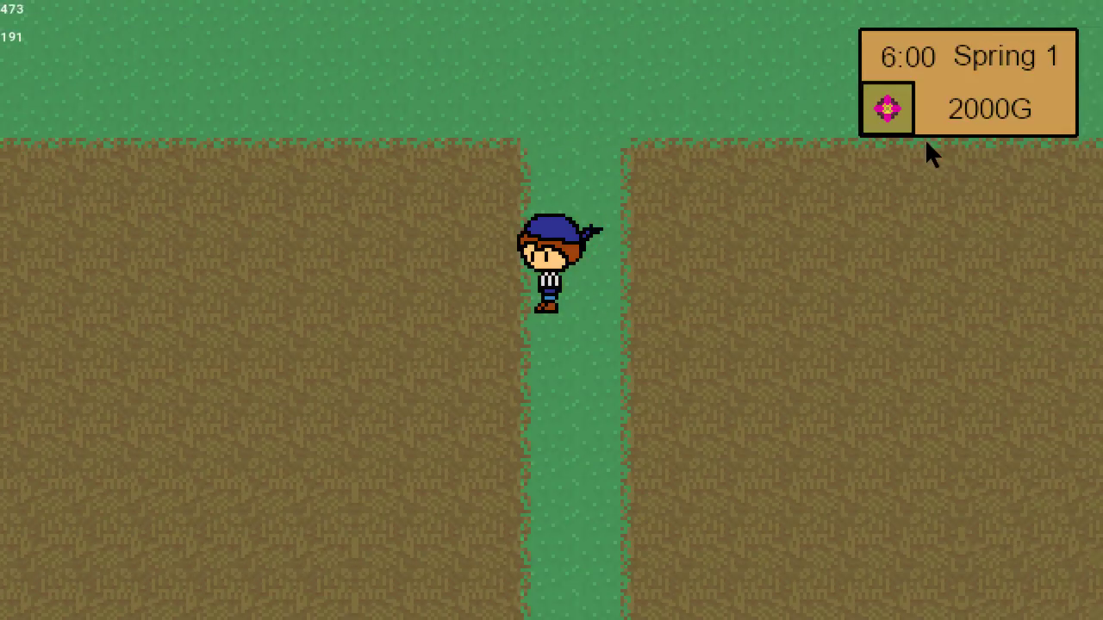
key("Down")
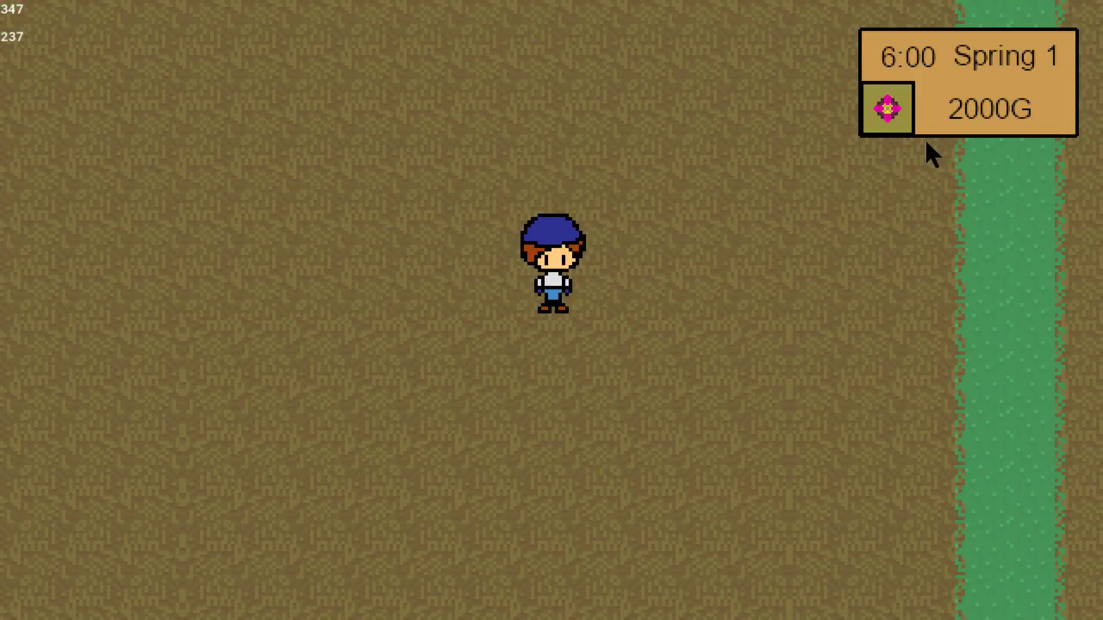
key("Right")
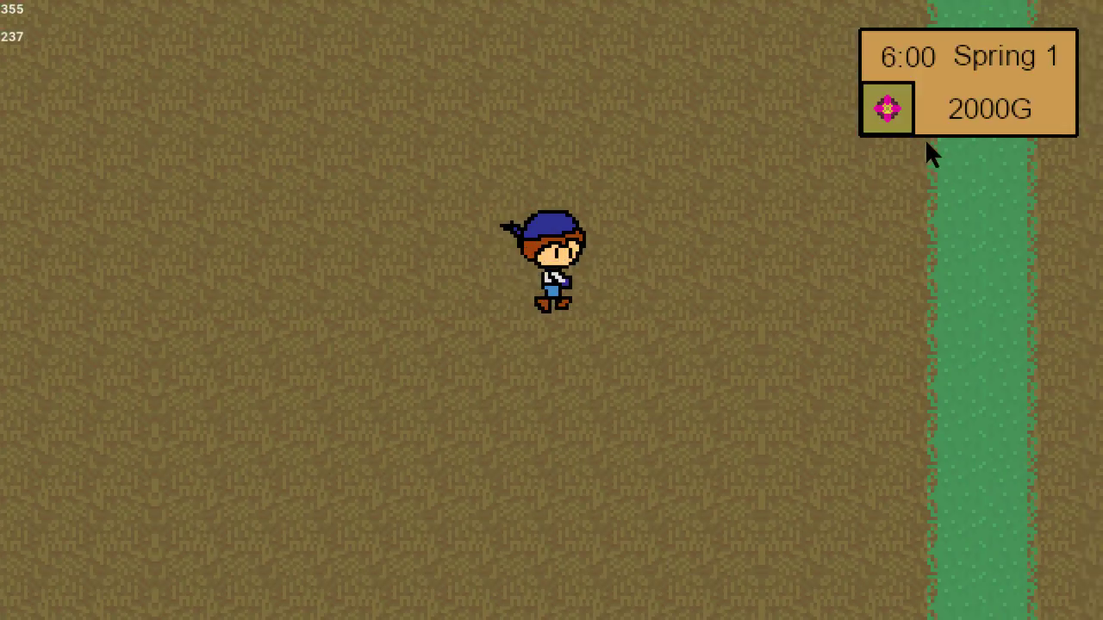
key("Left")
key("Right")
key("Down")
key("Left")
key("Left")
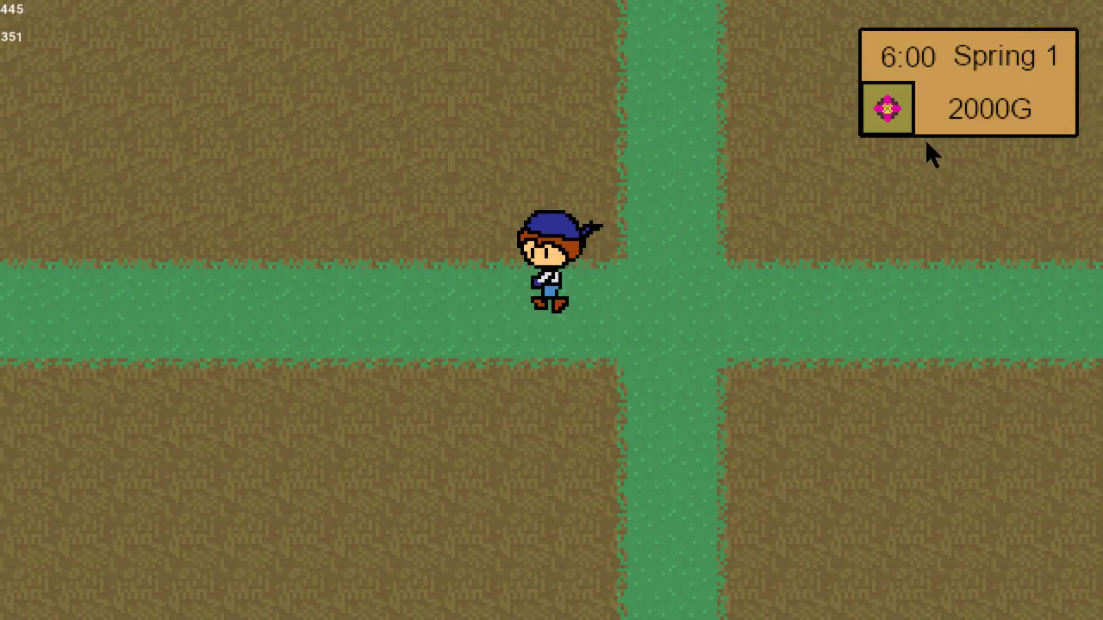
key("Left")
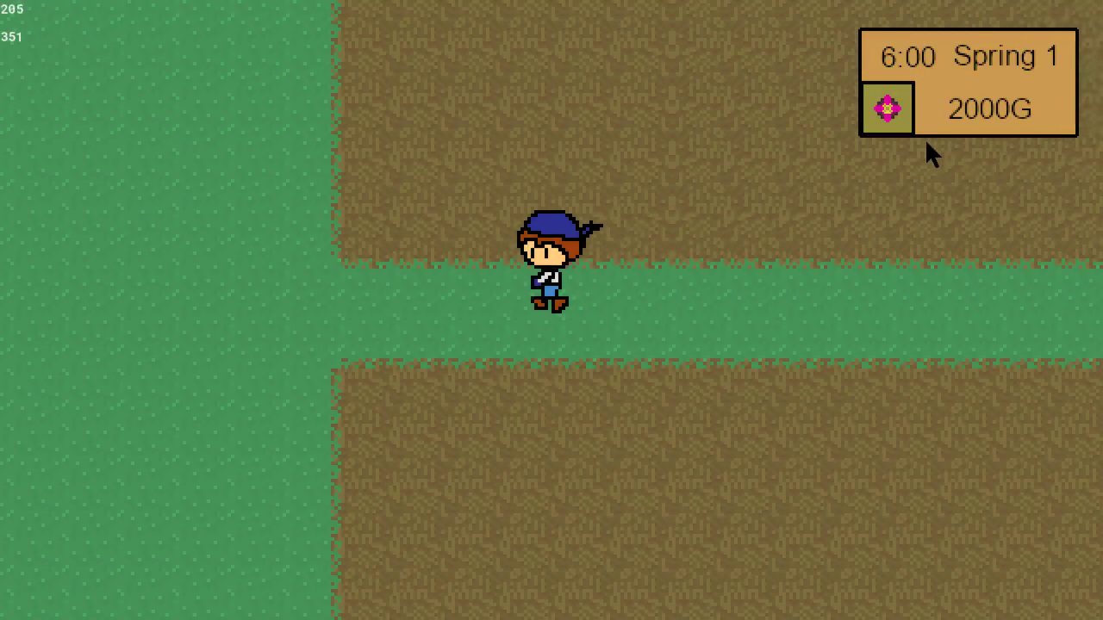
key("Right")
key("Right")
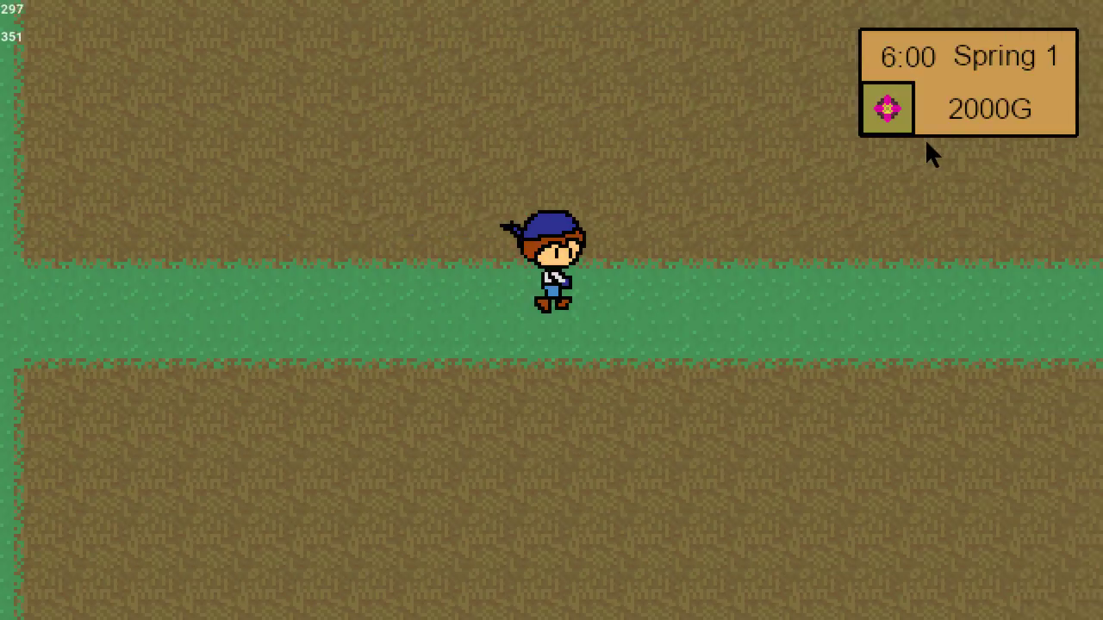
Walk the farmer diagonally down past the lower fields and up around the outer edge of the right-hand fields.
key("Down")
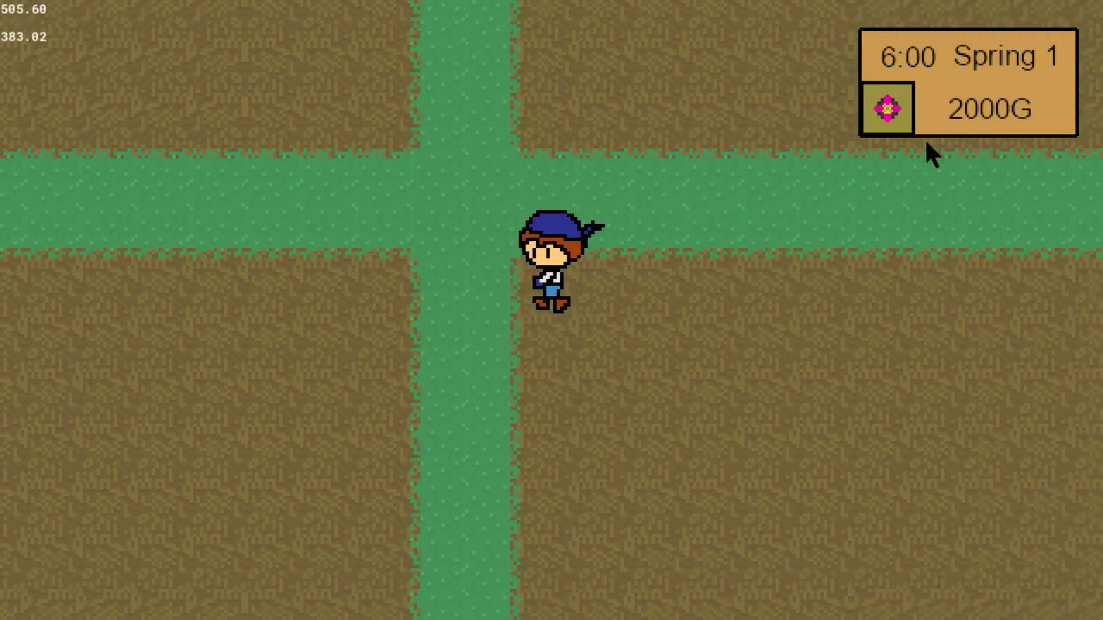
key("Left")
key("Right")
key("Down")
key("Left")
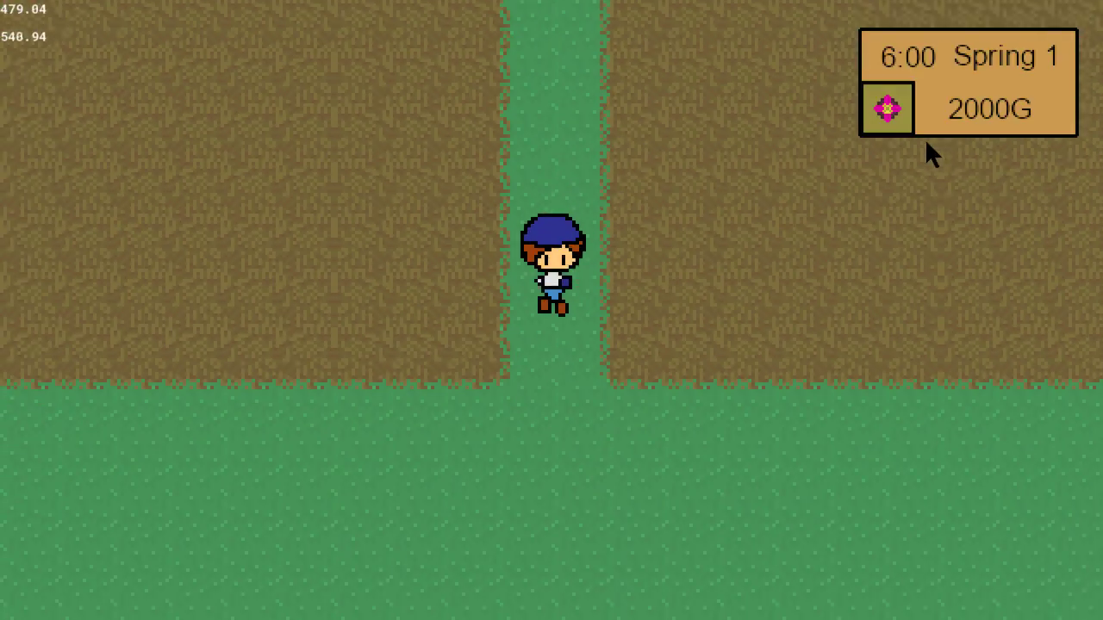
key("Right")
key("Right")
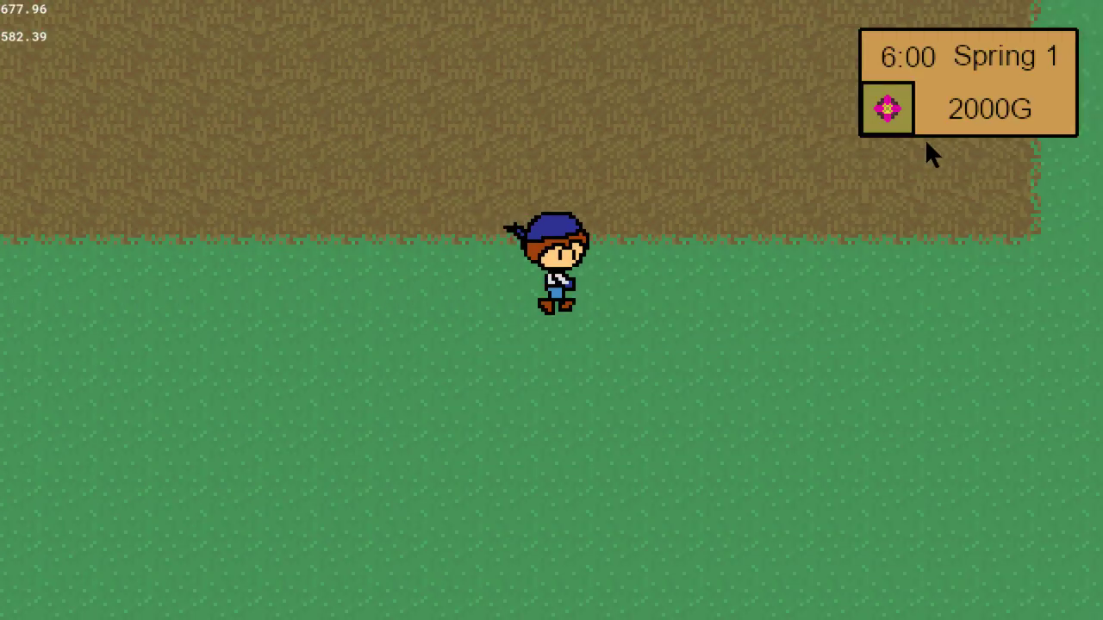
key("Up")
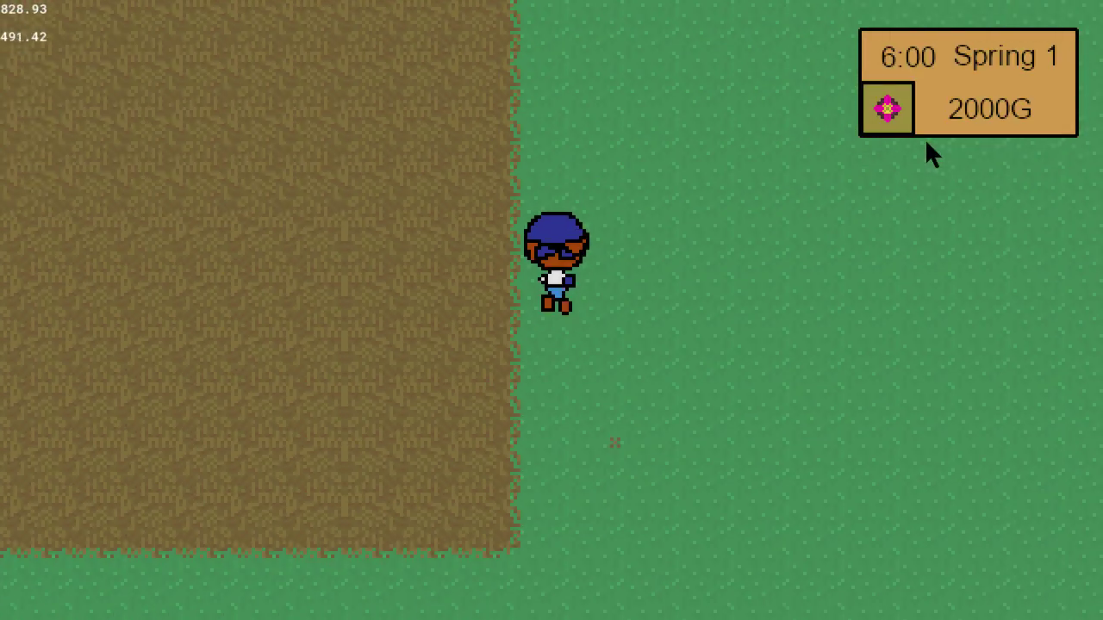
key("Up")
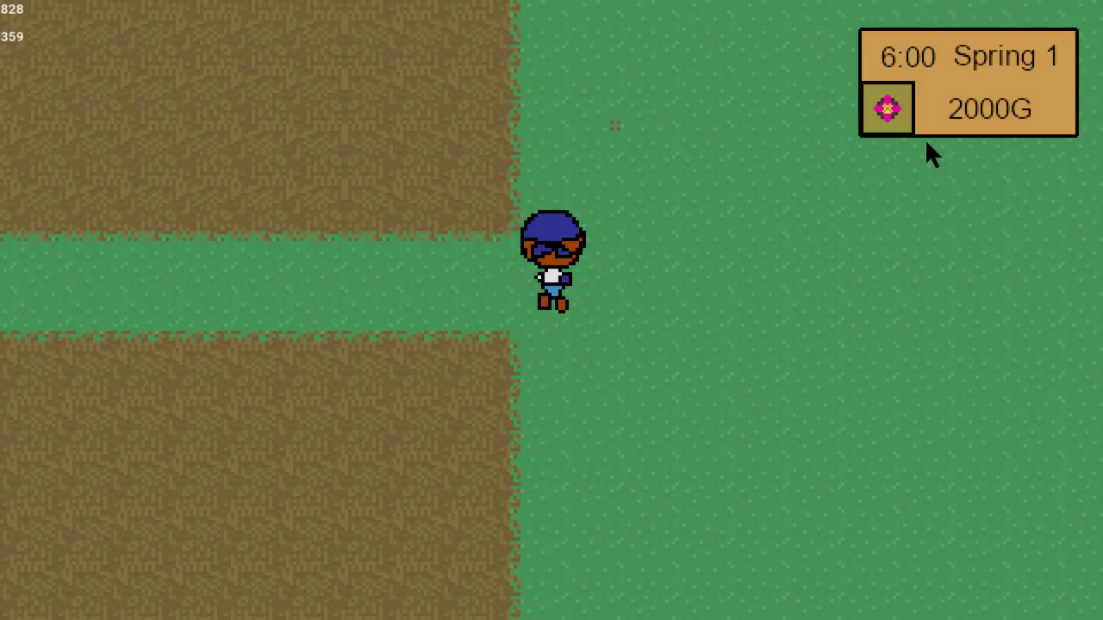
key("Up")
key("Left")
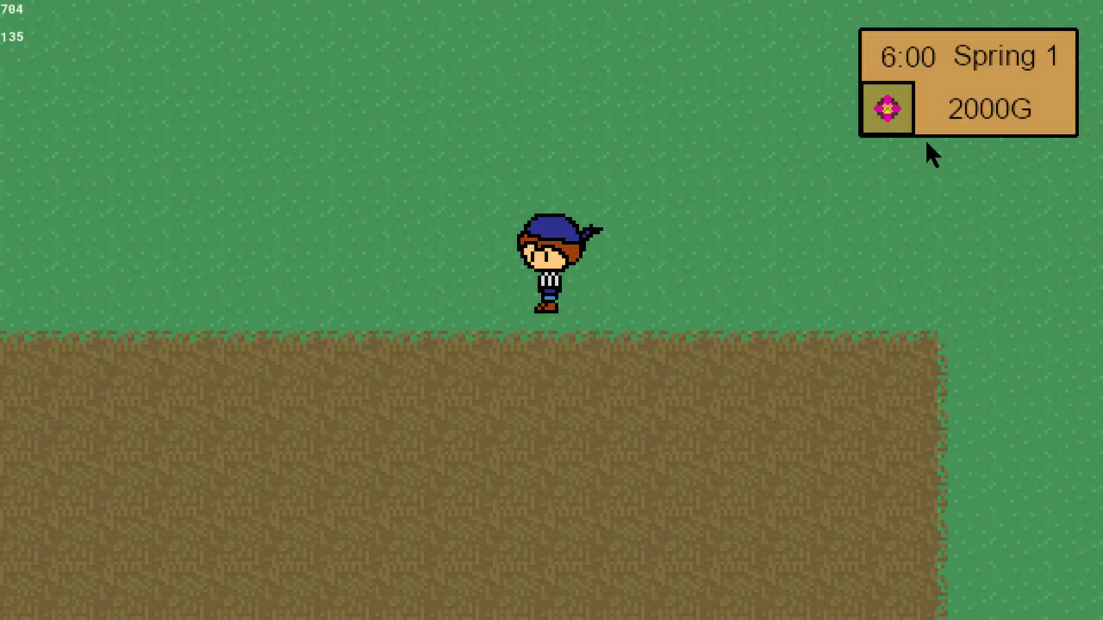
Test walking along the grass above the fields, down the central path and diagonally across both upper fields.
key("Left")
key("Up")
key("Down")
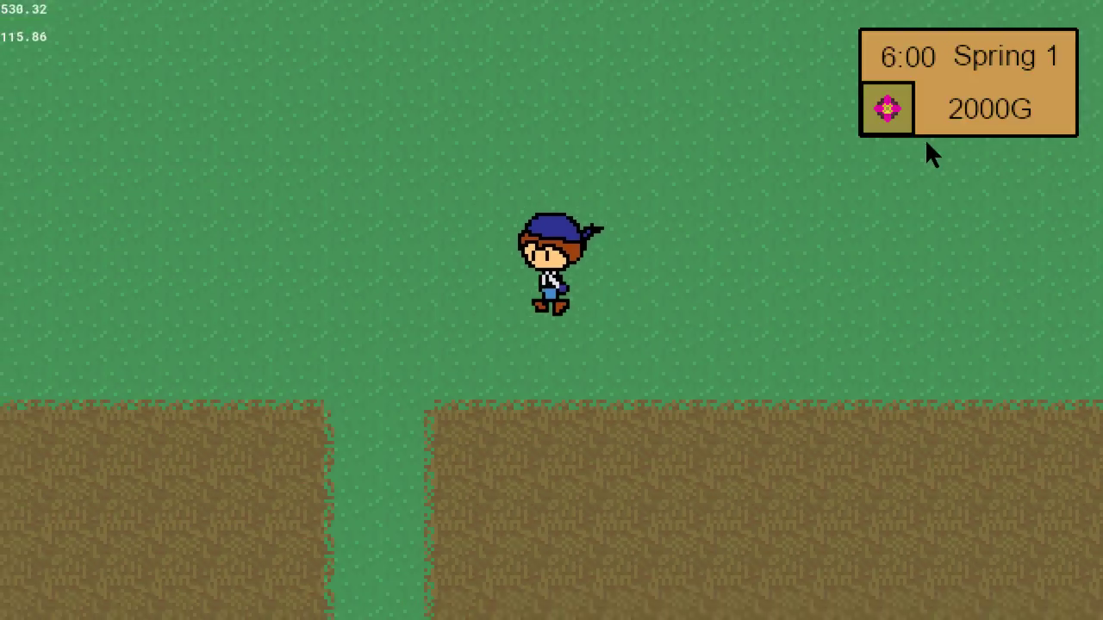
key("Left")
key("Down")
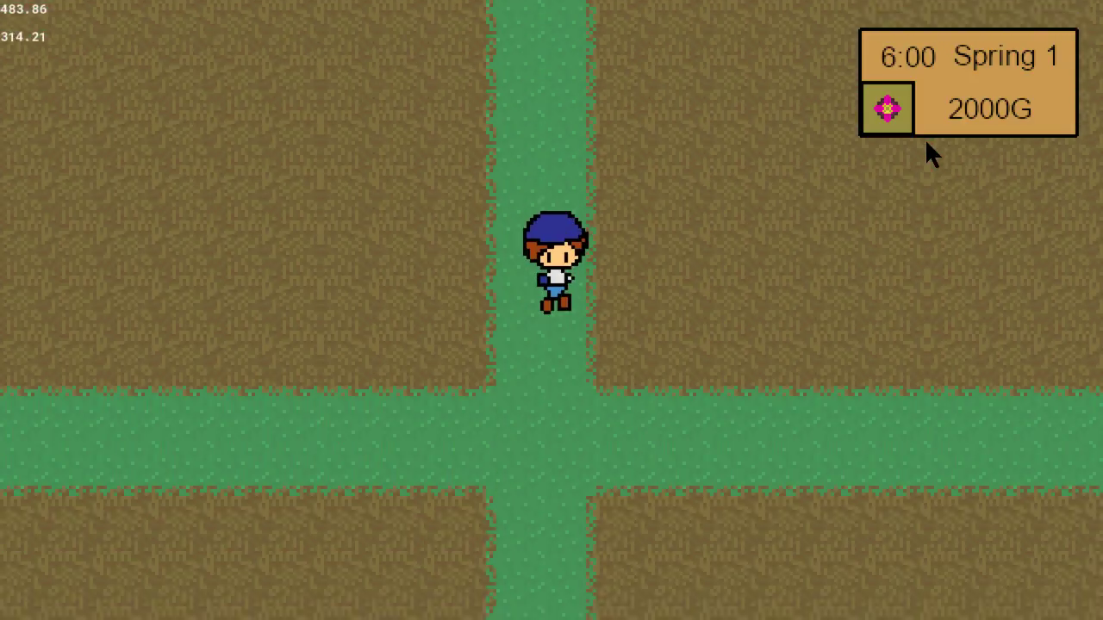
key("Right")
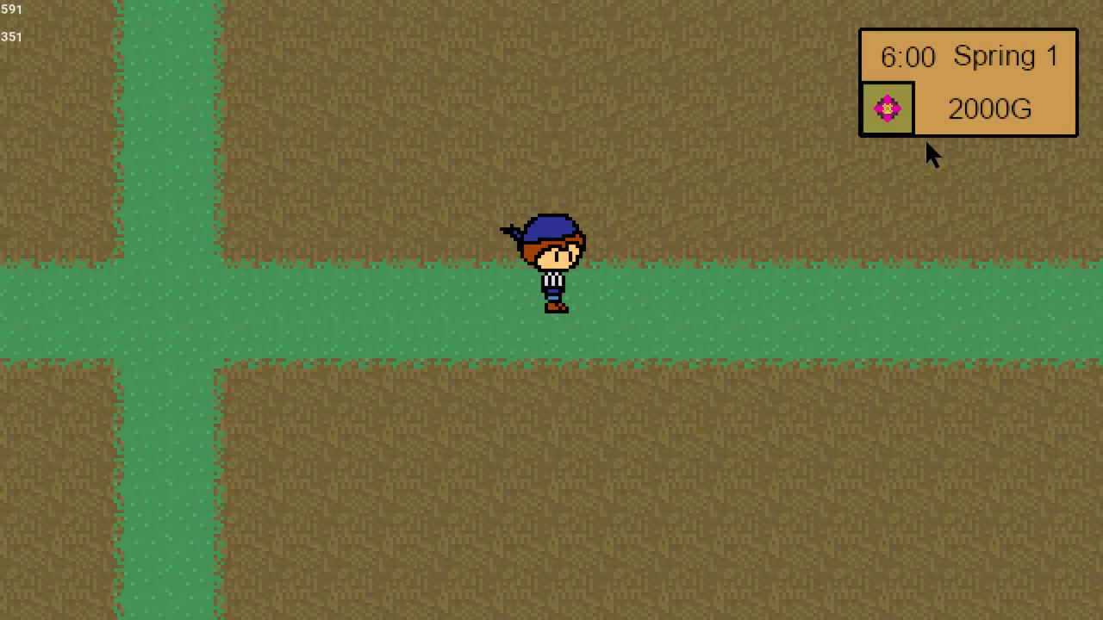
key("Up")
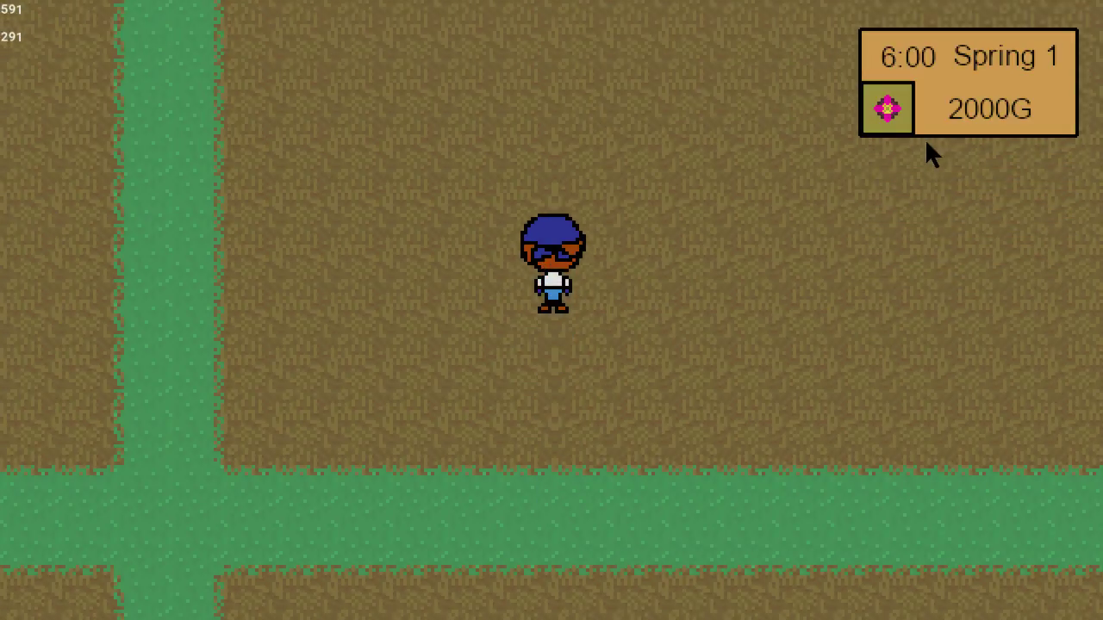
key("Left")
key("Up")
key("Left")
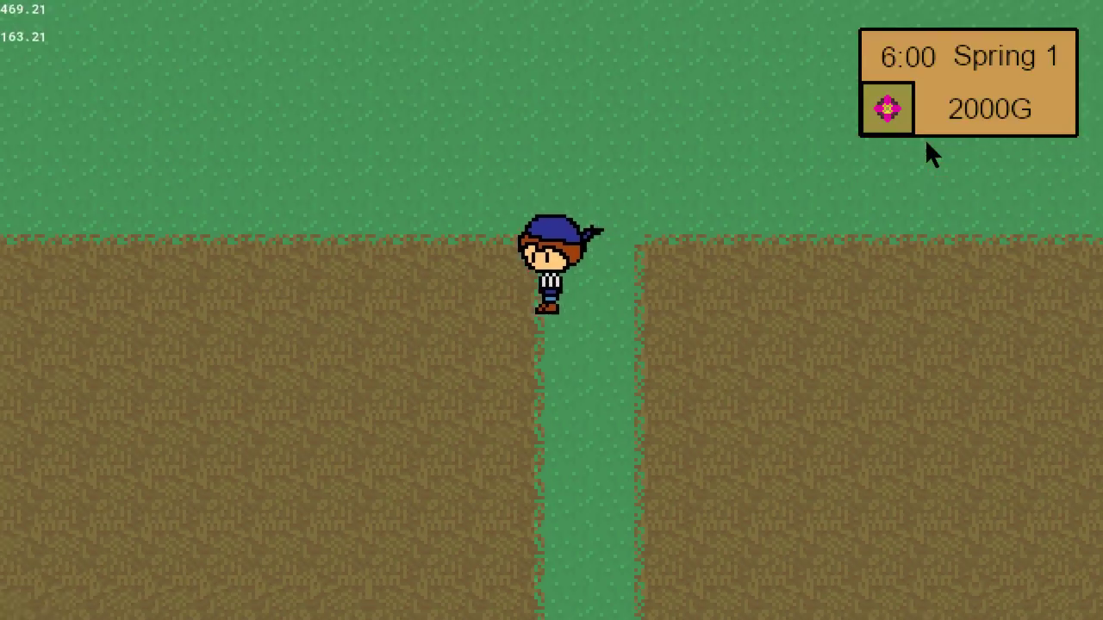
key("Down")
key("Down")
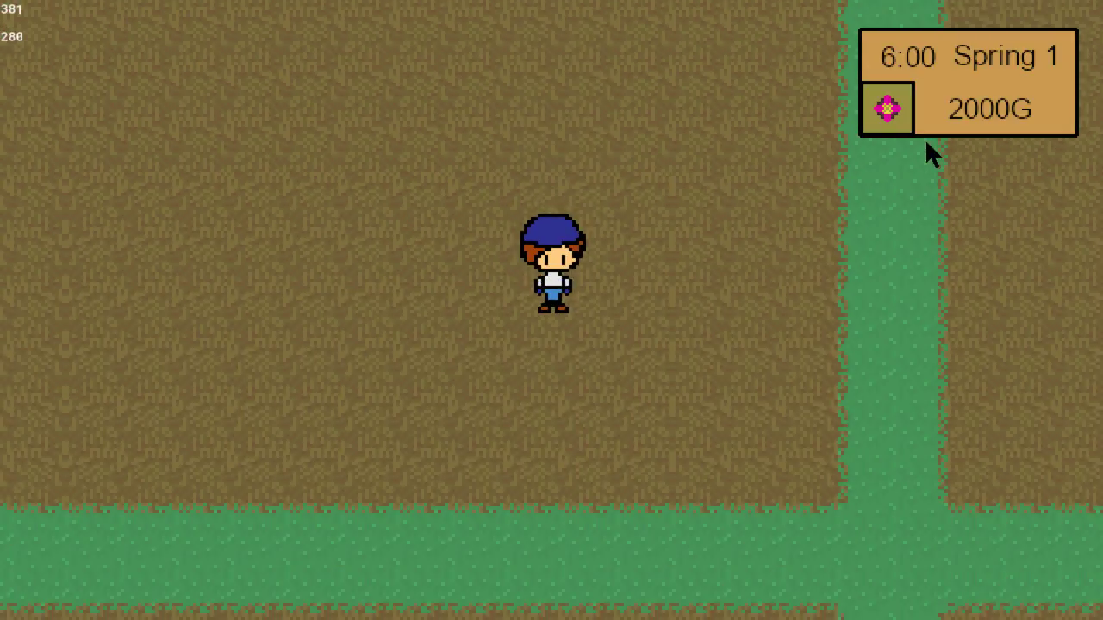
key("Right")
key("Right")
key("Up")
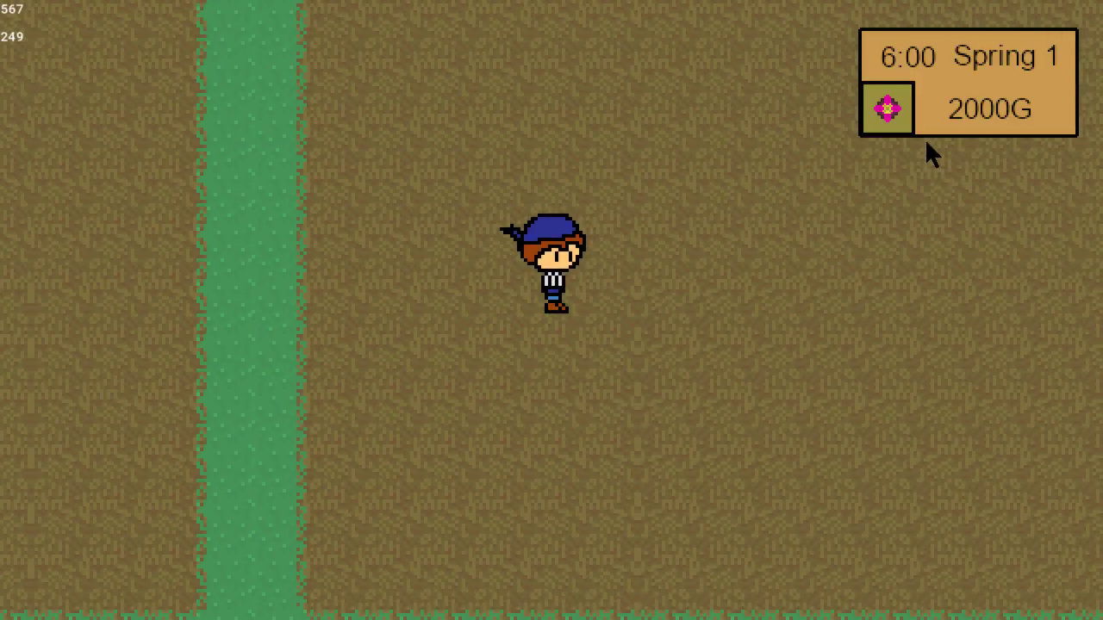
Walk the farmer back to the shipping box and move him in all directions over its upper edge to check the overlap.
key("Up")
key("Left")
key("Up")
key("Left")
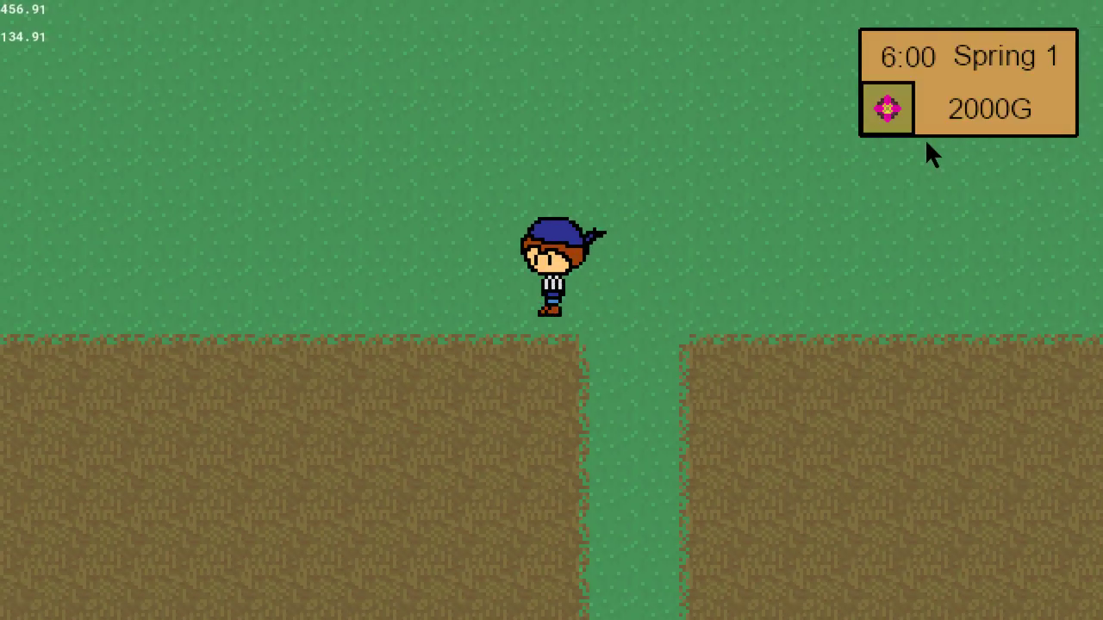
key("Left")
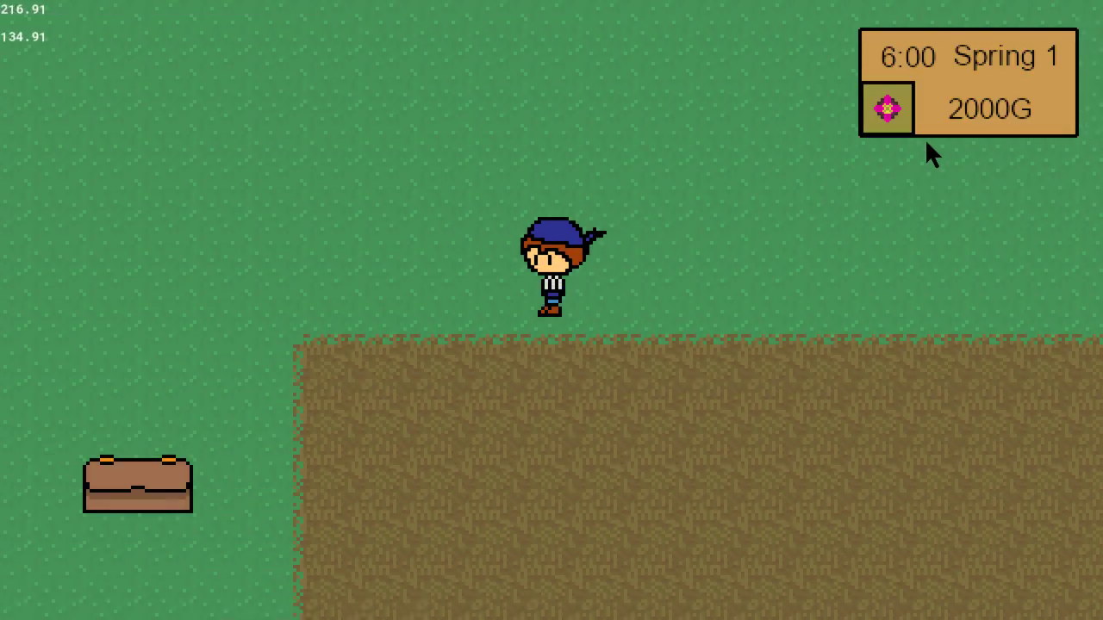
key("Down")
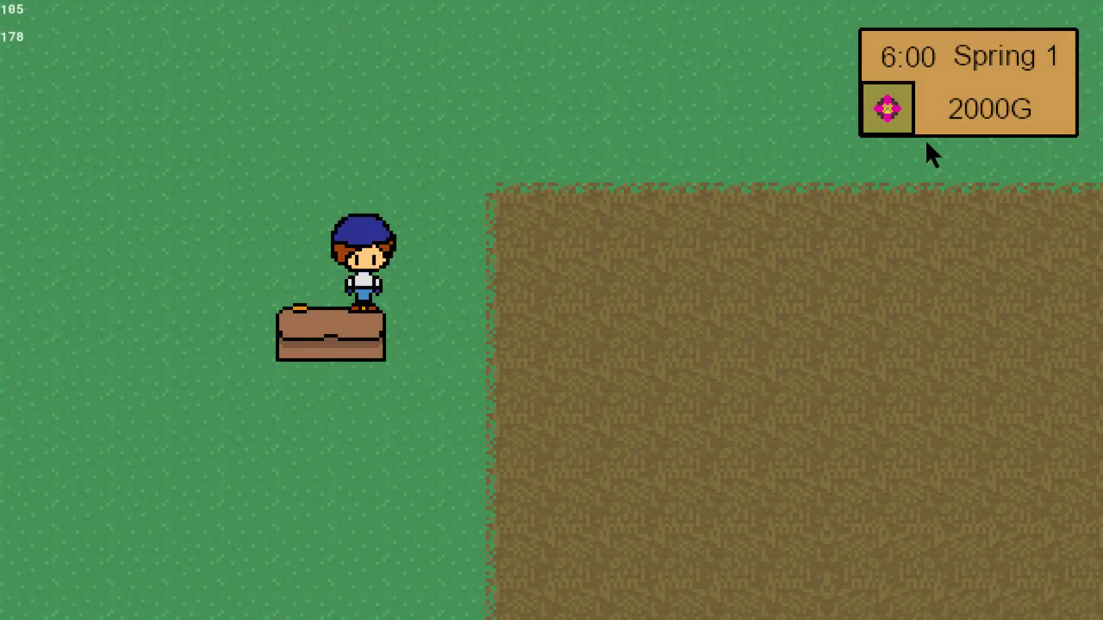
key("Down")
key("Up")
key("Left")
key("Down")
key("Right")
key("Left")
key("Right")
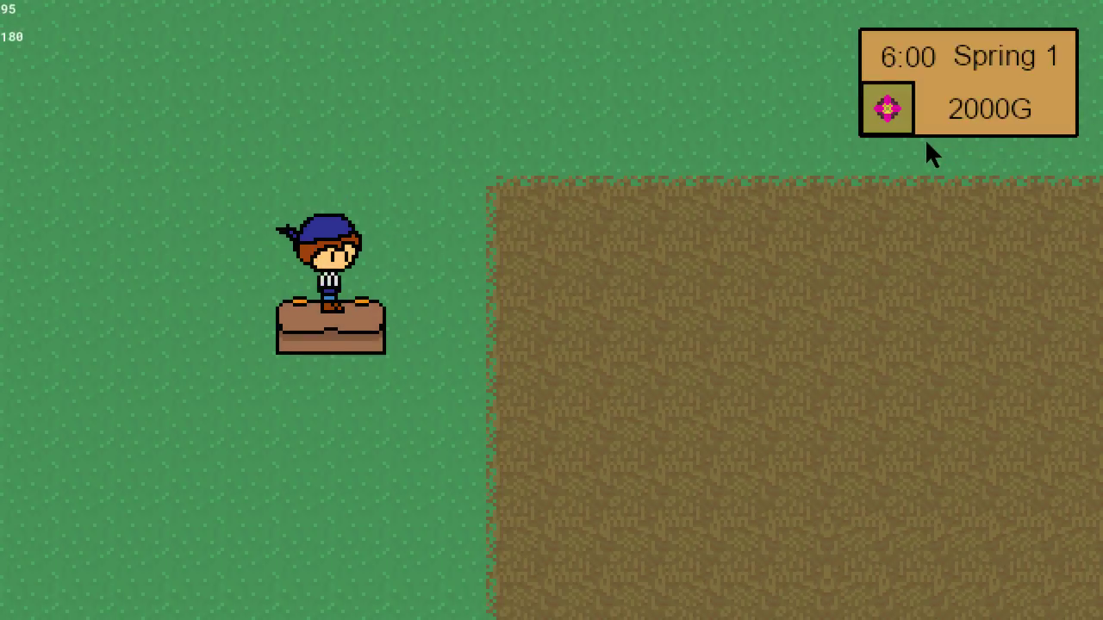
key("Left")
key("Down")
key("Right")
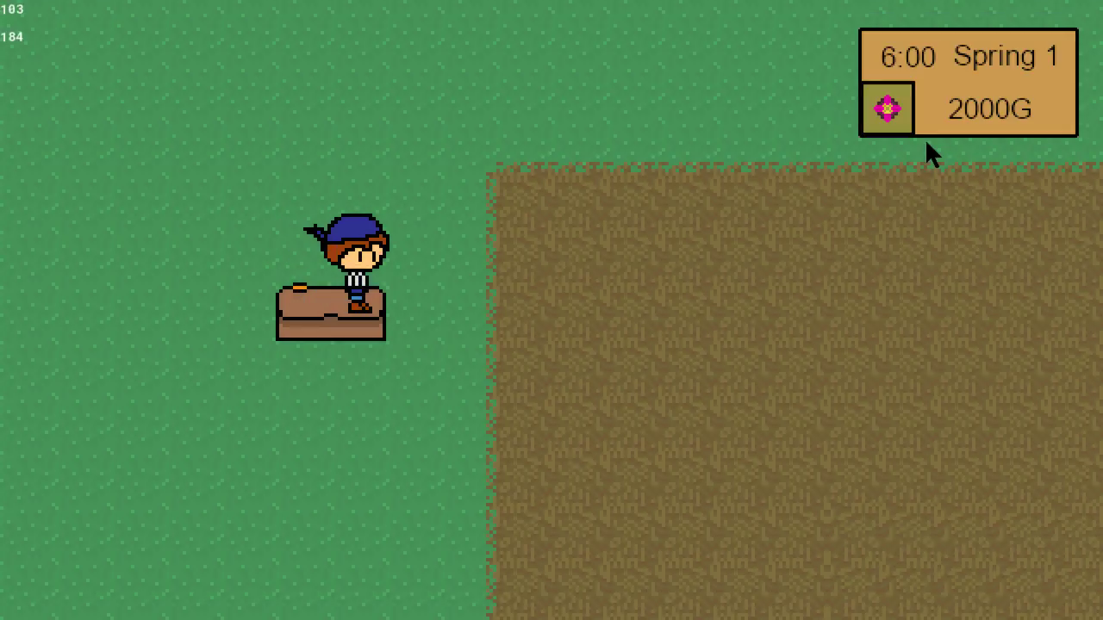
Walk the farmer around the lower-left field and diagonally back up to the central path to test movement there.
key("Down")
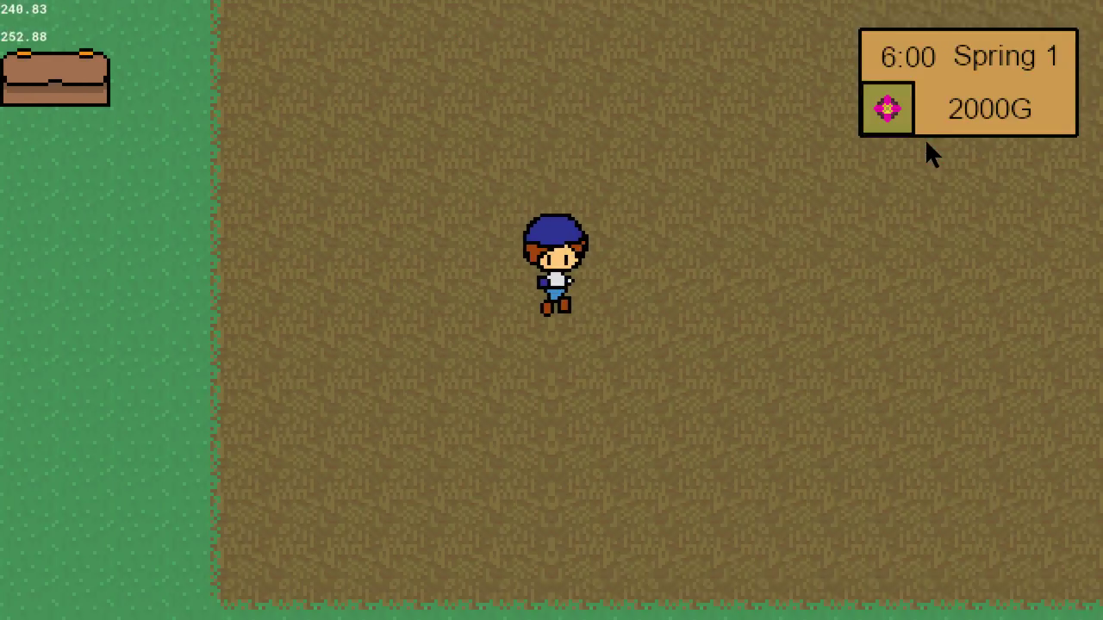
key("Left")
key("Left")
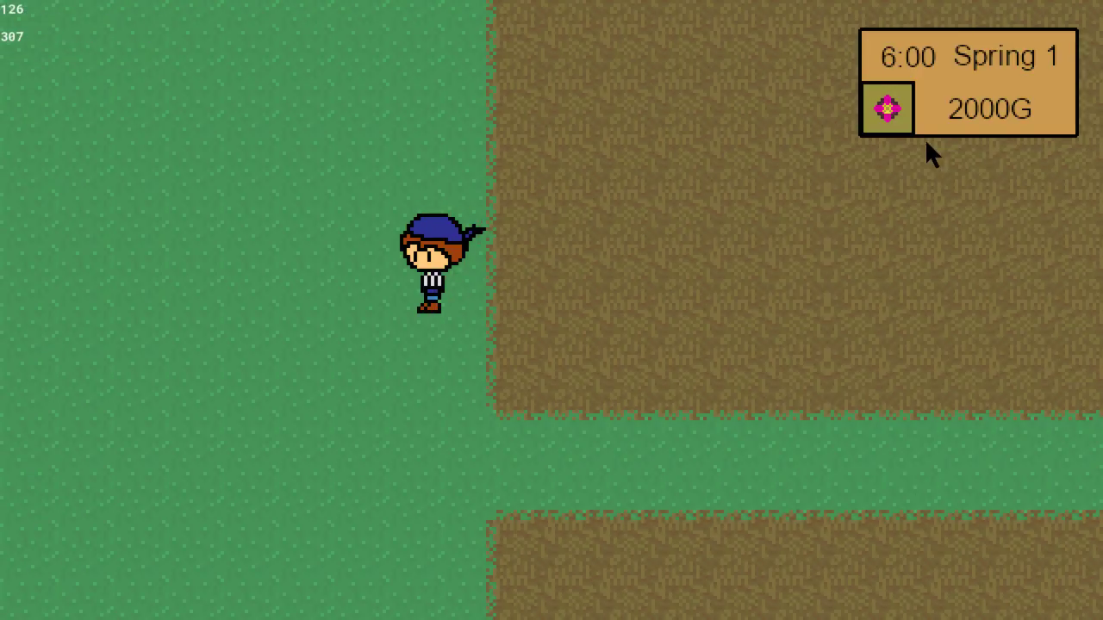
key("Down")
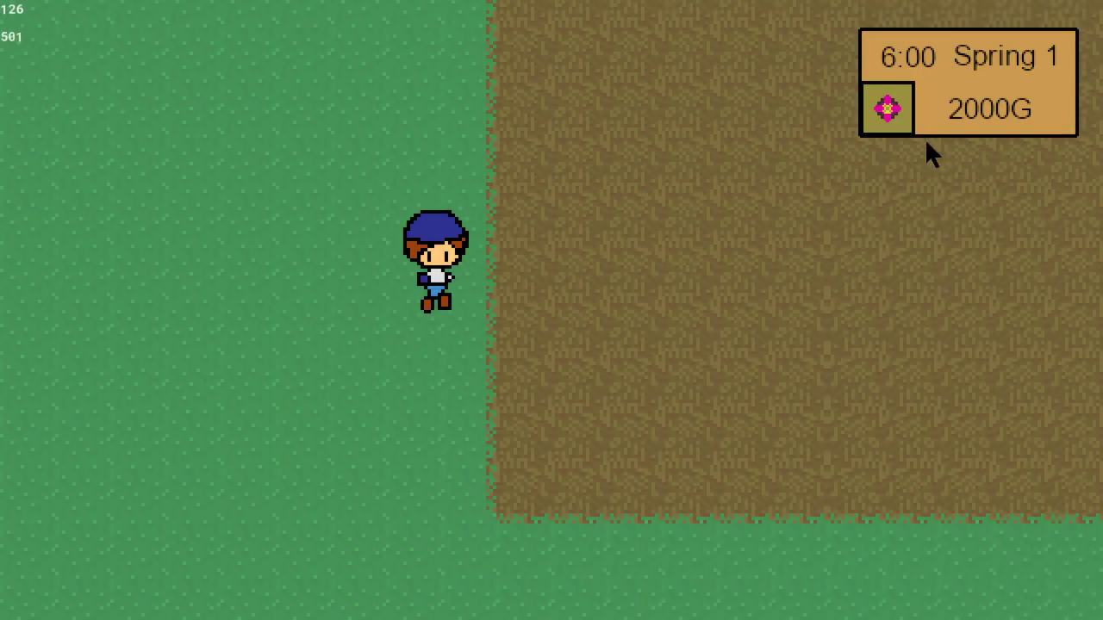
key("Down")
key("Right")
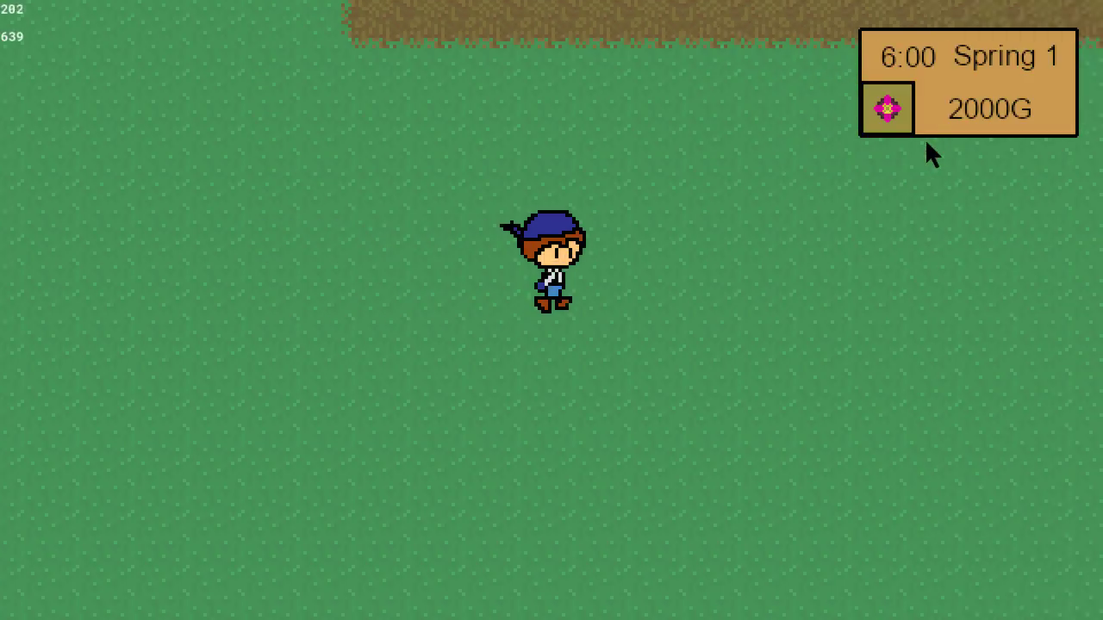
key("Up")
key("Right")
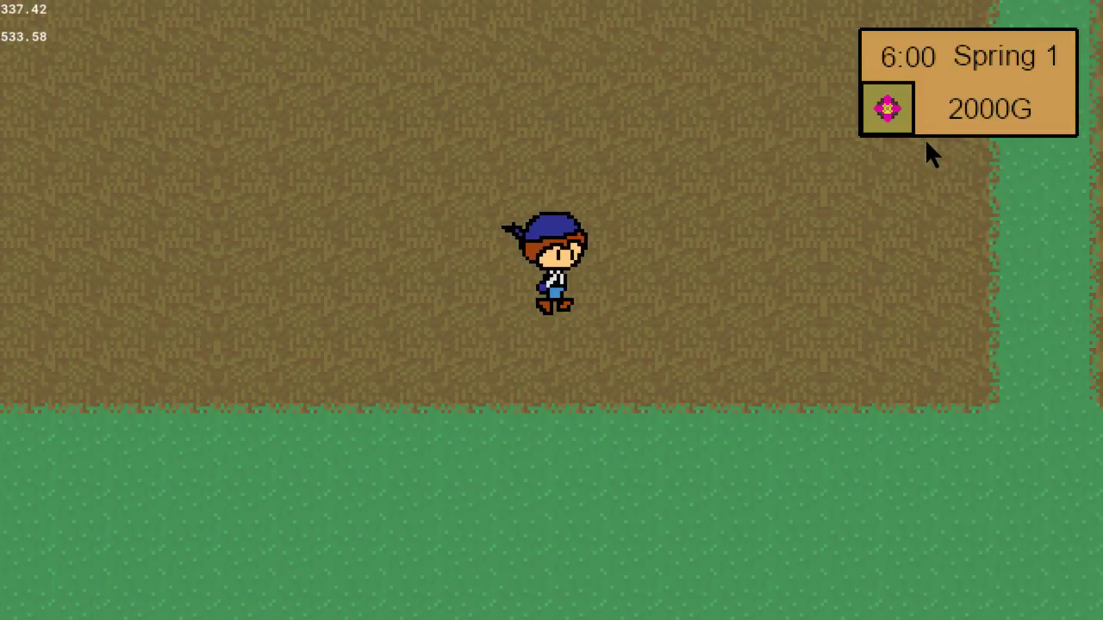
key("Right")
key("Up")
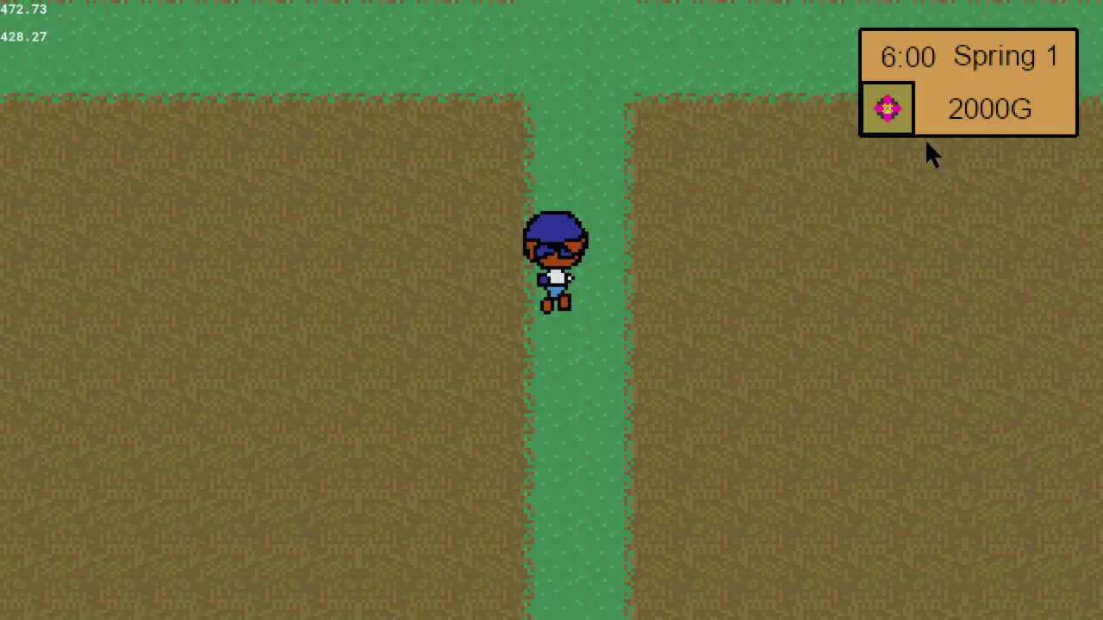
key("Right")
key("Left")
key("Right")
key("Left")
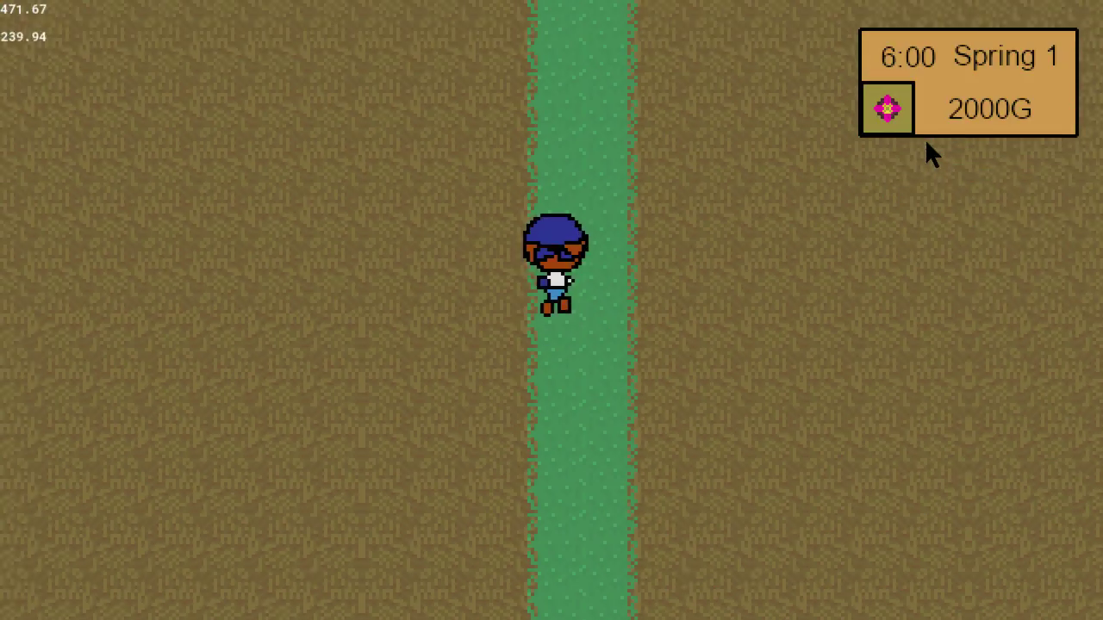
Walk the farmer from the central path up onto the grass and along the upper-right field to its outer corner.
key("Right")
key("Left")
key("Right")
key("Right")
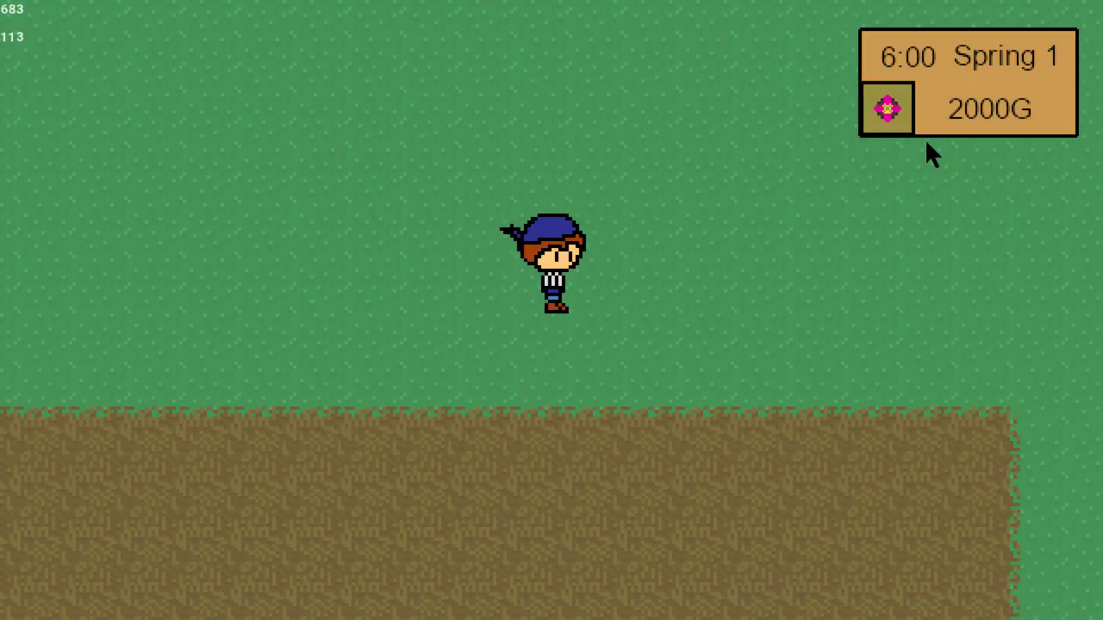
key("Right")
key("Down")
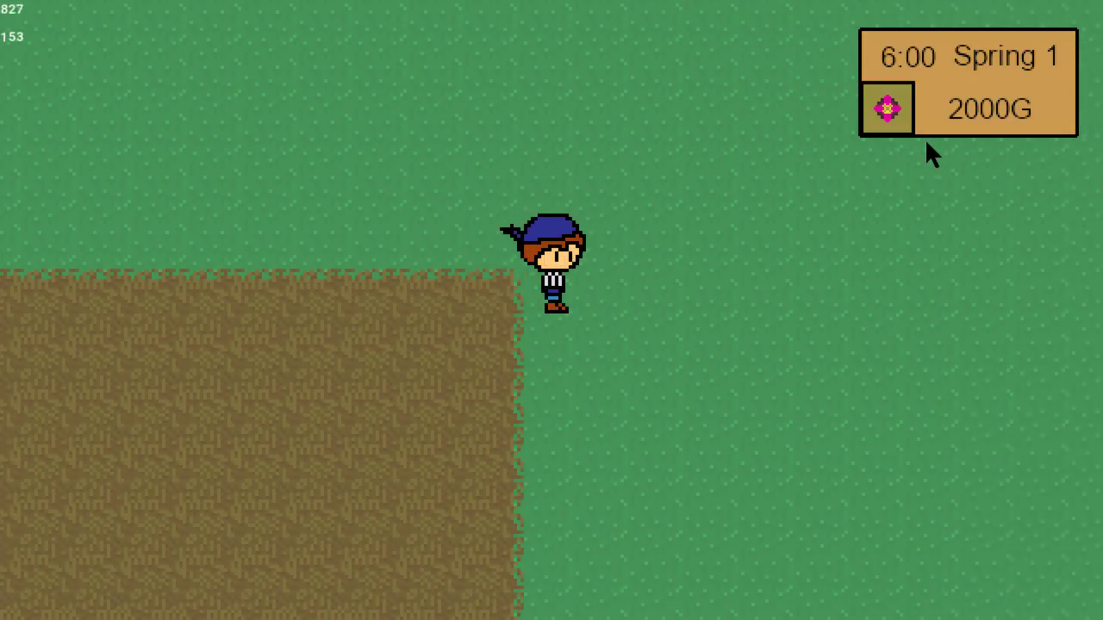
Walk the farmer down the outer edge of the upper-right field and test movement at the grass gap between the right-hand fields.
key("Right")
key("Down")
key("Left")
key("Left")
key("Down")
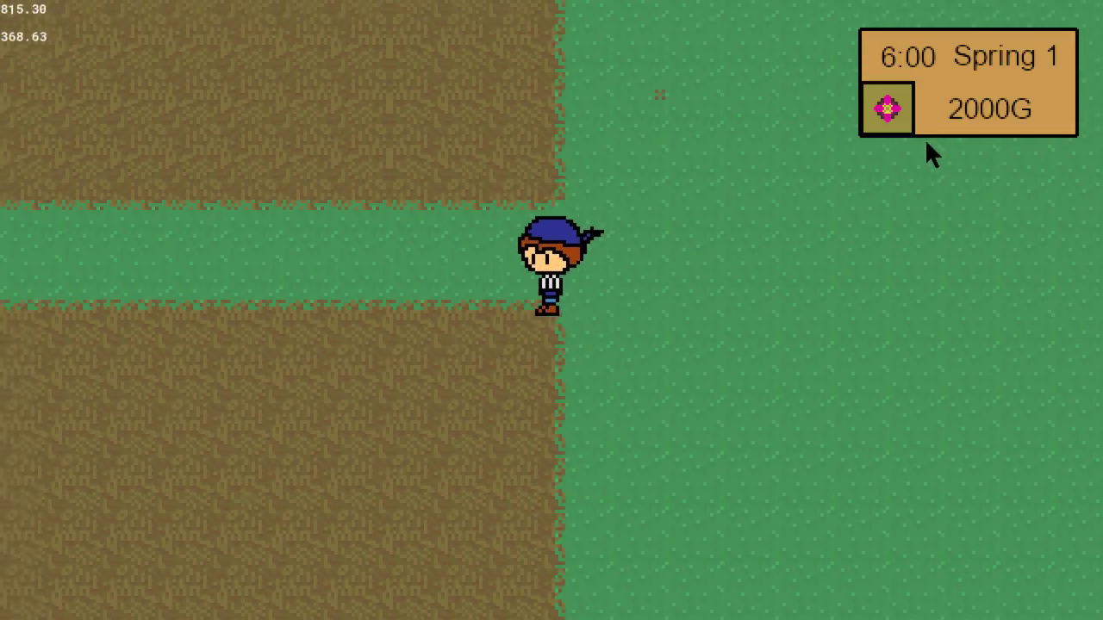
key("Left")
key("Up")
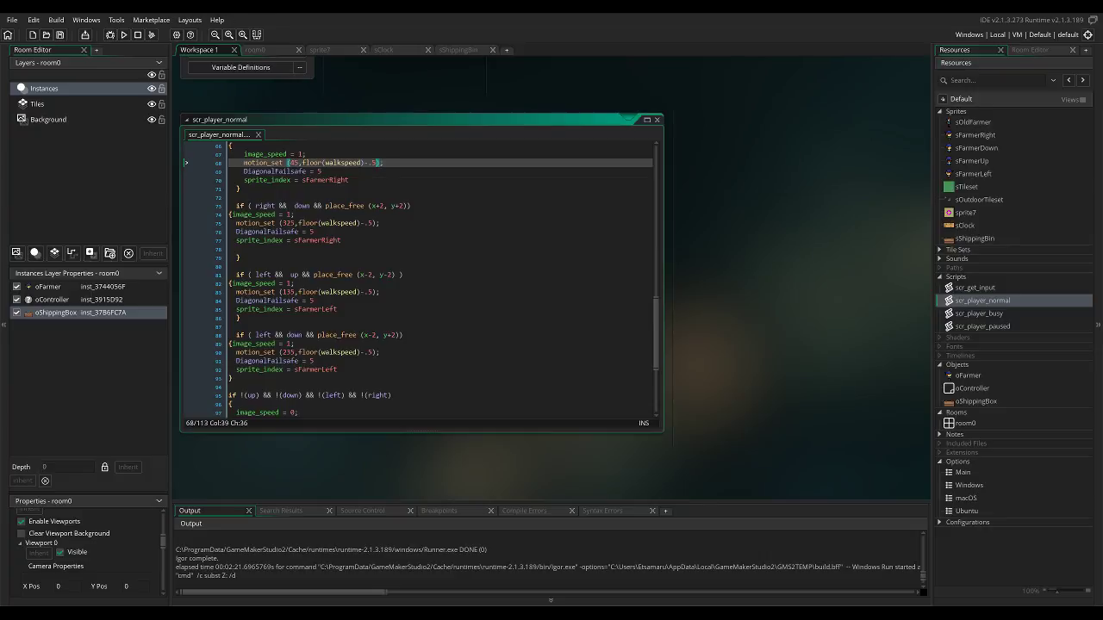
Review the walking code in scr_player_normal from its beginning and close the script.
scroll(422, 275, "down", 6)
scroll(422, 276, "up", 20)
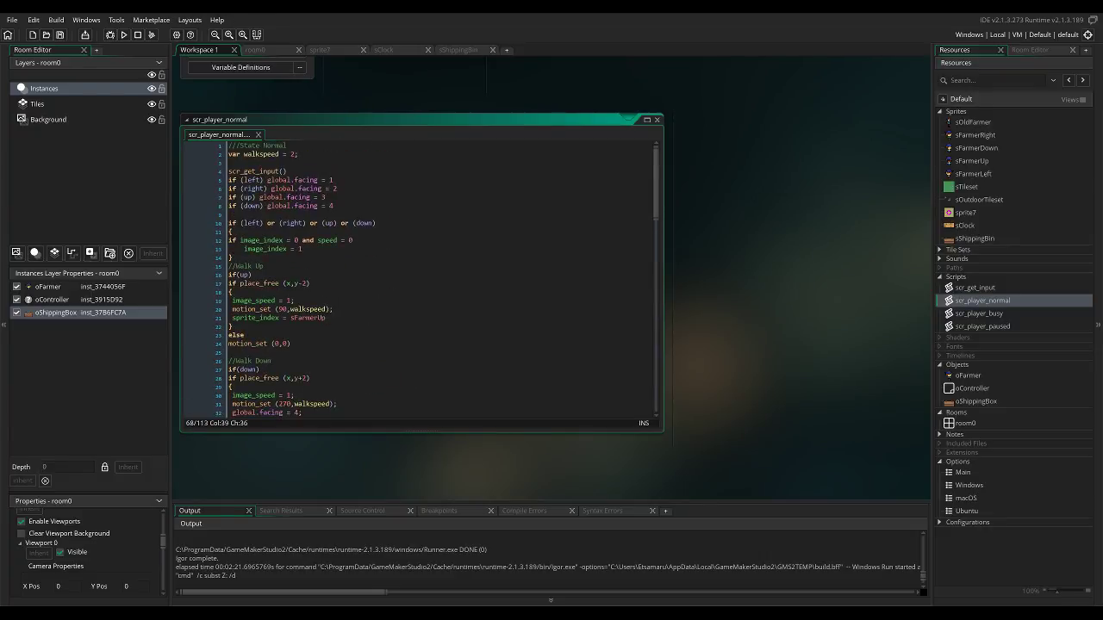
left_click_drag(414, 120, 665, 167)
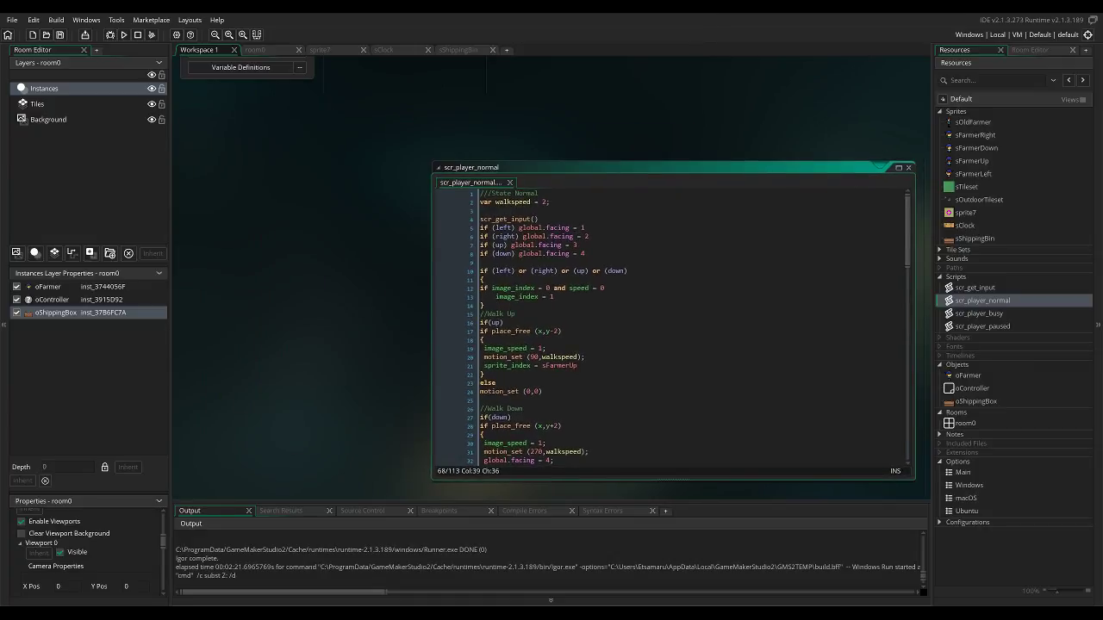
scroll(672, 328, "down", 7)
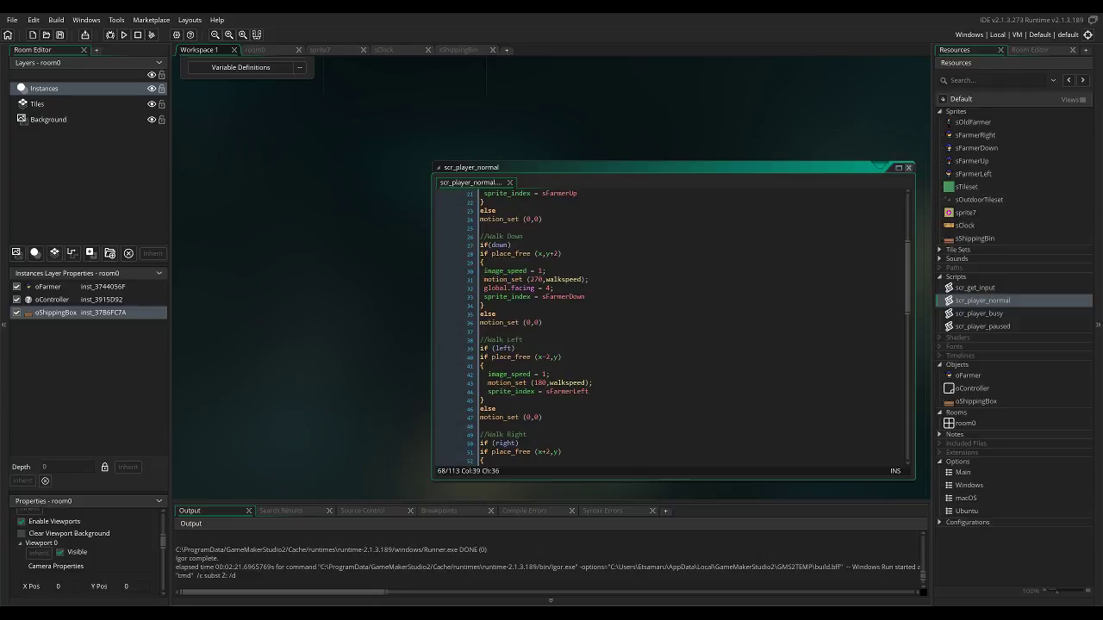
left_click(908, 167)
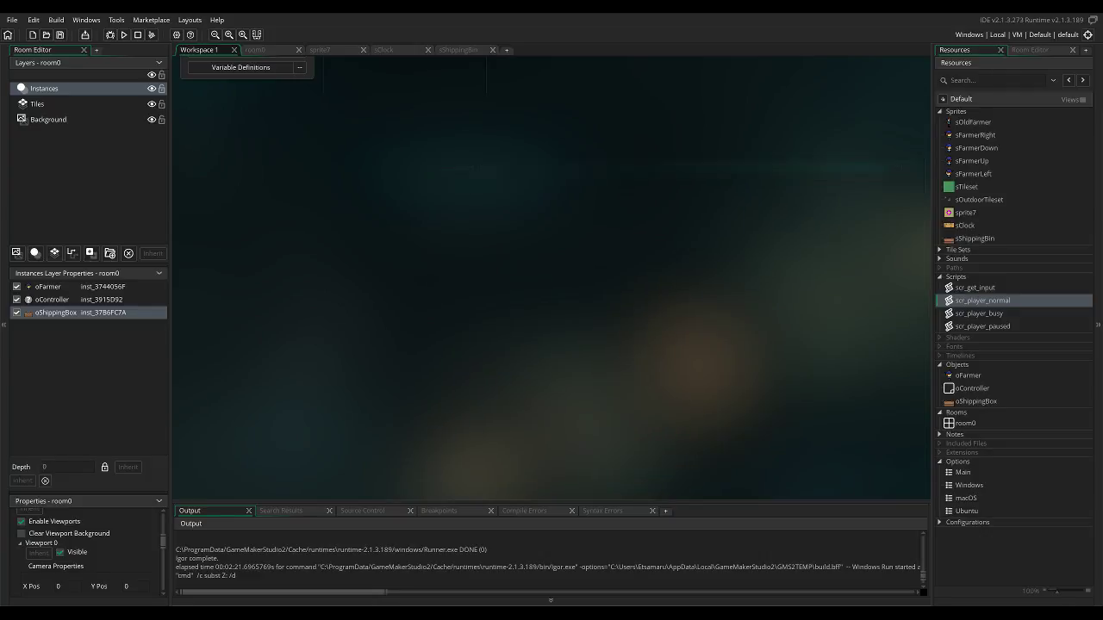
Duplicate the flower frame of sprite7 as a second frame and open the copy for image editing.
double_click(965, 211)
right_click(441, 185)
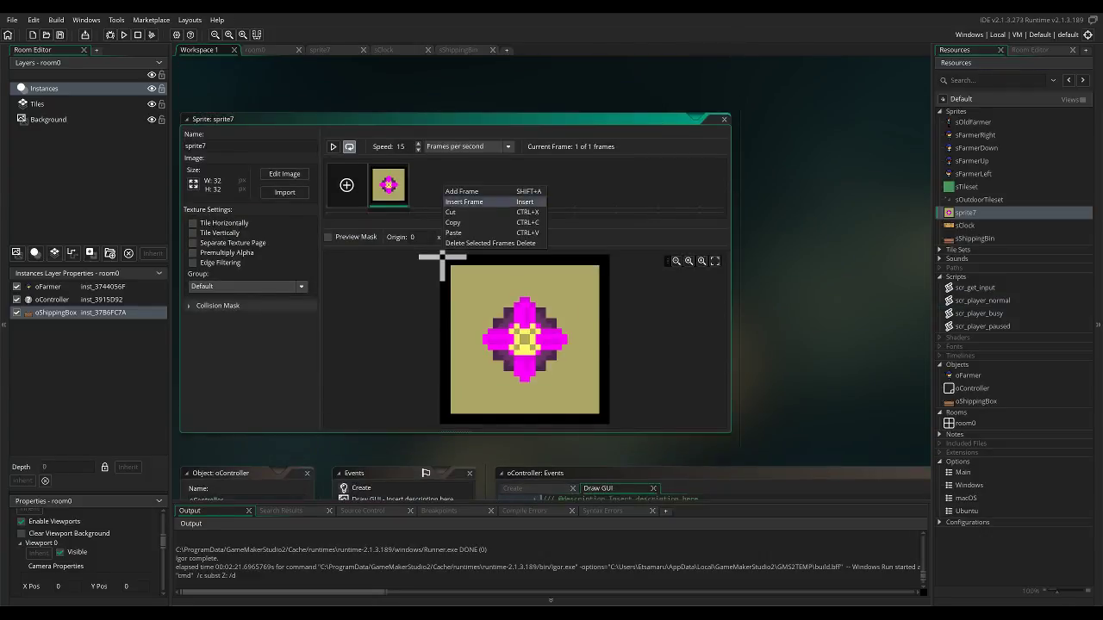
left_click(460, 191)
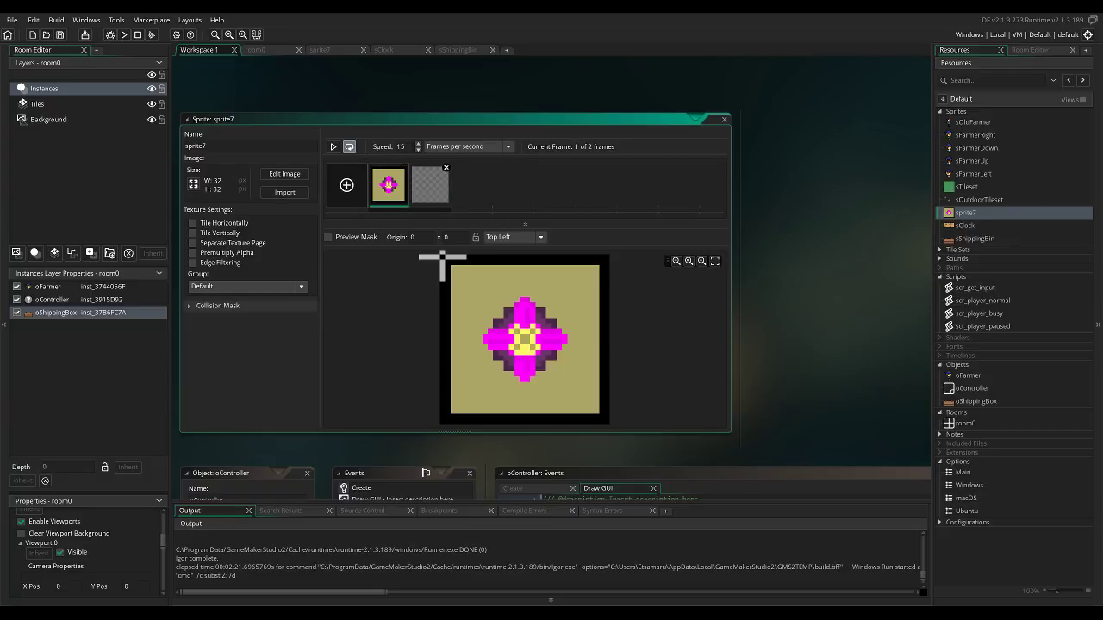
key("Delete")
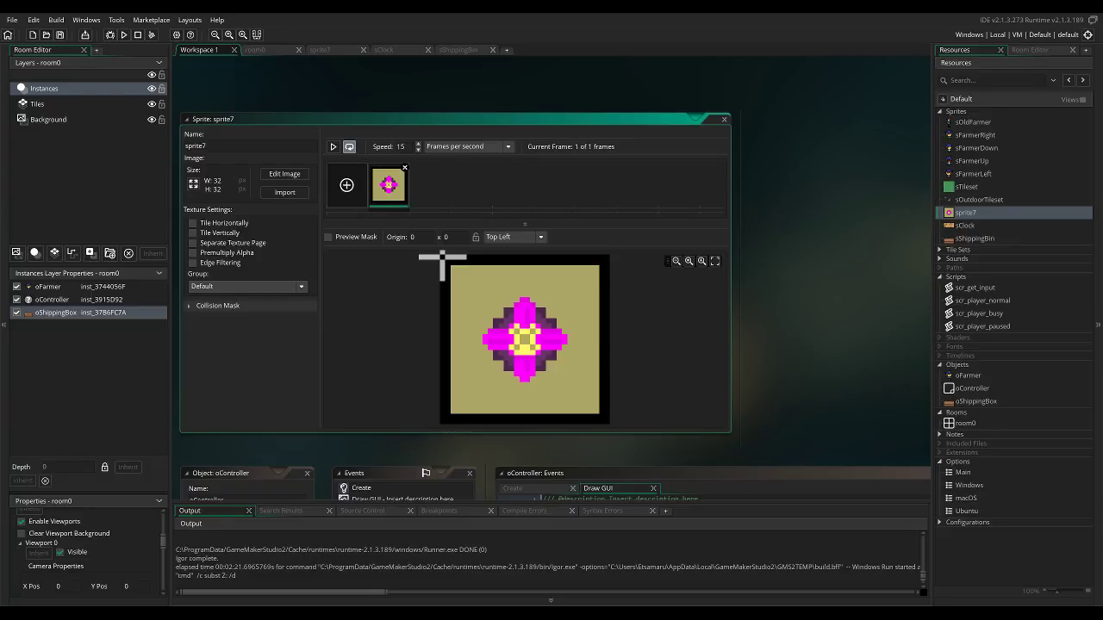
key("ctrl+v")
double_click(429, 185)
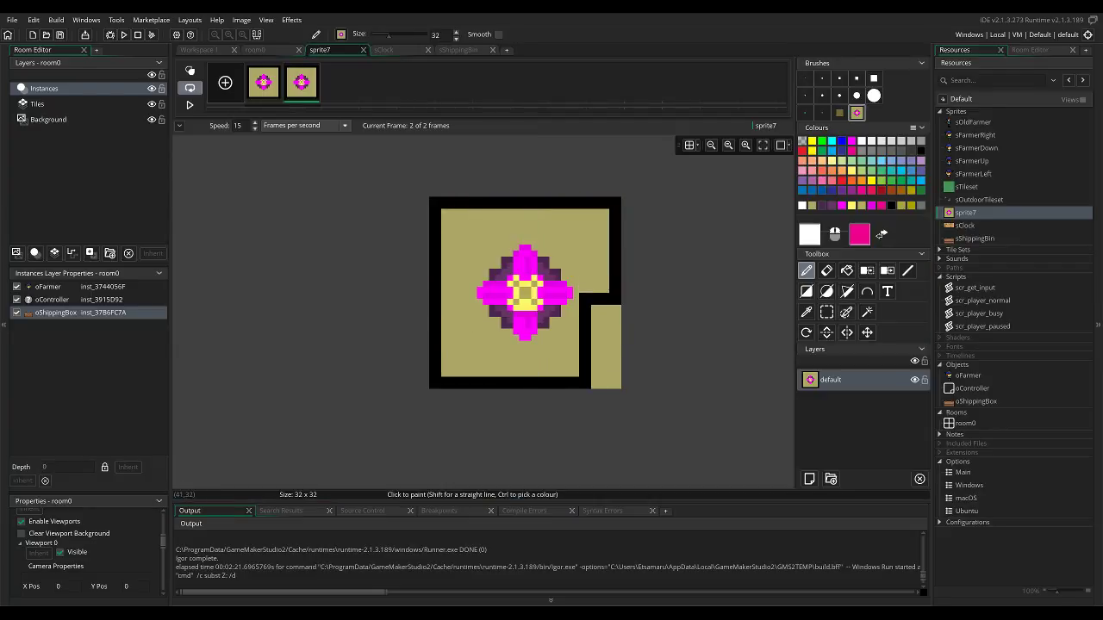
Paint over the flower in the second frame with the khaki background colour, leaving only the black-bordered square.
left_click(480, 247, "ctrl")
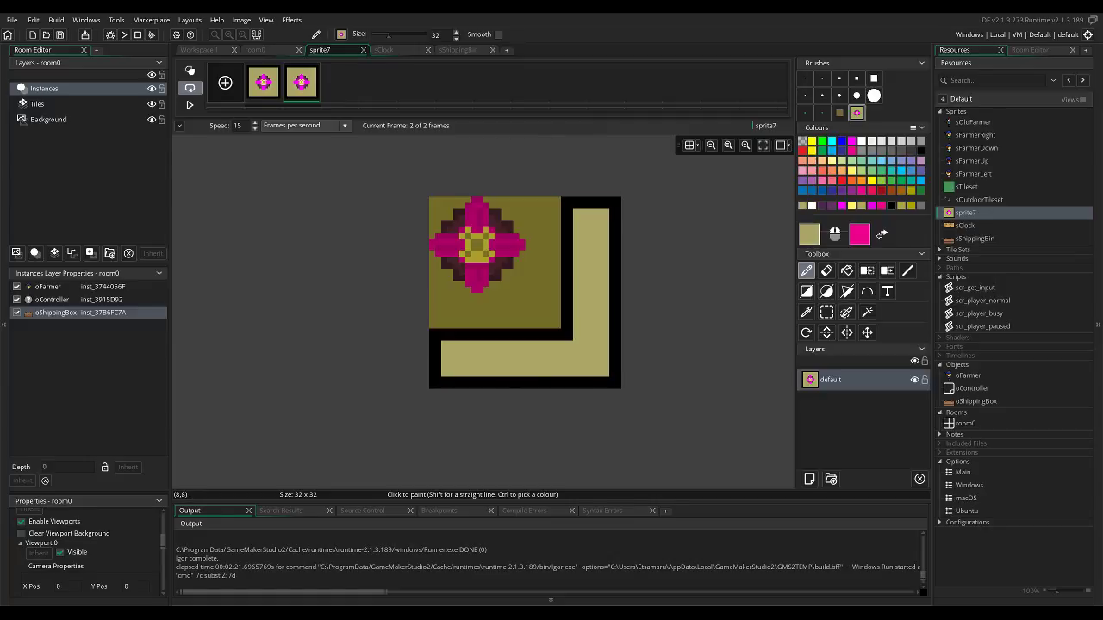
left_click(975, 401)
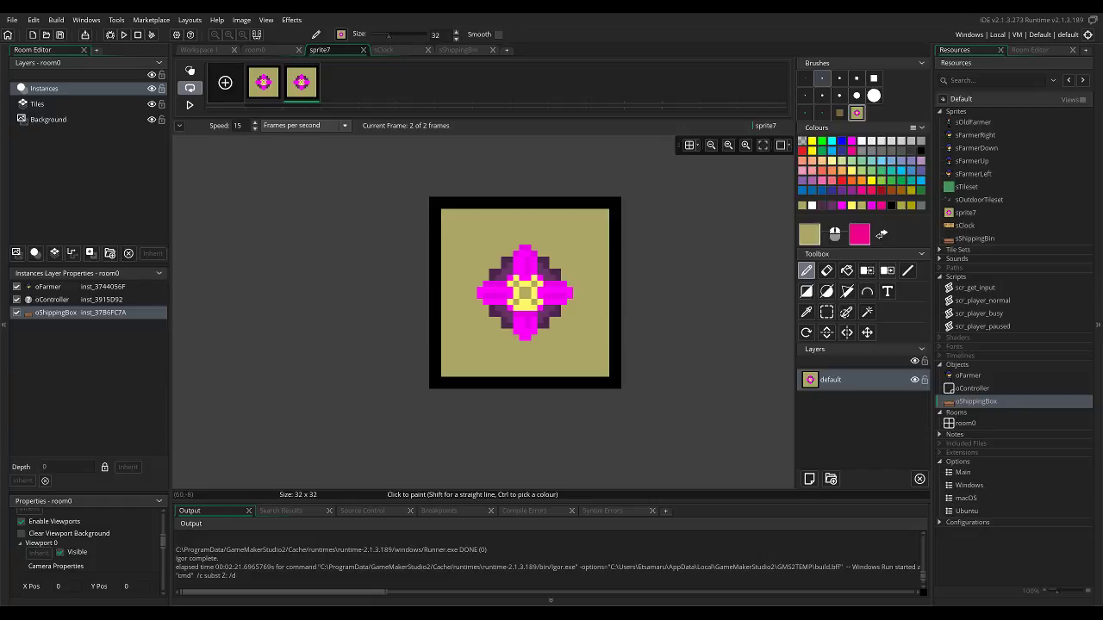
left_click(822, 78)
left_click(805, 79)
mouse_move(516, 259)
left_mouse_down()
mouse_move(540, 266)
mouse_move(504, 262)
mouse_move(525, 249)
mouse_move(552, 272)
mouse_move(511, 266)
left_mouse_up()
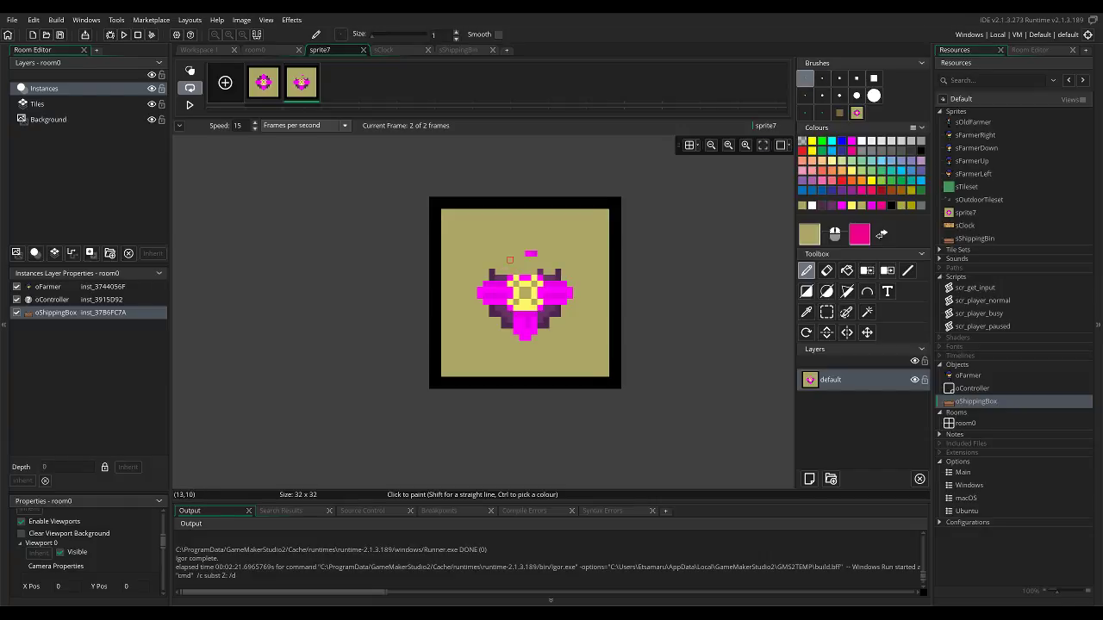
scroll(509, 260, "up", 2)
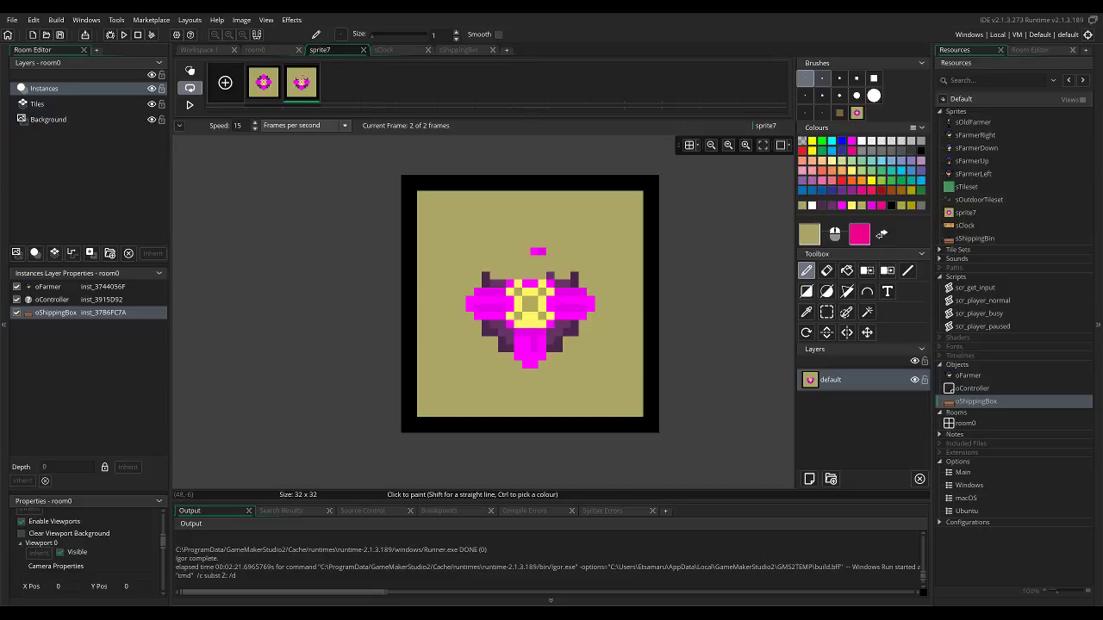
left_click(821, 78)
mouse_move(538, 250)
left_mouse_down()
mouse_move(575, 277)
mouse_move(526, 325)
mouse_move(550, 348)
mouse_move(488, 284)
mouse_move(531, 365)
left_mouse_up()
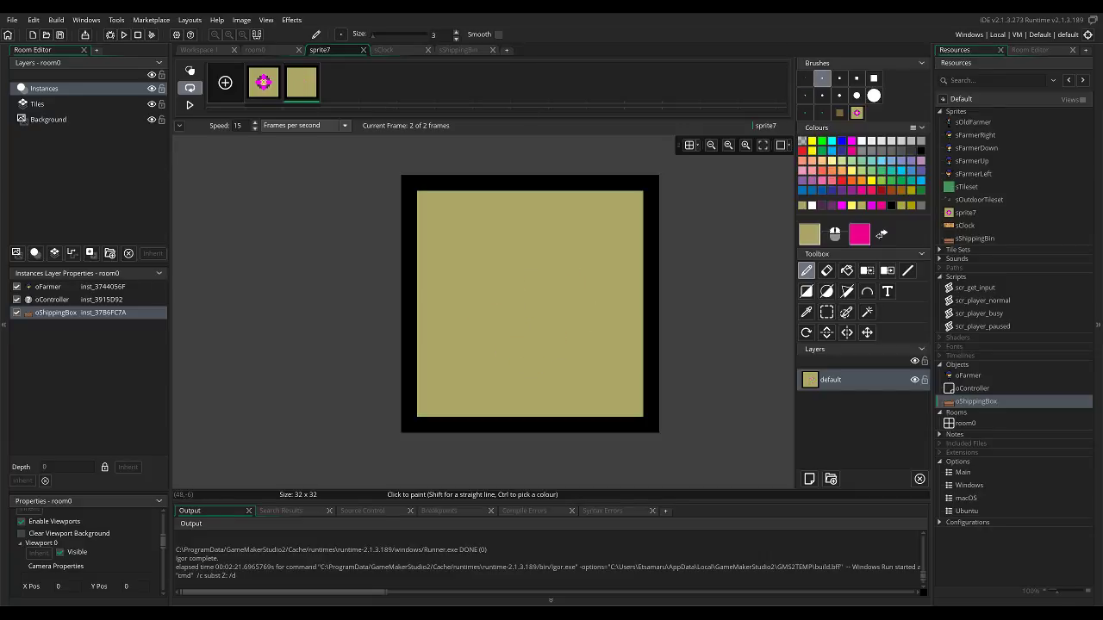
Draw a filled light-yellow circle about half the frame's width in the middle of the second frame as the sun.
left_click(862, 181)
left_click(805, 79)
left_click(851, 171)
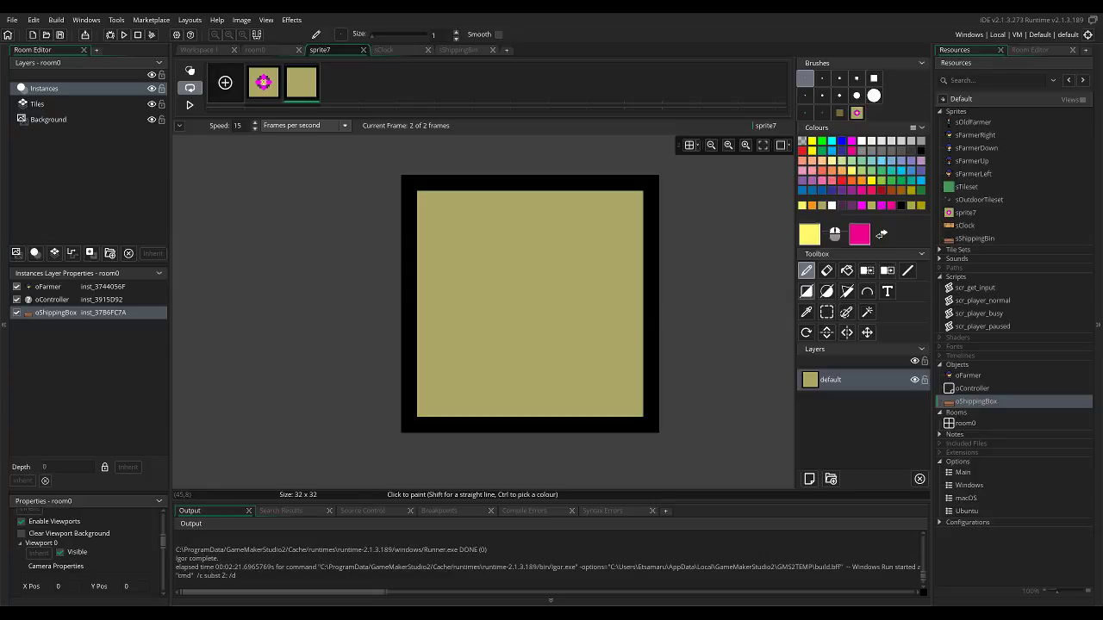
left_click(827, 291)
left_click(826, 291)
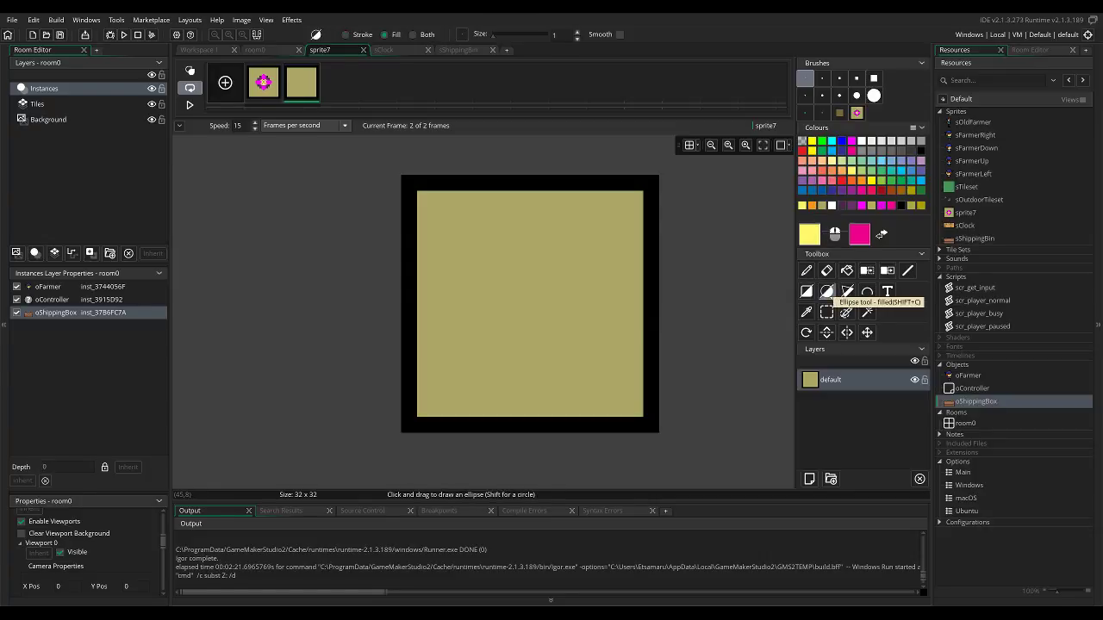
left_click_drag(478, 243, 594, 360)
Shift the yellow circle one pixel left and one pixel down, and fill the exposed strip with the khaki background colour.
key("s")
left_click_drag(457, 214, 599, 364)
left_click_drag(566, 331, 558, 340)
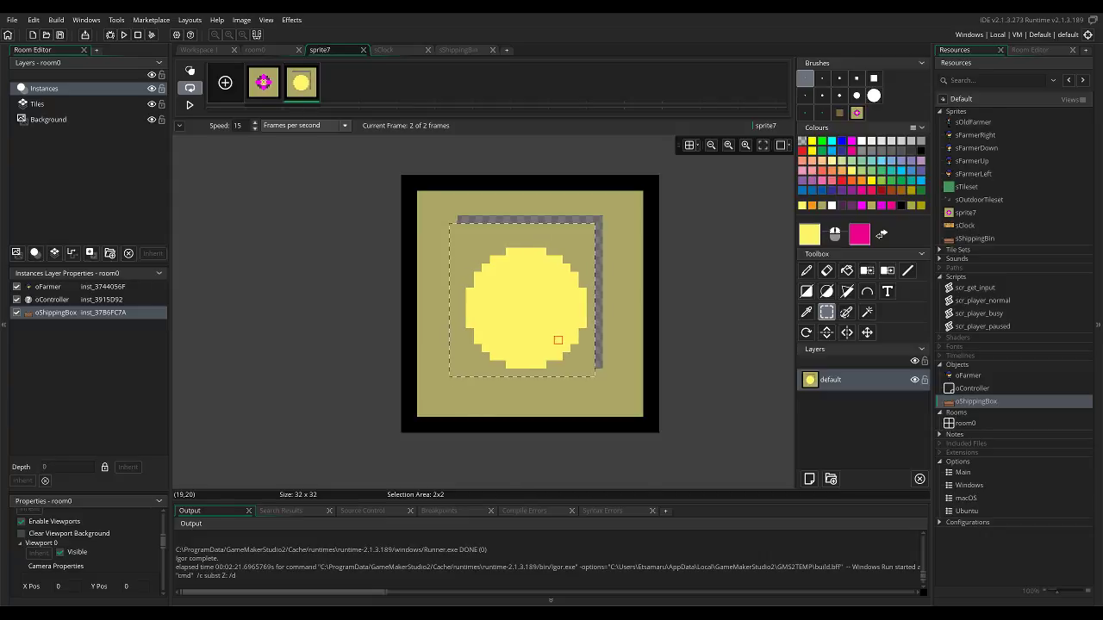
key("f")
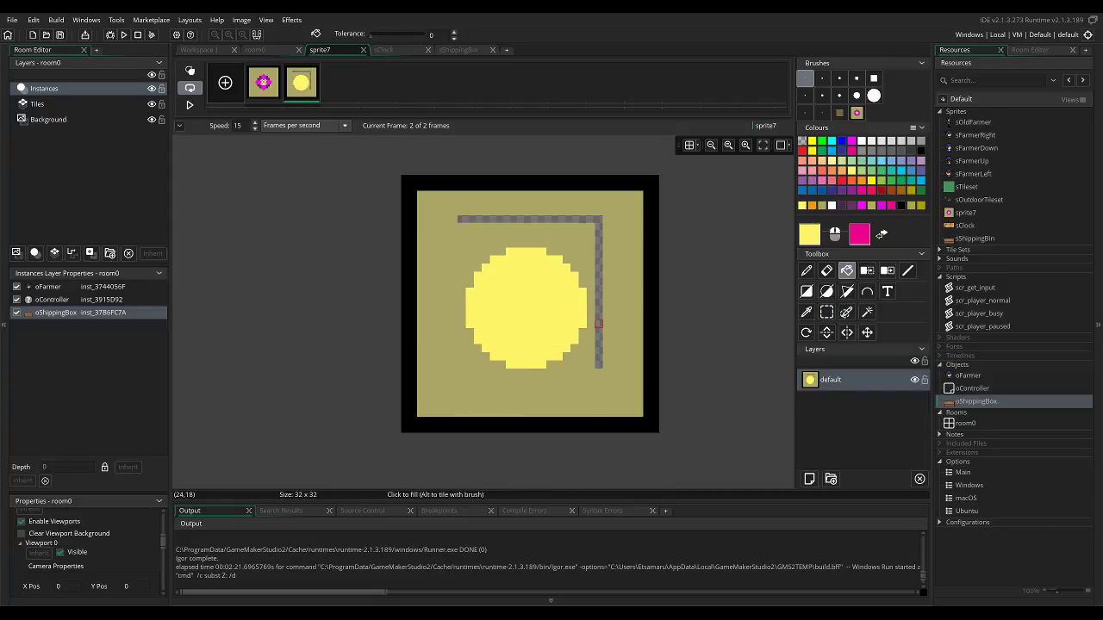
left_click(598, 324)
left_click(615, 299, "ctrl")
left_click(598, 300)
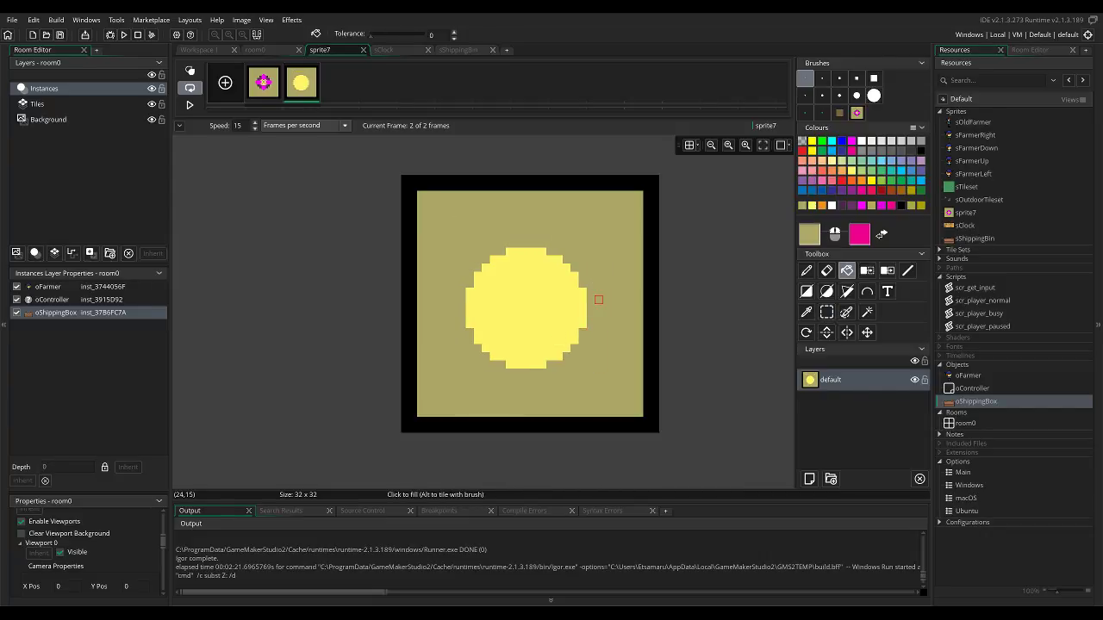
Outline the yellow sun circle with a one-pixel light-orange ellipse stroke.
key("d")
key("f")
left_click(831, 171)
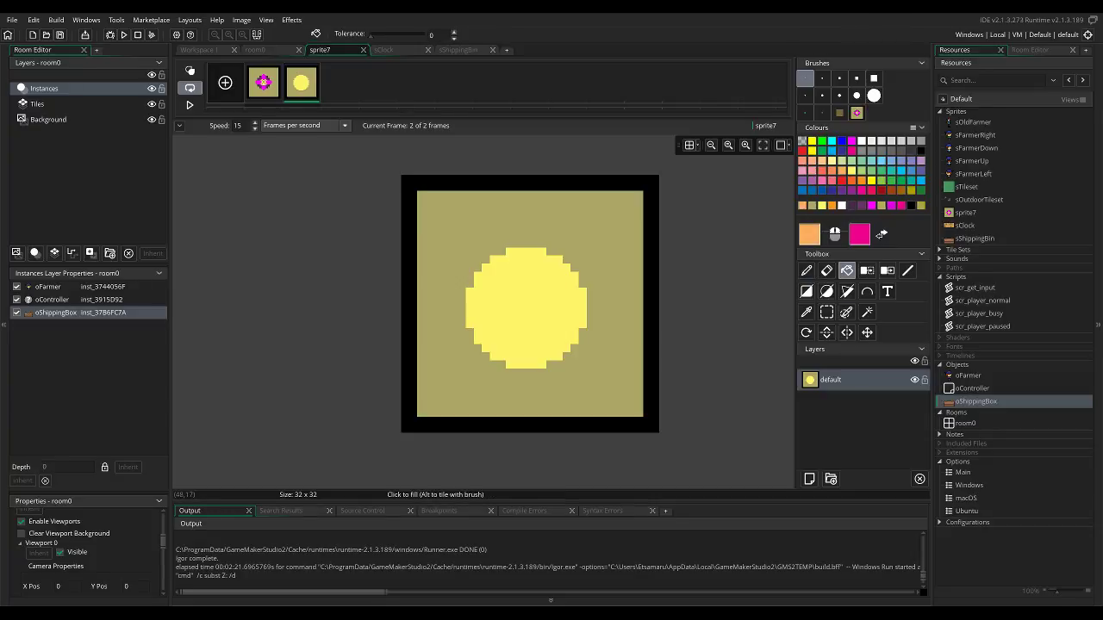
left_click(826, 292)
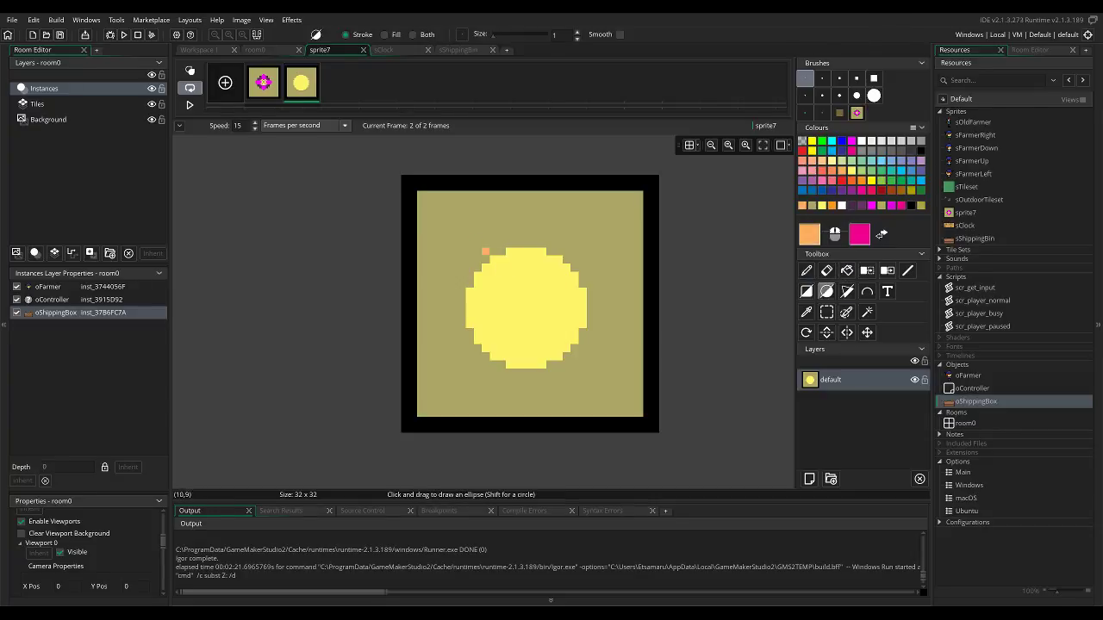
left_click_drag(465, 250, 582, 364)
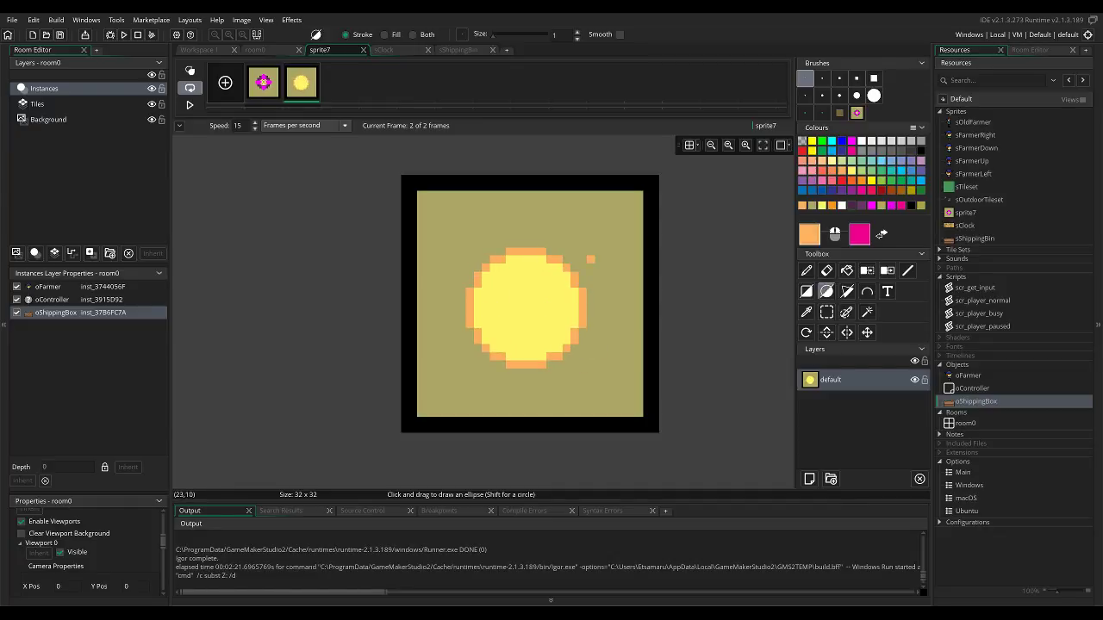
Draw eight short light-yellow rays evenly around the sun, each two pixels long.
left_click(558, 291, "ctrl")
left_click_drag(582, 259, 591, 252)
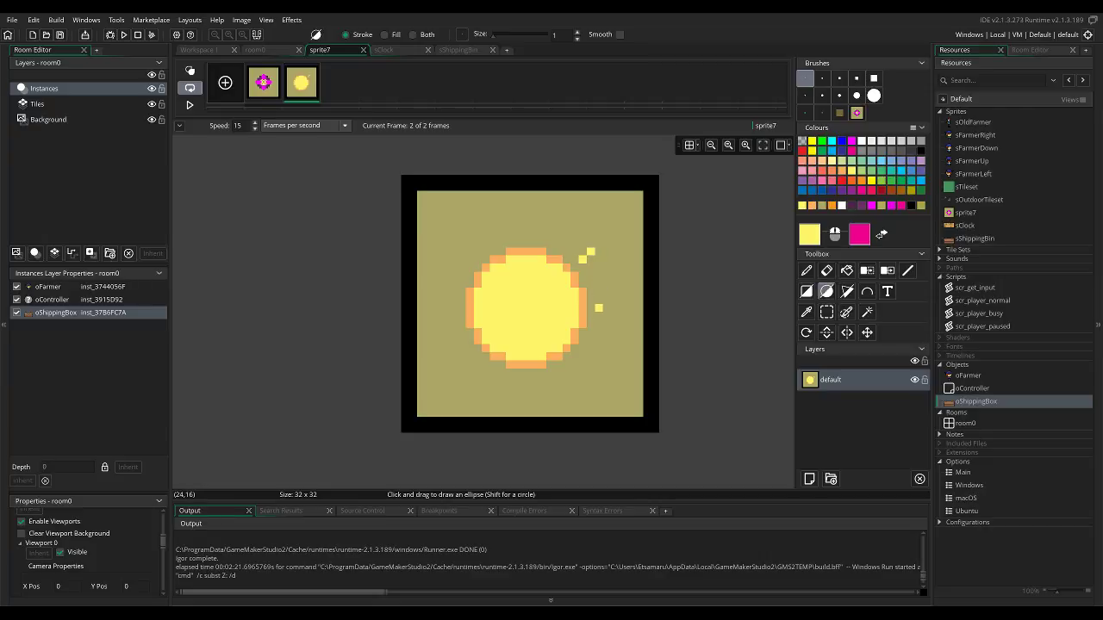
left_click(445, 308)
left_click(462, 363)
left_click(574, 364)
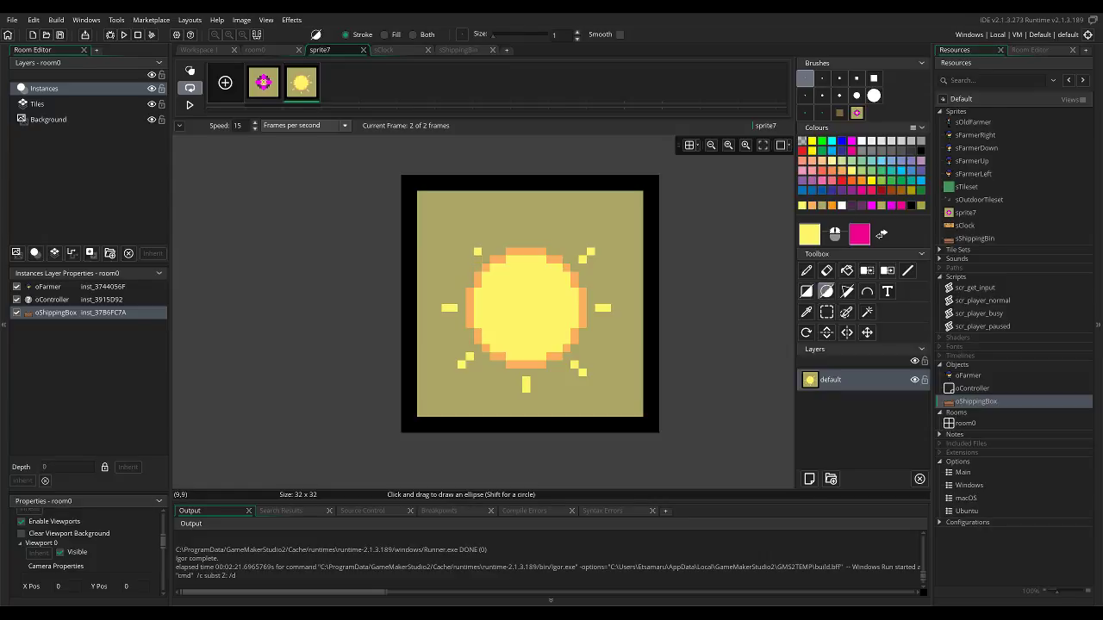
left_click(478, 251)
left_click(470, 244)
left_click(486, 207, "alt")
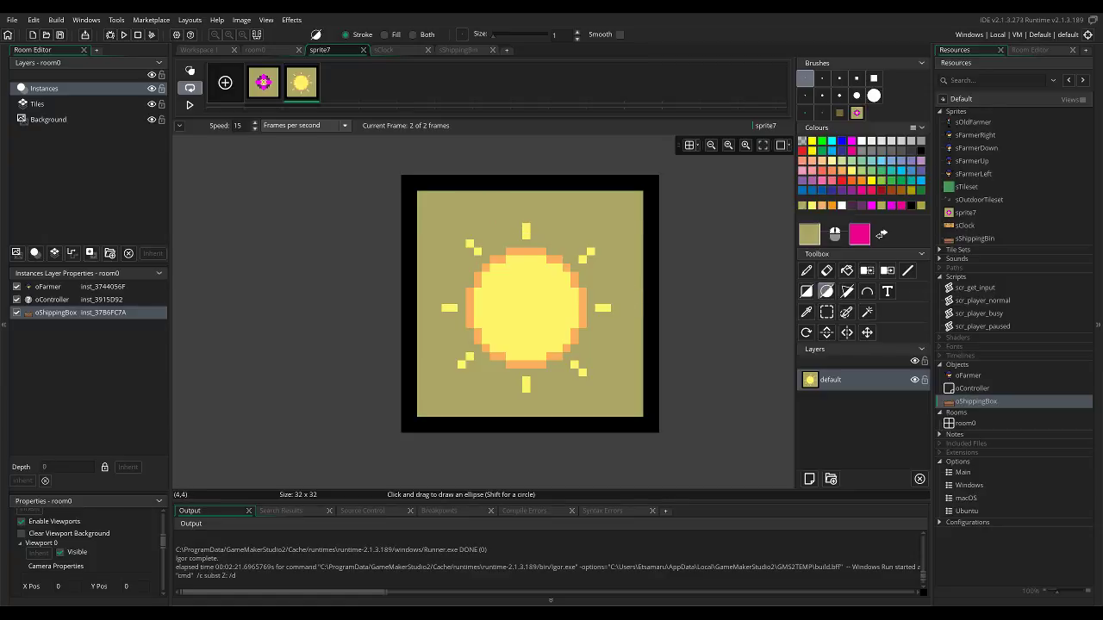
Select the sun with its rays and try to nudge it toward the centre of the frame.
key("s")
left_click_drag(425, 199, 626, 400)
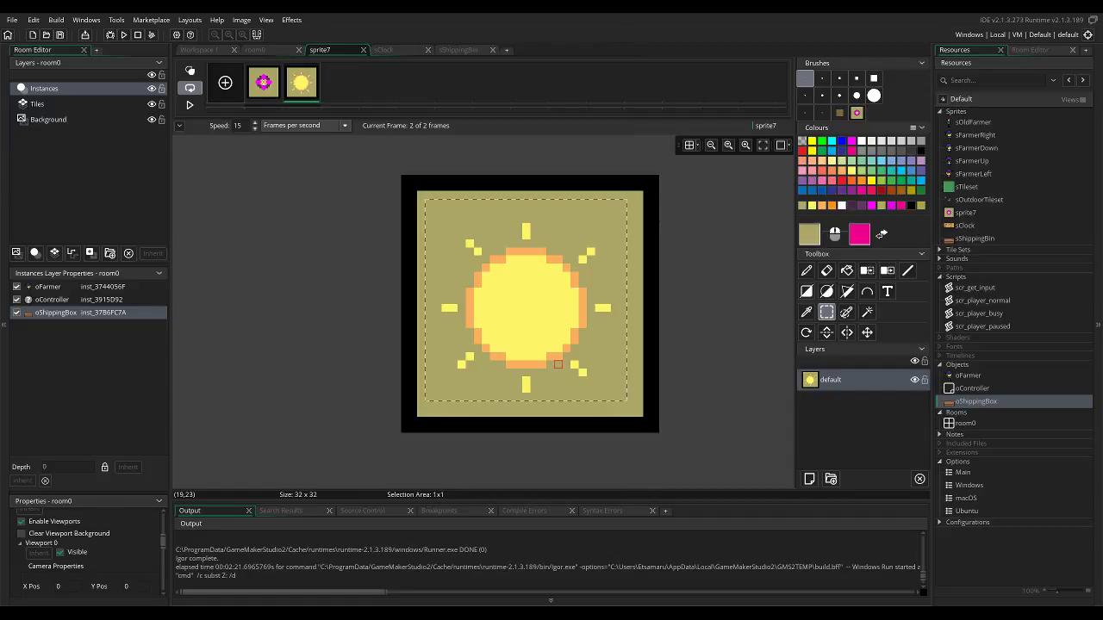
left_click(263, 83)
left_click(302, 83)
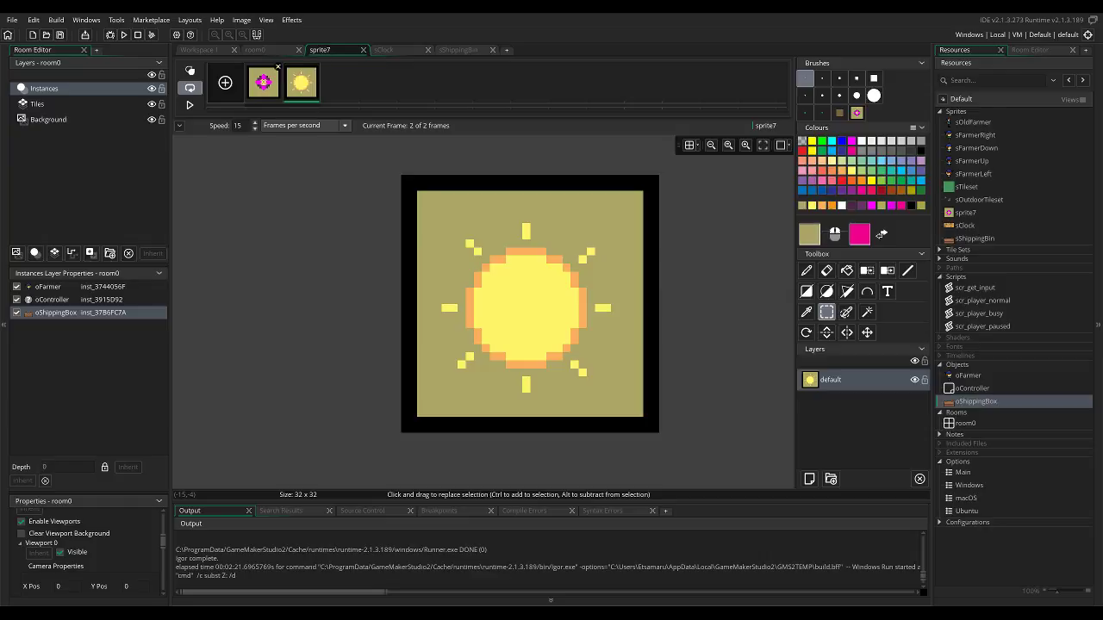
left_click_drag(437, 210, 599, 388)
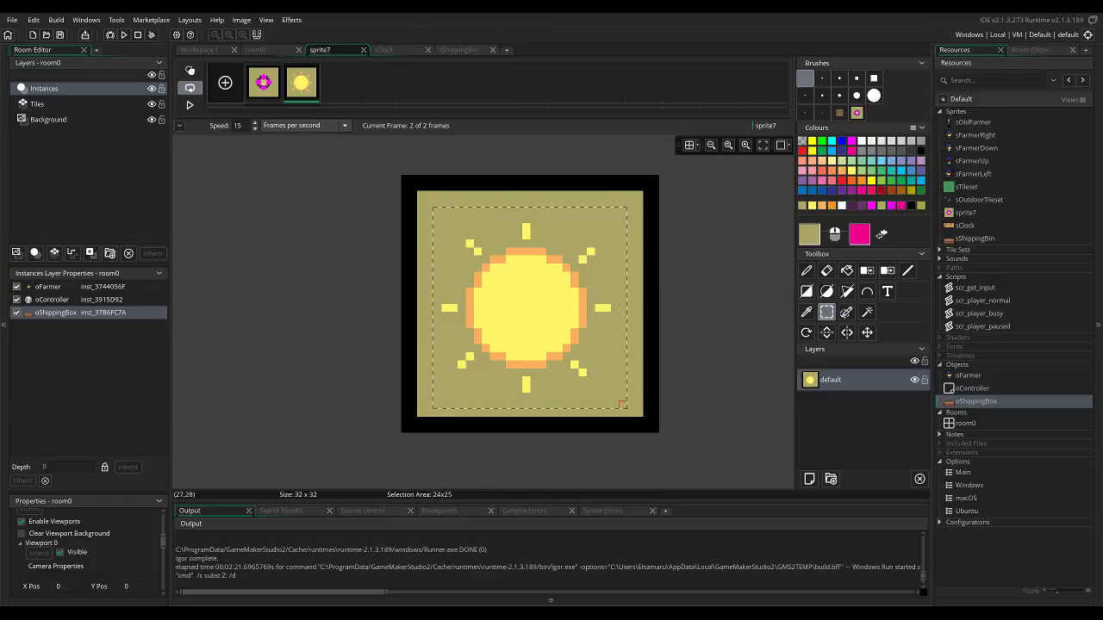
key("Right")
left_click_drag(599, 381, 590, 380)
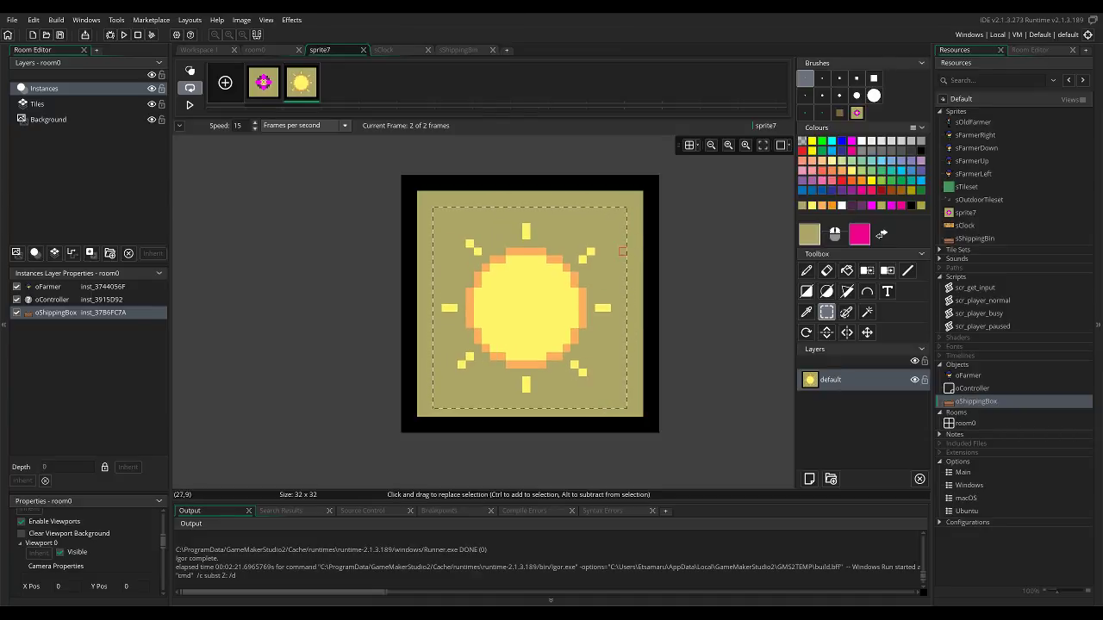
key("f")
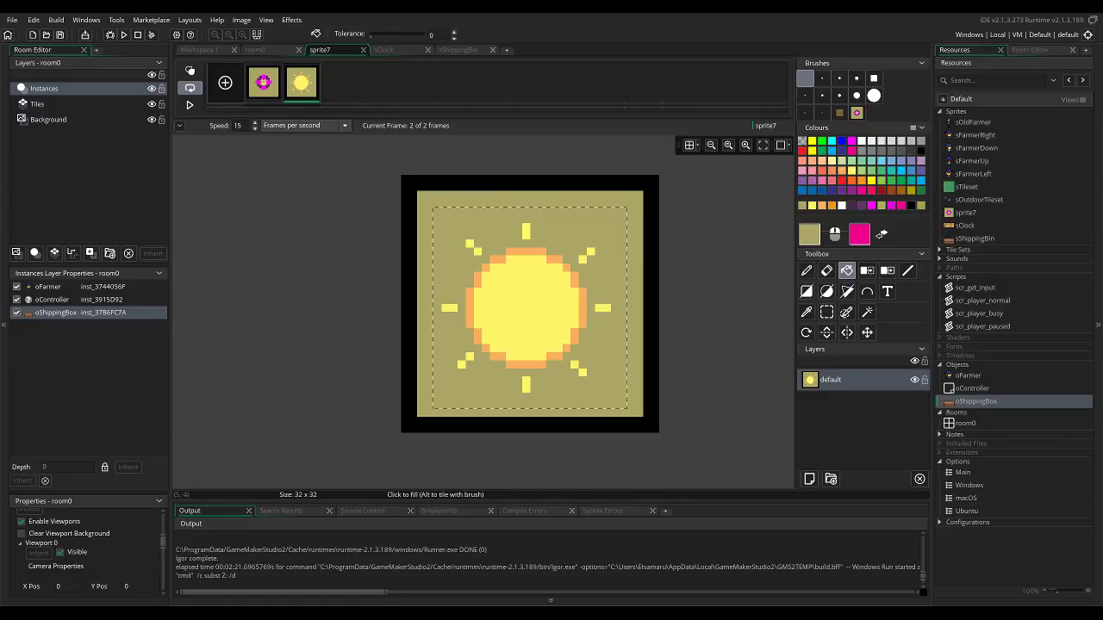
Add a blank third frame to sprite7 and make it the frame being edited.
left_click(263, 82)
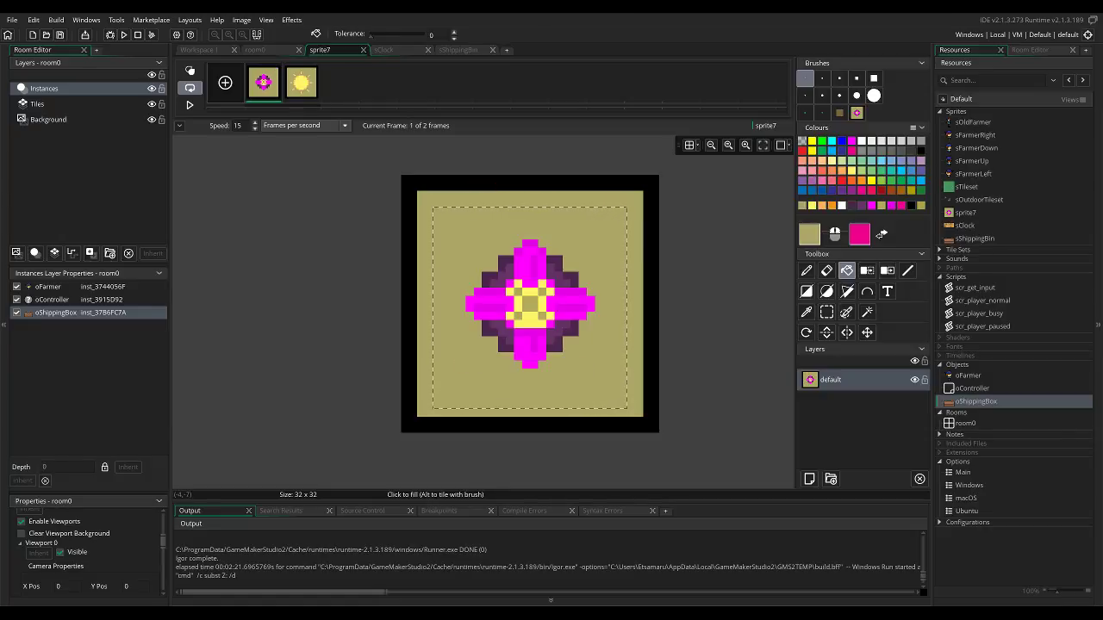
left_click(225, 83)
left_click(339, 83)
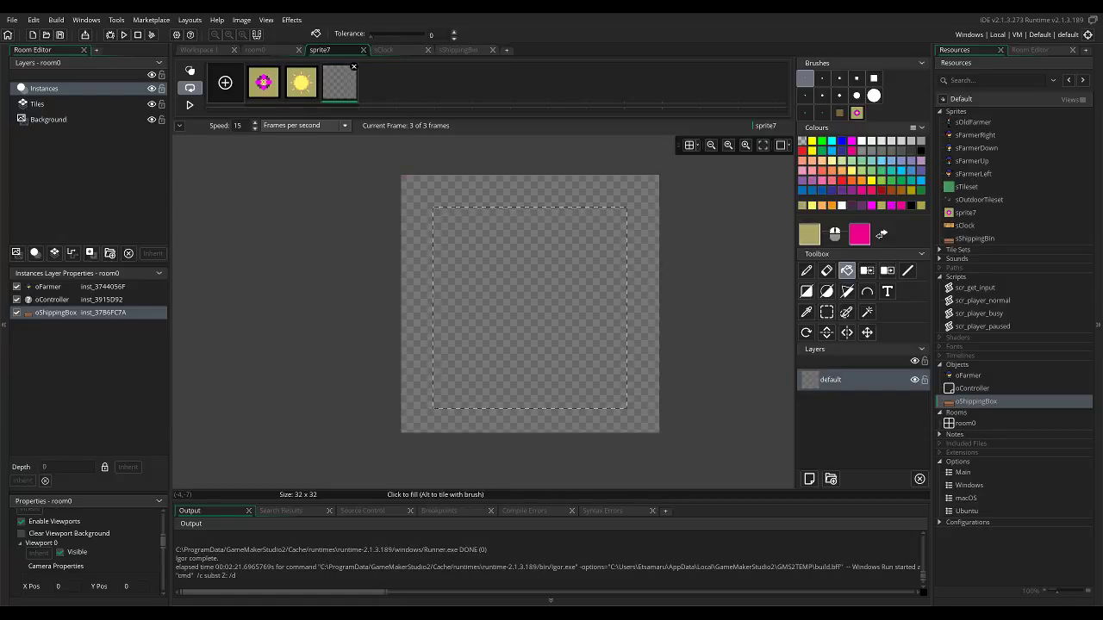
Delete the blank third frame and put a copy of the flower frame after the sun frame as the third frame.
left_click(354, 67)
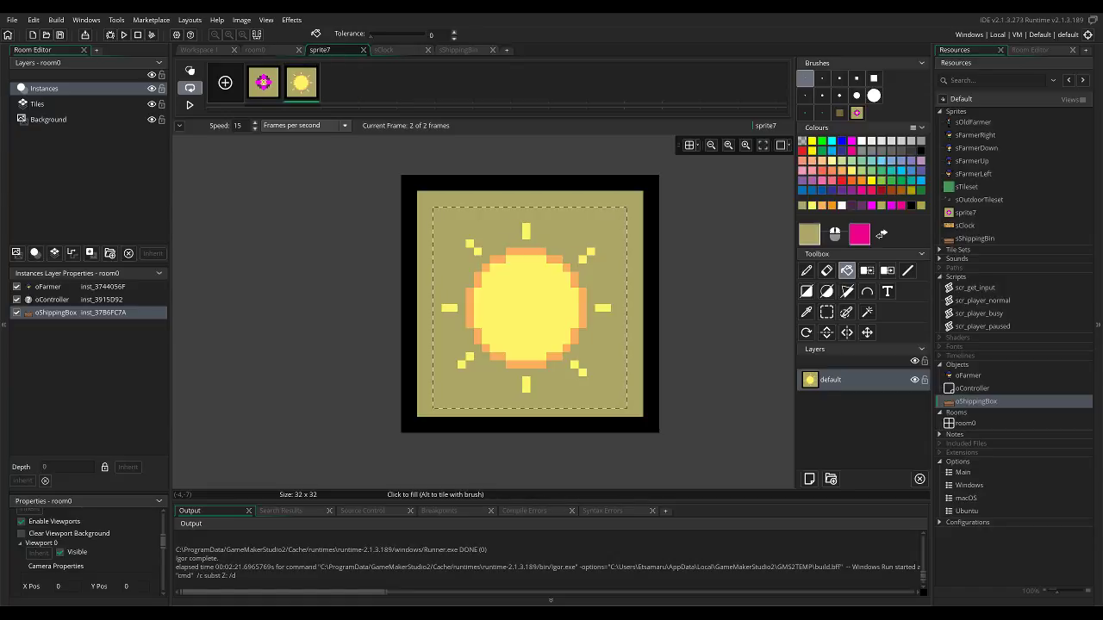
right_click(261, 80)
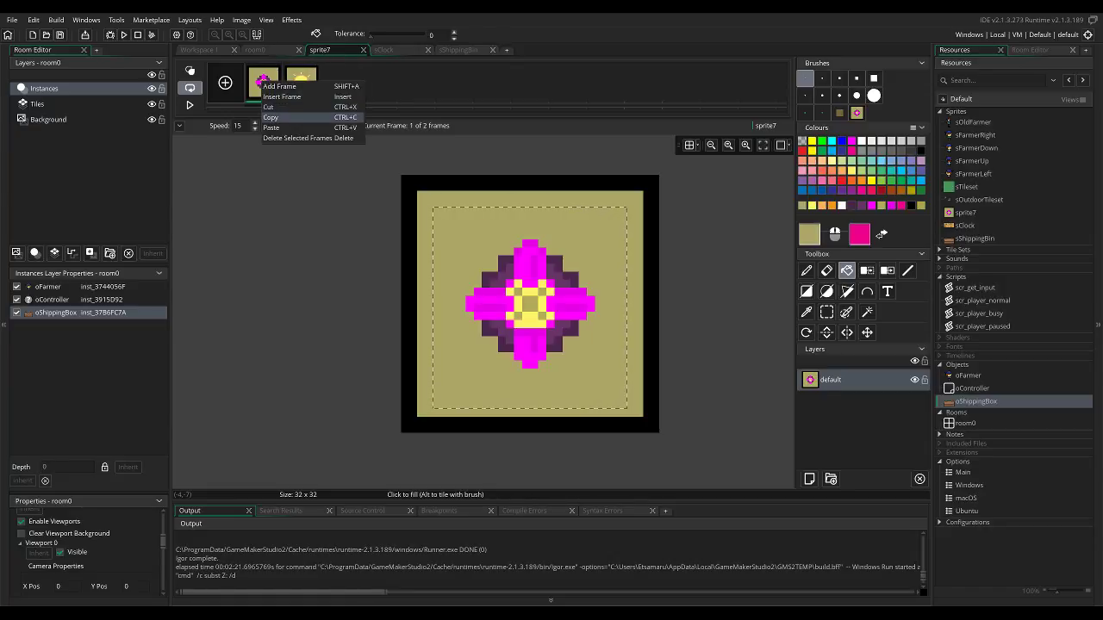
left_click(274, 118)
right_click(354, 90)
left_click(369, 135)
left_click_drag(301, 83, 346, 83)
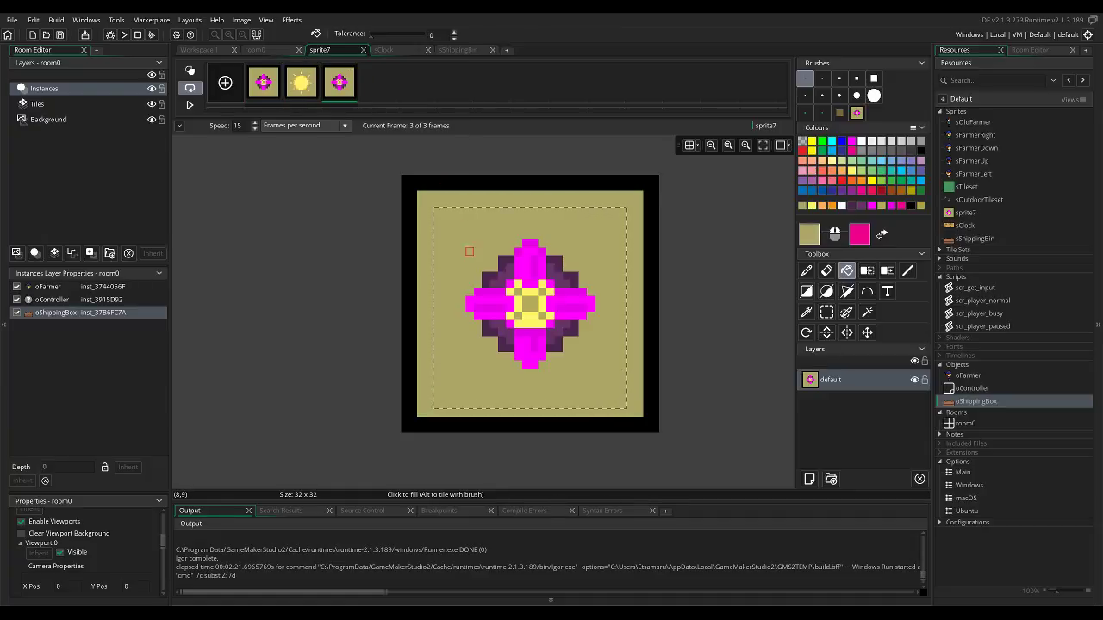
Erase the flower from the third frame and fill the cleared area with the olive background colour, keeping the black border.
key("s")
left_click(429, 203)
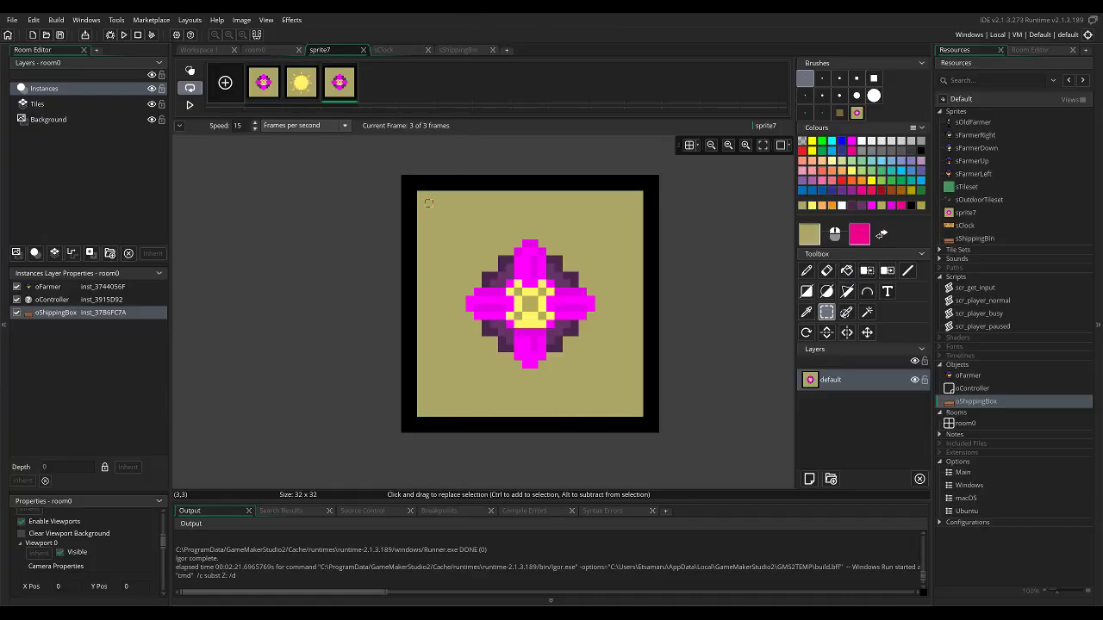
left_click_drag(433, 216, 598, 380)
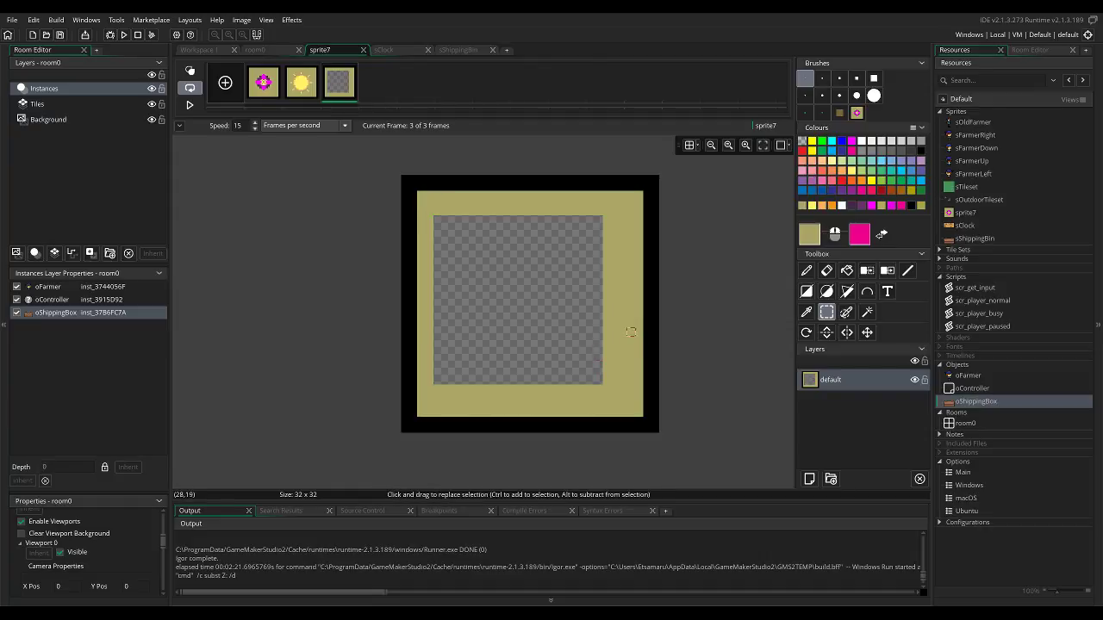
key("f")
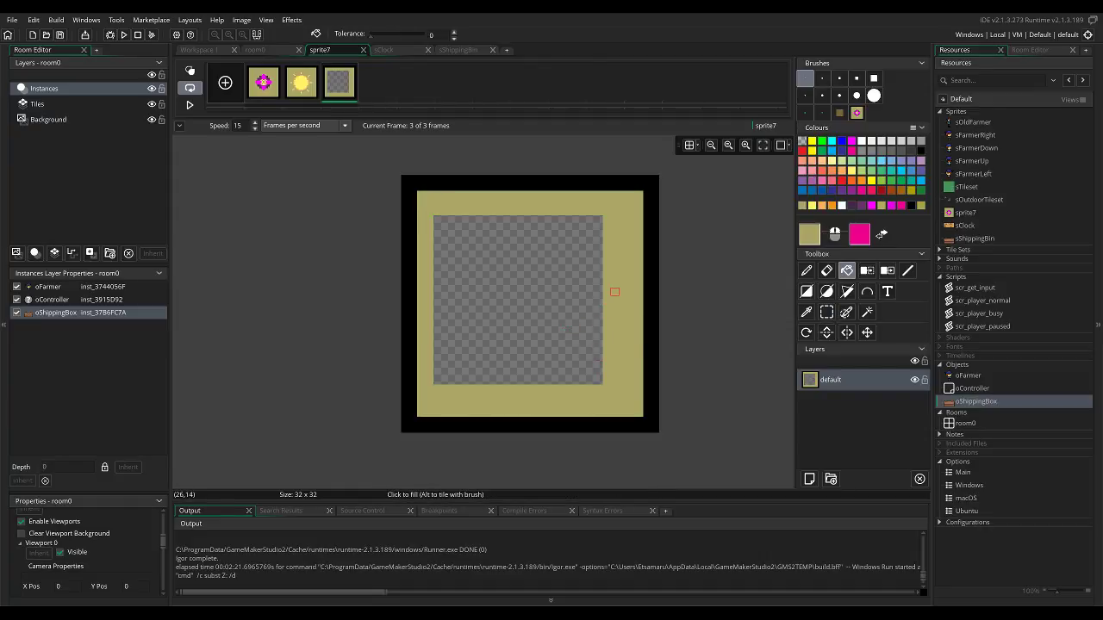
left_click(594, 292)
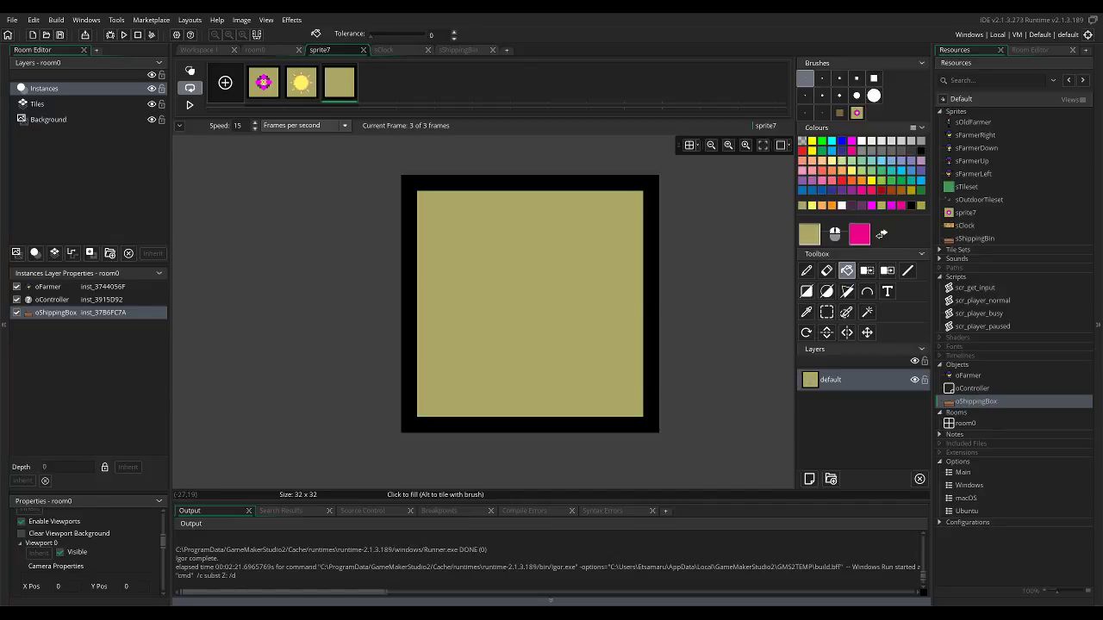
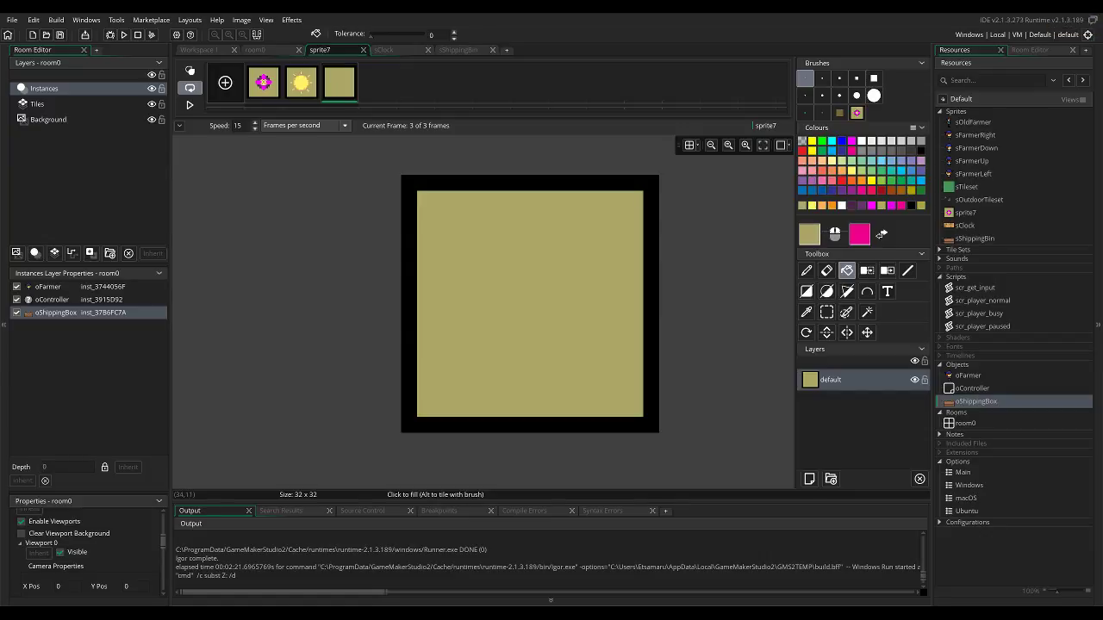
Try an orange-red fill for the third frame's background and restore the olive colour sampled from the sun frame.
left_click(841, 171)
left_click(832, 170)
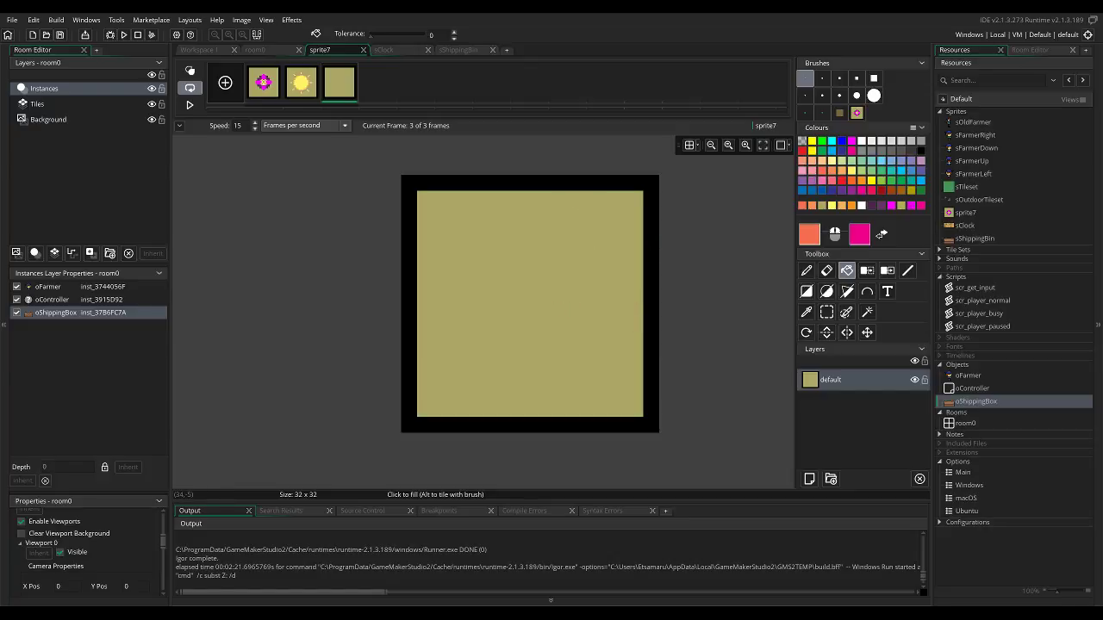
left_click(550, 275)
key("d")
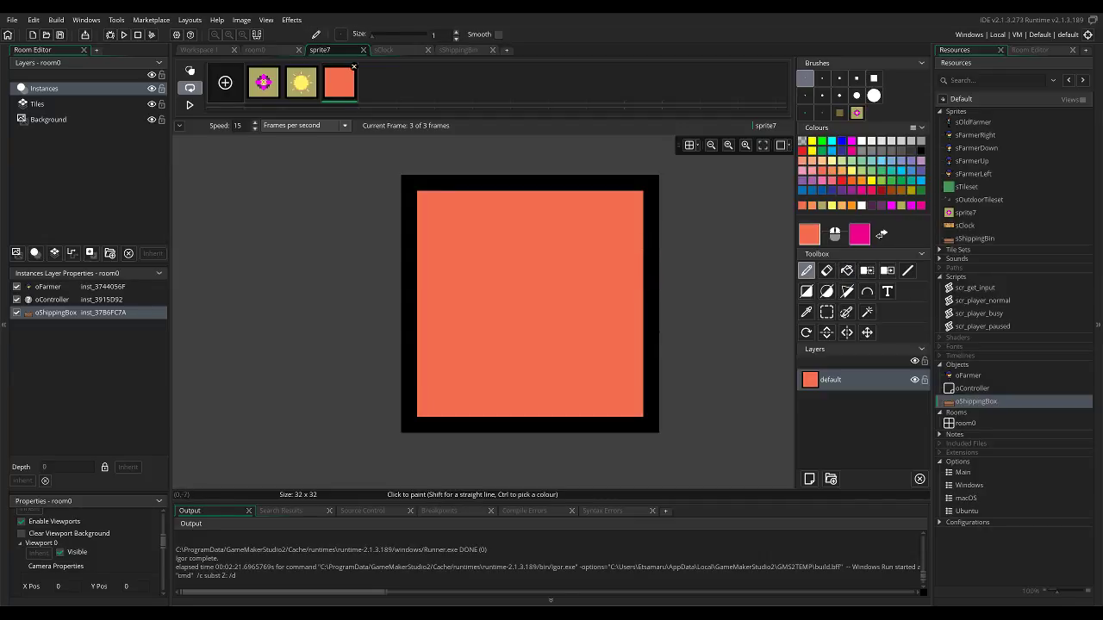
left_click(300, 82)
left_click(493, 218, "ctrl")
left_click(340, 81)
key("f")
left_click(510, 260)
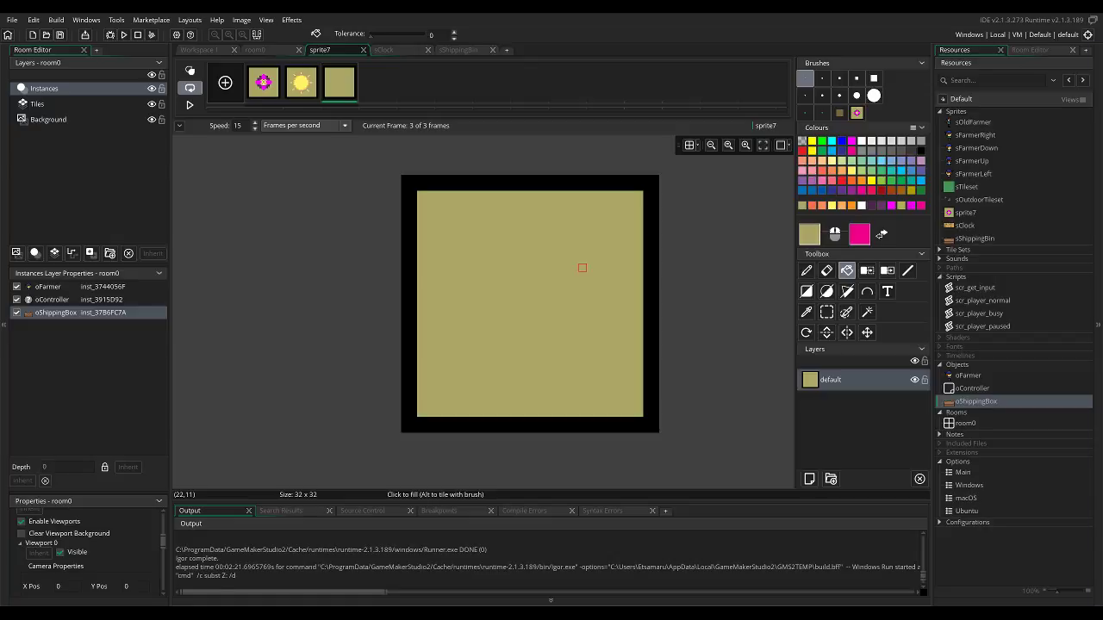
Draw the top lobe of a maple leaf outline in black, including the notches at its base, in the third frame.
left_click(921, 151)
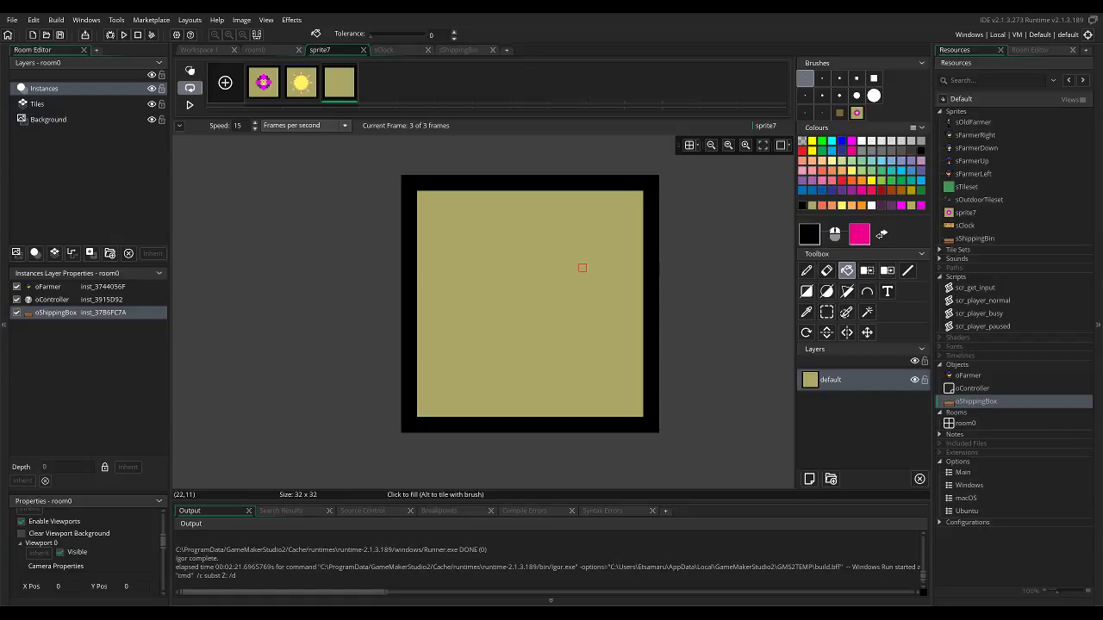
left_click(907, 270)
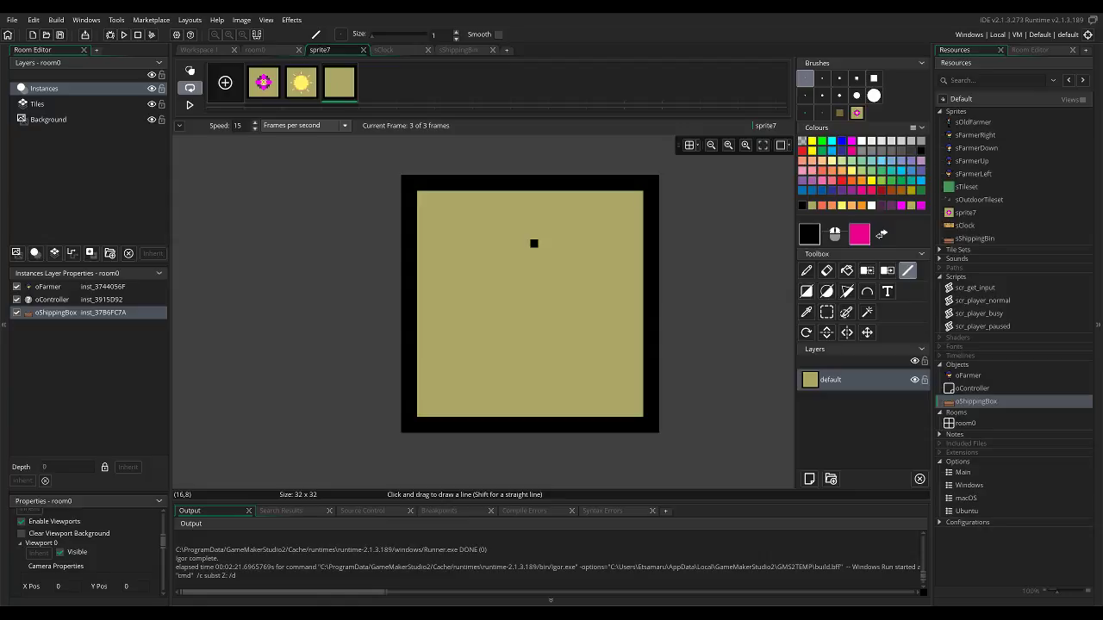
mouse_move(541, 251)
left_mouse_down()
mouse_move(532, 229)
mouse_move(527, 262)
mouse_move(492, 242)
mouse_move(566, 251)
left_mouse_up()
left_click(567, 259)
left_click_drag(501, 252, 518, 267)
left_click_drag(559, 271, 558, 279)
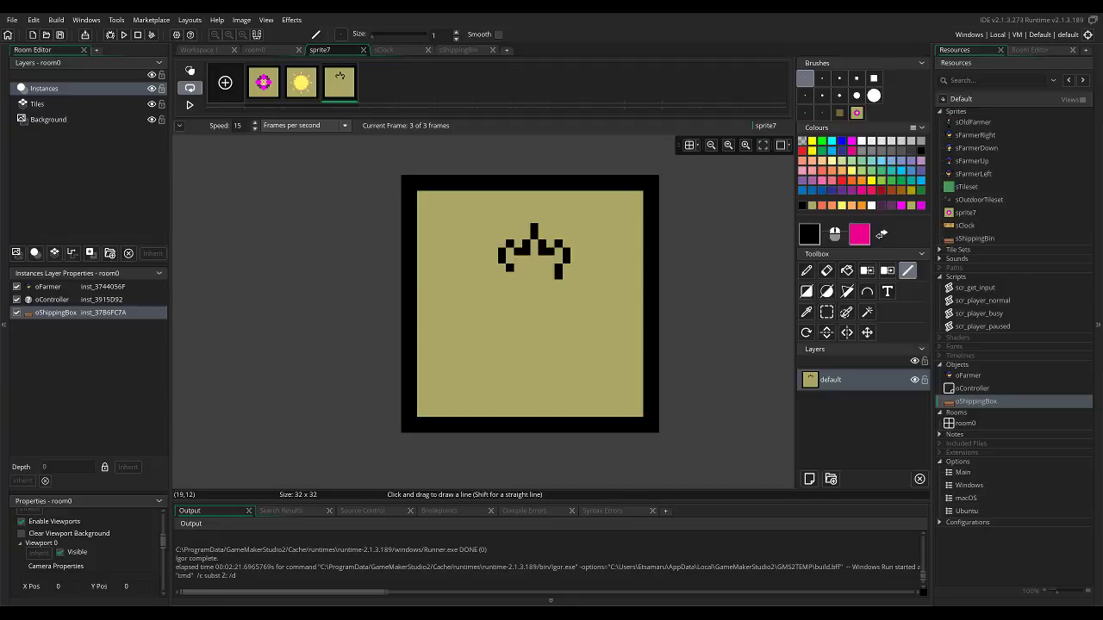
left_click(510, 276)
left_click(519, 286)
mouse_move(548, 286)
left_mouse_down()
mouse_move(566, 283)
mouse_move(503, 283)
mouse_move(469, 268)
left_mouse_up()
Outline the leaf's upper-left lobe in black and clean up its stray pixels with the olive background colour.
left_click(469, 275)
left_click(476, 290)
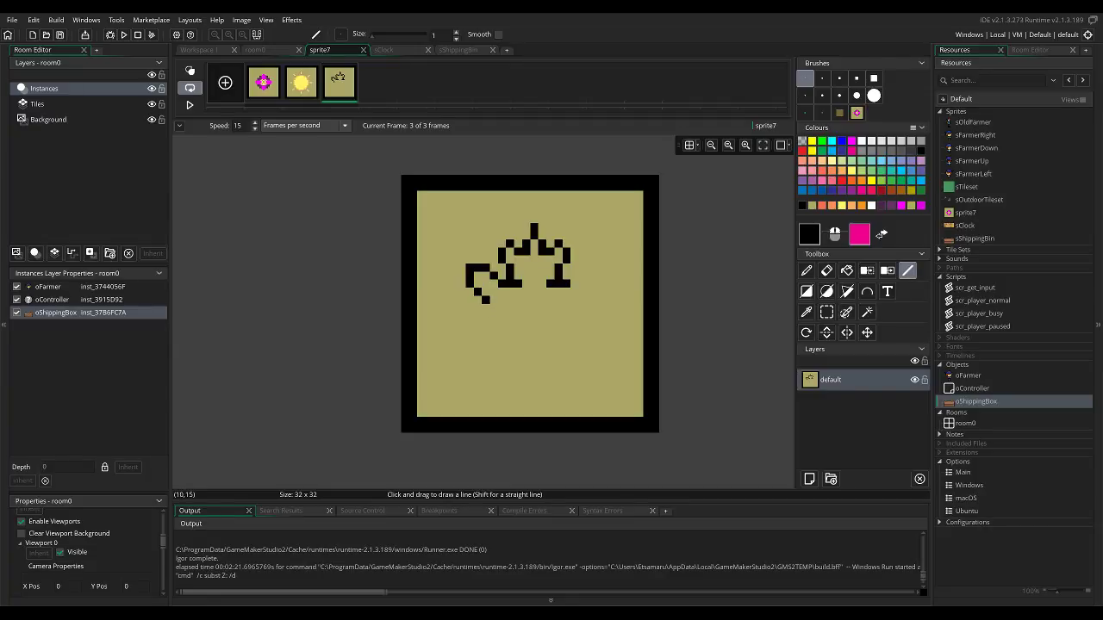
left_click_drag(486, 300, 478, 299)
left_click(463, 291)
left_click(453, 283)
left_click(444, 290)
left_click(453, 292)
left_click(453, 268, "alt")
right_click(453, 268, "alt")
left_click(453, 283)
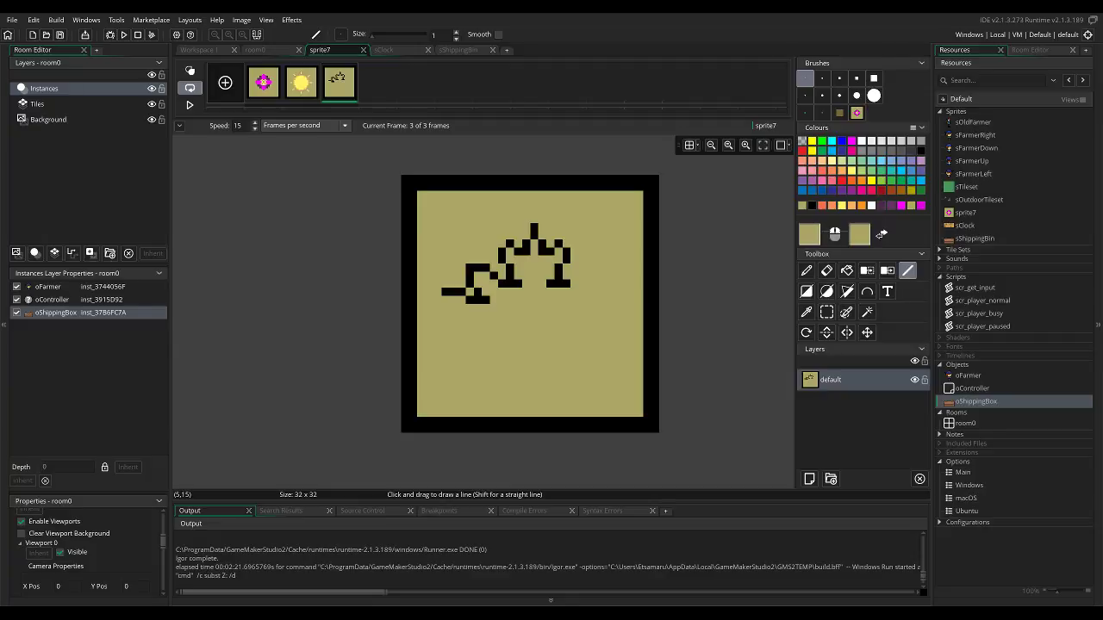
Outline the leaf's leftmost tip in black and begin its lower edge toward the middle.
left_click(445, 291, "alt")
left_click(444, 298)
left_click(444, 307)
key("e")
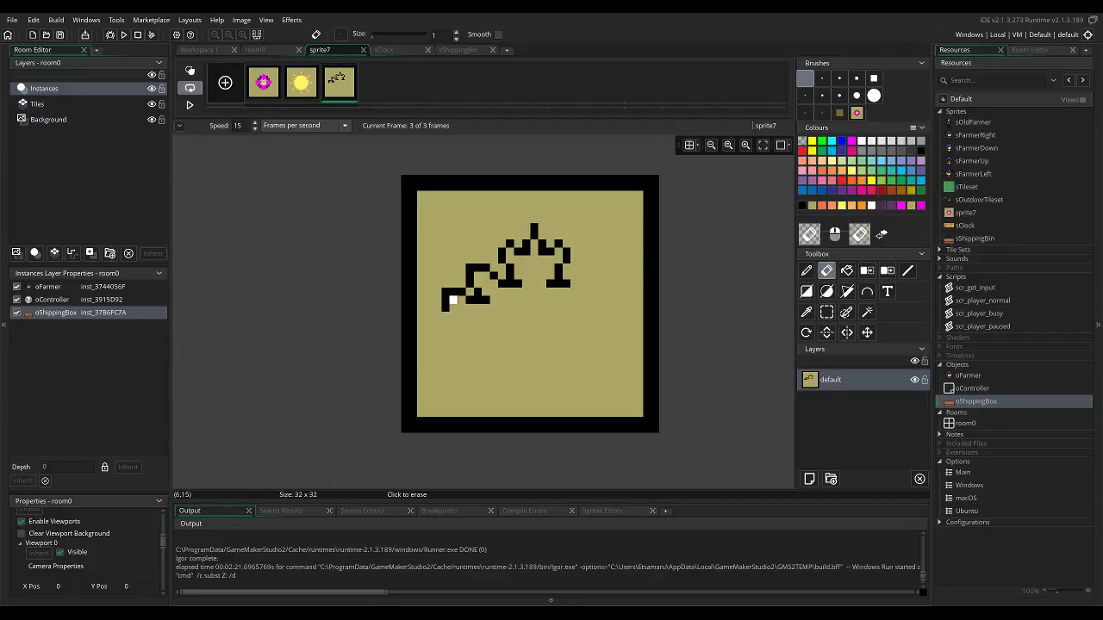
key("d")
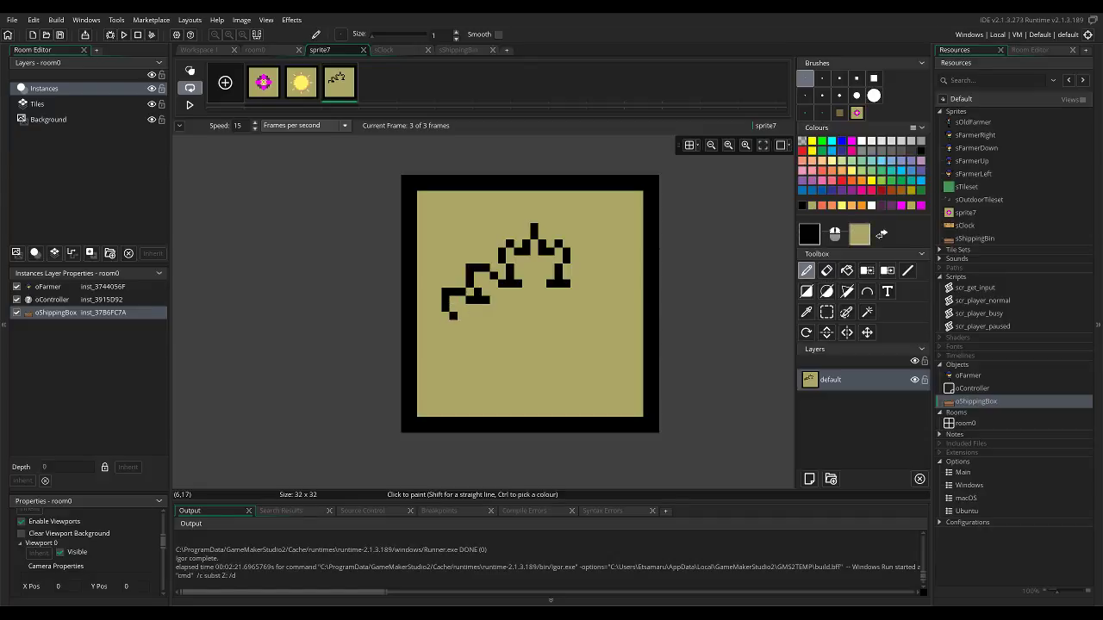
left_click_drag(453, 315, 462, 315)
Continue the black outline down the leaf's lower-left side to the bottom-left point, covering misplaced pixels with olive.
left_click(470, 325)
left_click(486, 325)
left_click(478, 332)
left_click(486, 332)
right_click(486, 325)
left_click(494, 333)
right_click(493, 333)
left_click(486, 340)
left_click(477, 348)
left_click(470, 356)
left_click(463, 356)
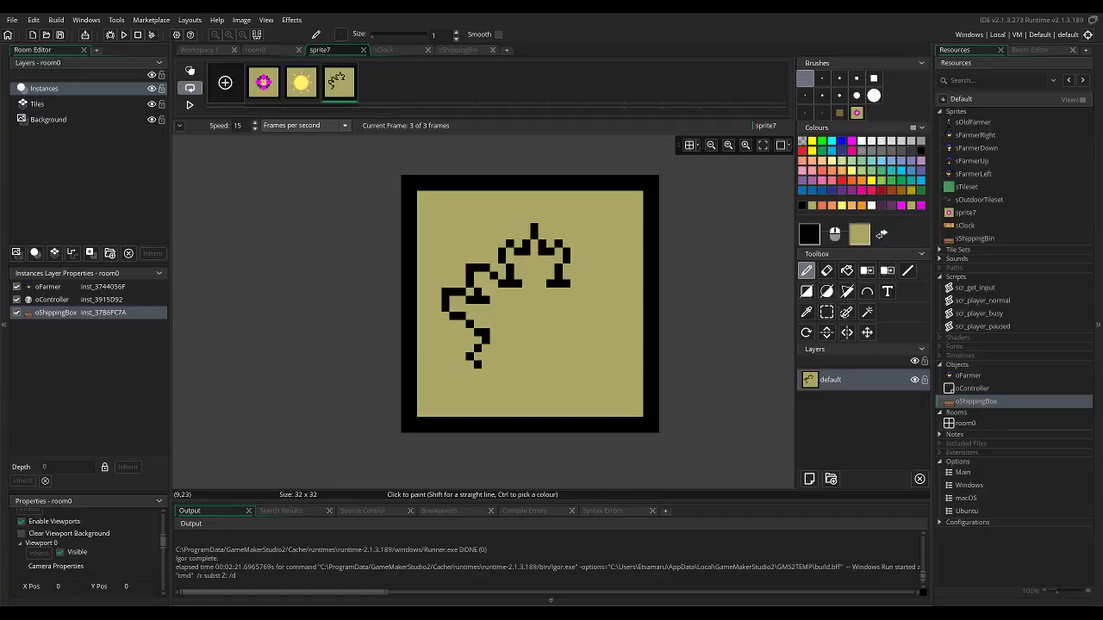
Draw the leaf's lower-left bottom edge in black and add a vertical stem at the centre.
left_click(478, 365)
left_click(485, 364)
left_click(493, 365)
left_click(502, 357)
left_click(510, 347)
left_click(512, 364)
left_click(511, 372)
left_click(526, 356)
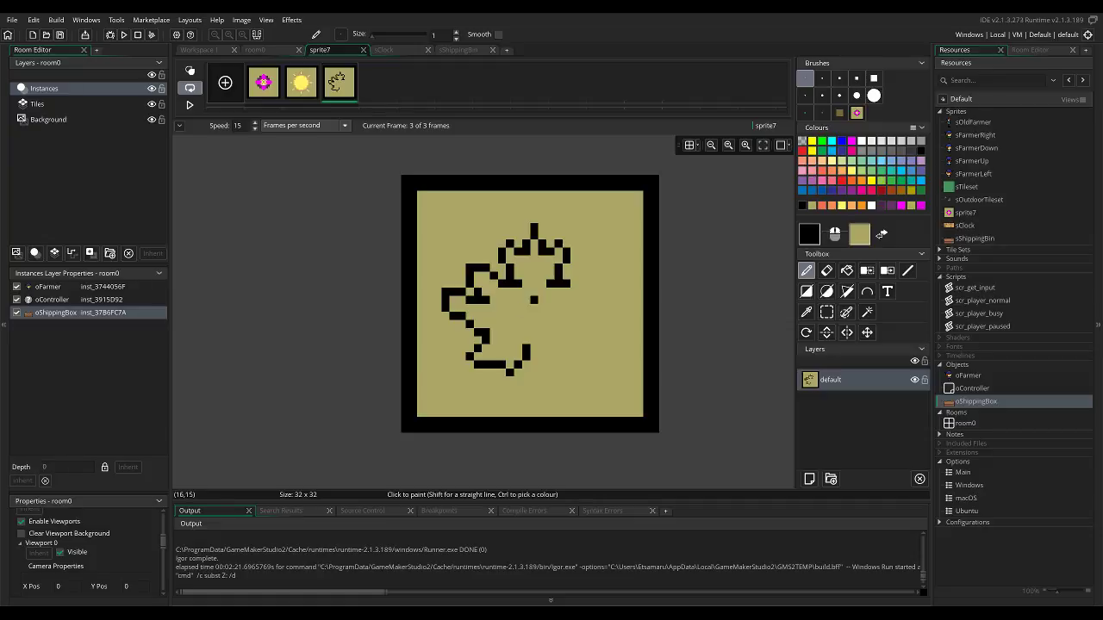
left_click(534, 356)
left_click(534, 355)
left_click_drag(533, 357, 533, 382)
Paint over the right half of the leaf's top lobe with olive, leaving only the left half outlined.
key("e")
mouse_move(567, 226)
left_mouse_down()
mouse_move(567, 297)
mouse_move(574, 276)
left_mouse_up()
key("d")
left_click(599, 252, "ctrl")
mouse_move(575, 228)
left_mouse_down()
mouse_move(575, 292)
mouse_move(559, 292)
mouse_move(558, 276)
mouse_move(551, 284)
mouse_move(558, 244)
left_mouse_up()
left_click(550, 251)
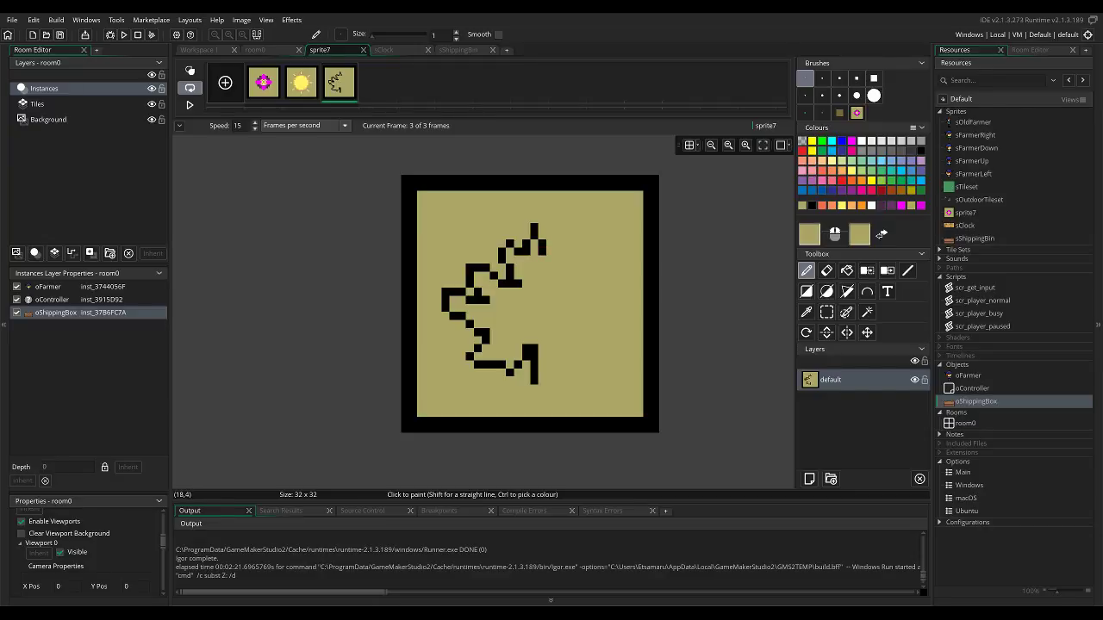
Try to copy the left half of the leaf outline and paste it back into the sprite.
key("s")
mouse_move(535, 202)
left_mouse_down()
mouse_move(530, 284)
mouse_move(445, 397)
left_mouse_up()
key("ctrl+c")
left_click(458, 50)
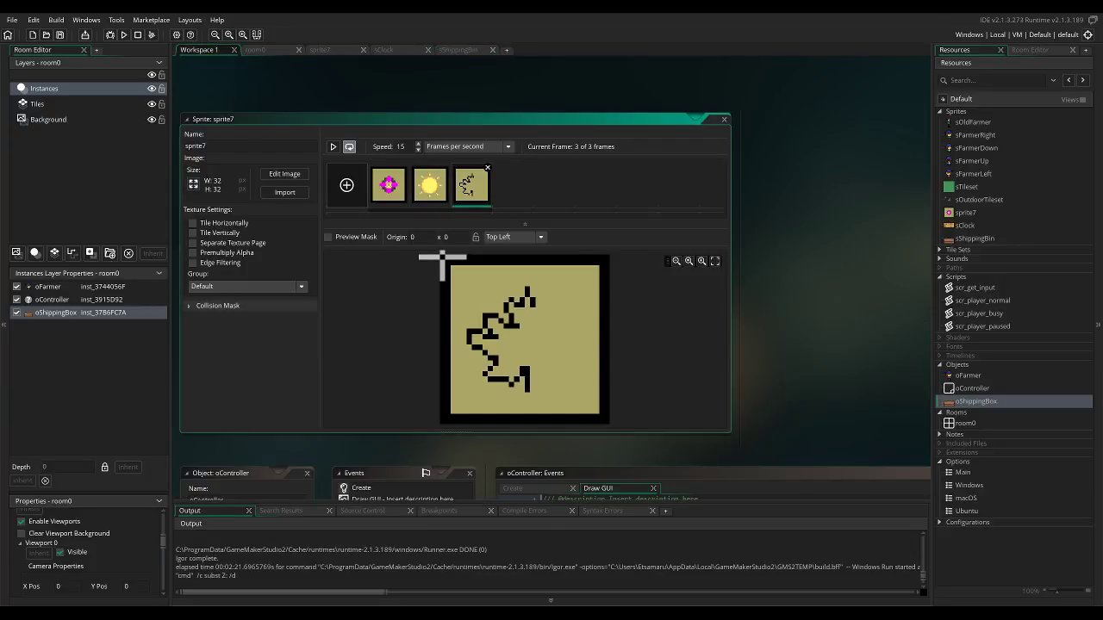
key("ctrl+v")
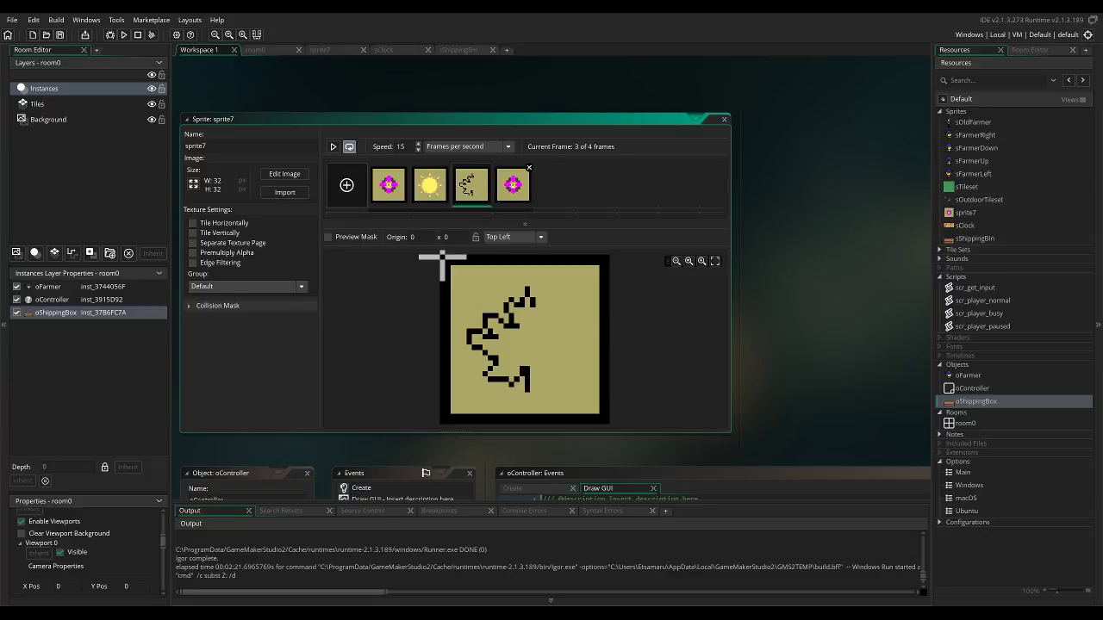
left_click(529, 167)
double_click(474, 185)
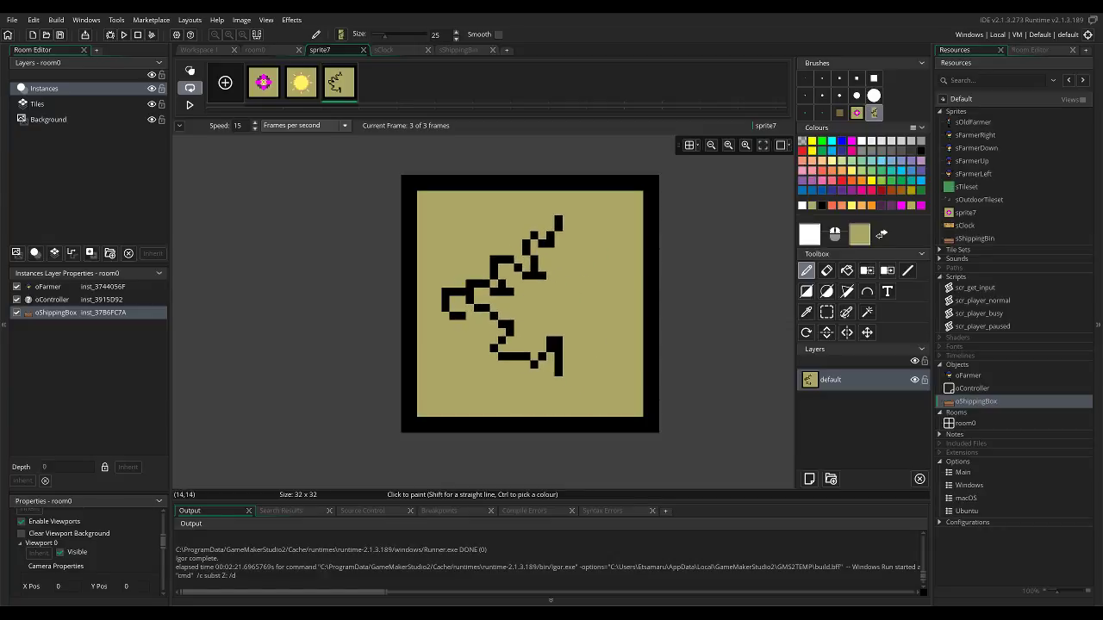
key("f")
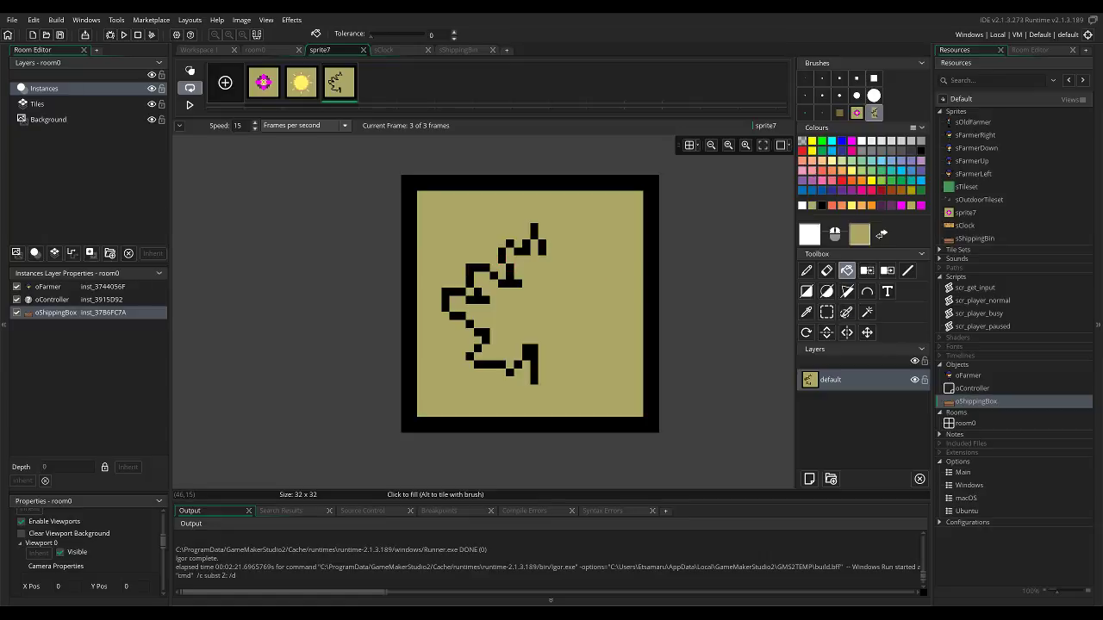
Copy the left half of the leaf outline as a brush and stamp it mirrored to complete the leaf's right half.
left_click(826, 312)
left_click_drag(432, 208, 539, 410)
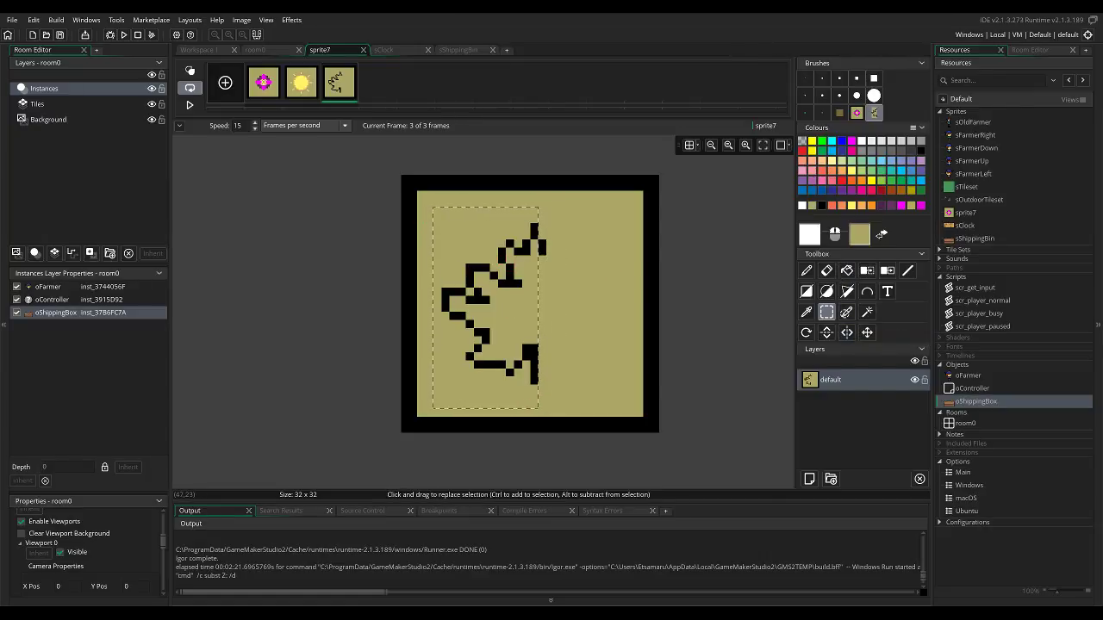
mouse_move(502, 284)
left_mouse_down()
mouse_move(566, 291)
mouse_move(505, 284)
left_mouse_up()
key("ctrl+c")
key("ctrl+Tab")
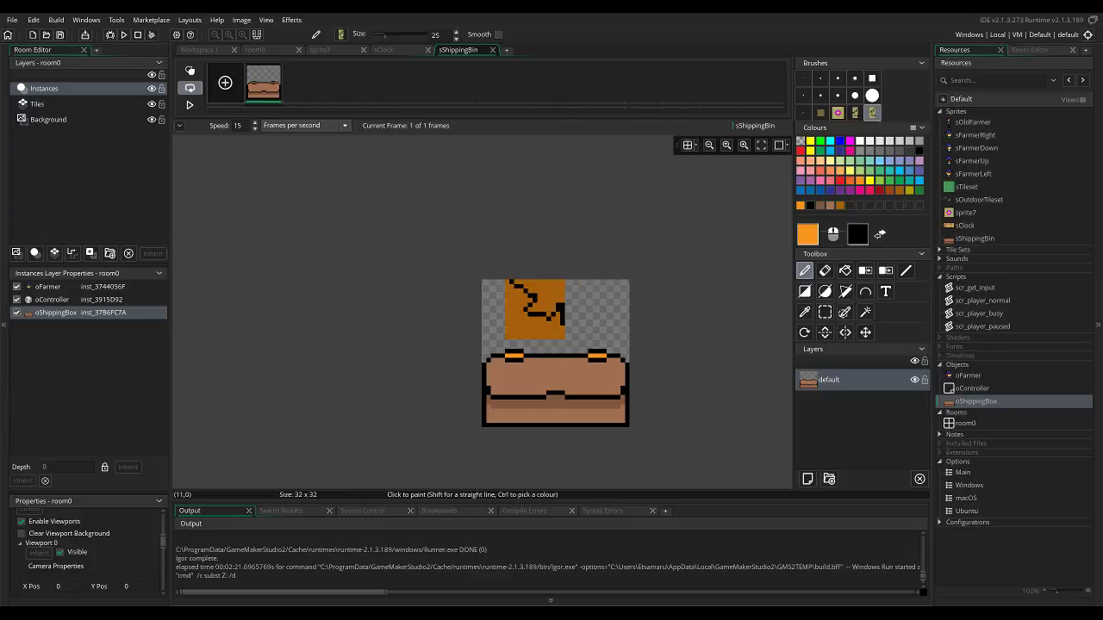
key("ctrl+Tab")
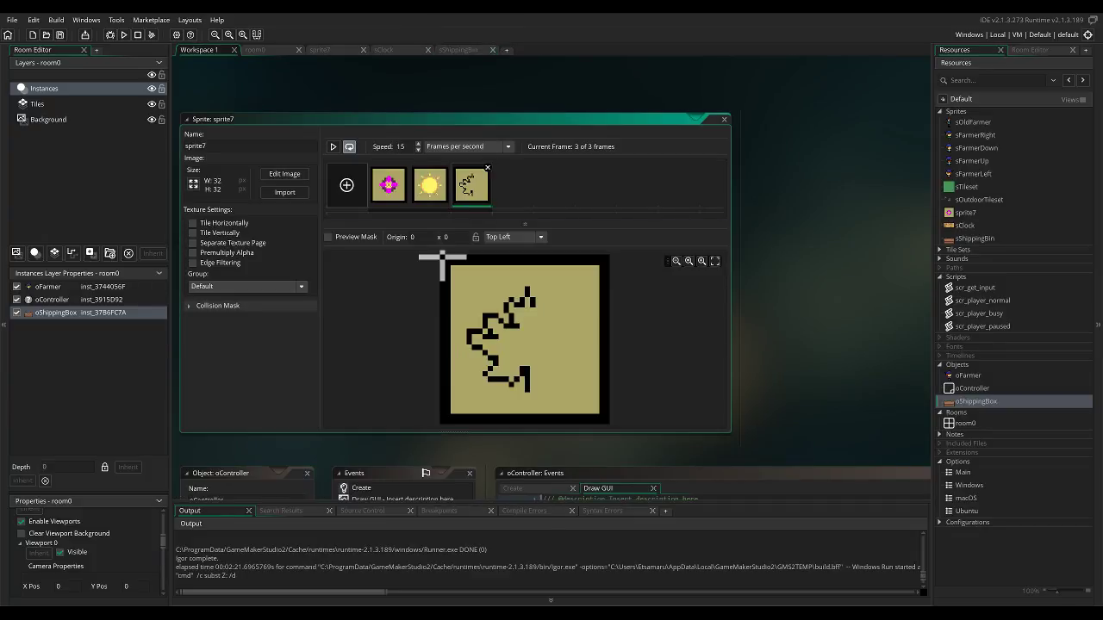
key("ctrl+Tab")
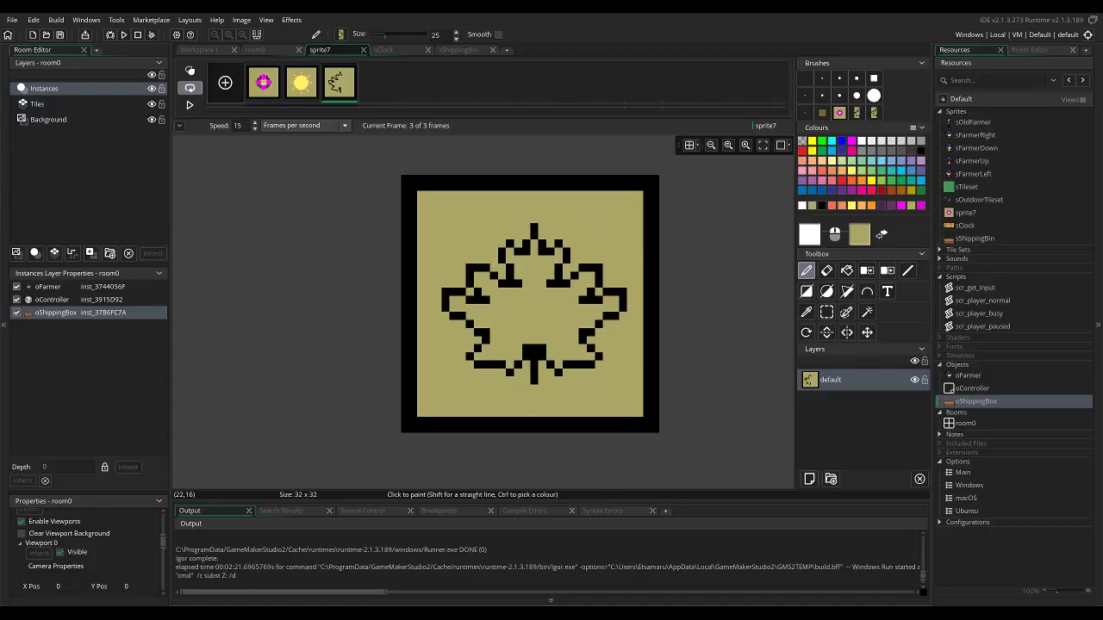
left_click(583, 308)
Restore the single-pixel brush, select the whole leaf outline and move it one pixel to the left.
left_click(805, 78)
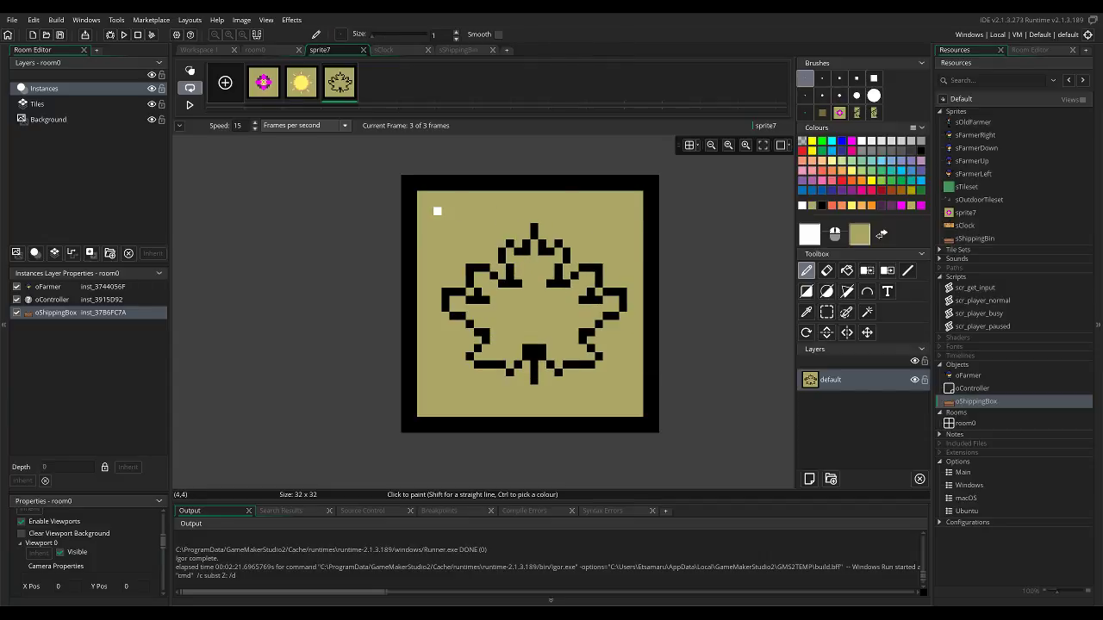
key("s")
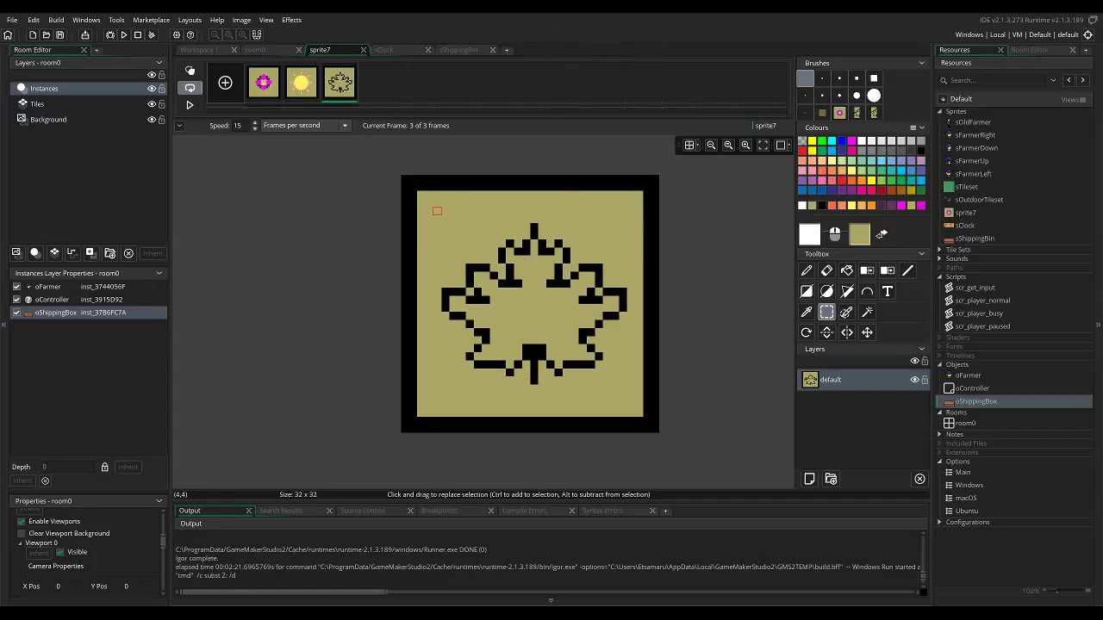
left_click_drag(425, 207, 634, 422)
left_click_drag(583, 373, 575, 373)
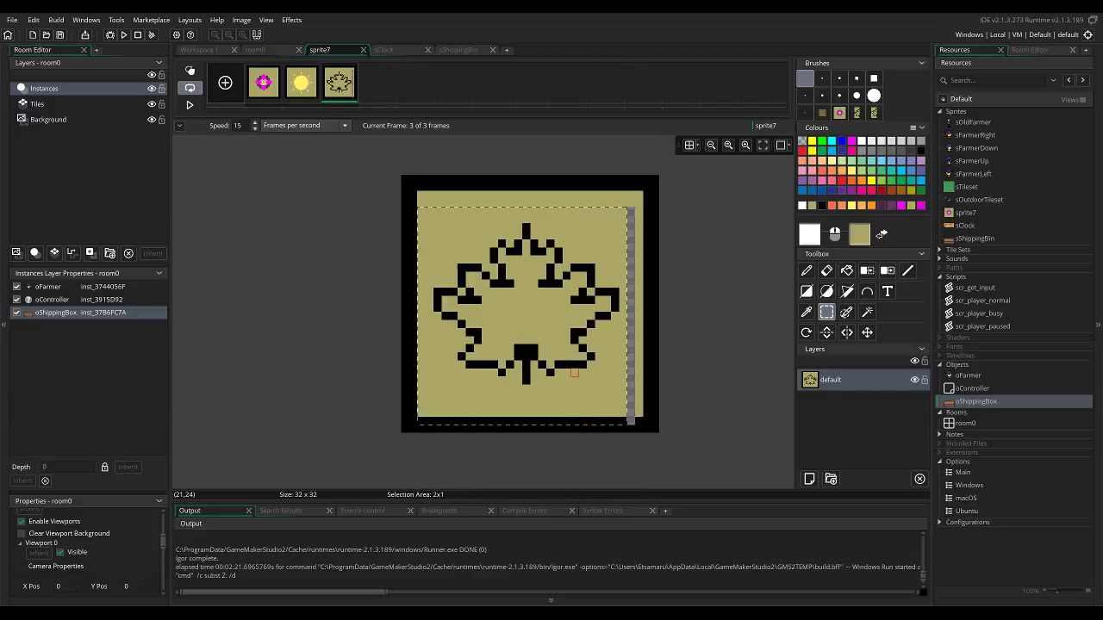
Fill the gap left by the moved leaf with olive and repair the frame's bottom border in black.
key("f")
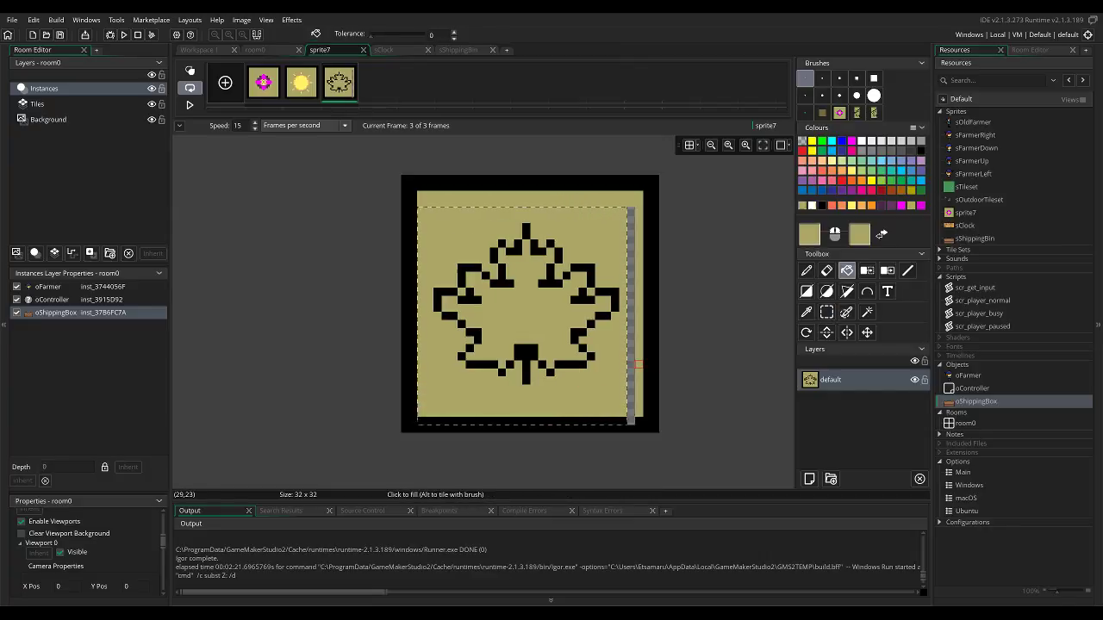
left_click(631, 364)
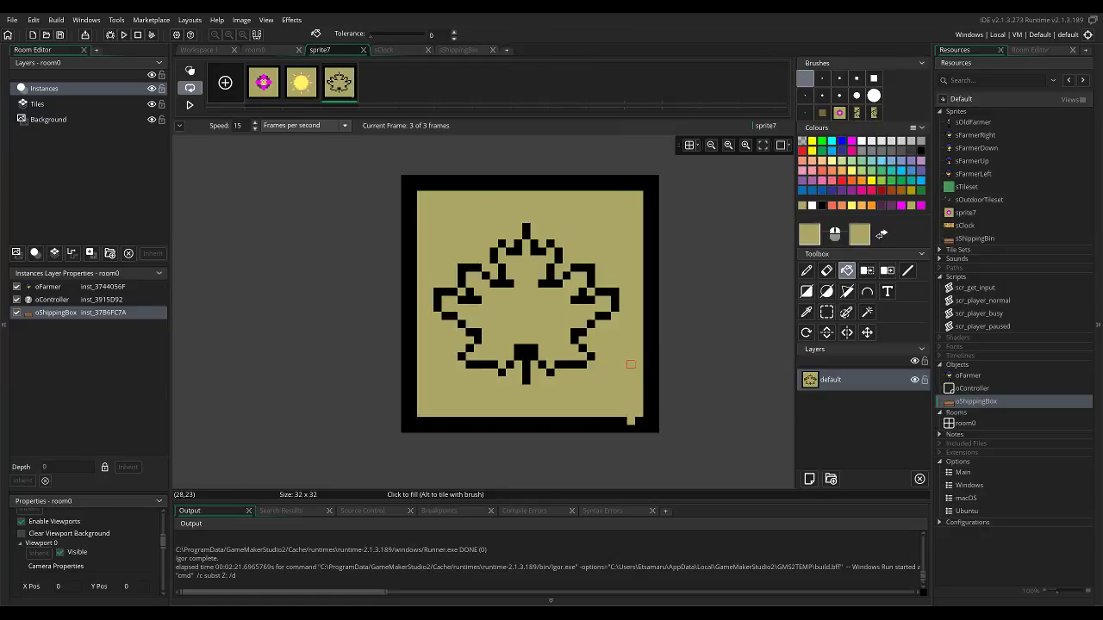
left_click(639, 421, "ctrl")
key("d")
left_click(630, 420)
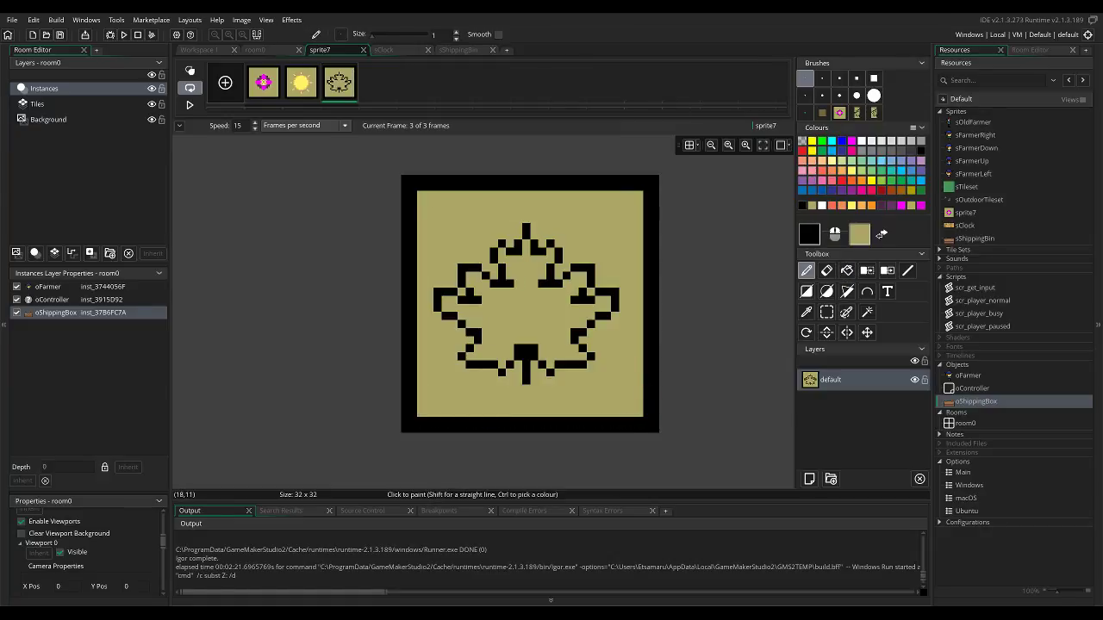
Fill the maple leaf with orange F26522 and shade the edges of its lobes with a darker orange.
key("f")
left_click(574, 284)
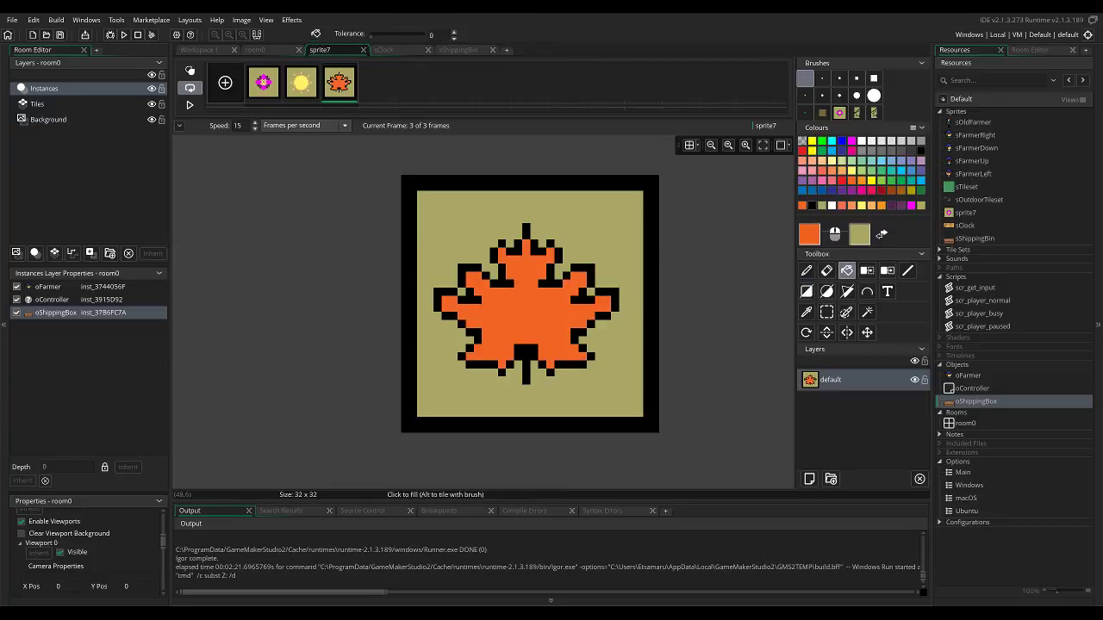
left_click(809, 235)
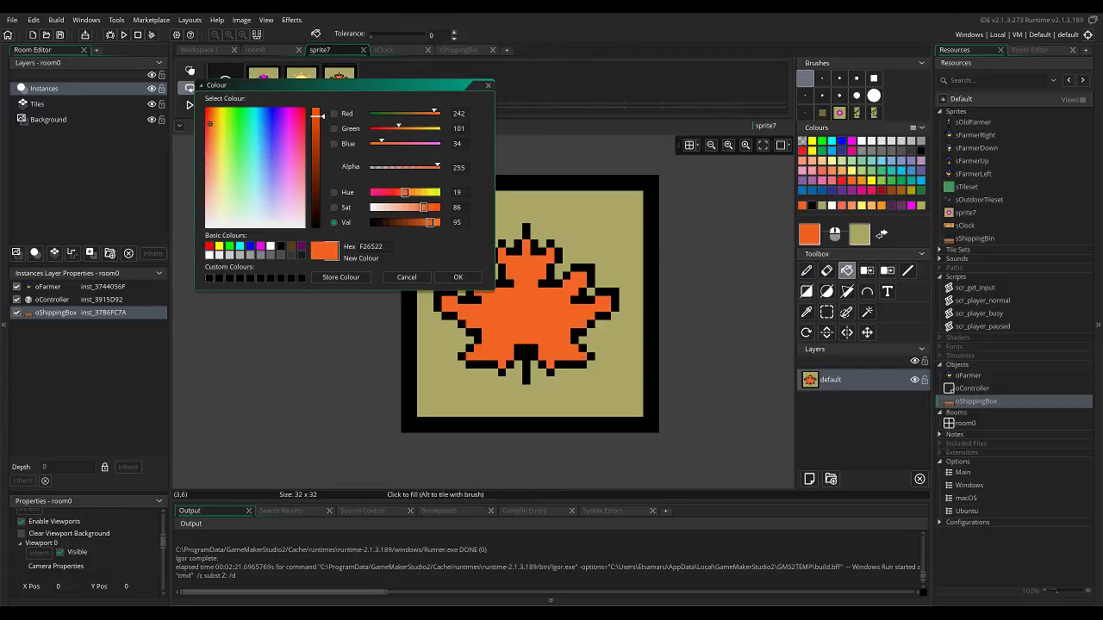
left_click(423, 222)
left_click(457, 278)
key("d")
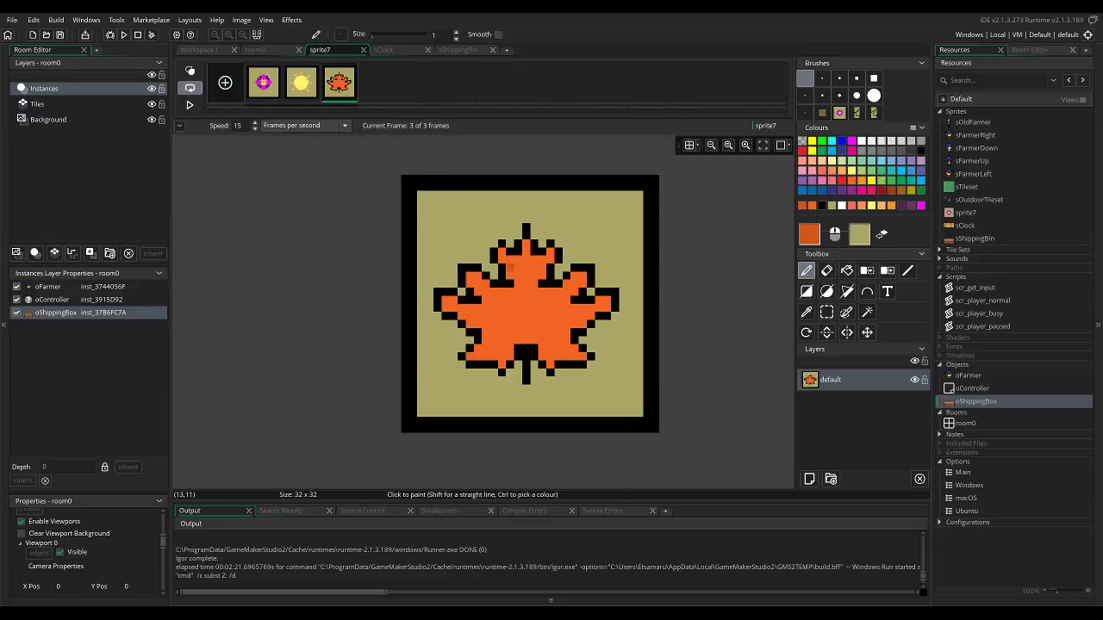
left_click_drag(462, 276, 469, 276)
key("ctrl+z")
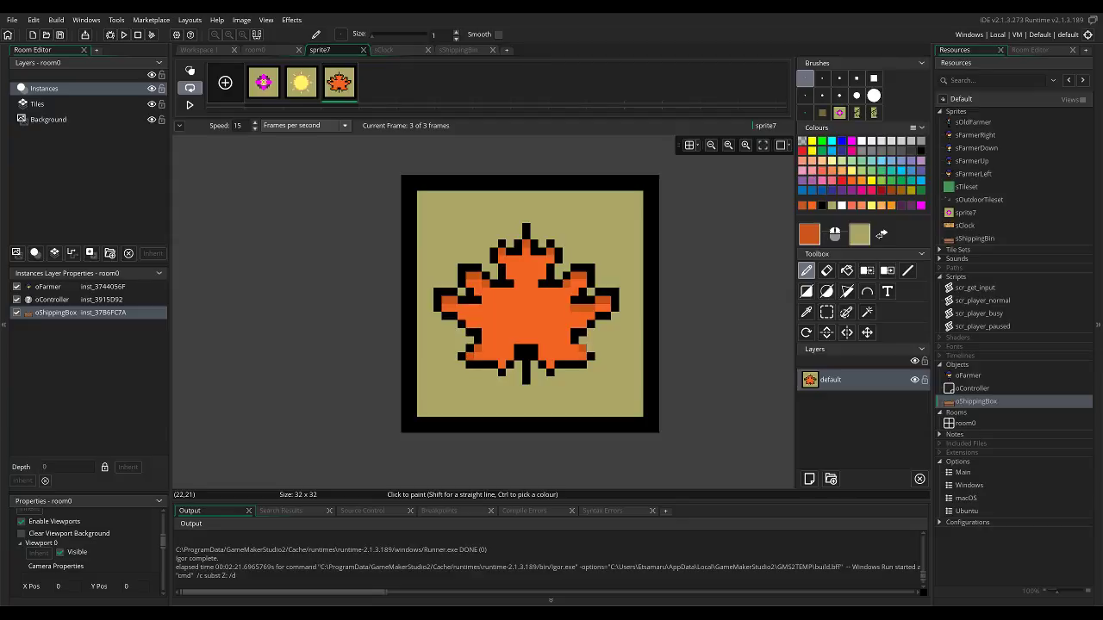
Trim the black block above the stem with orange and draw a black central vein up through the leaf.
left_click(542, 349, "ctrl")
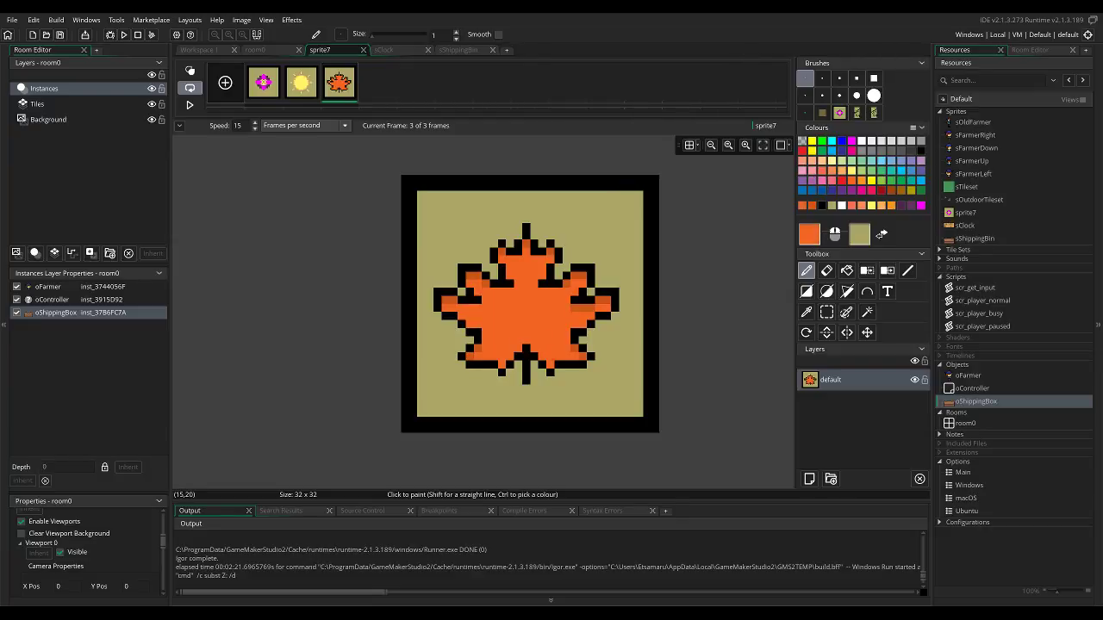
left_click(525, 348, "ctrl")
left_click_drag(526, 347, 526, 321)
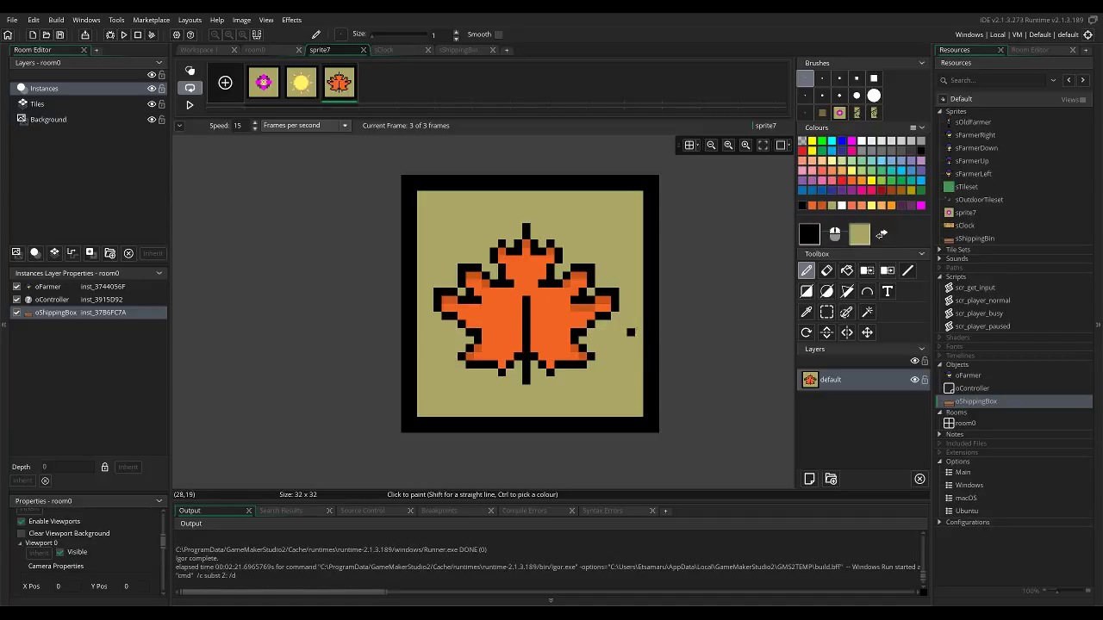
Shade the leaf beneath the top lobe's notches with the darker orange and correct excess shading with the base orange.
left_click(506, 268, "ctrl")
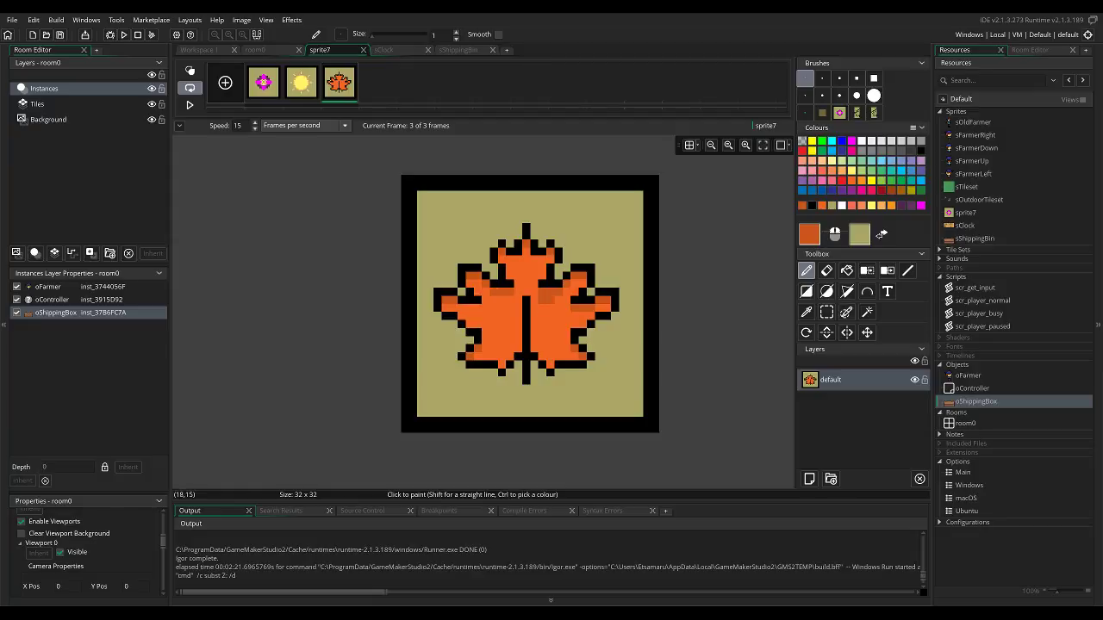
left_click(540, 300, "ctrl")
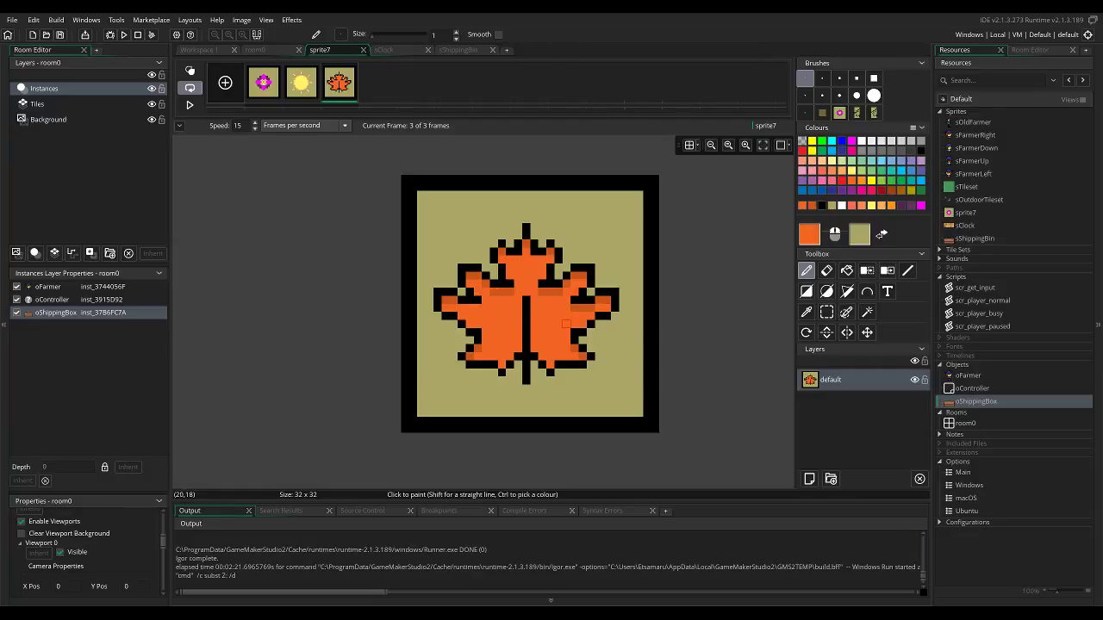
Choose a darker orange and dot a few single-pixel speckles across the maple leaf.
left_click(809, 234)
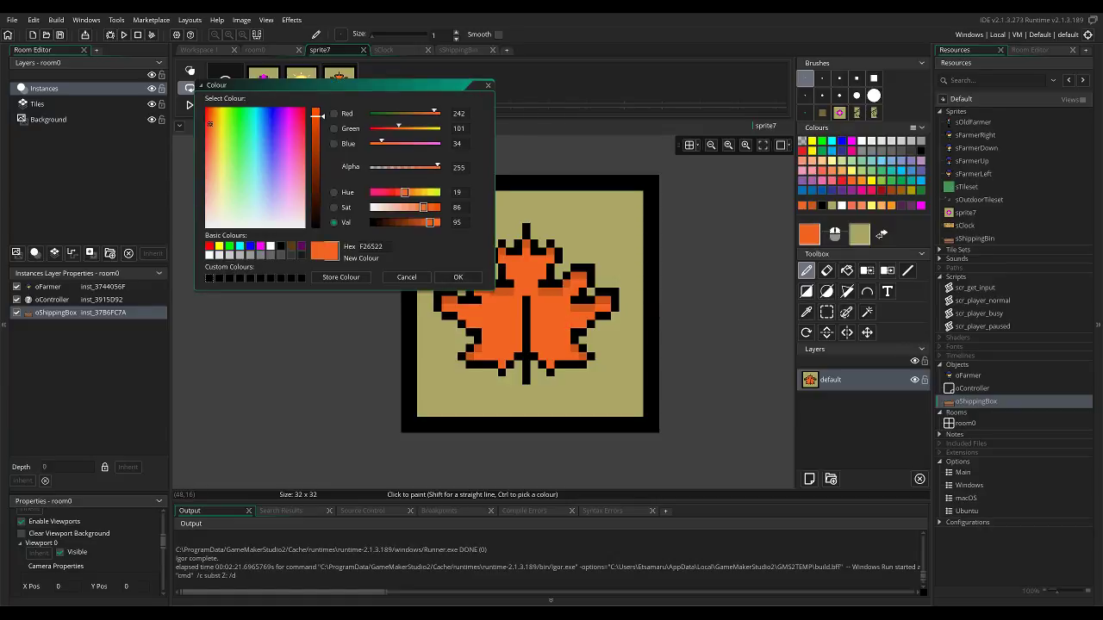
left_click(316, 133)
left_click(458, 277)
left_click(490, 312)
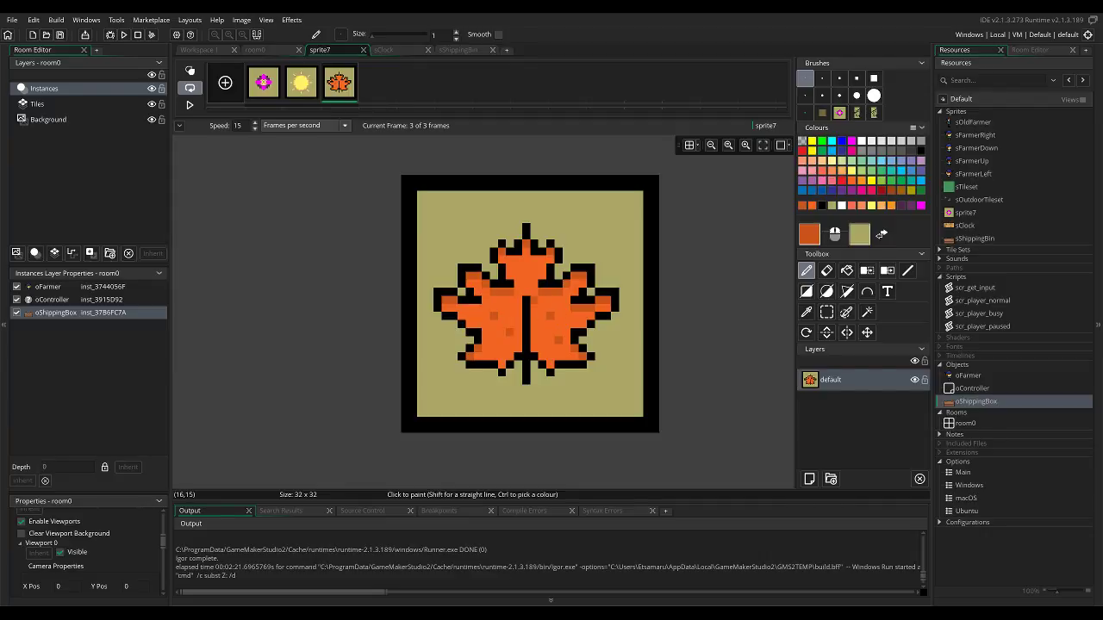
Recolour the leaf's central vein in the darker orange and restore the stem and lower outline in black.
left_click_drag(526, 315, 526, 384)
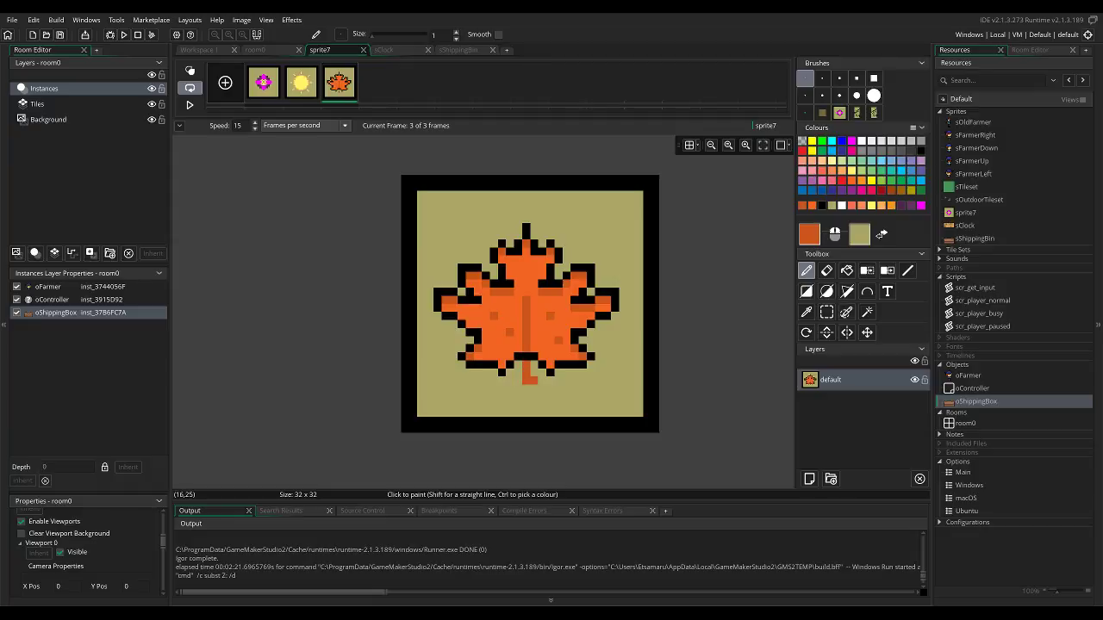
left_click(541, 357, "ctrl")
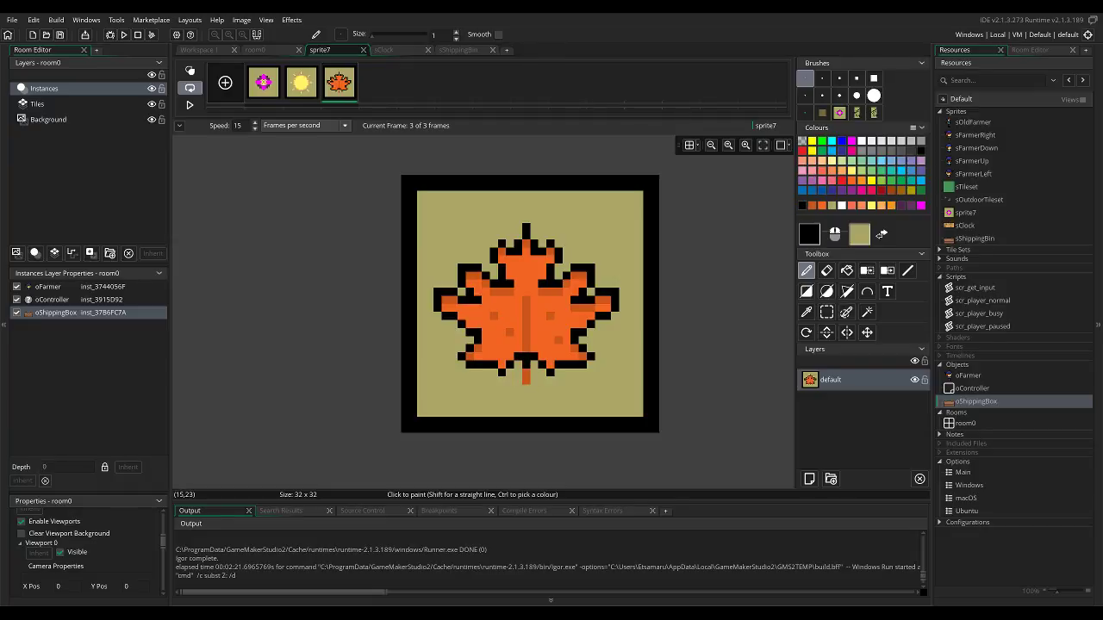
left_click(526, 380)
scroll(571, 312, "down", 5)
scroll(583, 317, "up", 3)
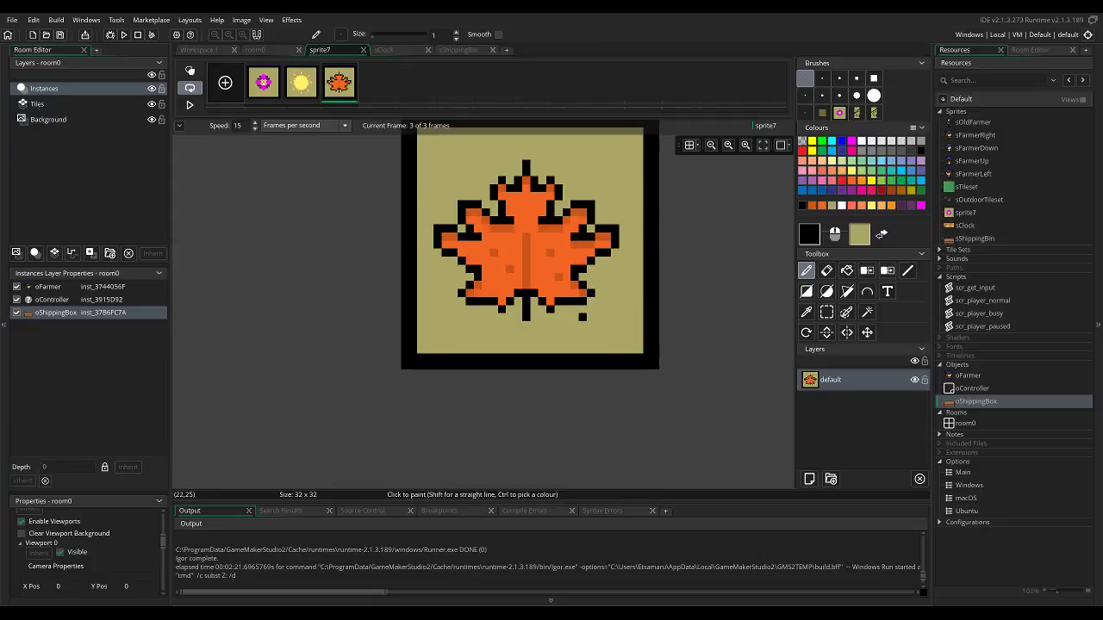
scroll(582, 317, "up", 2)
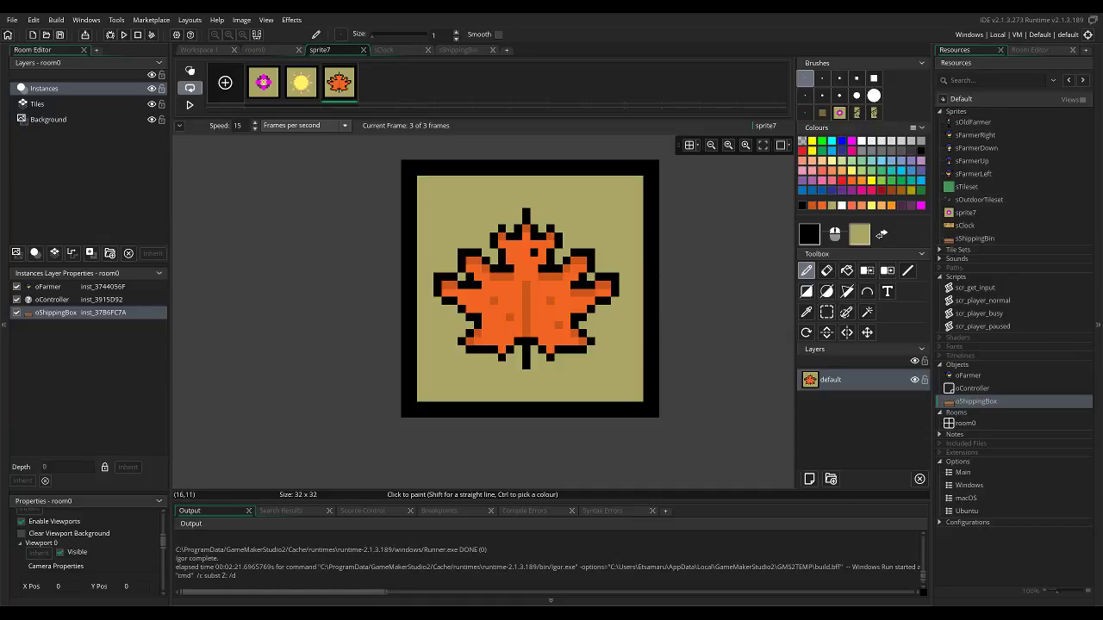
Move the whole maple leaf one pixel to the right and fill the gap it leaves with olive.
left_click(438, 204)
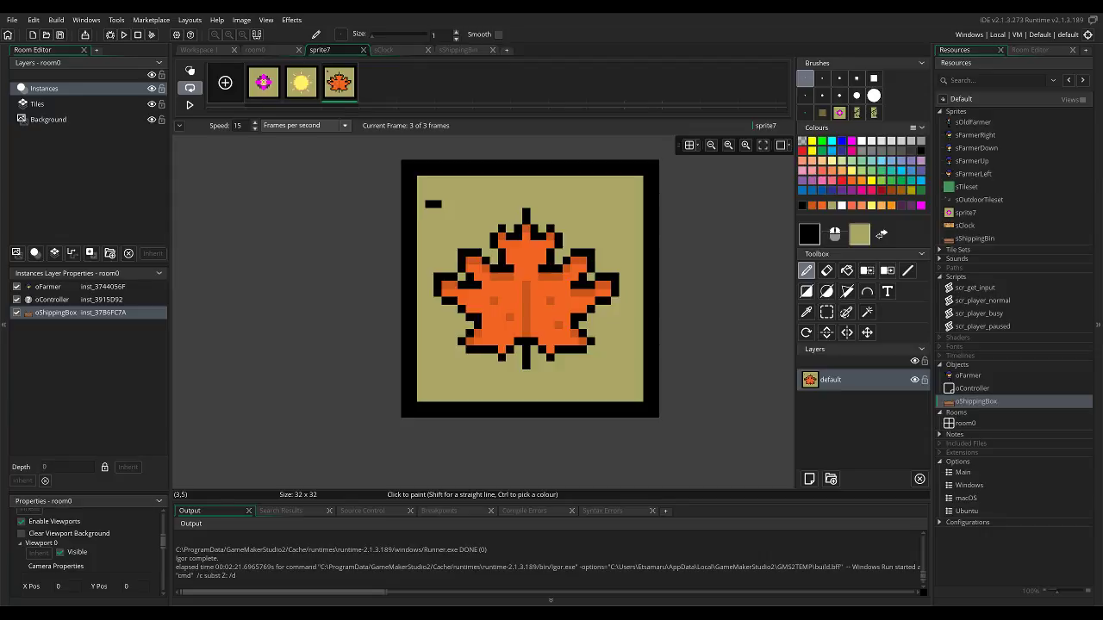
left_click(468, 212, "ctrl")
left_click(438, 205)
key("s")
left_click_drag(436, 197, 615, 381)
left_click_drag(583, 333, 591, 333)
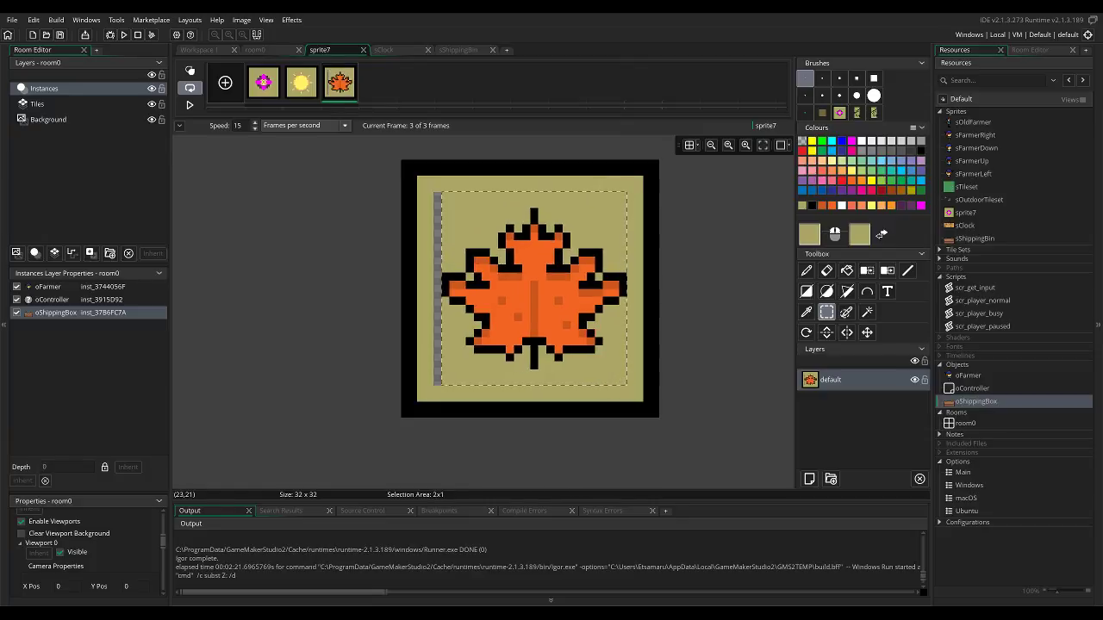
key("f")
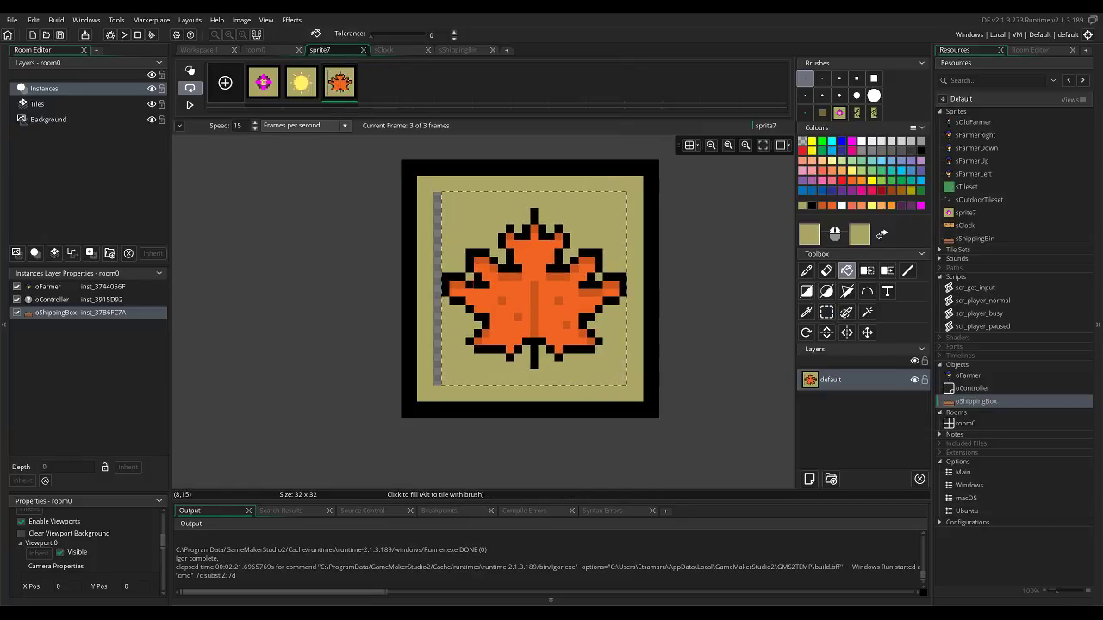
left_click(437, 300)
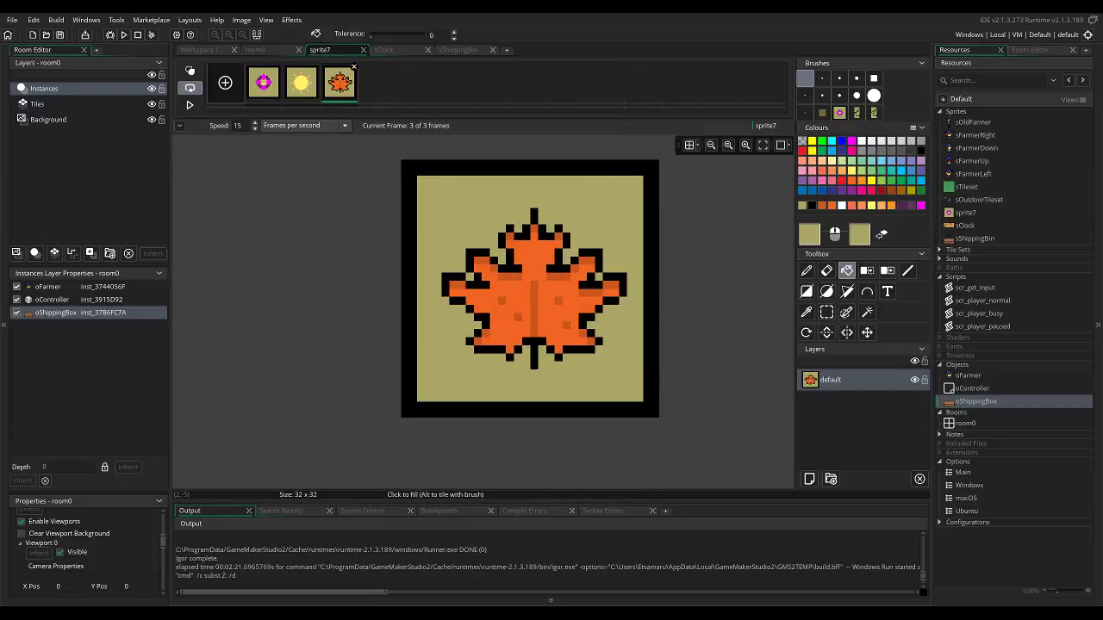
Duplicate the pink flower frame and place the copy after the maple leaf as the fourth frame.
left_click(264, 83)
key("ctrl+c")
key("ctrl+v")
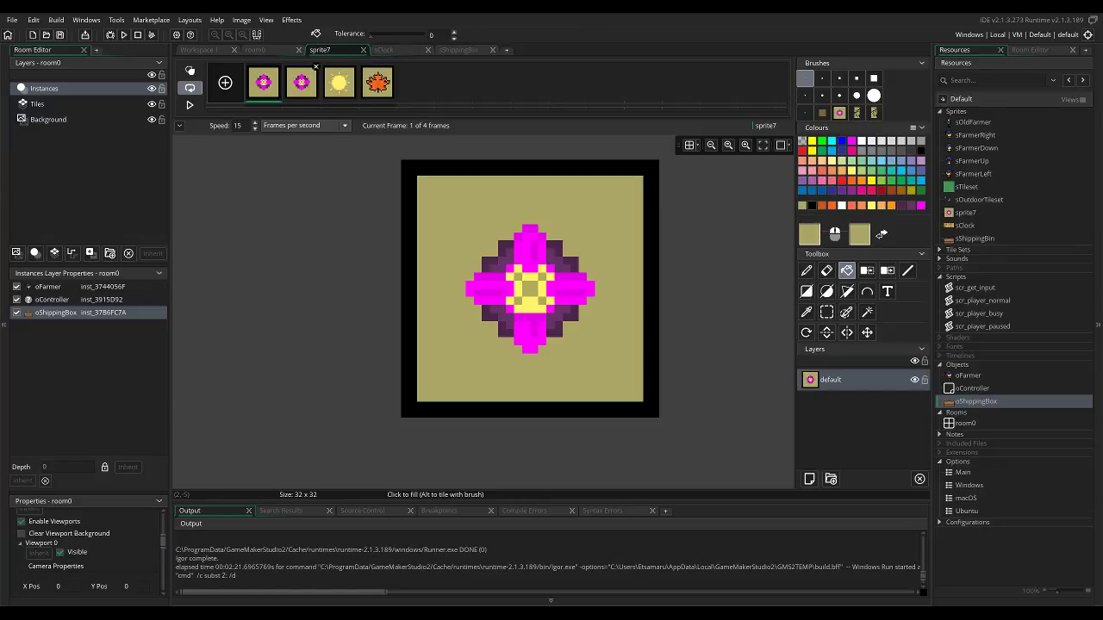
left_click_drag(302, 83, 377, 83)
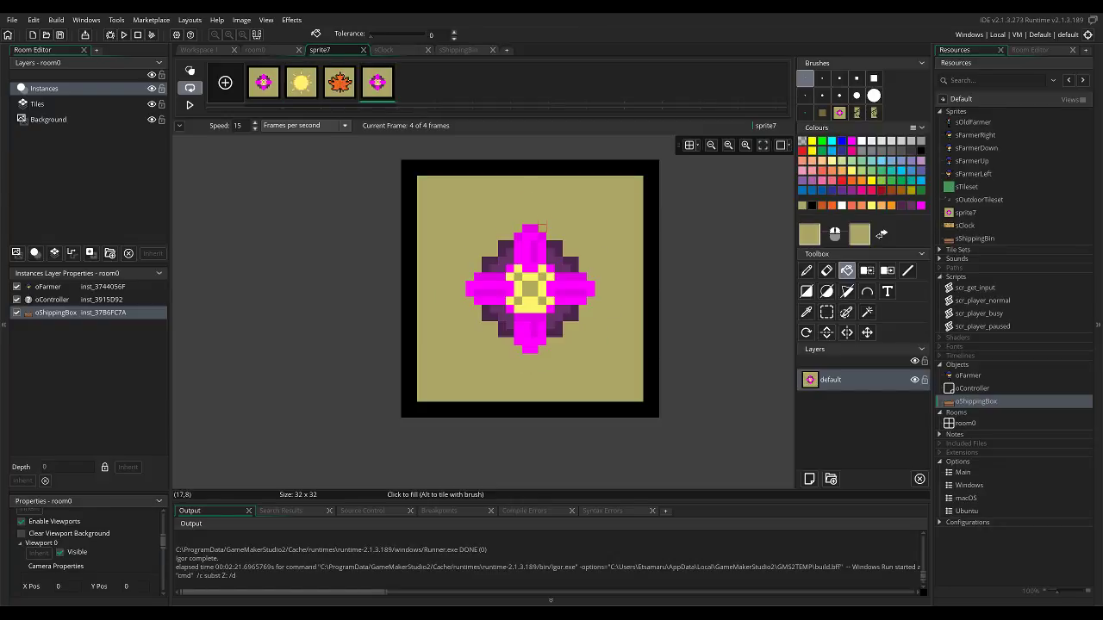
Try to paint out the flower in the fourth frame with olive, using the large square brush.
key("s")
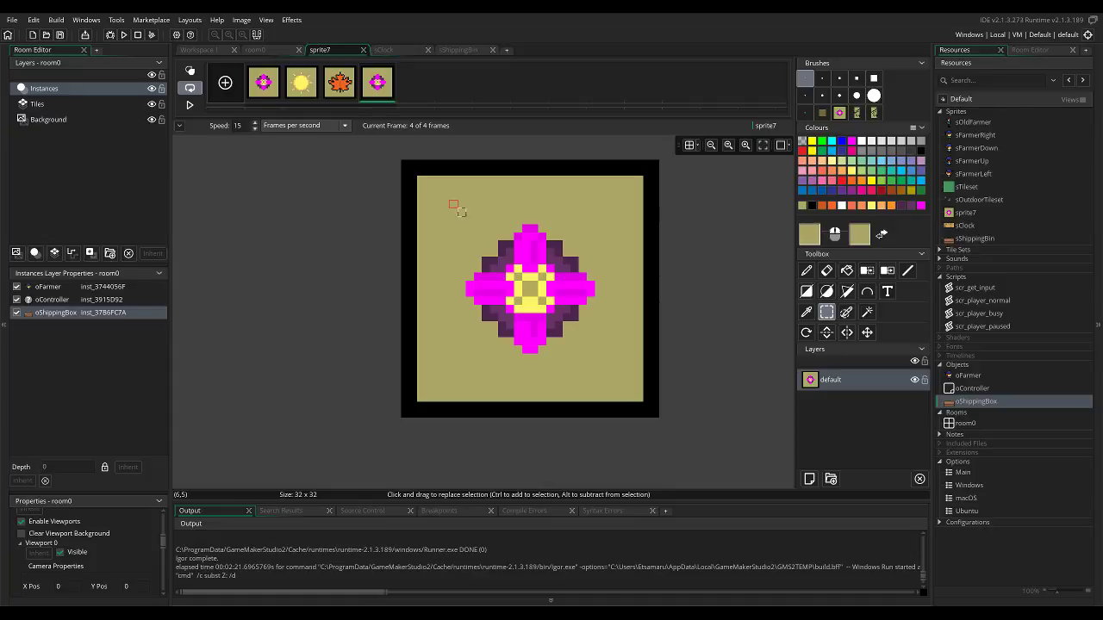
key("d")
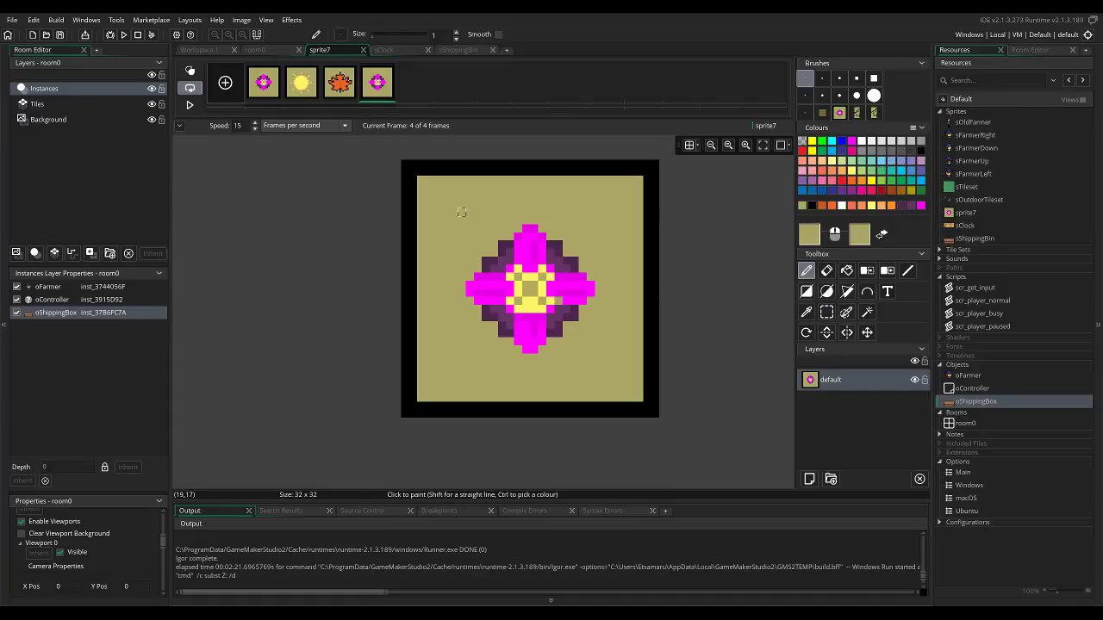
left_click(873, 78)
left_click(623, 261)
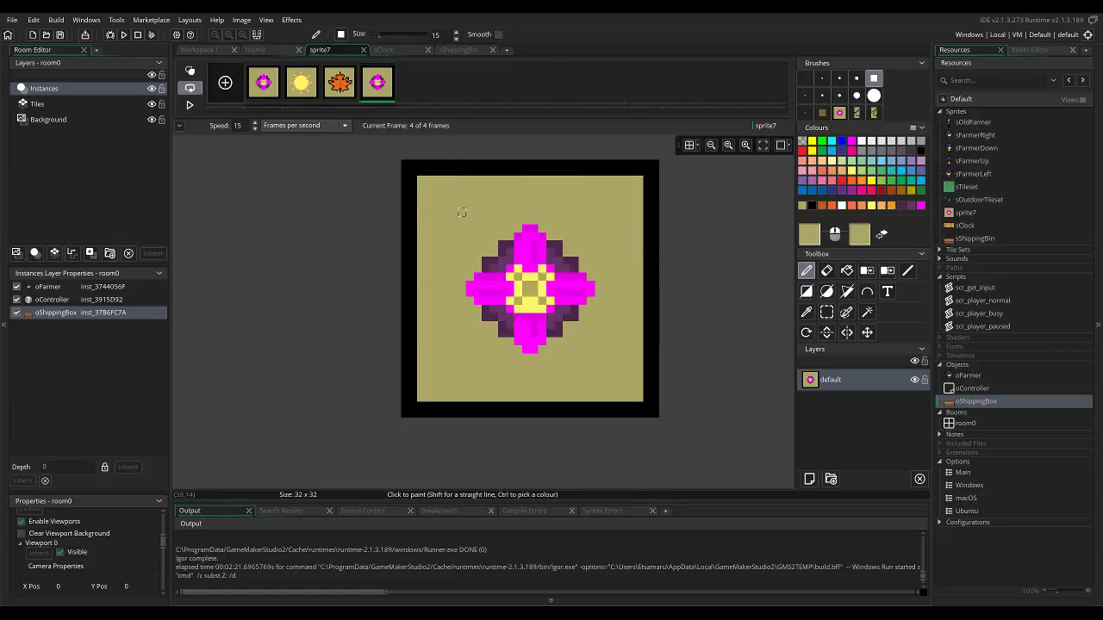
left_click(804, 77)
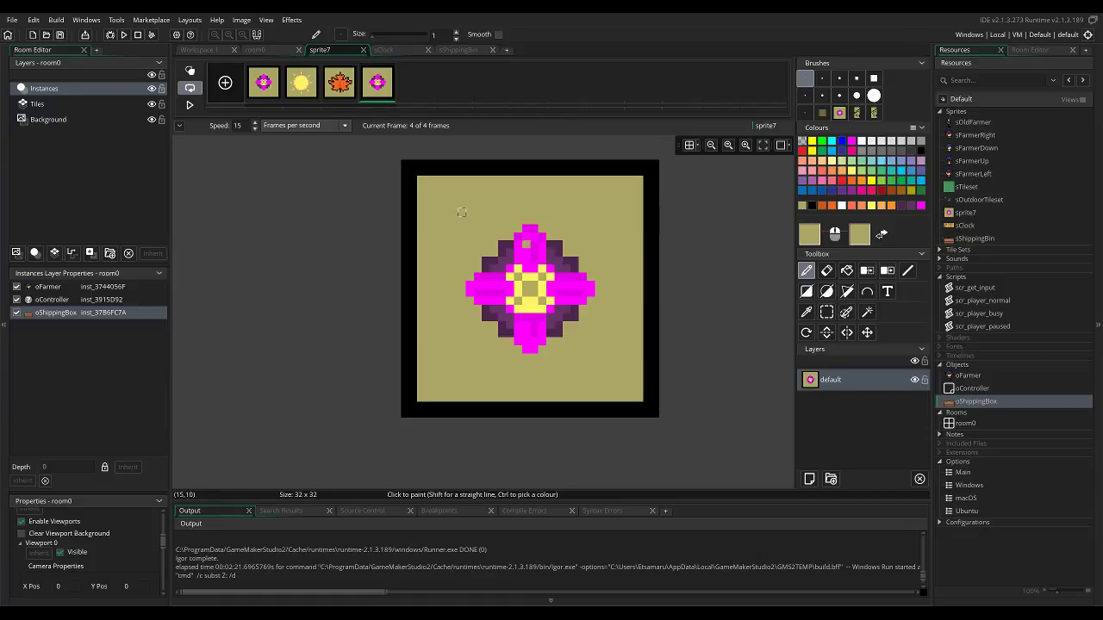
key("e")
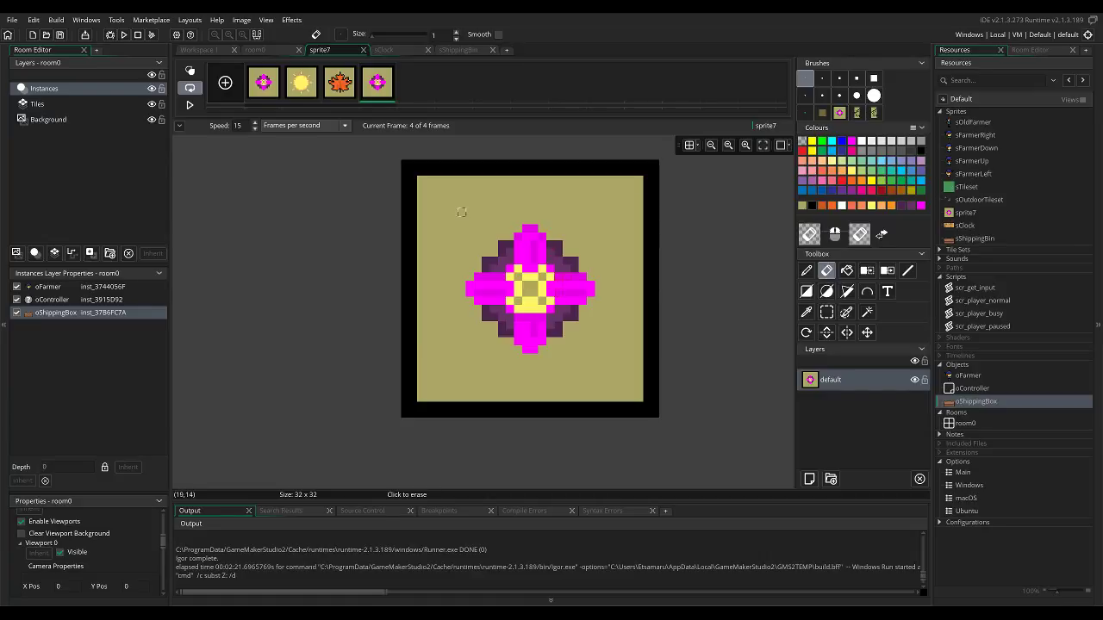
key("d")
double_click(831, 380)
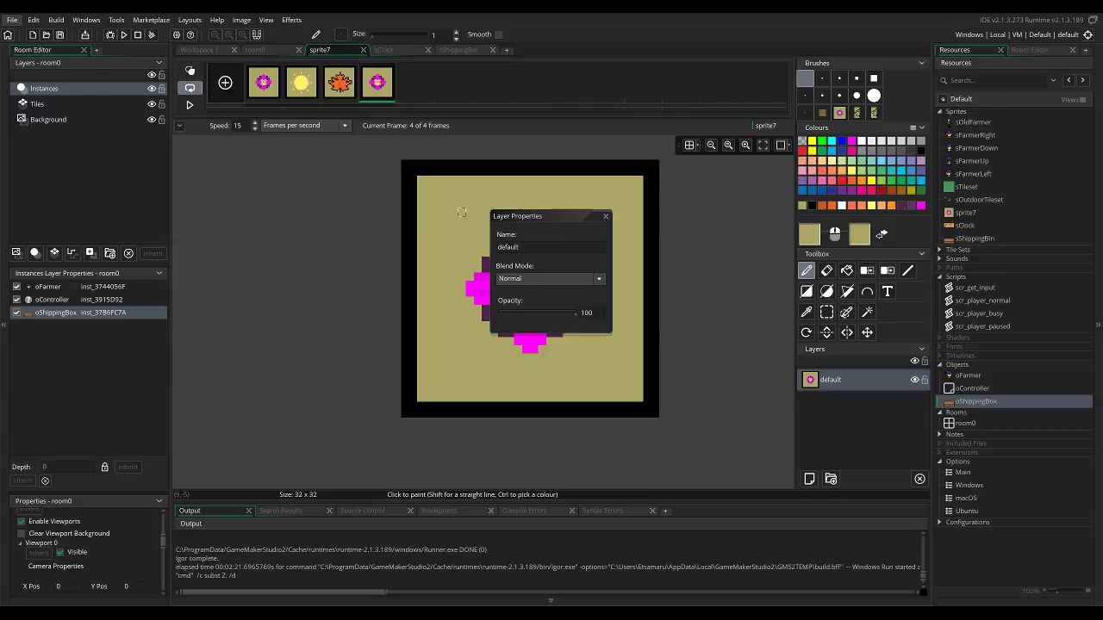
Save the project, close sprite7's image editor and reopen it on the fourth frame.
left_click(12, 19)
left_click(24, 75)
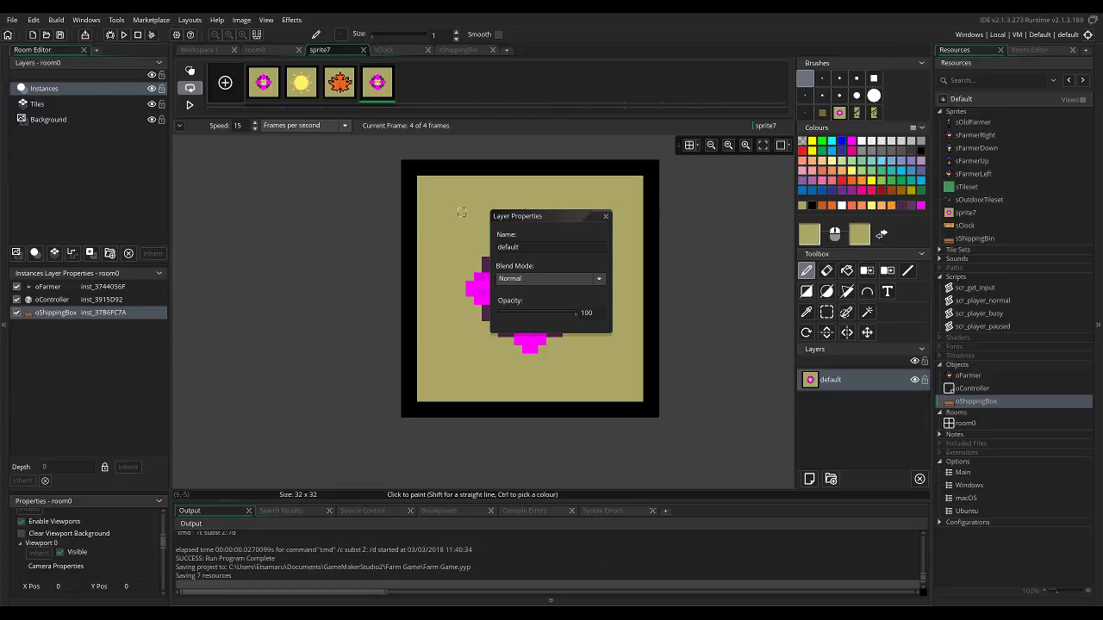
left_click(362, 50)
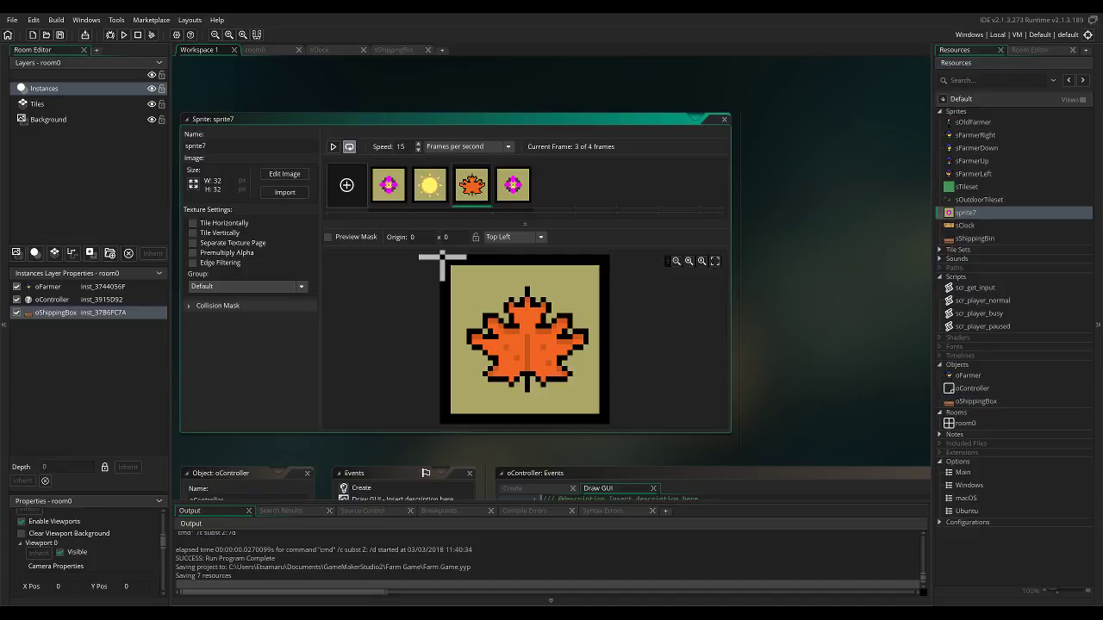
left_click(514, 186)
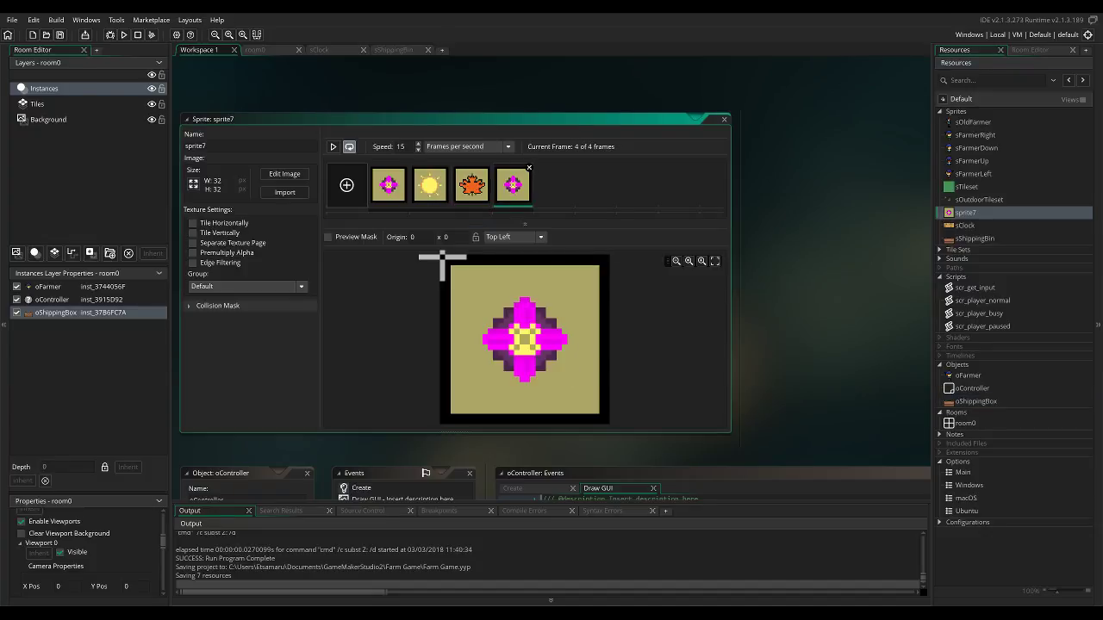
double_click(513, 187)
Paint over the entire flower in the fourth frame with olive, using the size 15 square brush.
mouse_move(546, 287)
left_mouse_down()
mouse_move(515, 279)
mouse_move(522, 253)
mouse_move(535, 275)
mouse_move(511, 275)
left_mouse_up()
key("e")
key("d")
left_click(570, 250, "ctrl")
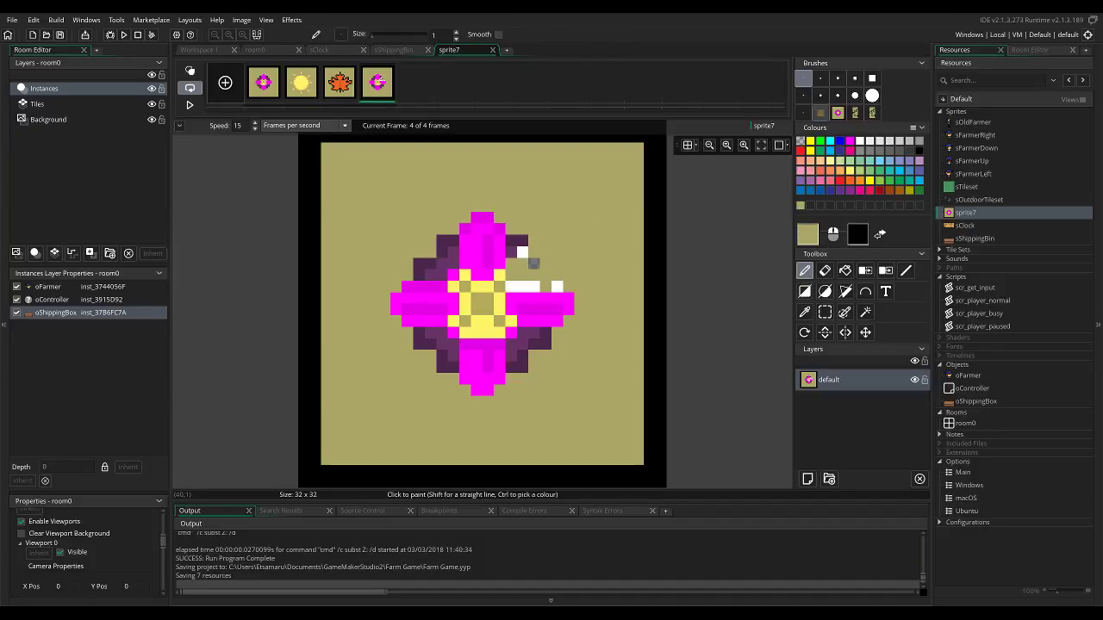
left_click(872, 77)
mouse_move(560, 224)
left_mouse_down()
mouse_move(516, 335)
mouse_move(486, 289)
mouse_move(448, 362)
left_mouse_up()
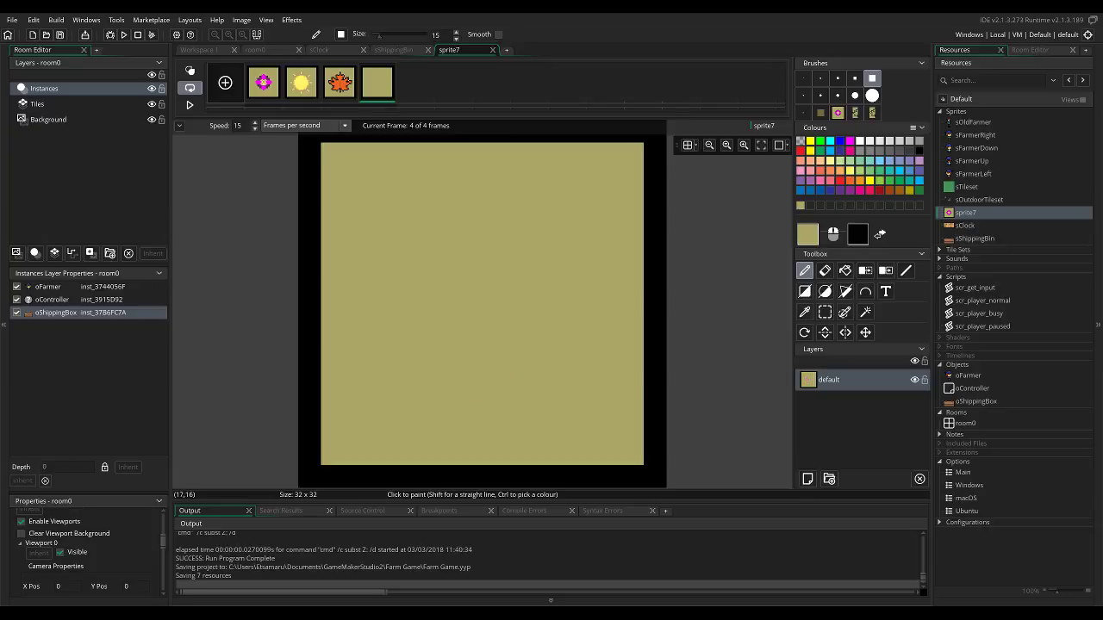
Outline the snowman's body as a one-pixel black circle about 12 pixels wide in the lower half of the frame.
left_click(860, 140)
left_click(919, 150)
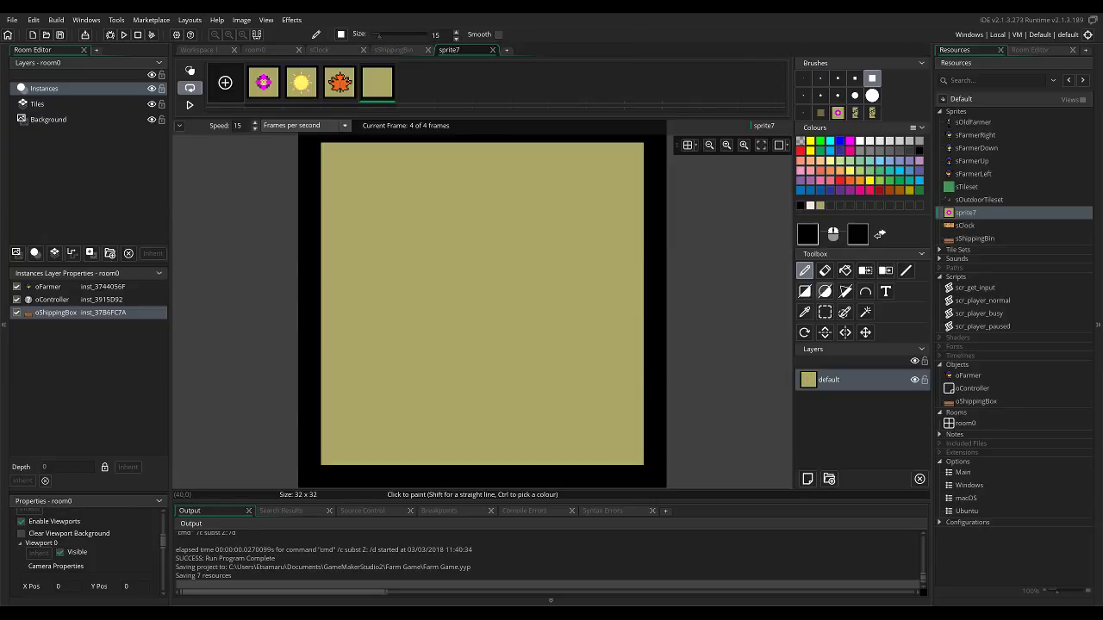
left_click(803, 77)
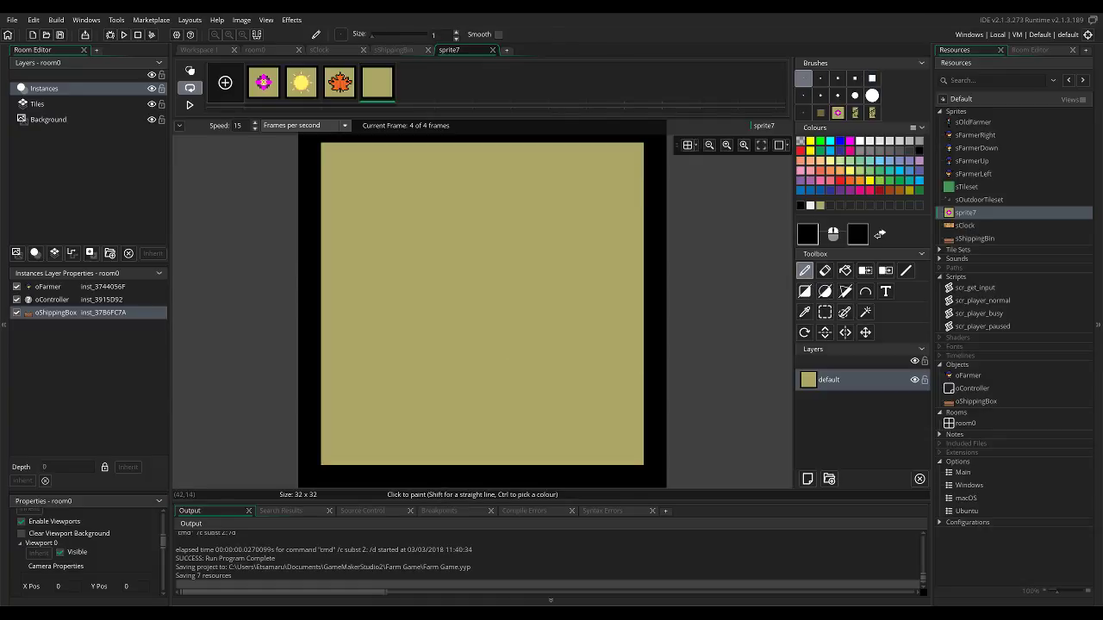
left_click_drag(429, 172, 430, 183)
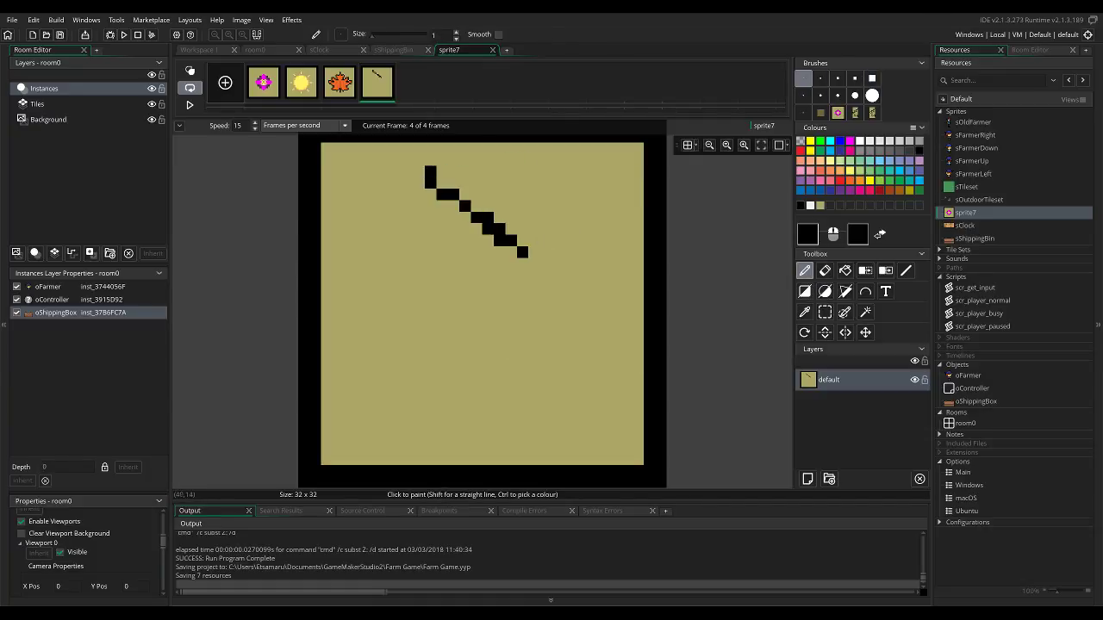
key("ctrl+z")
left_click(825, 291)
left_click_drag(431, 309, 545, 436)
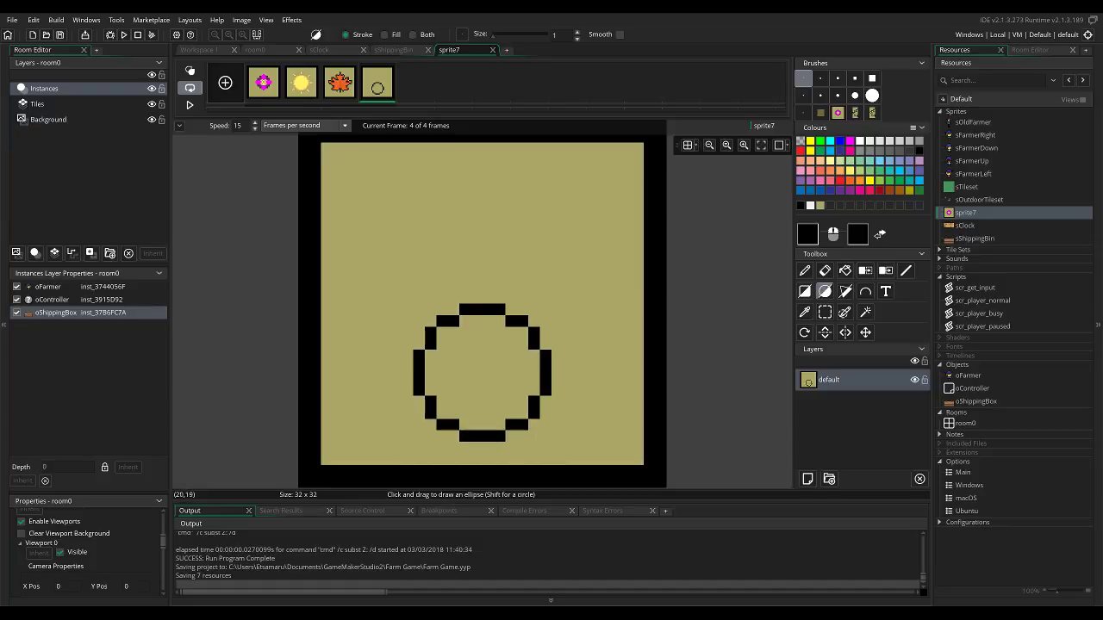
Draw a smaller black circle about 10 pixels wide for the snowman's head and move it down onto the body.
left_click_drag(418, 205, 522, 274)
key("s")
left_click_drag(407, 182, 498, 297)
Draw a black top hat with a wide brim on the snowman's head.
key("p")
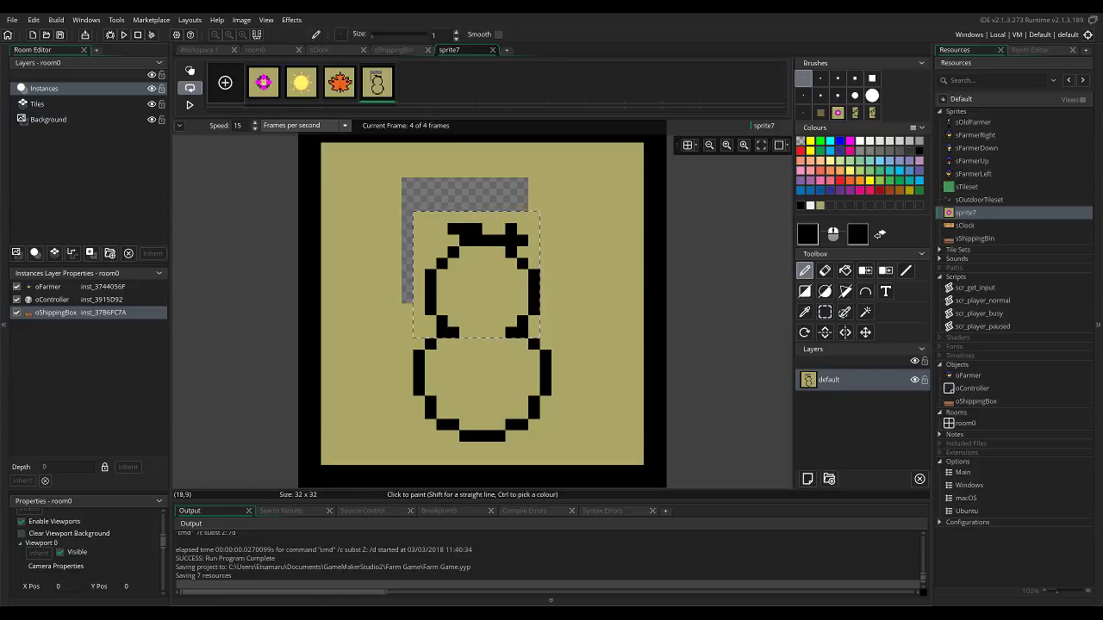
key("ctrl+z")
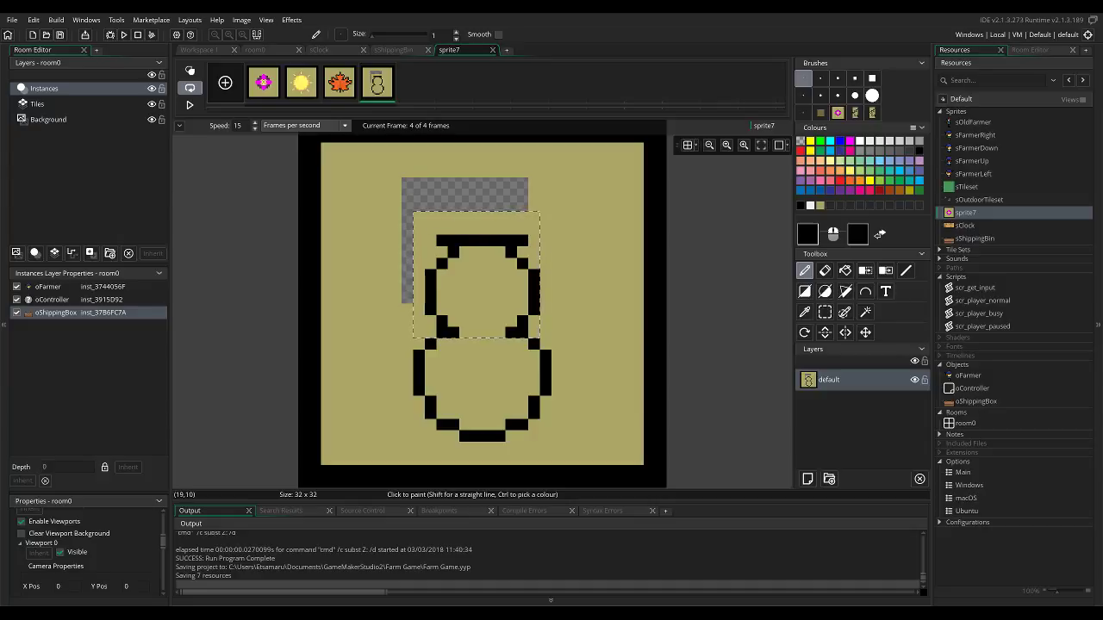
mouse_move(441, 241)
left_mouse_down()
mouse_move(431, 241)
mouse_move(465, 194)
mouse_move(522, 198)
mouse_move(511, 229)
left_mouse_up()
key("Escape")
left_click(465, 206)
Erase the stray pixels beside the hat and fill the transparent gap around it with olive.
key("e")
left_click(534, 195, "ctrl")
left_click(522, 195)
key("f")
left_click(522, 206)
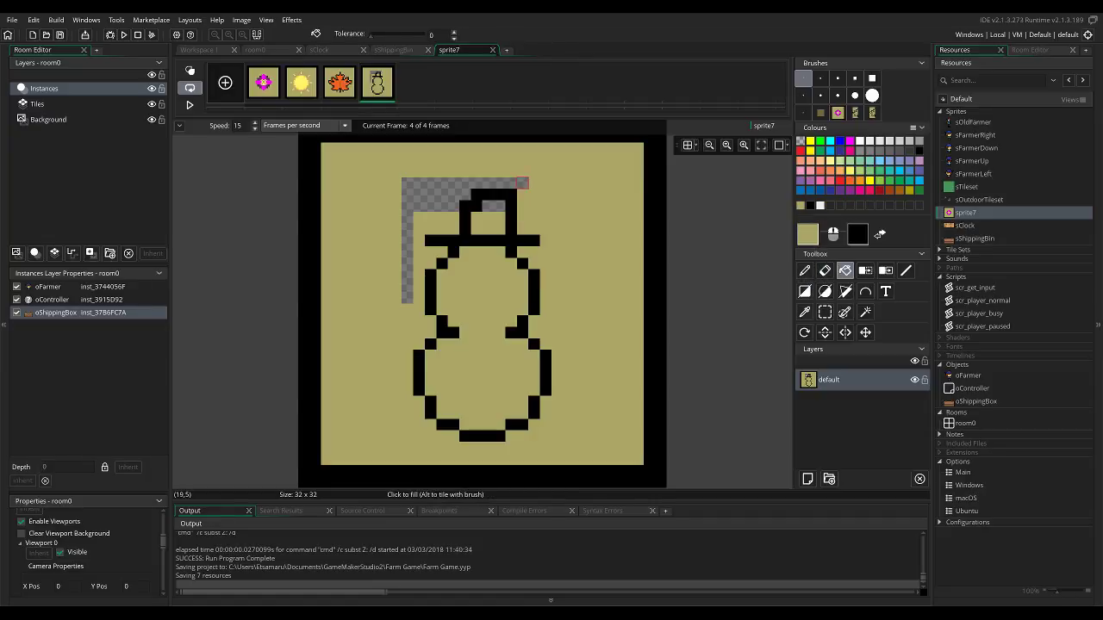
left_click(522, 183)
left_click(511, 229, "ctrl")
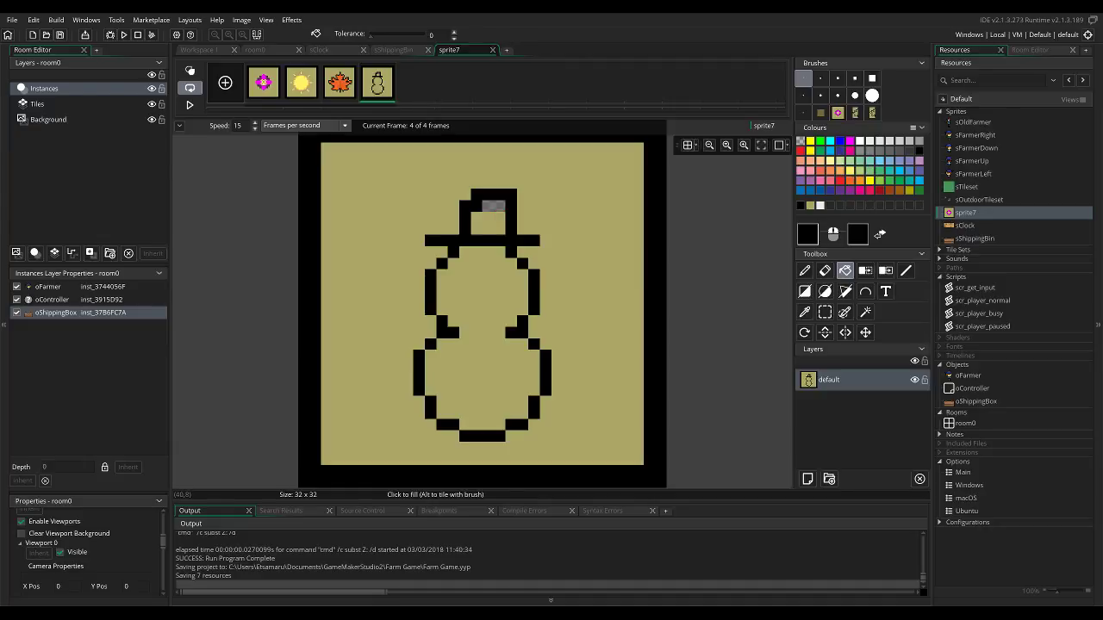
Try filling the inside of the snowman's hat with dark blue.
left_click(800, 205)
left_click(498, 220)
left_click(493, 205)
right_click(533, 240)
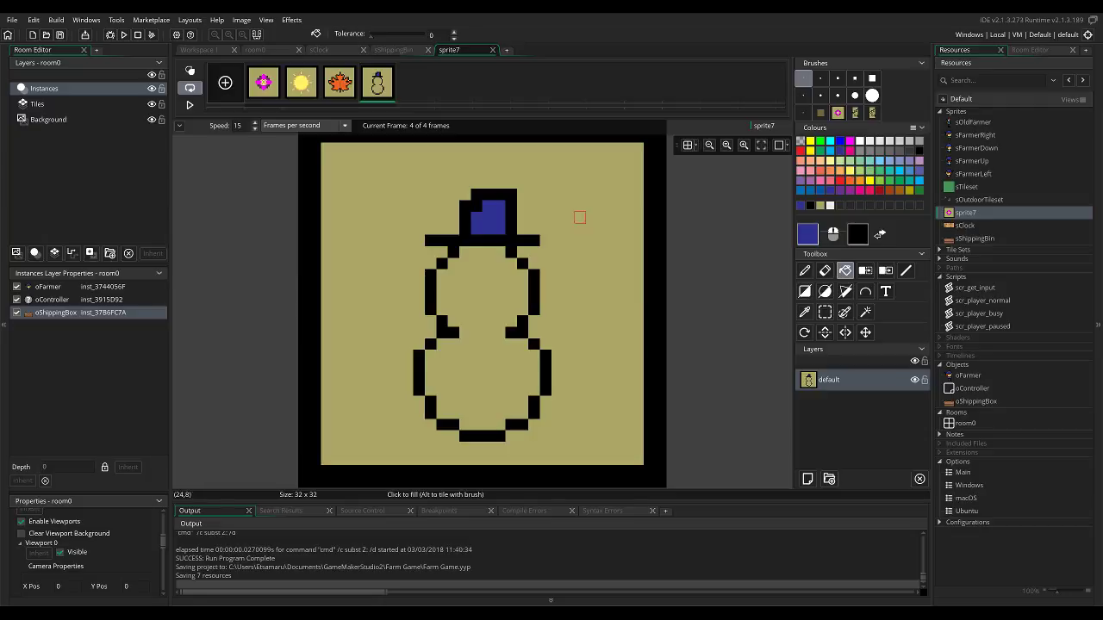
right_click(497, 218)
key("ctrl+z")
Fill the inside of the hat with dark grey and draw two square eyes in the same grey.
left_click(908, 151)
left_click(493, 220)
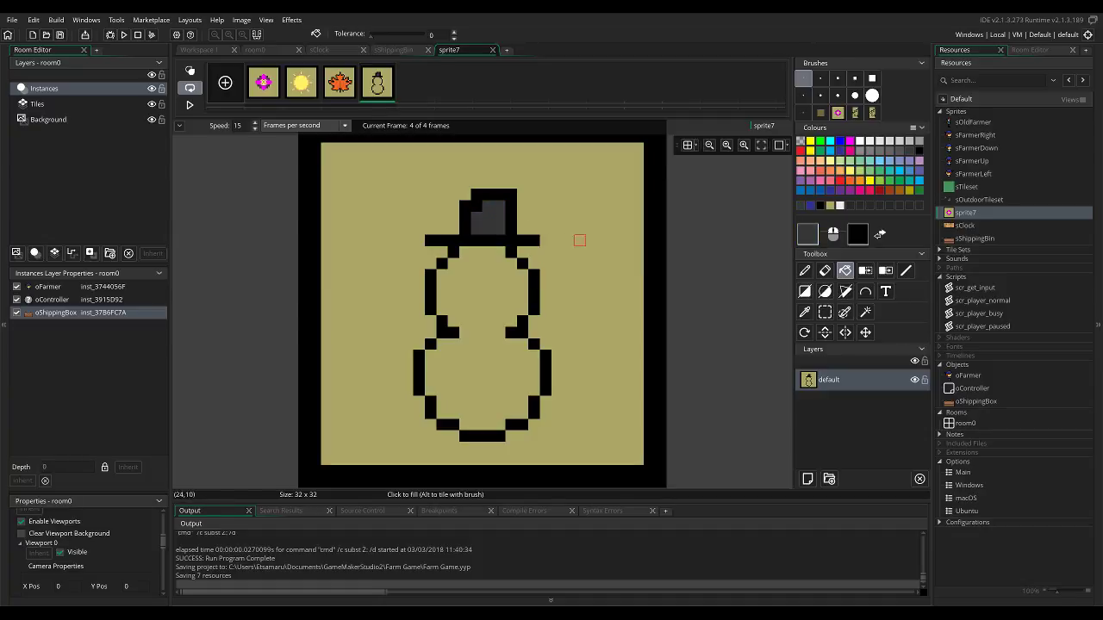
key("d")
mouse_move(500, 275)
left_mouse_down()
mouse_move(500, 287)
mouse_move(510, 275)
mouse_move(465, 287)
mouse_move(454, 276)
left_mouse_up()
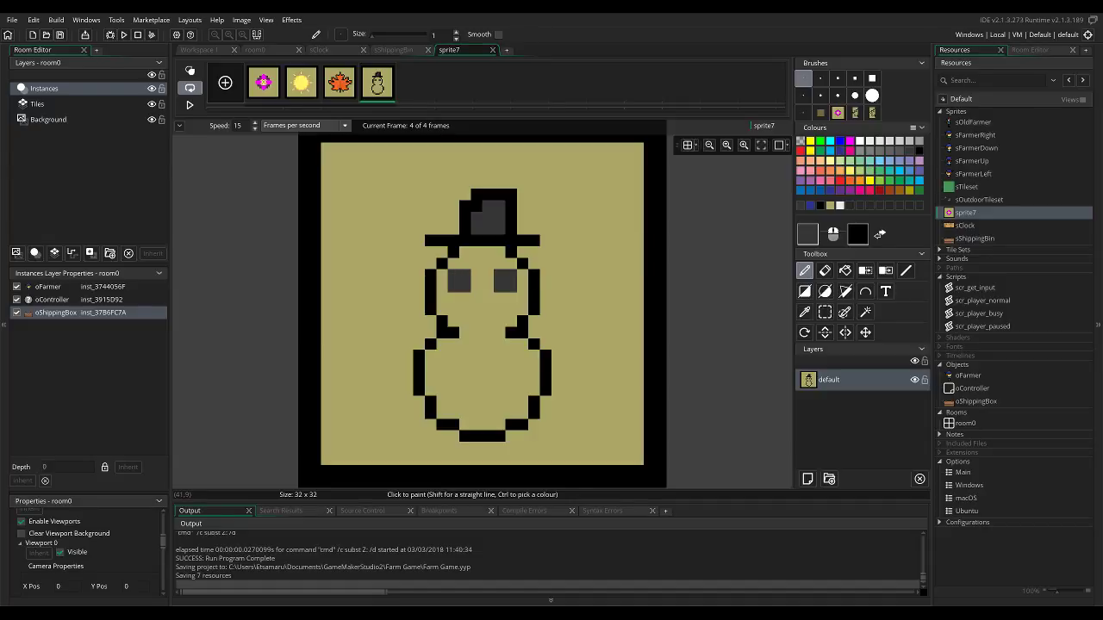
Draw a short light orange nose below the eyes and fill the snowman's head and body with light grey.
left_click(810, 160)
left_click_drag(487, 298, 466, 298)
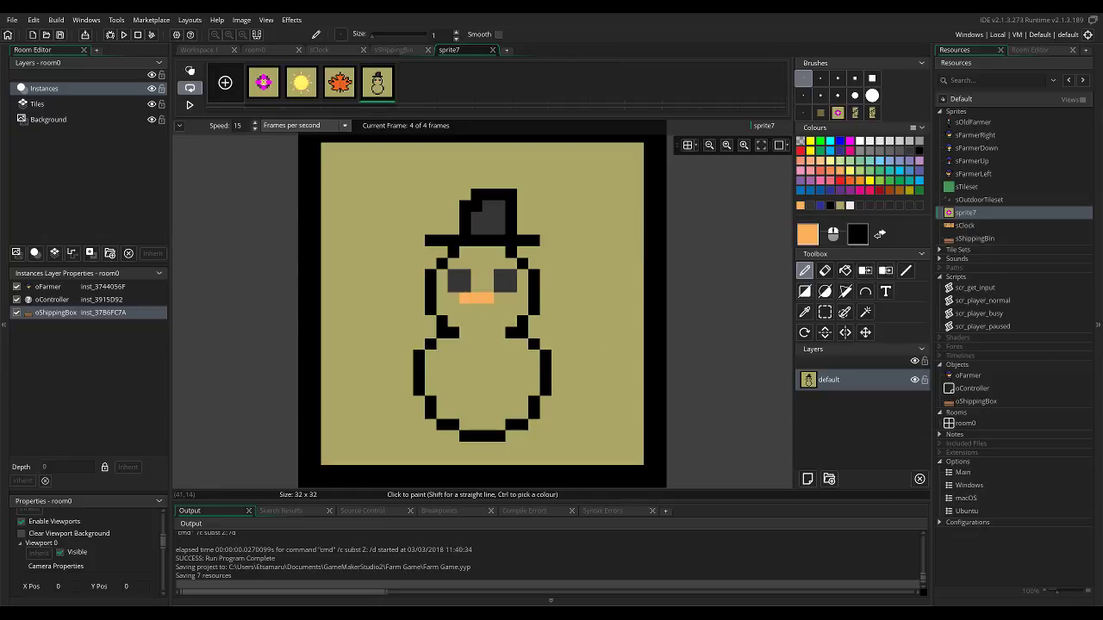
left_click(850, 205)
left_click(844, 271)
left_click(500, 332)
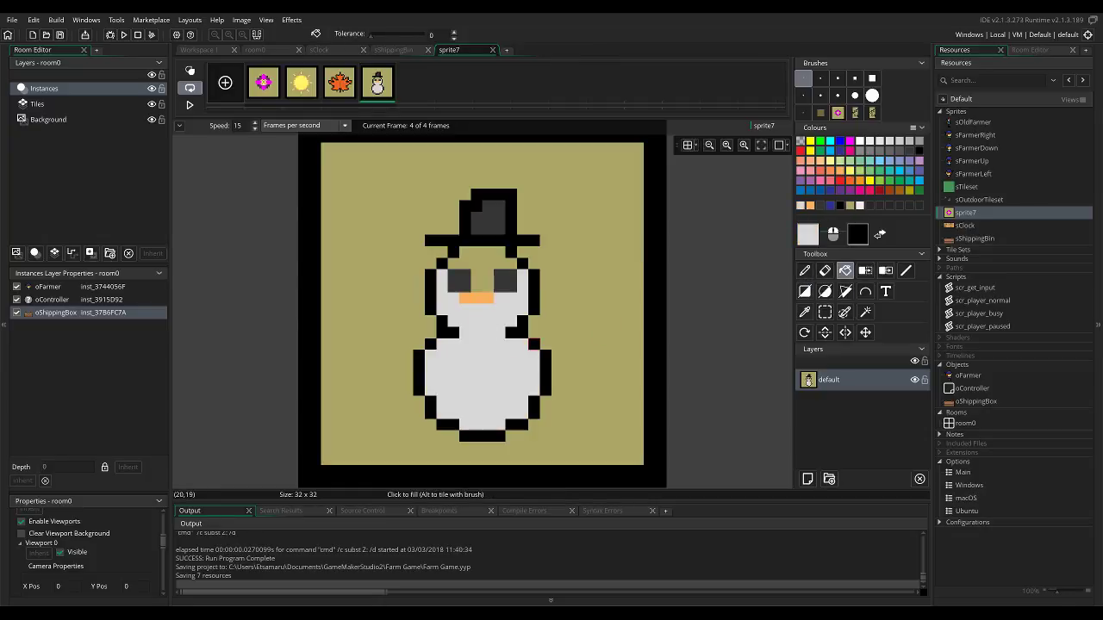
left_click(487, 276)
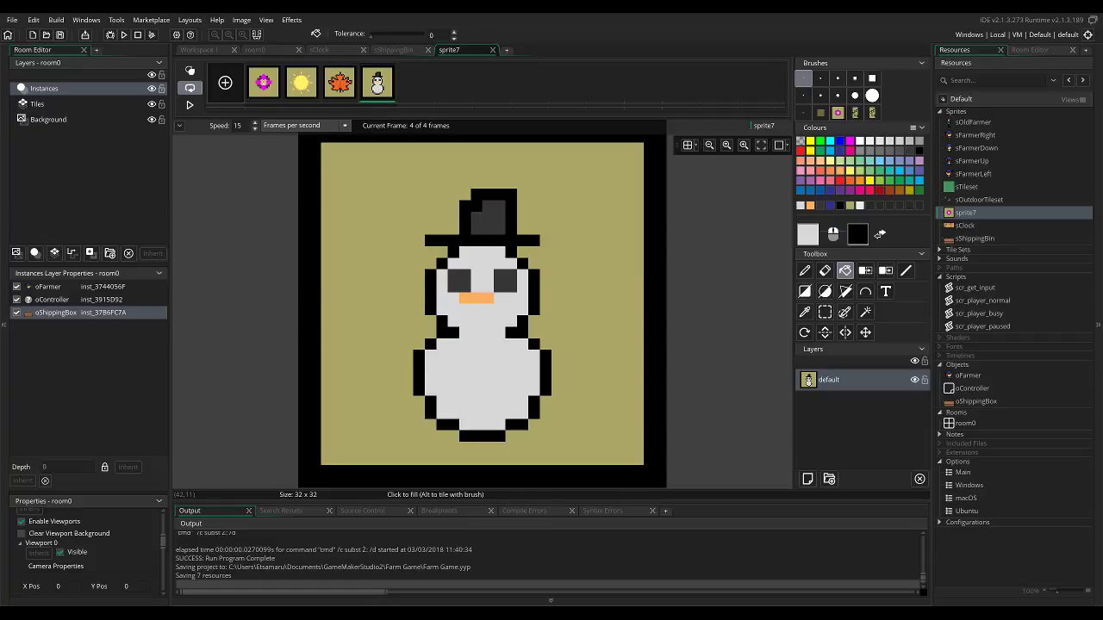
left_click(807, 234)
left_click_drag(423, 223, 415, 223)
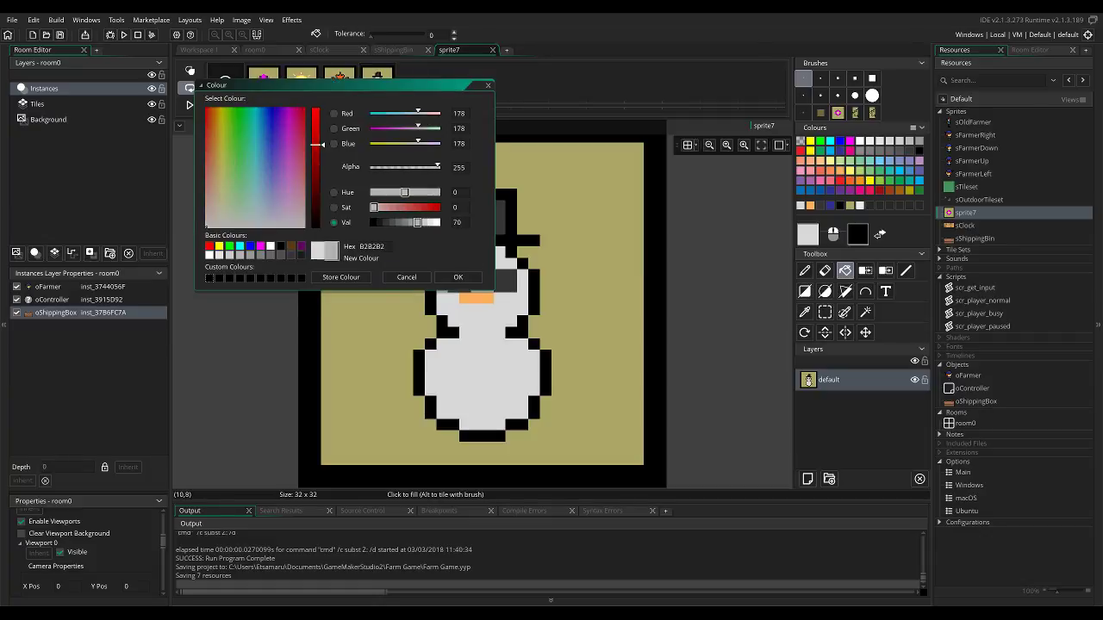
left_click(458, 277)
key("d")
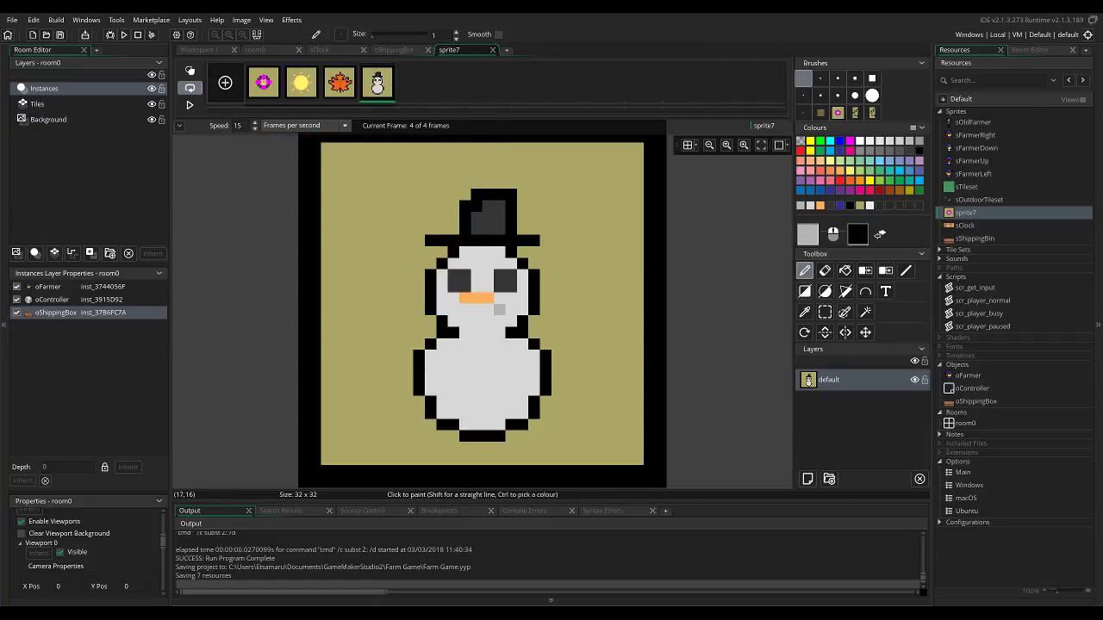
left_click(488, 333, "ctrl")
left_click(808, 235)
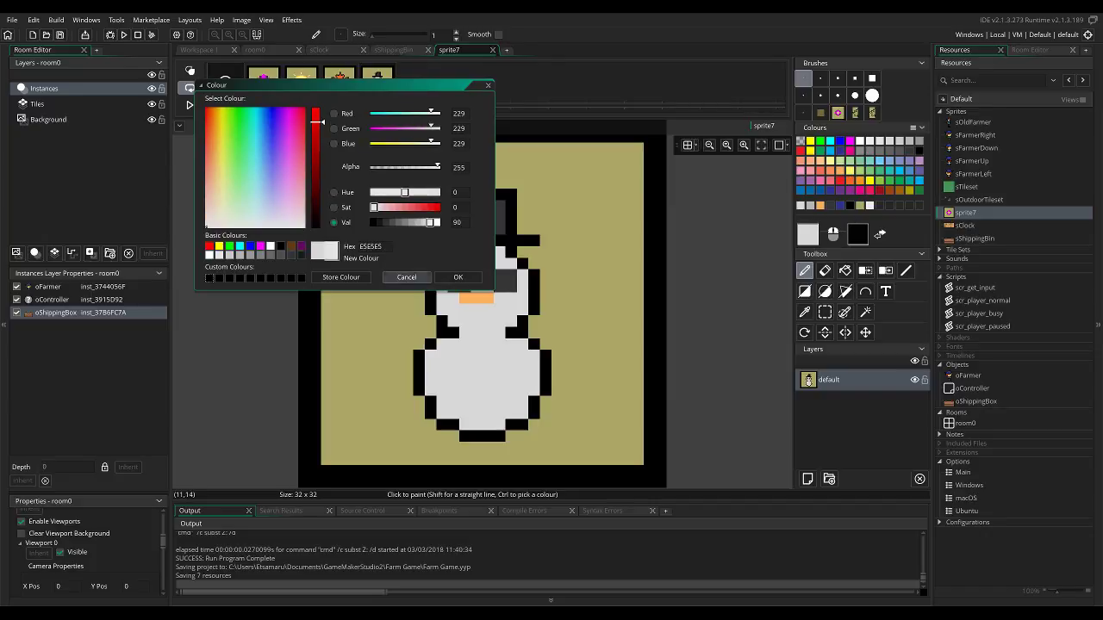
left_click(458, 277)
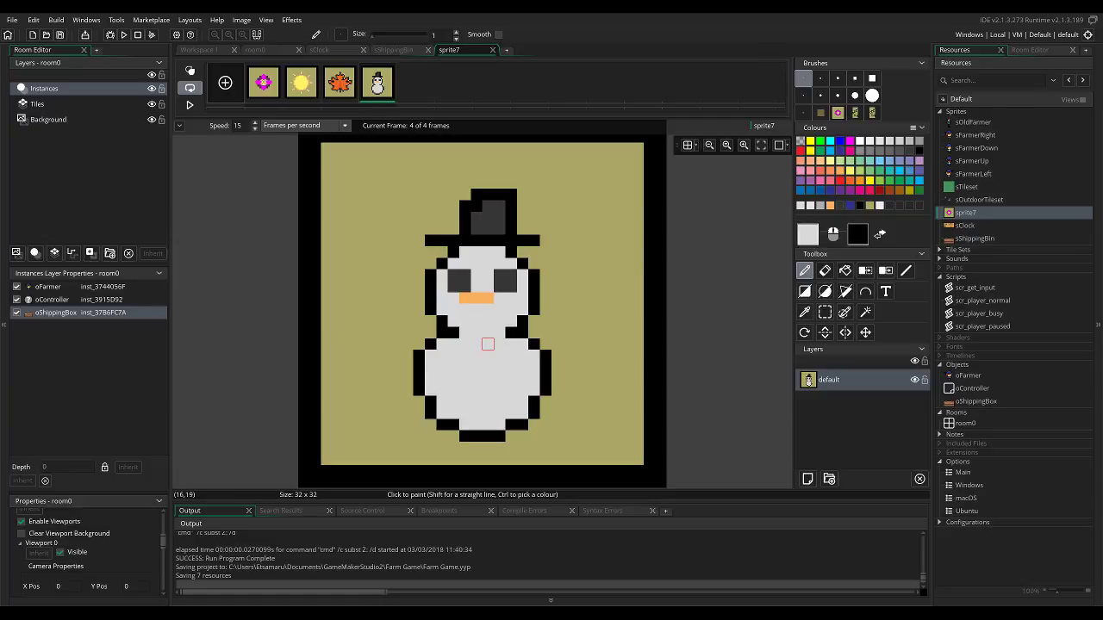
left_click(807, 234)
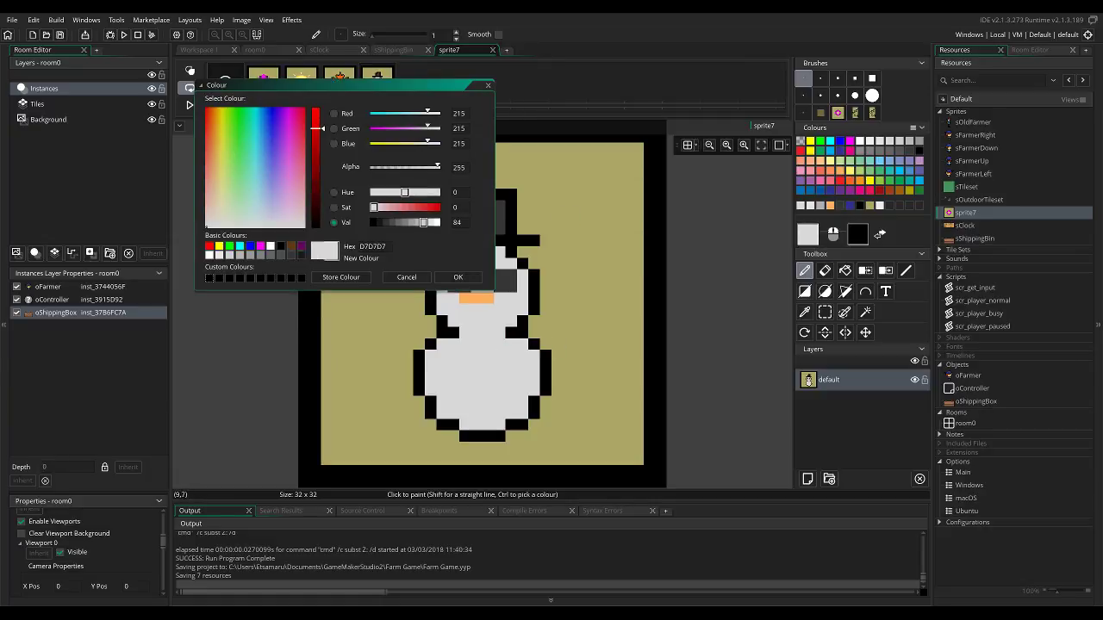
left_click(458, 276)
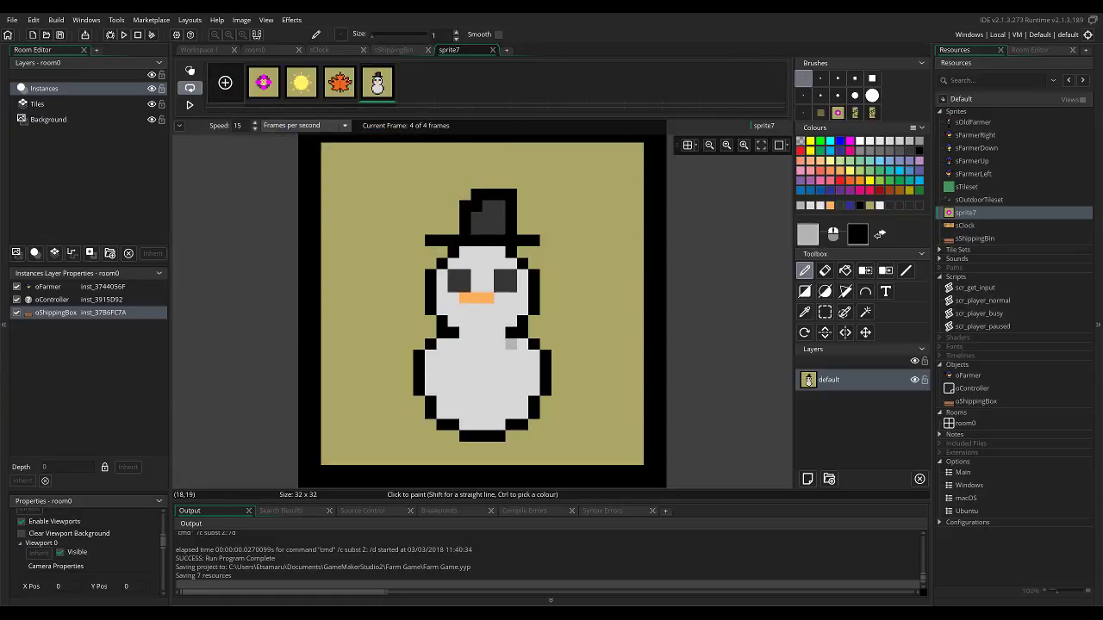
Shade the top corners of the snowman's body and the forehead beneath the hat with a slightly darker grey.
left_click(807, 234)
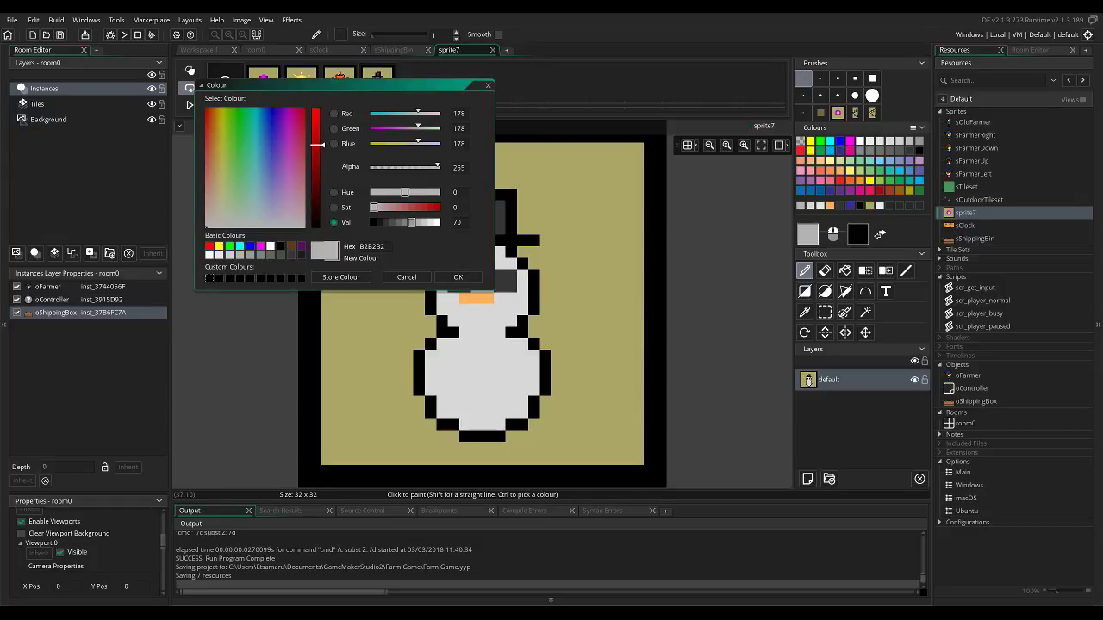
left_click(417, 223)
left_click(457, 276)
left_click(510, 345)
left_click(522, 345)
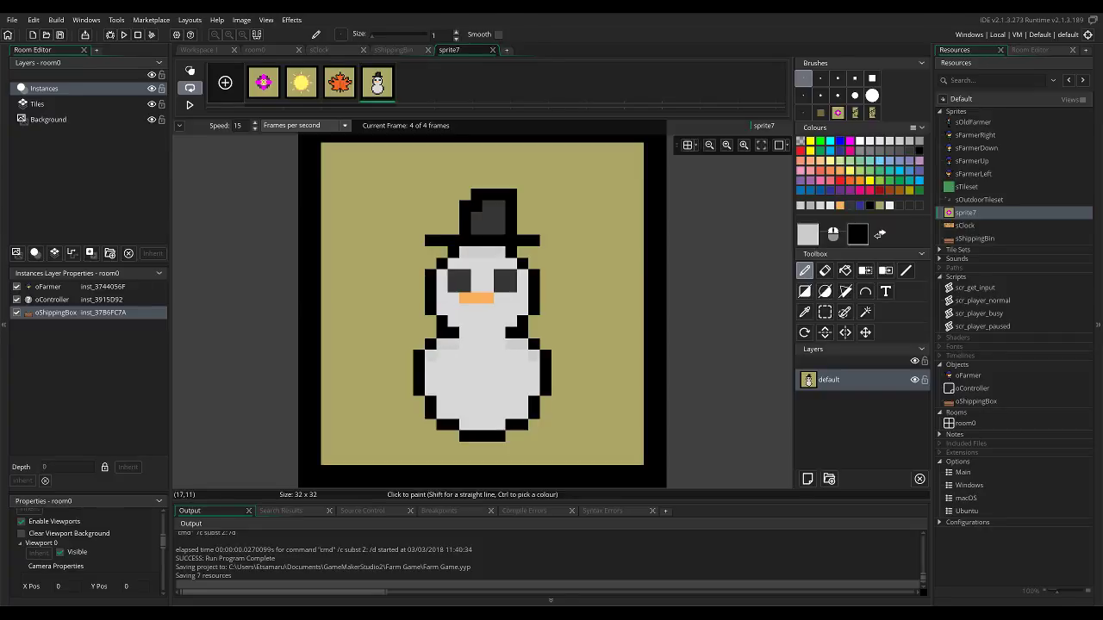
left_click_drag(488, 264, 476, 264)
Widen the snowman's hat and thicken its brim with black pixels on both sides.
left_click(533, 242, "ctrl")
mouse_move(534, 253)
left_mouse_down()
mouse_move(430, 252)
mouse_move(465, 218)
mouse_move(523, 224)
mouse_move(523, 193)
left_mouse_up()
mouse_move(442, 206)
left_mouse_down()
mouse_move(442, 218)
mouse_move(466, 208)
left_mouse_up()
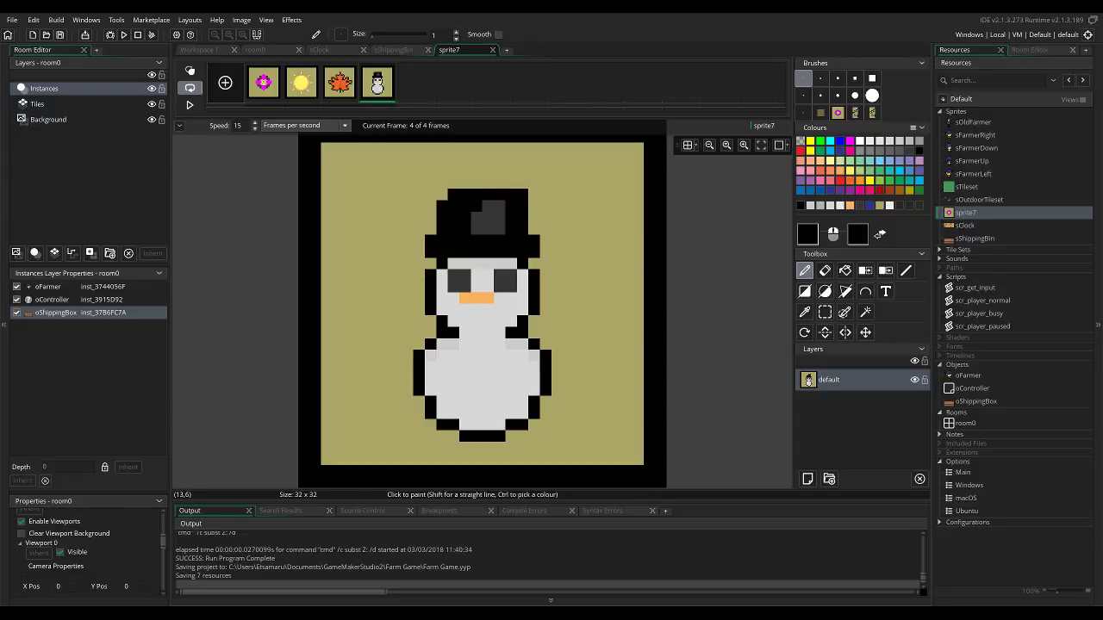
left_click(442, 193)
Paint a small brown scarf patch across one side of the snowman's neck.
left_click(497, 319)
left_click(497, 329)
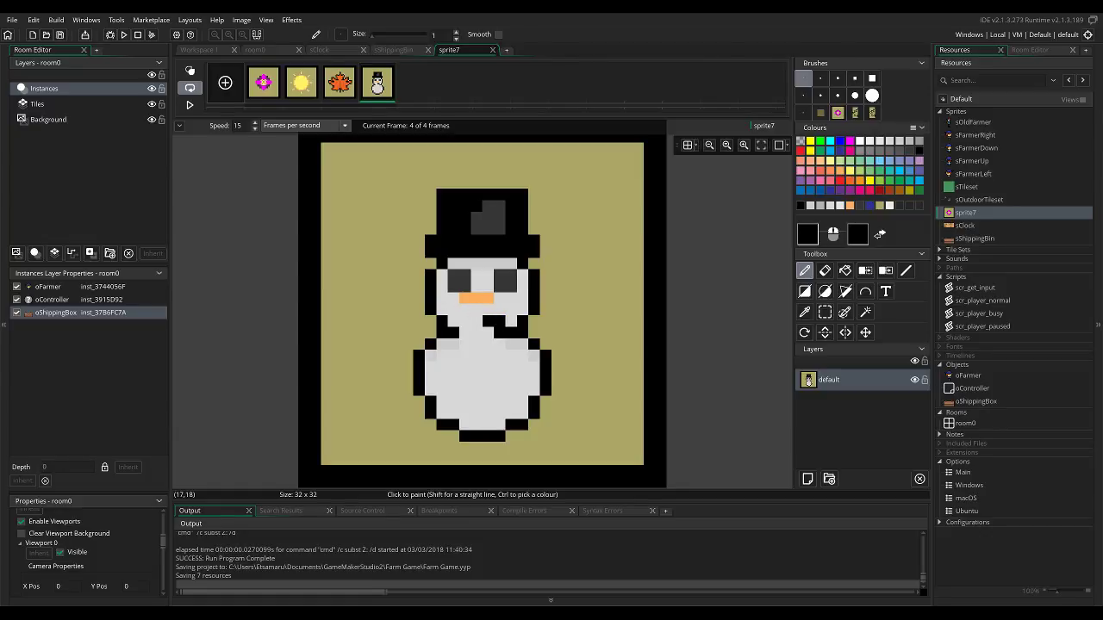
left_click(900, 190)
left_click_drag(500, 321, 489, 322)
left_click(500, 333)
left_click(511, 332)
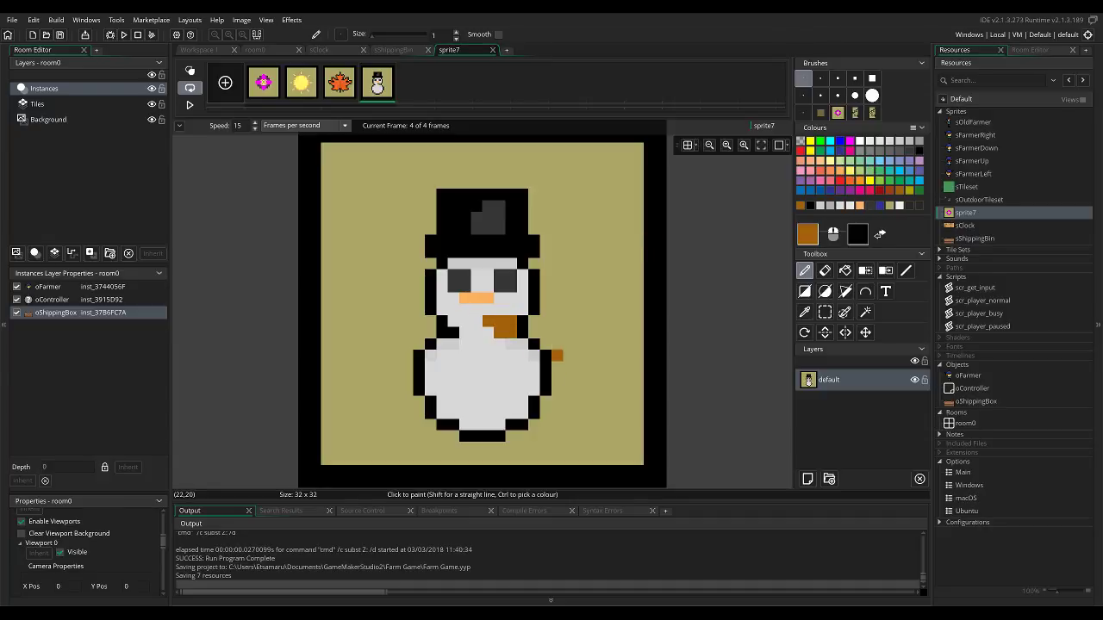
left_click(264, 82)
left_click(301, 82)
left_click(339, 82)
left_click(378, 82)
Fill the snowman's head and body with the bluish light grey C7CAD6.
left_click(485, 369, "ctrl")
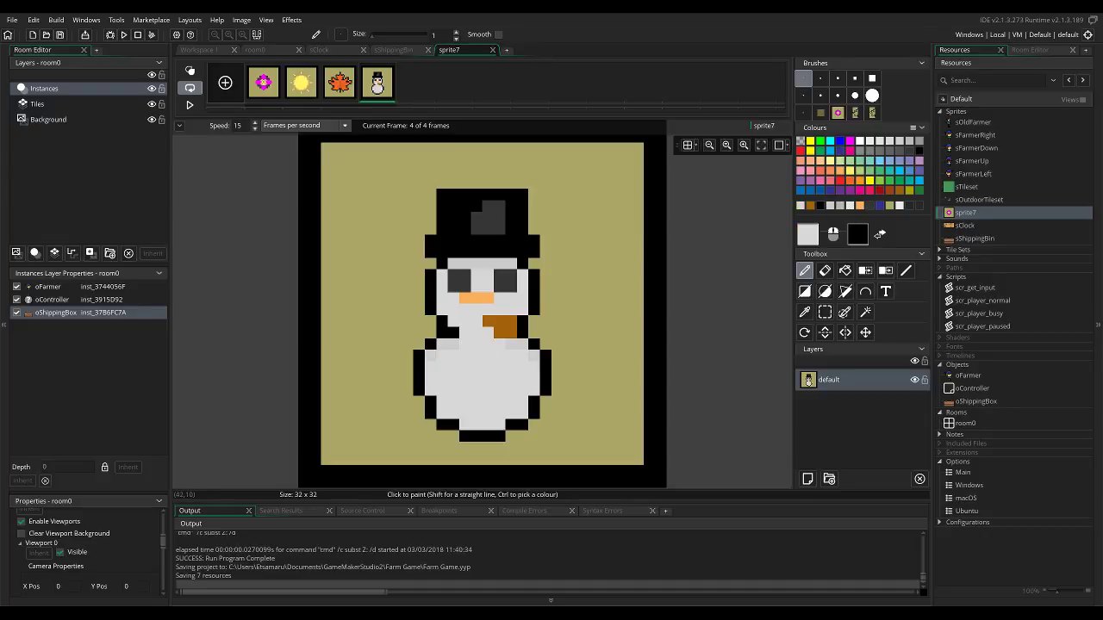
left_click(807, 235)
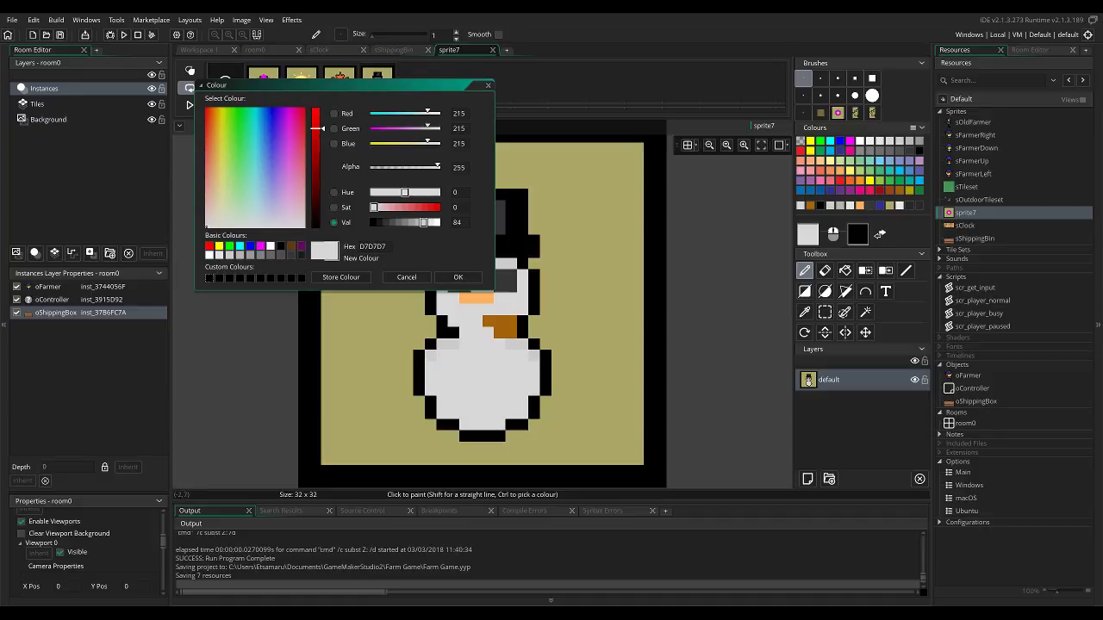
left_click(267, 220)
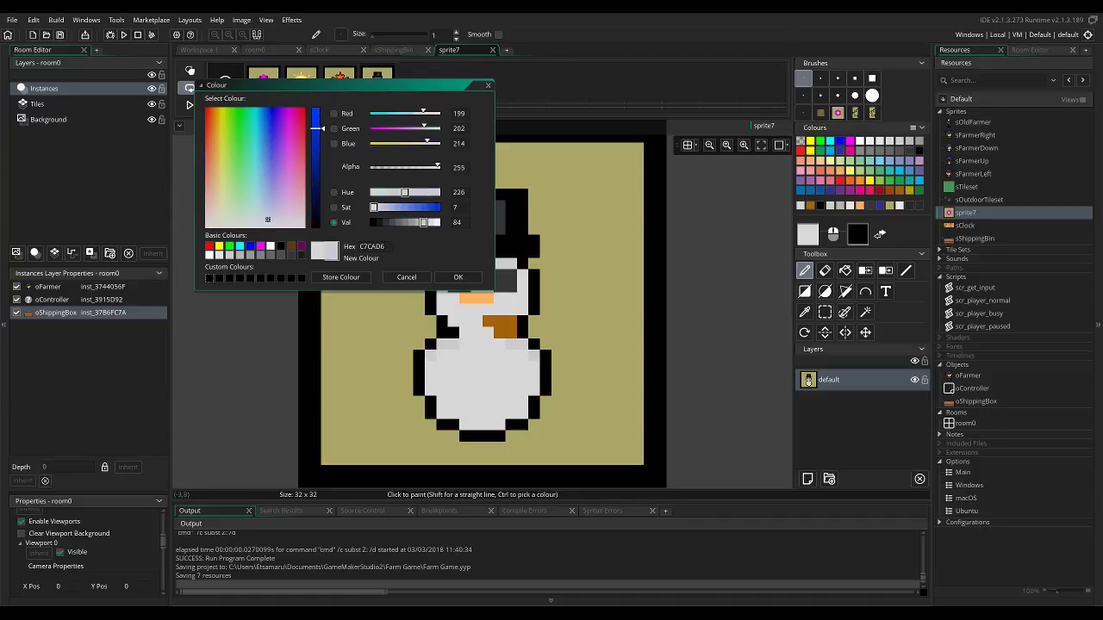
left_click(458, 277)
key("f")
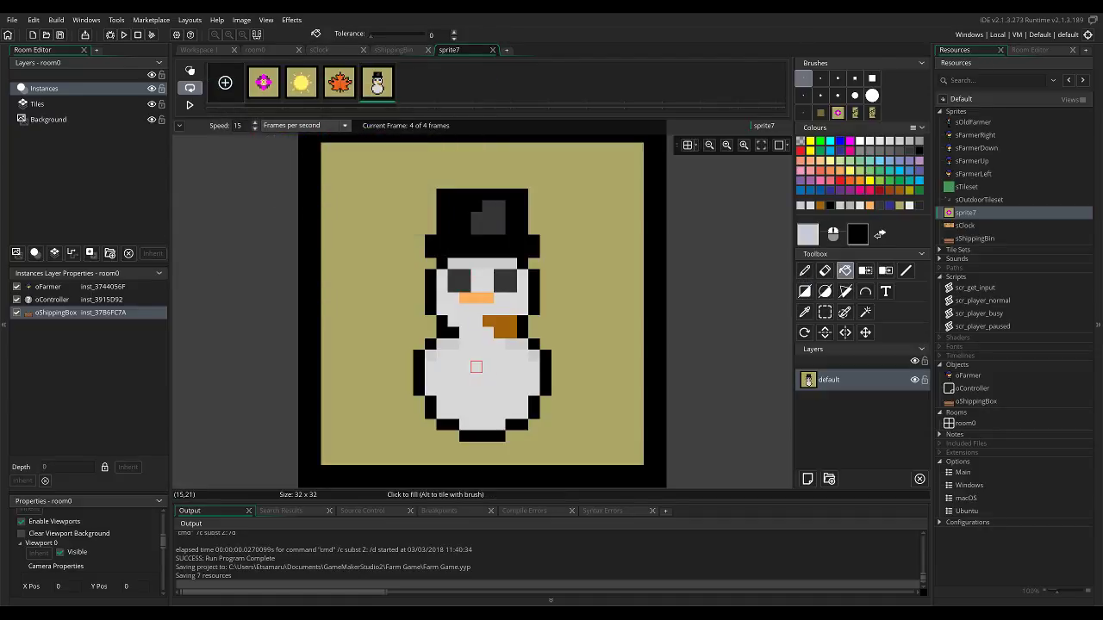
left_click(476, 367)
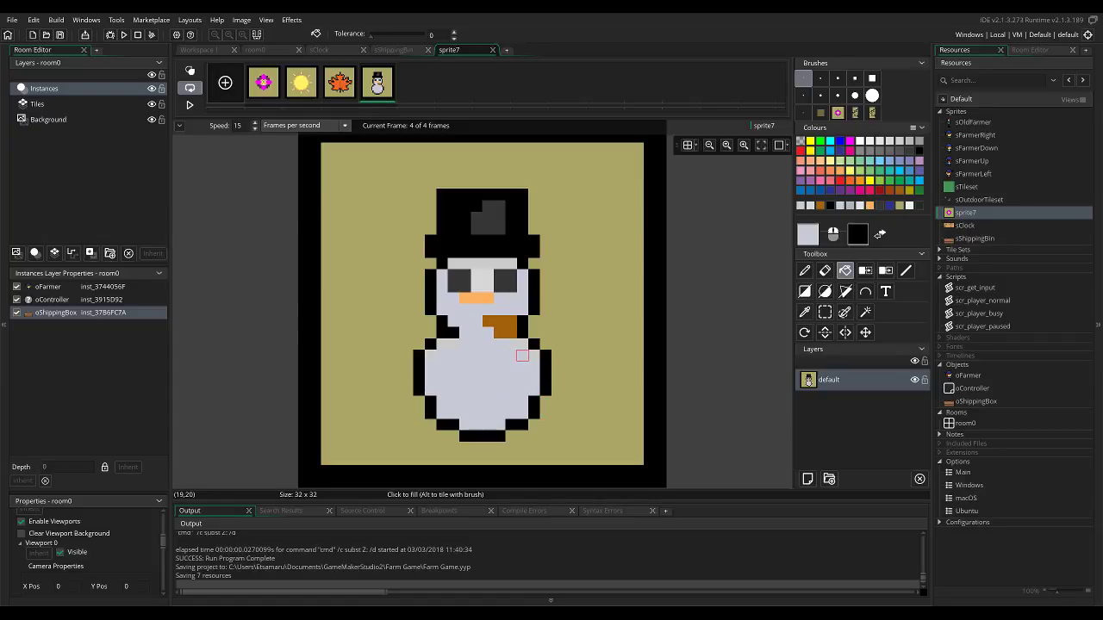
Recolour the snowman's shading pixels on the shoulders and forehead with the darker bluish grey A5A8B2.
left_click(807, 233)
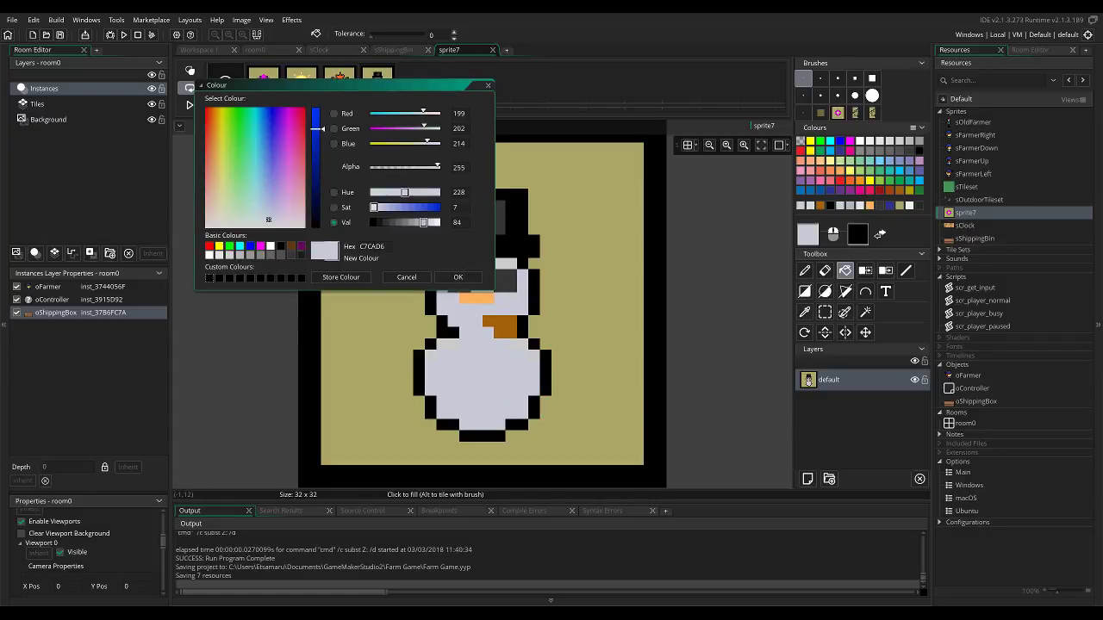
left_click(315, 143)
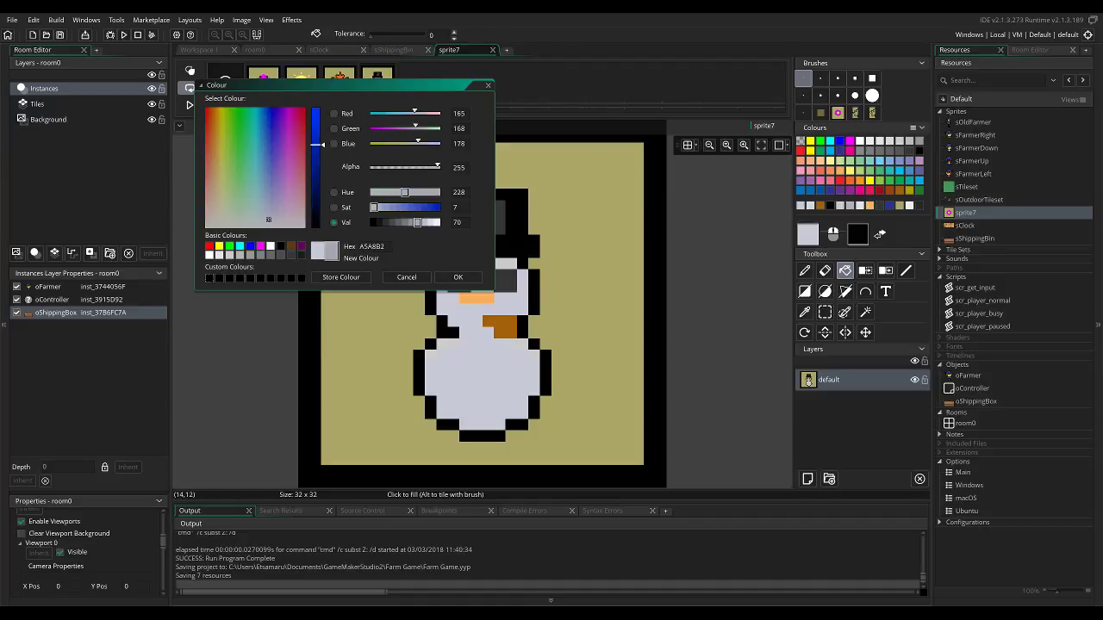
left_click(458, 278)
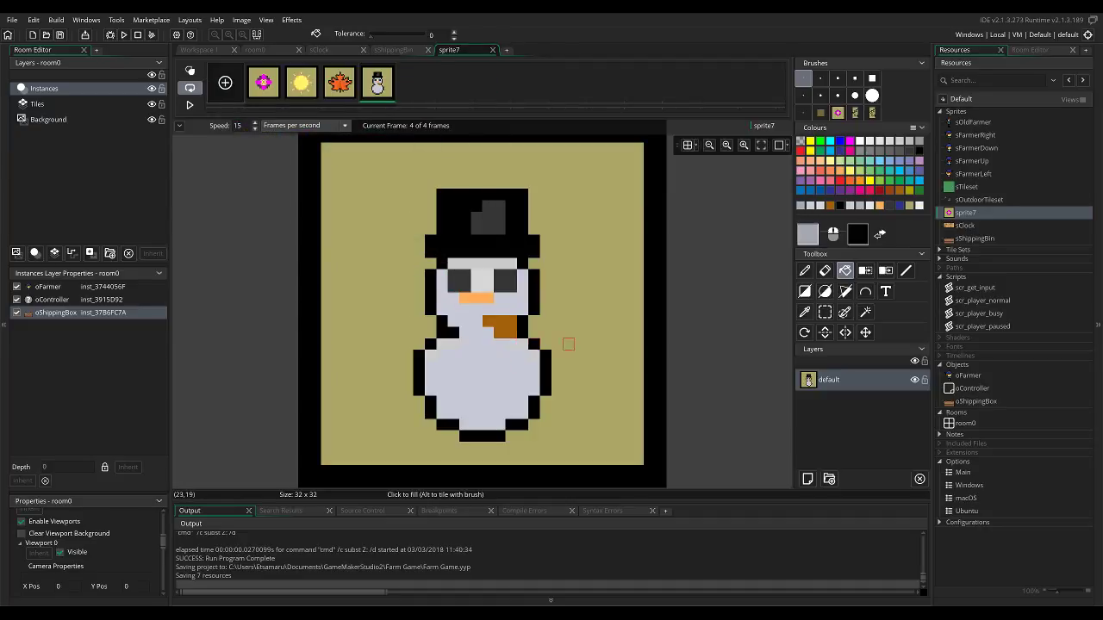
left_click(885, 271)
left_click(522, 333)
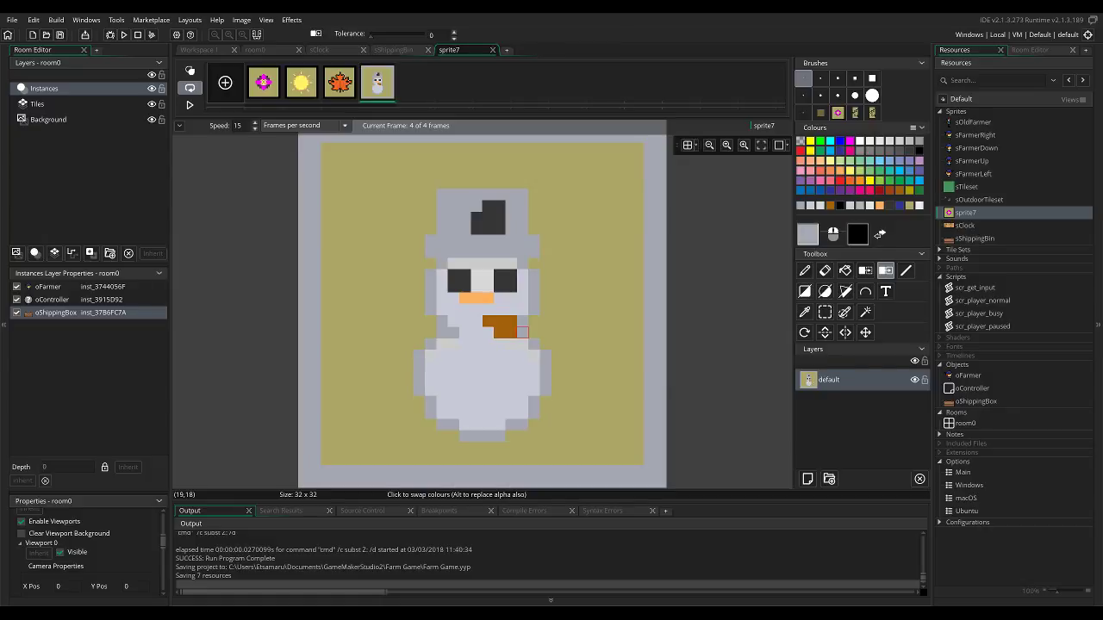
key("ctrl+z")
left_click(522, 344)
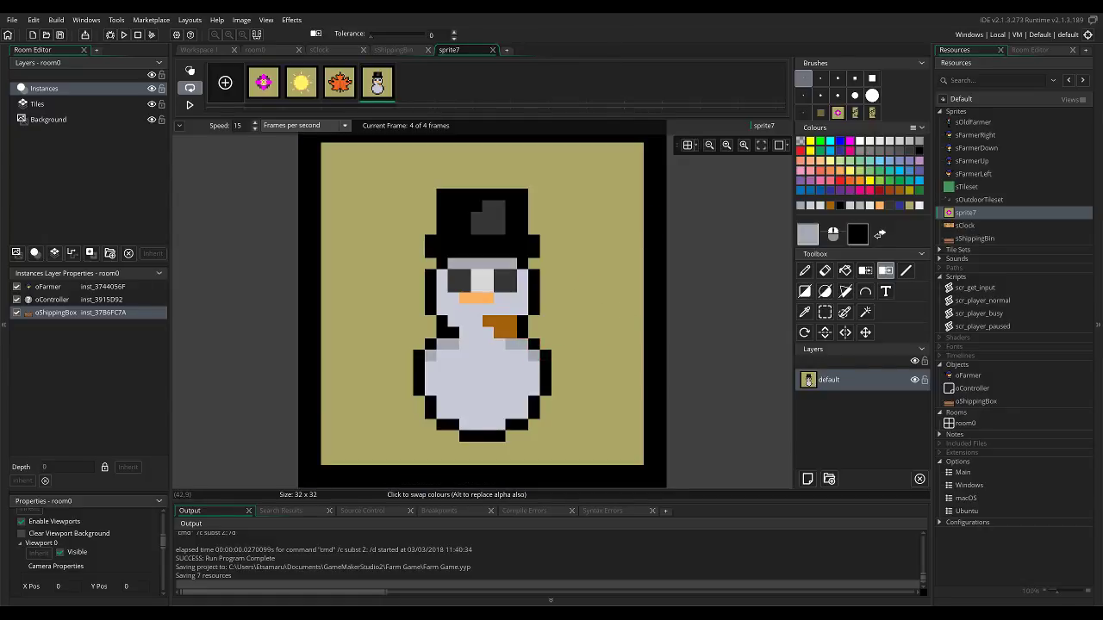
Replace the snowman frame's olive background with medium blue.
left_click(881, 140)
left_click(909, 171)
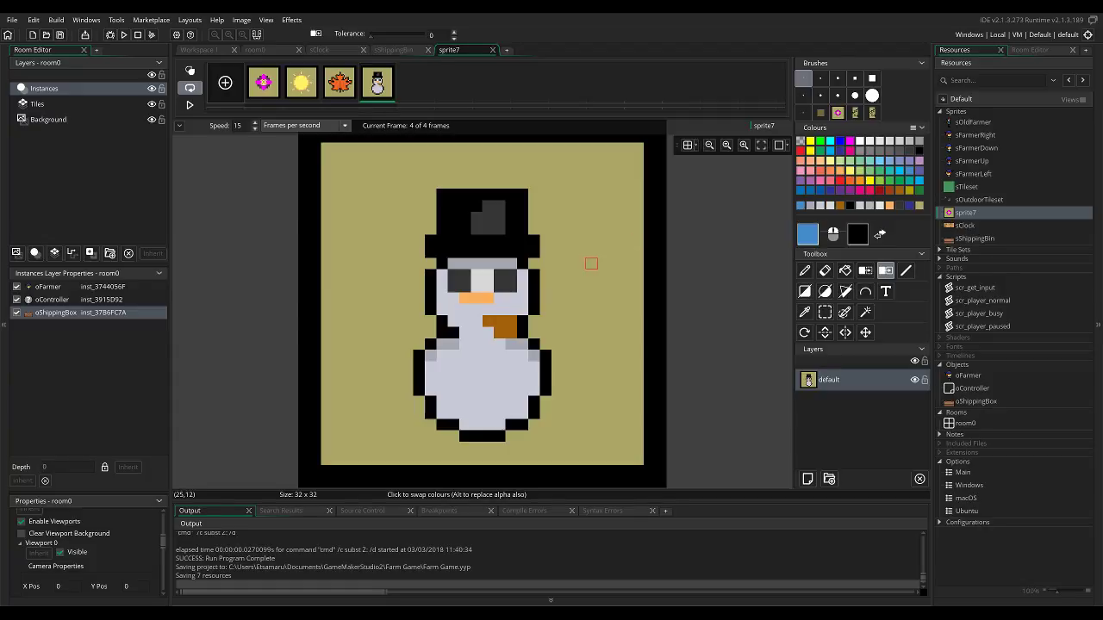
left_click(580, 263)
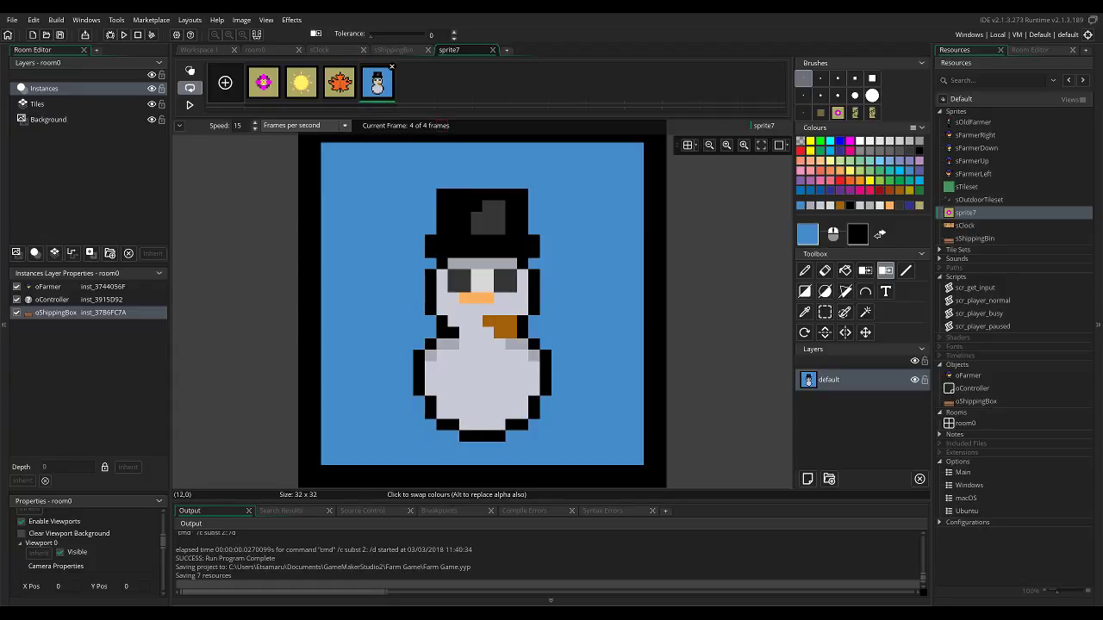
Replace the maple leaf frame's olive background with light orange.
left_click(340, 82)
left_click(889, 206)
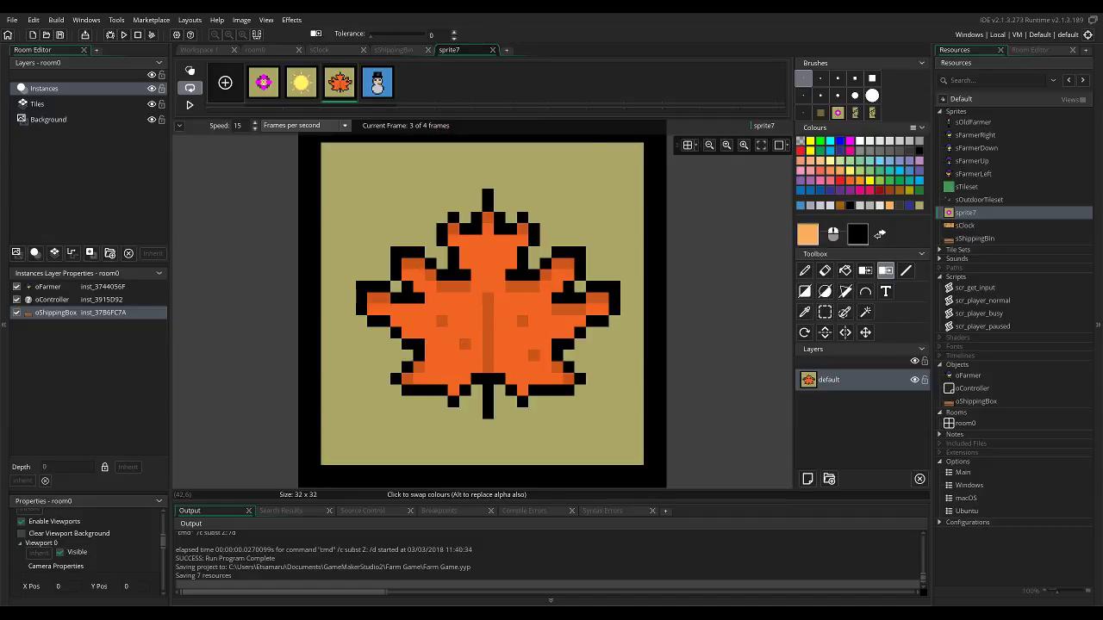
left_click(580, 195)
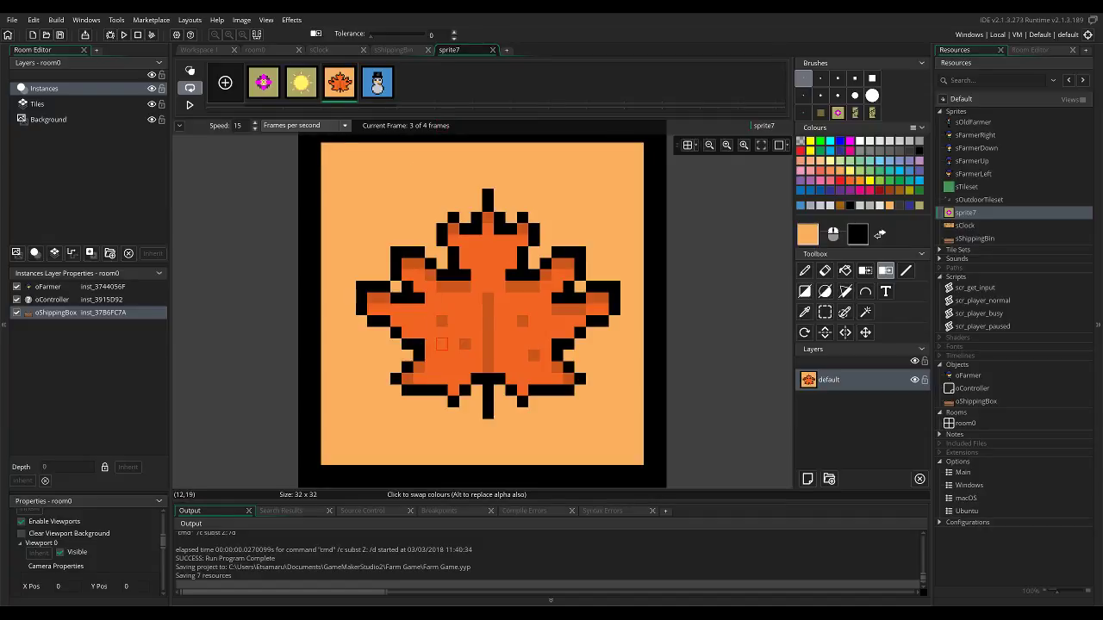
Replace the sun frame's olive background, trying near-white and settling on the snowman frame's blue.
left_click(303, 79)
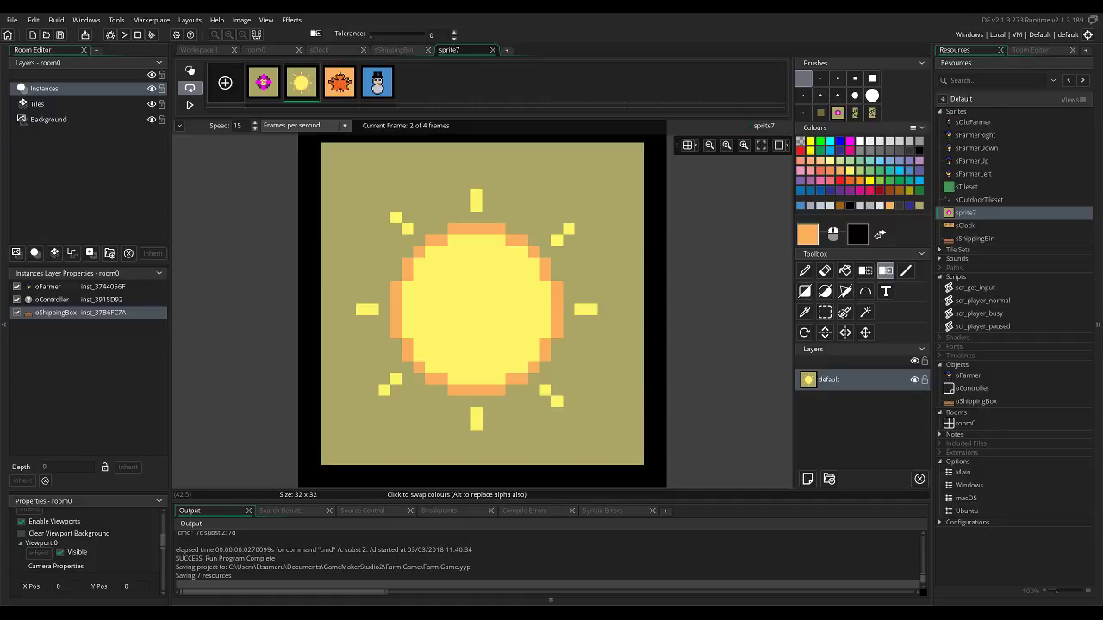
left_click(859, 205)
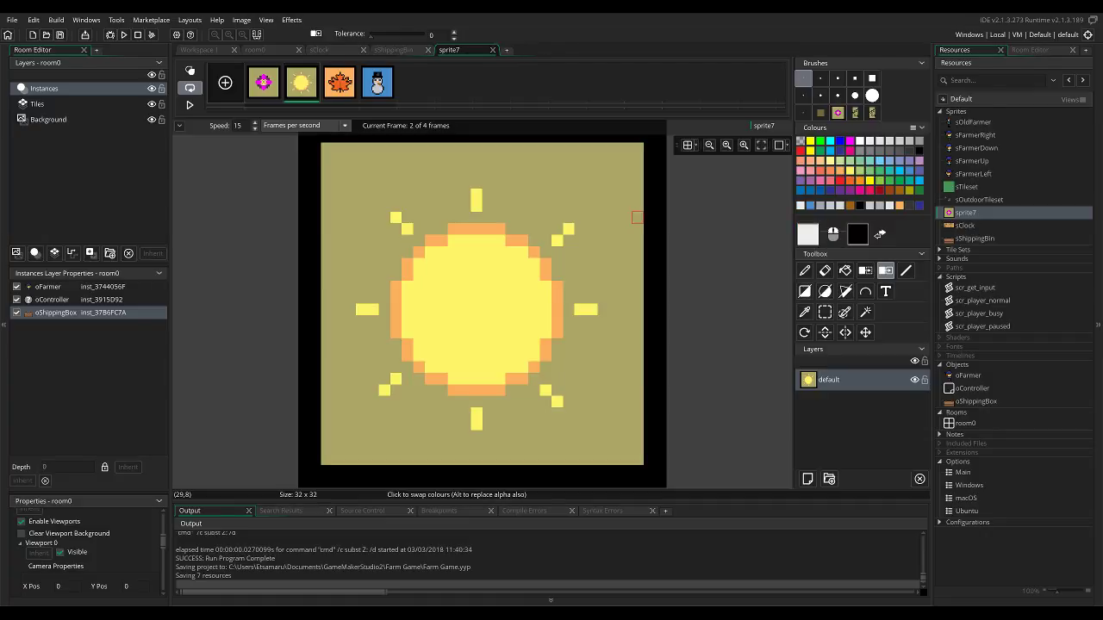
left_click(626, 229)
left_click(809, 205)
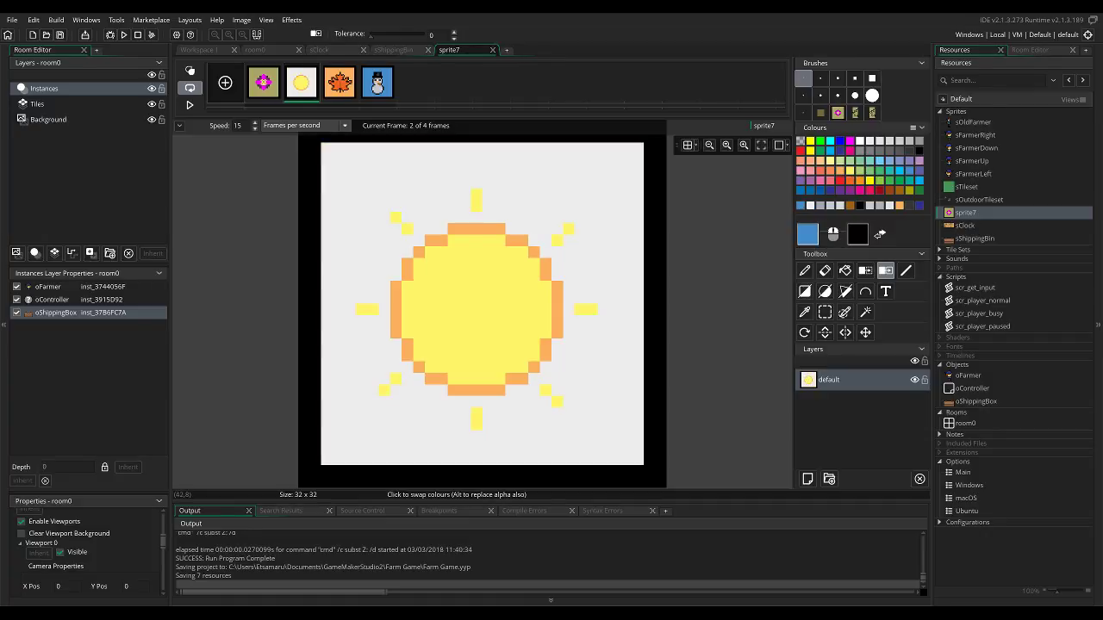
left_click(603, 240)
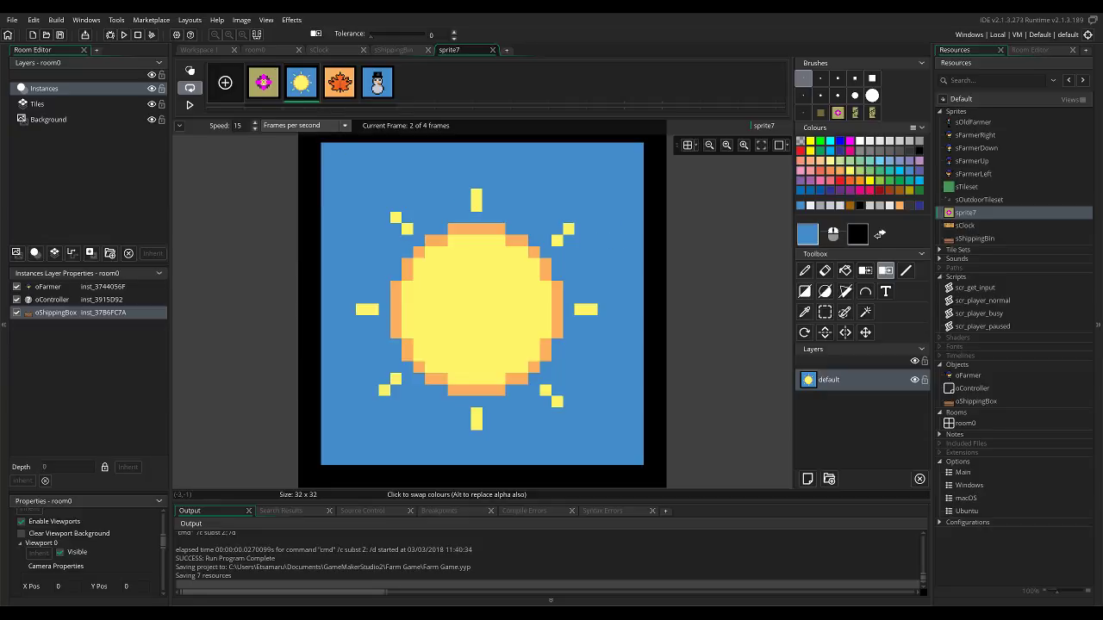
Replace the flower frame's olive background, trying teal and settling on green.
left_click(272, 72)
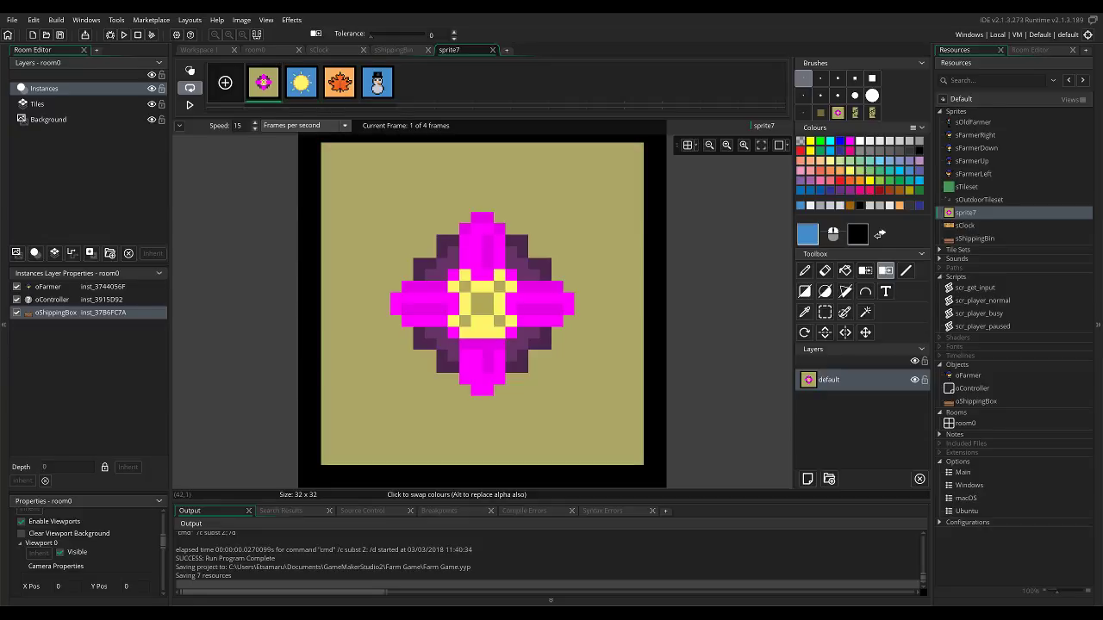
left_click(910, 181)
left_click(614, 262)
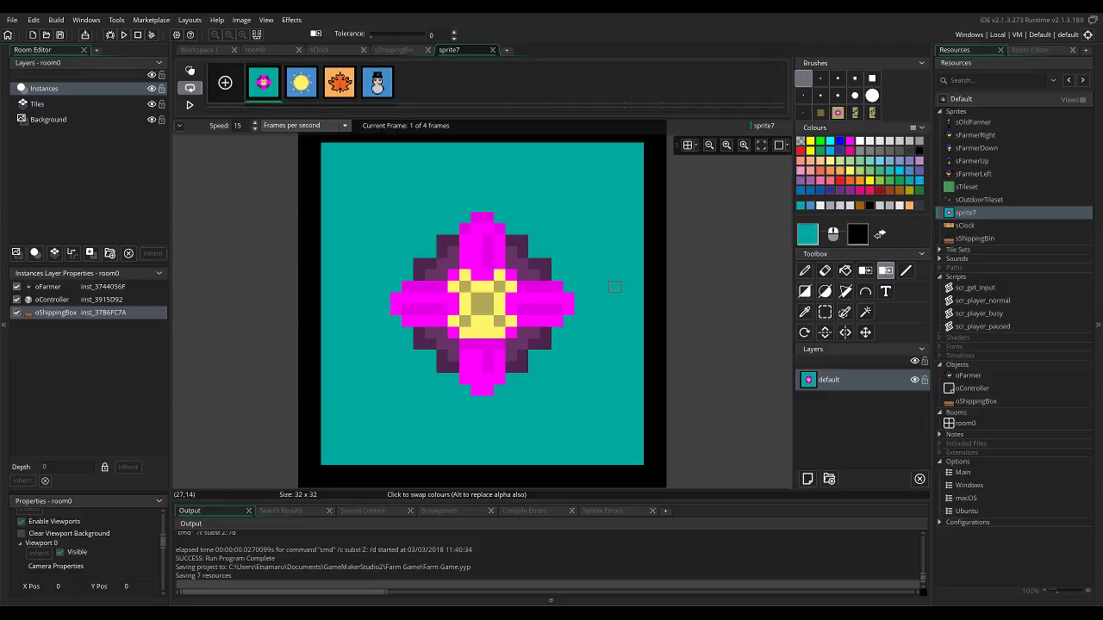
left_click(899, 181)
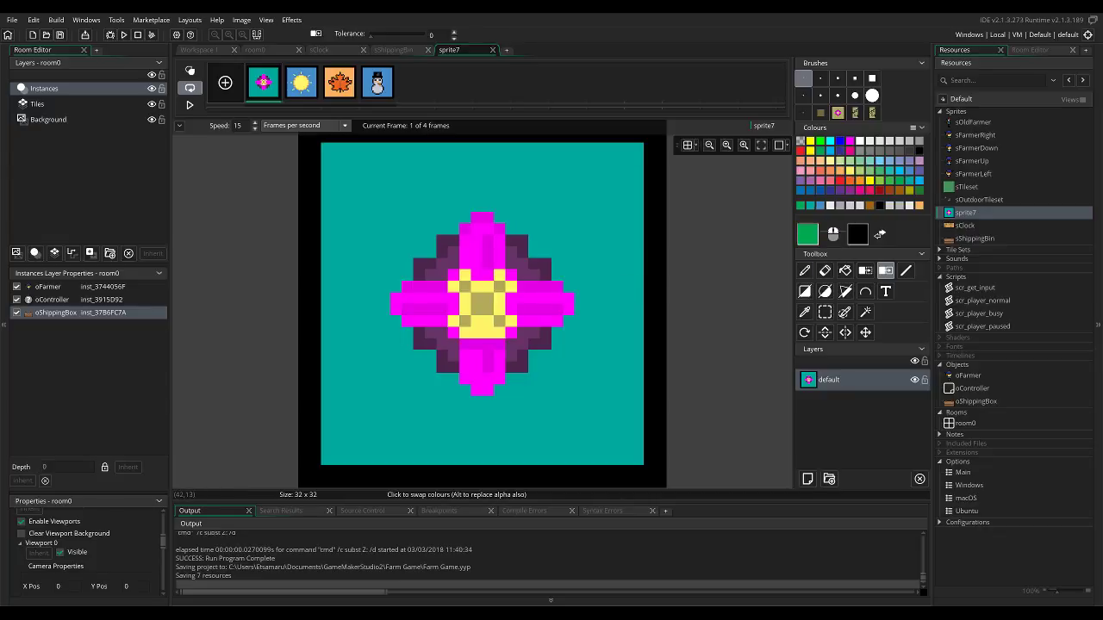
left_click(614, 299)
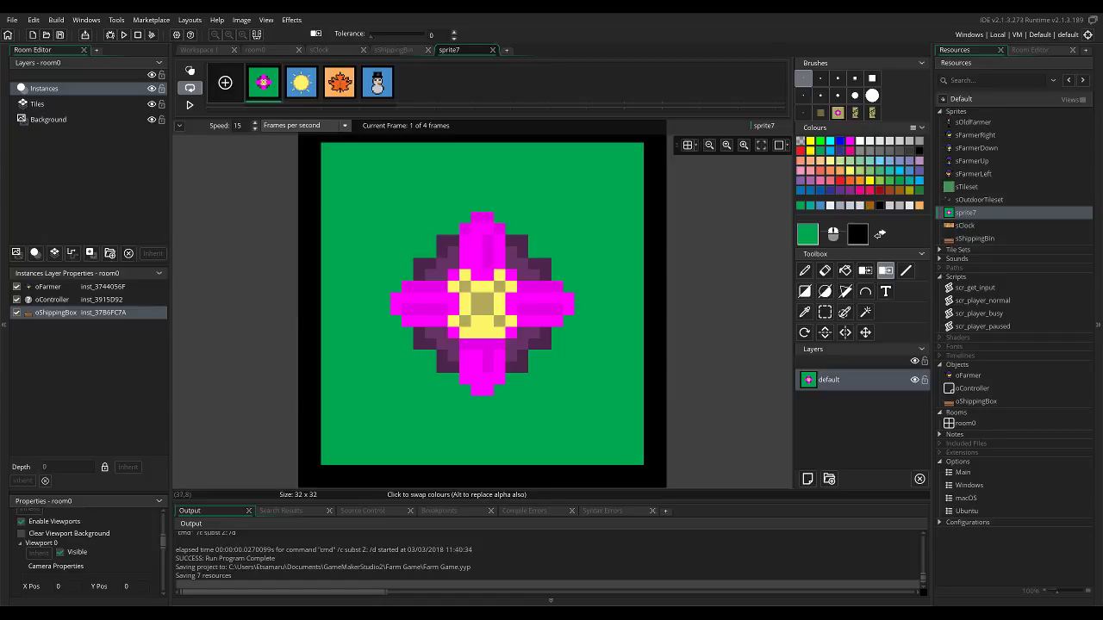
Set the sprite's speed to 4 frames per second and play the animation of the season frames.
scroll(534, 241, "down", 2)
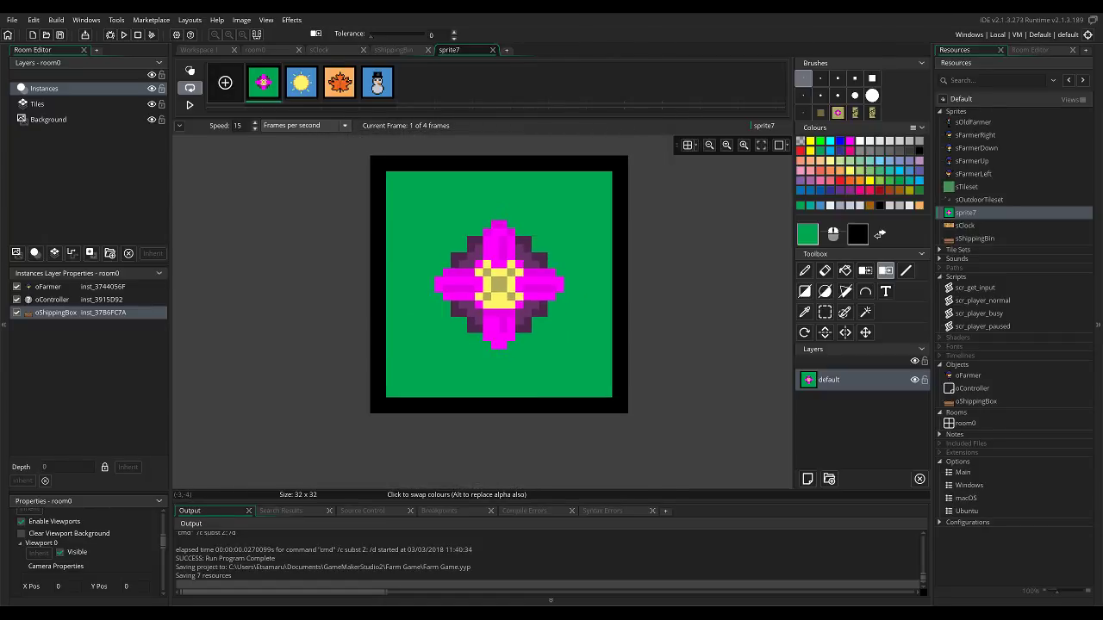
scroll(237, 125, "down", 11)
left_click(189, 104)
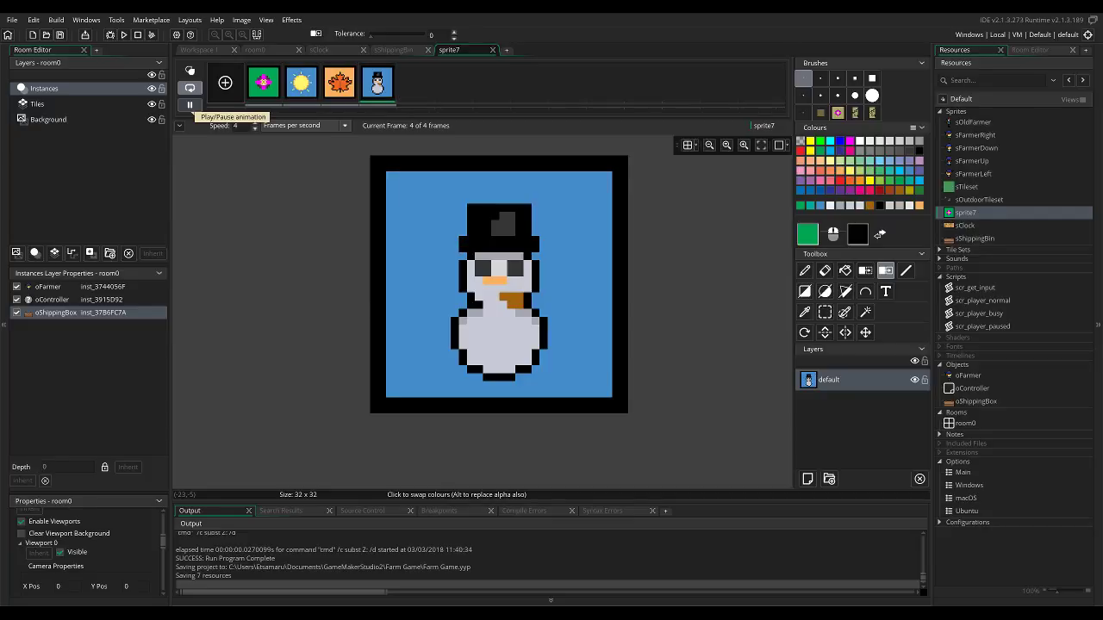
Set the season sprite's animation speed to 1 frame per second.
scroll(242, 125, "down", 2)
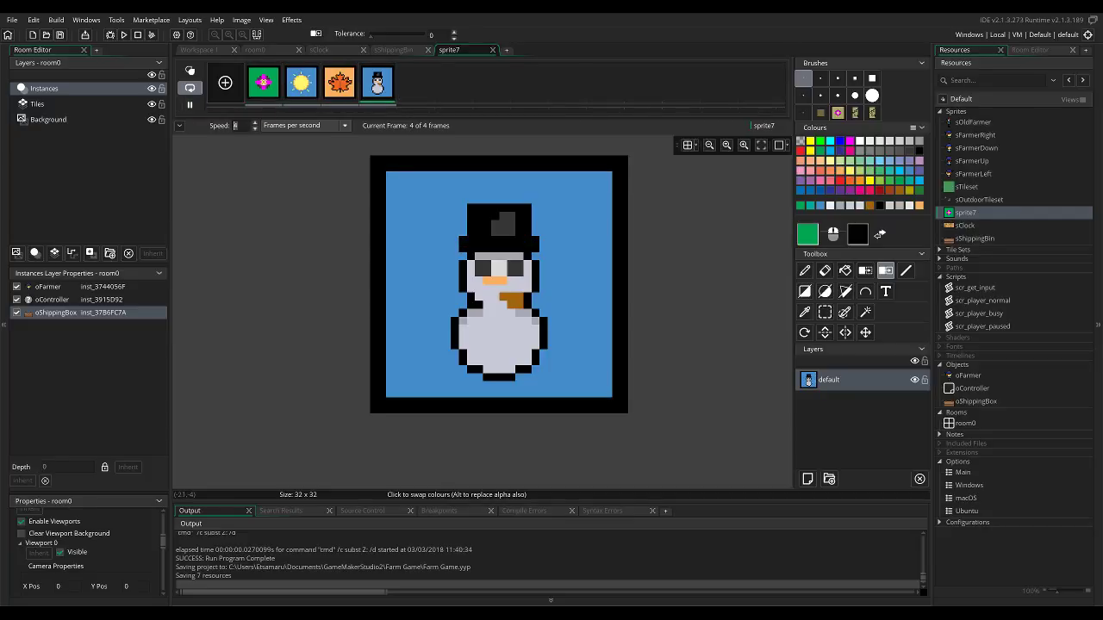
key("BackSpace")
type("1")
key("Return")
Replace the snowman frame's blue background, trying dark grey and settling on a lighter mid grey.
left_click(377, 83)
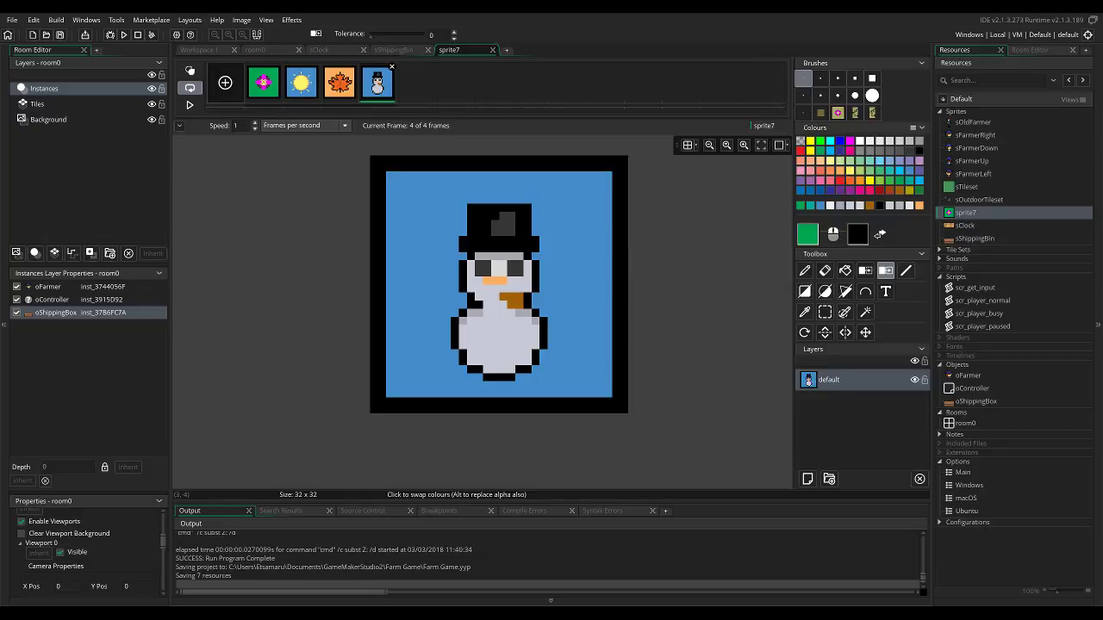
left_click(899, 151)
left_click(909, 151)
left_click(899, 150)
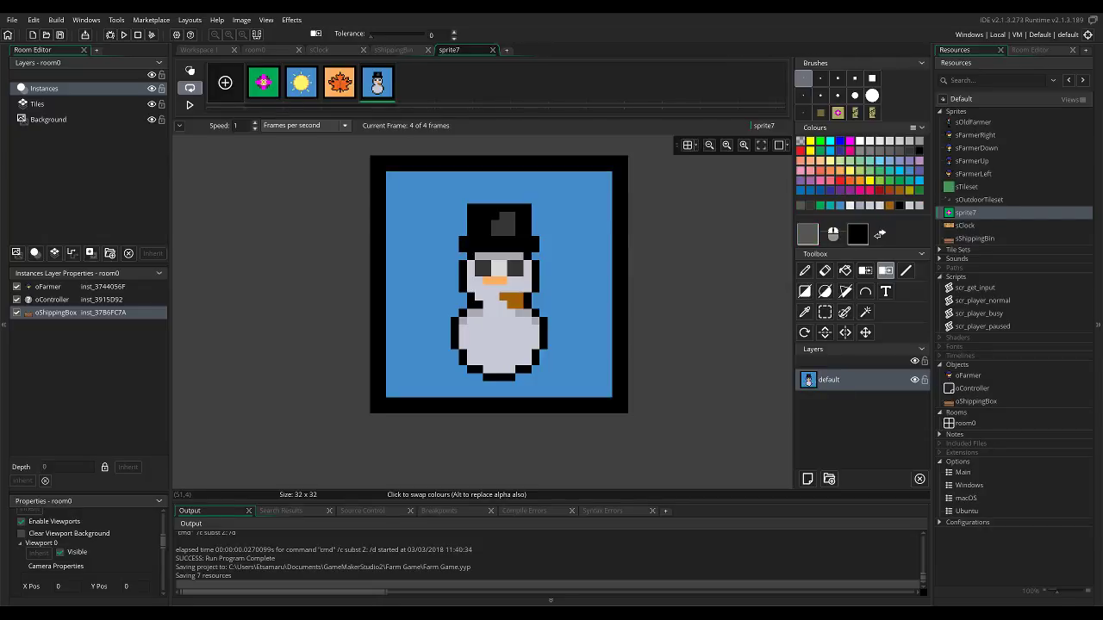
key("f")
left_click(574, 233)
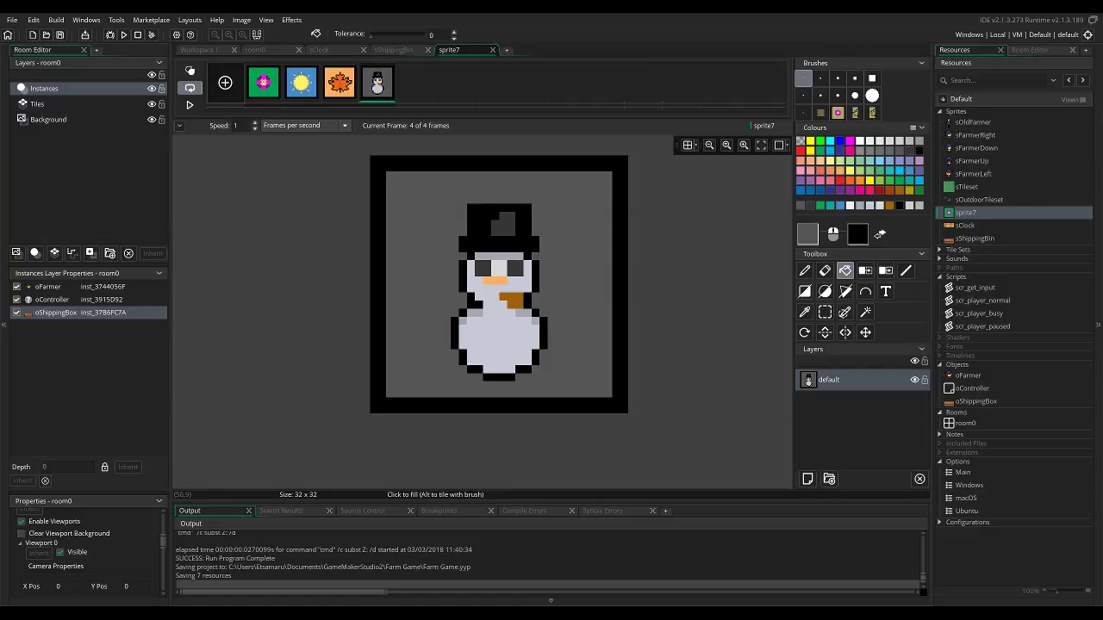
left_click(870, 151)
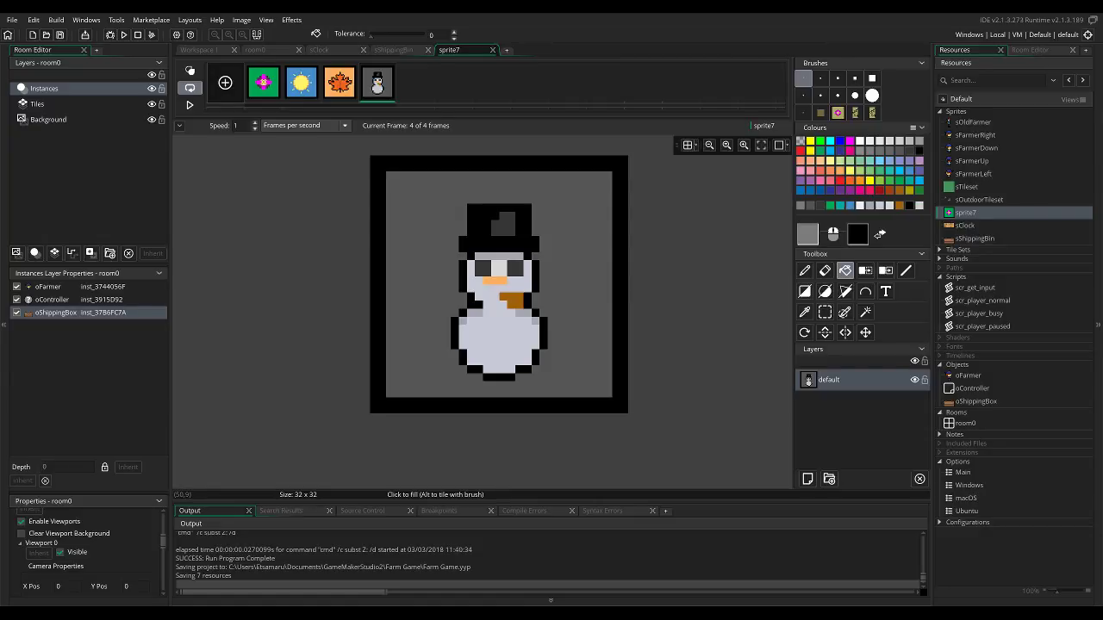
left_click(577, 215)
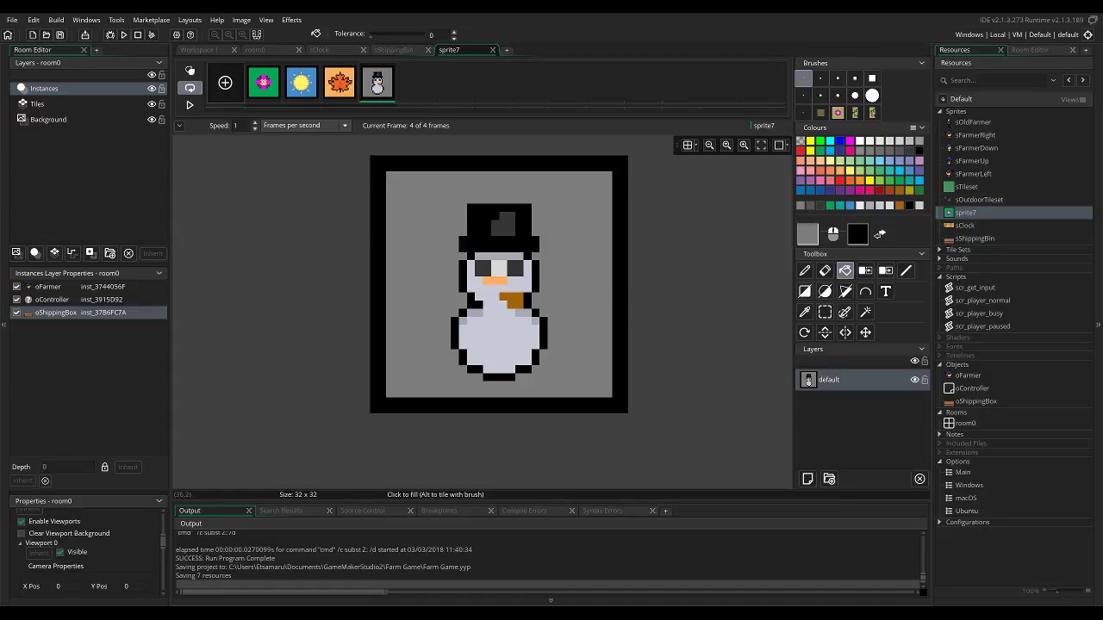
Start a draw_sprite_ext call on a new line below the sClock line in oController's Draw GUI event.
left_click(199, 50)
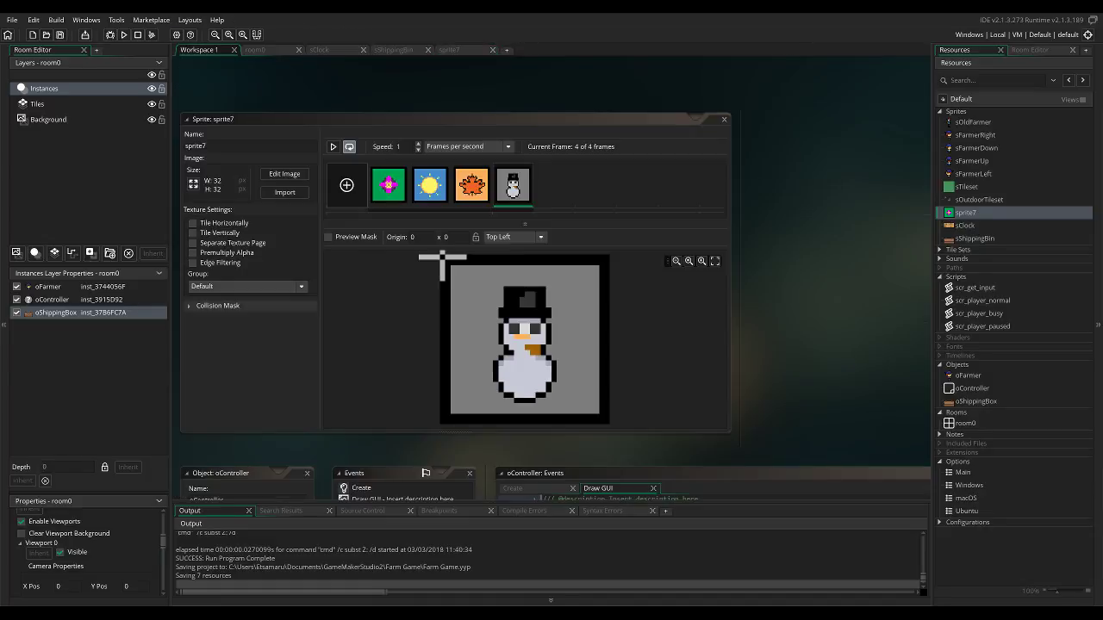
left_click(262, 50)
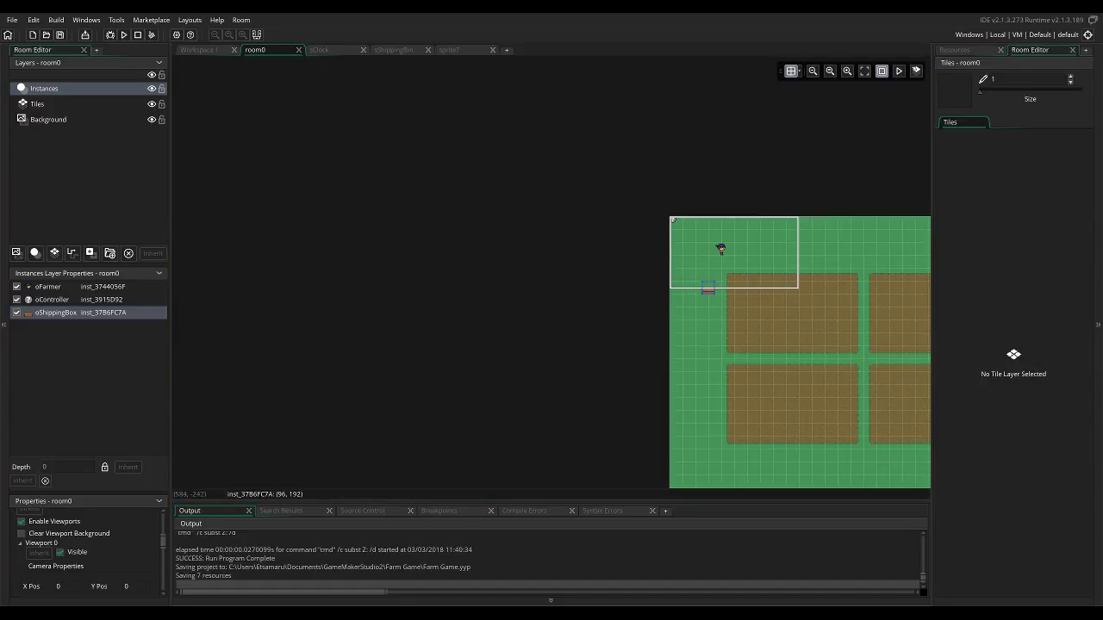
left_click(199, 50)
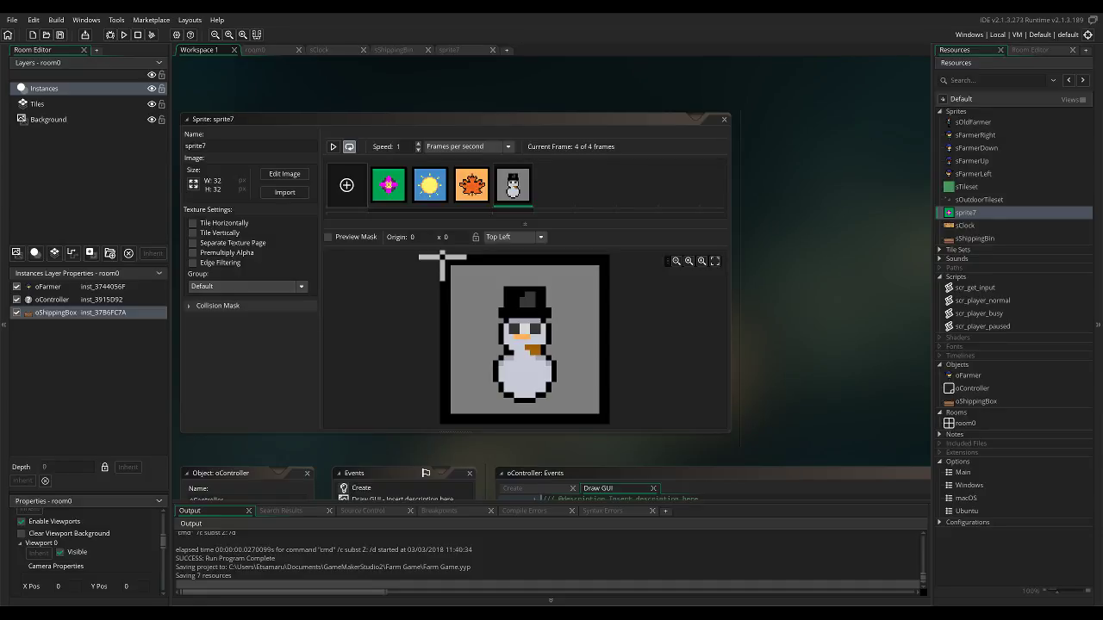
left_click(972, 389)
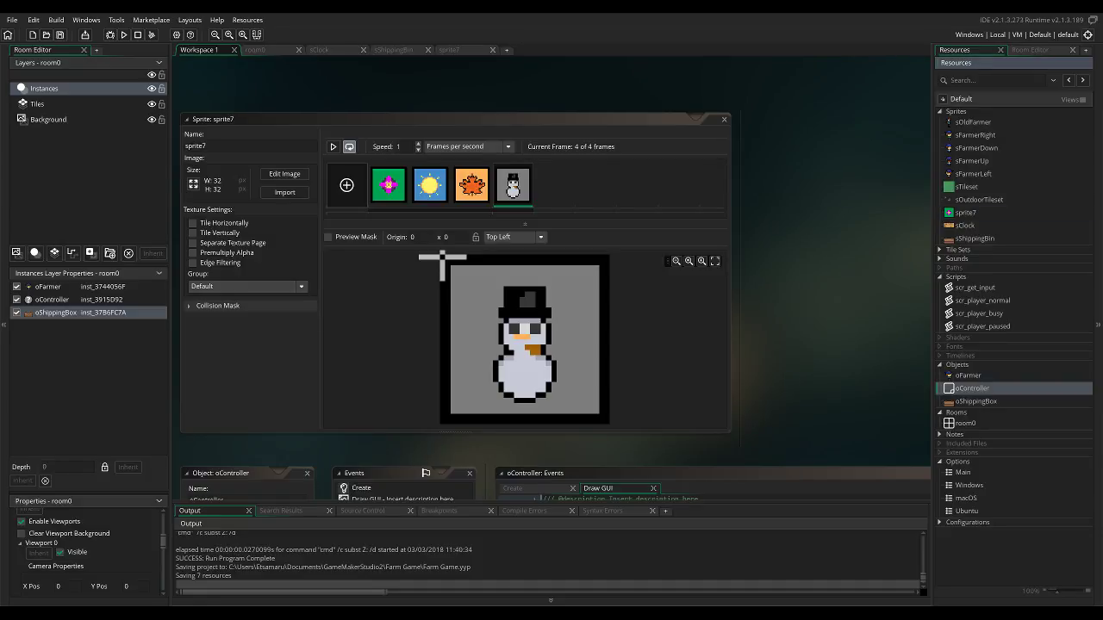
double_click(972, 388)
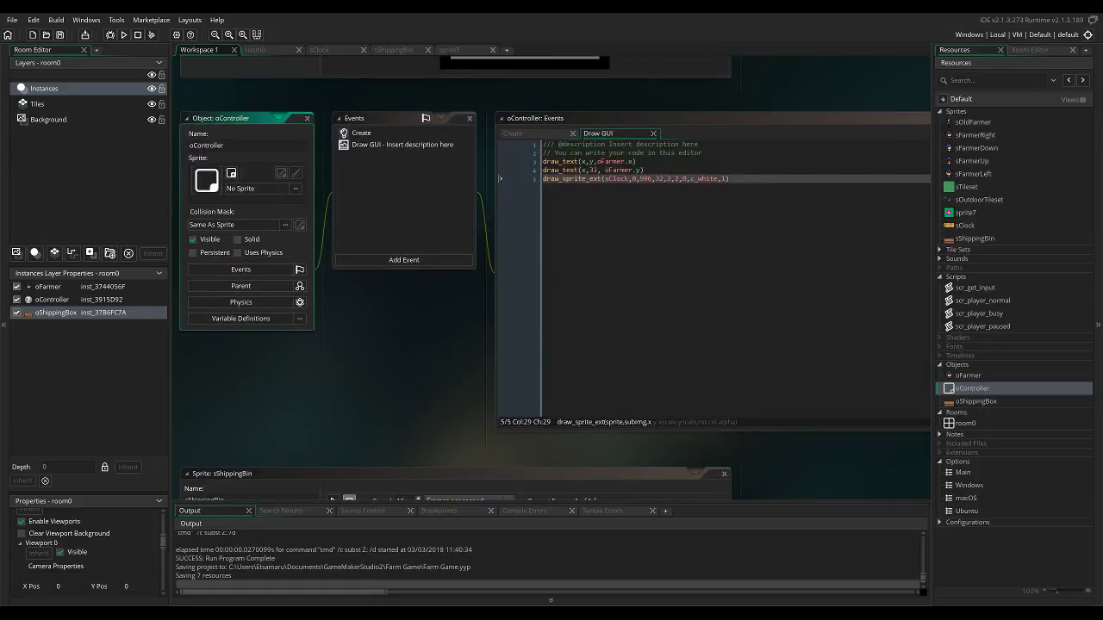
left_click(731, 179)
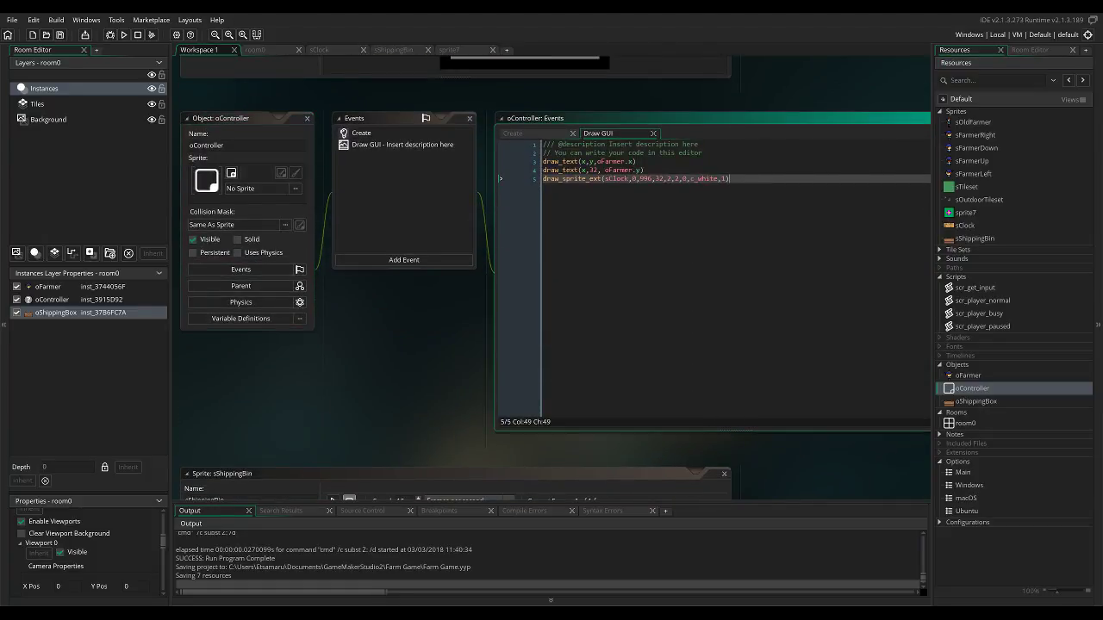
key("Return")
type("draw_s")
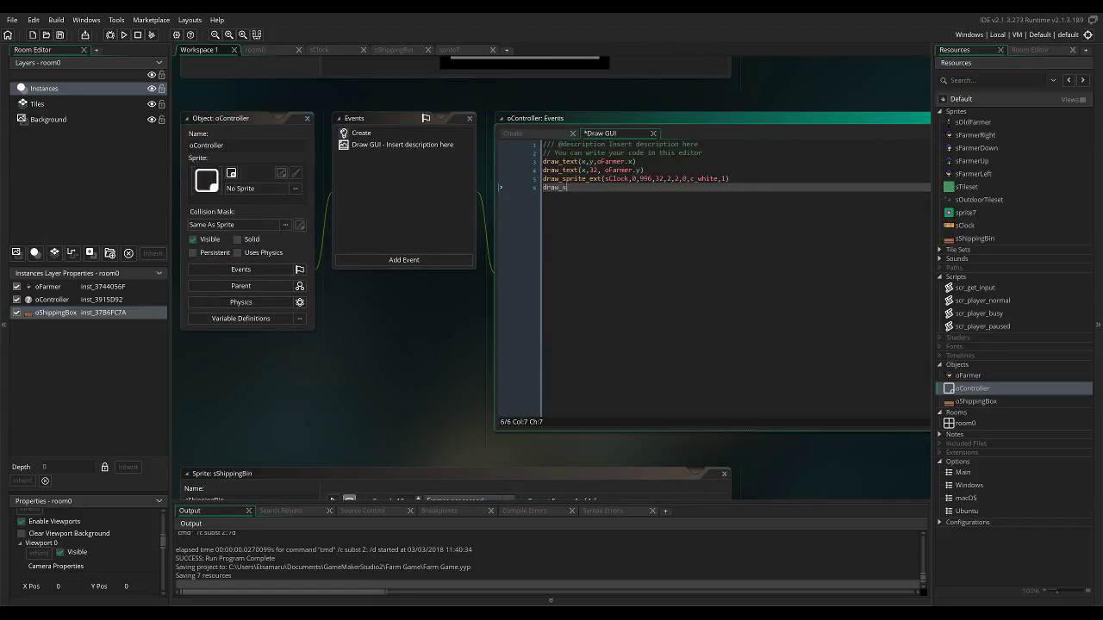
type("prite_ext(")
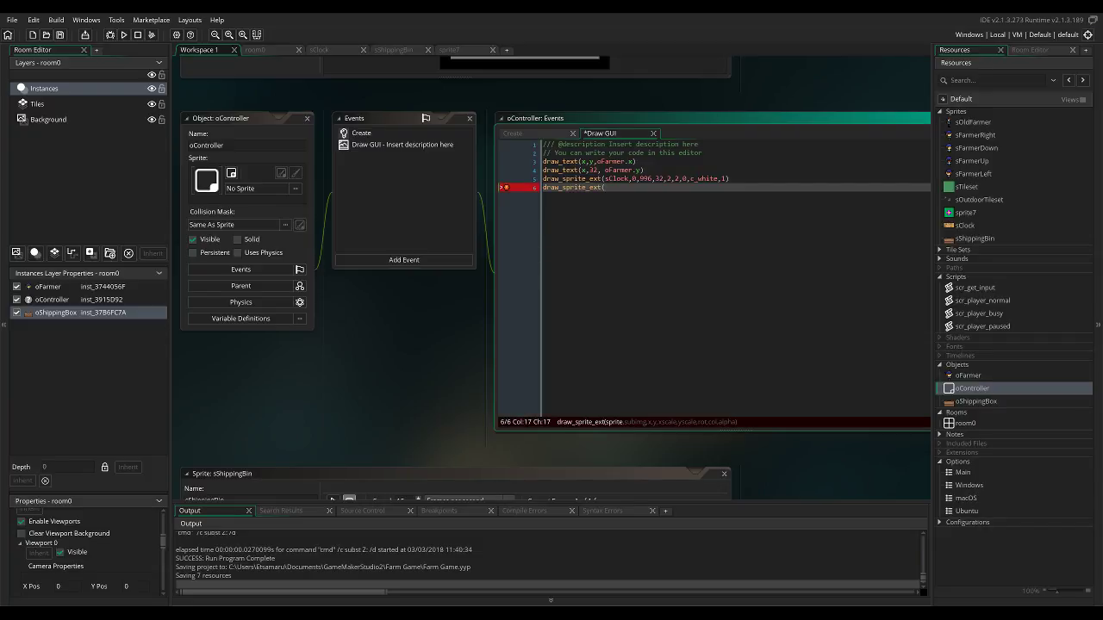
Rename the sprite7 resource to sSeasonIcons.
left_click(965, 225)
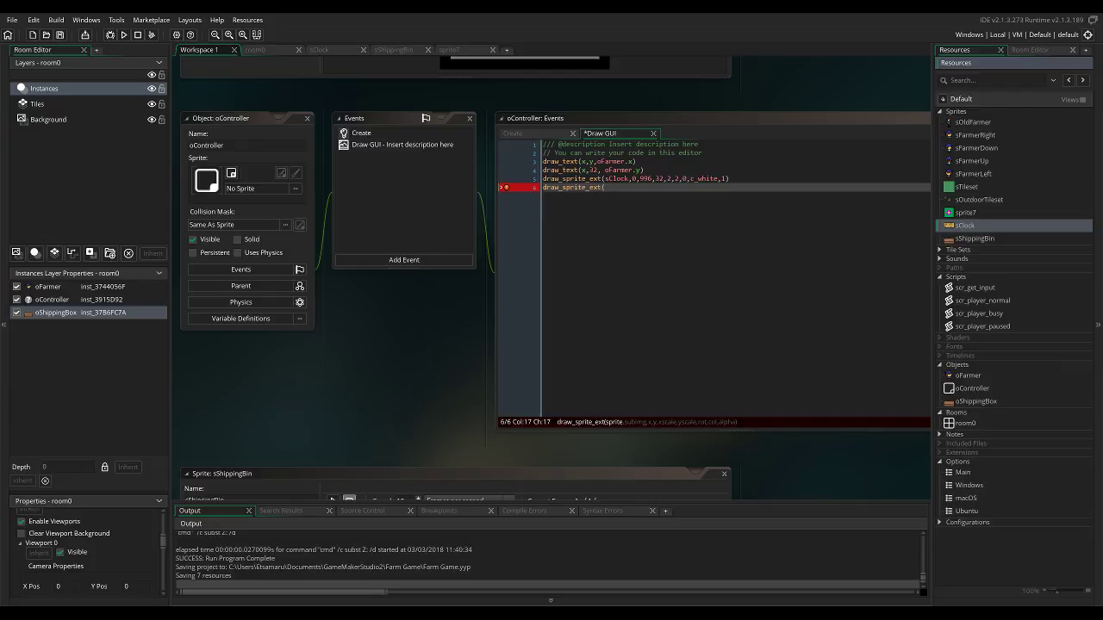
right_click(973, 214)
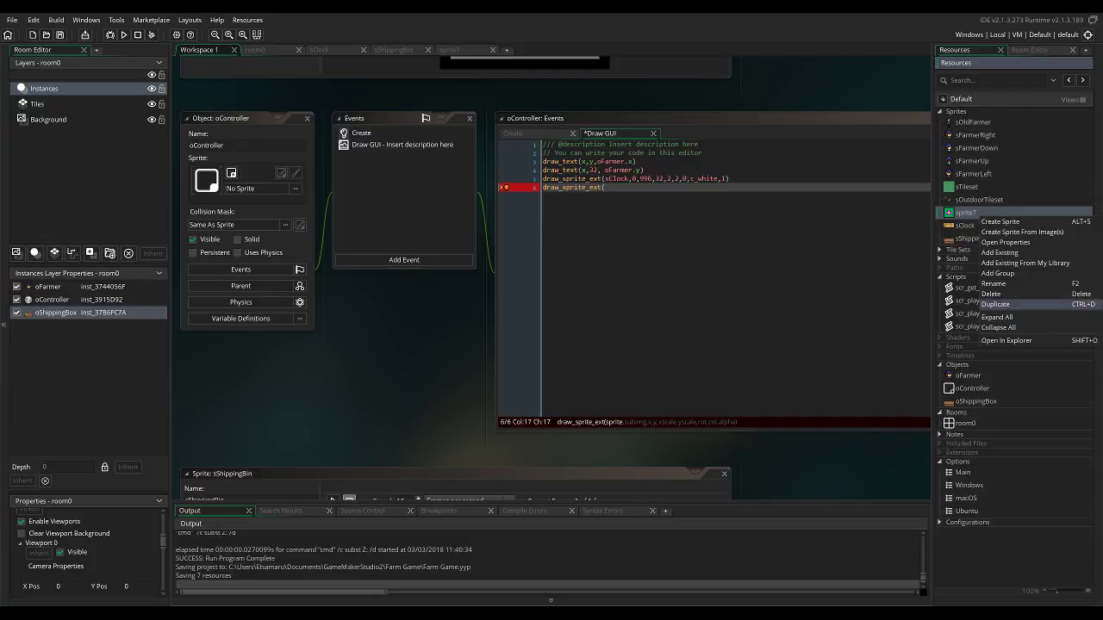
left_click(995, 283)
type("sSeasonIcons")
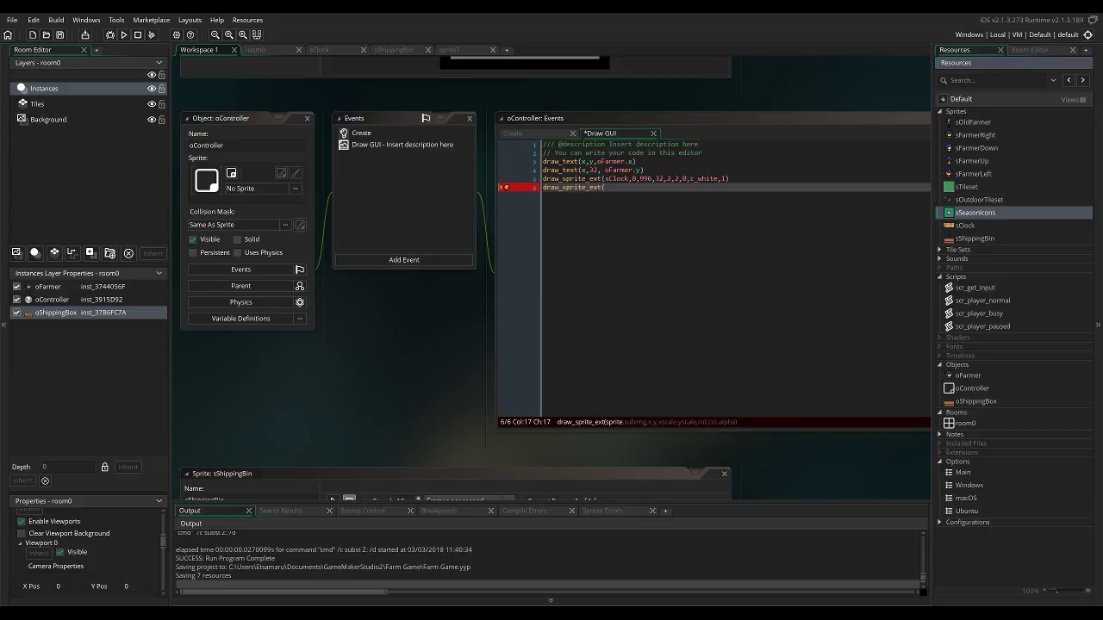
key("Return")
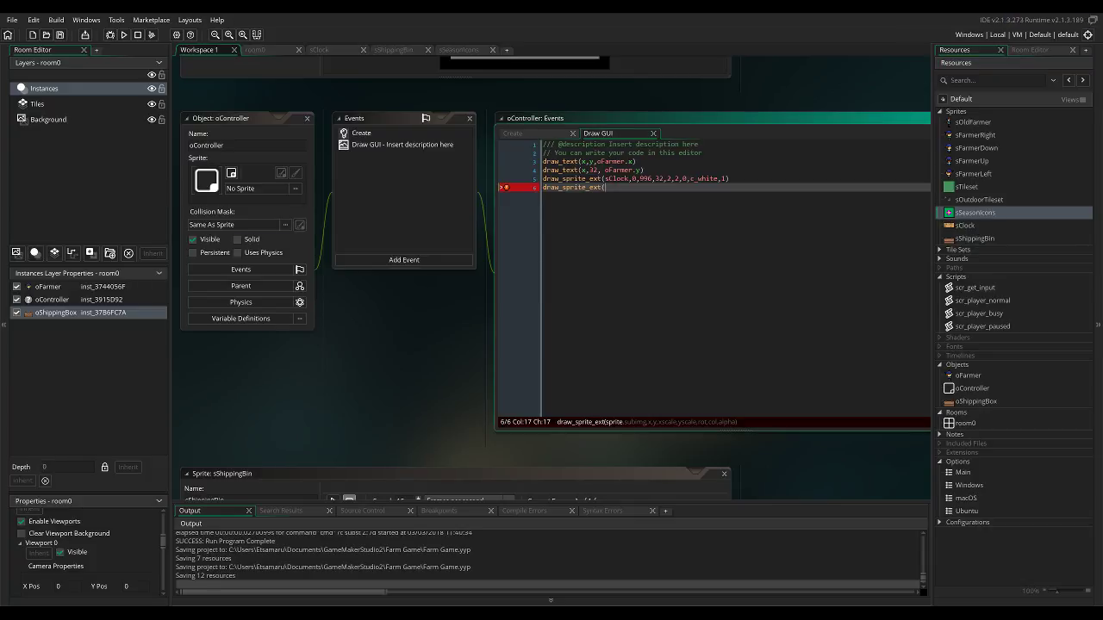
Give the unfinished draw_sprite_ext call the sprite sSeasonIcons, subimage 0, x 996 and y 64.
type("sSeasonIcons,")
type("0,996,32")
key("BackSpace")
type("64")
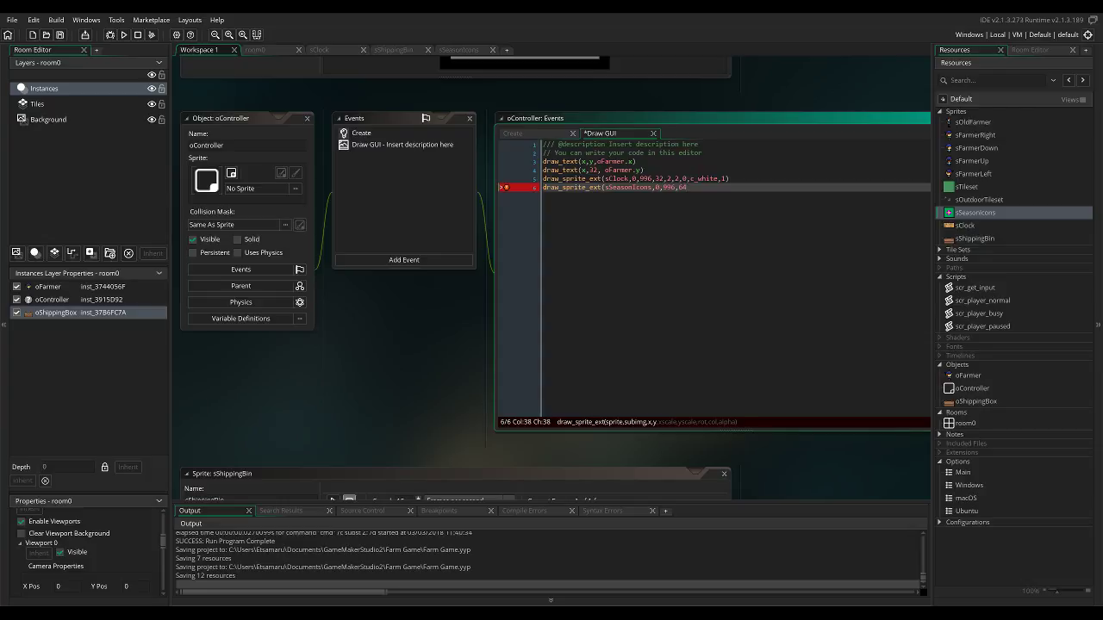
type(",2,2,0,c_white,1)")
Finish the season icon call with 2,2,0,c_white,1 and test-run the game to check the icon's placement.
key("F5")
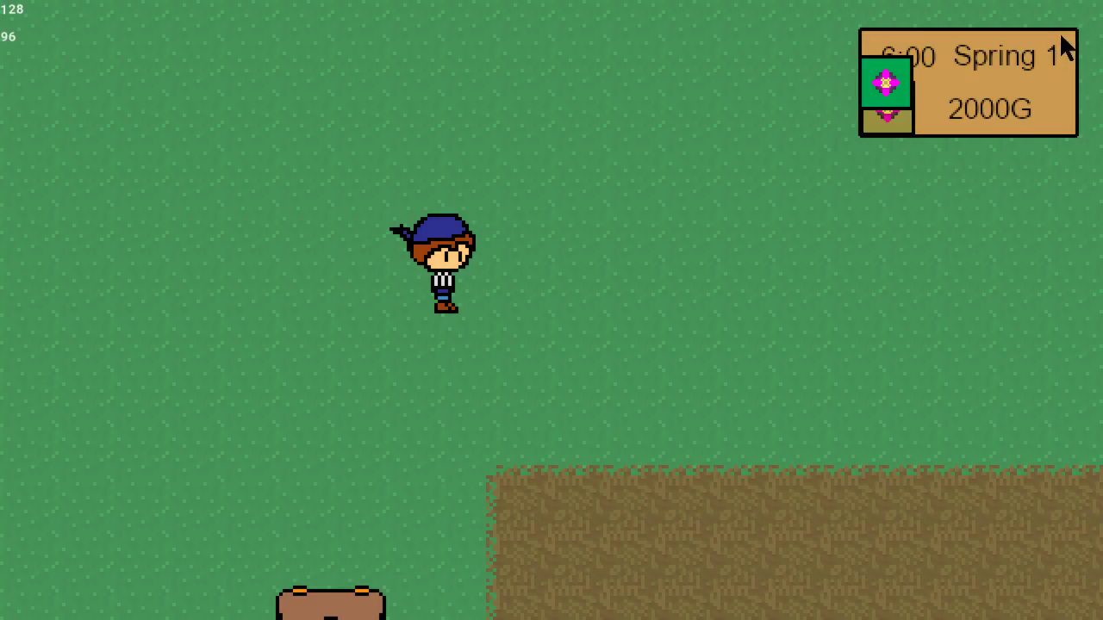
left_click(1083, 1)
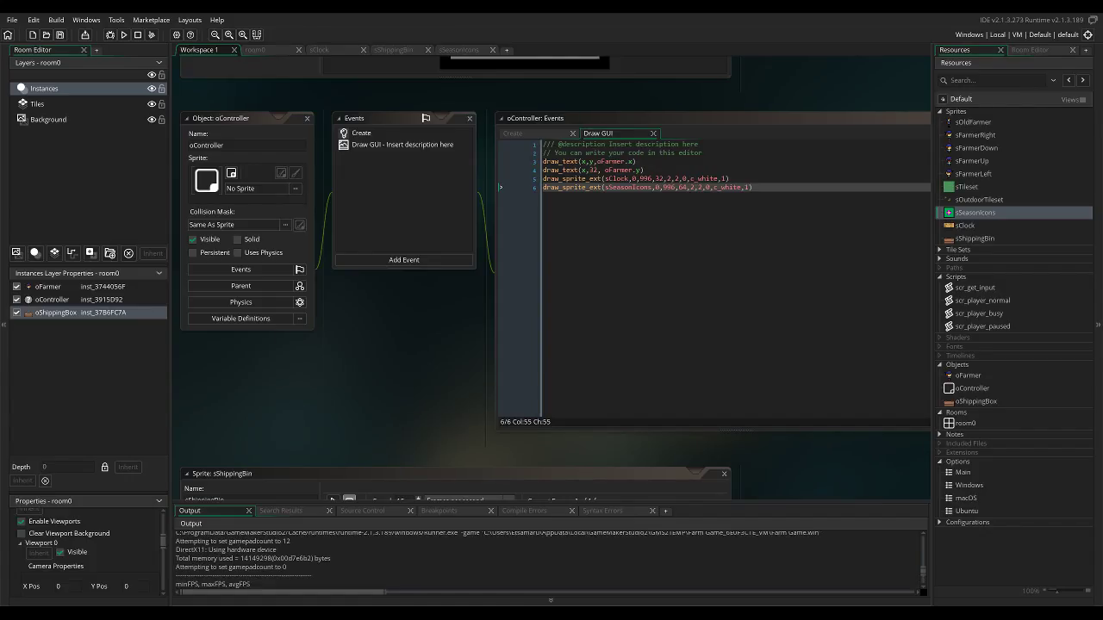
Try drawing the season icon at x 996+32 and y 66, and test-run the game.
left_click(677, 188)
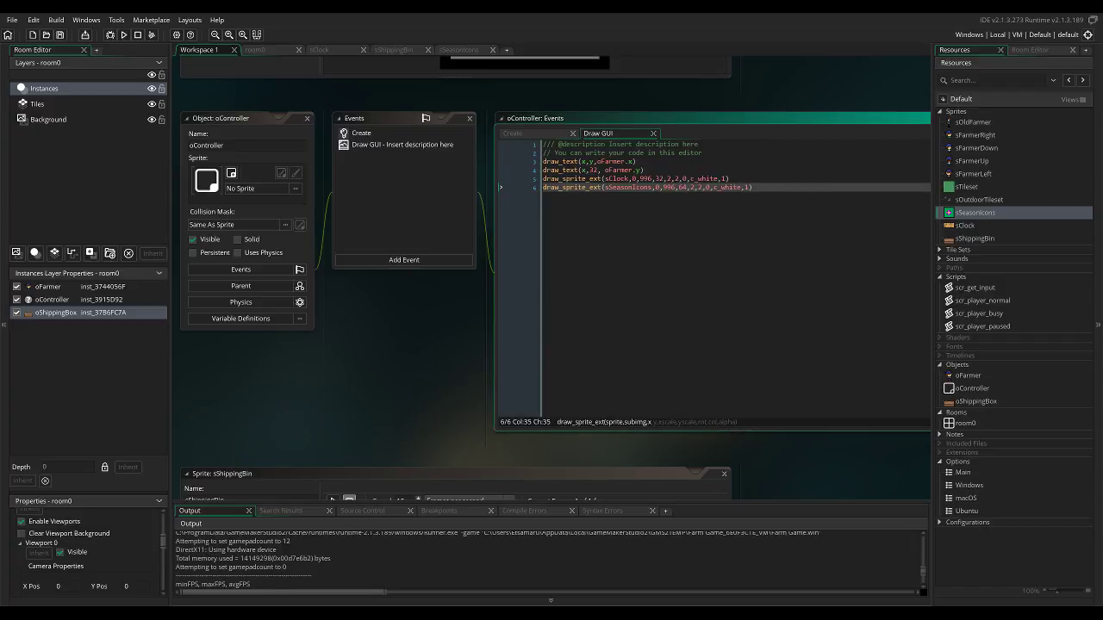
type("+32")
left_click(699, 188)
key("BackSpace")
type("2")
key("BackSpace")
type("0")
key("BackSpace")
type("6")
left_click(124, 35)
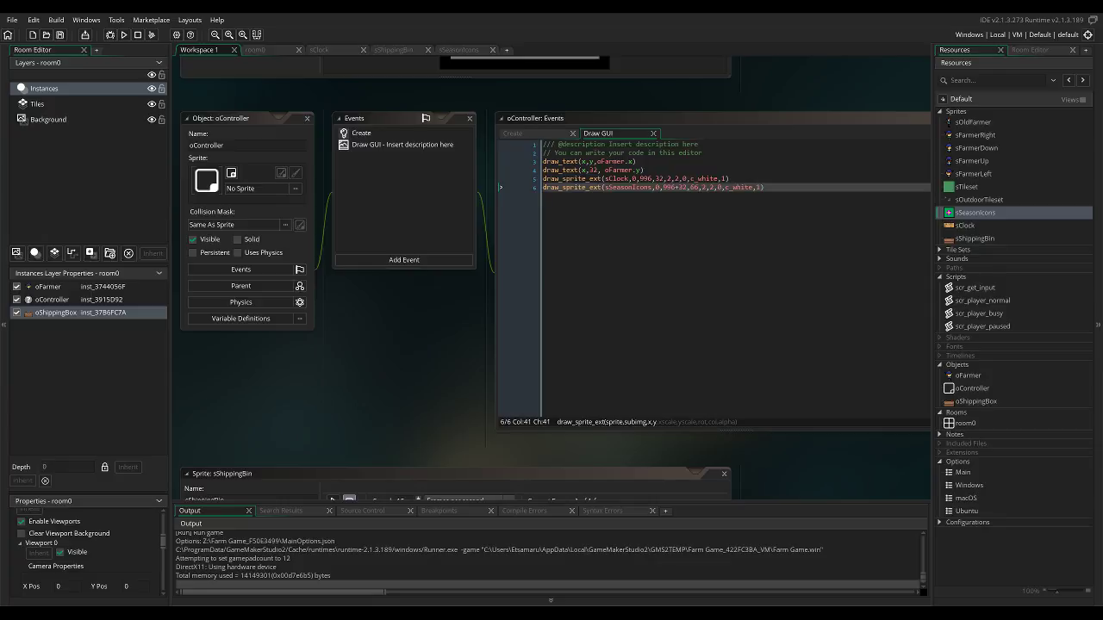
key("Escape")
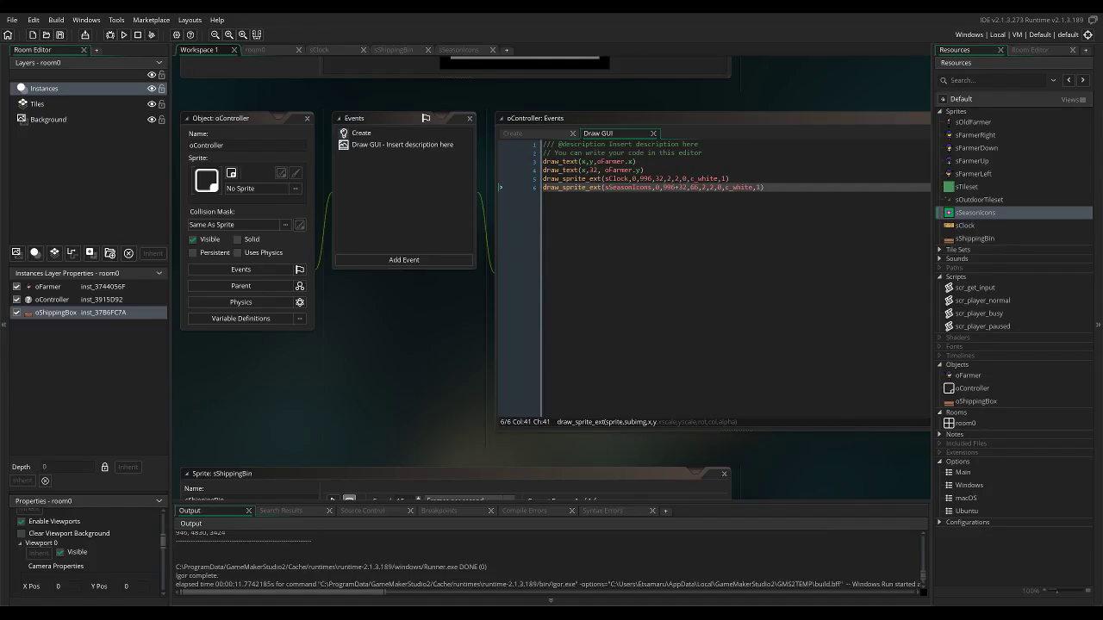
Remove the +32 offset from the season icon's x coordinate and set its y coordinate to 96.
left_click(688, 187)
key("BackSpace")
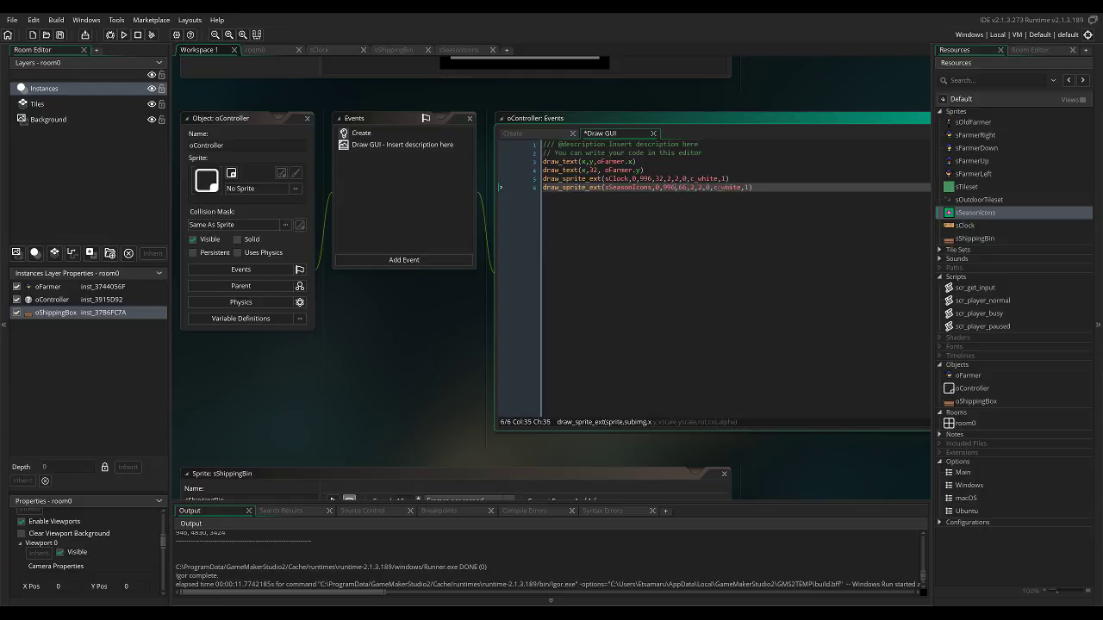
key("Right")
key("Right")
key("Left")
key("BackSpace")
type("4")
key("BackSpace")
key("BackSpace")
type("96")
Set the season icon's x coordinate to 998 and test-run the game.
left_click(683, 187)
key("BackSpace")
key("BackSpace")
key("BackSpace")
type("8")
left_click(125, 34)
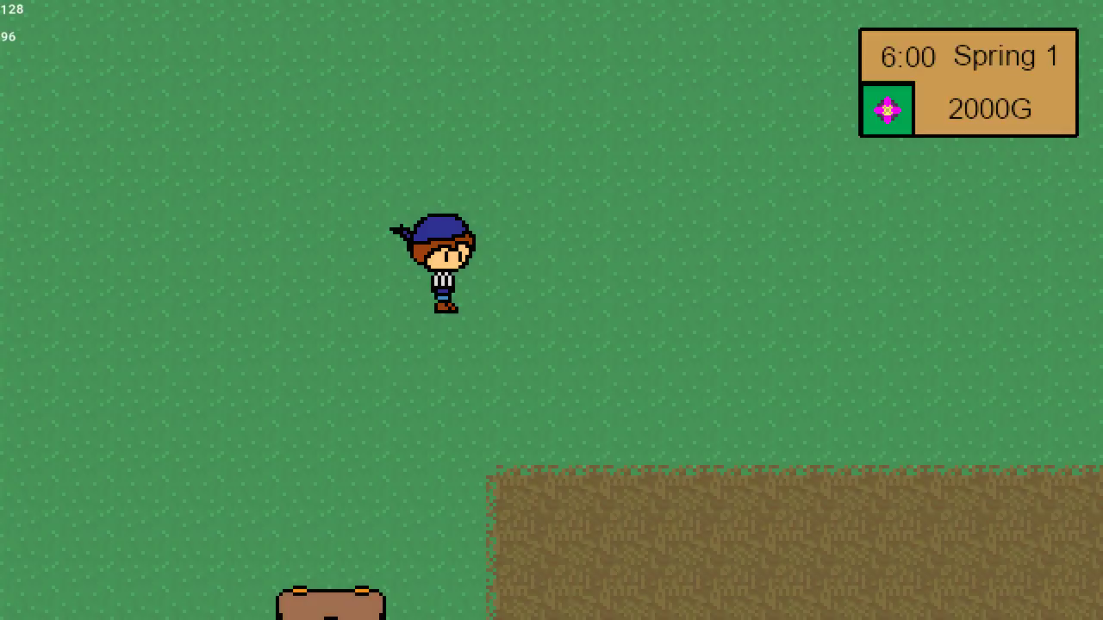
key("alt+F4")
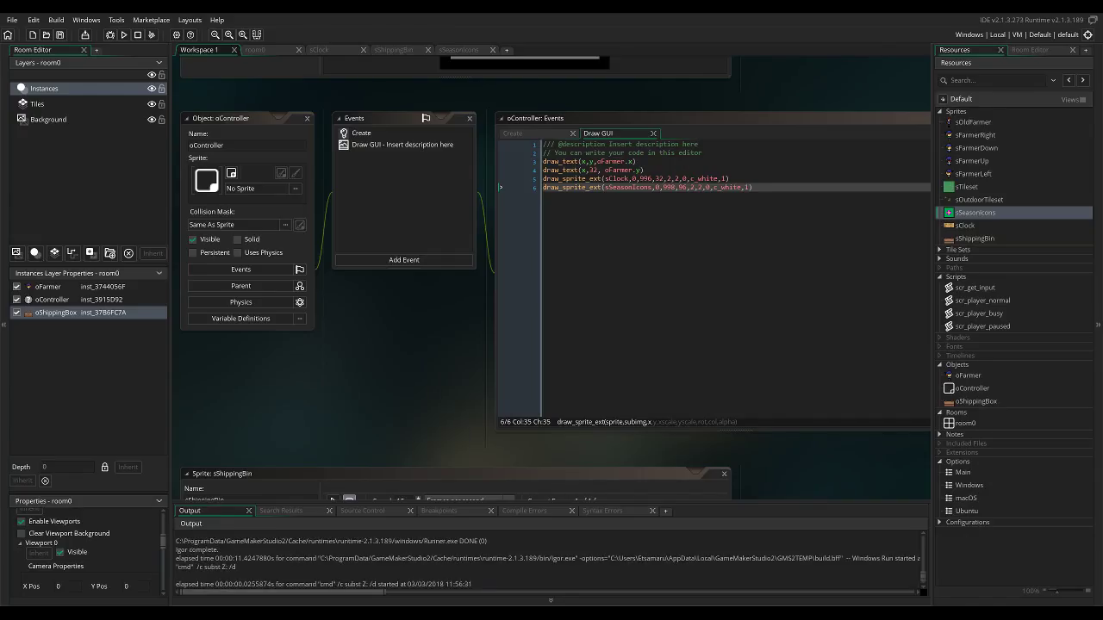
Switch the season icon to subimage 1, try it at x 999 and y 95, and test-run the game.
left_click(661, 187)
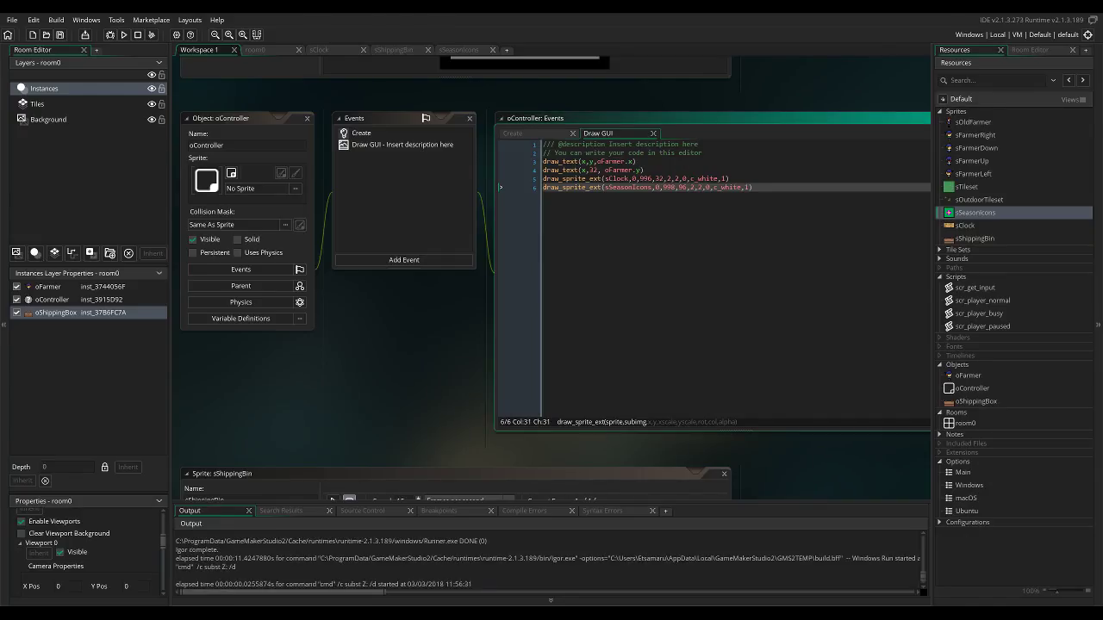
key("BackSpace")
type("3")
key("BackSpace")
type("4")
key("BackSpace")
type("9")
key("F5")
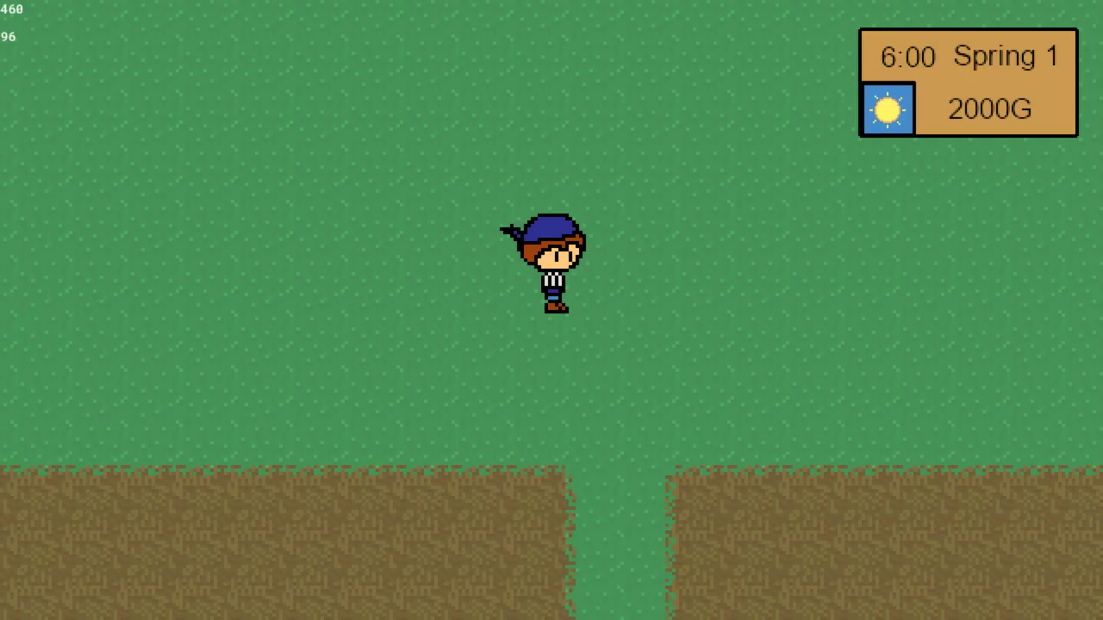
key("alt+F4")
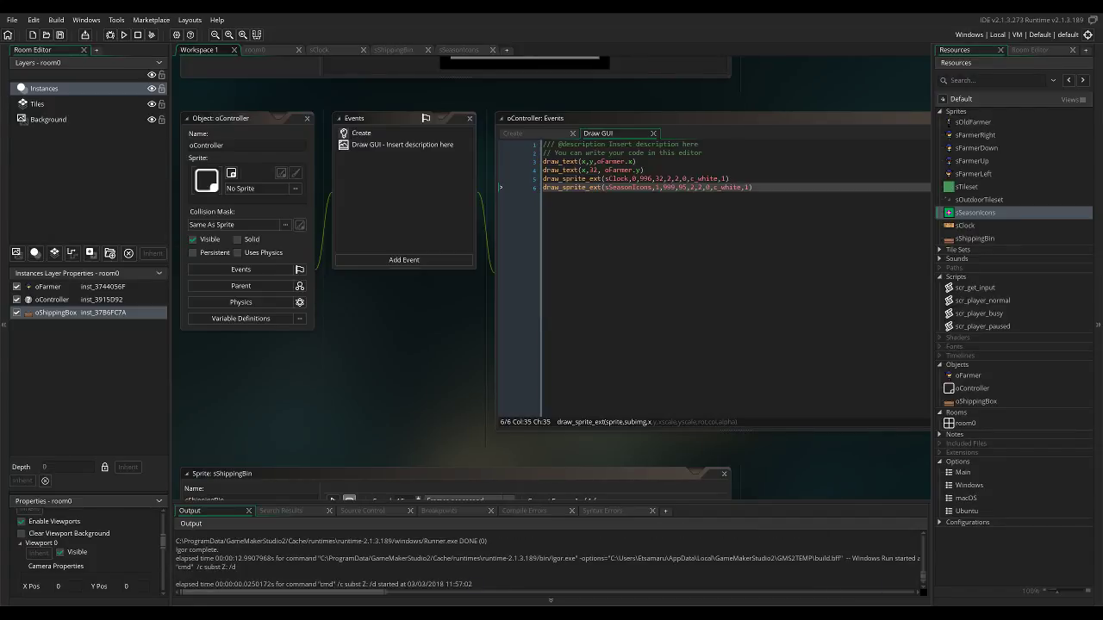
Set the season icon's position to x 998 and y 94.
key("BackSpace")
type("8")
key("Right")
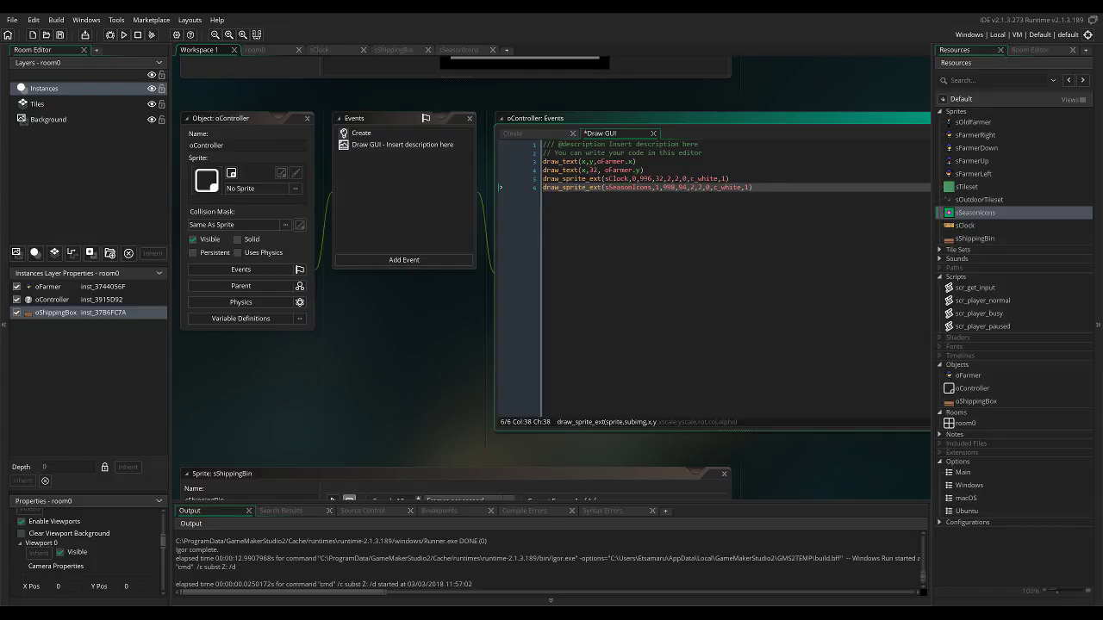
Run the game and walk the farmer across the soil fields to the shipping box, checking the season icon.
left_click(124, 34)
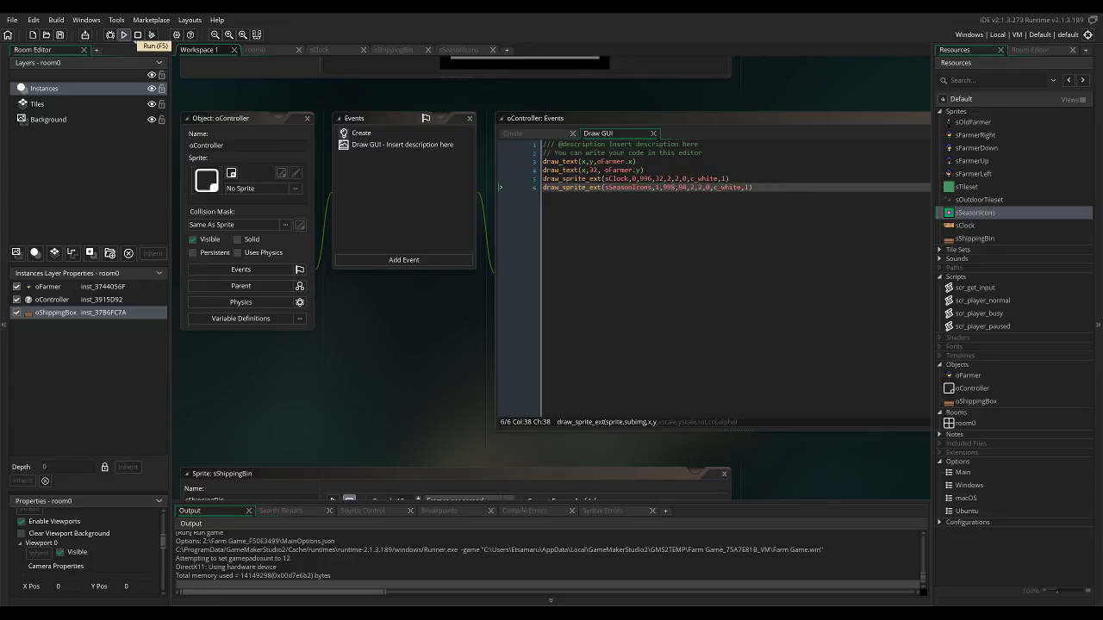
key("Left")
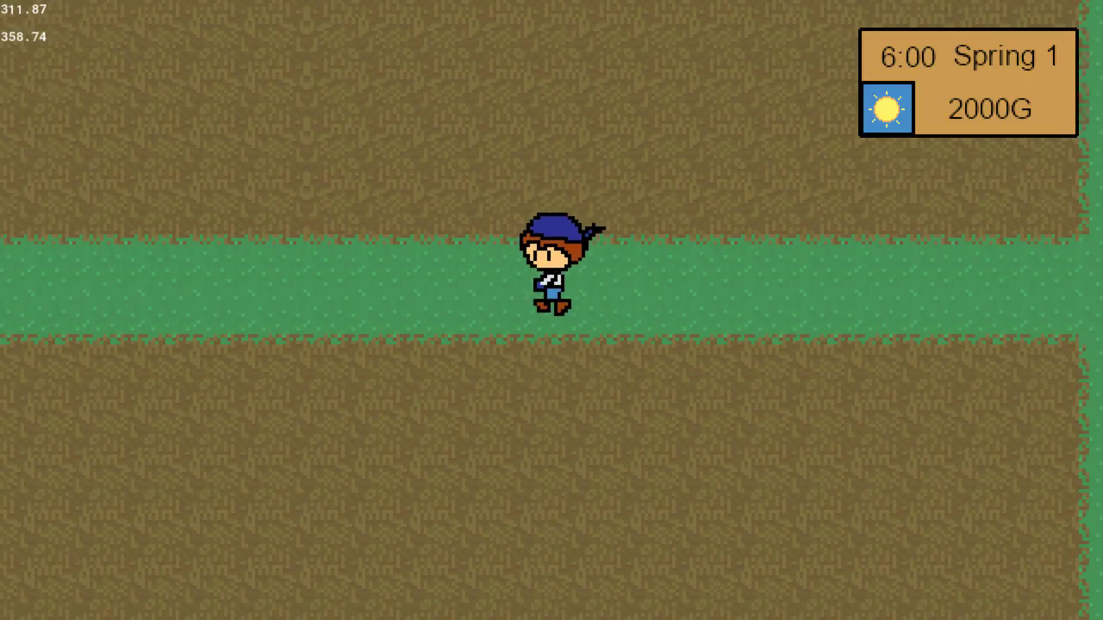
key("Up")
key("Up")
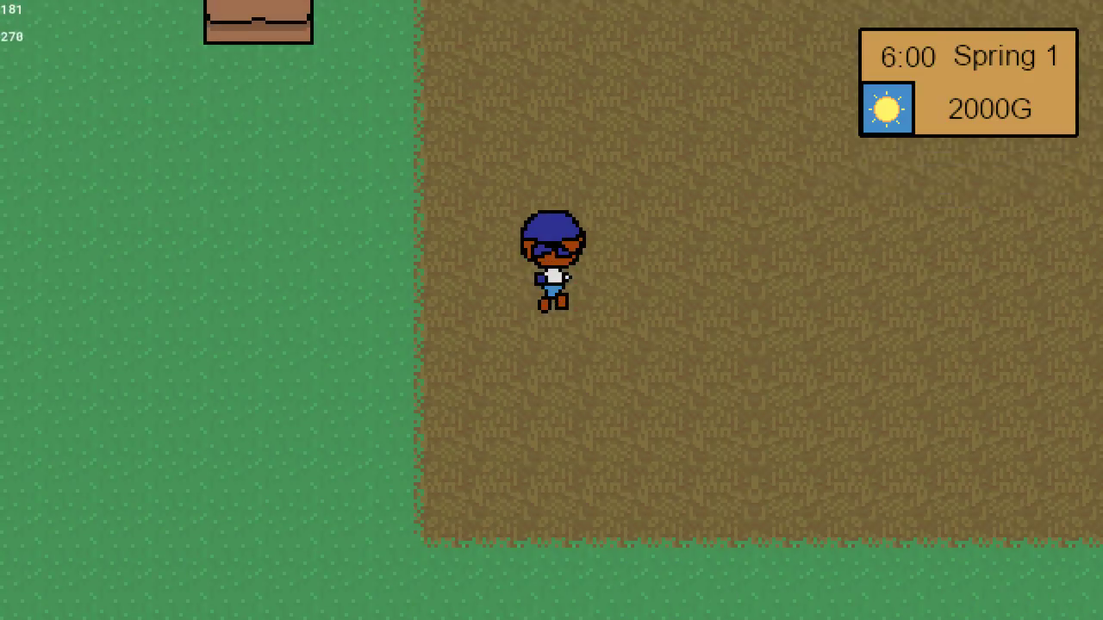
key("Left")
key("Right")
key("Down")
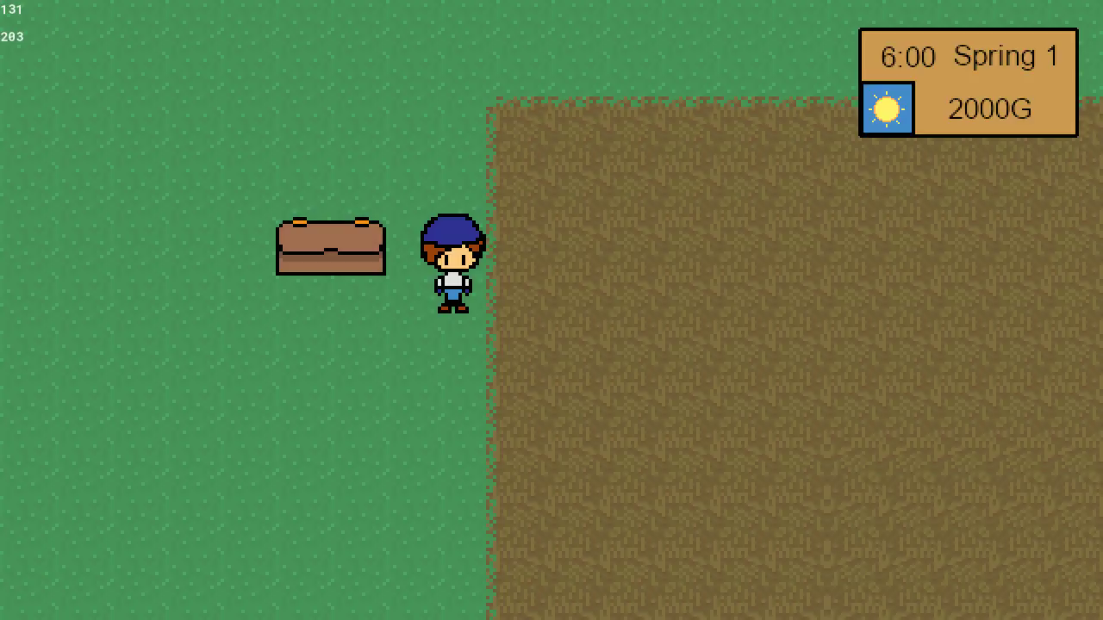
Walk the farmer in a loop around the soil field nearest the shipping box, checking the field edges and the HUD.
key("Down")
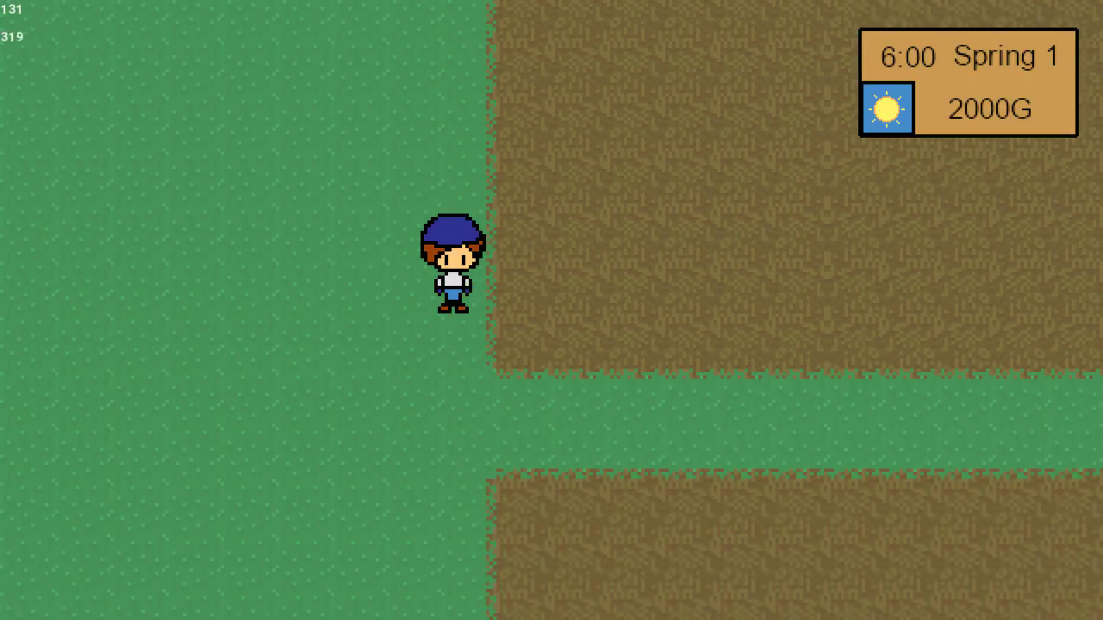
key("Right")
key("Right")
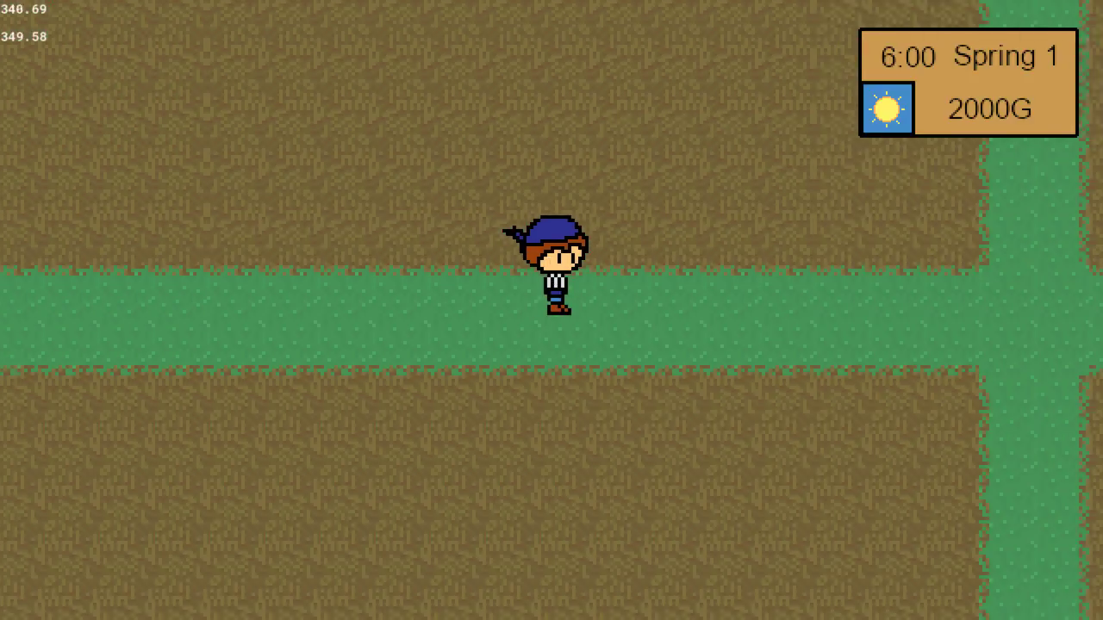
key("Right")
key("Up")
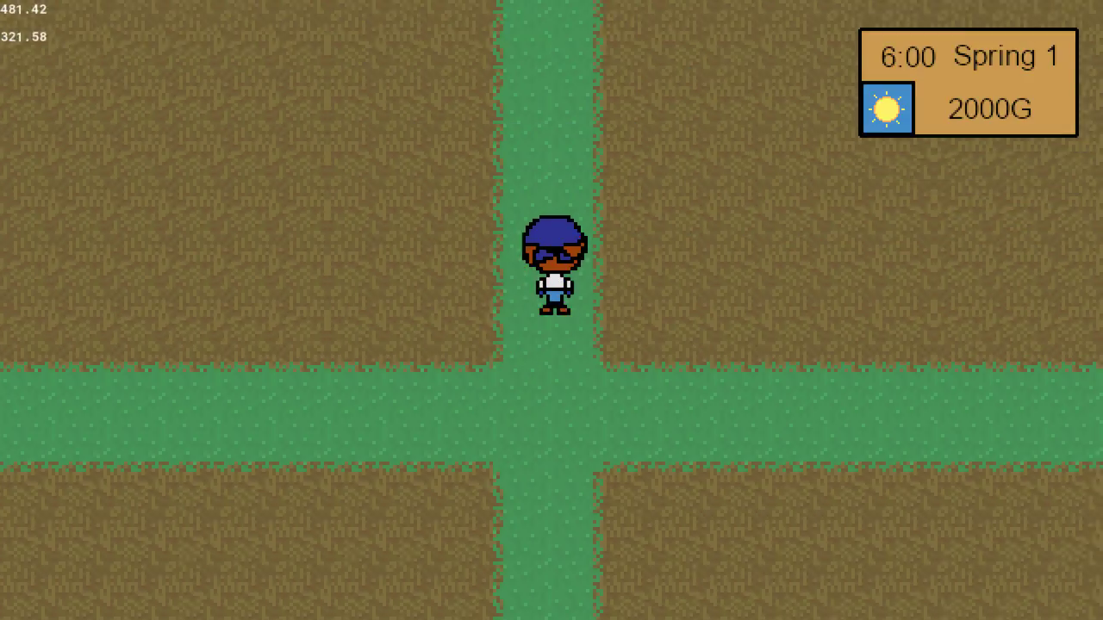
key("Left")
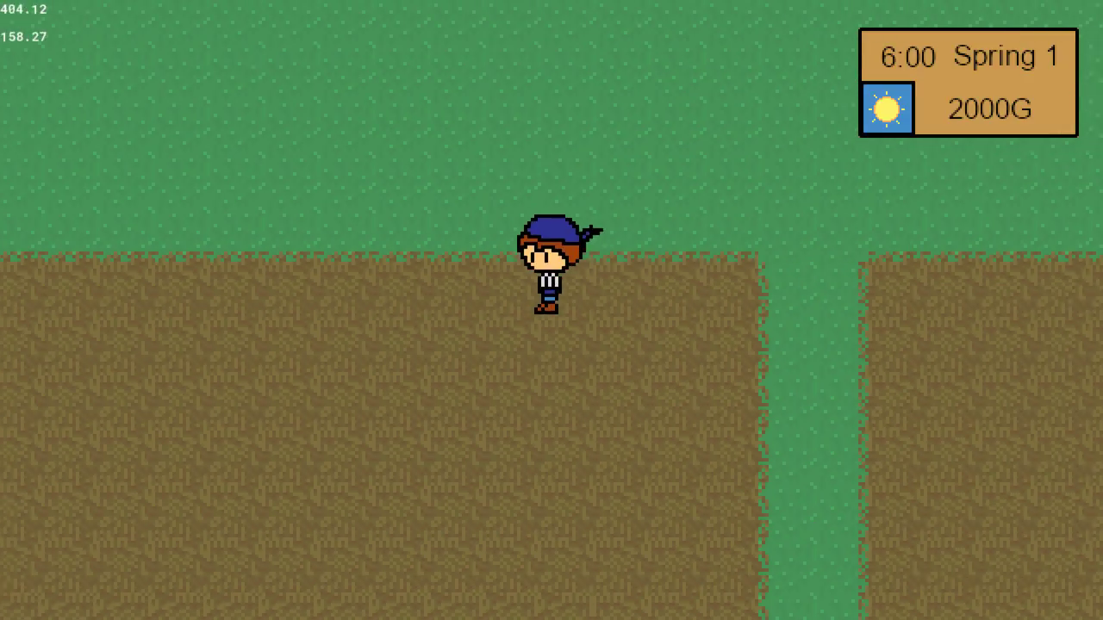
key("Up")
key("Left")
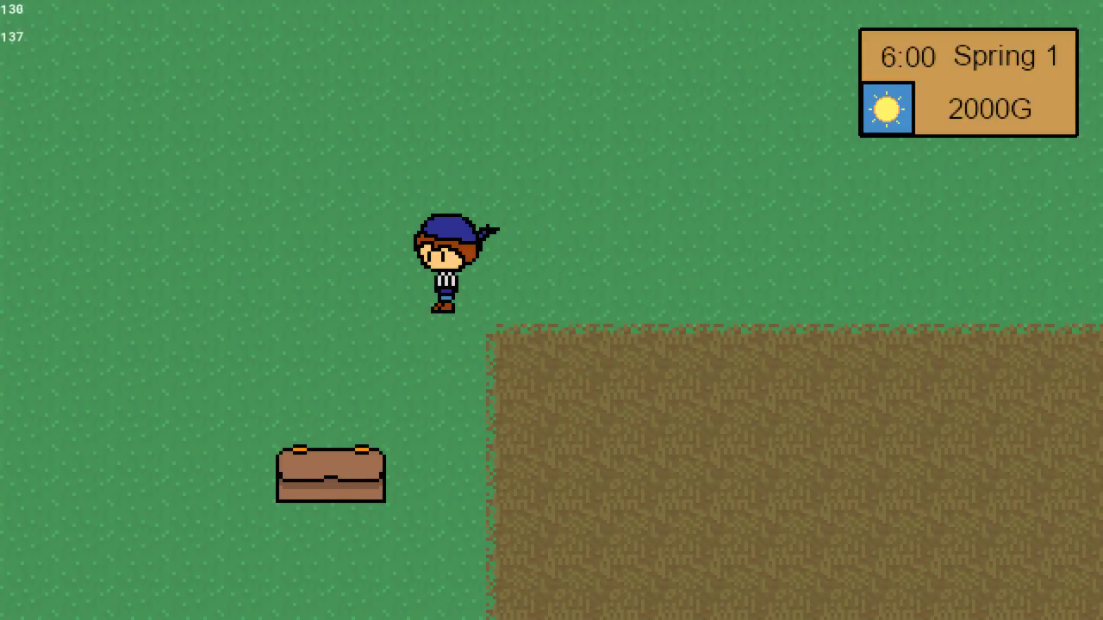
key("Down")
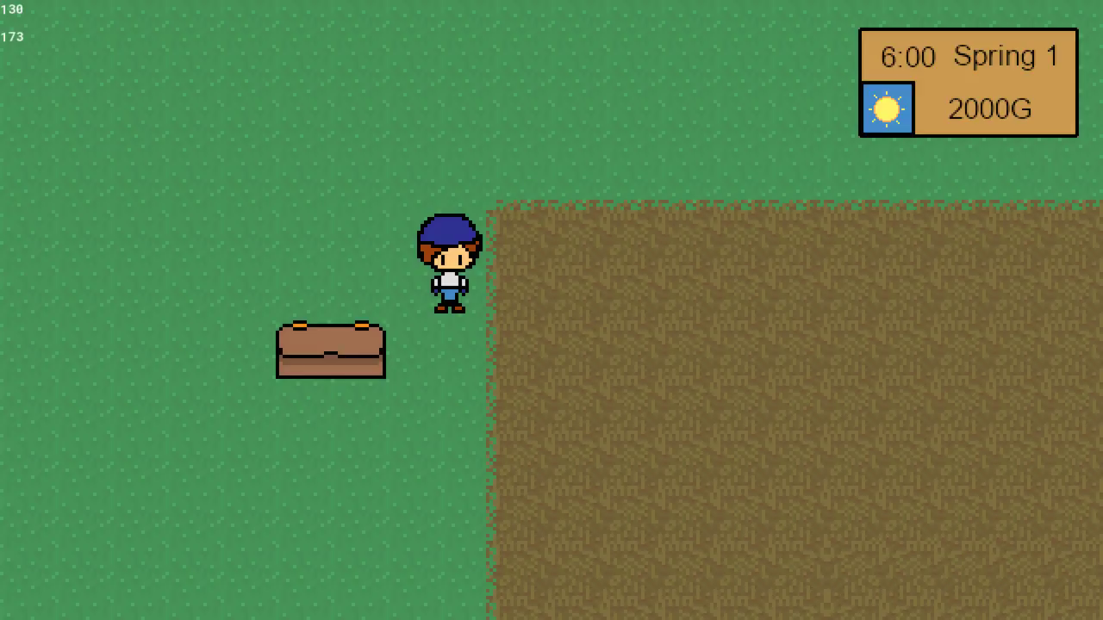
Walk the farmer across the soil to the grass crossroads, then back along the path and up past the shipping box.
key("Right")
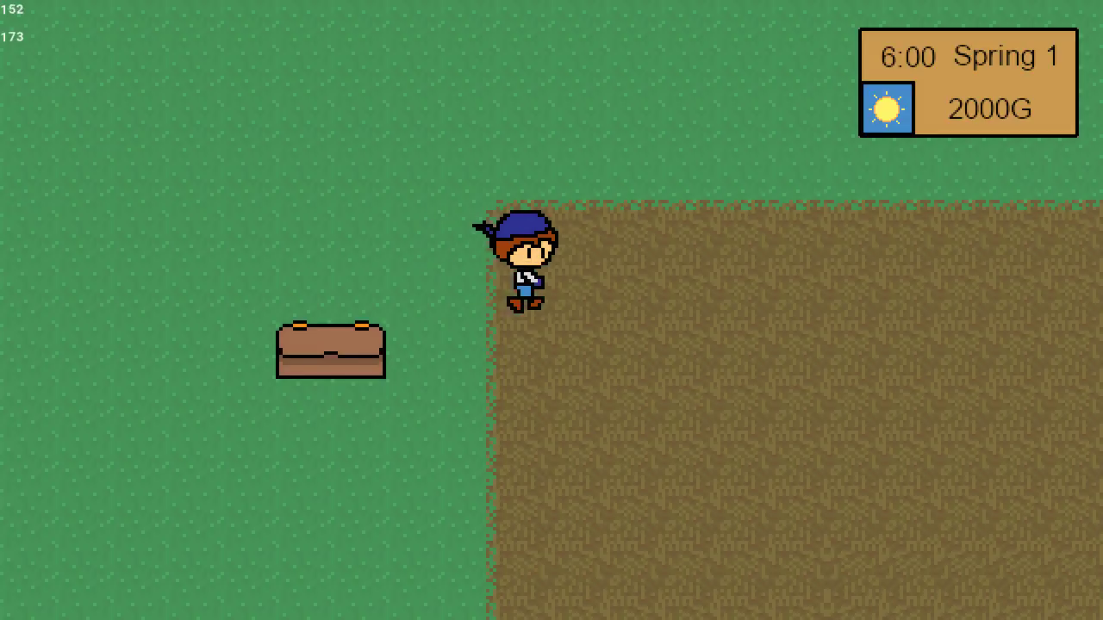
key("Right")
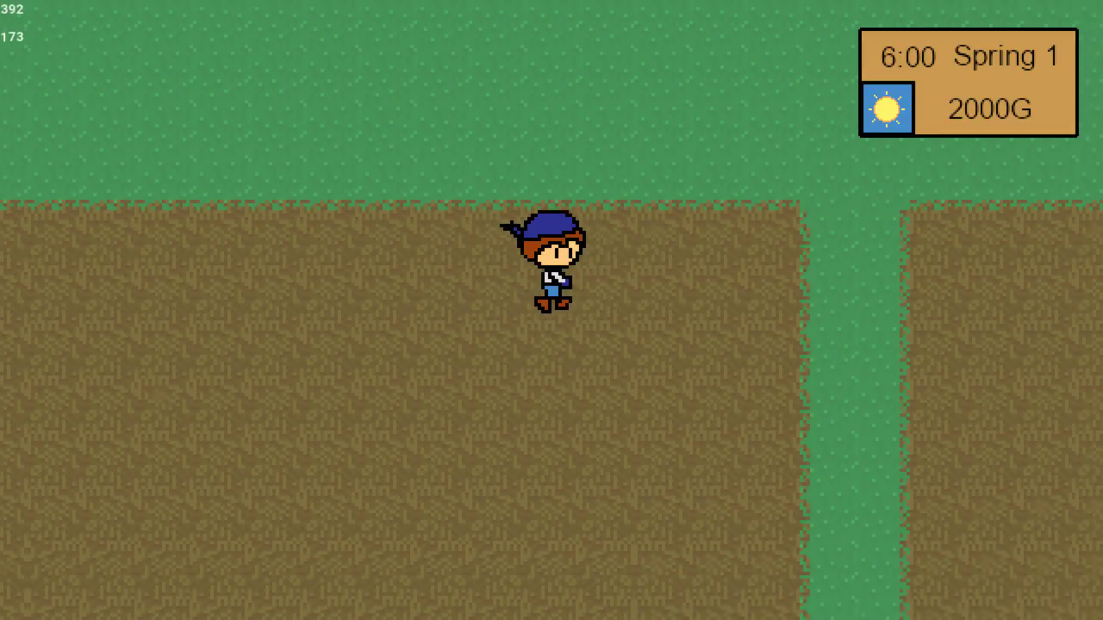
key("Down")
key("Down")
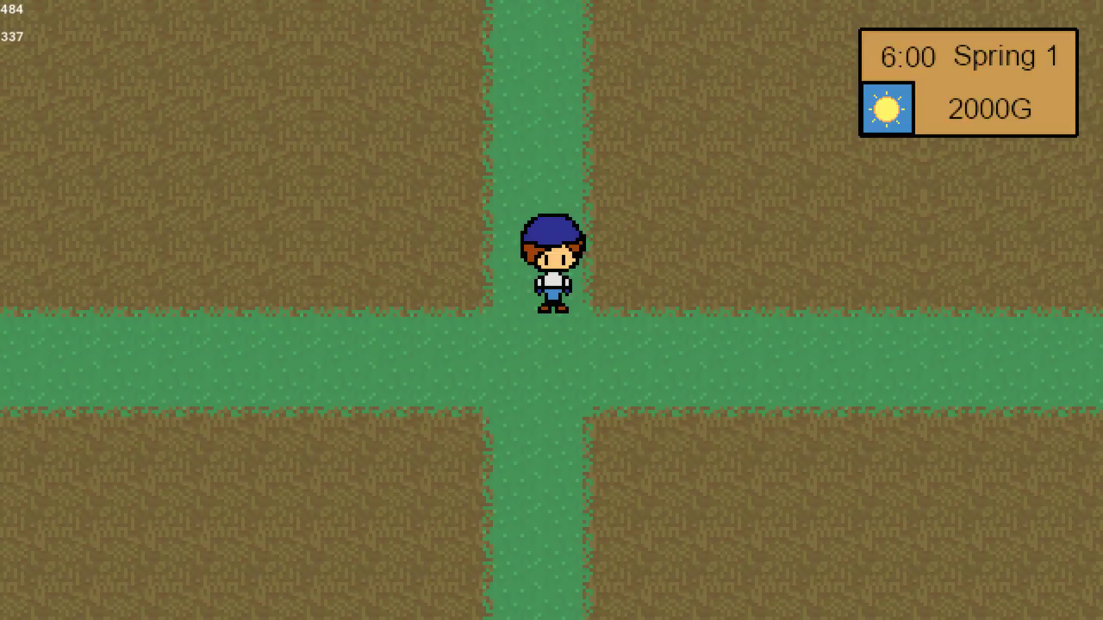
key("Left")
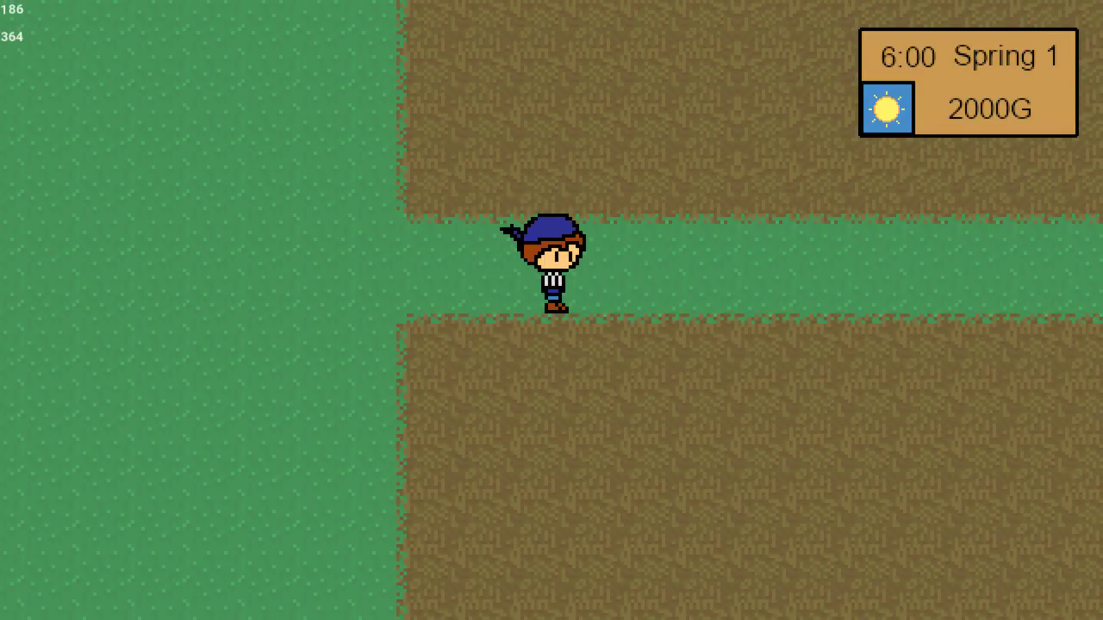
key("Left")
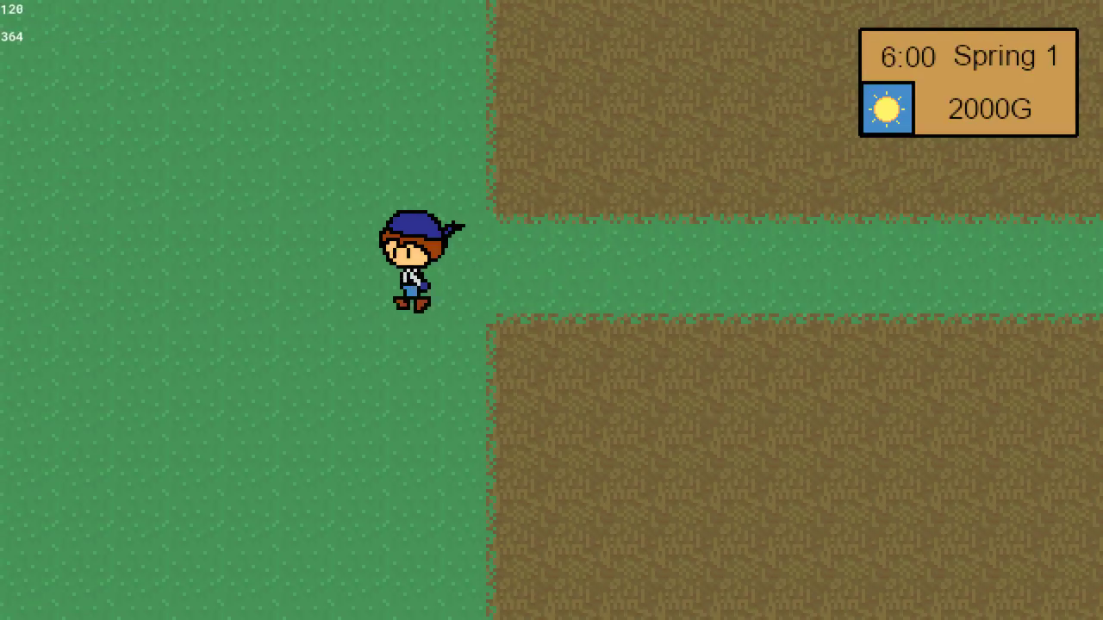
key("Up")
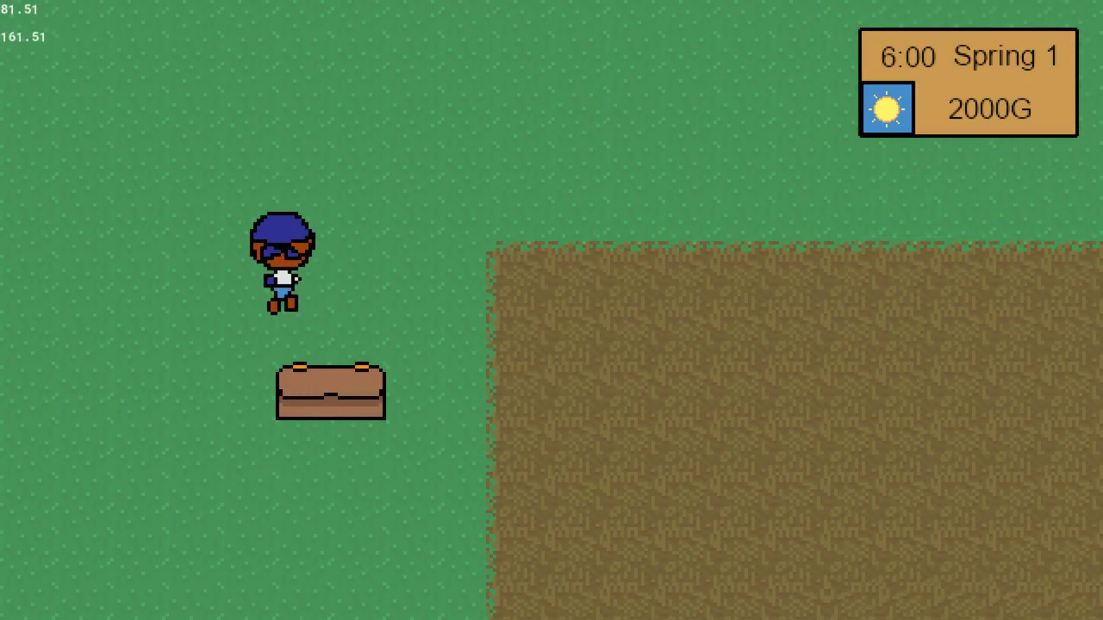
Walk the farmer along the grass above the fields, down the path between them, and back west to the open grass.
key("Right")
key("Up")
key("Right")
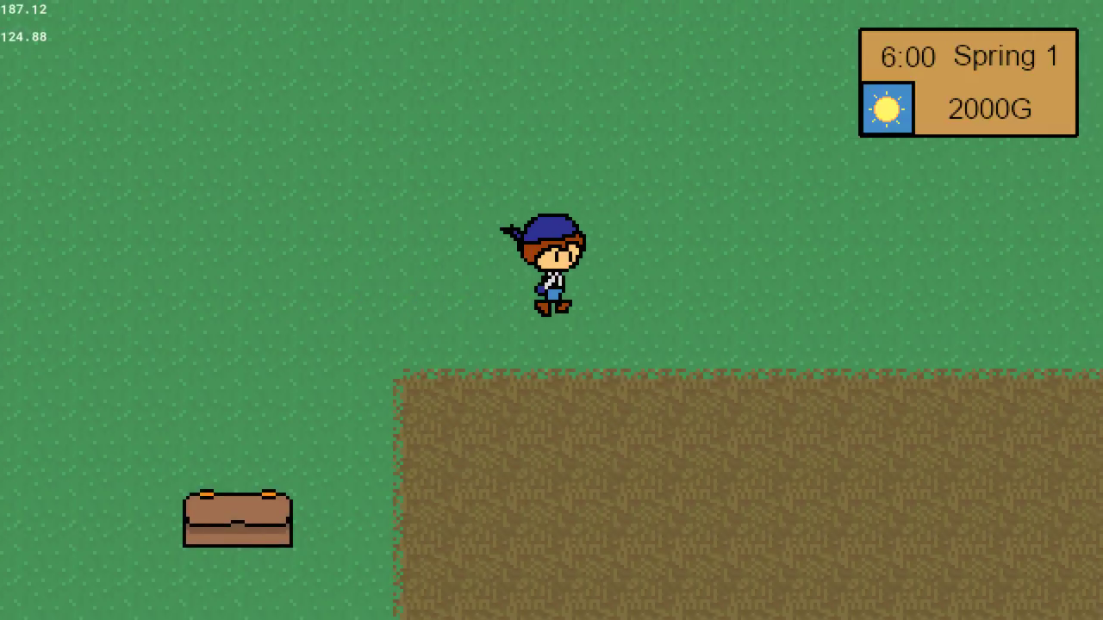
key("Right")
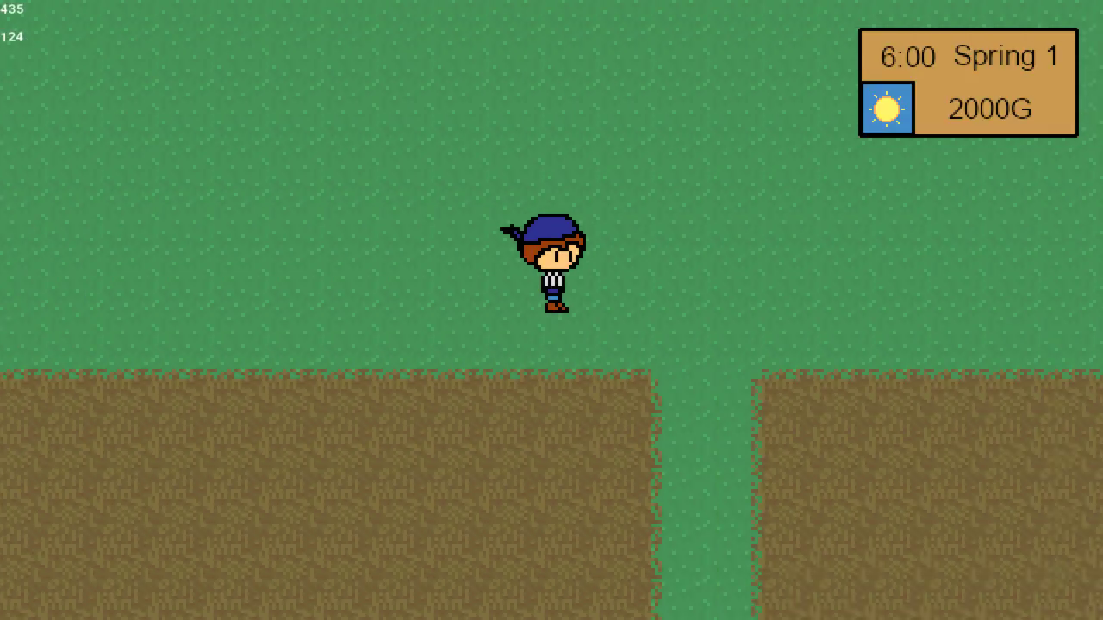
key("Down")
key("Down")
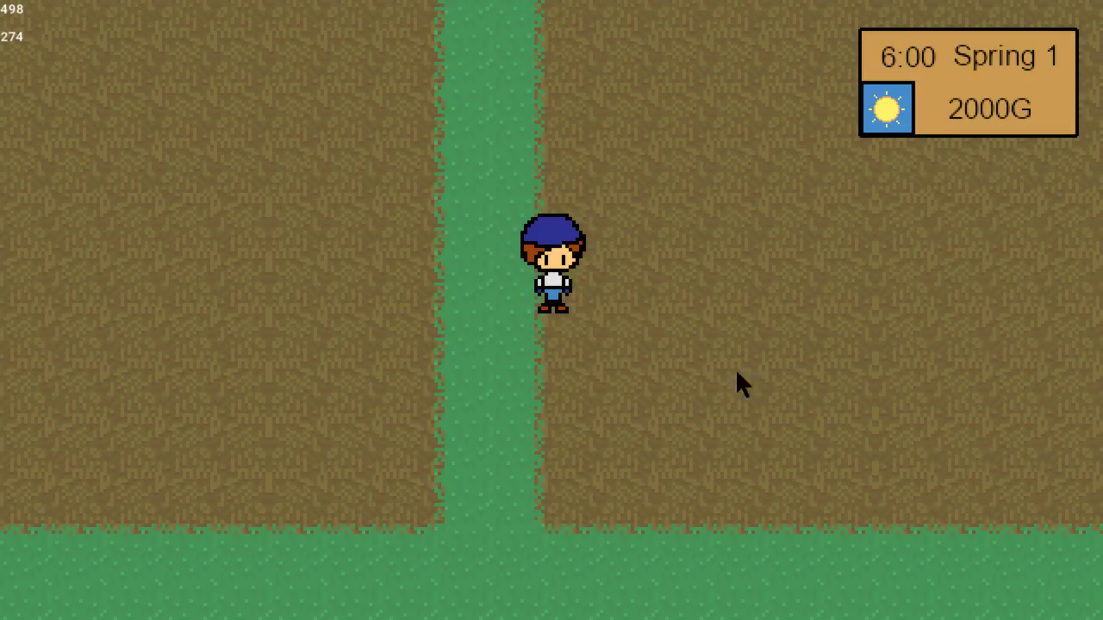
key("Left")
key("Down")
key("Left")
key("Down")
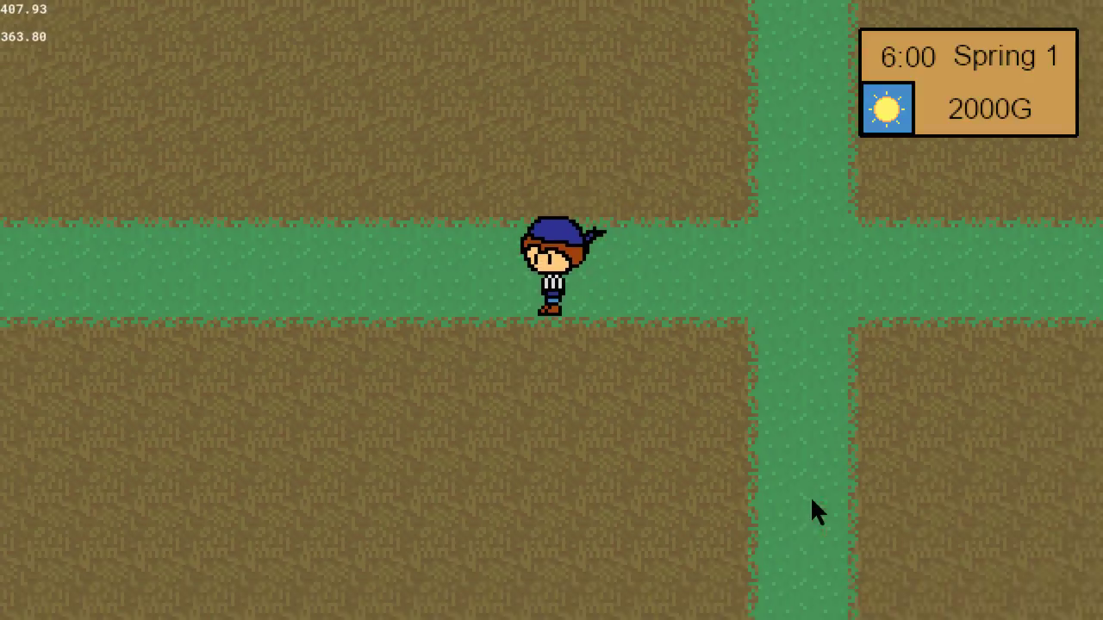
key("Left")
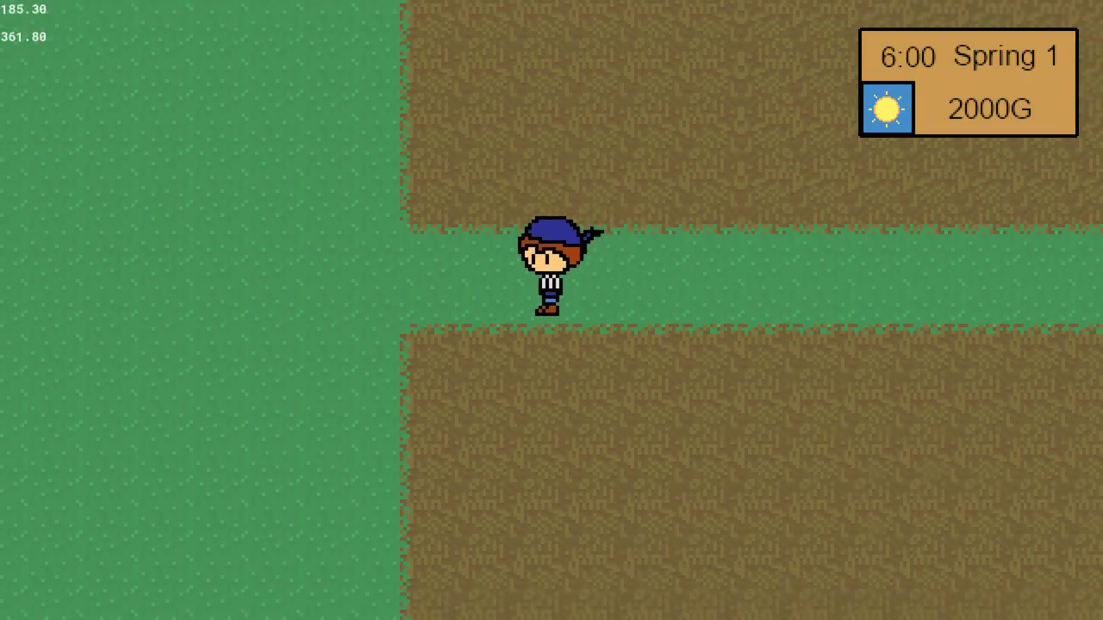
key("Left")
key("Down")
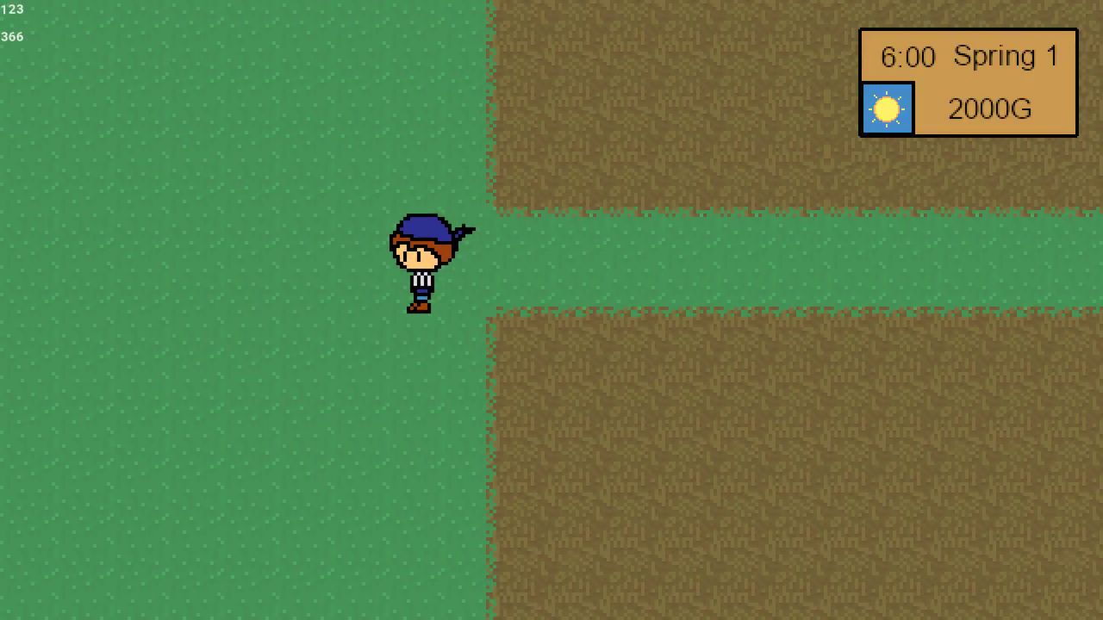